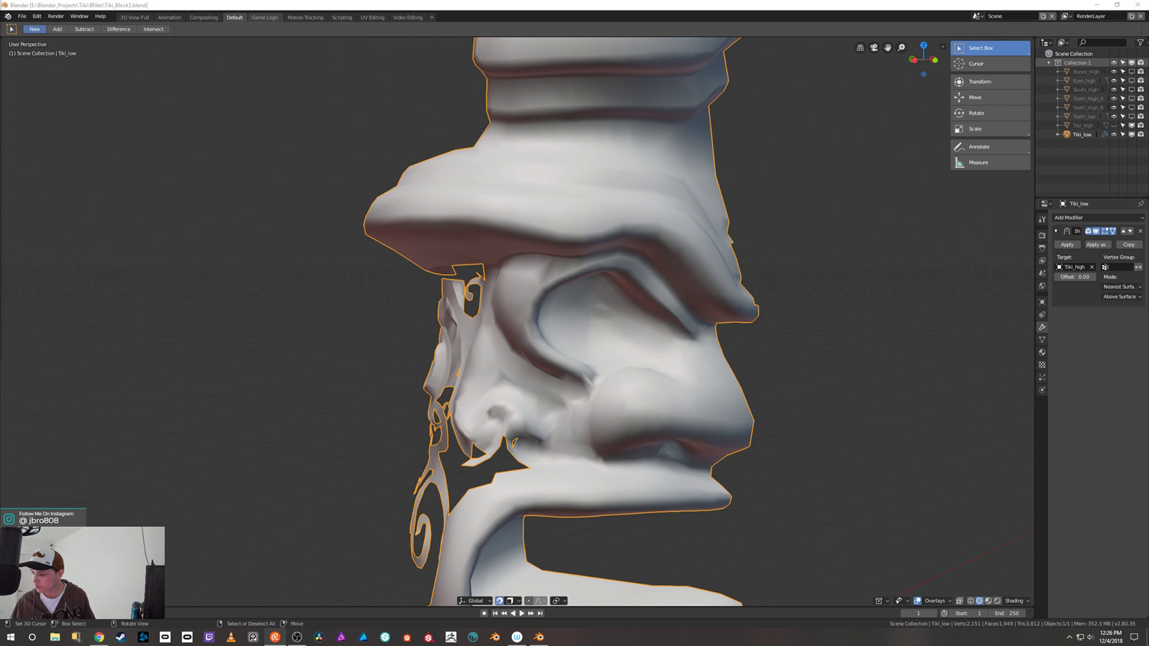
Step: Enter Edit Mode on the Tiki_low mesh and clear the current face selection
mouse_move(808, 295)
middle_down()
mouse_move(803, 320)
mouse_move(809, 288)
mouse_move(798, 275)
mouse_move(792, 285)
middle_up()
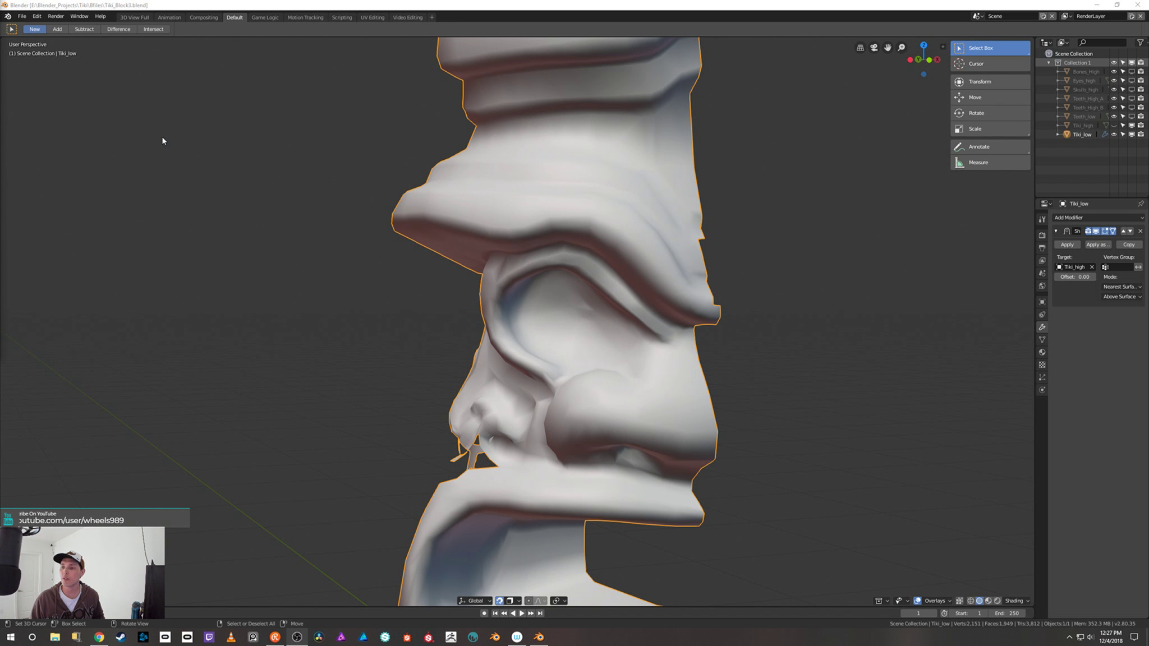
click(436, 7)
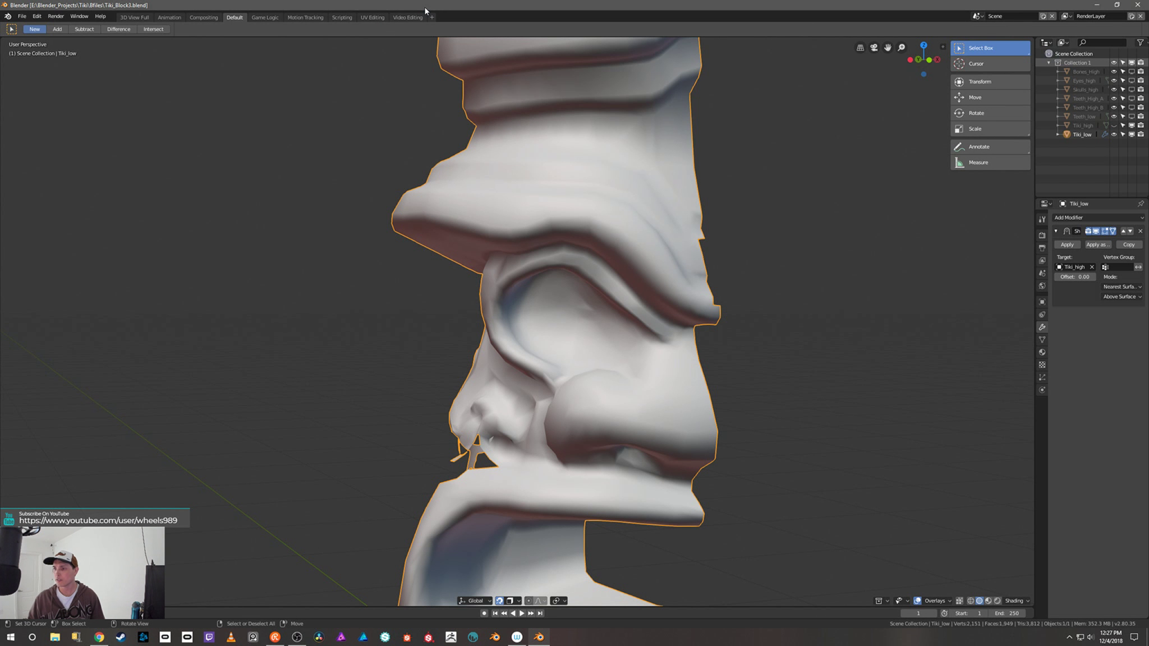
scroll(808, 215, down, 5)
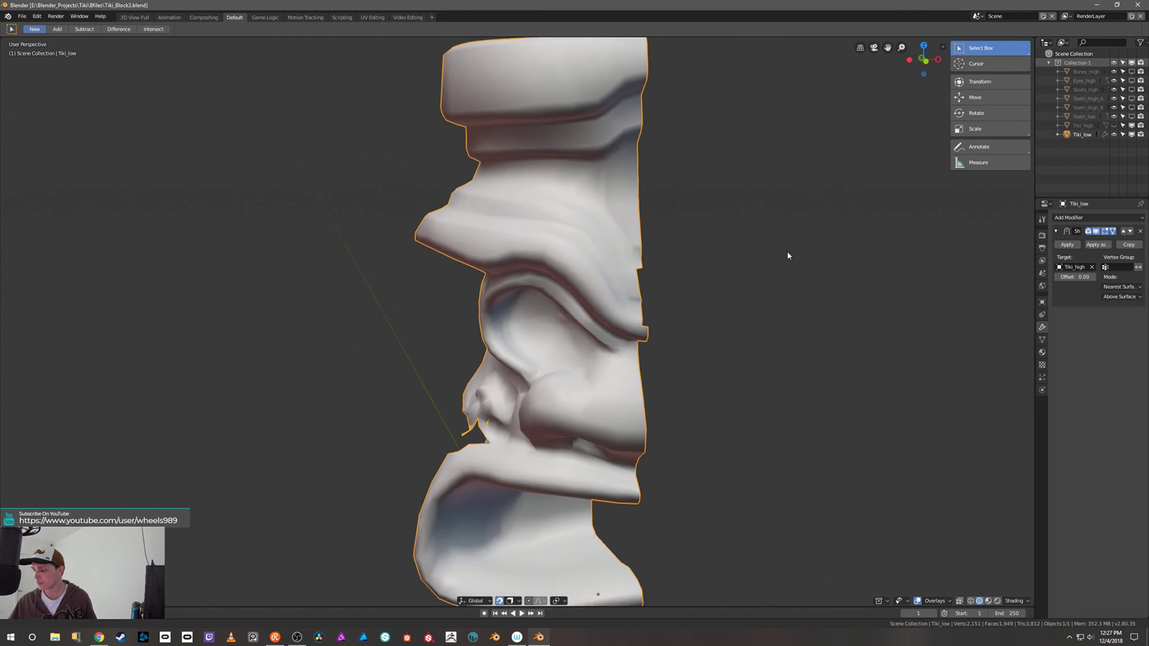
key(Tab)
mouse_move(761, 278)
middle_down()
mouse_move(769, 274)
mouse_move(743, 301)
mouse_move(754, 318)
mouse_move(760, 290)
middle_up()
scroll(760, 291, up, 6)
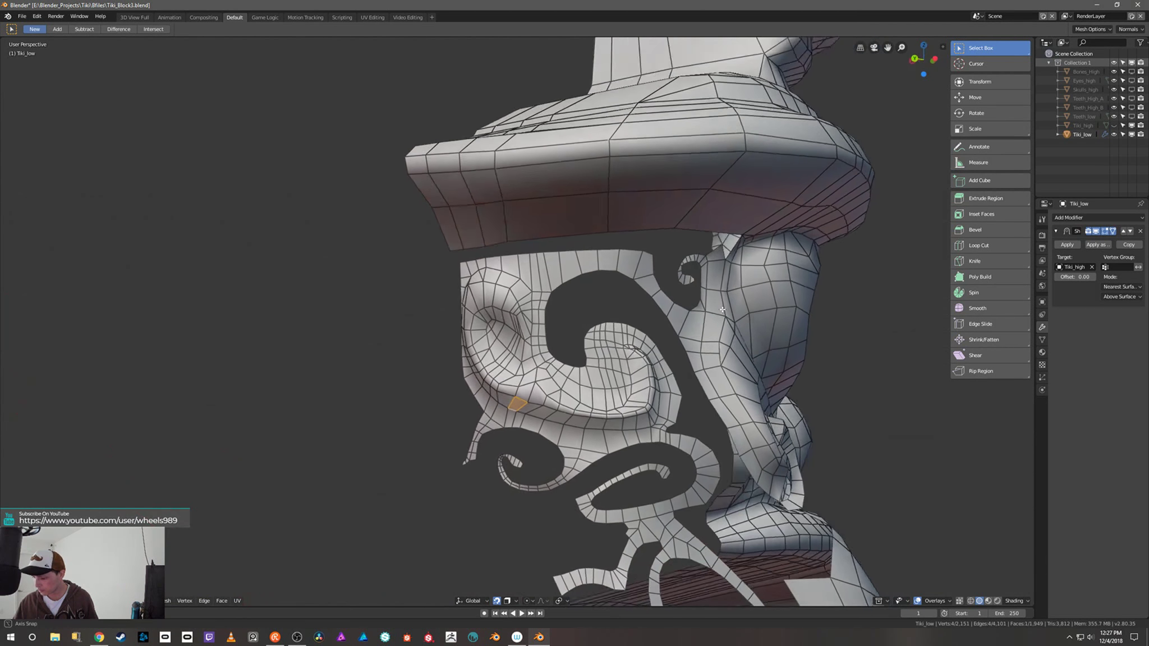
key(a)
key(alt+a)
Step: Select the boundary edges of the notch where the front brow meets the model's open centre line
middle_drag(721, 309, 755, 353)
scroll(755, 353, up, 6)
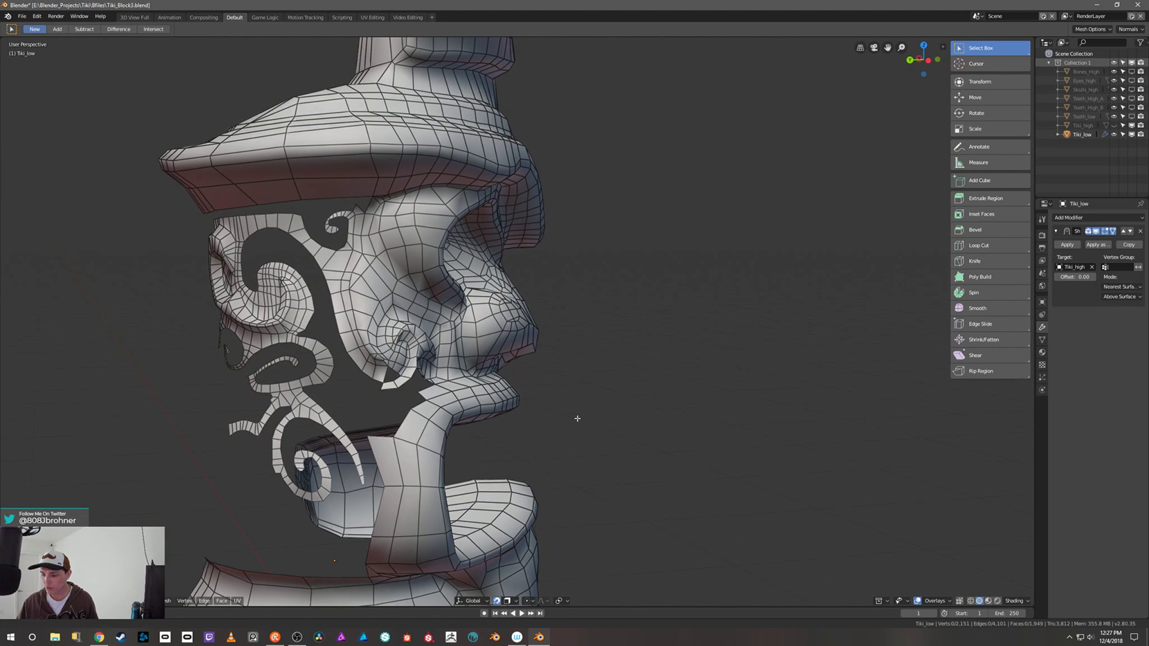
scroll(629, 366, down, 5)
middle_drag(631, 369, 586, 324)
scroll(558, 265, up, 2)
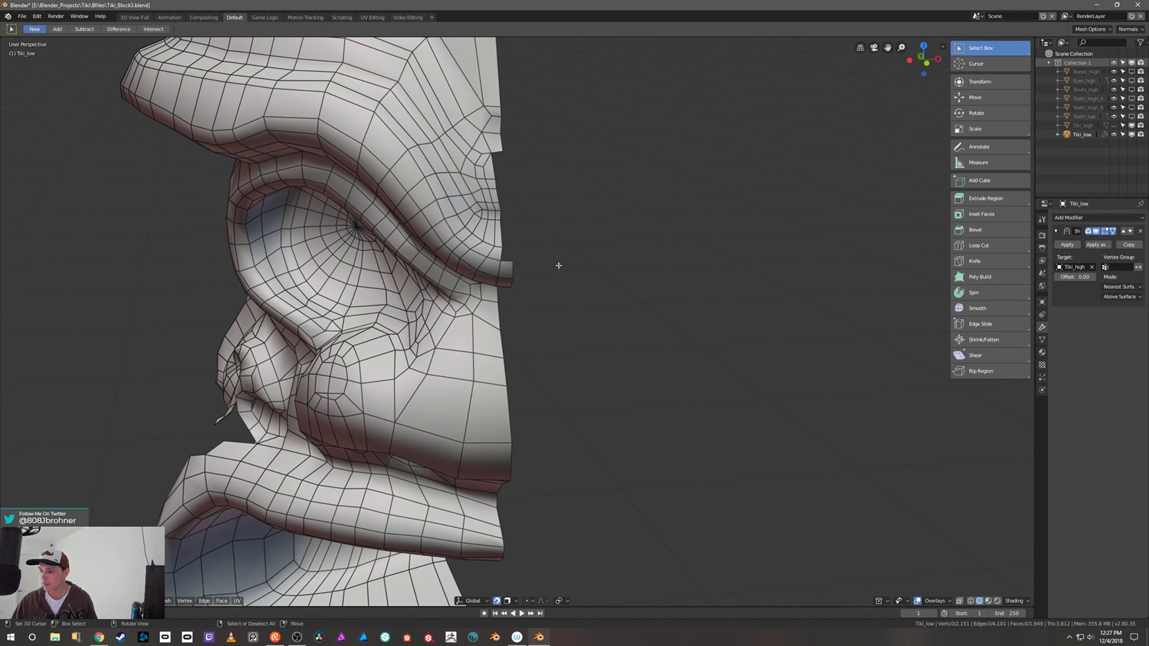
shift+click(498, 194)
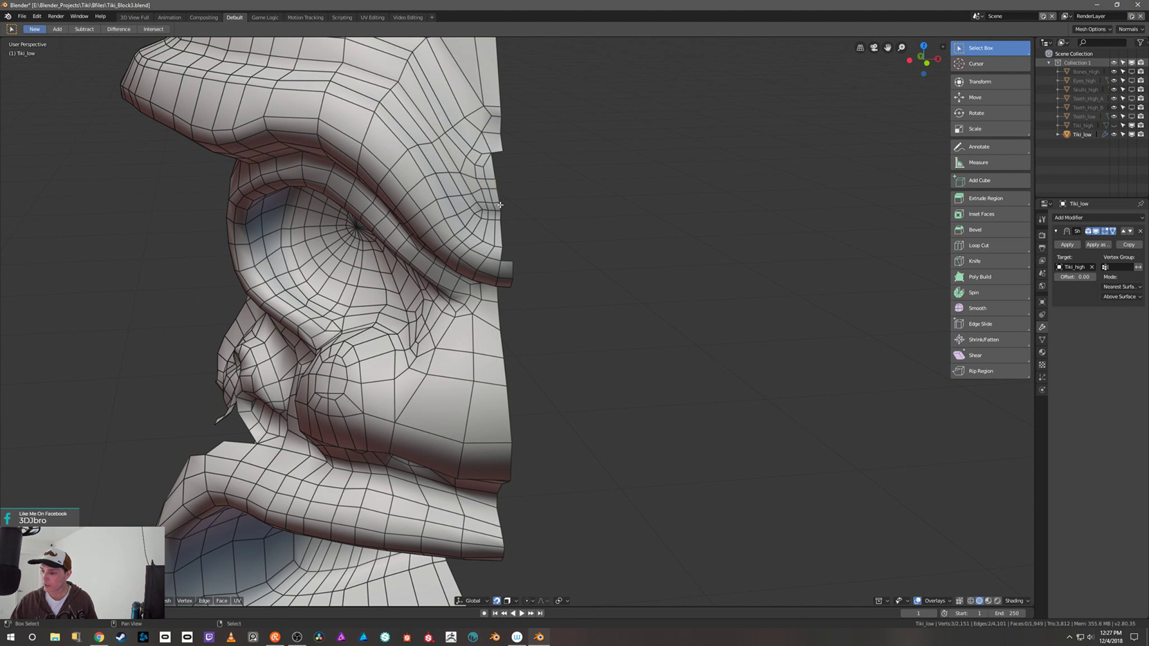
shift+click(501, 233)
middle_drag(521, 213, 520, 214)
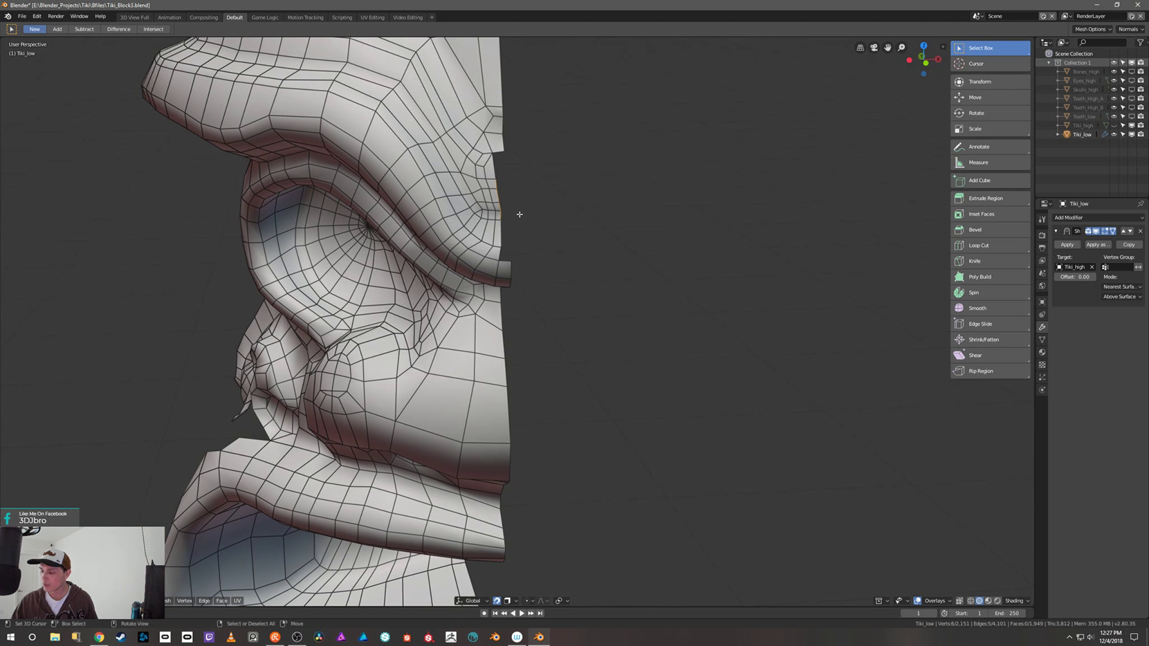
key(e)
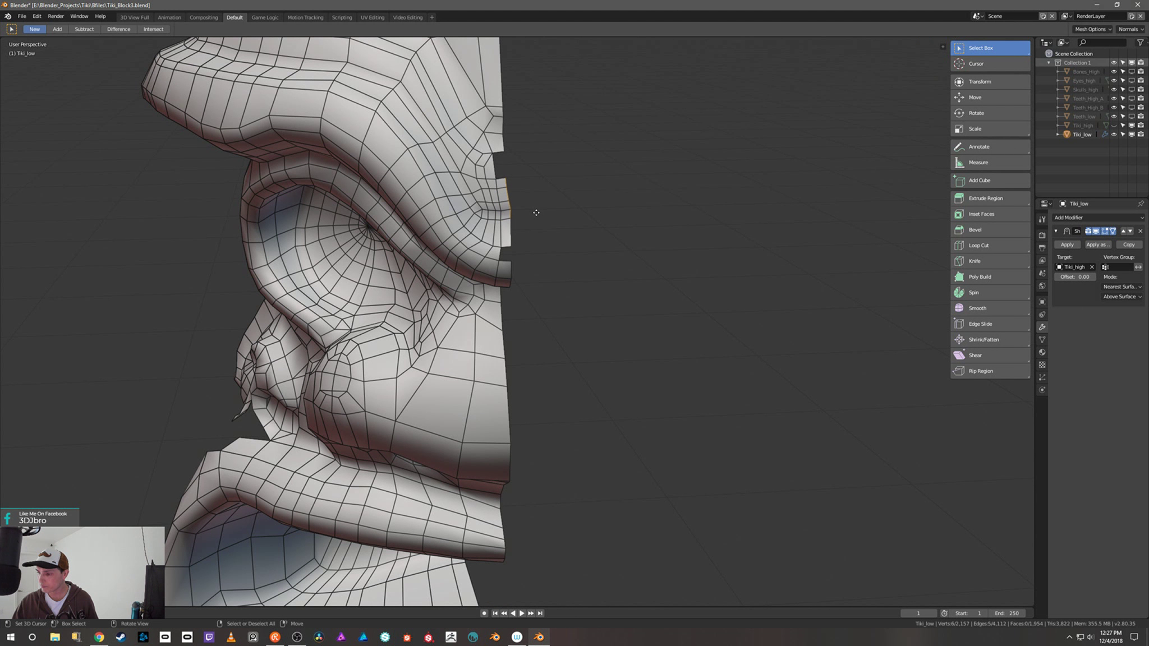
click(538, 214)
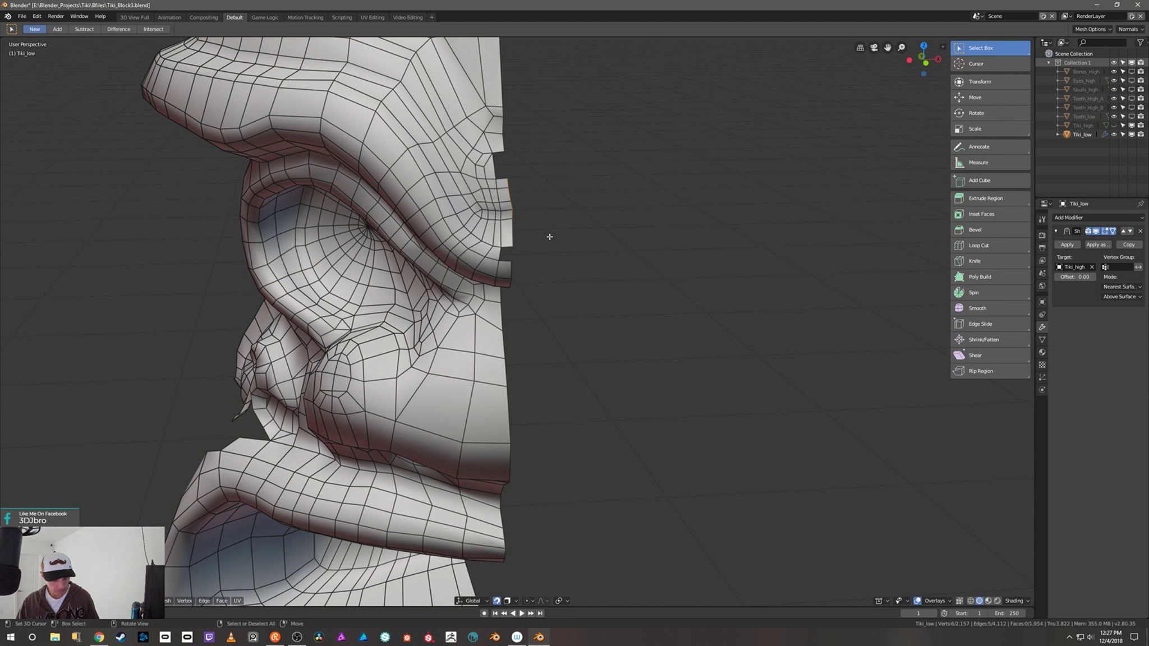
key(alt+s)
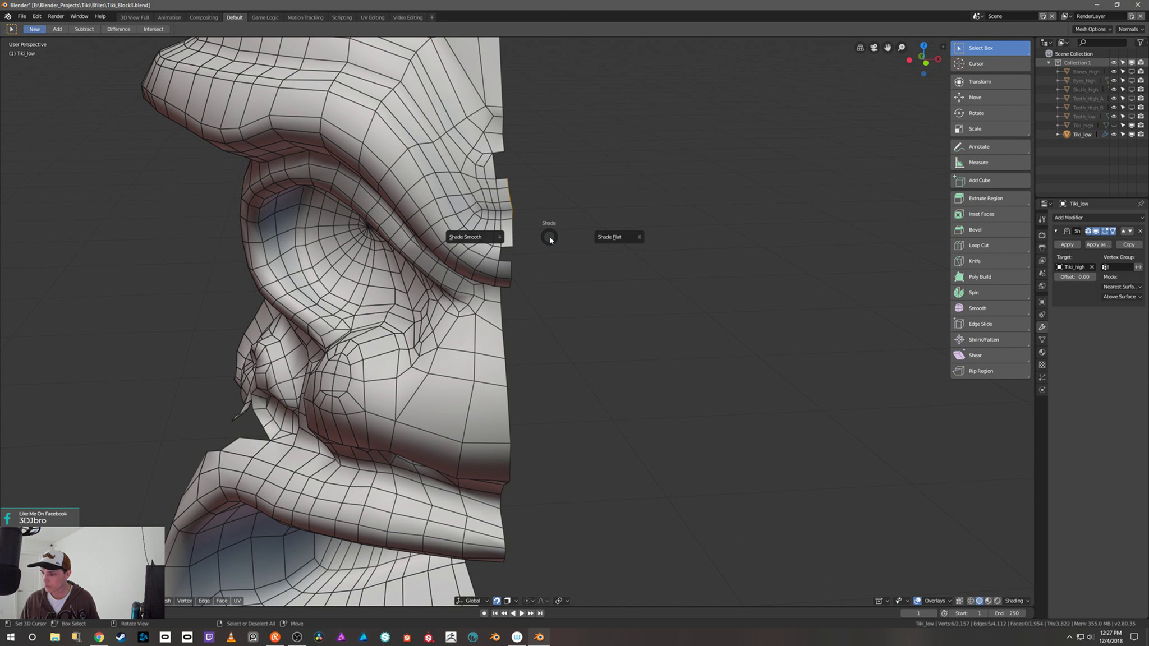
key(Escape)
key(ctrl+z)
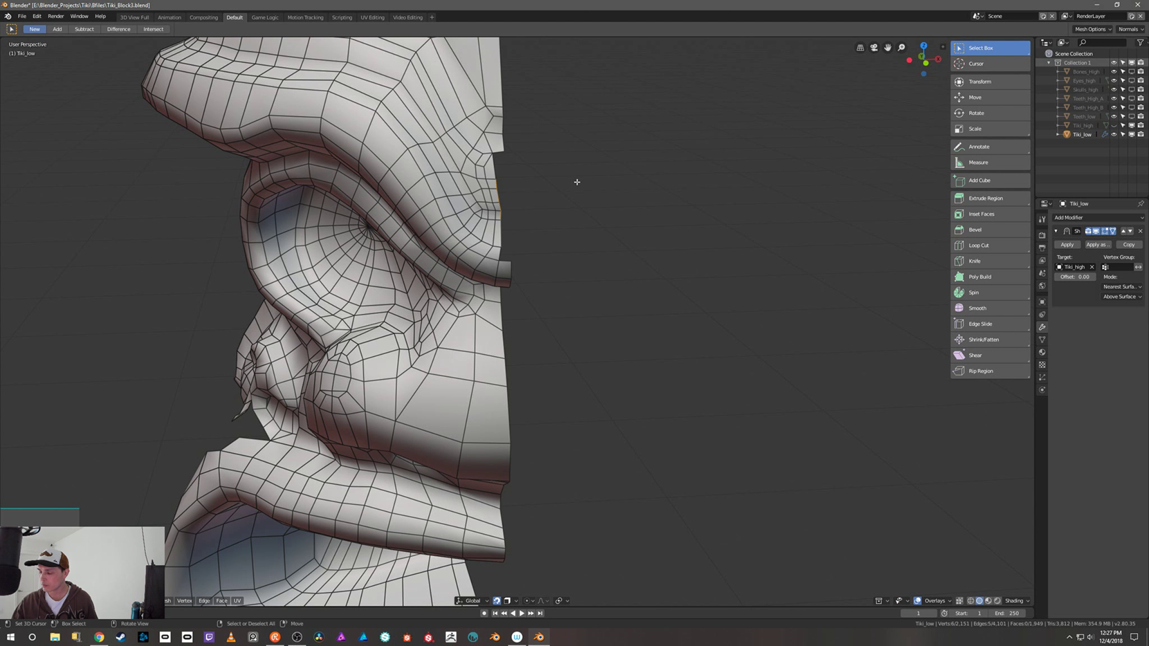
key(g)
key(x)
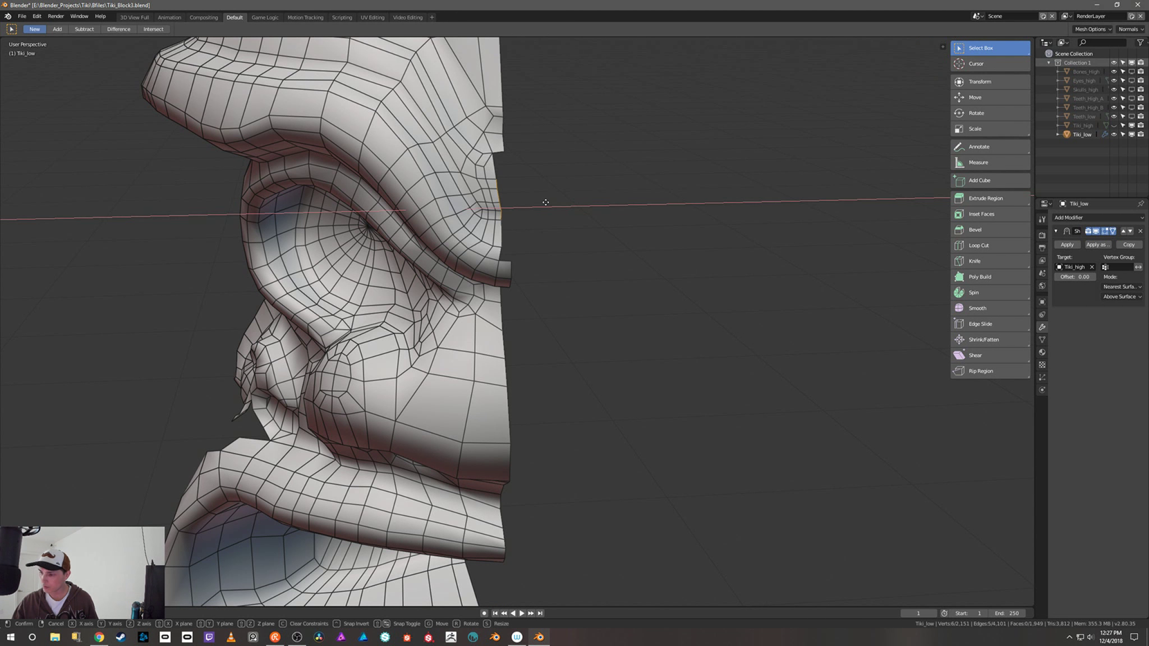
key(Escape)
Step: Extrude the selected brow notch edges outward and adjust them along the X axis toward the centre line
key(e)
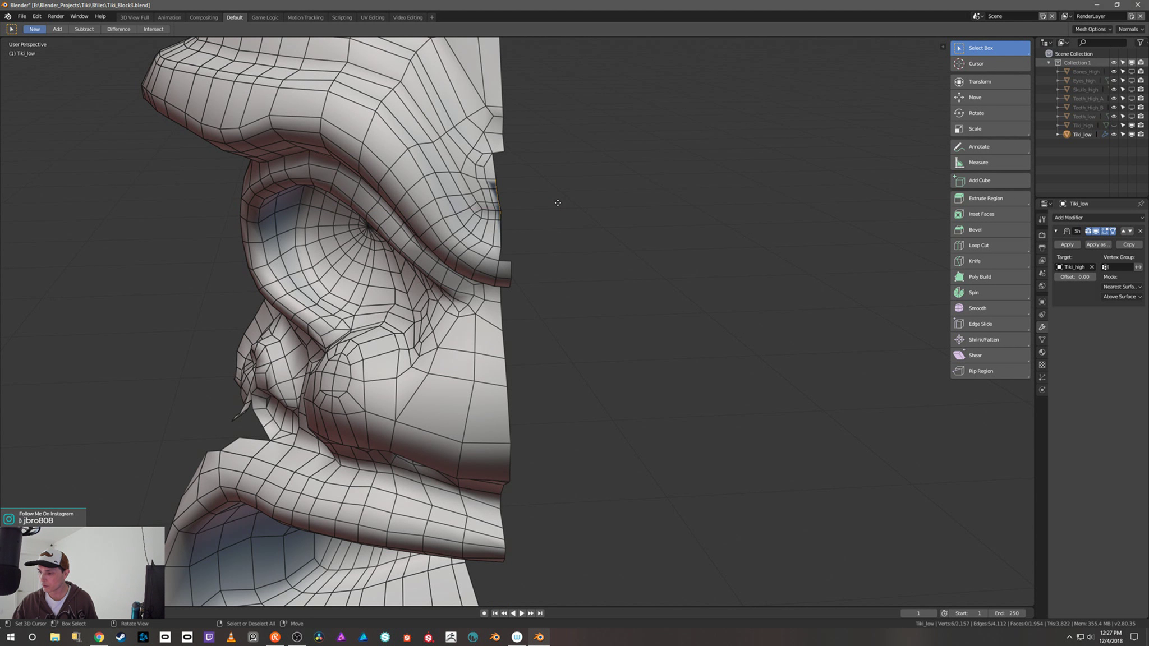
key(x)
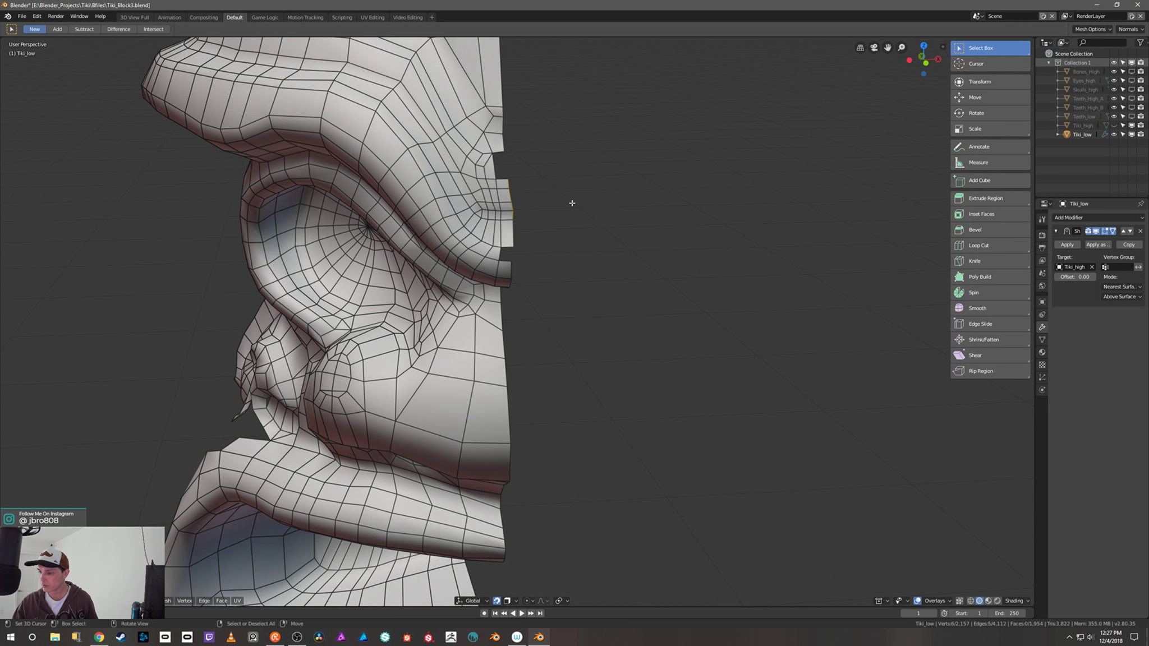
key(g)
key(x)
click(571, 208)
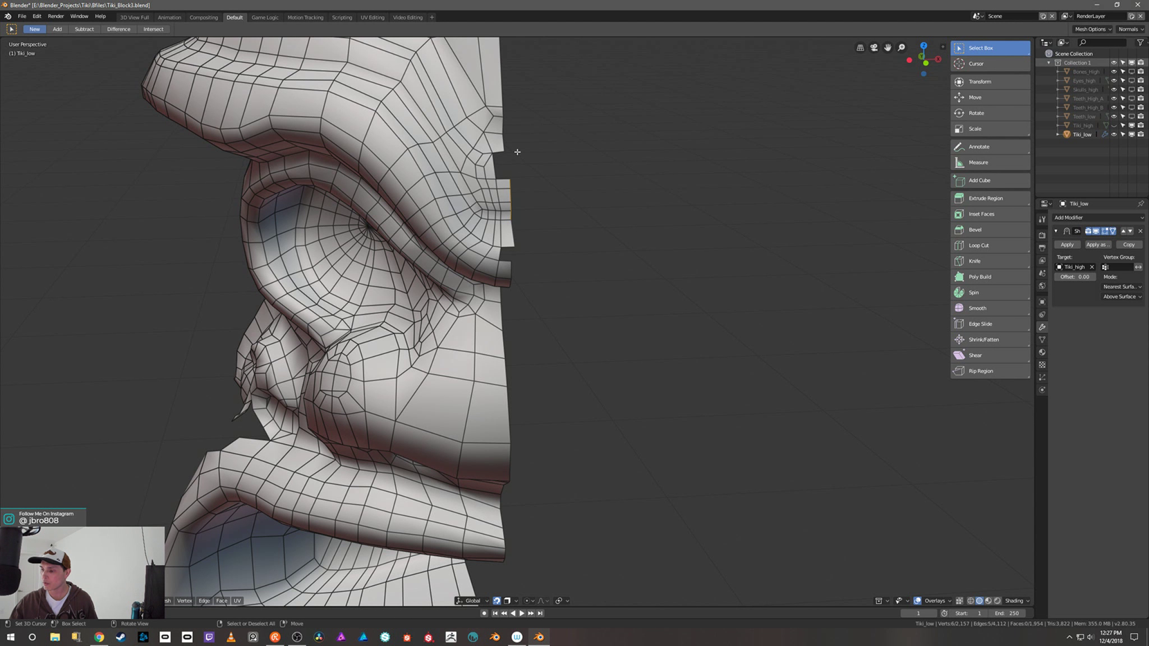
key(g)
key(x)
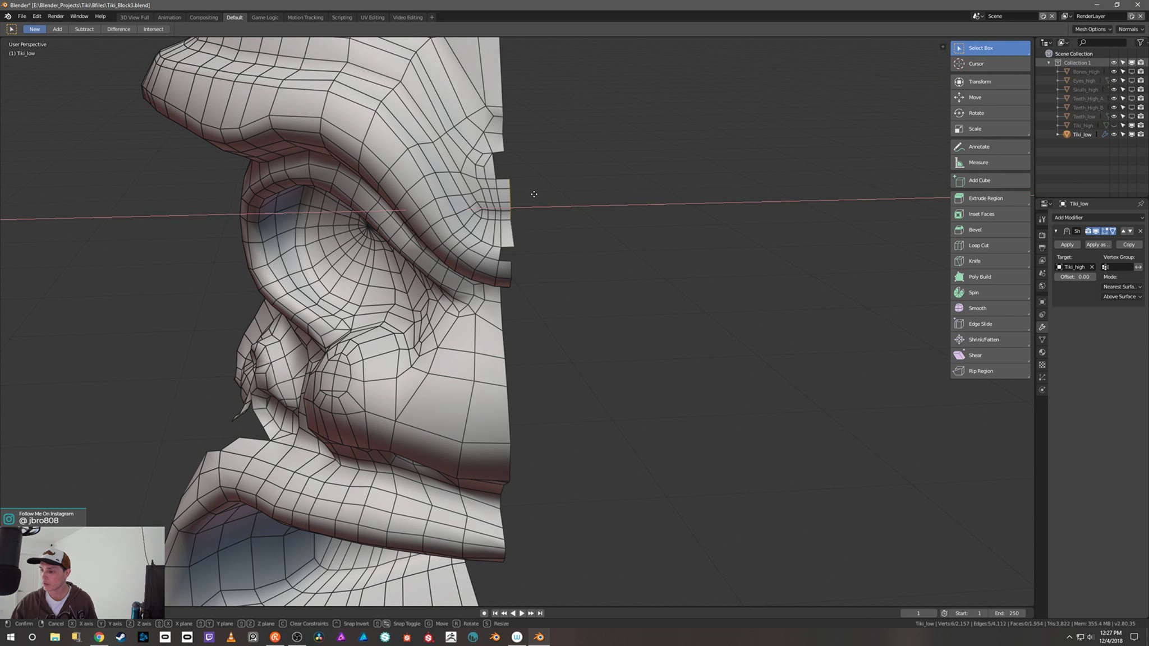
click(531, 195)
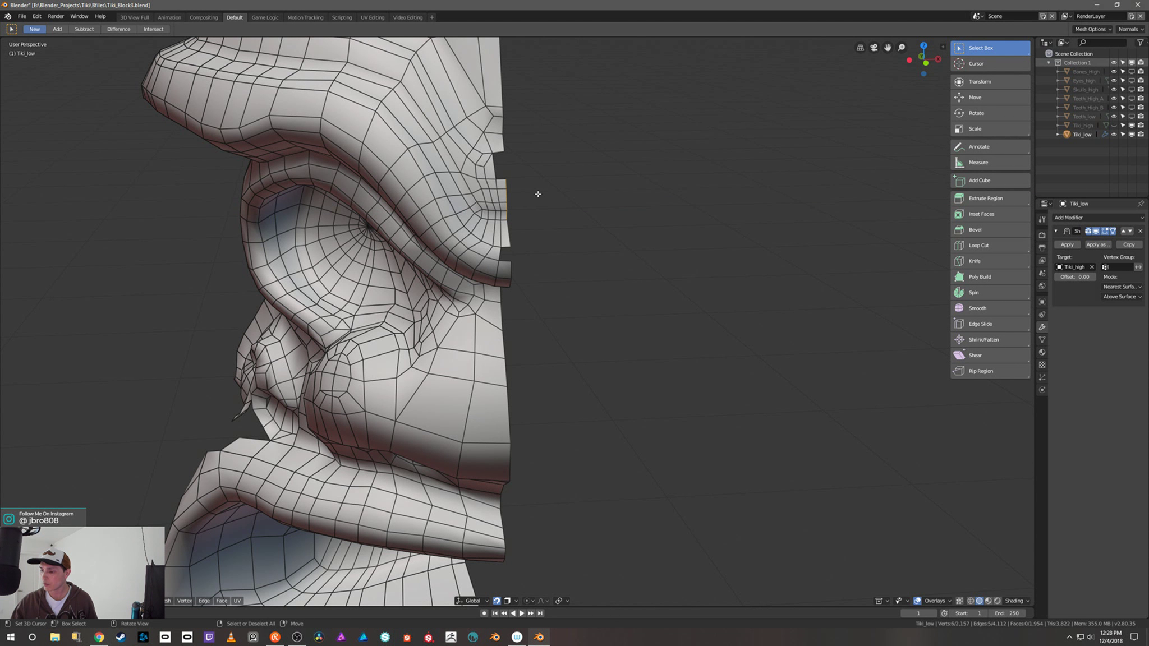
Step: Fill the gaps directly below and above the extruded brow strip with new faces
click(505, 246)
shift+click(505, 257)
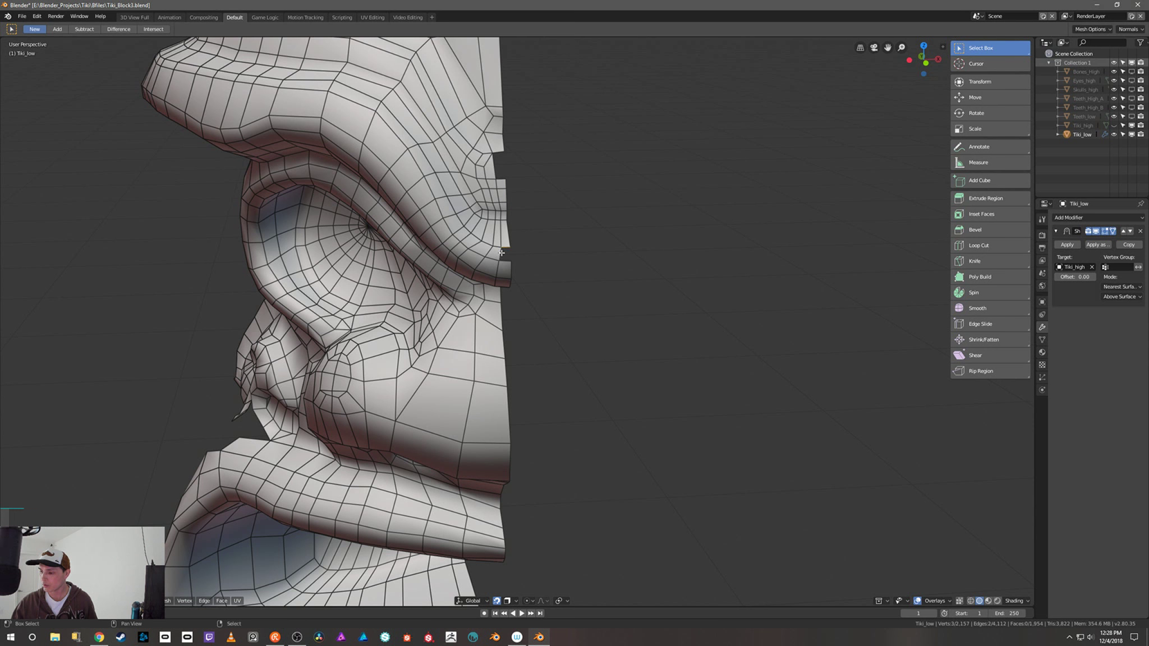
key(f)
click(494, 156)
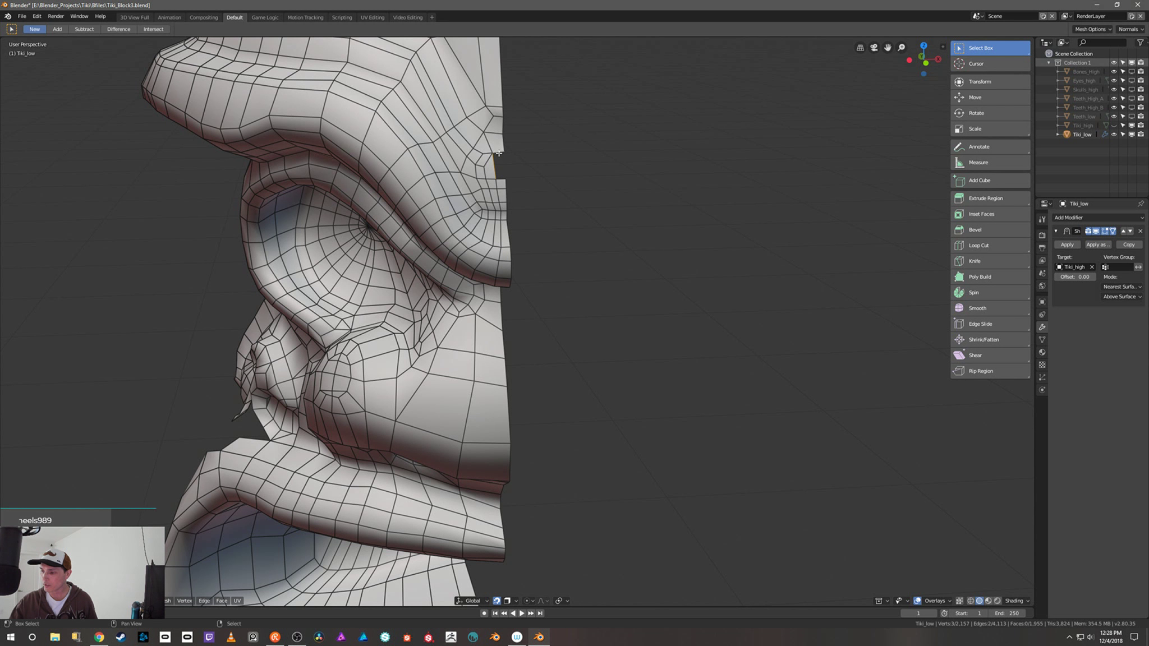
shift+click(499, 177)
key(f)
Step: Clear the selection and select the edge loop running along the model's open centre boundary
key(a)
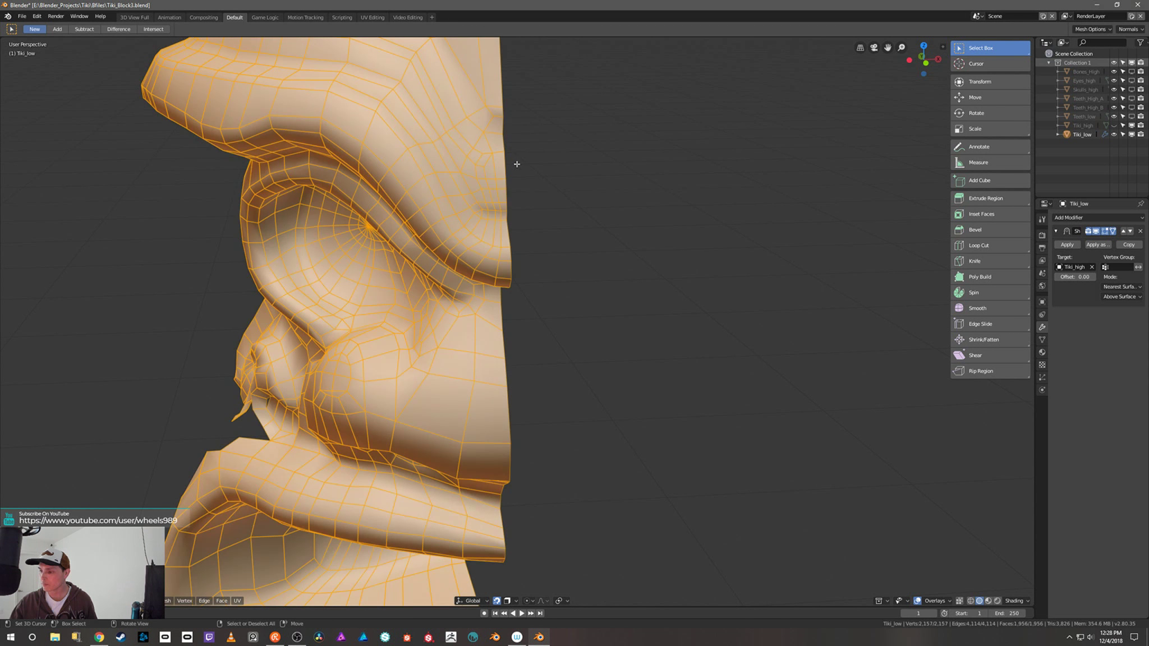
key(alt+a)
alt+click(505, 138)
scroll(562, 180, down, 5)
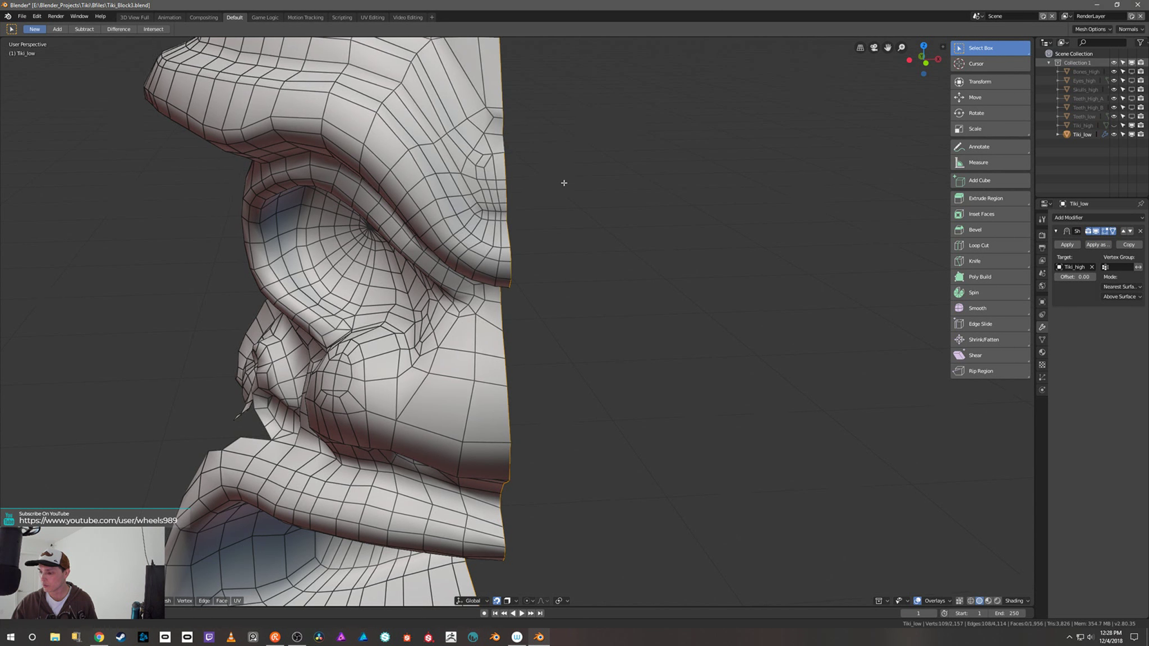
Step: Add the centre-line edges of the back face piece and its small hanging strand to the boundary selection
middle_drag(575, 282, 618, 280)
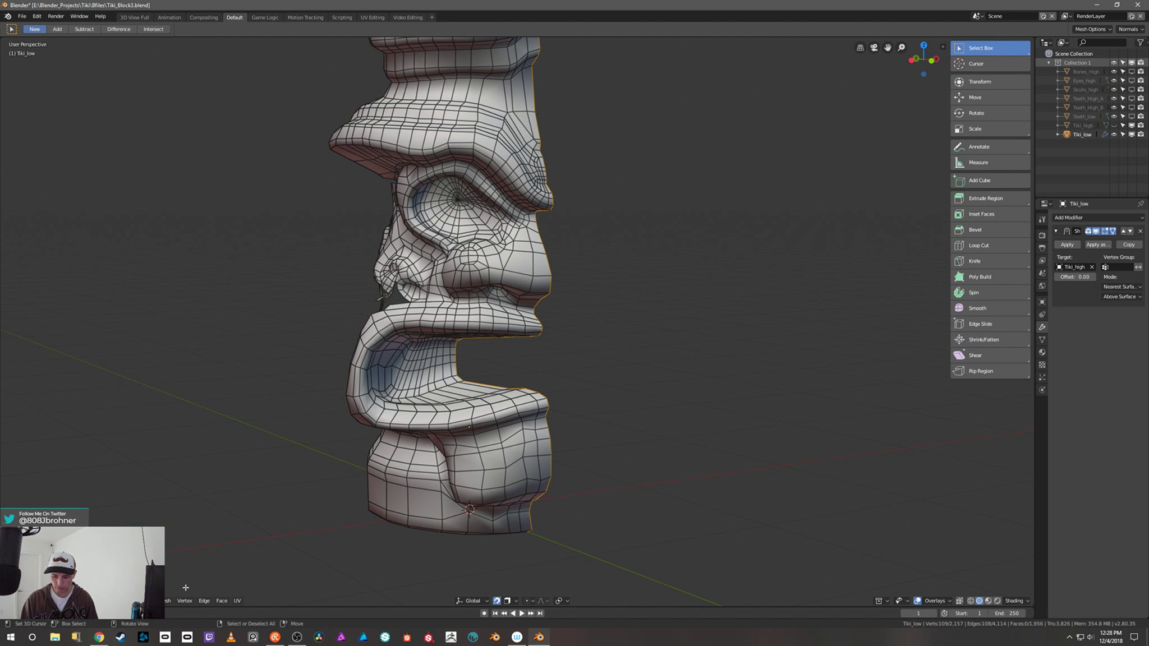
middle_drag(532, 380, 602, 416)
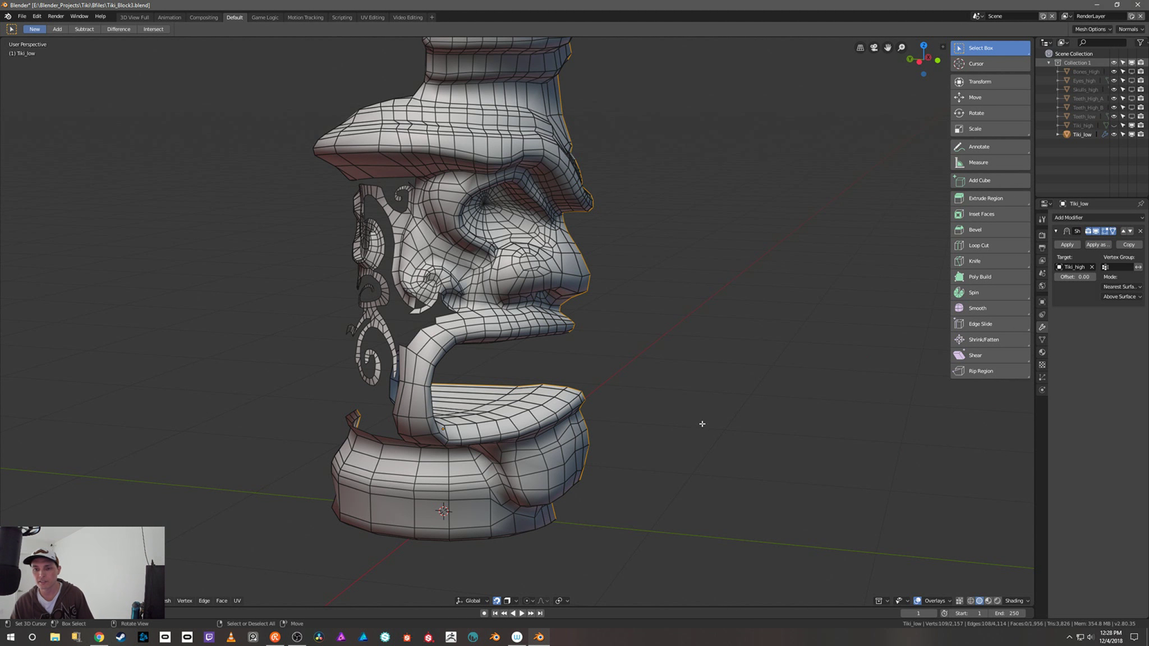
mouse_move(702, 424)
middle_down()
mouse_move(726, 418)
mouse_move(734, 382)
mouse_move(718, 418)
middle_up()
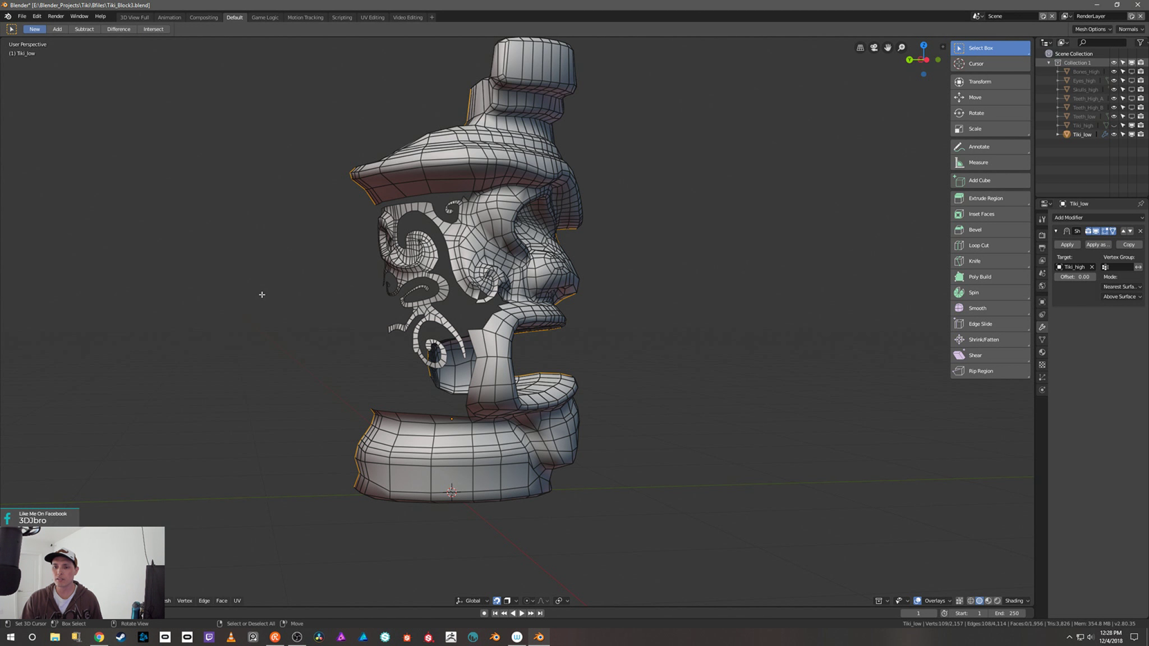
middle_drag(251, 301, 274, 304)
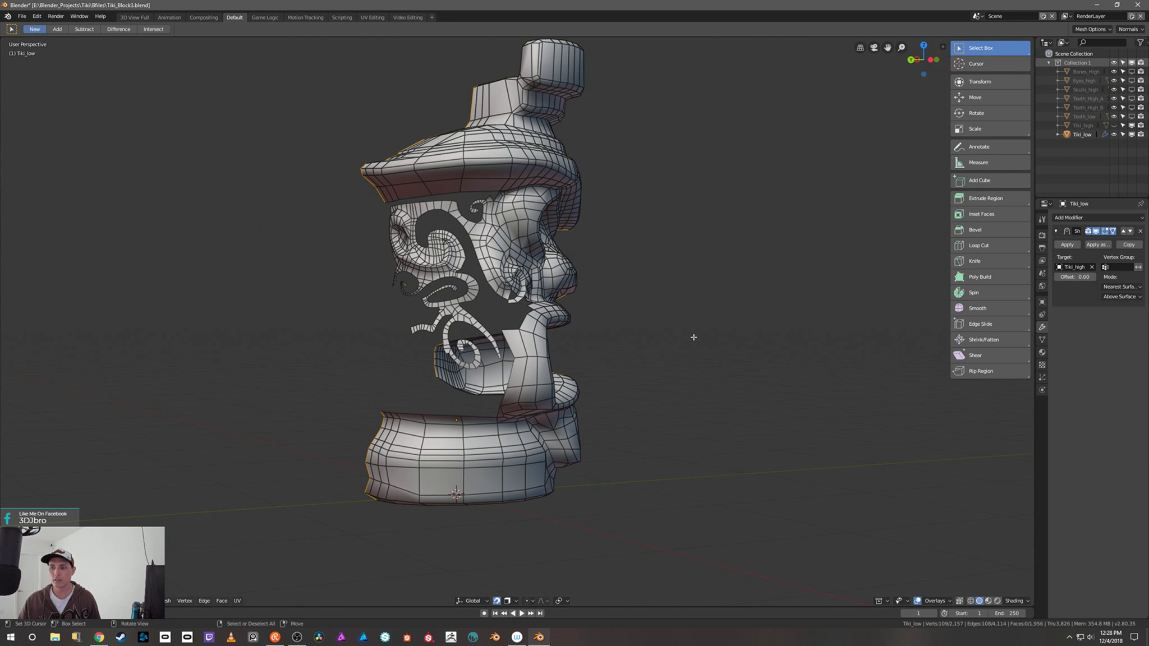
scroll(695, 336, up, 3)
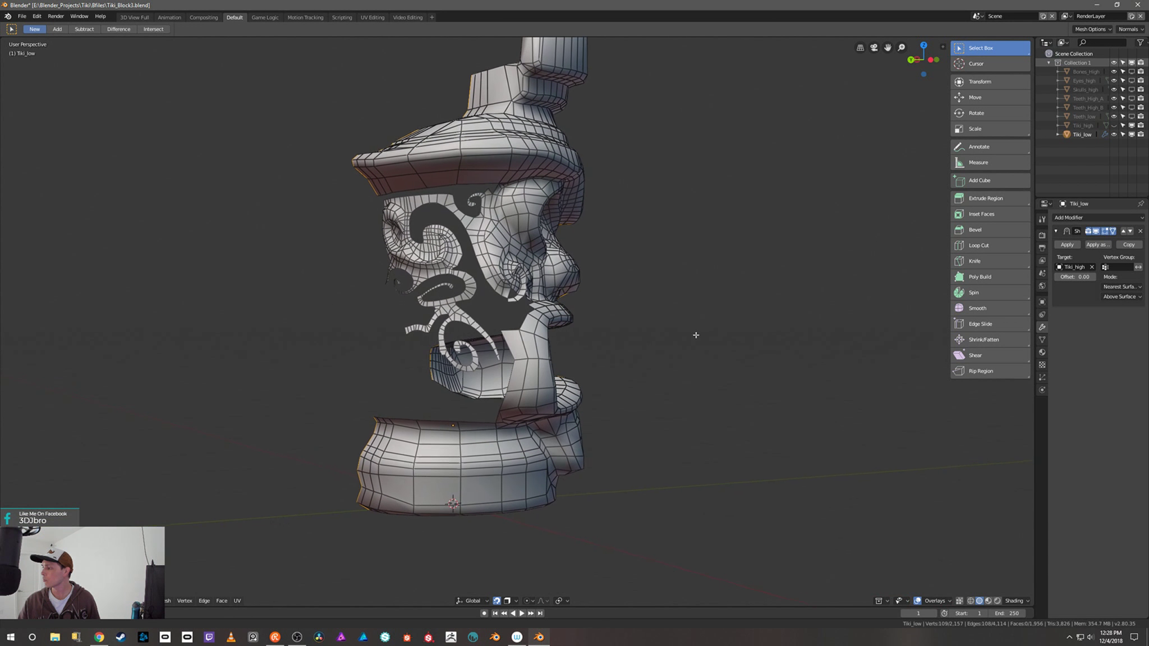
middle_drag(696, 335, 709, 275)
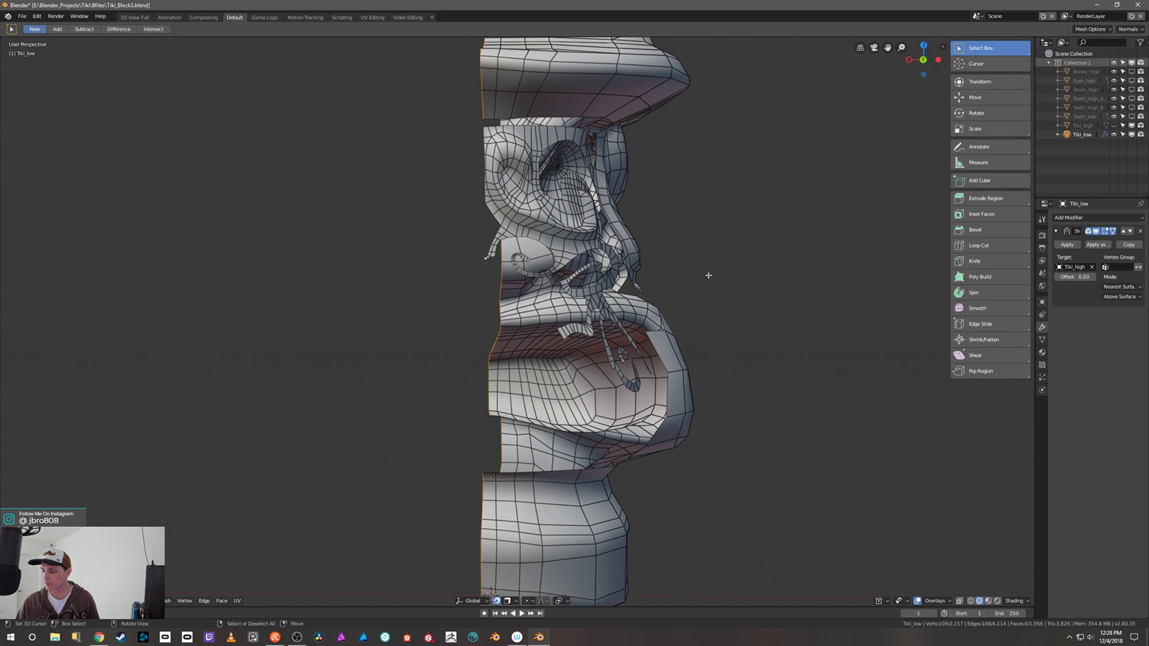
scroll(486, 215, up, 4)
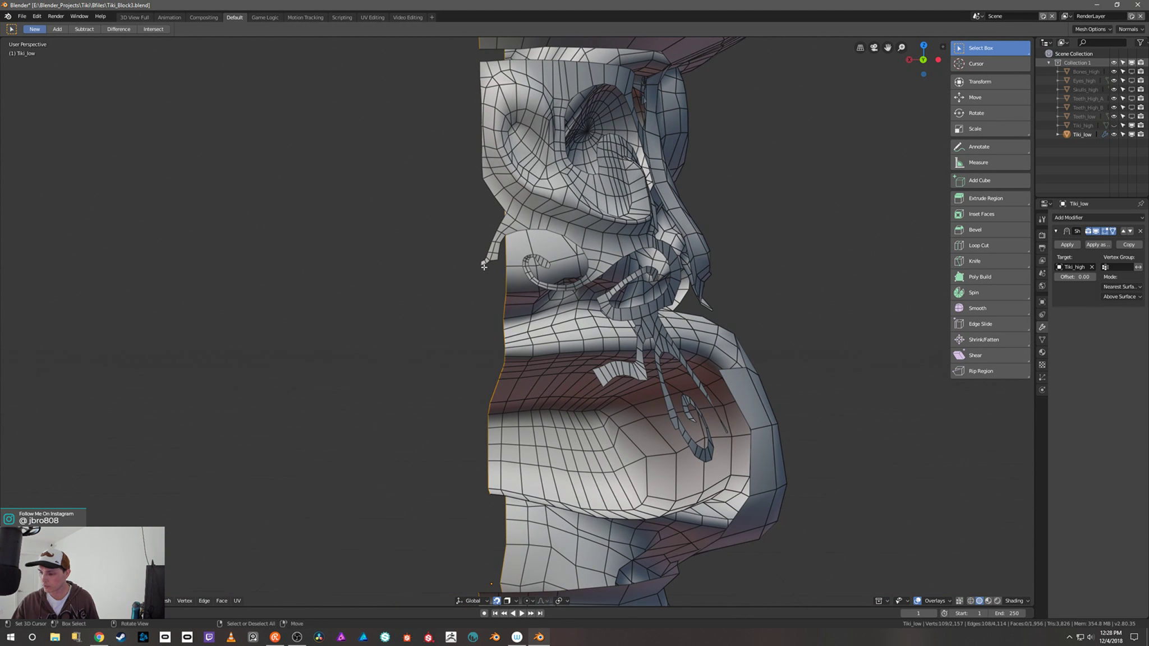
shift+click(481, 262)
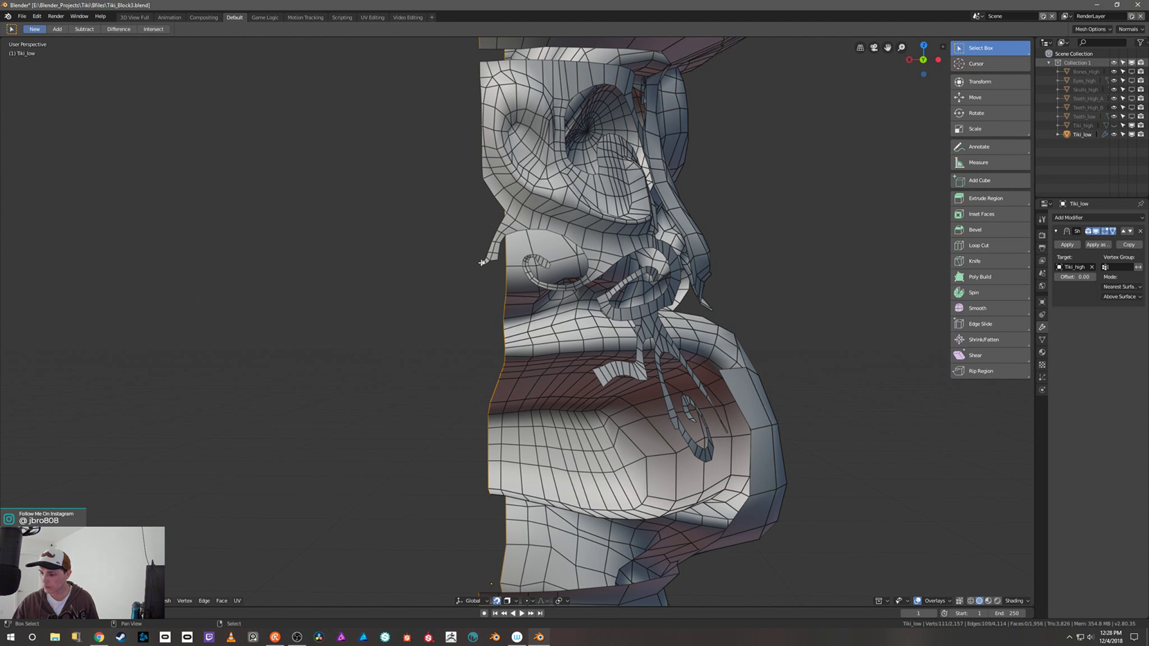
scroll(482, 235, up, 3)
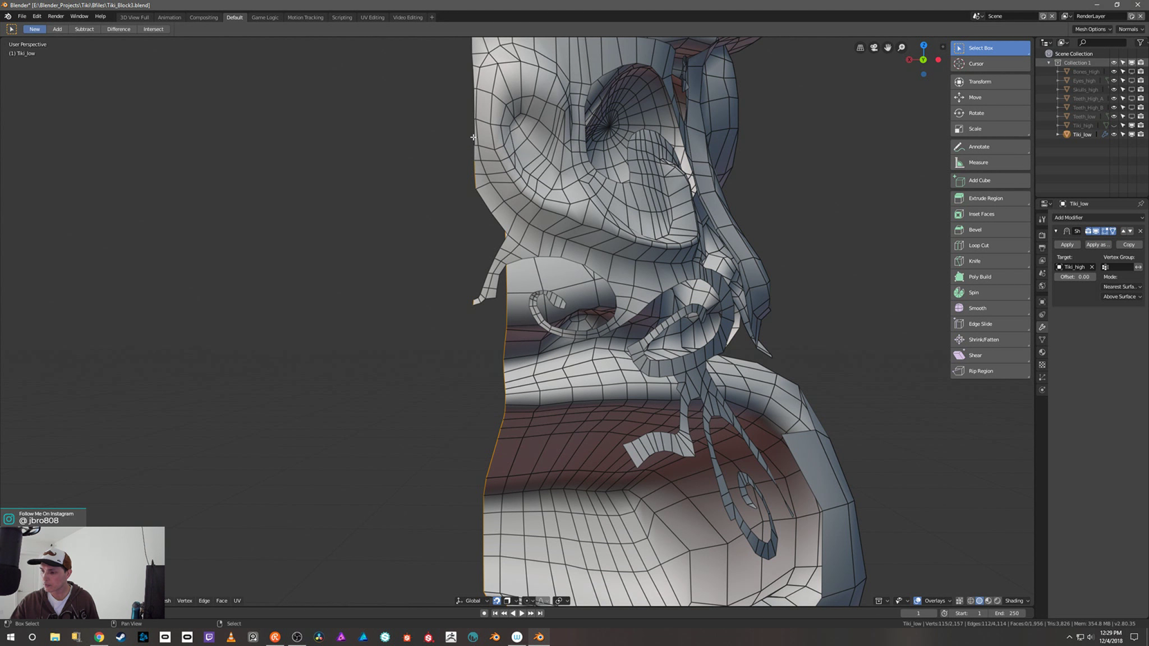
shift+click(474, 117)
shift+middle_drag(474, 117, 461, 264)
shift+right_click(473, 141)
shift+right_click(472, 118)
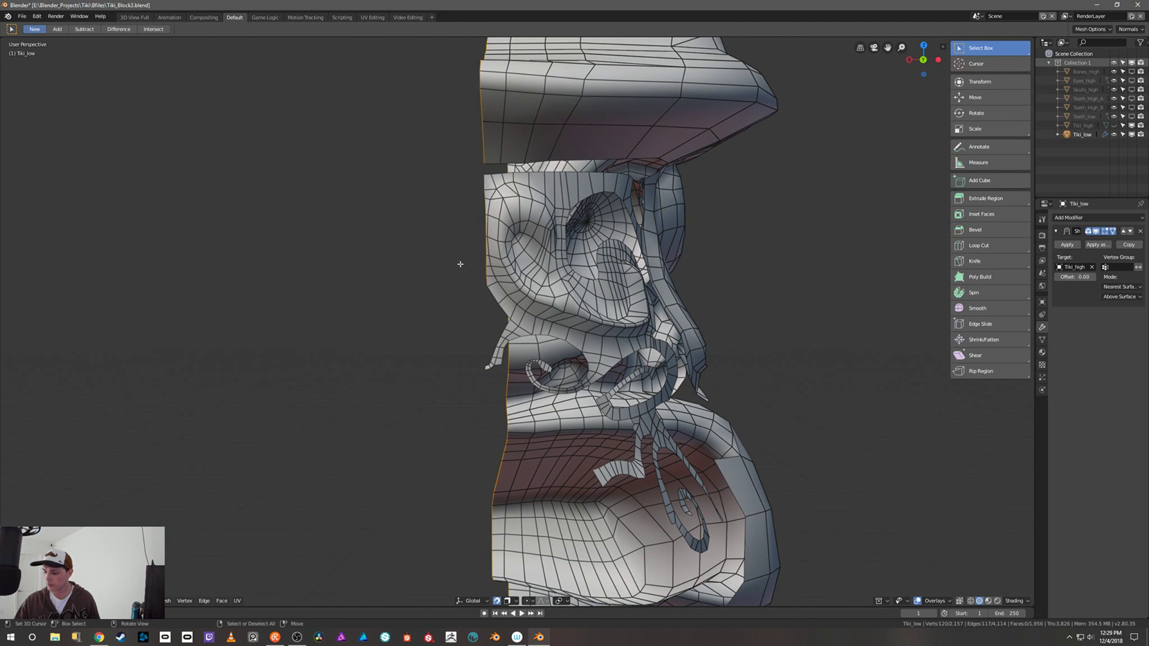
Step: Scale the whole selected centre boundary along the X axis
shift+middle_drag(457, 331, 467, 116)
ctrl+middle_drag(477, 308, 481, 374)
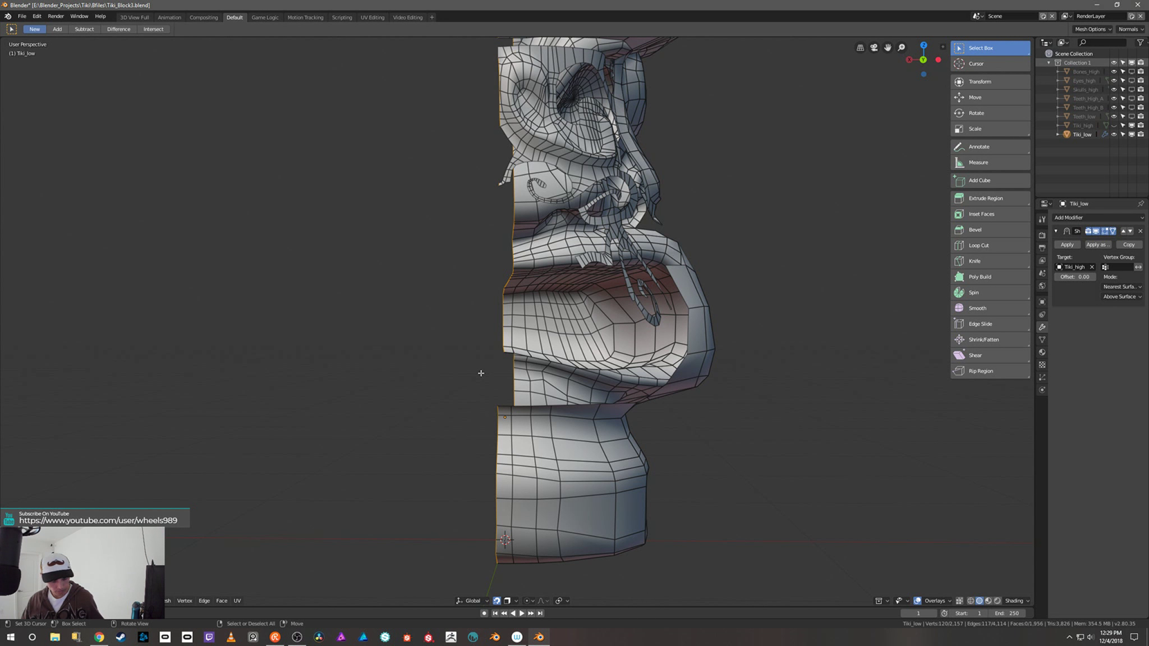
key(s)
key(x)
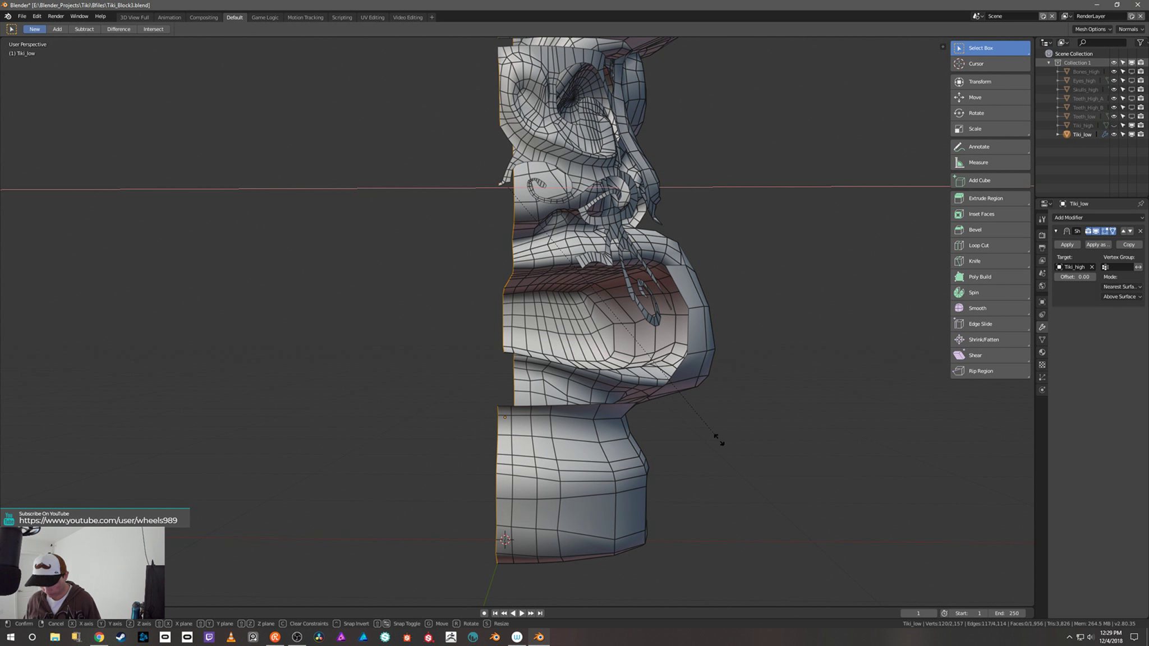
click(719, 441)
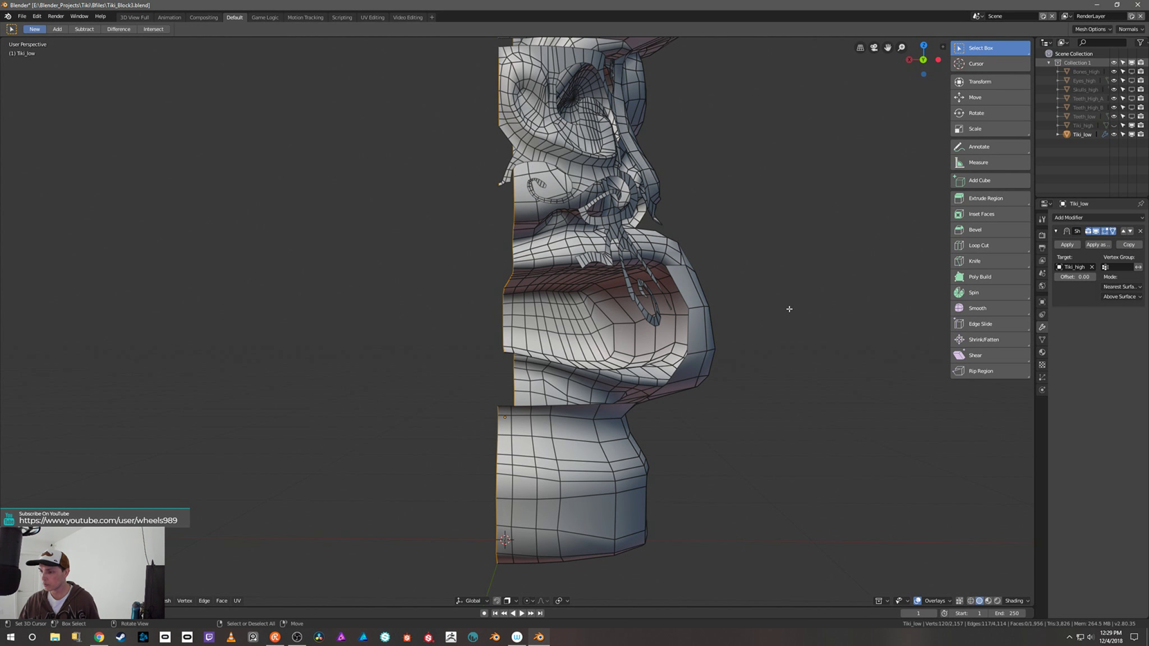
Step: Clear the boundary selection and add a Mirror modifier across X with Clipping enabled to Tiki_low
middle_drag(795, 314, 693, 347)
right_click(693, 347)
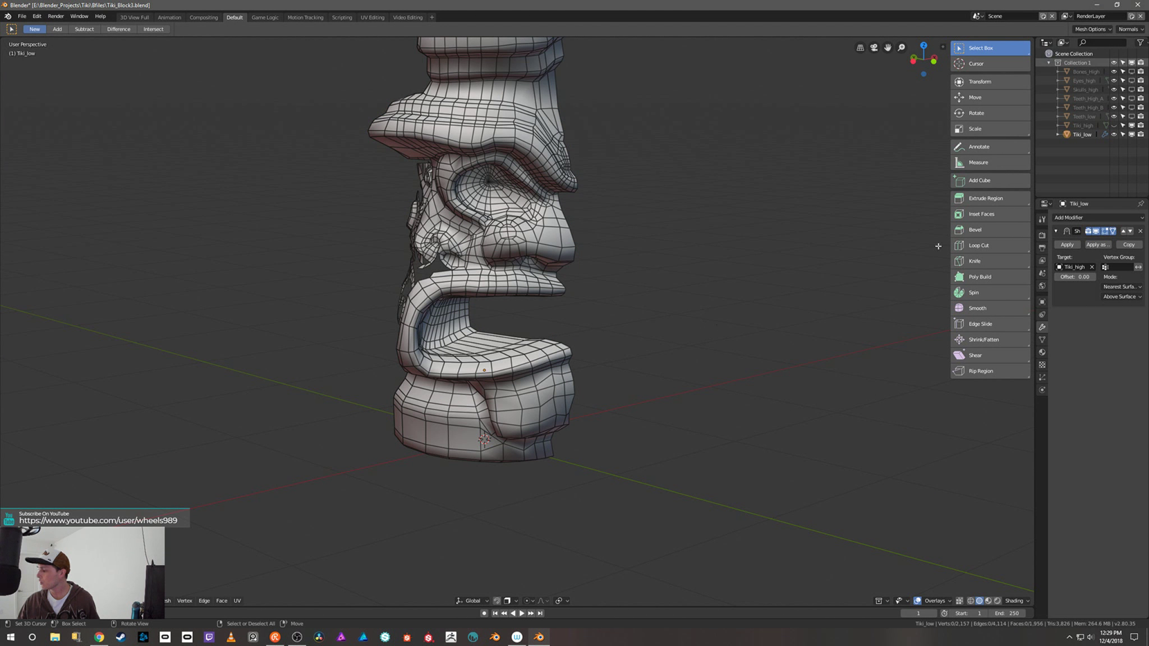
click(1097, 217)
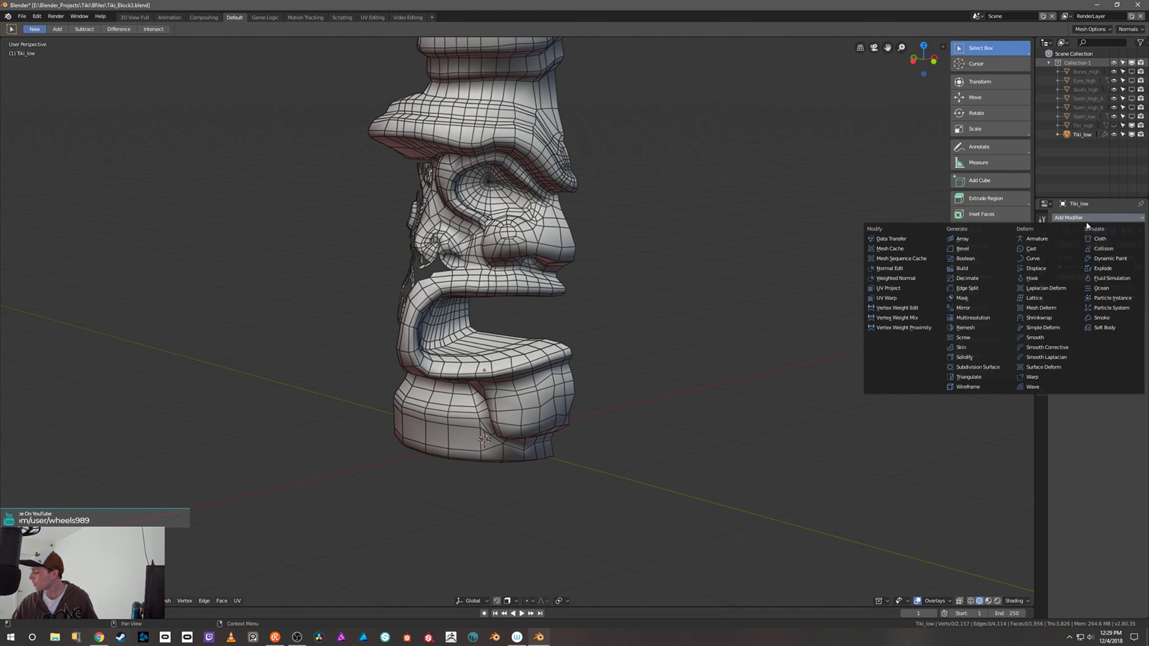
click(976, 308)
middle_drag(818, 367, 795, 361)
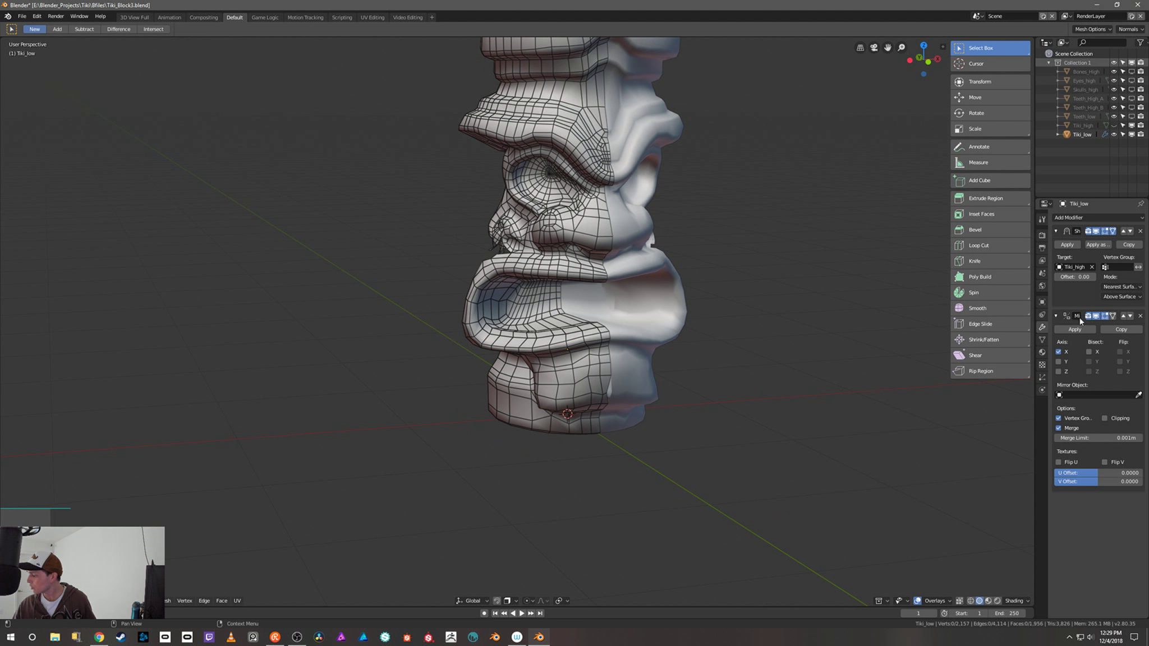
click(1107, 418)
Step: Inspect the mirrored Tiki_low from the front in Object Mode for gaps along the centre seam
middle_drag(883, 395, 726, 380)
key(Tab)
middle_drag(667, 416, 713, 418)
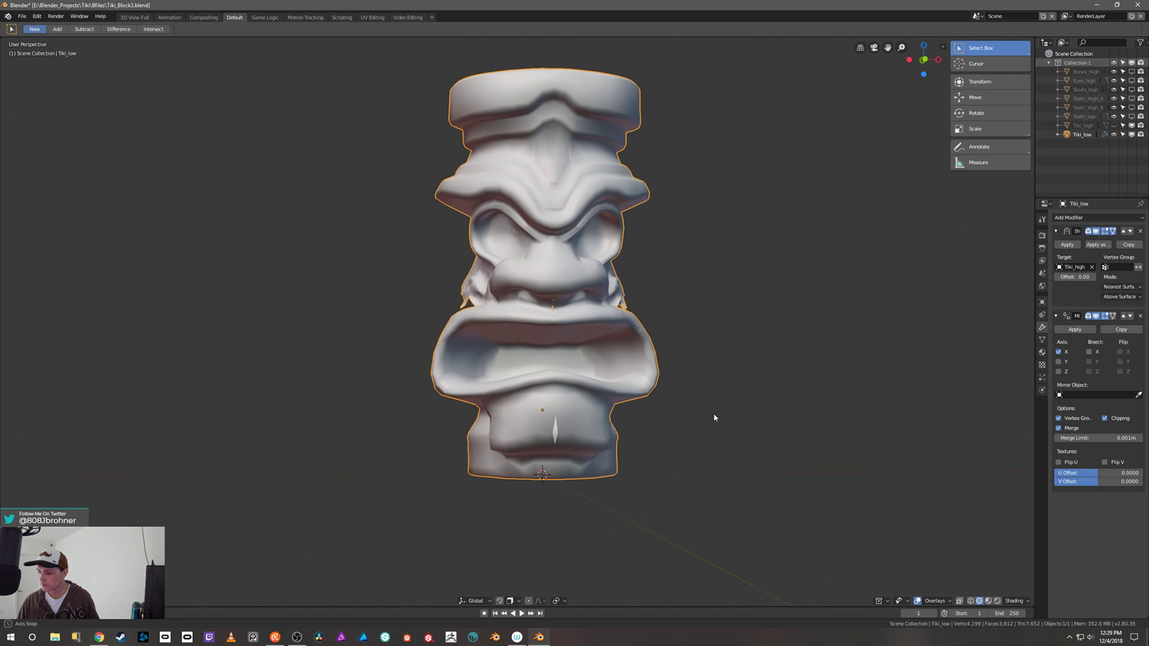
scroll(715, 420, up, 1)
scroll(719, 387, up, 1)
key(Tab)
middle_drag(721, 374, 696, 388)
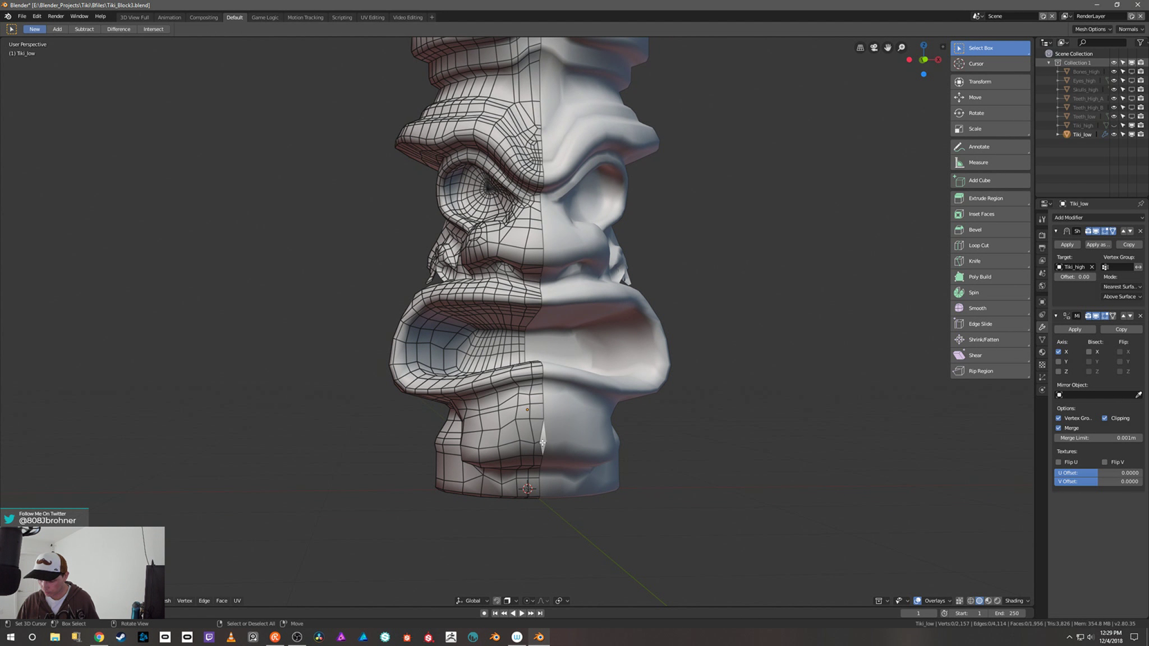
Step: Try to move the vertex beside the chin gap onto the centre line, with and without an X constraint
key(1)
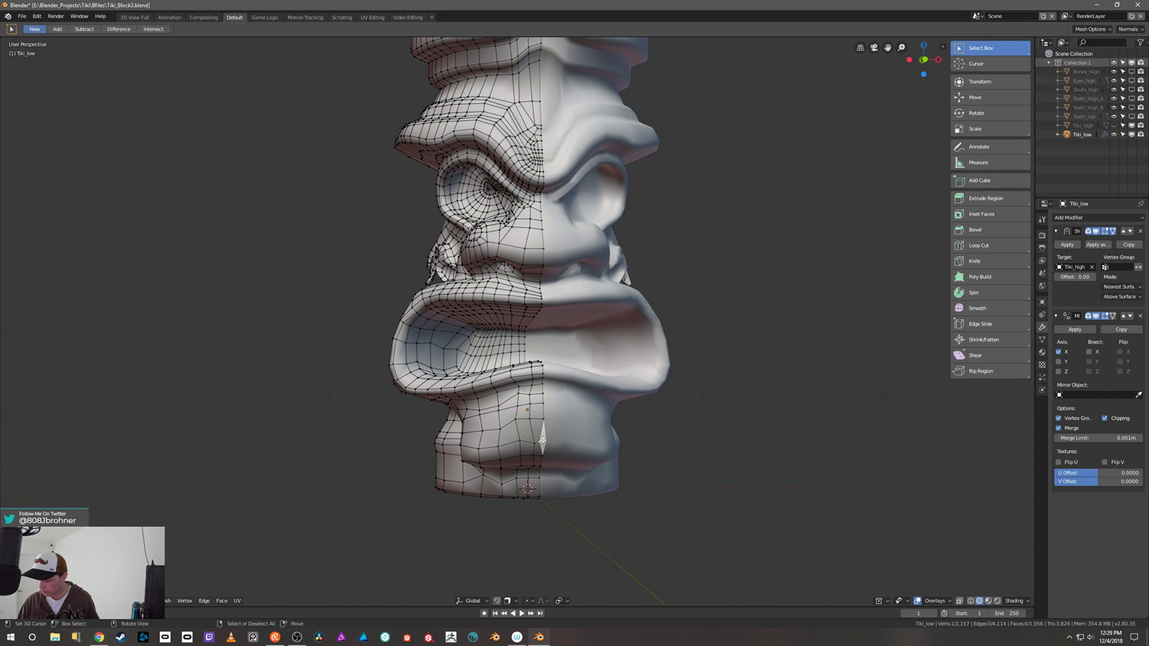
key(g)
key(x)
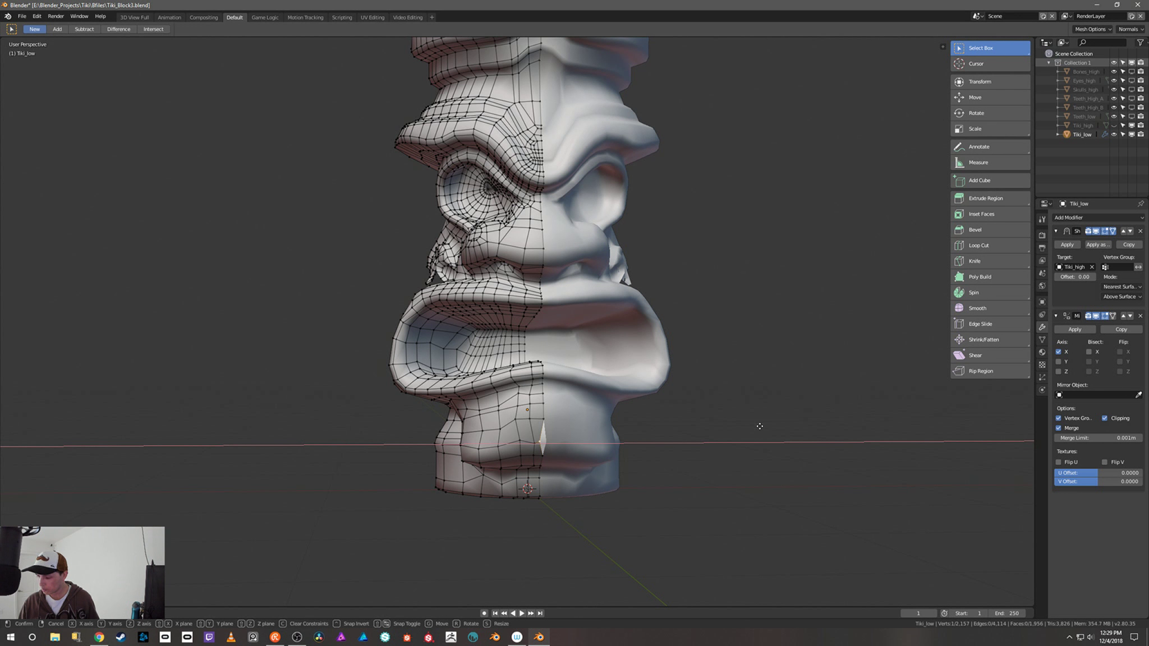
key(Escape)
key(g)
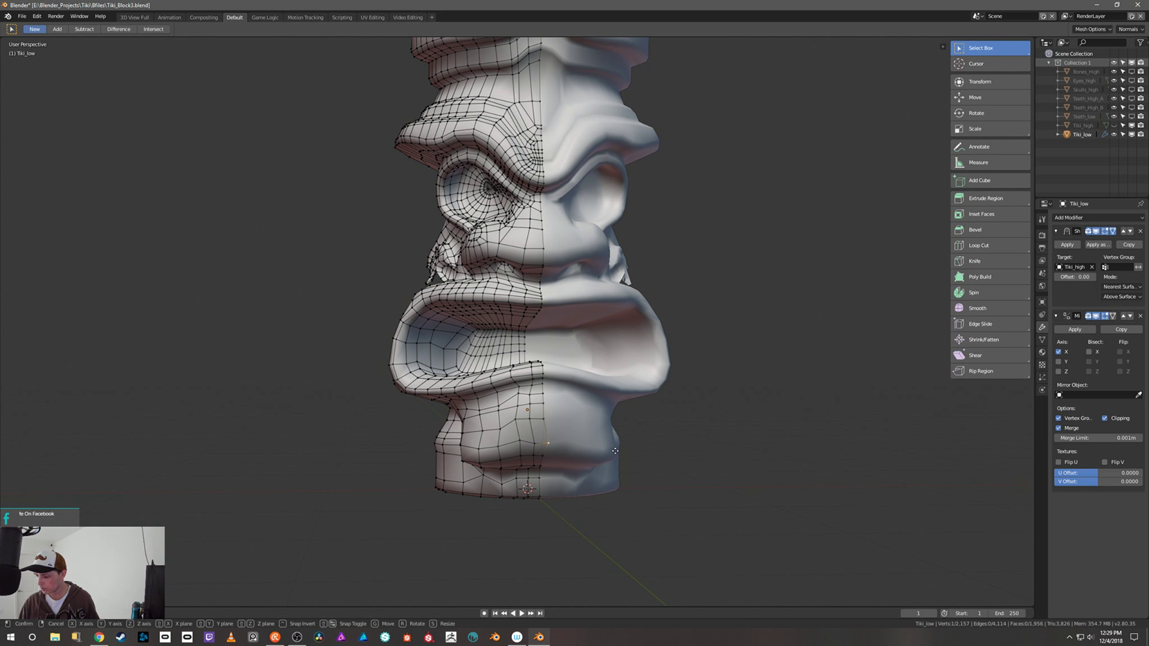
click(589, 443)
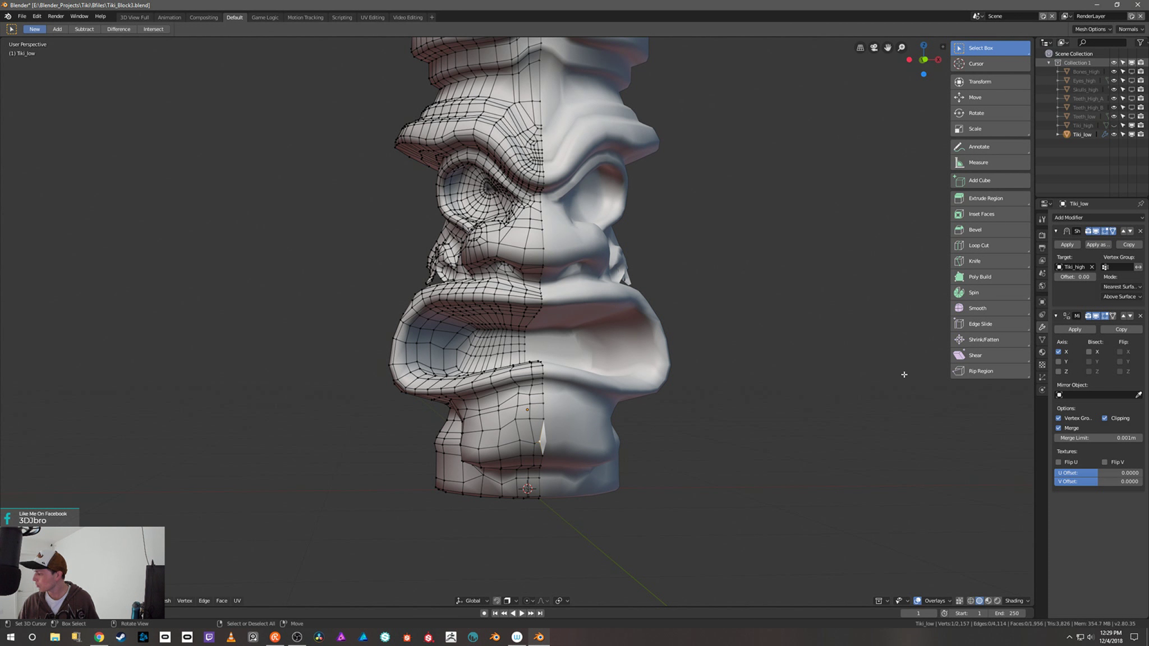
Step: Place the Mirror modifier above the Shrinkwrap, pull the chin-gap vertex onto the centre seam, and leave Edit Mode
click(1123, 317)
mouse_move(561, 442)
middle_down()
mouse_move(550, 449)
mouse_move(584, 409)
mouse_move(561, 439)
middle_up()
key(g)
click(549, 452)
scroll(562, 439, down, 5)
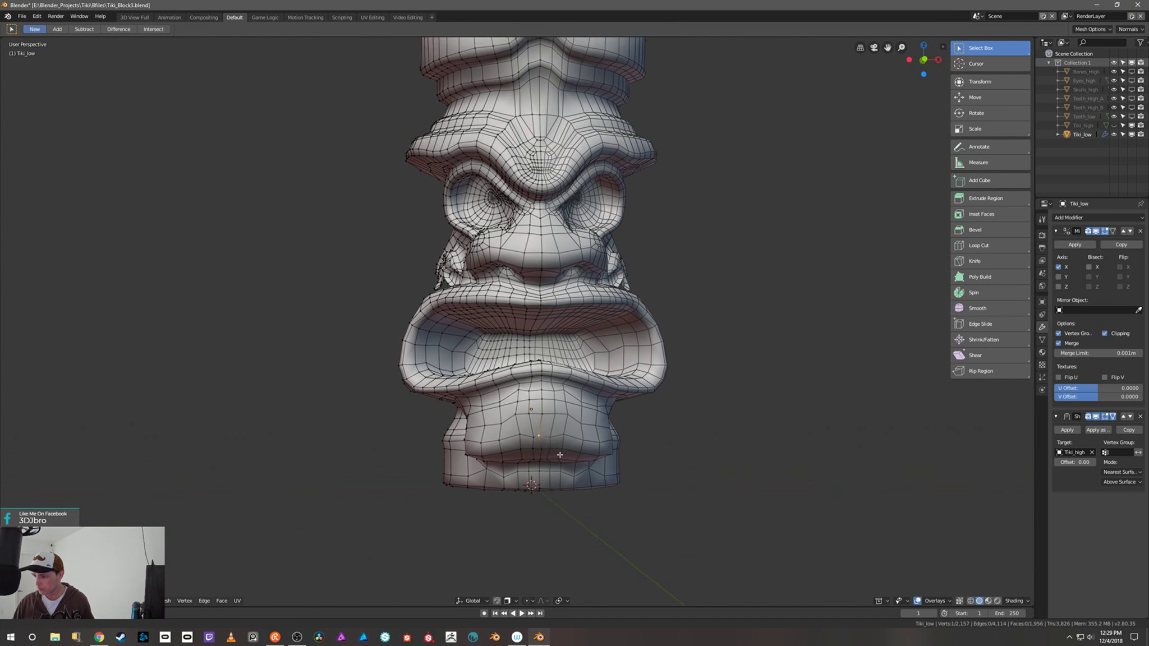
key(Tab)
middle_drag(652, 423, 656, 423)
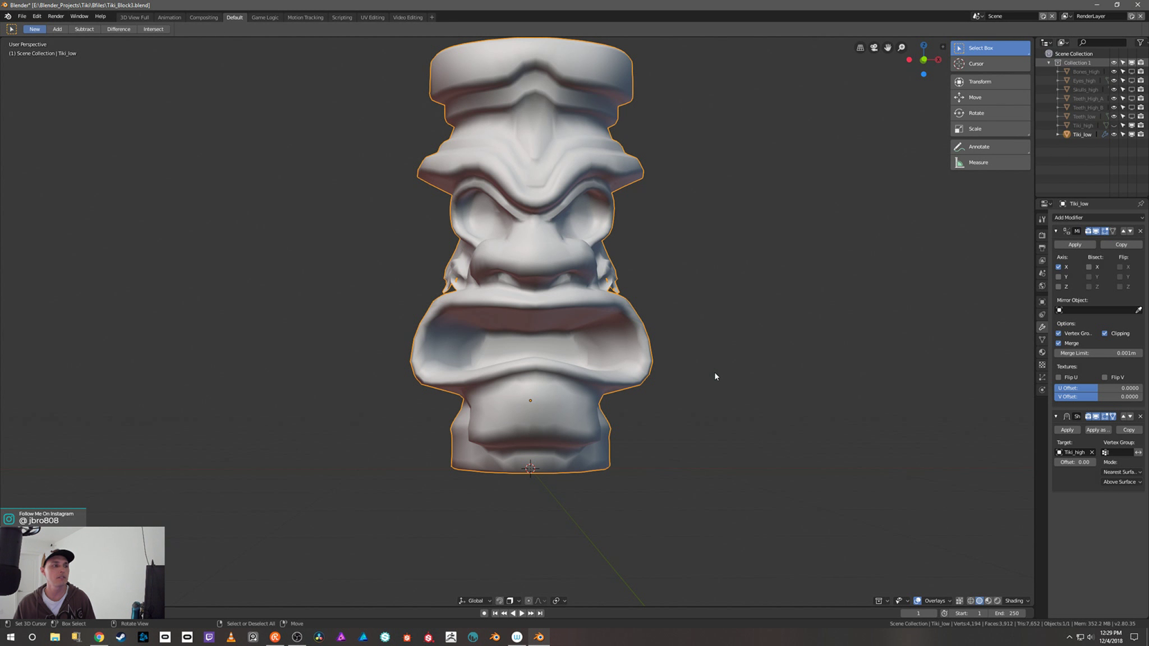
Step: Show Tiki_high to examine its carved sides and back against the mirrored Tiki_low, and hide Tiki_high again
middle_drag(721, 389, 594, 388)
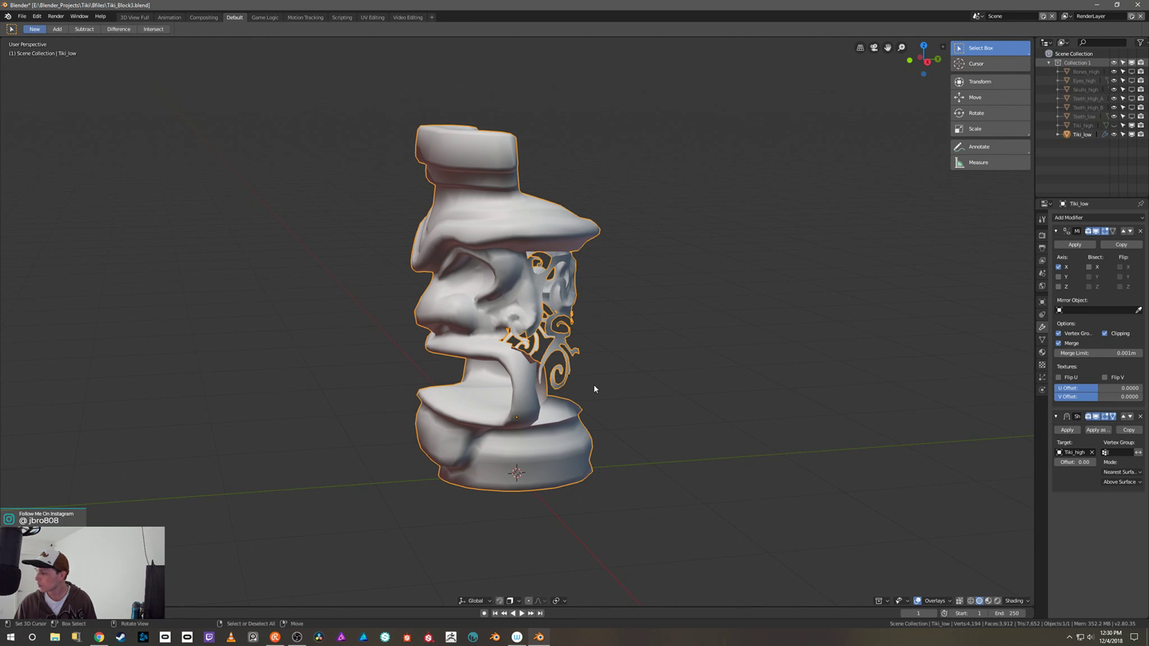
click(1113, 125)
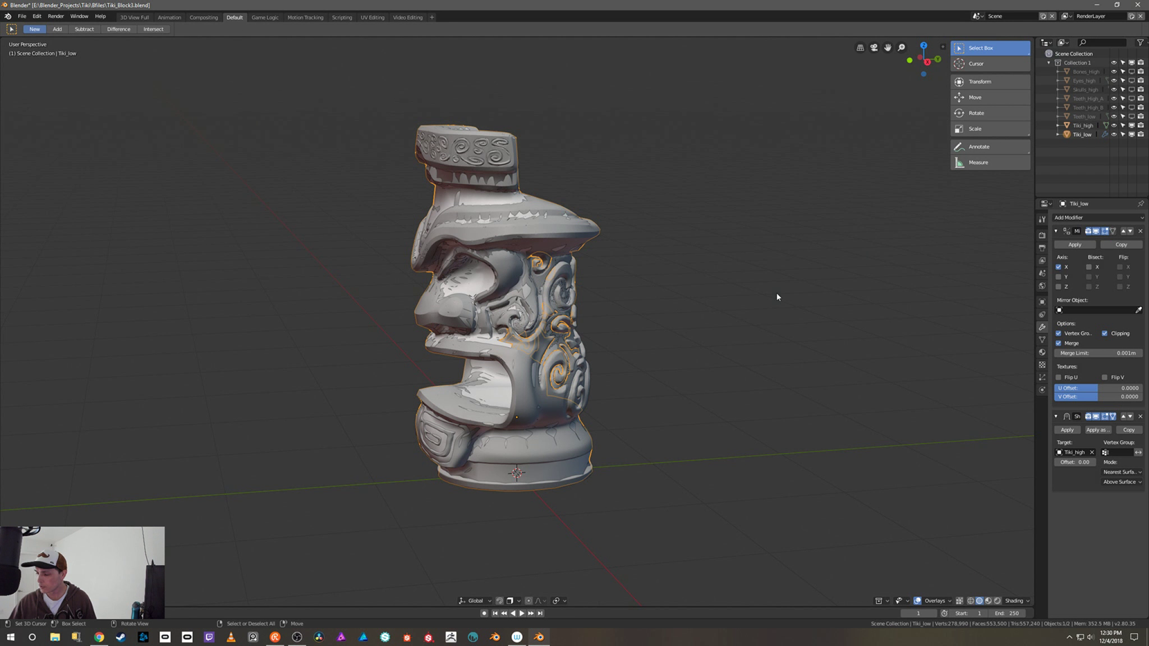
middle_drag(777, 295, 804, 281)
key(h)
scroll(665, 378, down, 3)
middle_drag(665, 379, 618, 360)
click(698, 336)
scroll(488, 318, up, 1)
mouse_move(614, 318)
middle_down()
mouse_move(586, 318)
mouse_move(629, 318)
mouse_move(595, 317)
middle_up()
click(1115, 134)
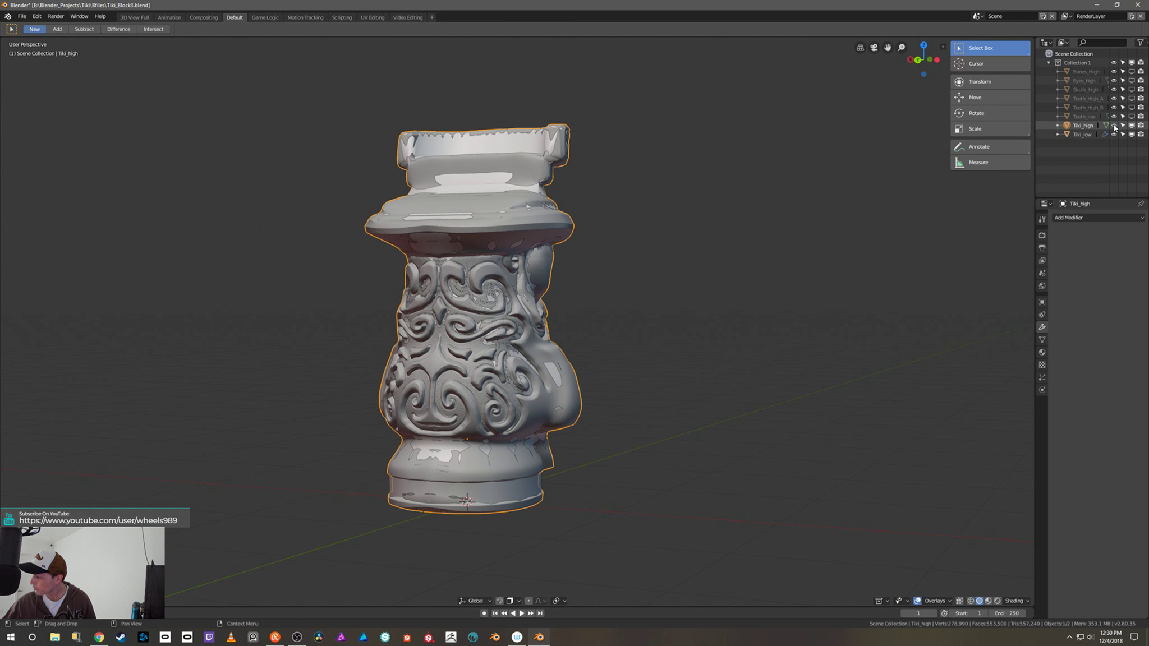
click(1114, 125)
middle_drag(901, 206, 471, 305)
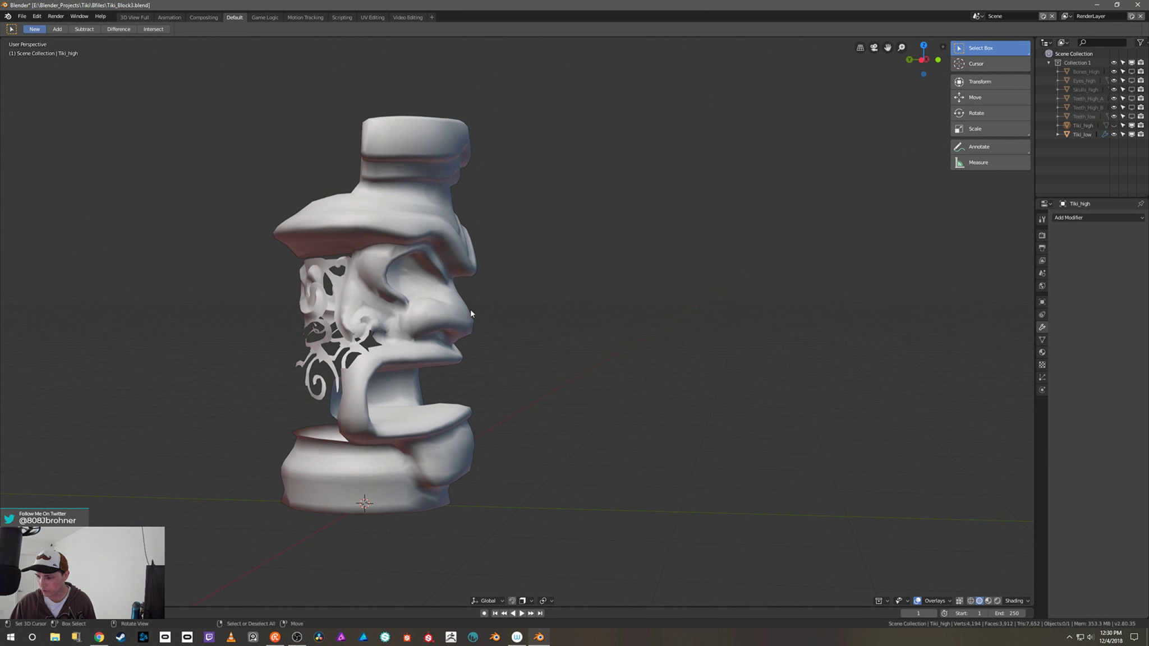
click(462, 308)
middle_drag(539, 341, 608, 328)
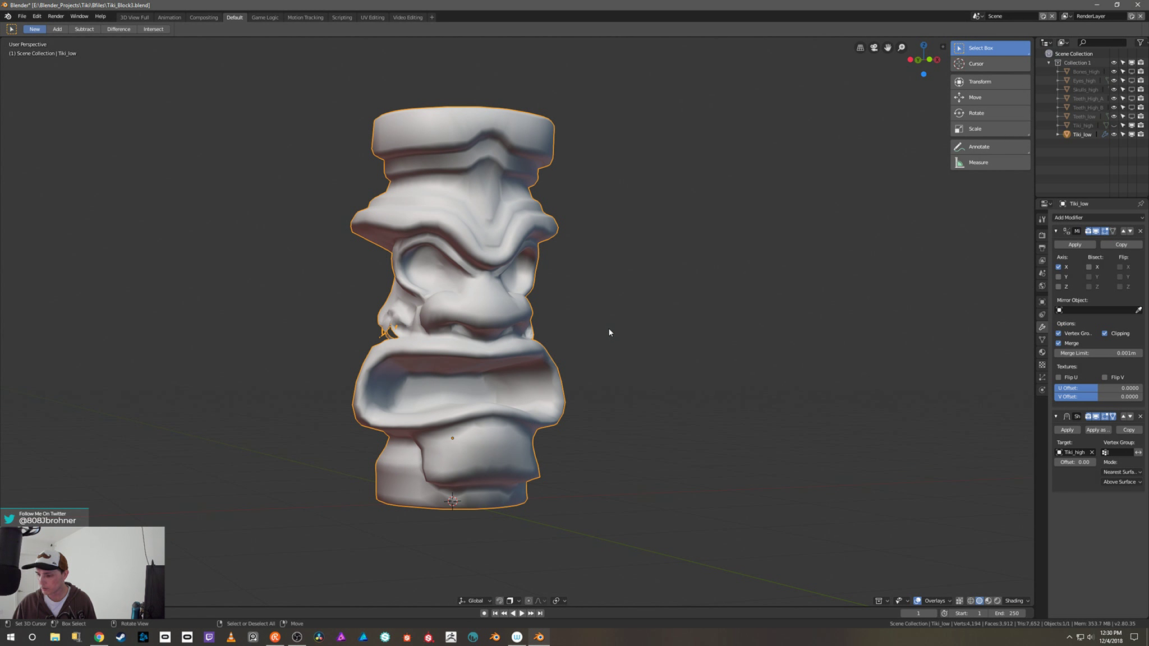
click(609, 334)
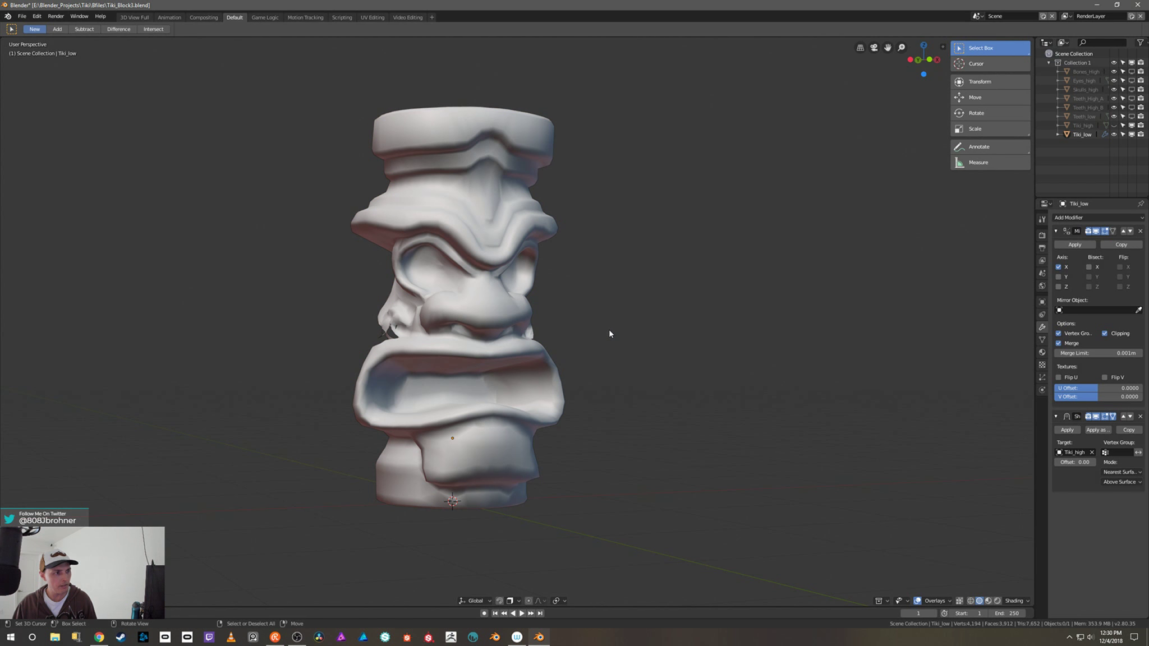
middle_drag(609, 334, 740, 331)
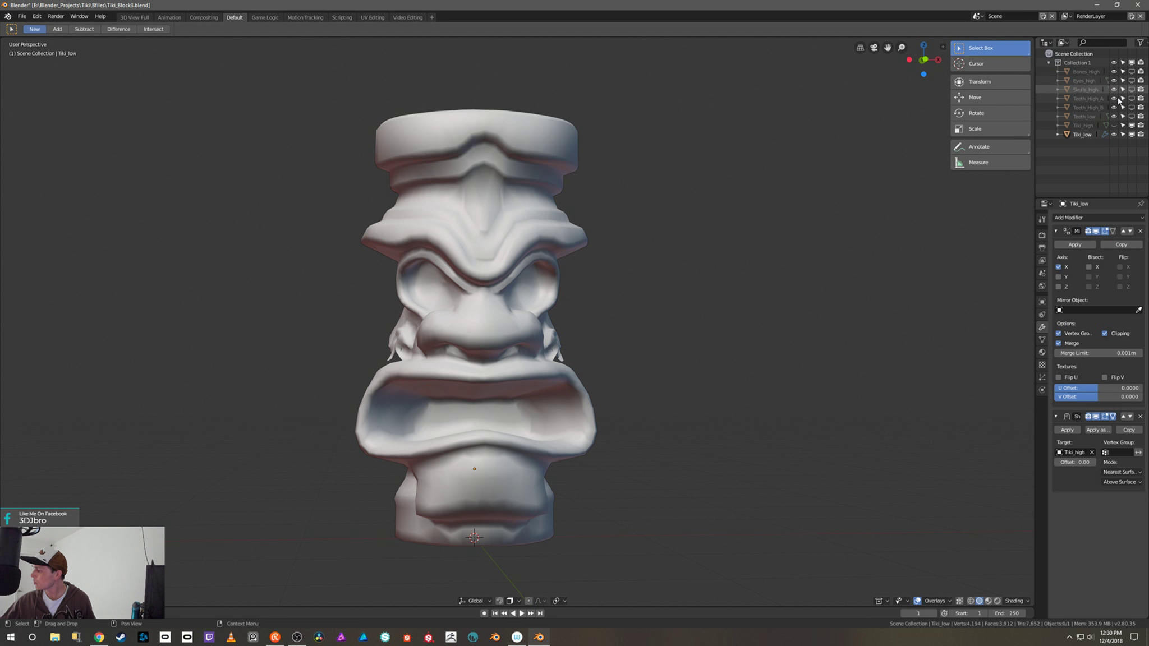
Step: Show Tiki_high, widen the outliner, and enable Eyes_high in the viewport to see the eyes in their sockets
click(1113, 125)
shift+middle_drag(910, 218, 926, 209)
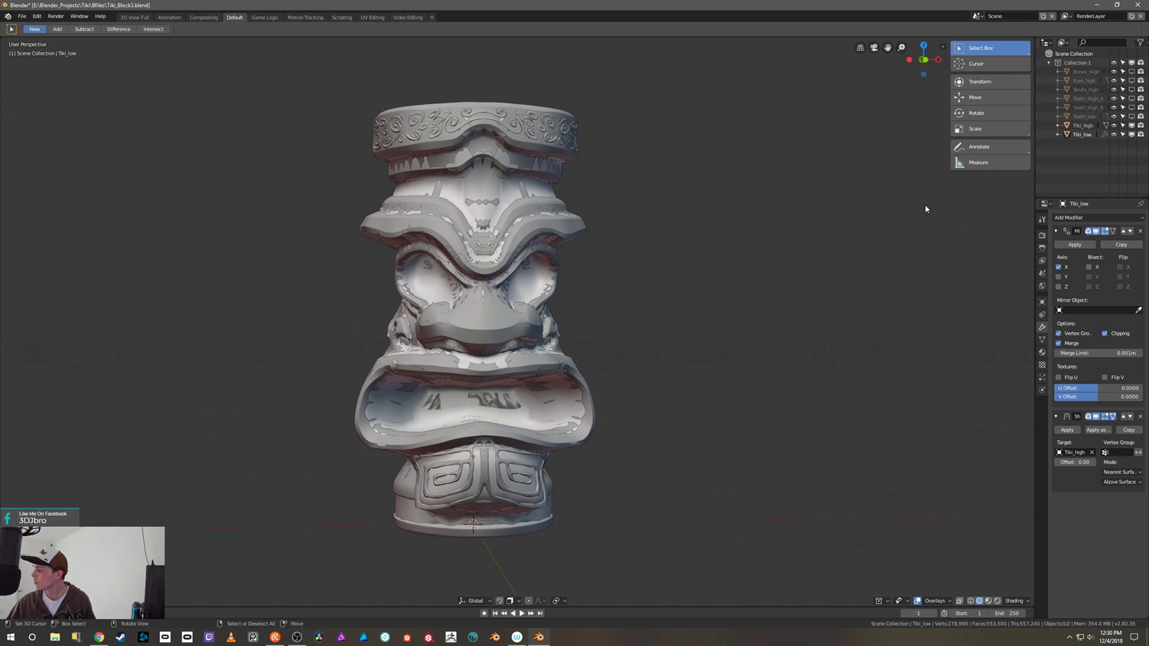
click(1084, 80)
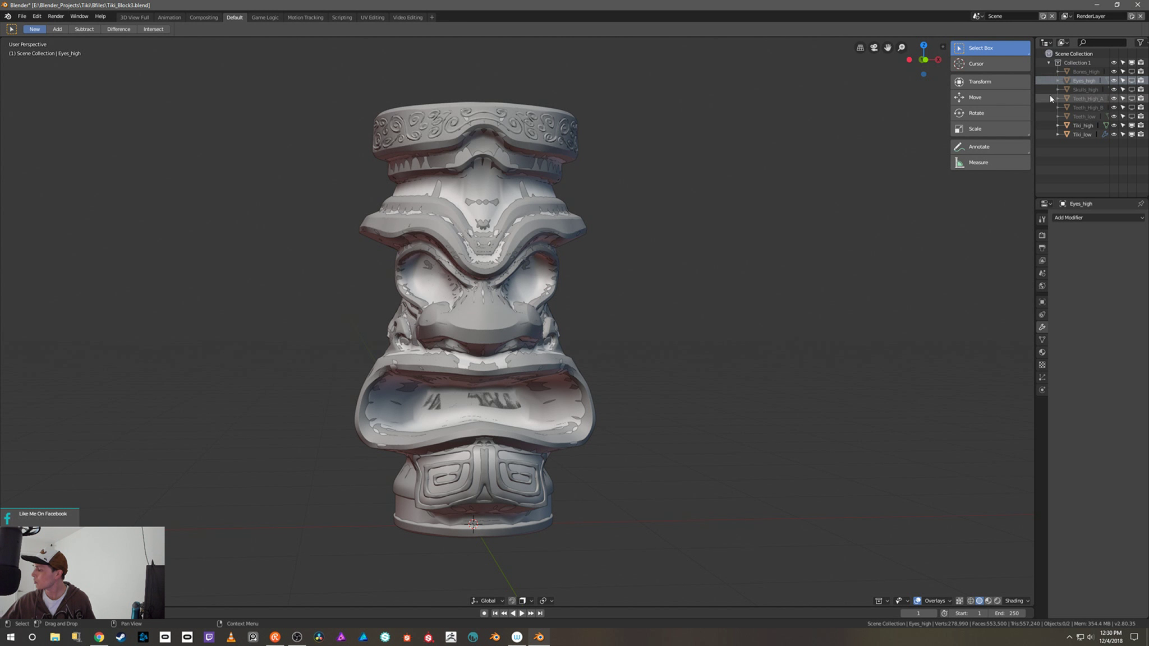
drag(1036, 103, 986, 115)
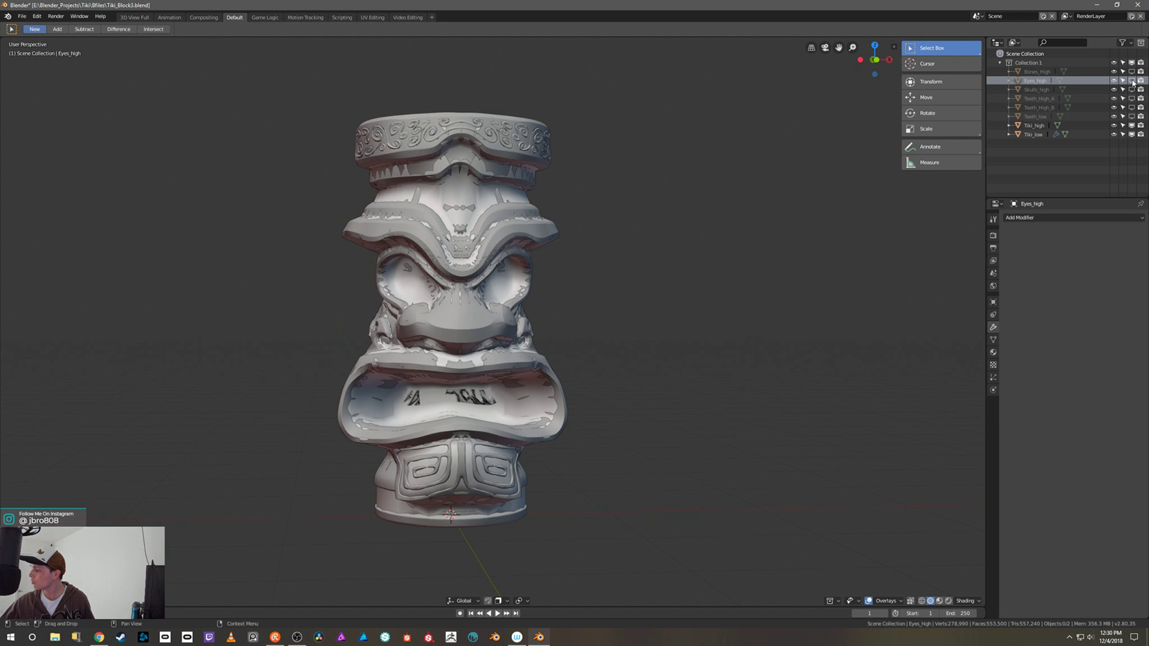
click(1132, 81)
middle_drag(867, 247, 842, 254)
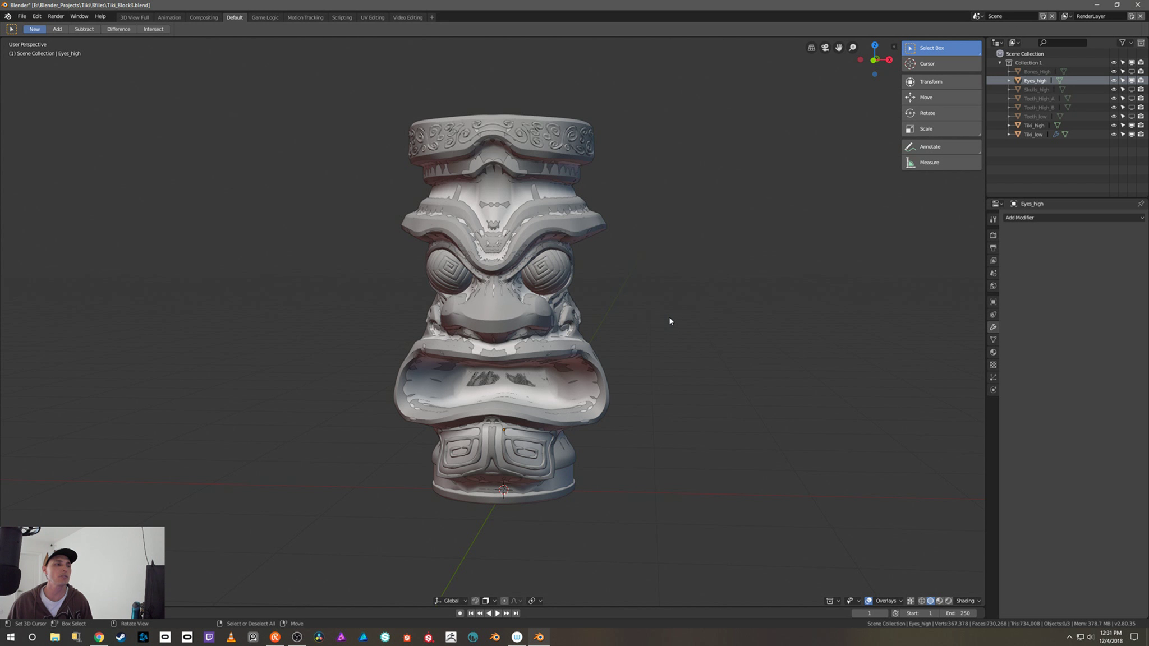
middle_drag(722, 307, 705, 334)
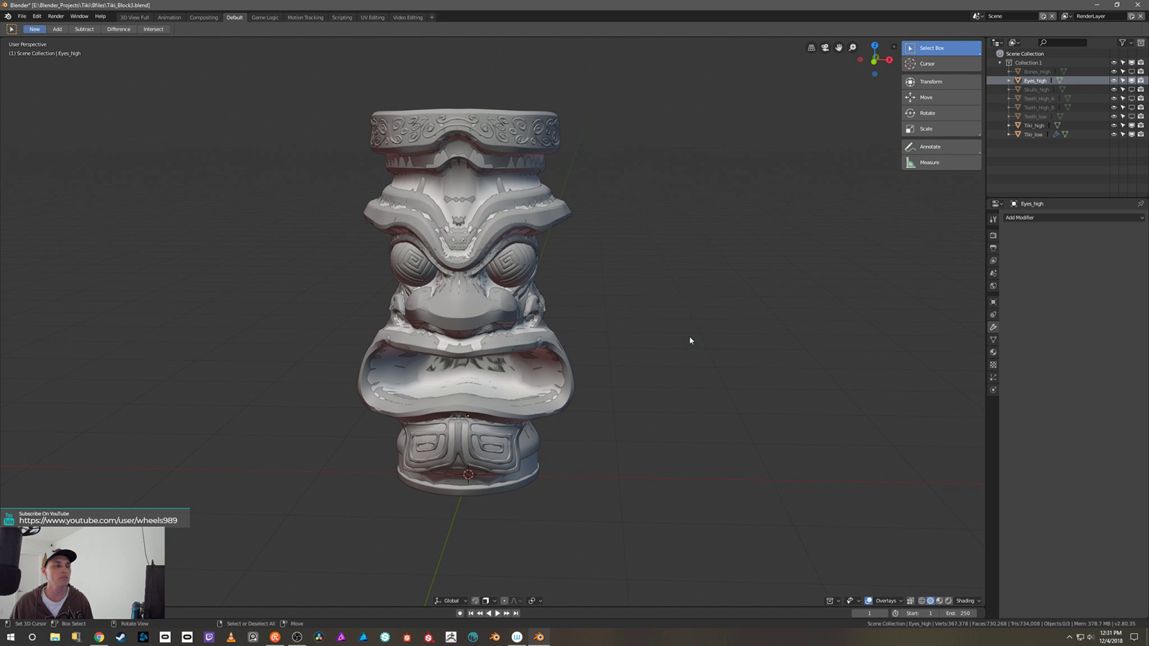
middle_drag(798, 325, 690, 356)
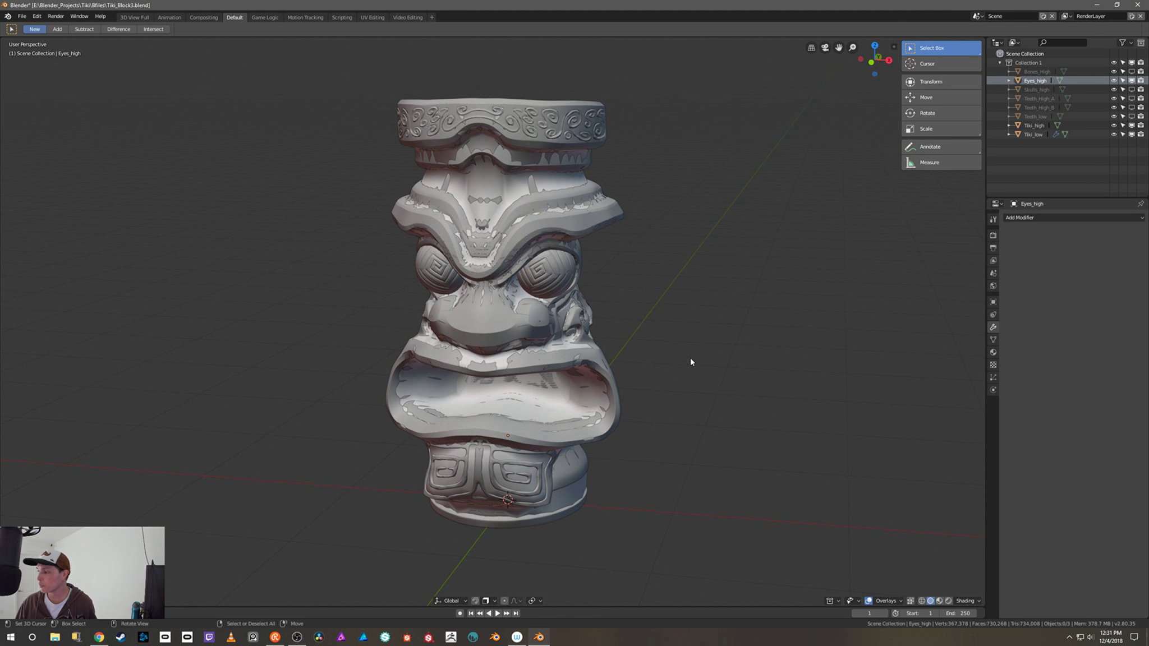
Step: Hide Tiki_low and Tiki_high to isolate the eyes, and select Eyes_high
click(1114, 134)
click(1114, 125)
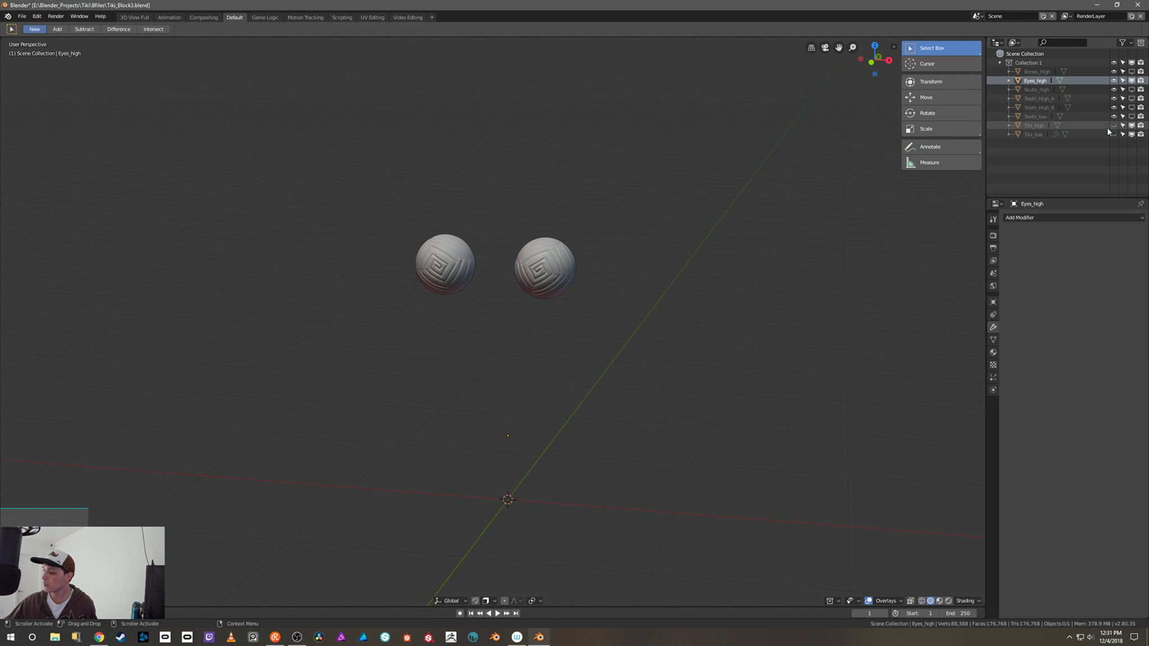
middle_drag(727, 262, 736, 260)
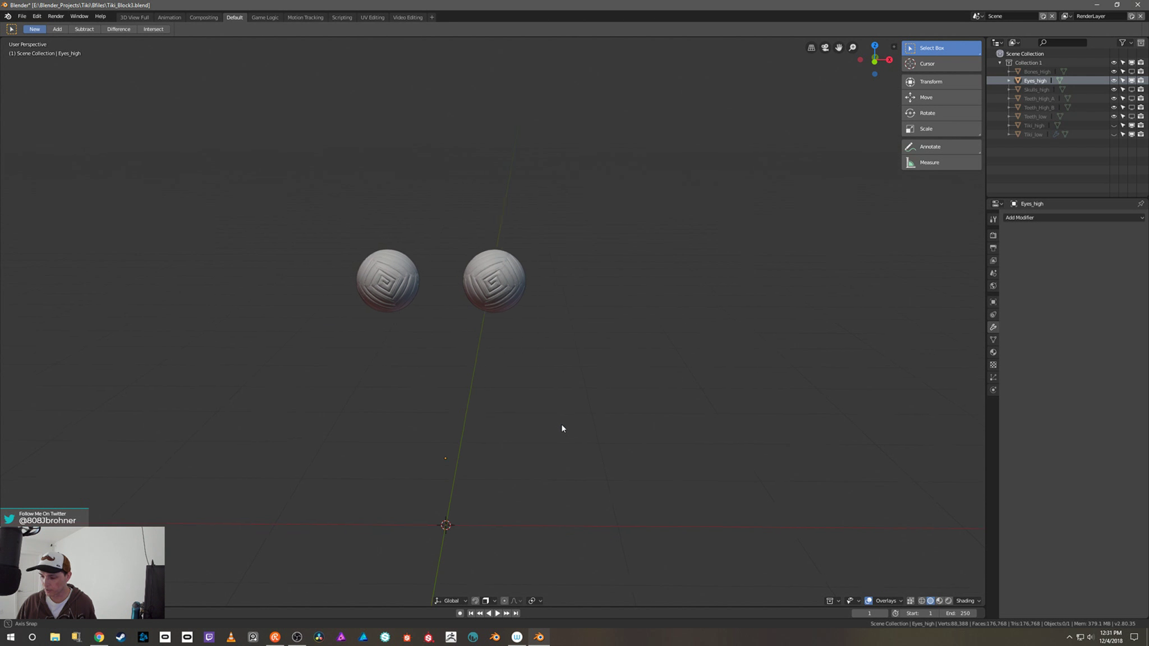
middle_drag(562, 428, 528, 324)
click(507, 282)
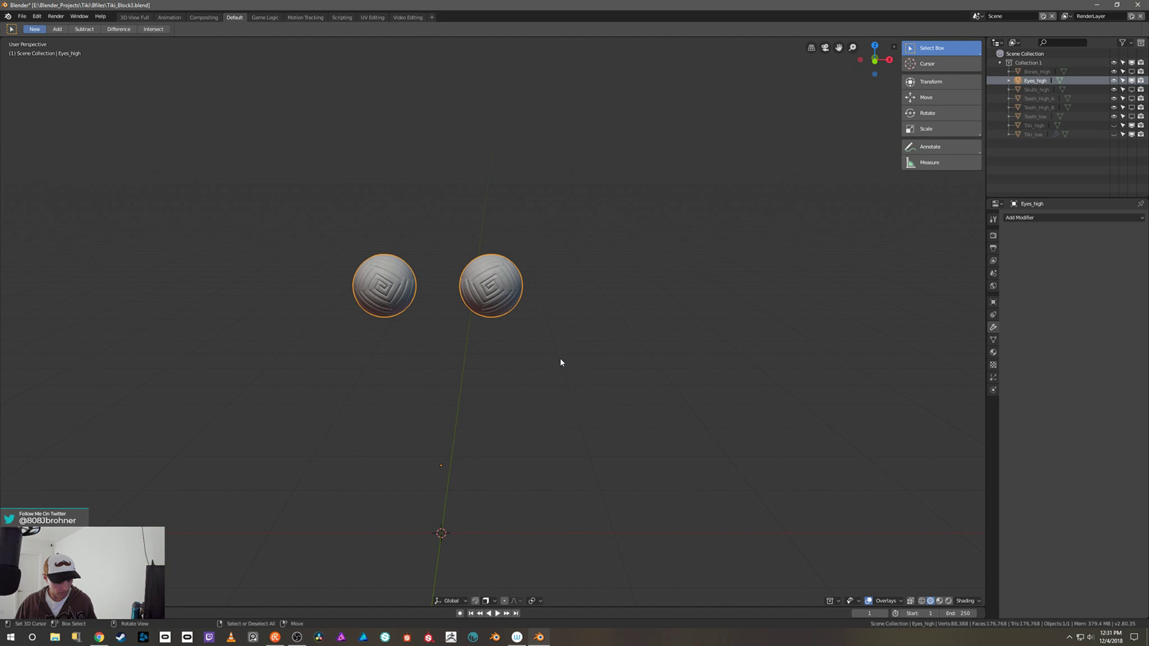
Step: Add a UV sphere as the base for the low-poly eye
key(shift+a)
mouse_move(561, 362)
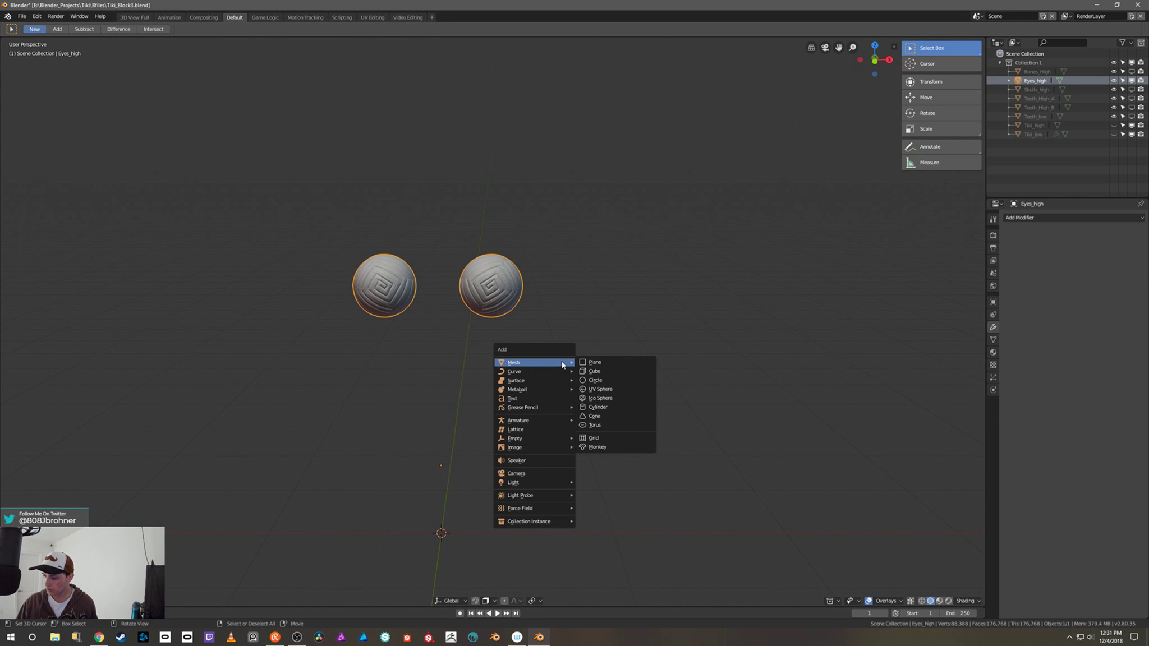
click(607, 390)
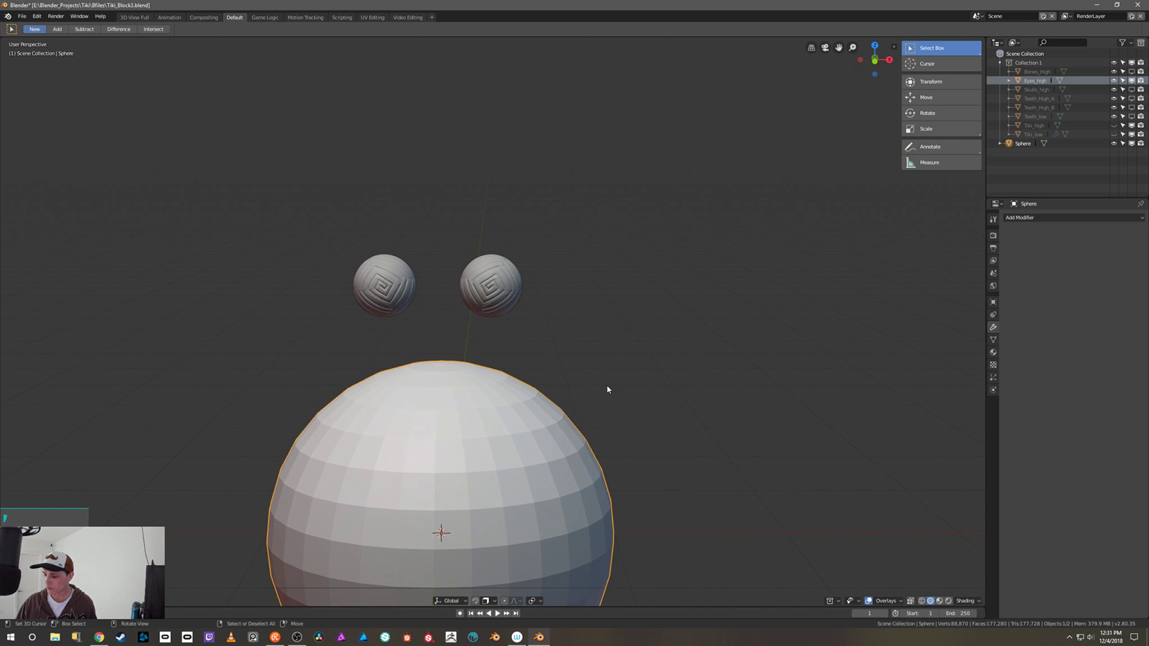
scroll(611, 371, down, 2)
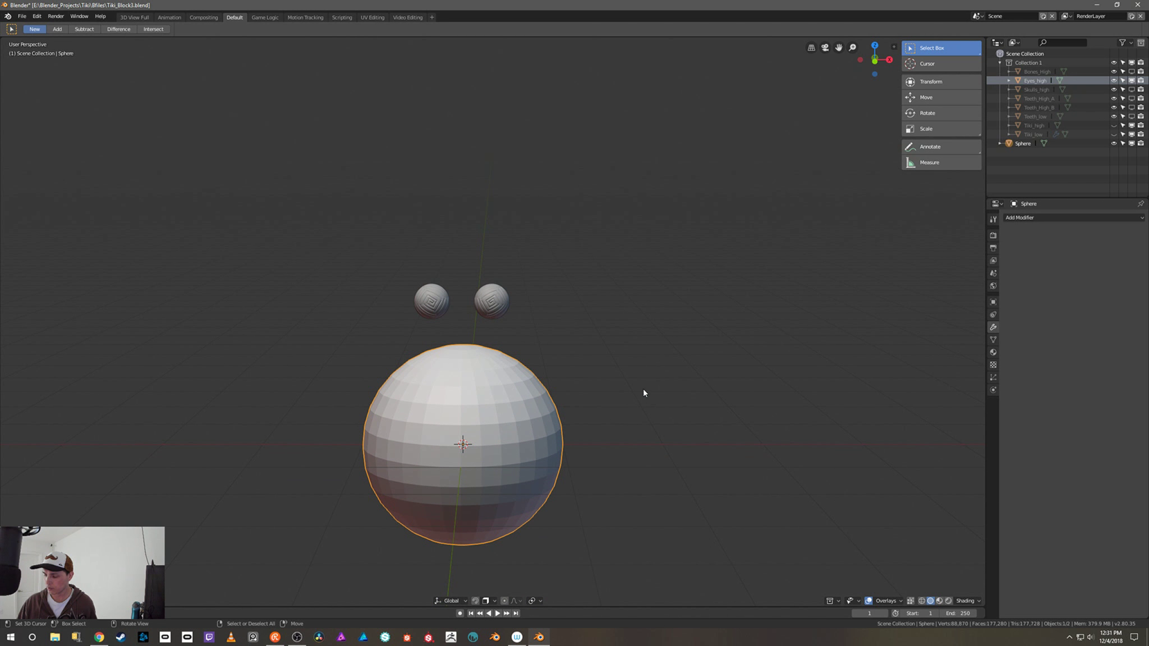
Step: In front view, move and scale the UV sphere down to match one of the carved eyes of Eyes_high
key(grave)
click(602, 361)
key(g)
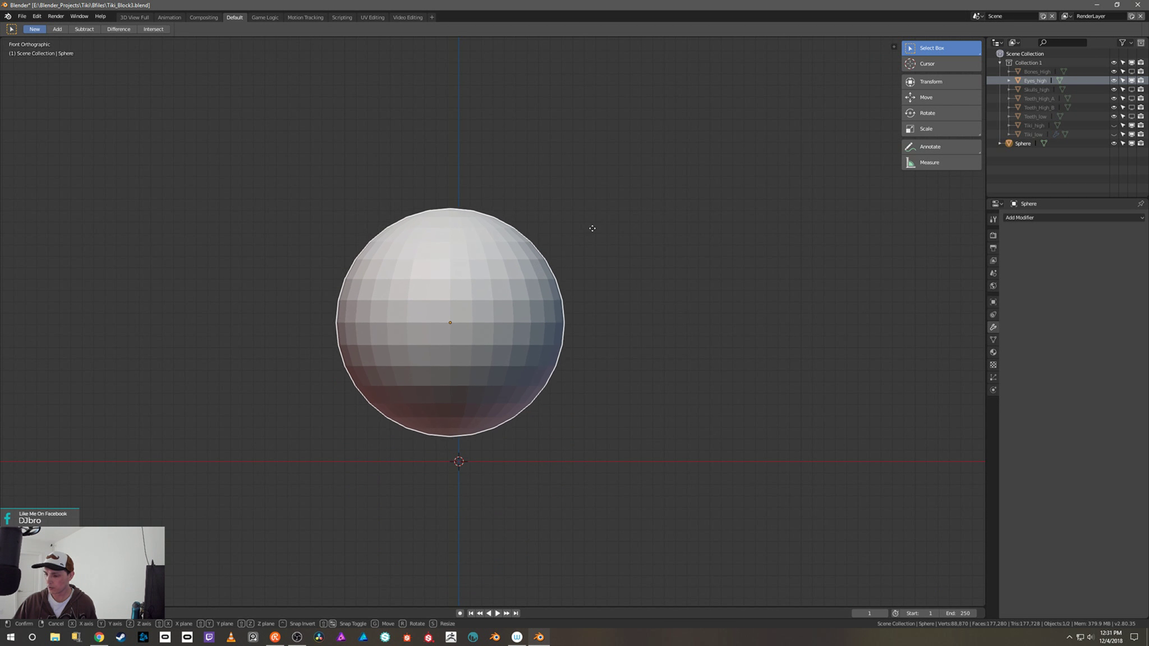
key(s)
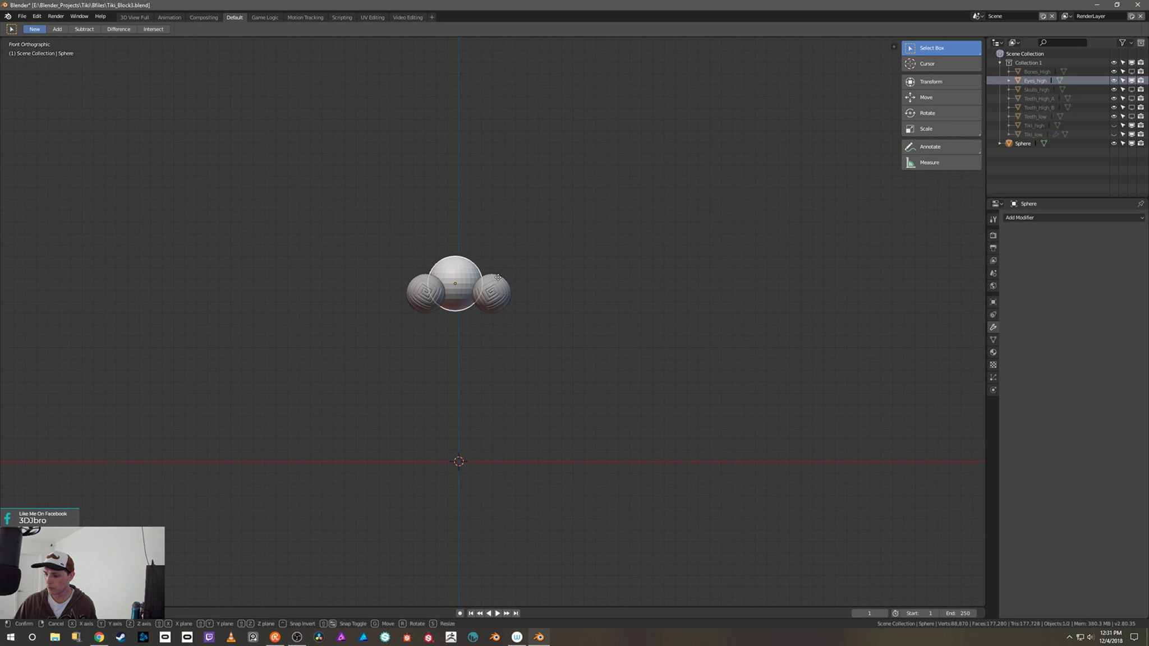
key(g)
key(s)
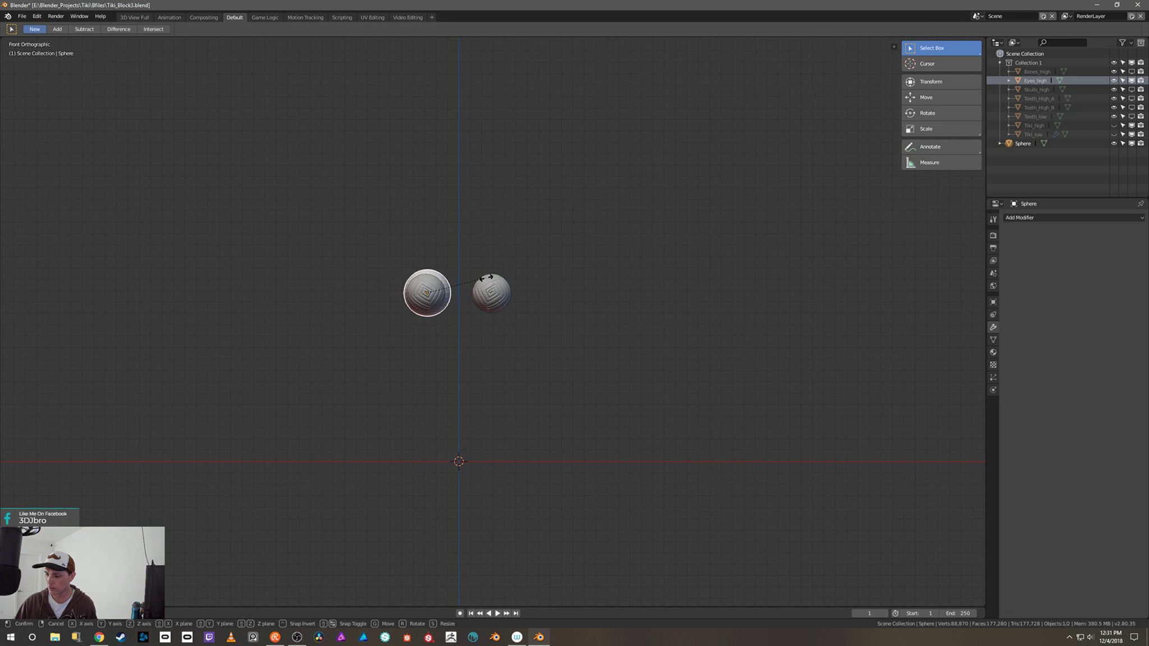
key(g)
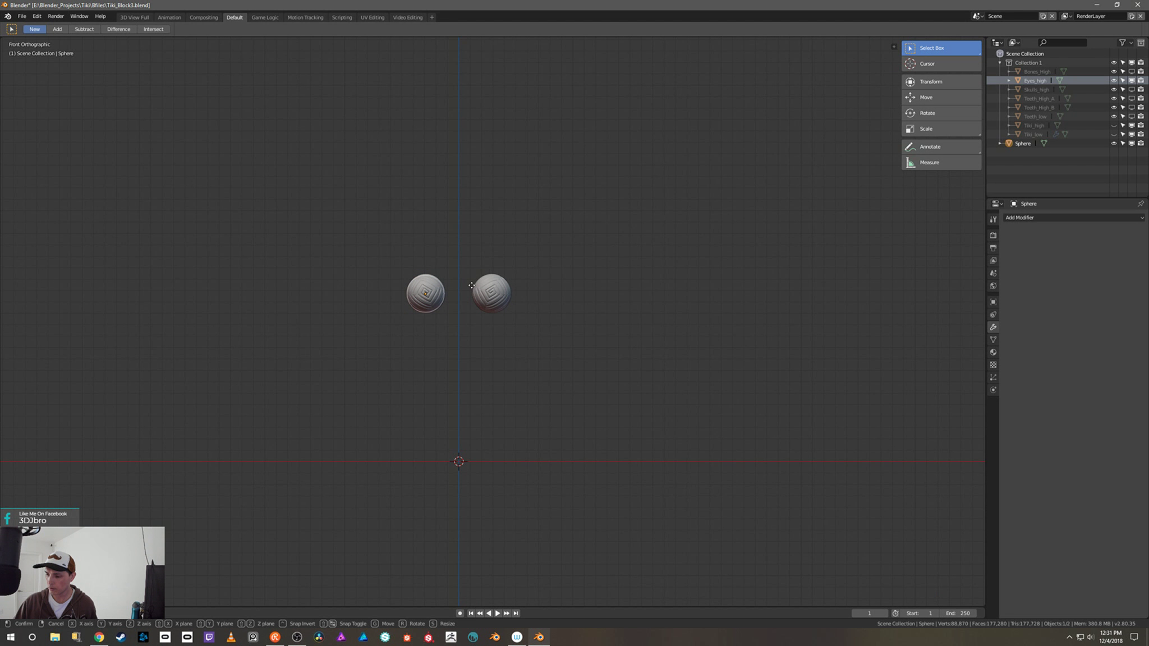
click(471, 285)
Step: In right side view, move the sphere along the Y axis until it overlaps the carved eye
key(grave)
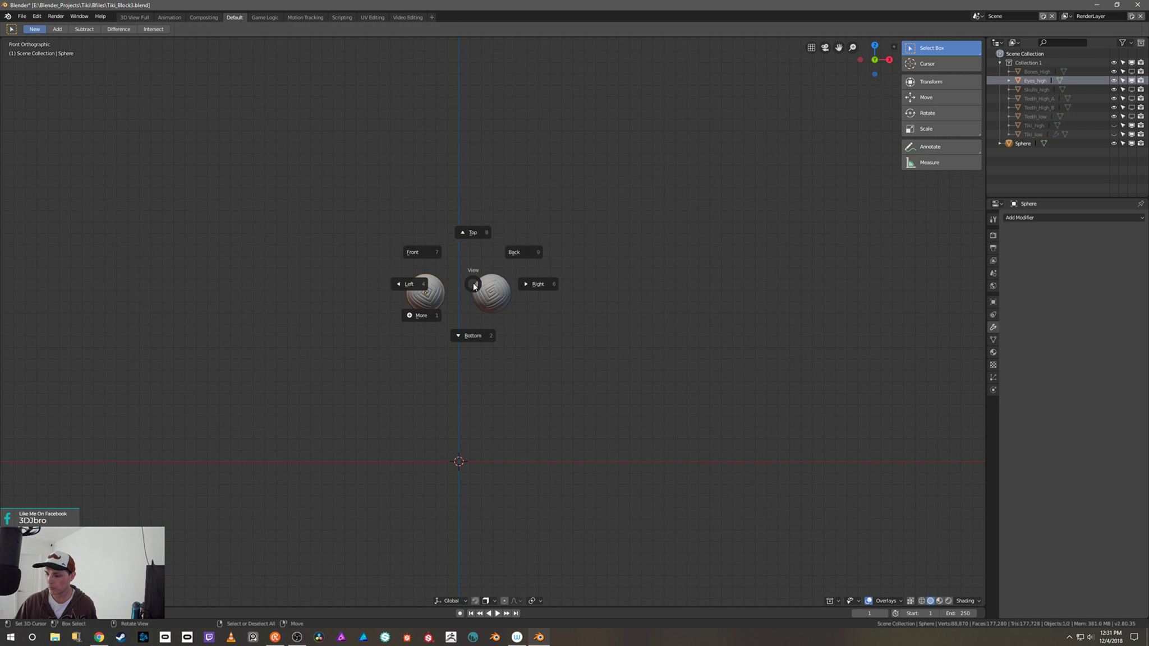
click(533, 284)
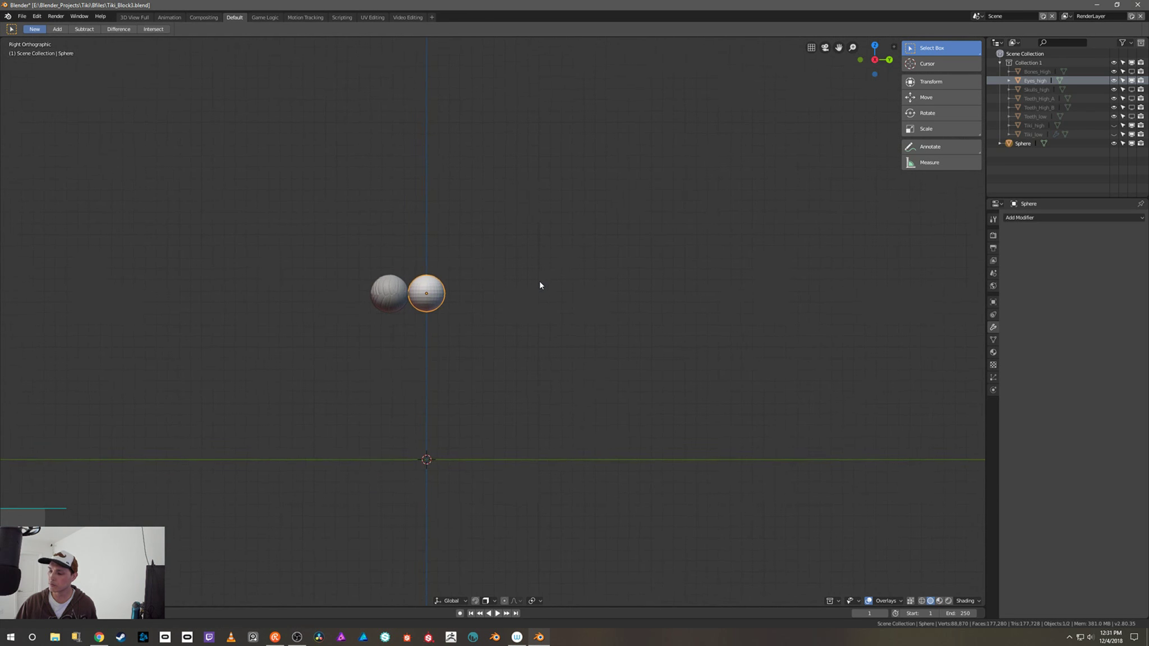
ctrl+middle_drag(539, 280, 533, 248)
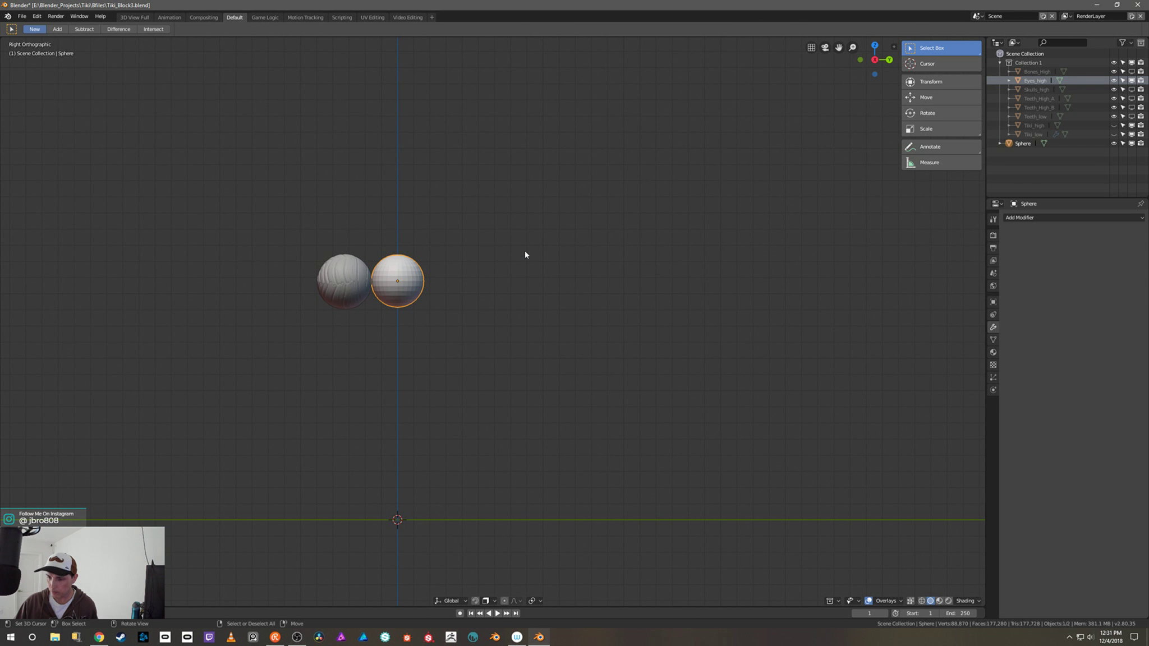
click(925, 97)
drag(430, 284, 379, 280)
scroll(392, 268, up, 3)
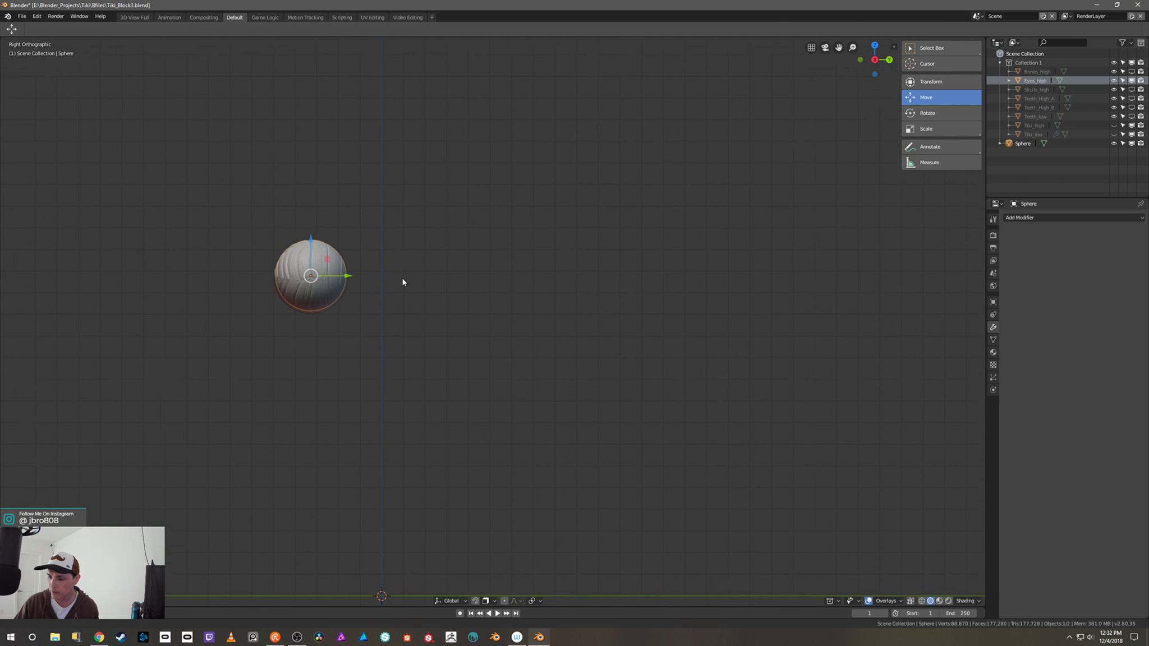
shift+middle_drag(403, 277, 493, 341)
scroll(539, 306, up, 5)
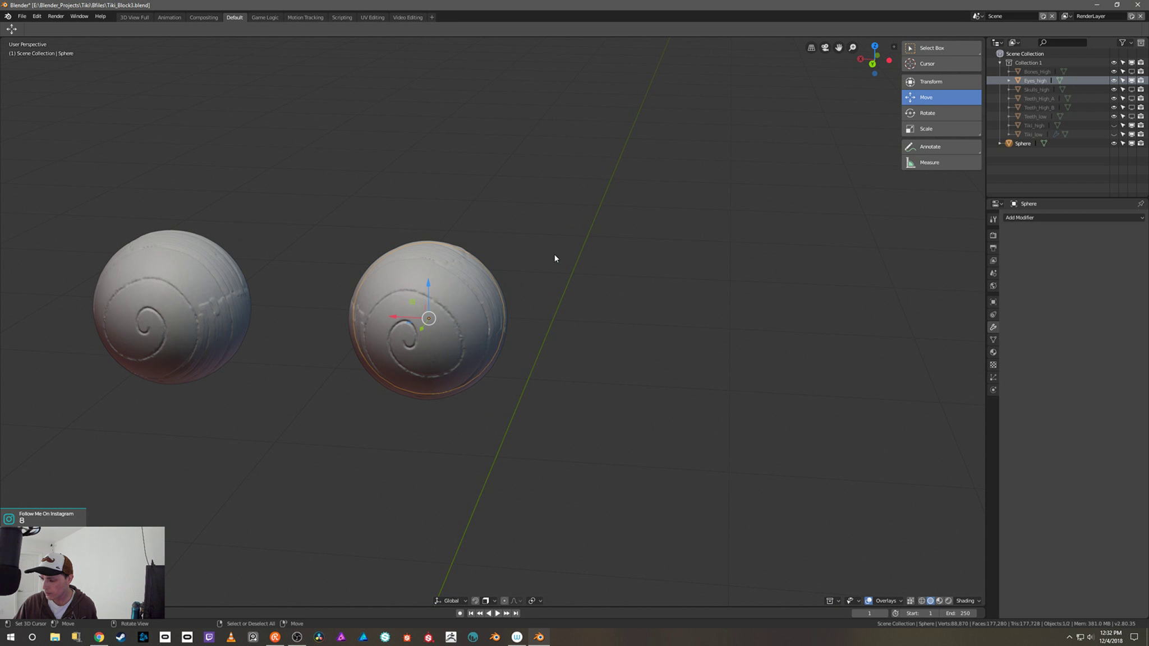
Step: Hide Eyes_high and rotate the sphere about the X axis so its pole faces forward
click(1114, 80)
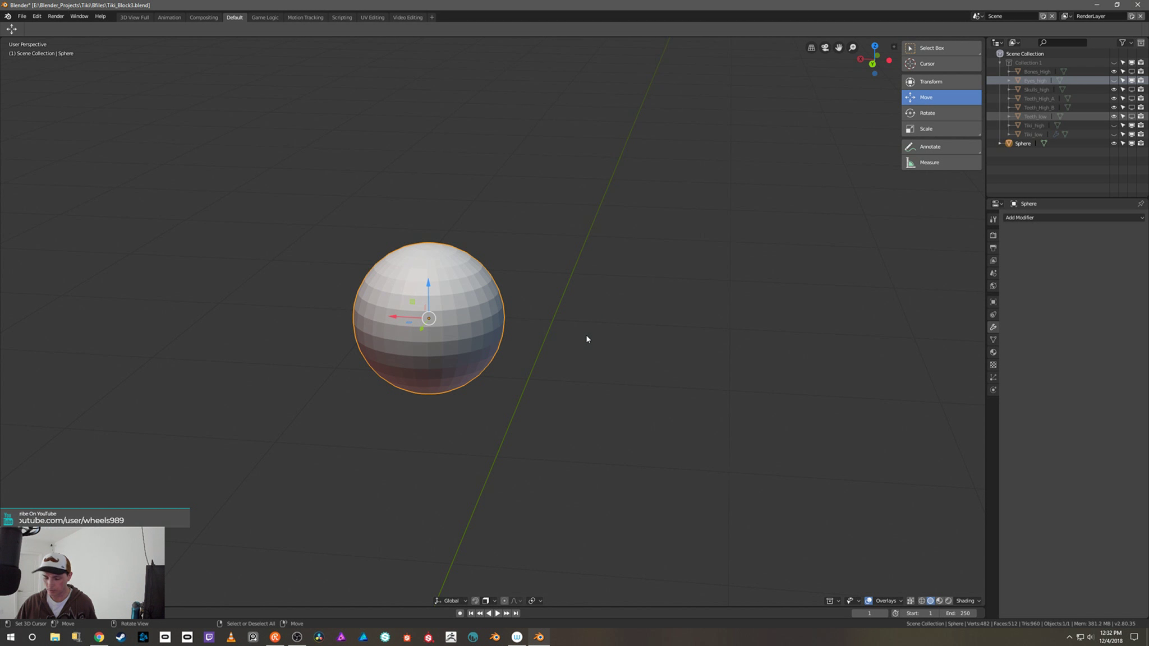
key(s)
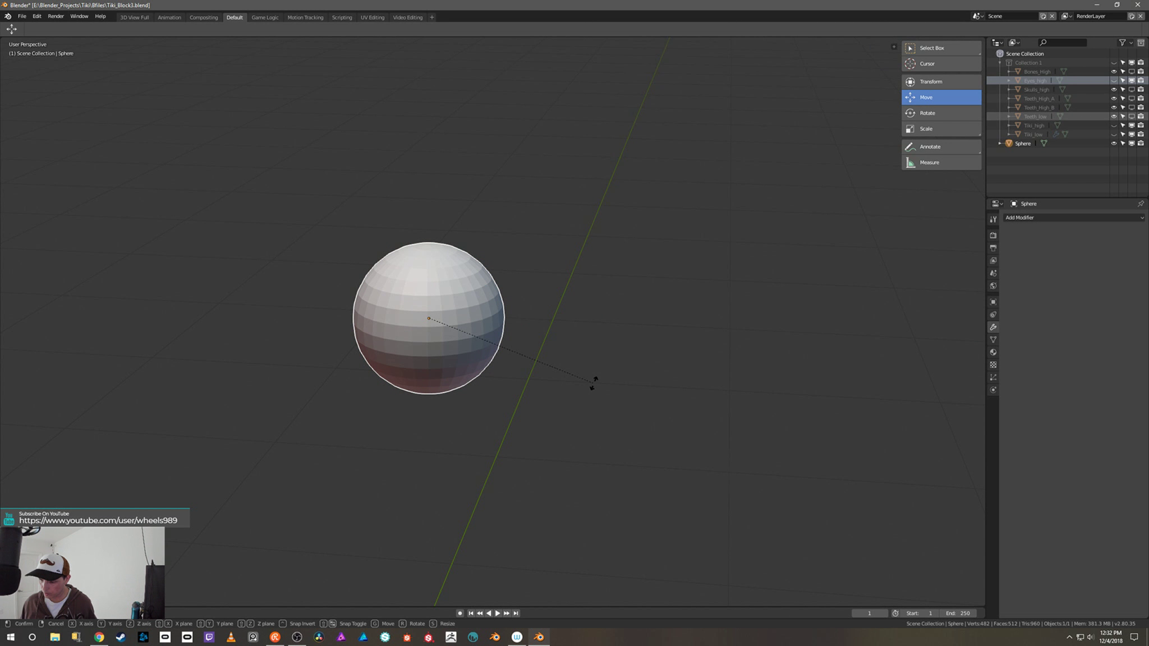
key(x)
key(r)
click(594, 383)
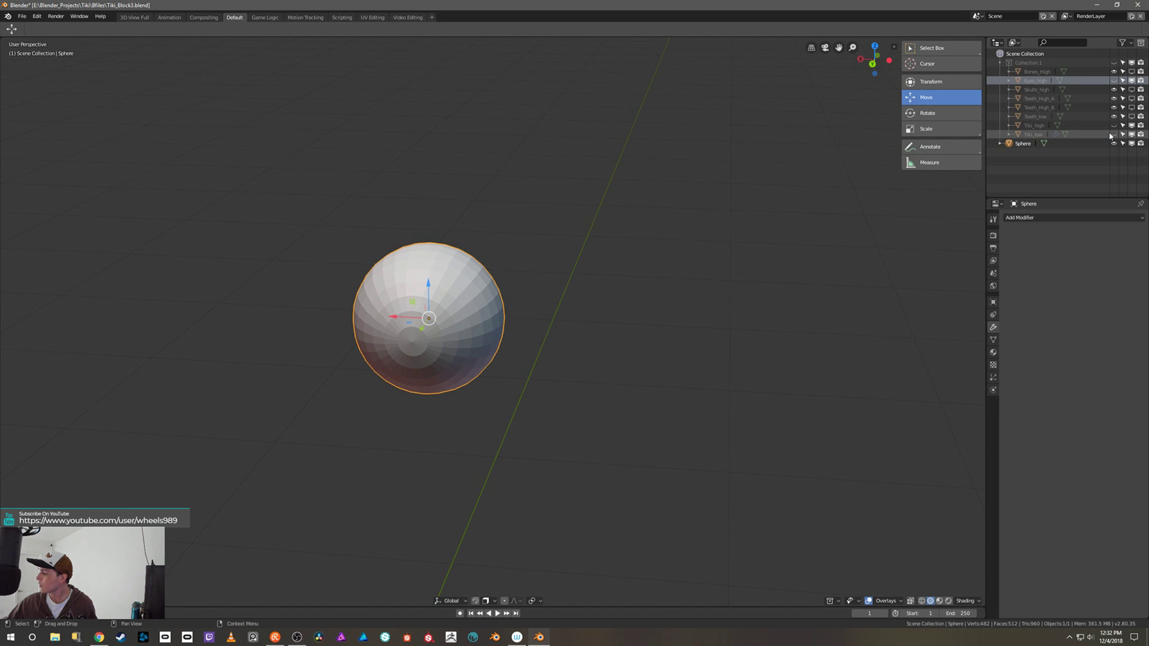
Step: Show Eyes_high again and fine-tune the sphere's position and scale in front view to cover the carved eye
click(1114, 81)
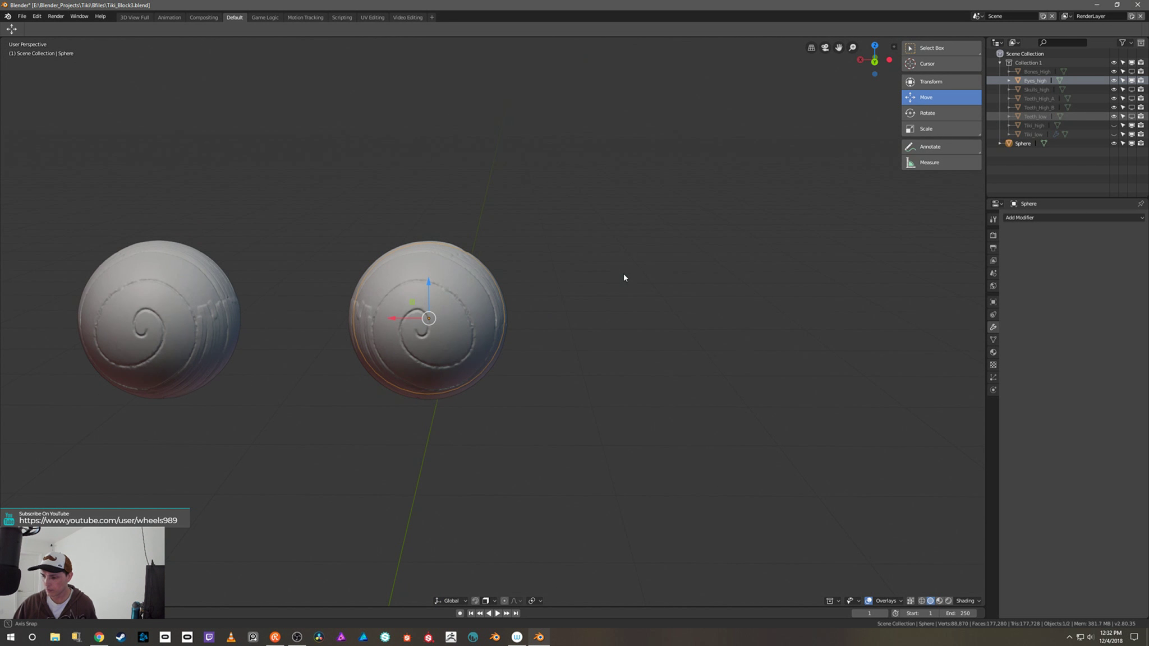
key(grave)
click(598, 241)
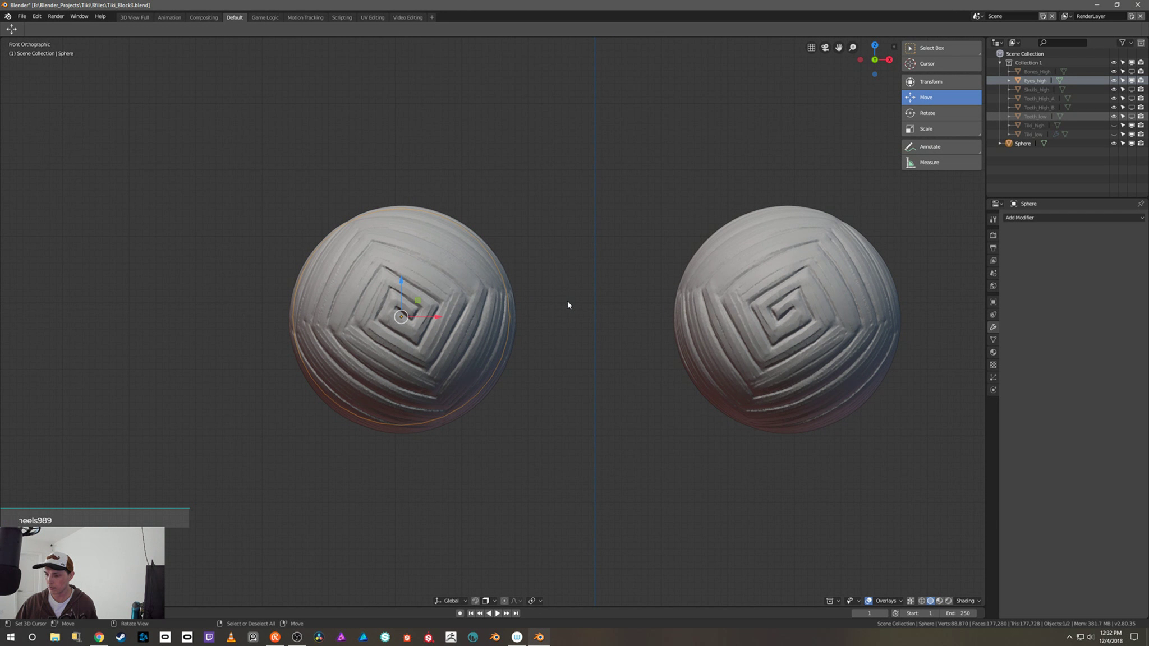
key(g)
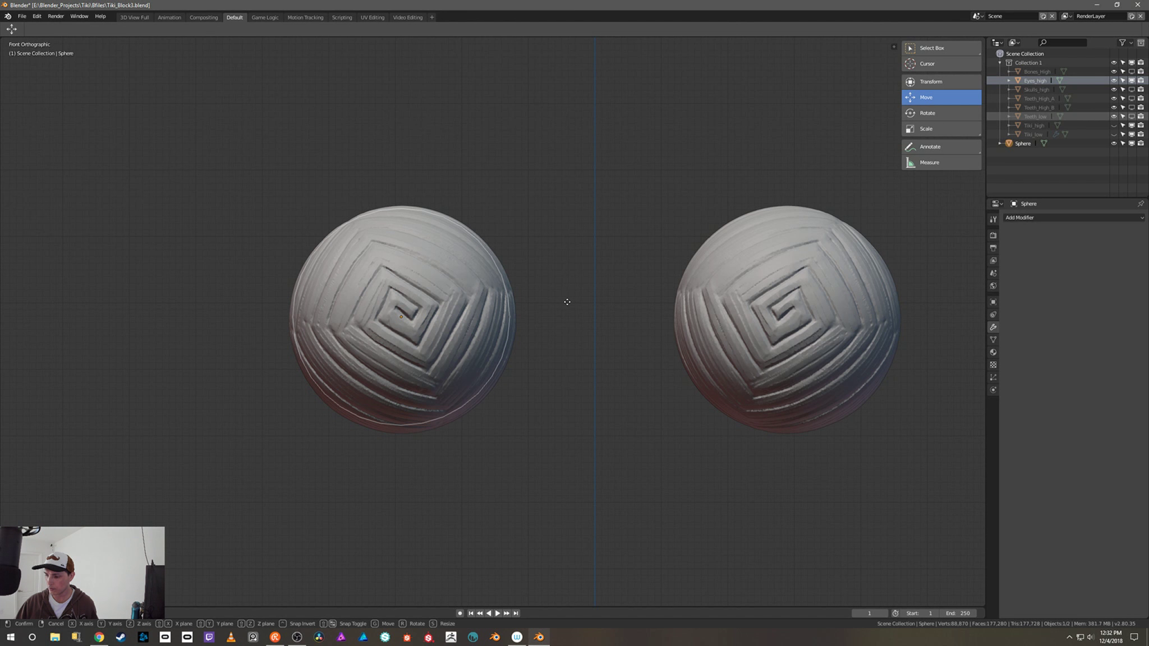
click(568, 304)
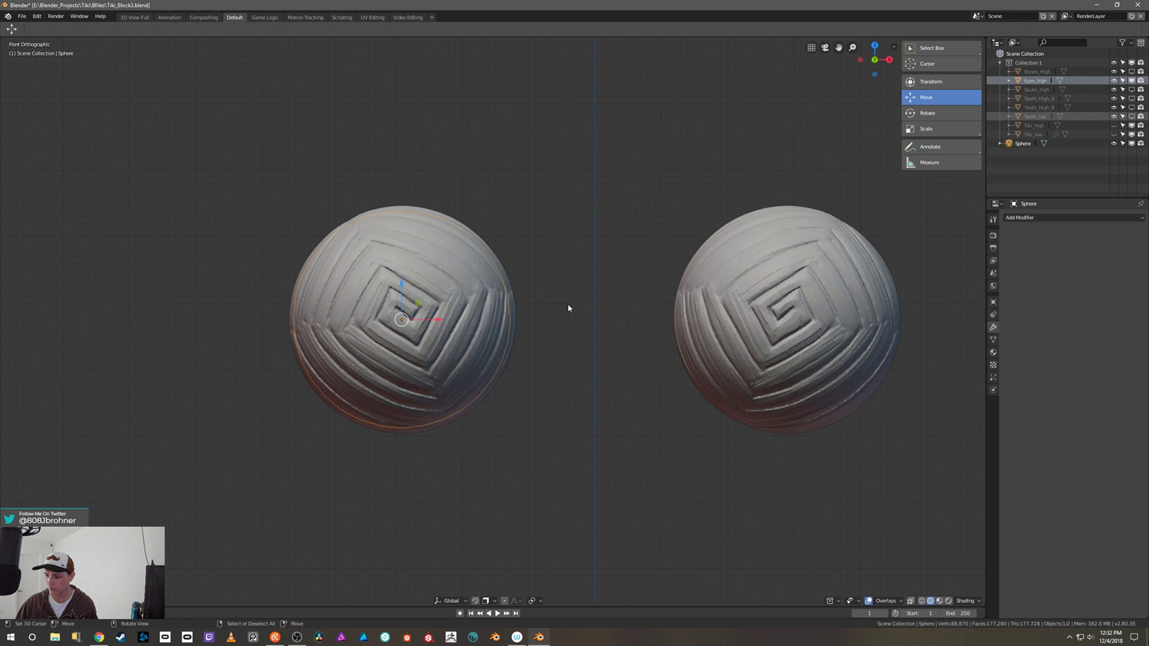
key(s)
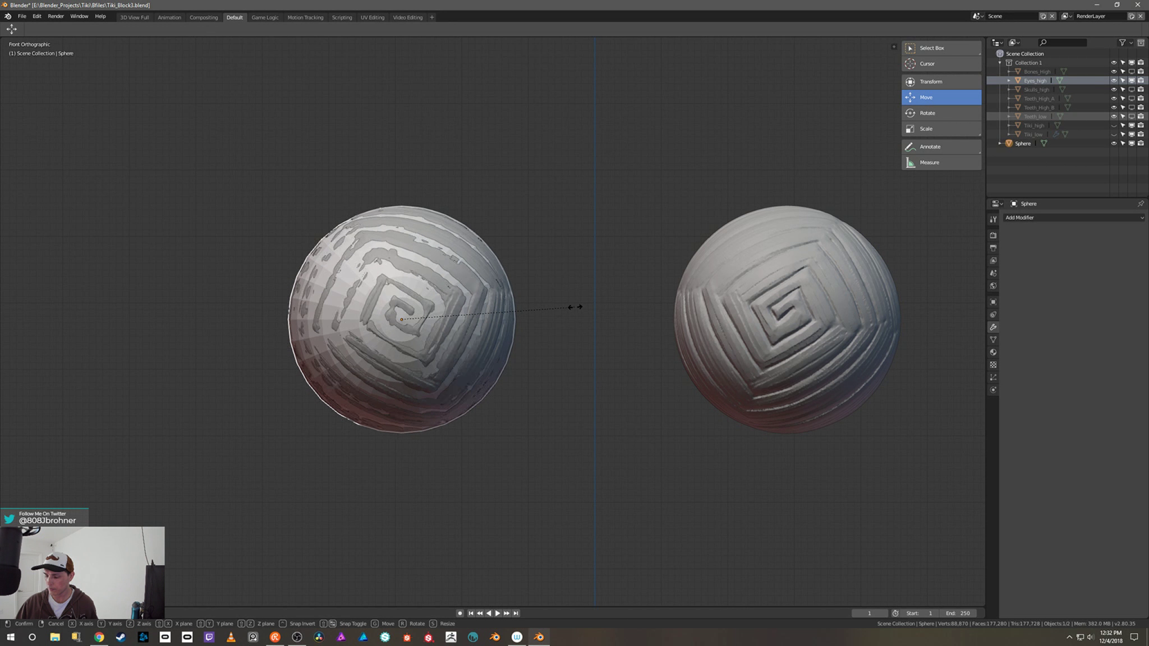
key(g)
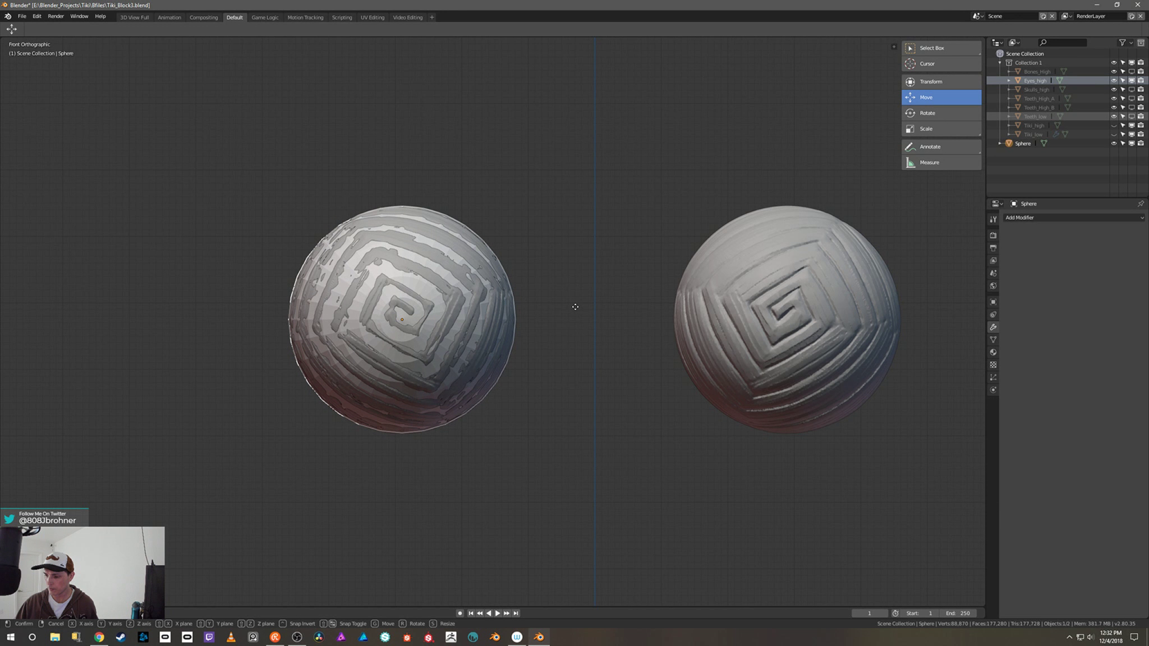
click(575, 310)
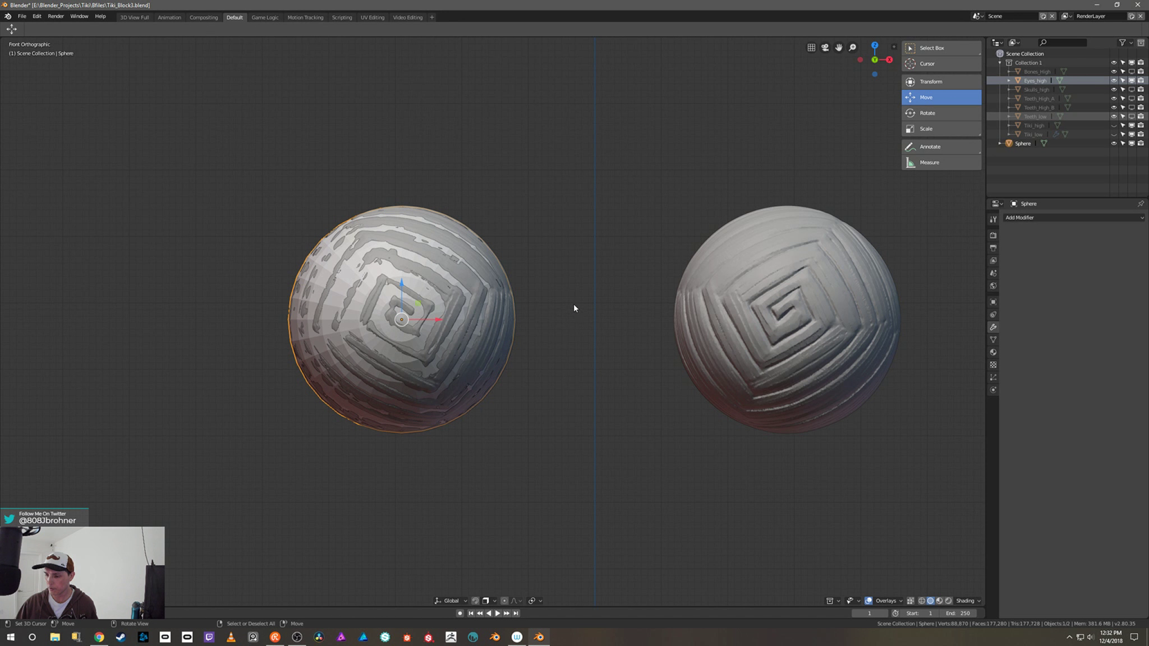
Step: Try to mirror the sphere to the other eye by adding a Mirror modifier on the X axis
mouse_move(573, 308)
middle_down()
mouse_move(603, 377)
mouse_move(698, 331)
mouse_move(525, 346)
mouse_move(534, 356)
mouse_move(576, 309)
mouse_move(577, 341)
mouse_move(564, 341)
mouse_move(578, 324)
middle_up()
scroll(570, 328, down, 3)
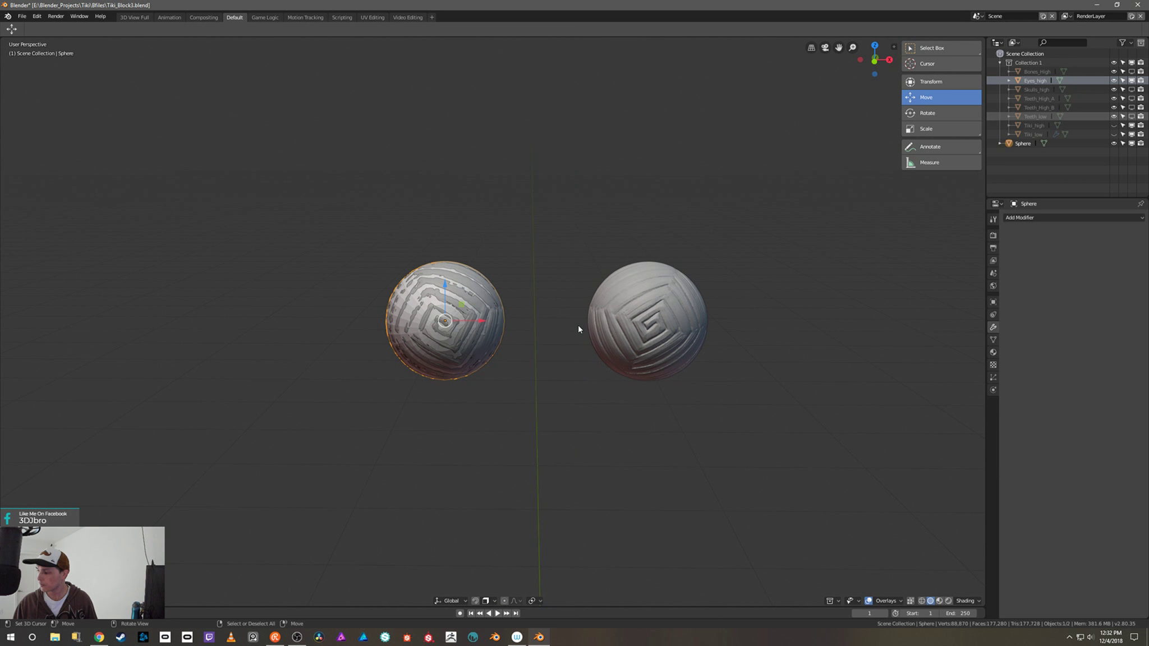
click(1063, 219)
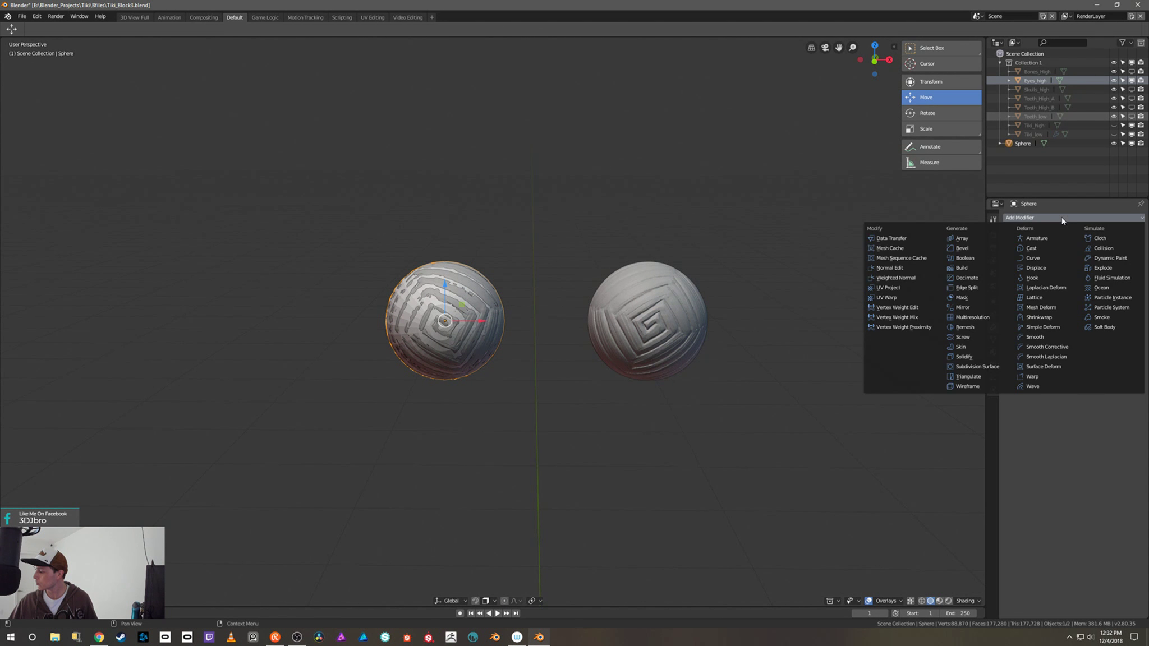
click(967, 307)
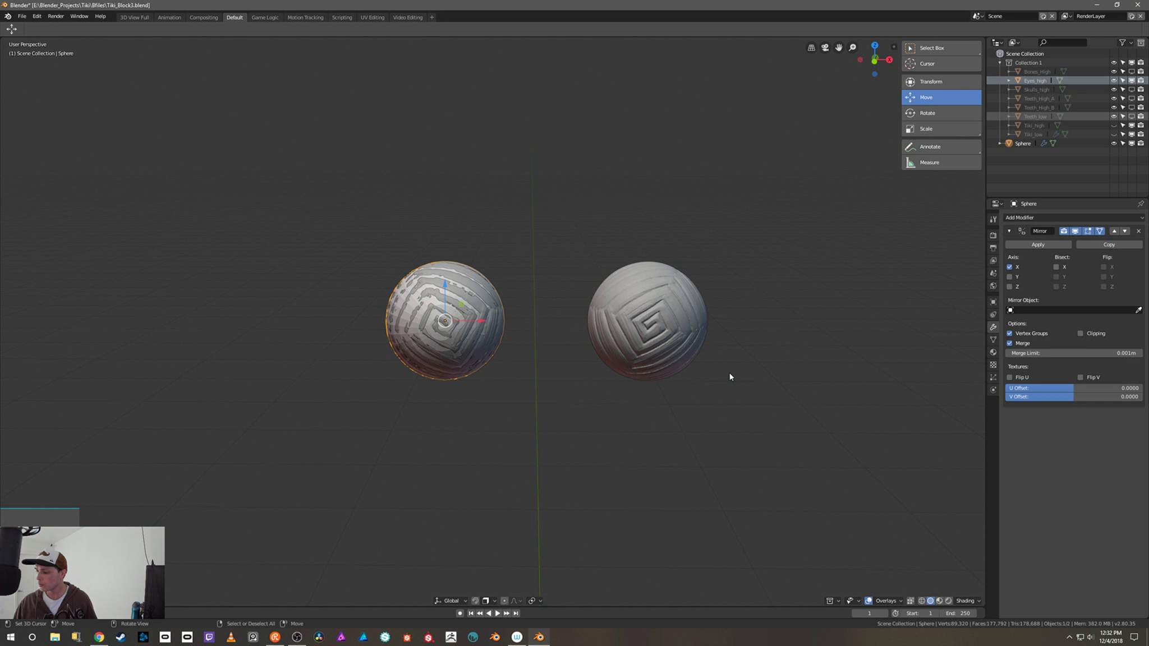
Step: Hide Eyes_high to check the mirrored sphere, and remove the Mirror modifier
click(1113, 81)
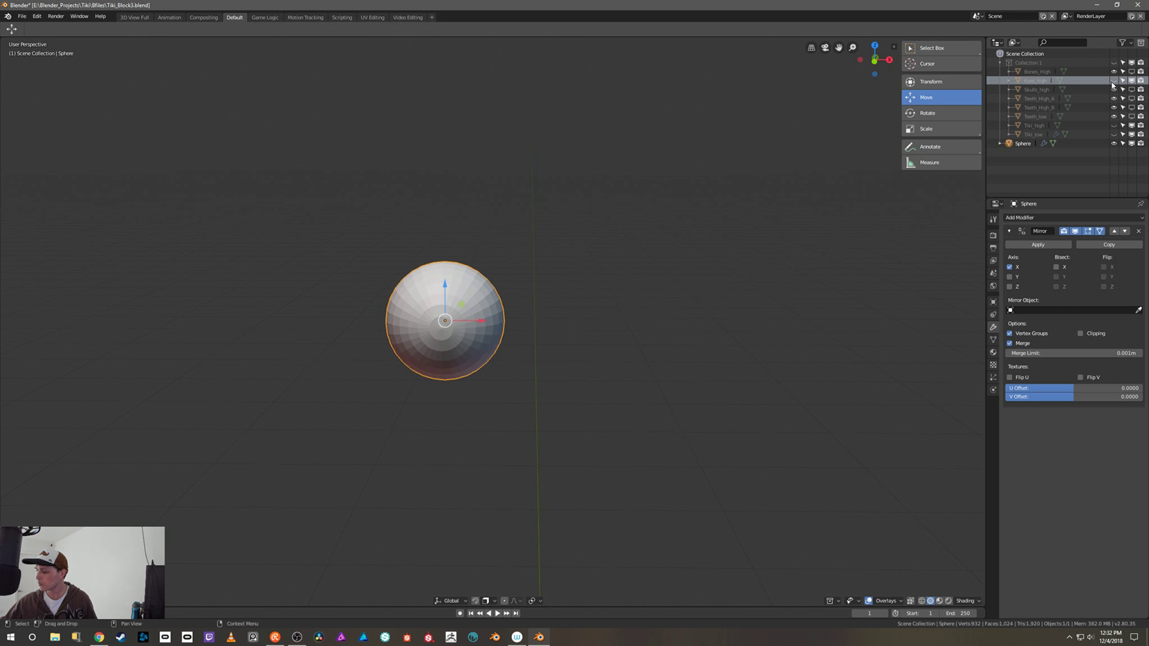
shift+middle_drag(891, 395, 773, 420)
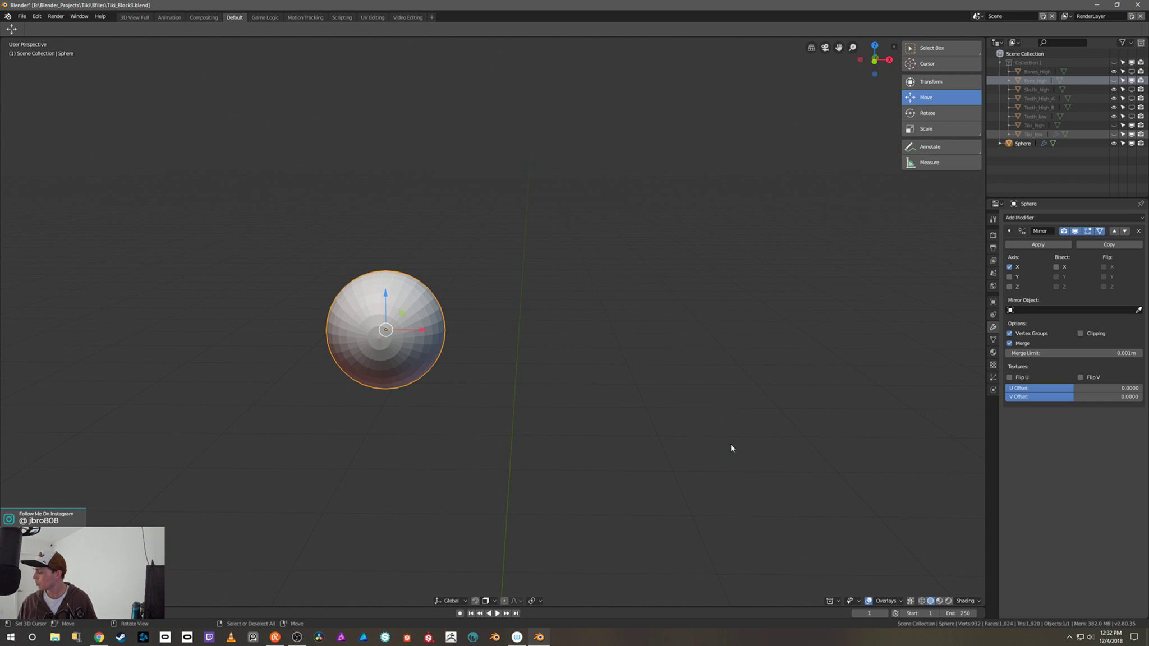
mouse_move(526, 378)
middle_down()
mouse_move(562, 379)
mouse_move(550, 375)
middle_up()
scroll(682, 428, down, 5)
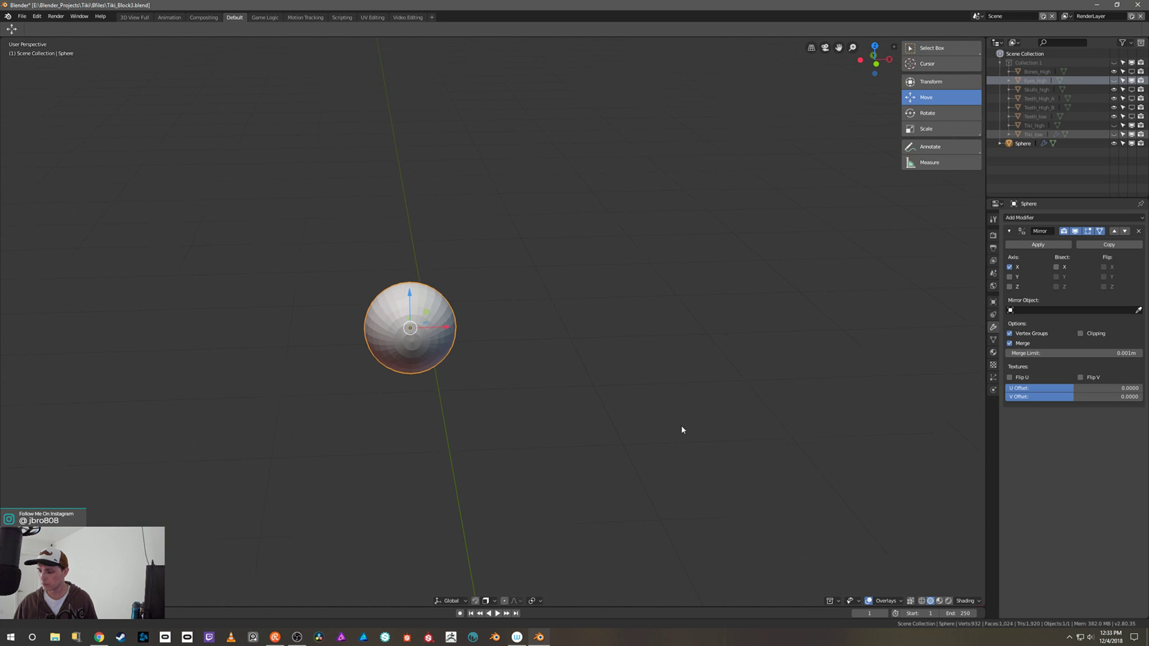
scroll(775, 392, down, 2)
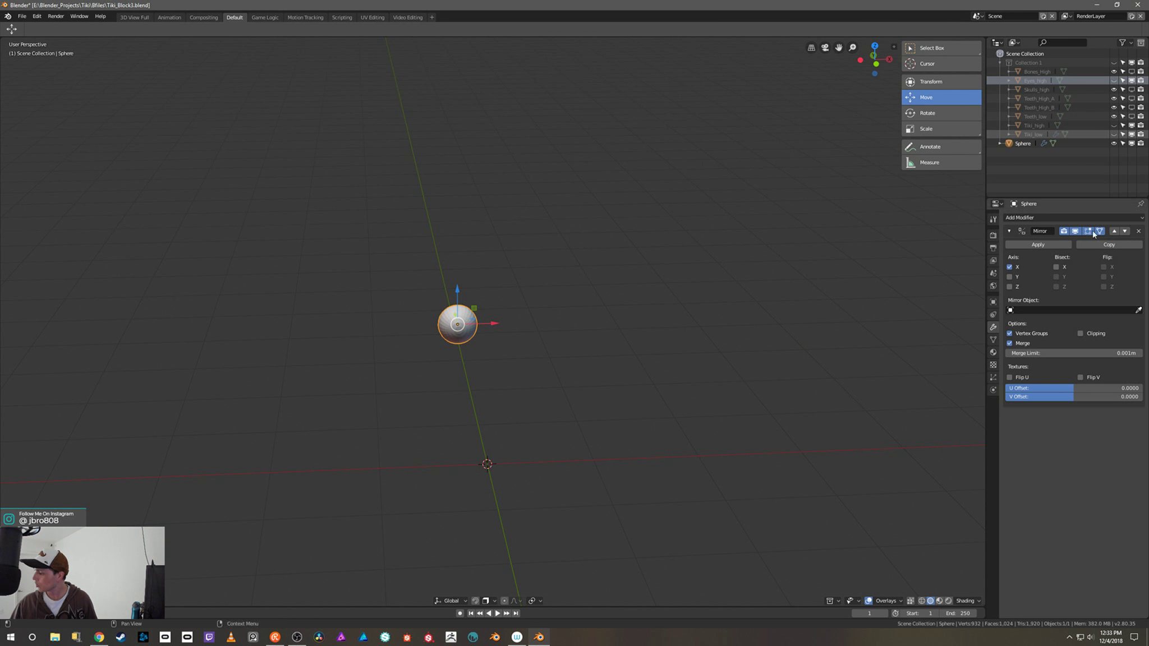
click(1138, 231)
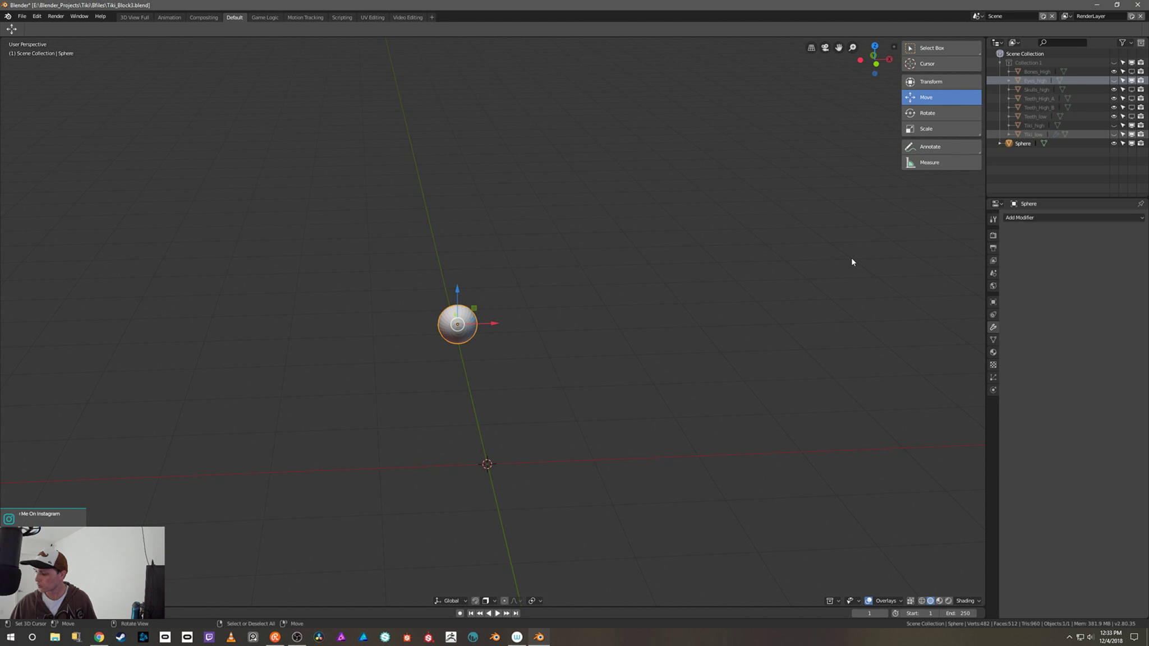
Step: Try the Mirror modifier on the sphere again and check it in front view
right_click(620, 319)
click(617, 349)
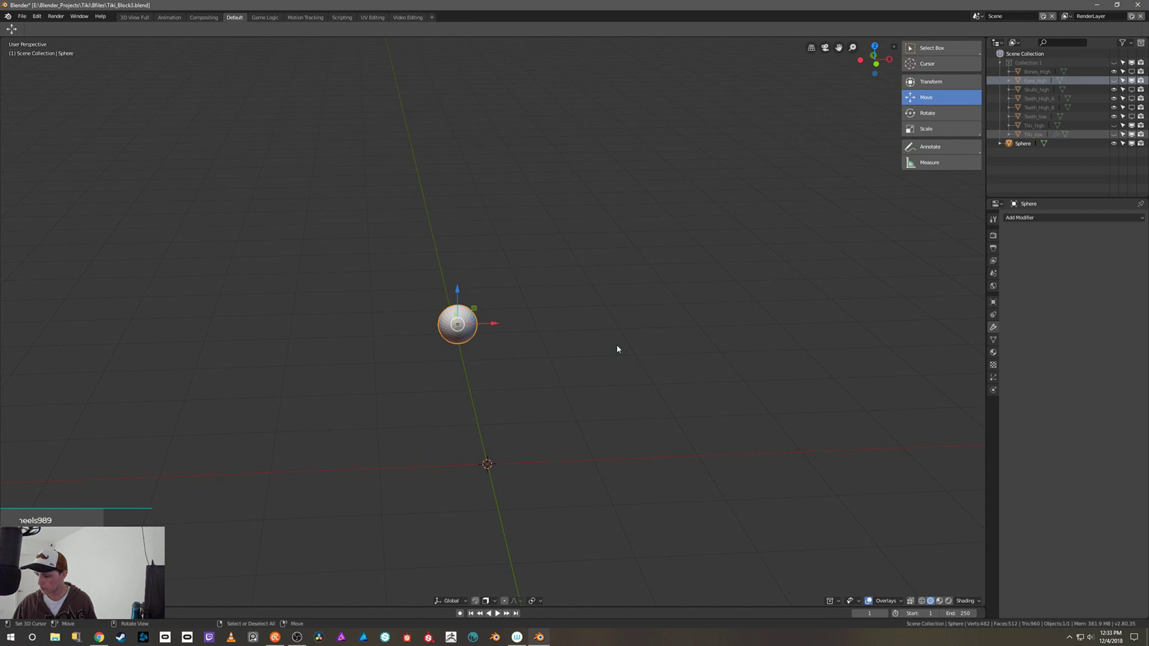
click(1046, 218)
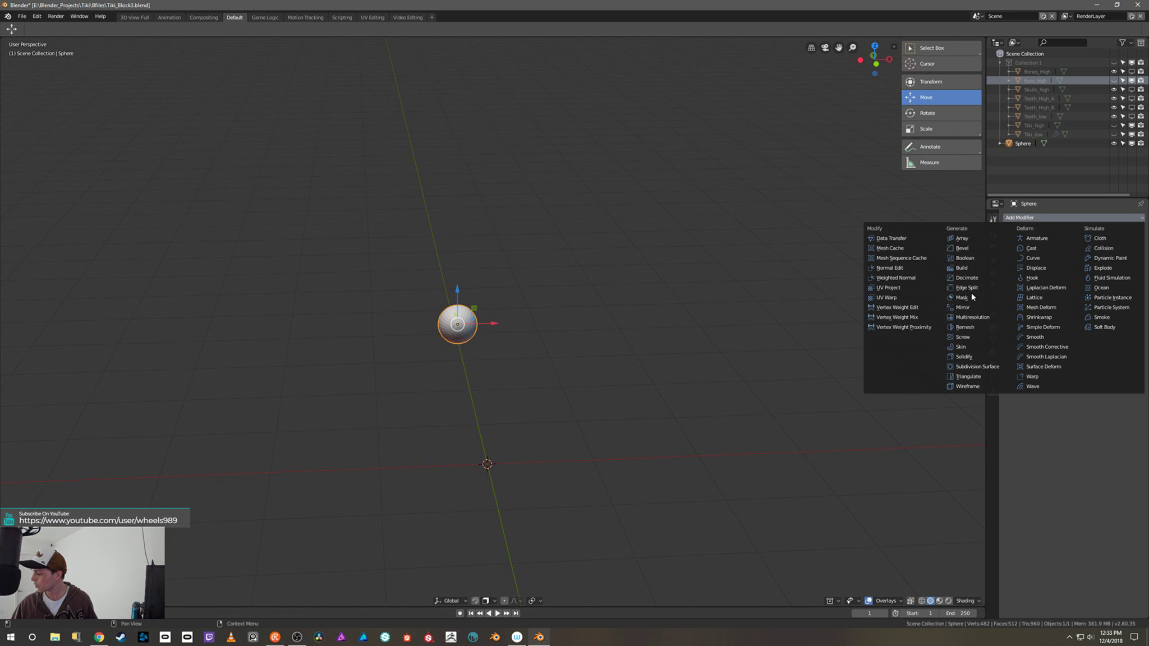
click(970, 306)
middle_drag(836, 315, 777, 335)
key(grave)
click(734, 304)
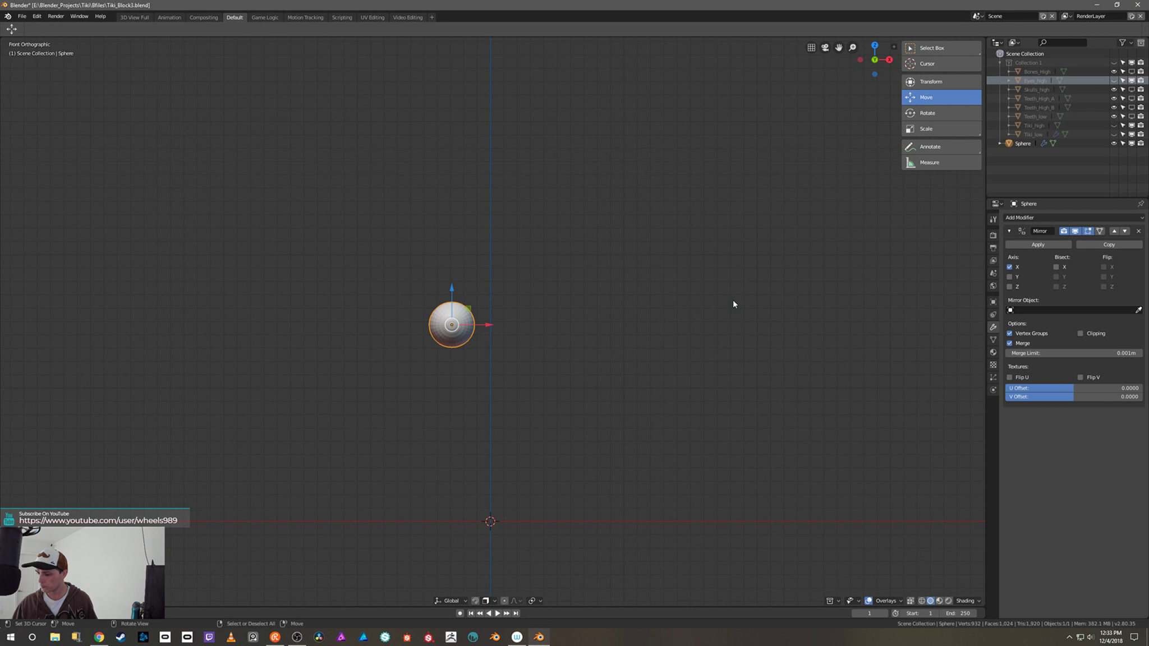
shift+middle_drag(728, 303, 666, 268)
Step: Switch the sphere to Edit Mode and remove its Mirror modifier
key(ctrl+Tab)
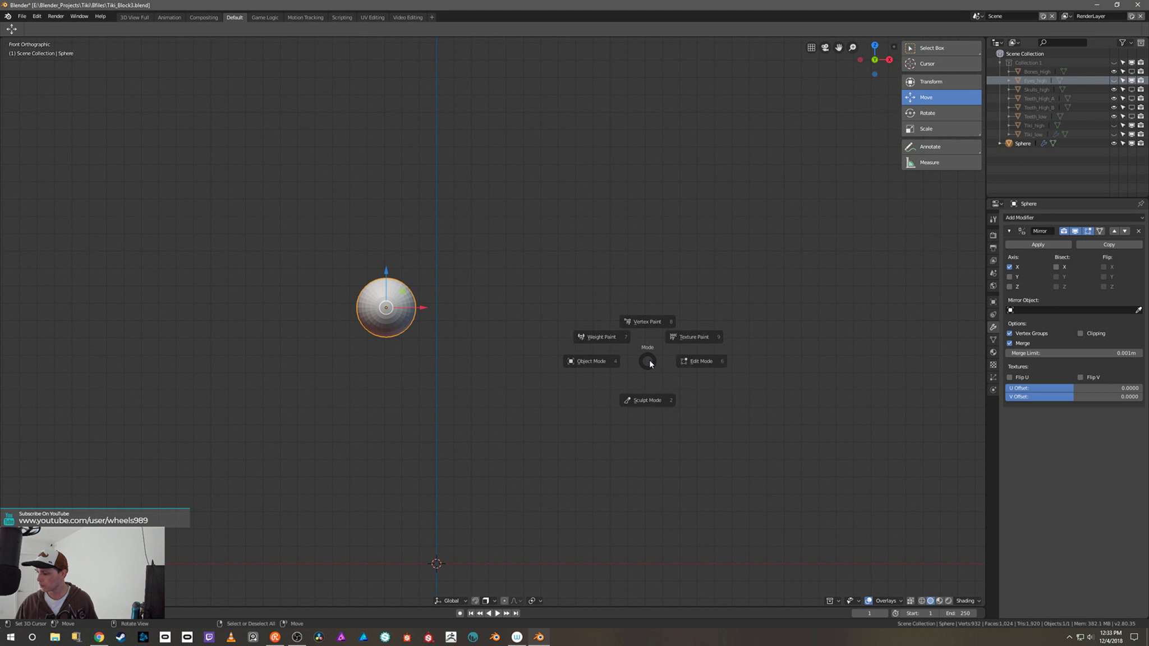
click(721, 362)
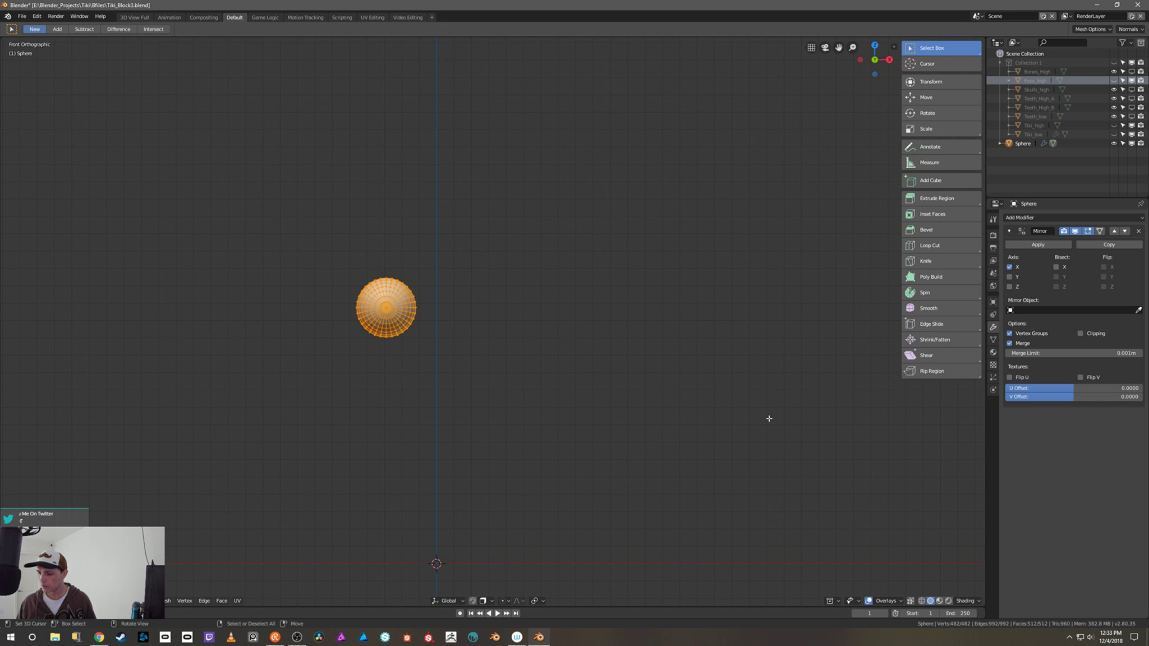
click(1137, 231)
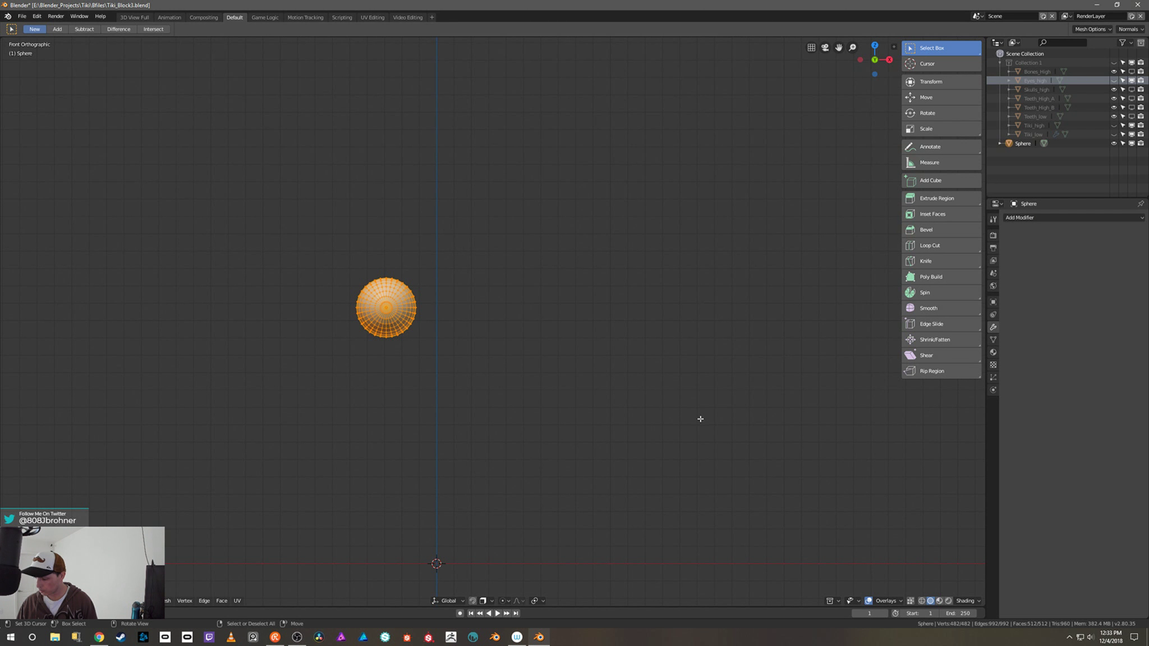
key(shift+space)
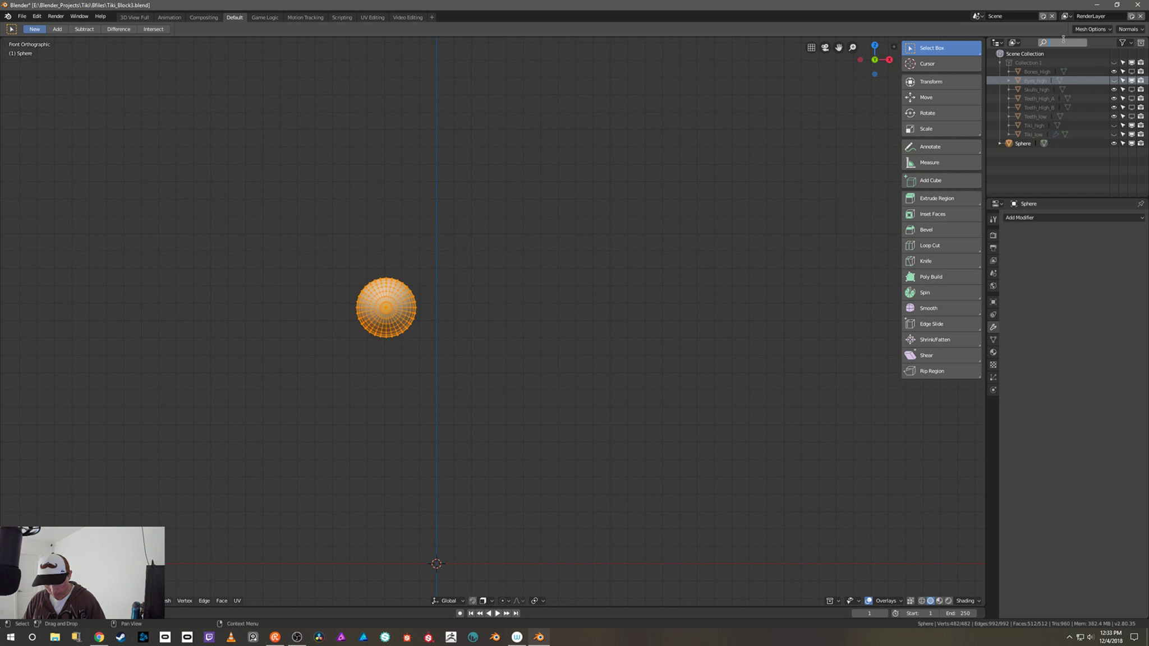
text(s)
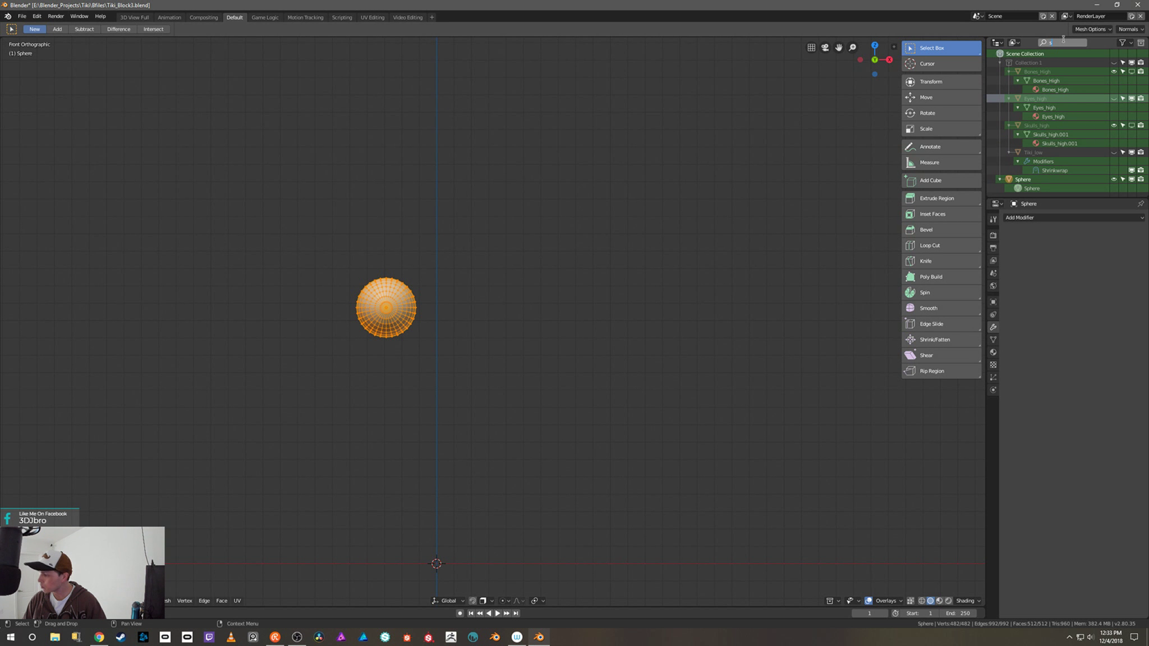
key(BackSpace)
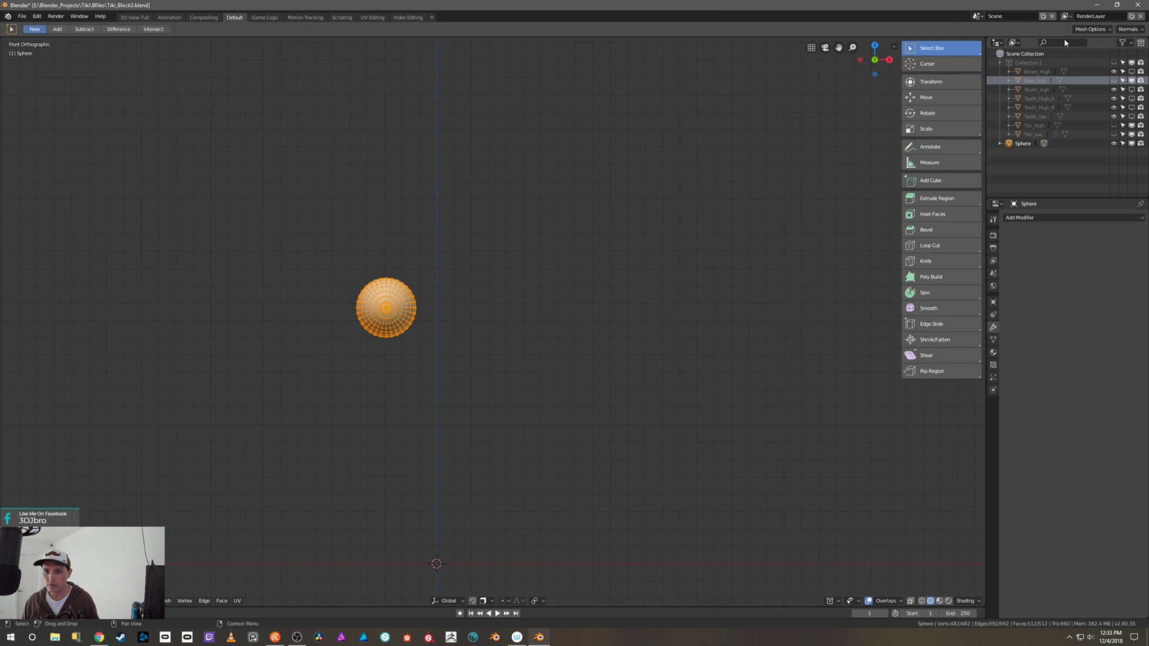
click(1047, 218)
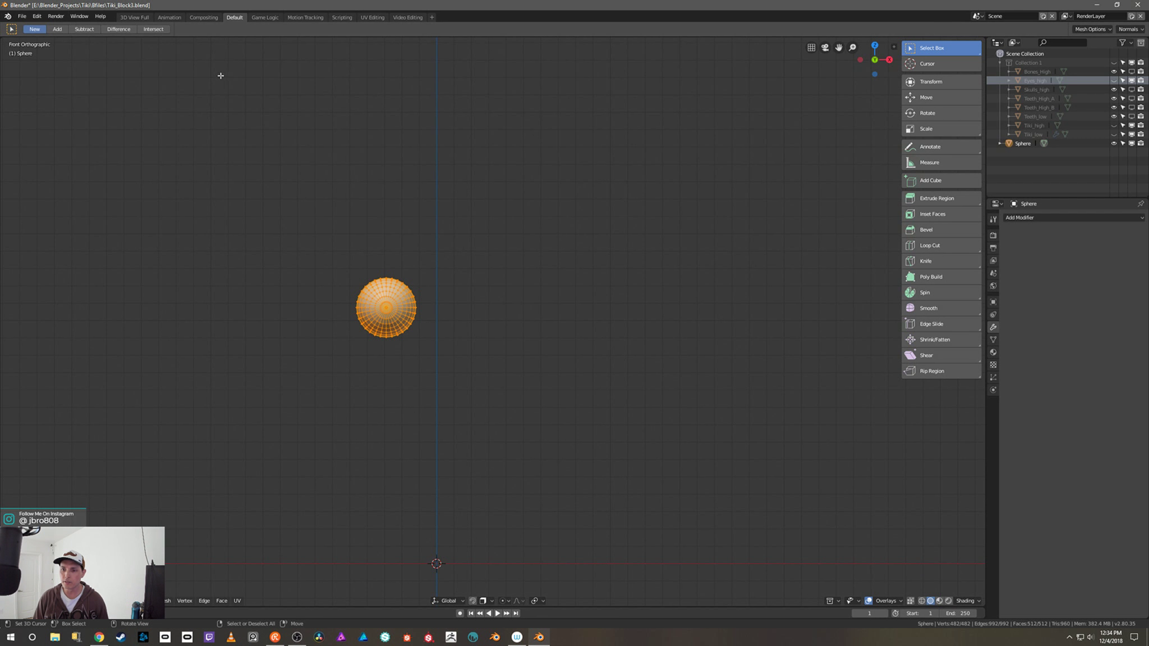
Step: Find the Symmetrize operator with Operator Search and try it on the sphere's mesh in Edit Mode
click(96, 16)
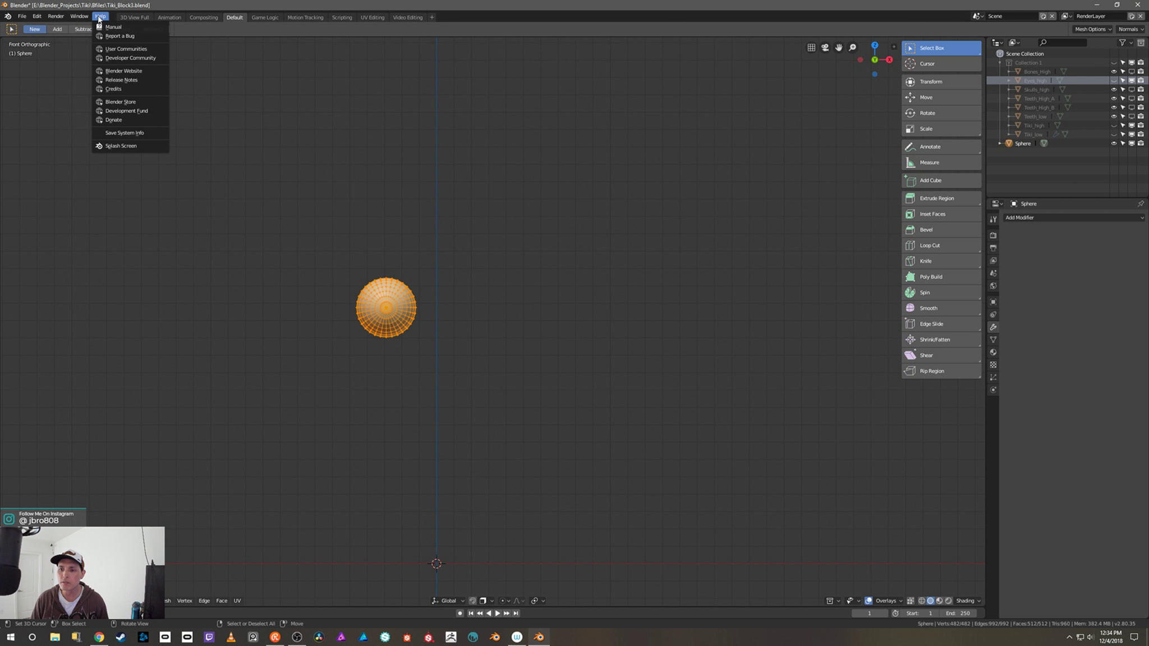
mouse_move(88, 17)
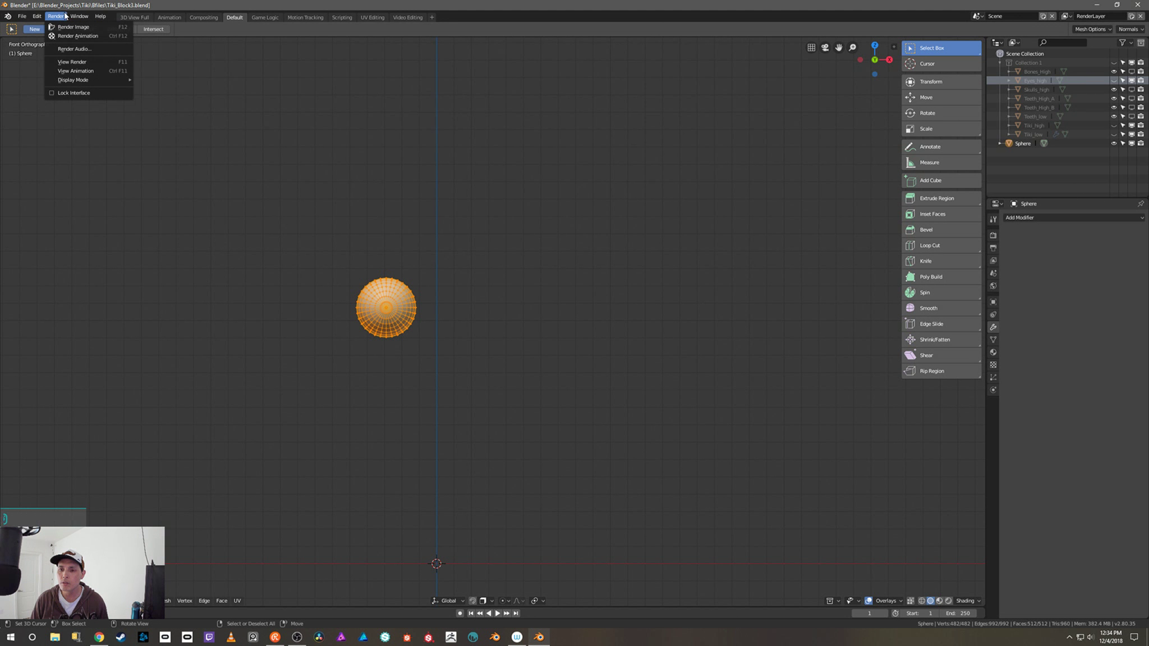
mouse_move(38, 17)
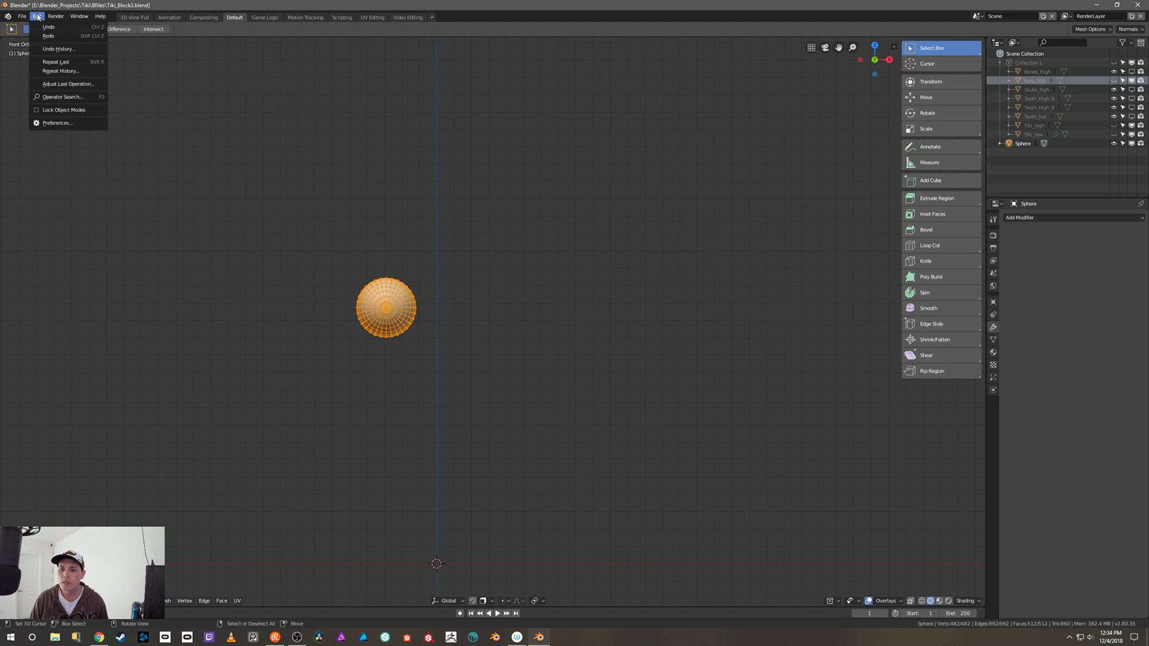
click(52, 98)
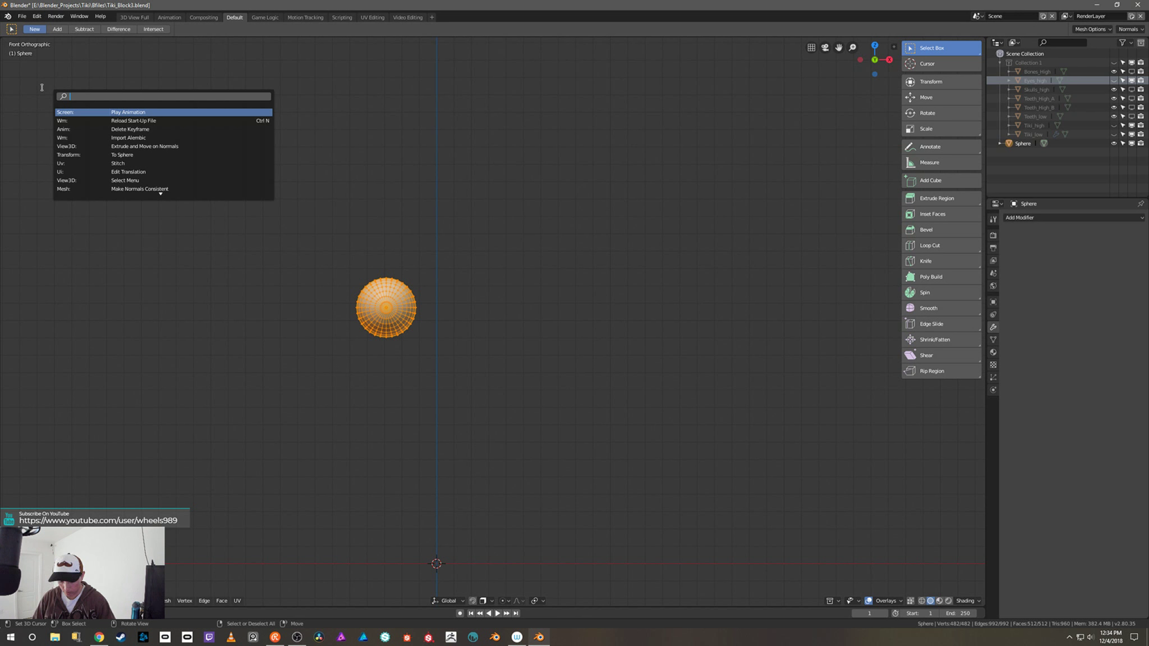
text(sy)
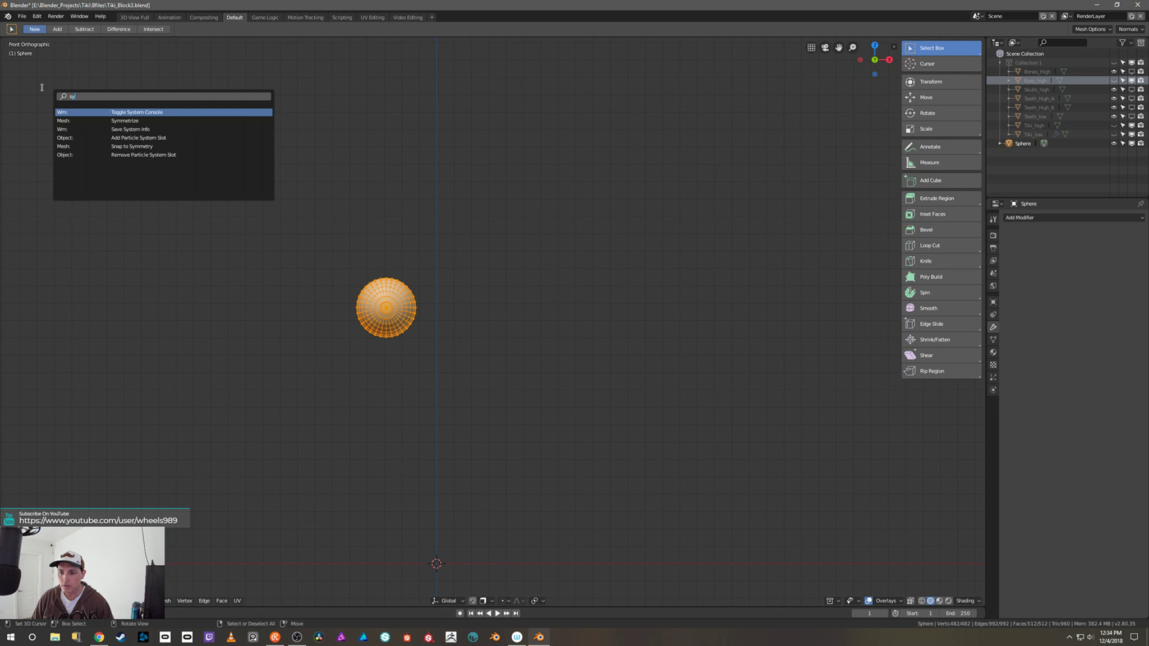
click(124, 120)
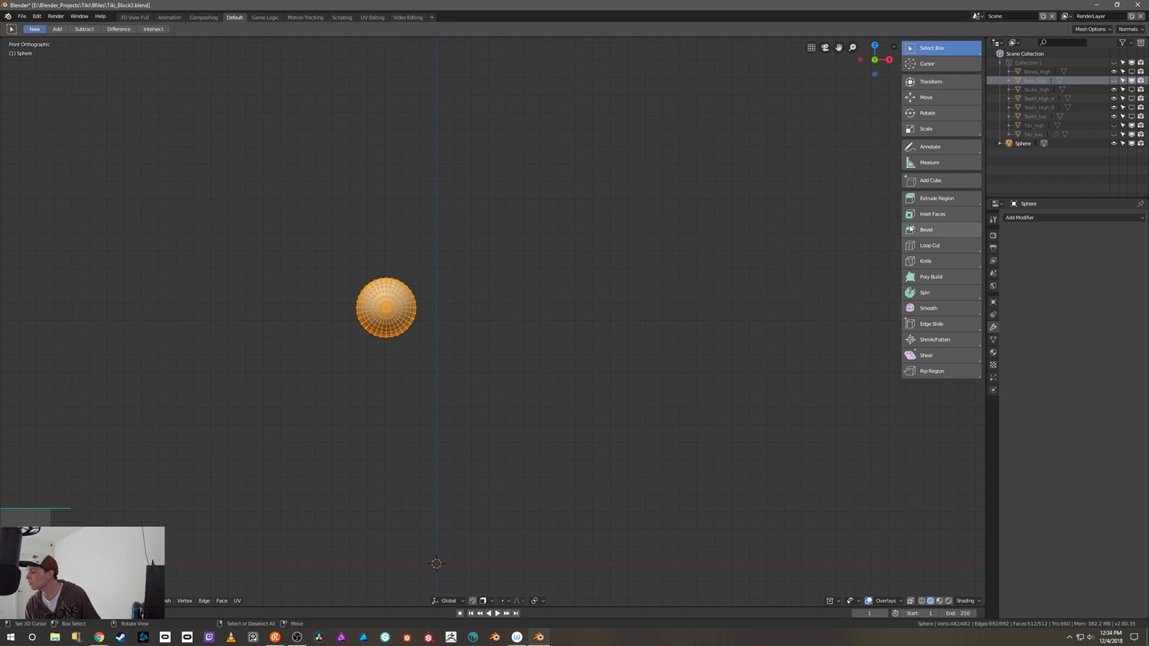
Step: Select the Sphere object in the outliner, show it as active, and try Symmetrize on its mesh again
click(1022, 143)
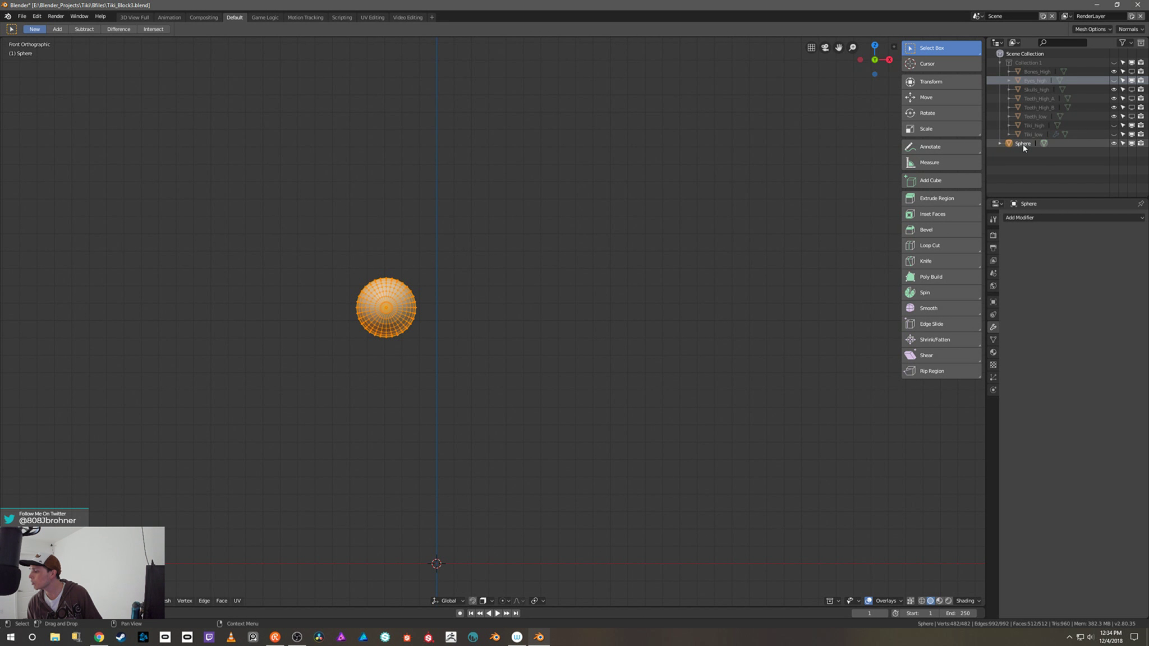
right_click(1023, 144)
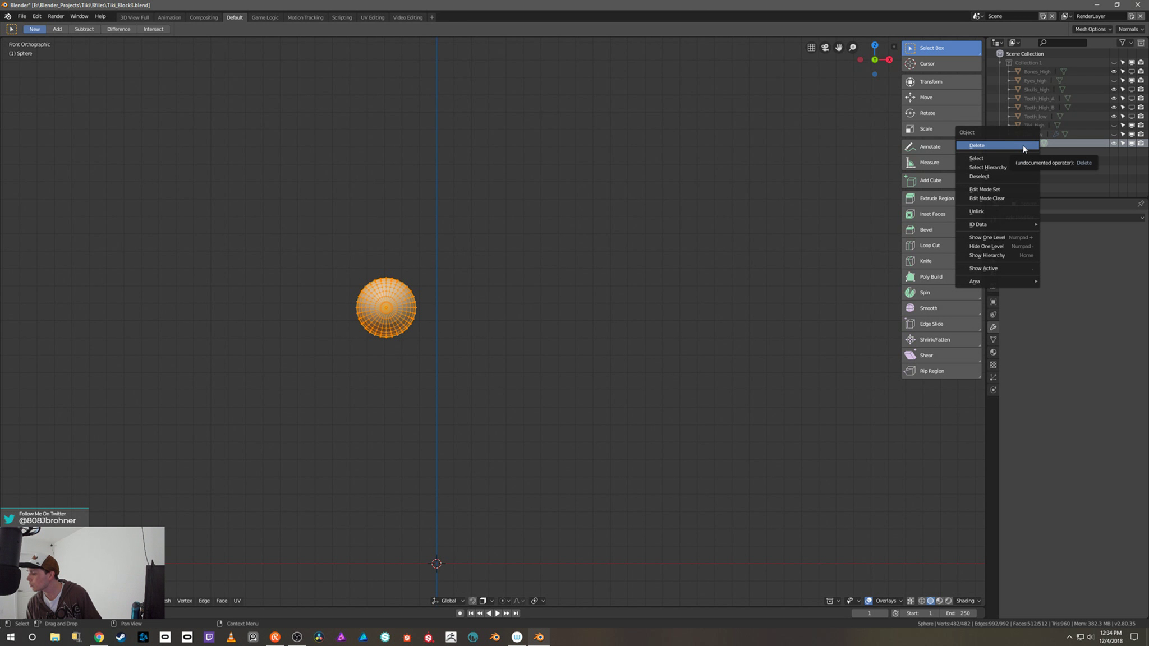
click(1012, 267)
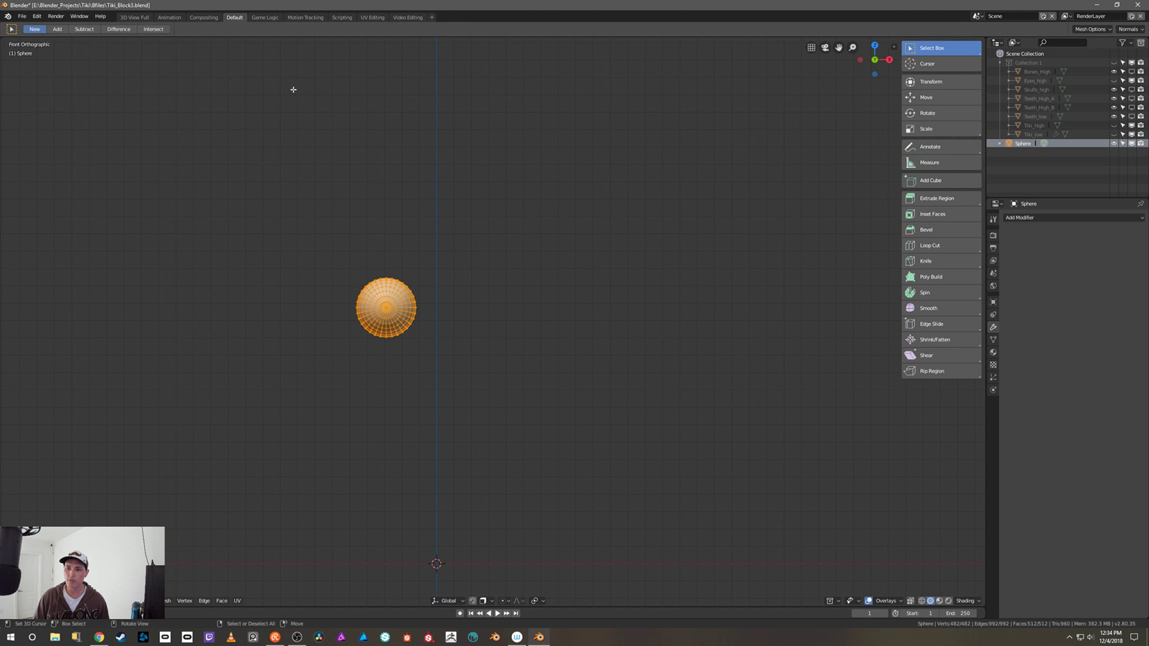
click(37, 16)
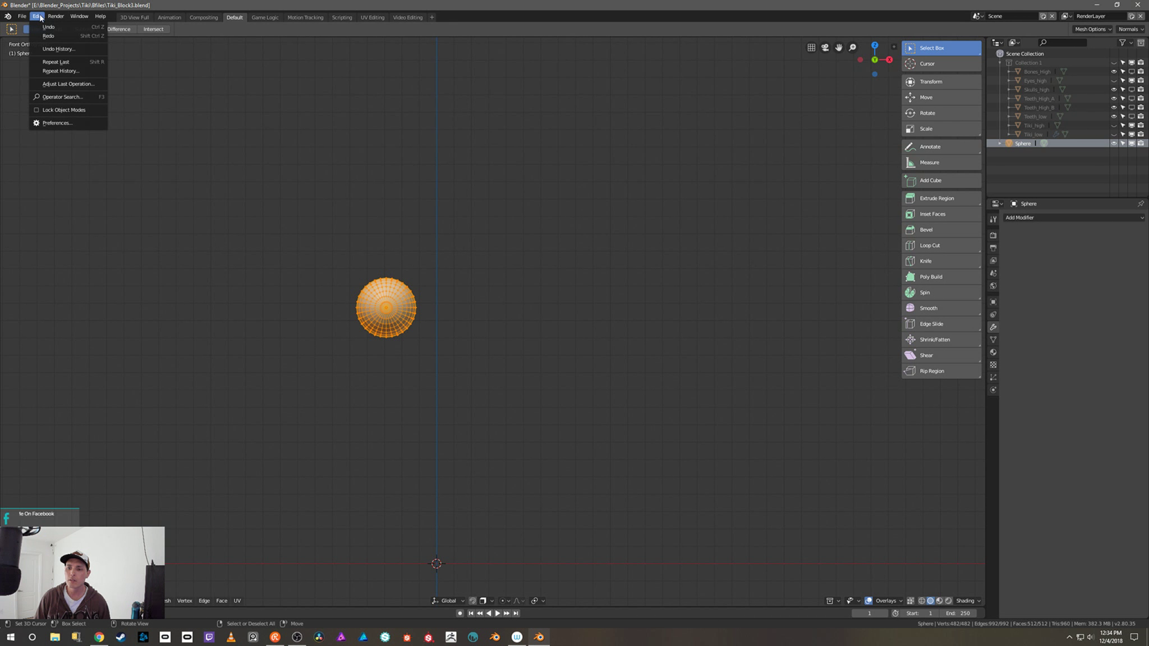
click(51, 96)
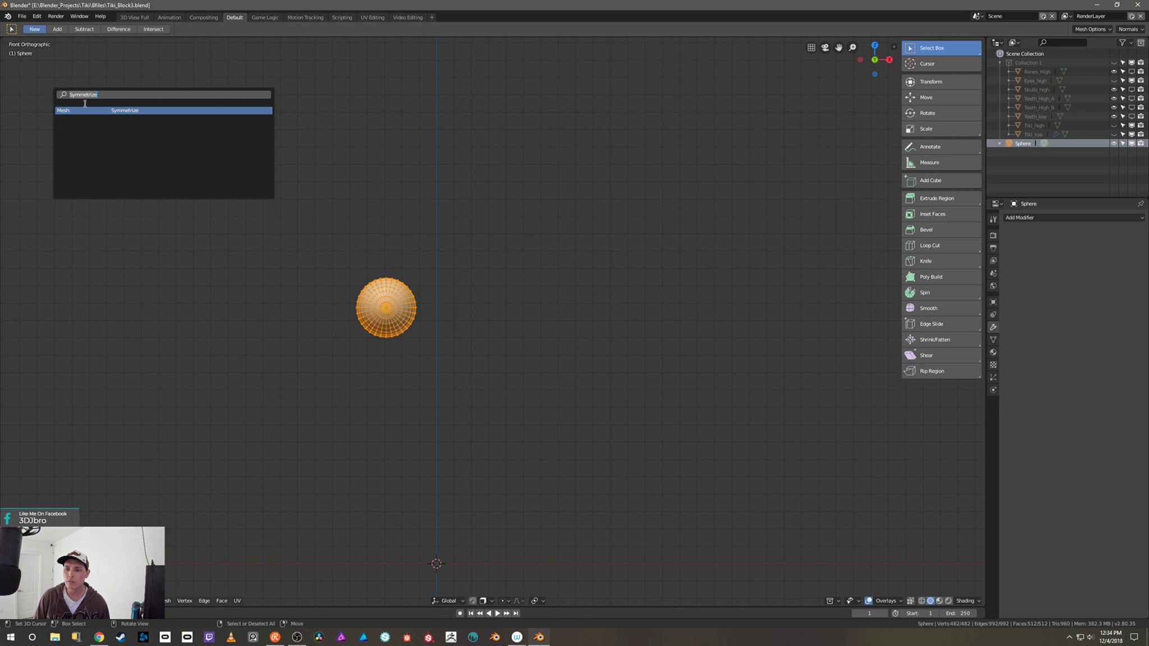
click(103, 95)
key(Return)
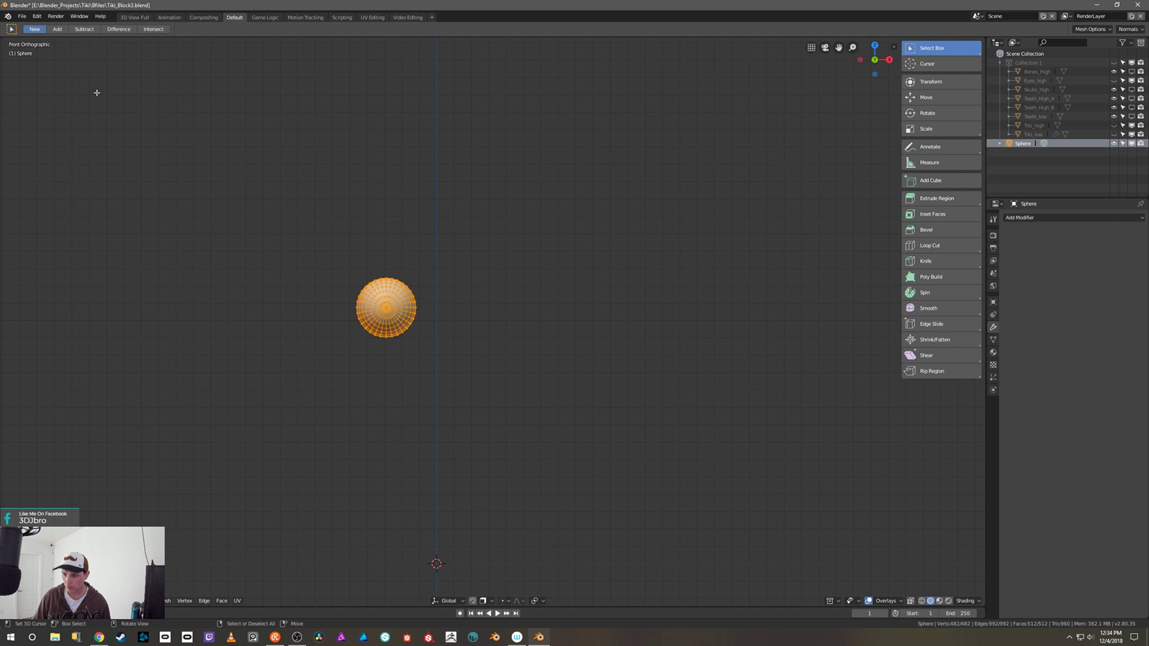
Step: Switch the sphere to Object Mode and look for the Symmetrize operator there, then cancel the search
key(ctrl+Tab)
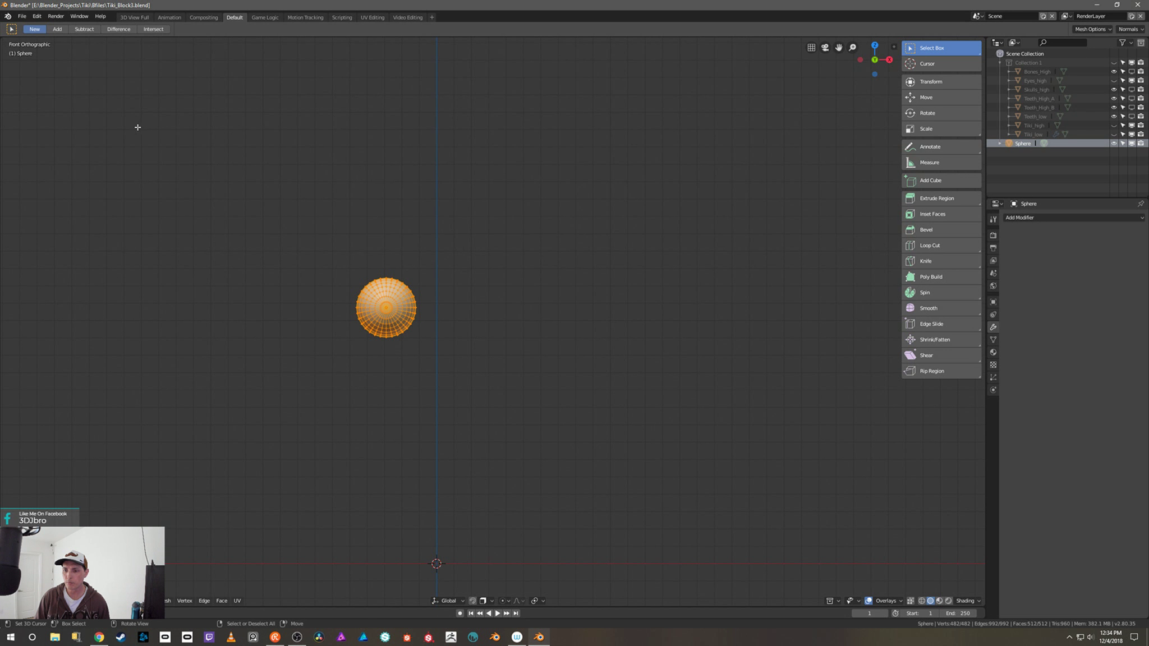
key(ctrl+Tab)
click(64, 128)
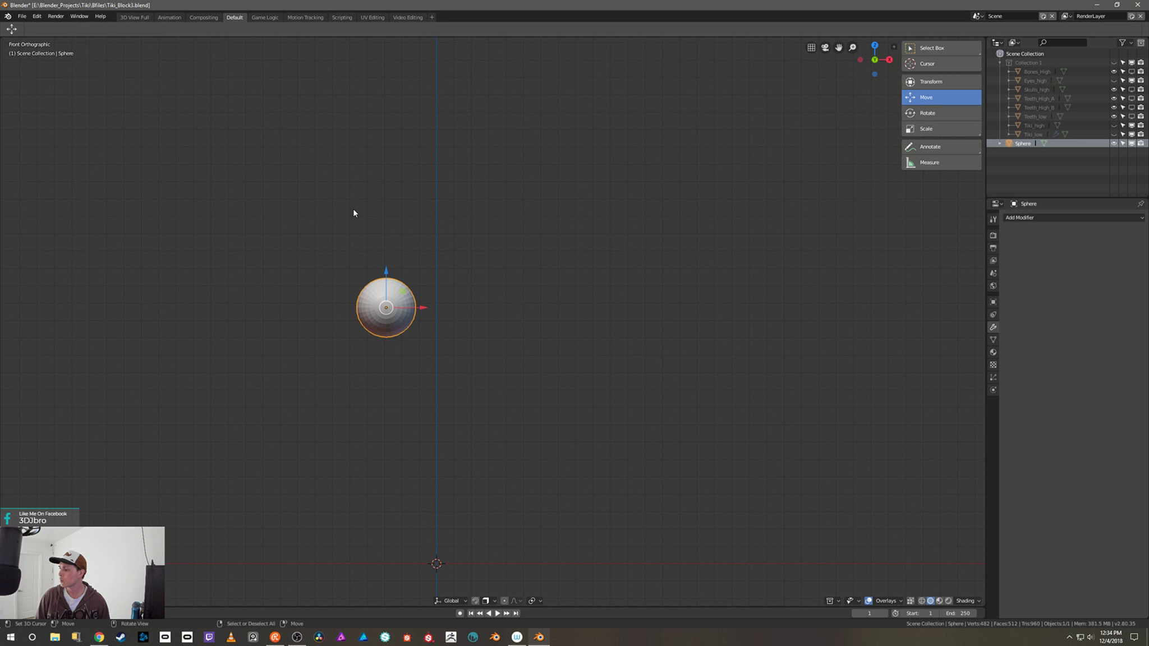
click(36, 16)
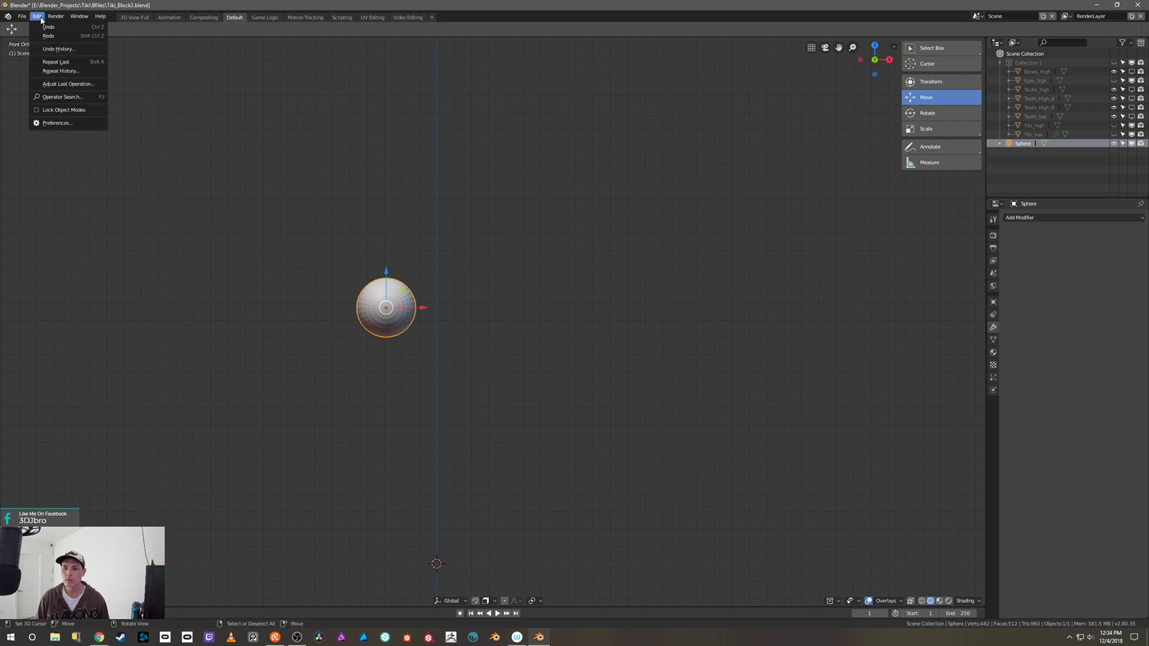
click(56, 96)
click(112, 99)
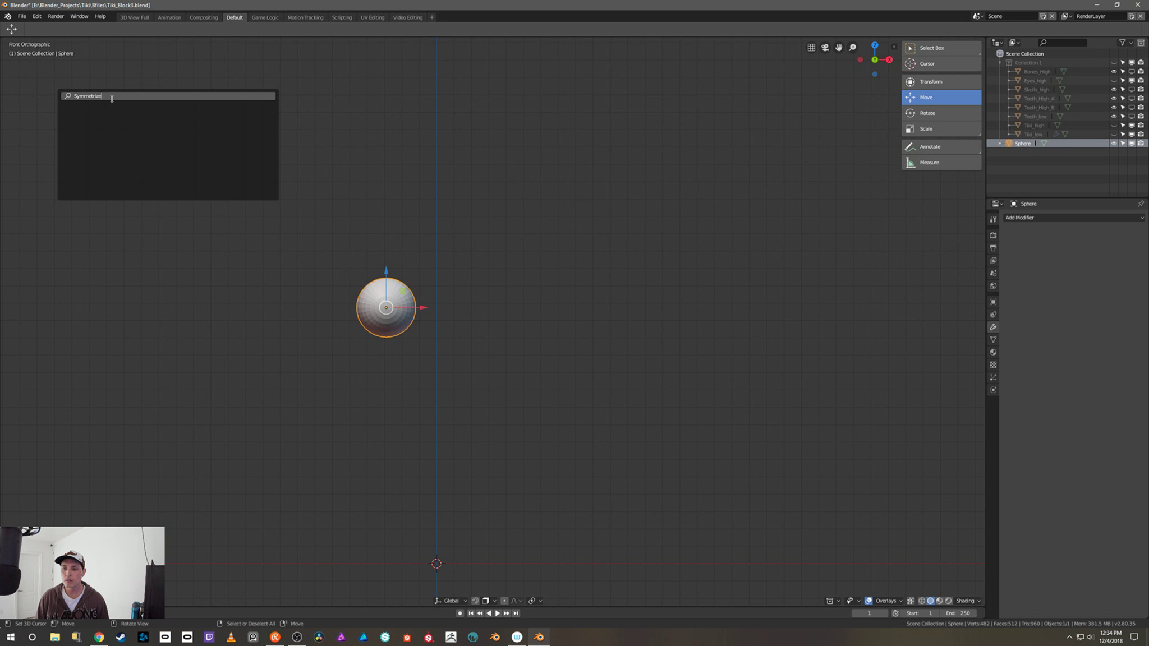
double_click(111, 96)
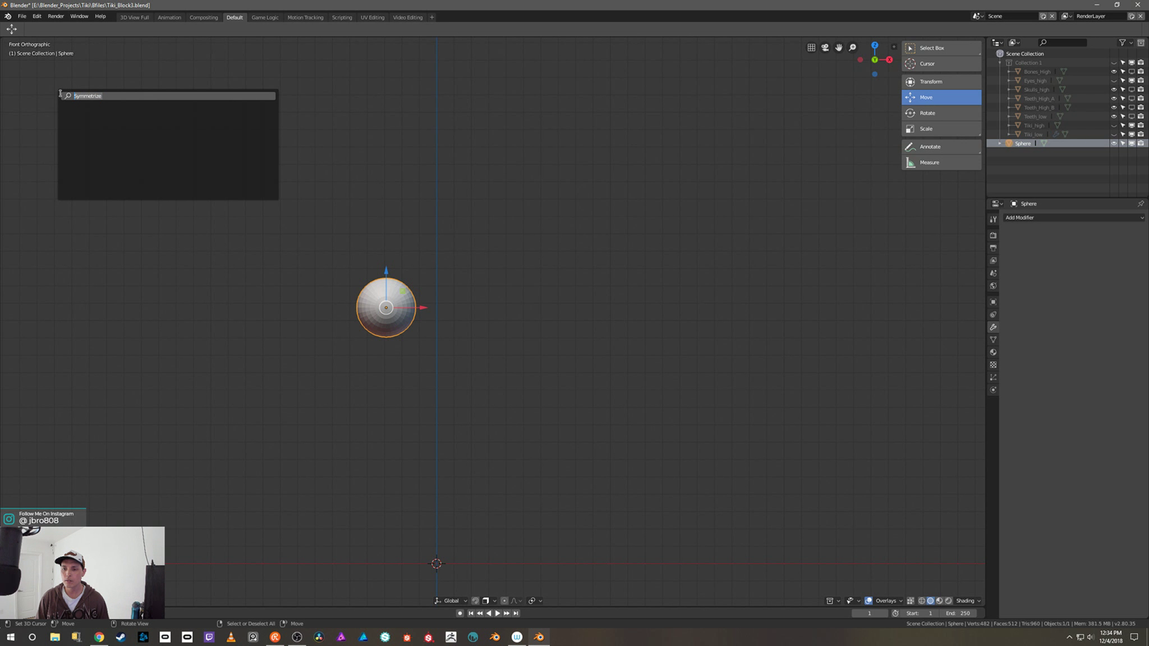
key(Escape)
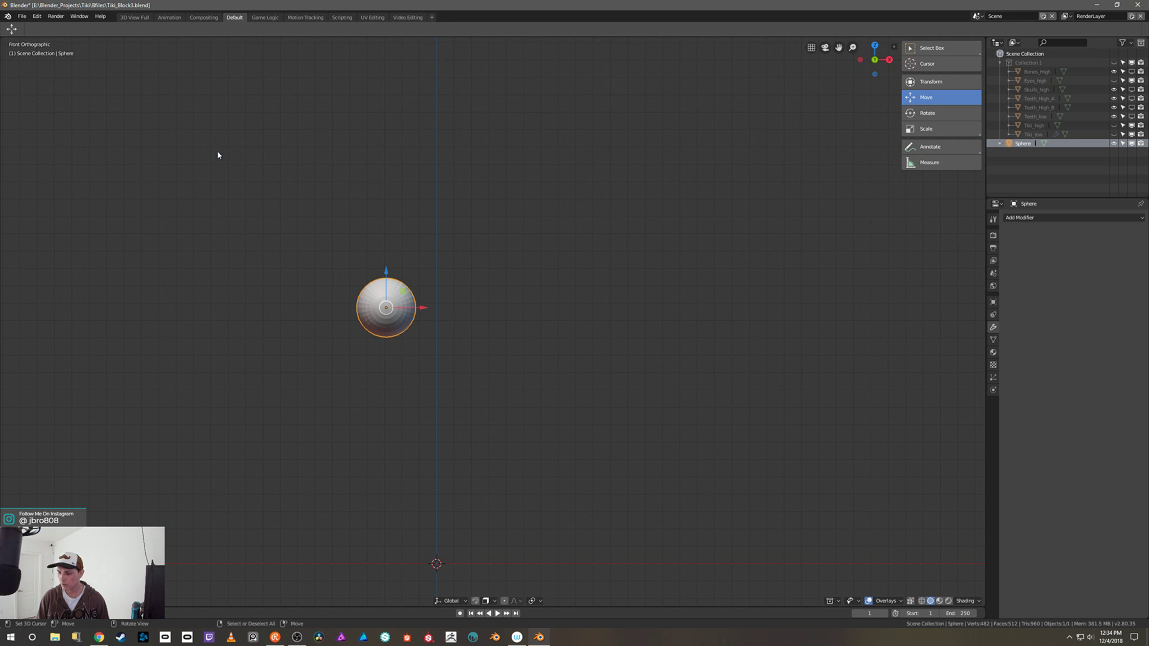
Step: Try moving the sphere along the X axis past the centre line, and undo the move
drag(423, 308, 492, 306)
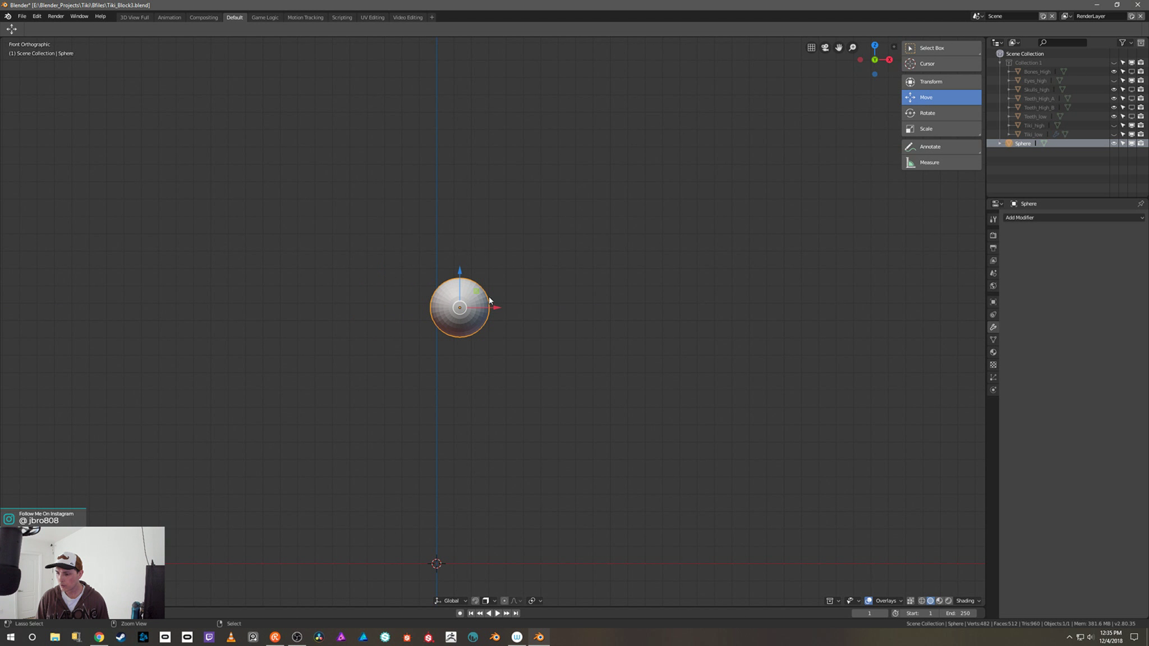
key(ctrl+z)
middle_drag(501, 255, 449, 267)
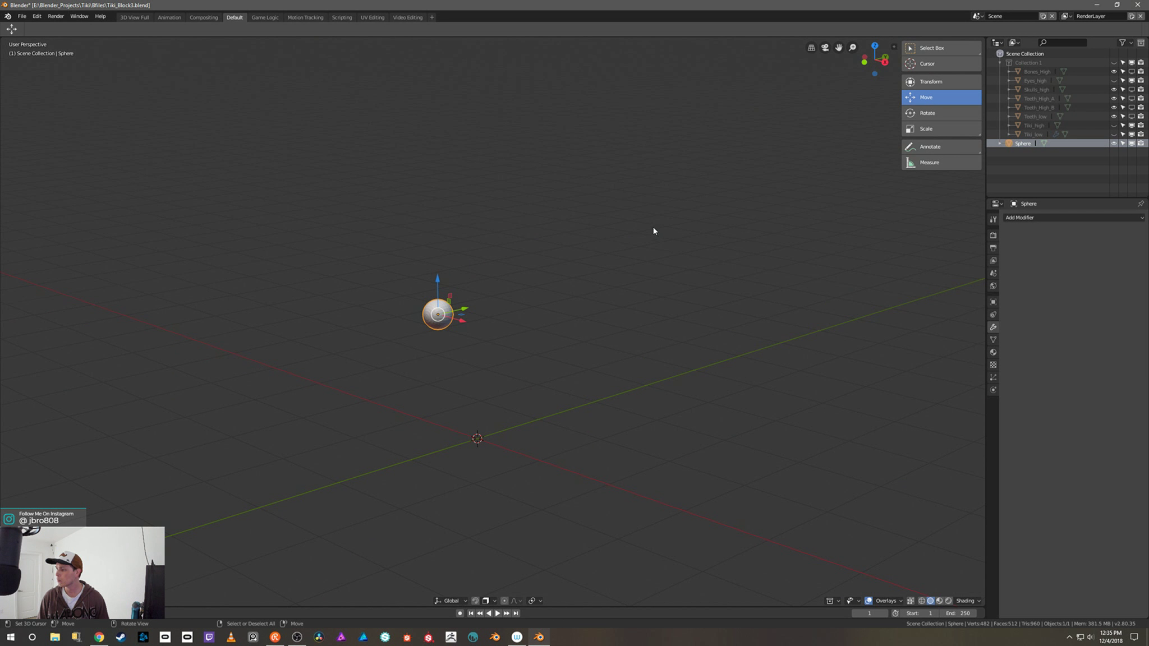
Step: Return the sphere to Edit Mode and try the Symmetrize operator in the perspective view
key(Tab)
middle_drag(615, 287, 675, 267)
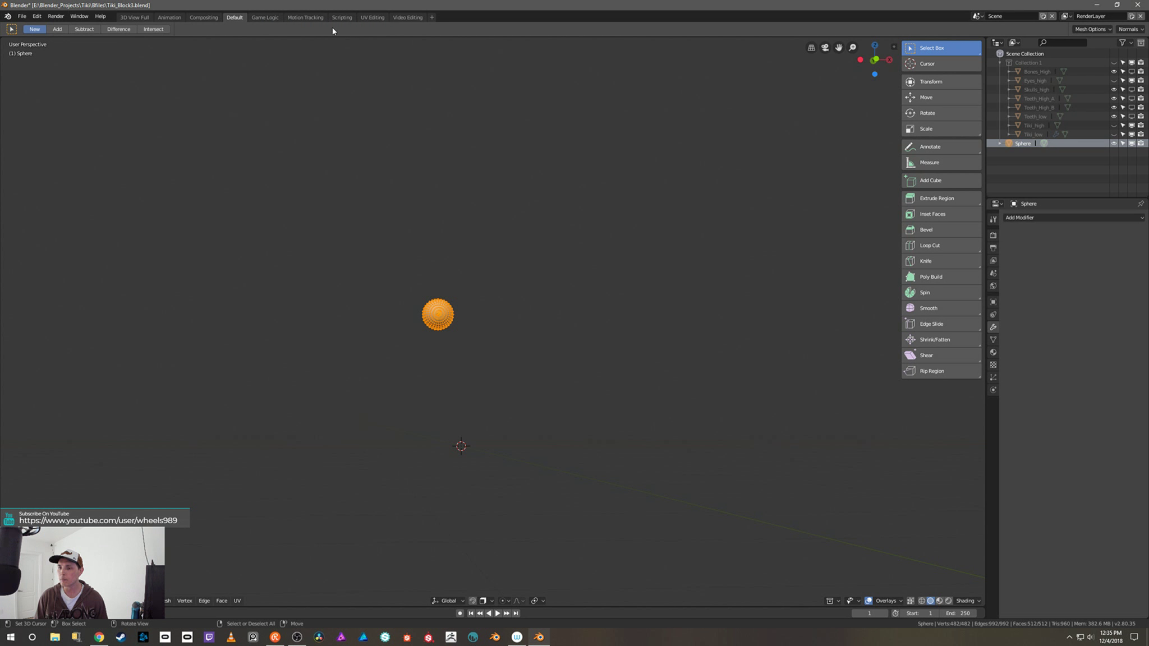
click(264, 18)
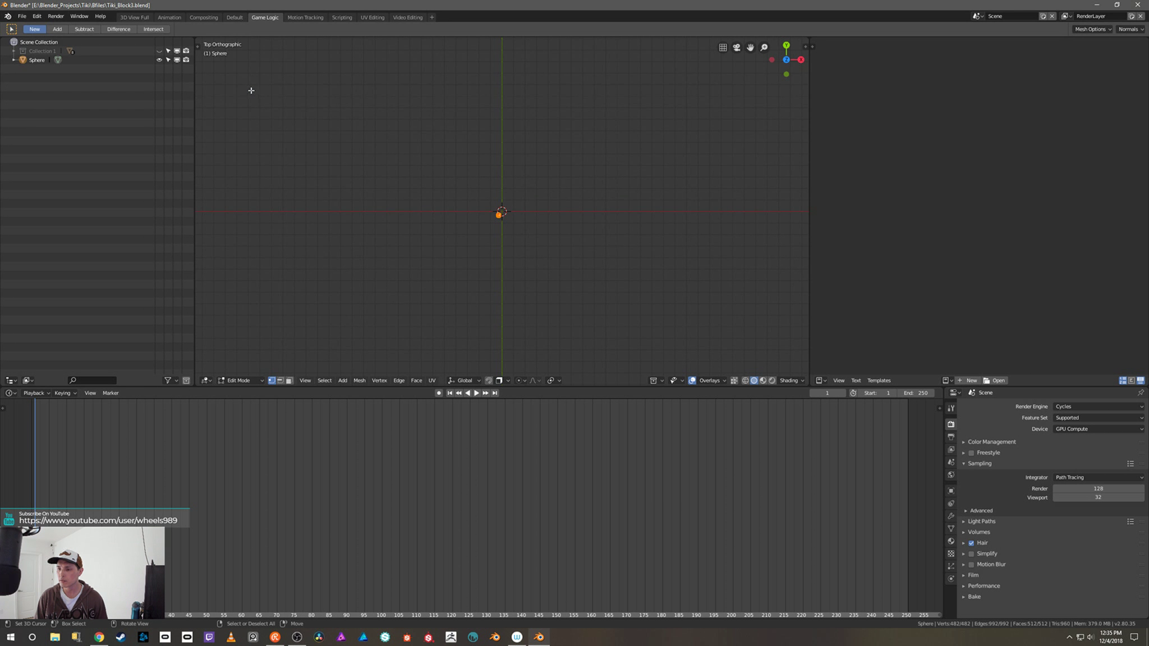
click(234, 18)
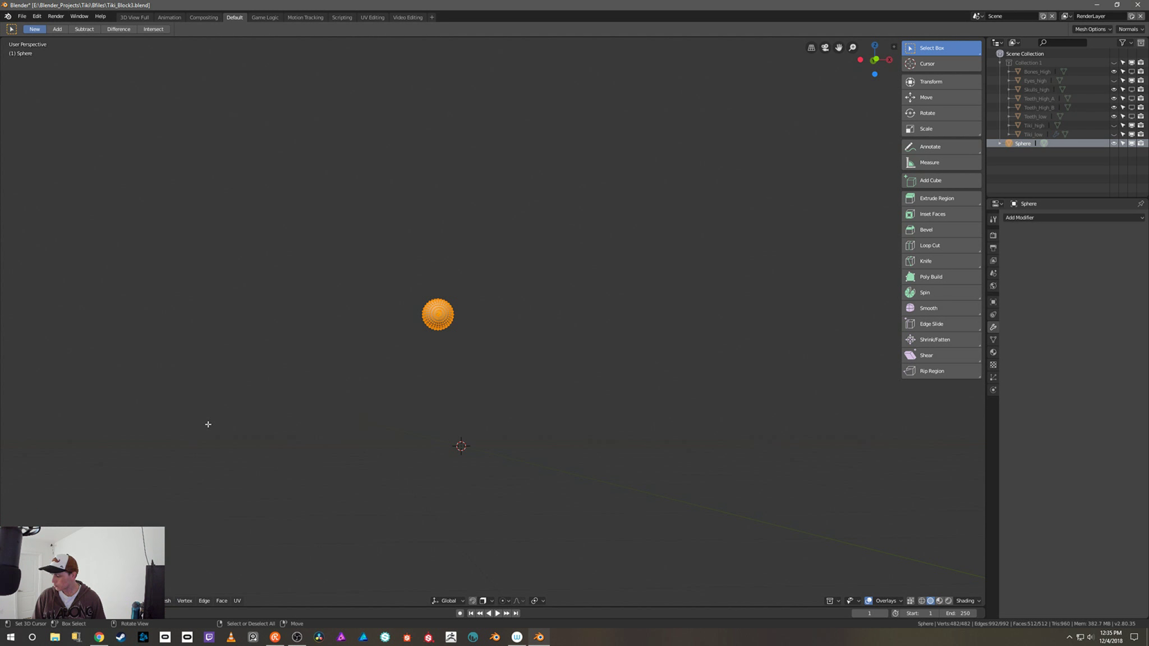
click(37, 16)
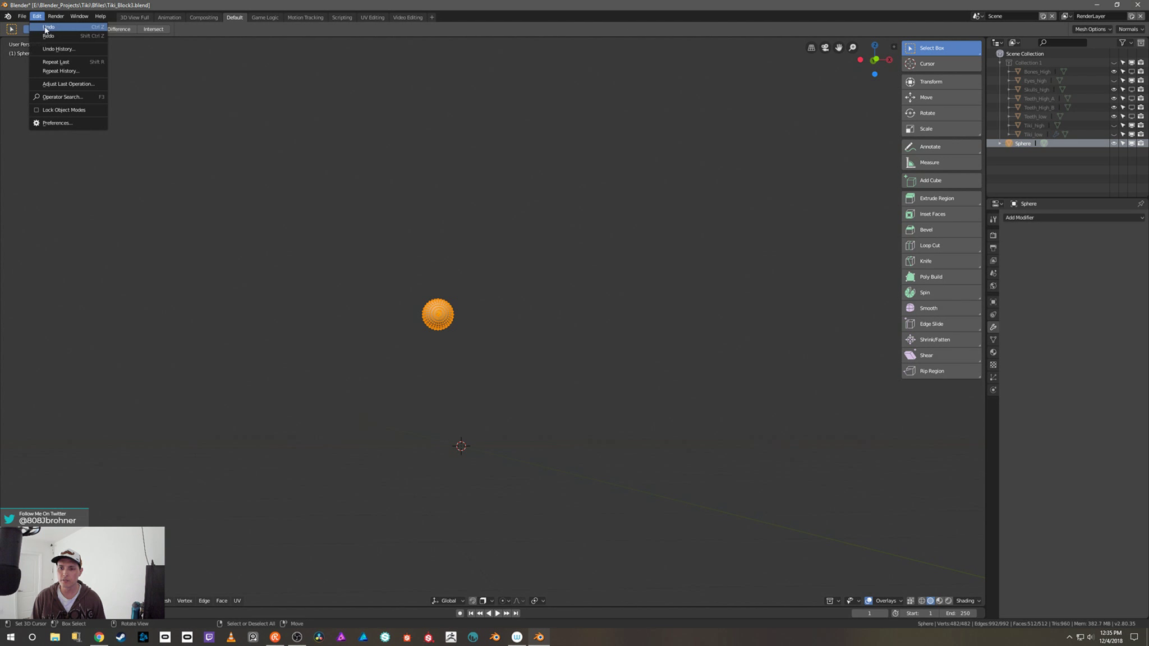
click(62, 97)
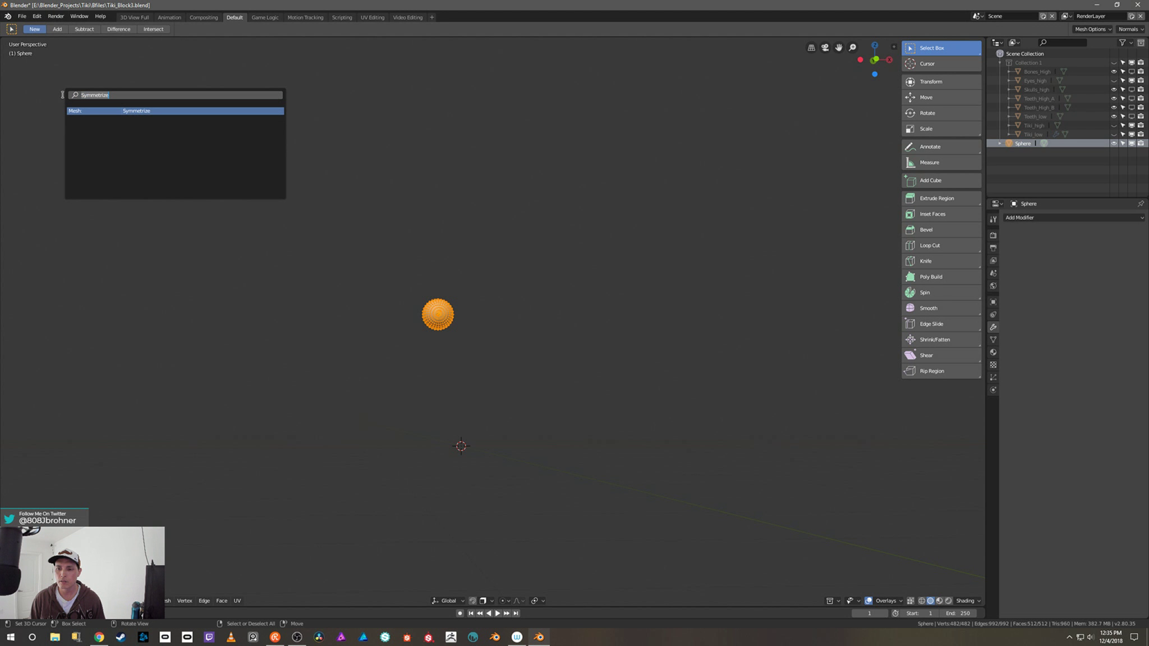
click(146, 110)
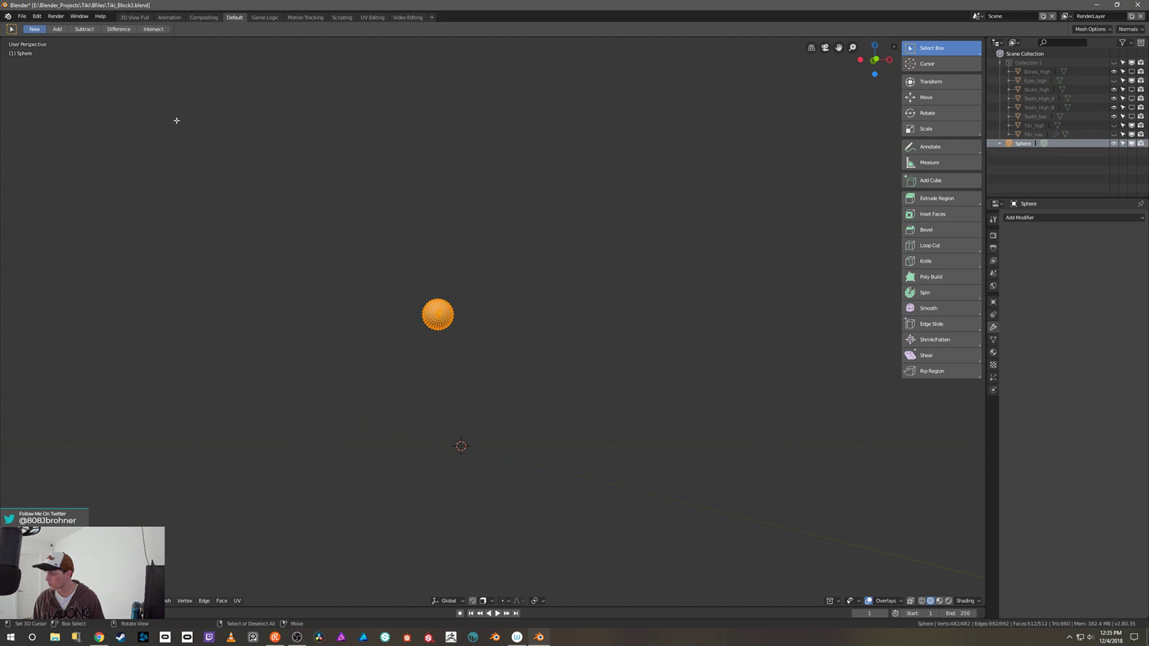
Step: Add a Mirror modifier to the sphere with the X, Y and Z axes enabled, and inspect the result
click(1046, 218)
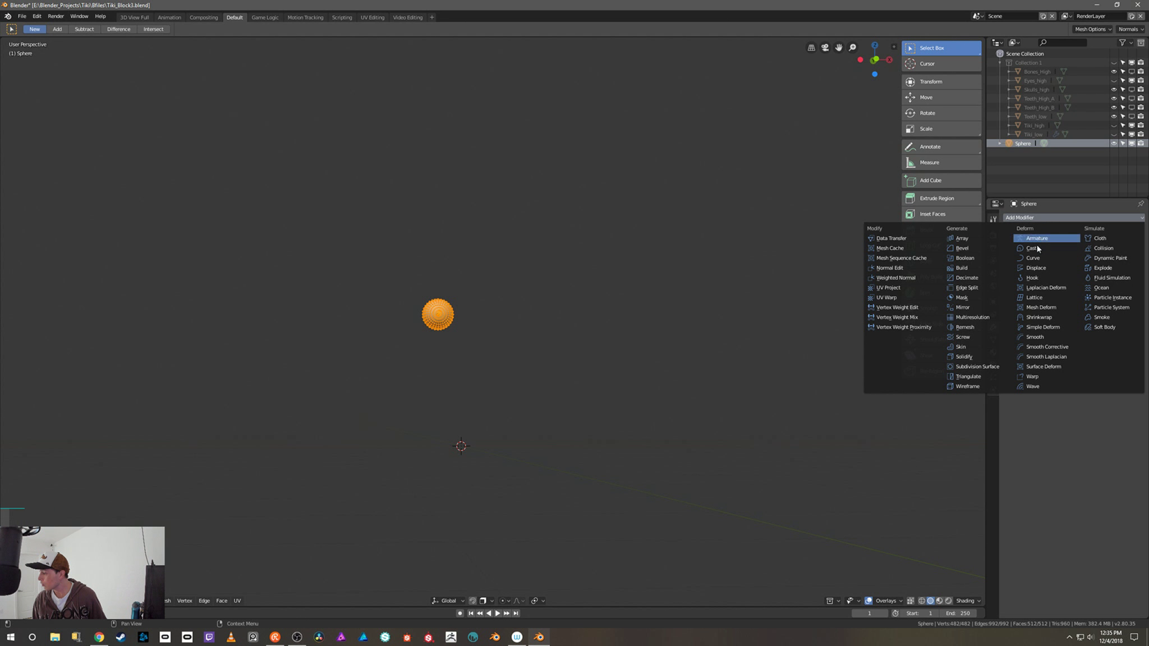
click(990, 308)
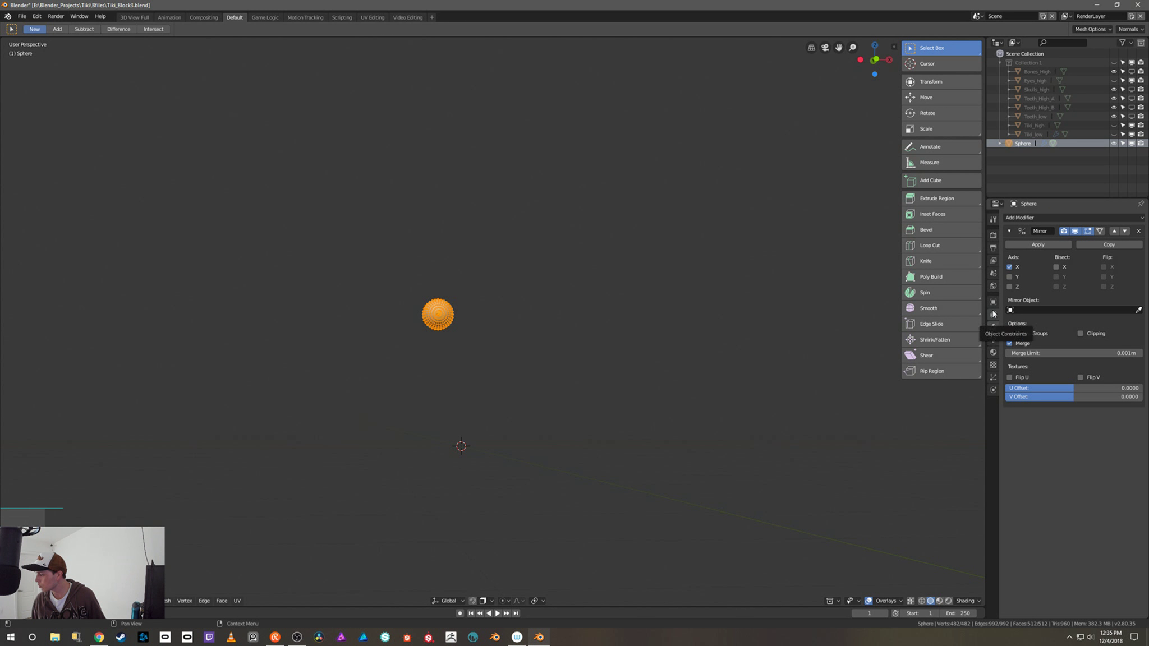
click(1010, 277)
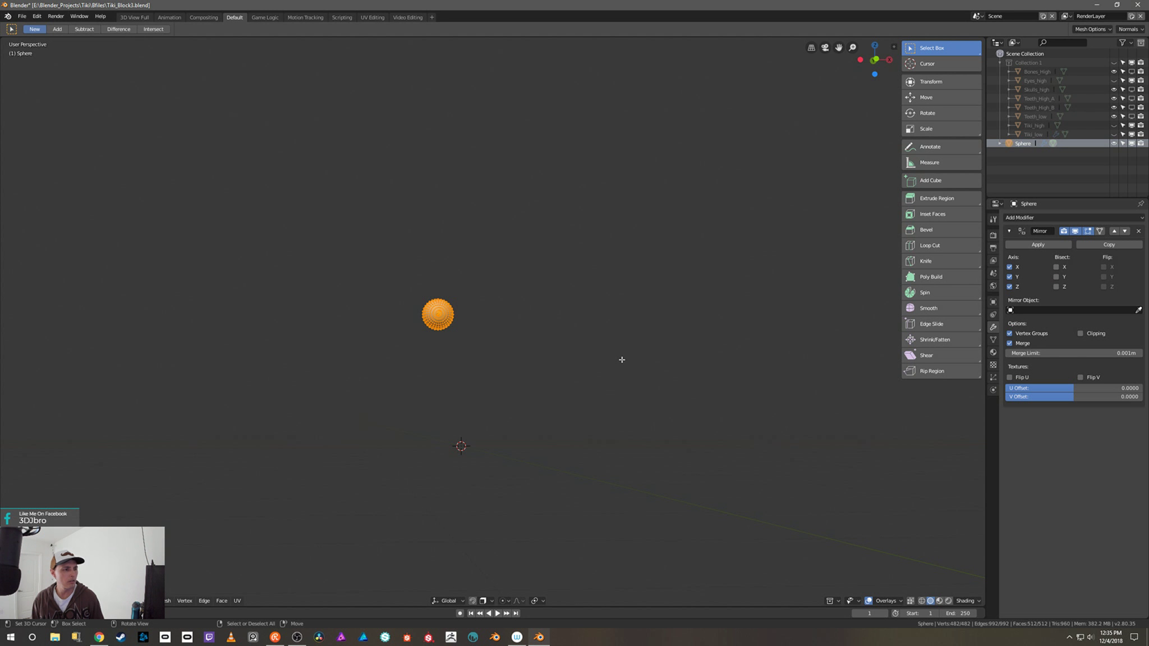
middle_drag(561, 336, 484, 374)
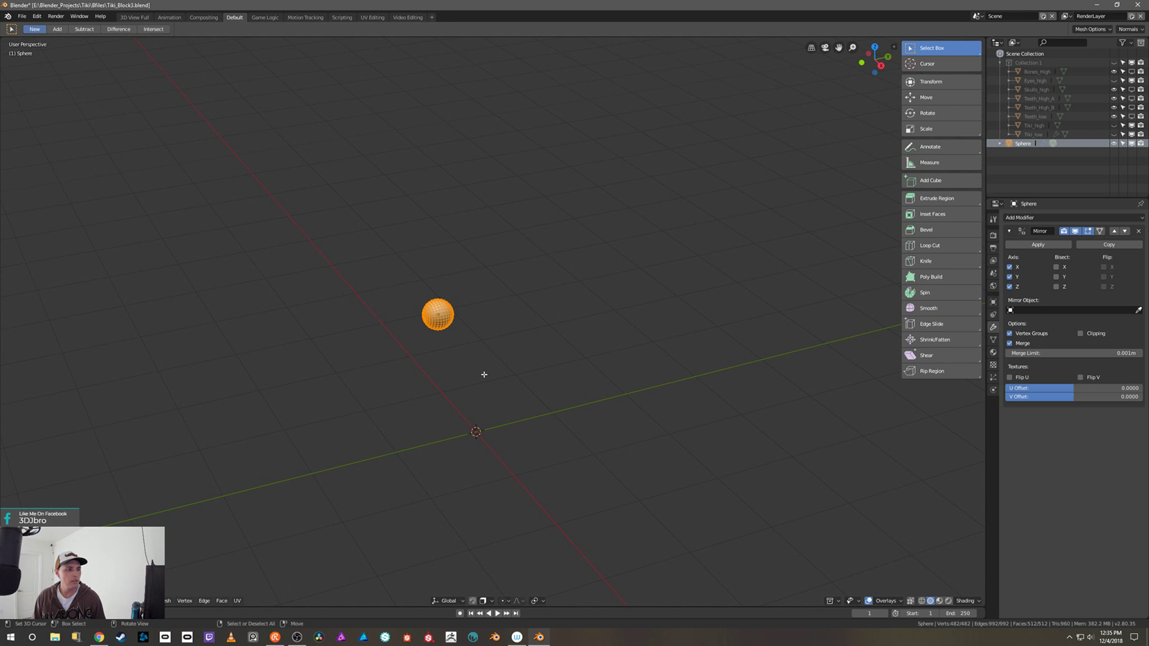
scroll(482, 284, up, 5)
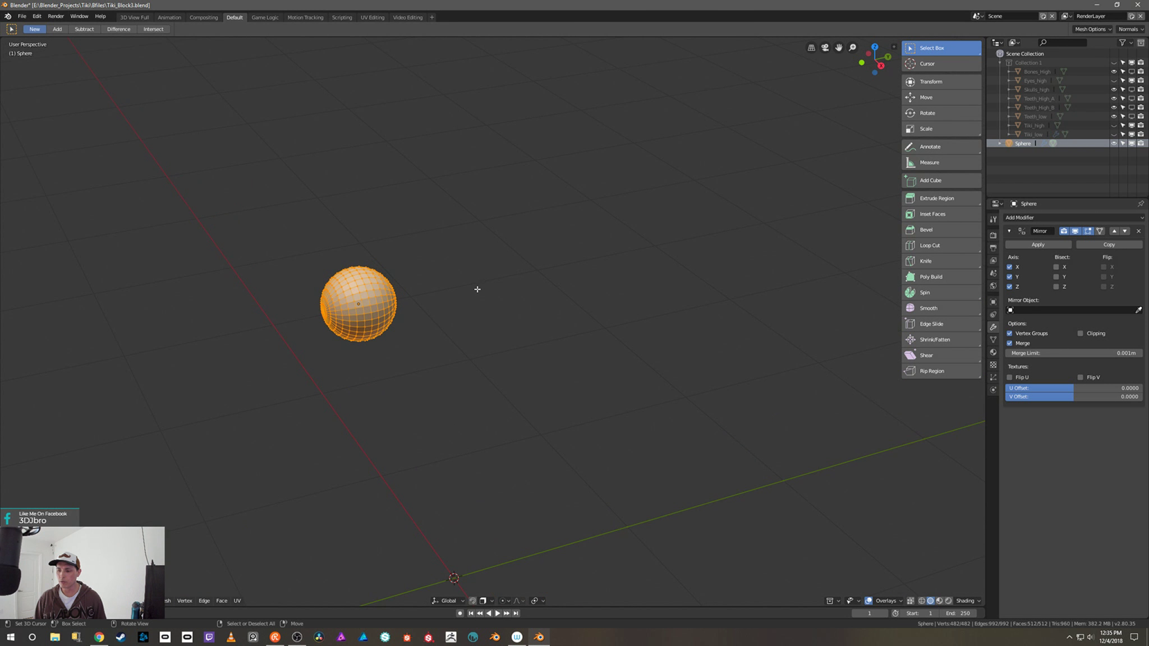
Step: Restore the visibility of Collection 1 with Eyes_high, Tiki_high and Tiki_low so the Tiki head shows around the sphere
middle_drag(477, 288, 581, 277)
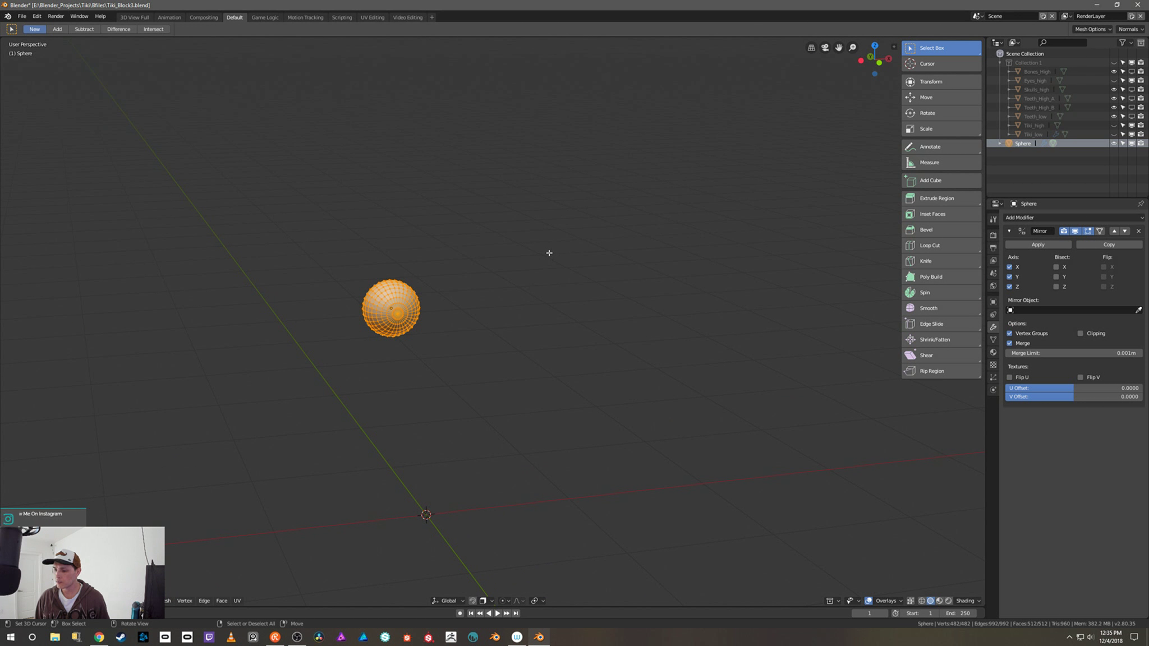
click(1114, 125)
click(1114, 80)
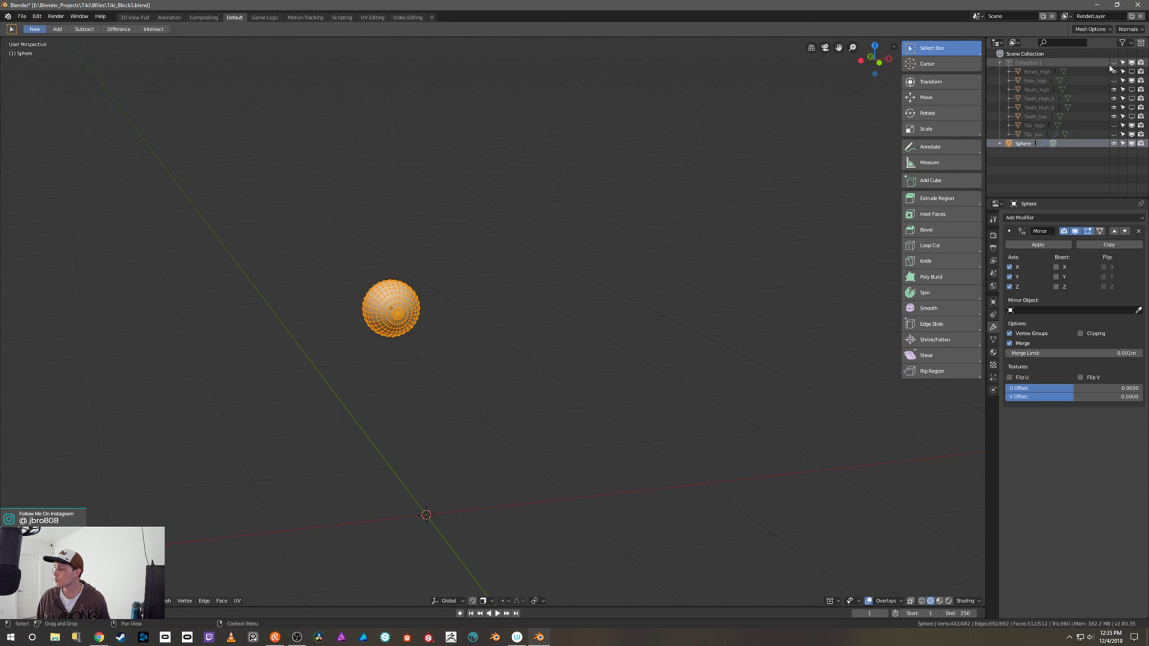
click(1114, 63)
click(1114, 62)
click(1114, 62)
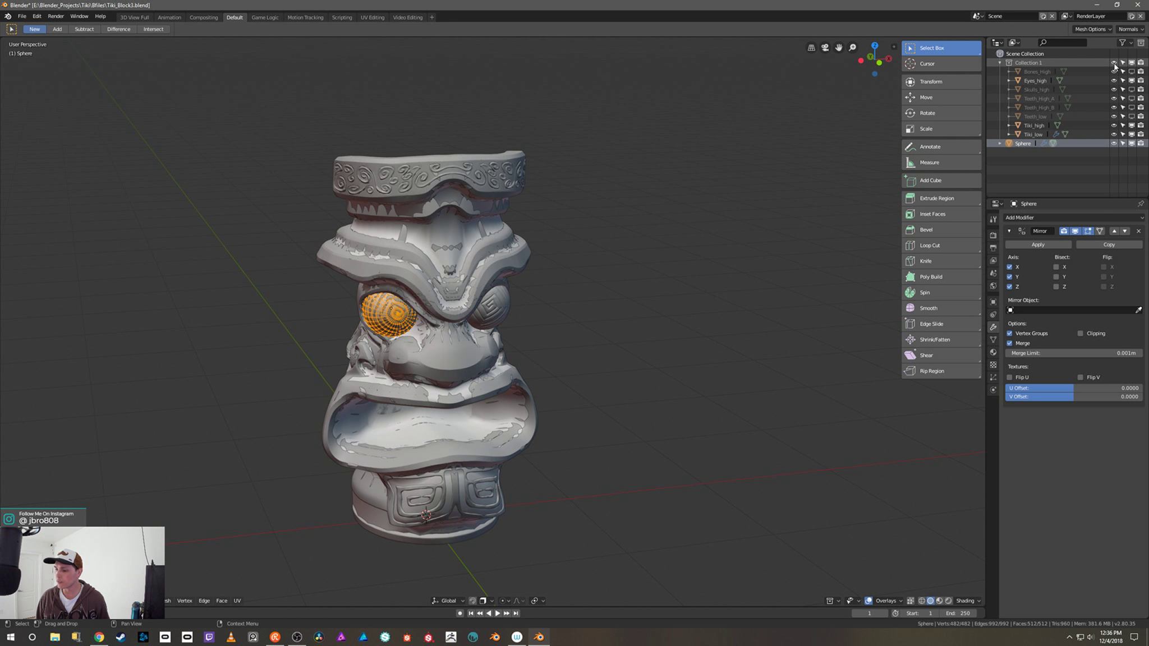
middle_drag(712, 235, 735, 231)
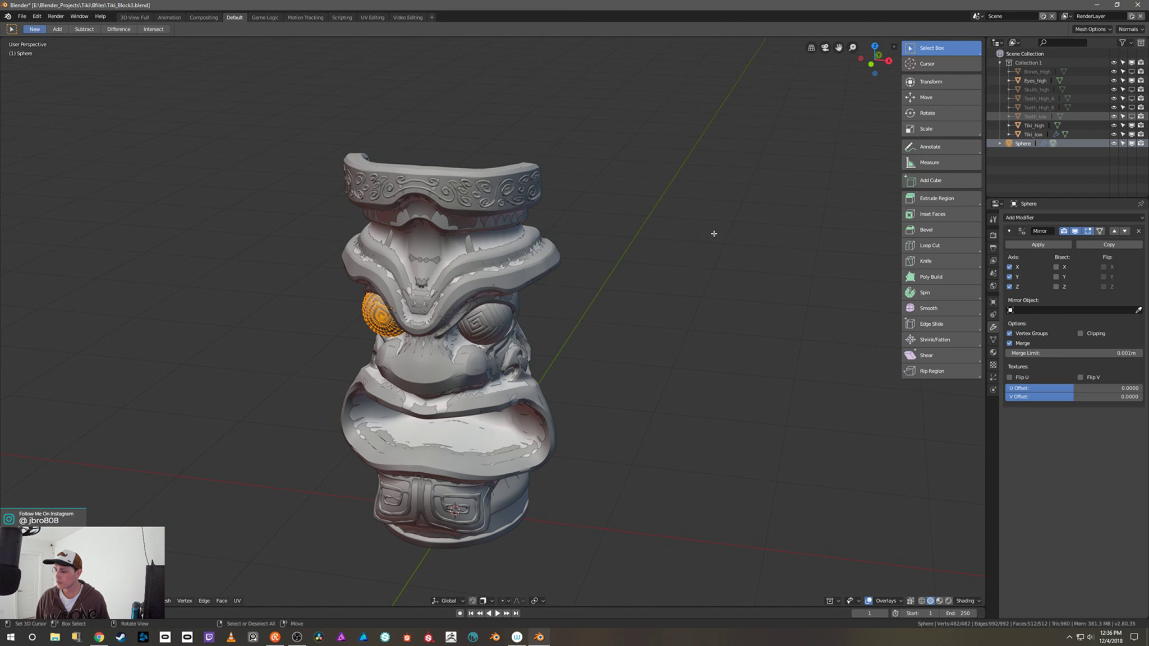
Step: Create a new collection named Tiki_low and move the Teeth_low and Tiki_low objects into it
right_click(1038, 152)
click(1029, 153)
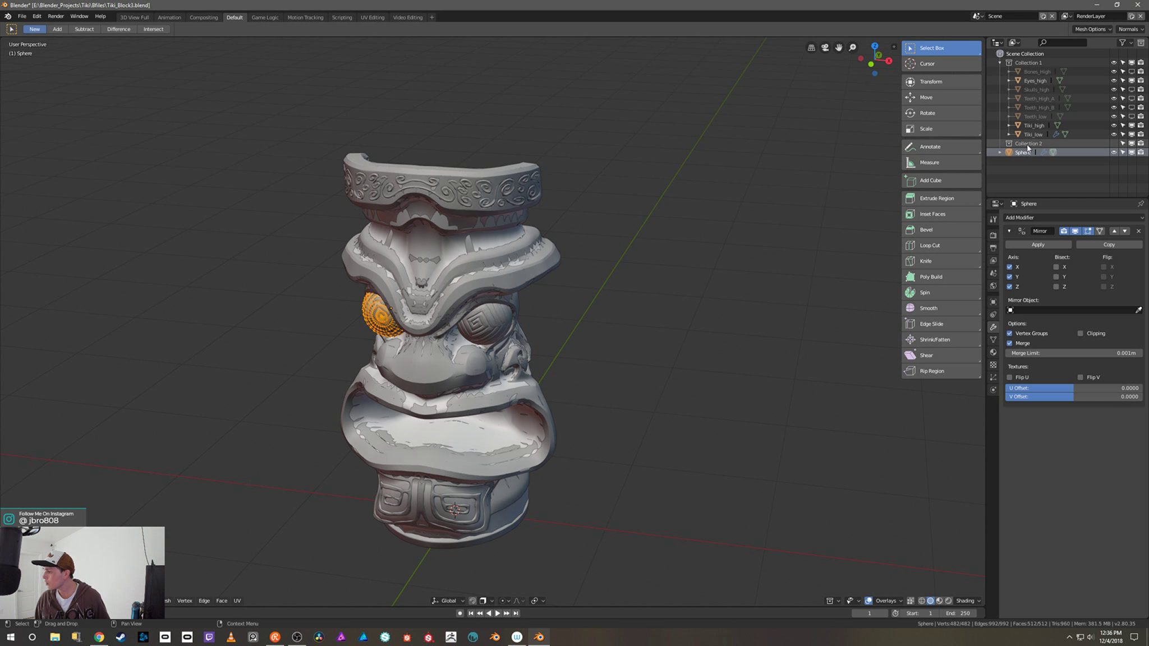
double_click(1028, 144)
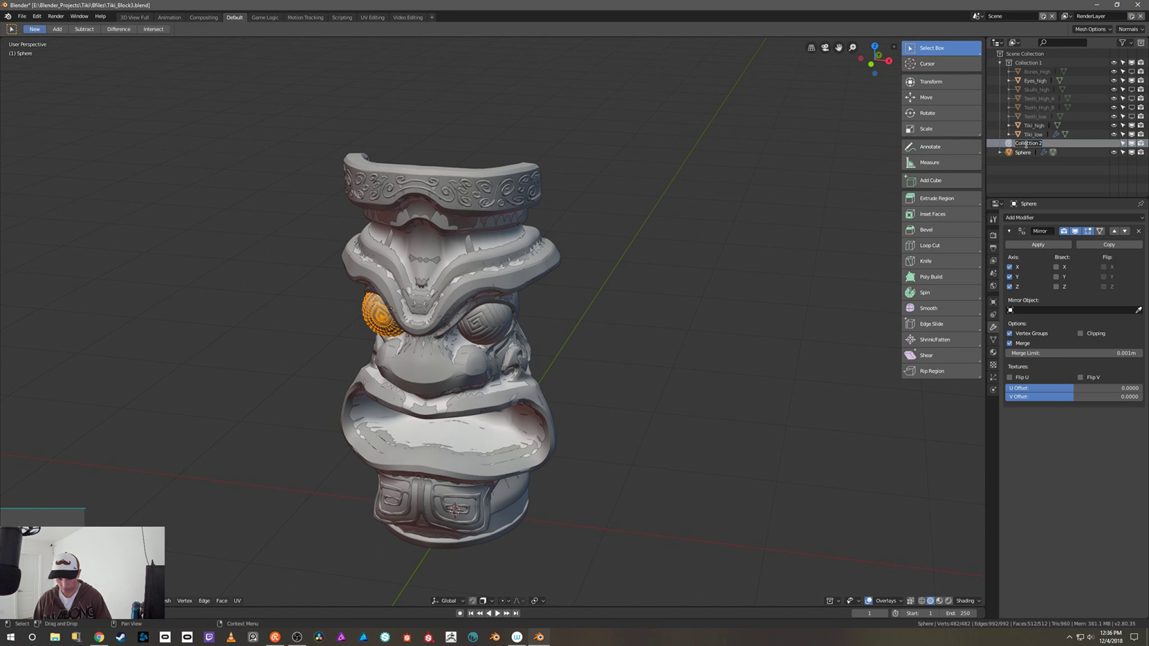
text(T)
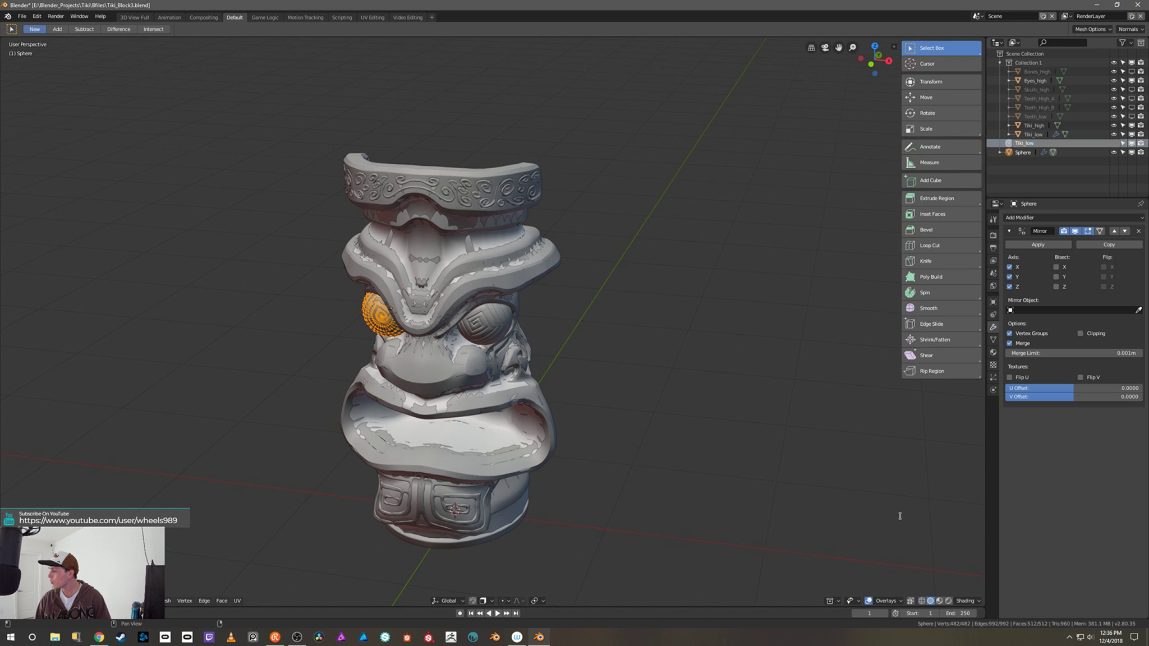
text(iki_low)
key(Return)
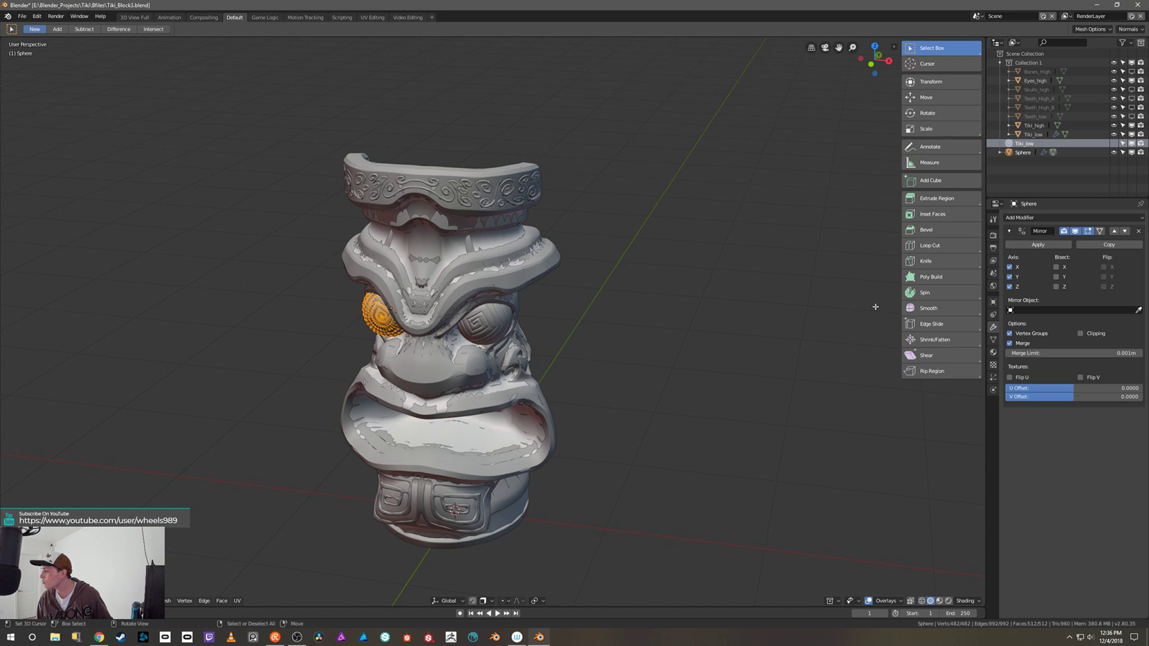
mouse_move(1038, 135)
mouse_down()
mouse_move(1038, 145)
mouse_move(1036, 118)
mouse_move(1036, 140)
mouse_up()
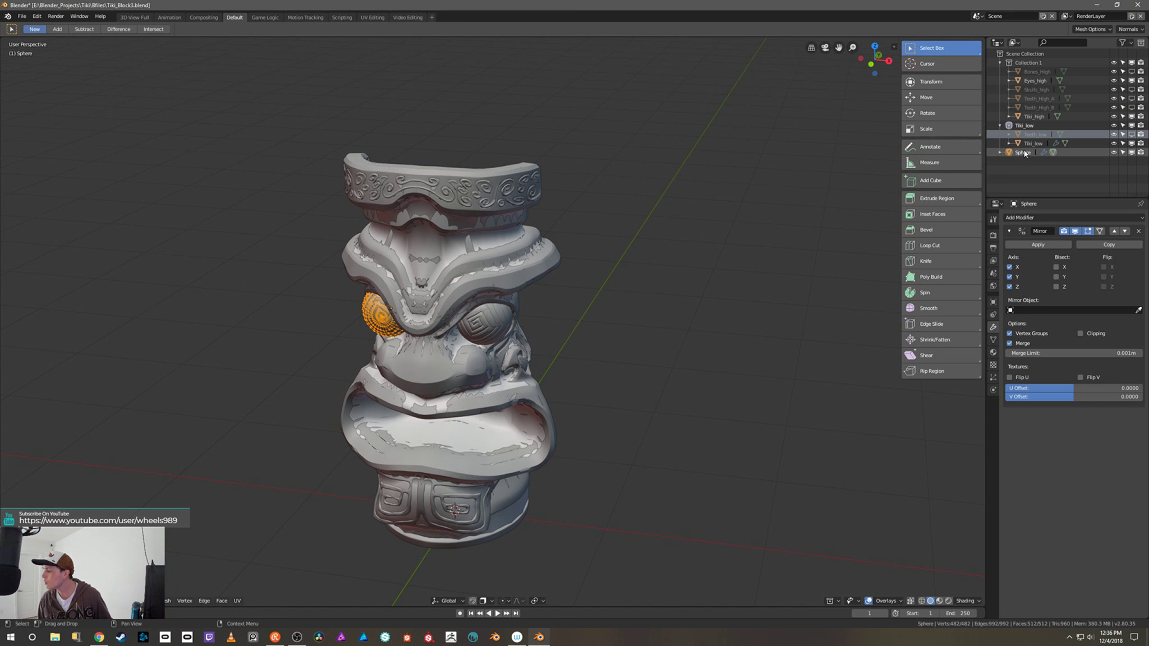
Step: Rename the sphere object as Eyes_low
click(1024, 152)
double_click(1022, 151)
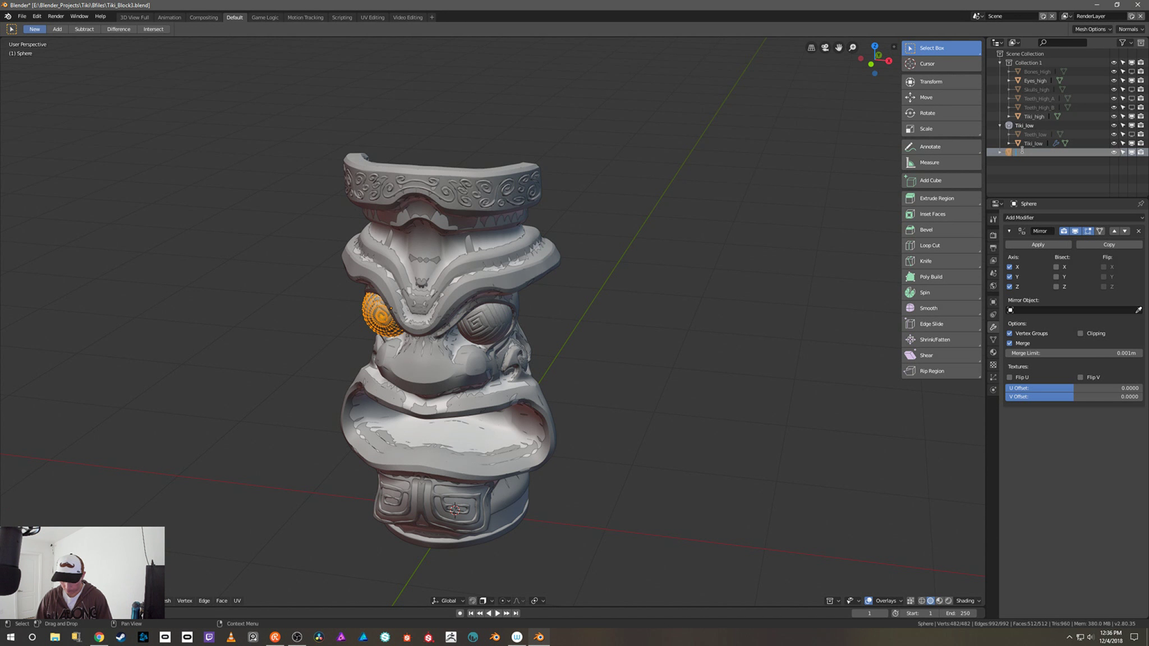
text(Eyes)
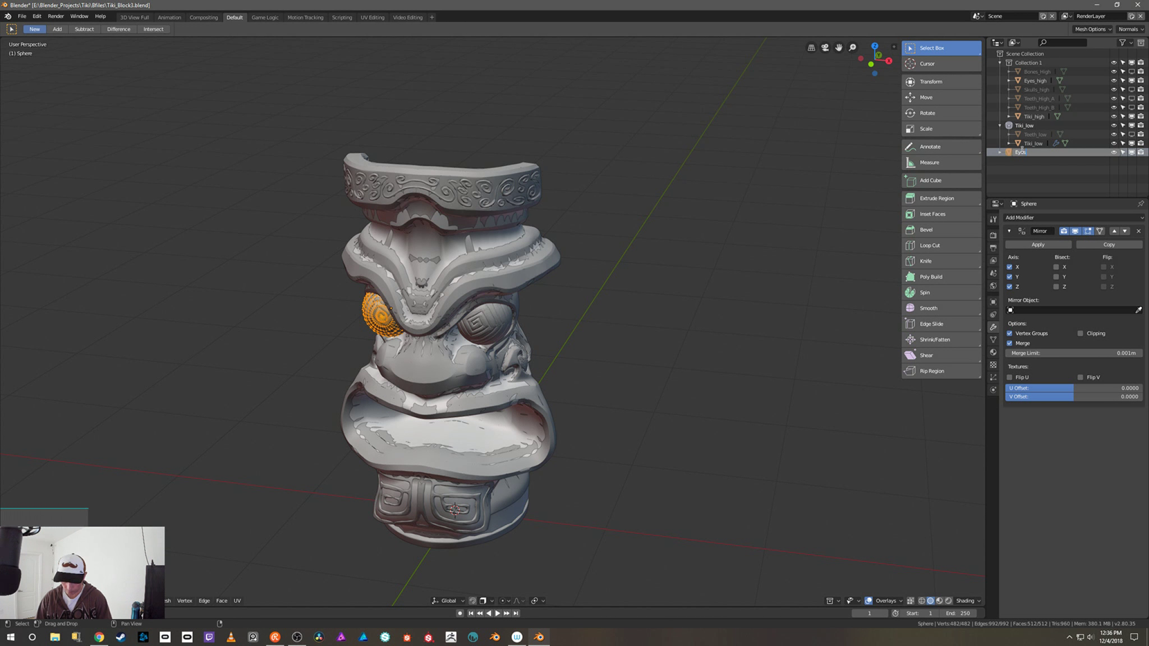
text(_low)
key(Return)
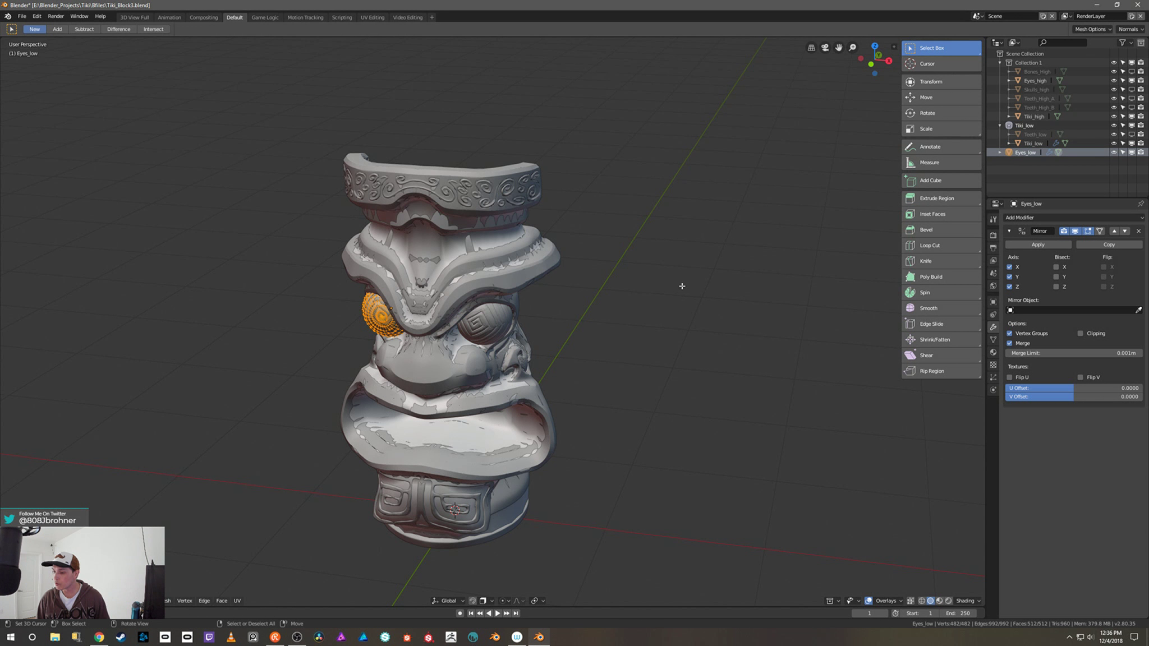
Step: Limit the Mirror modifier on Eyes_low to the X axis by disabling its Y and Z axes
mouse_move(682, 286)
middle_down()
mouse_move(697, 264)
mouse_move(677, 289)
middle_up()
scroll(675, 295, up, 1)
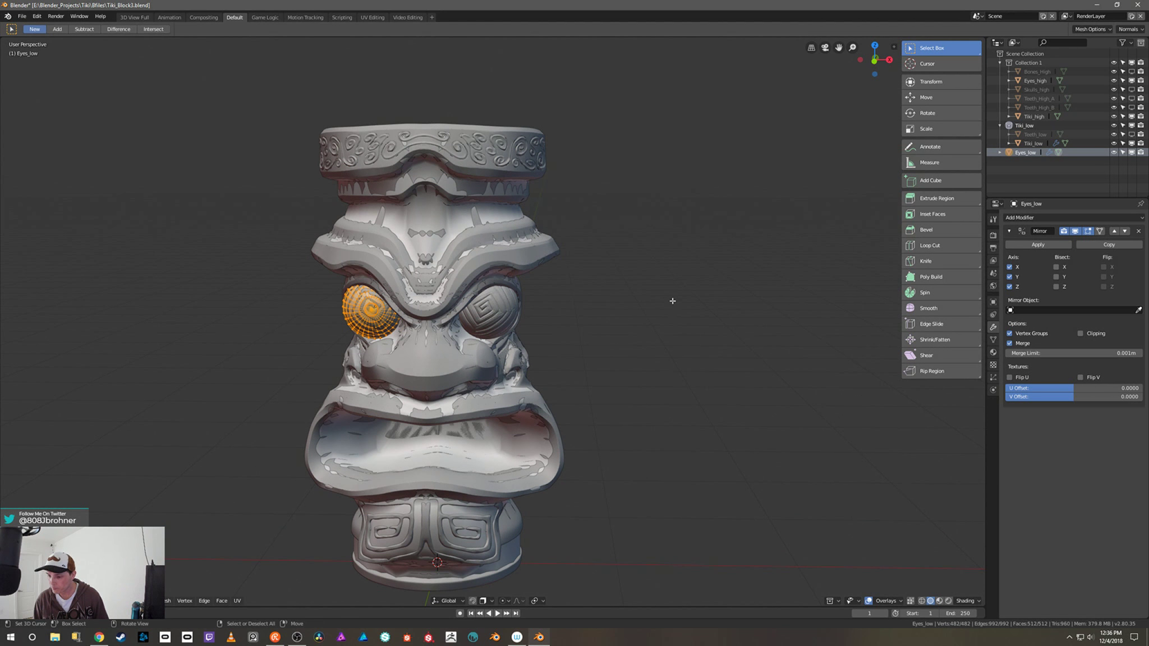
key(ctrl+KP_3)
key(grave)
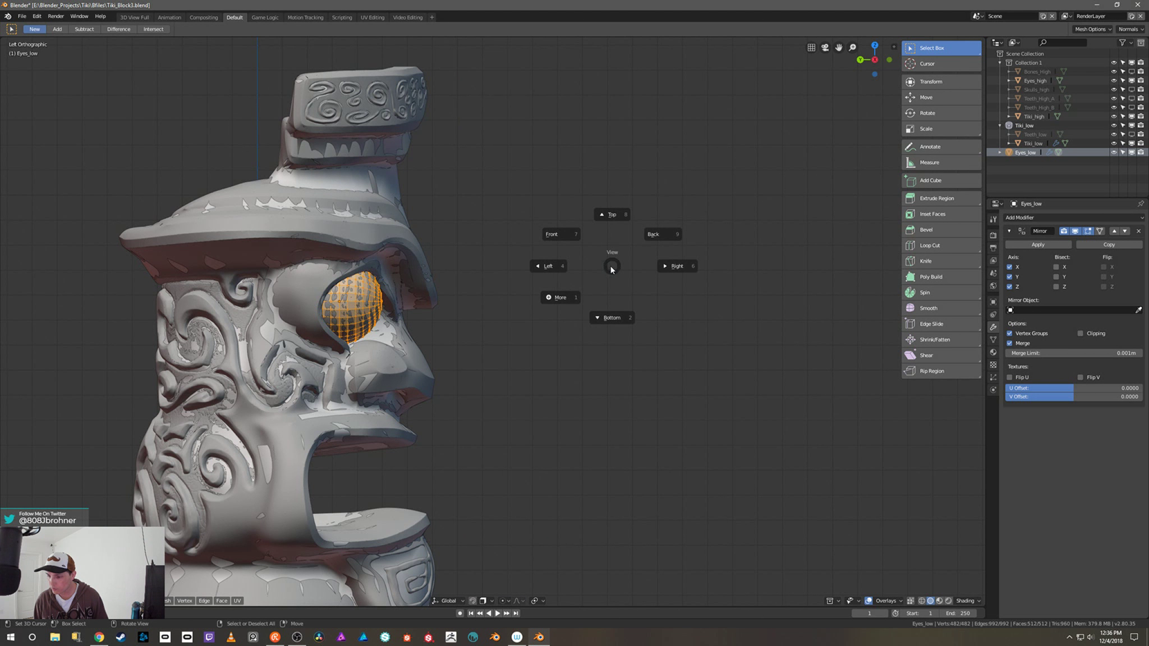
click(568, 232)
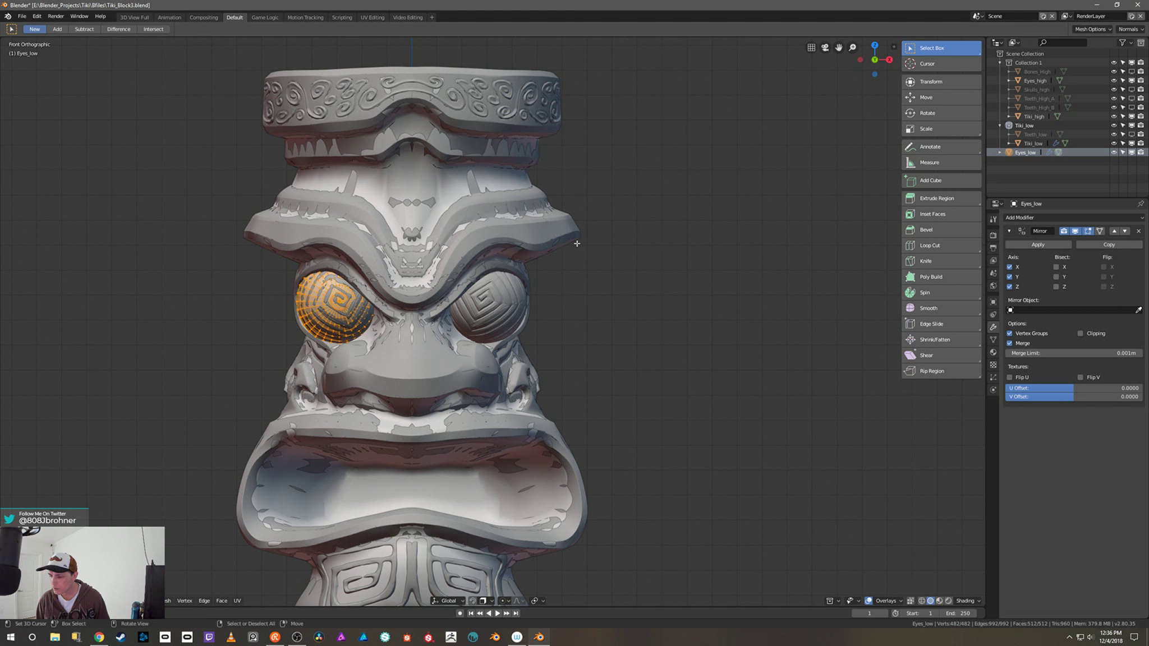
scroll(566, 244, down, 3)
middle_drag(566, 244, 594, 271)
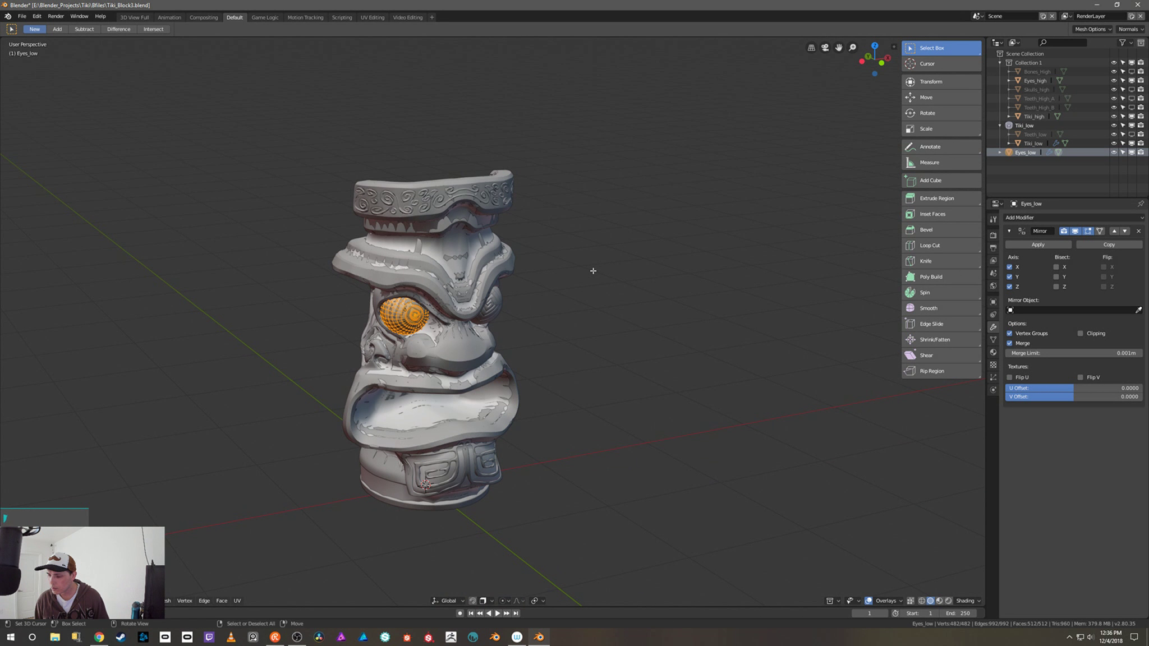
scroll(594, 268, up, 5)
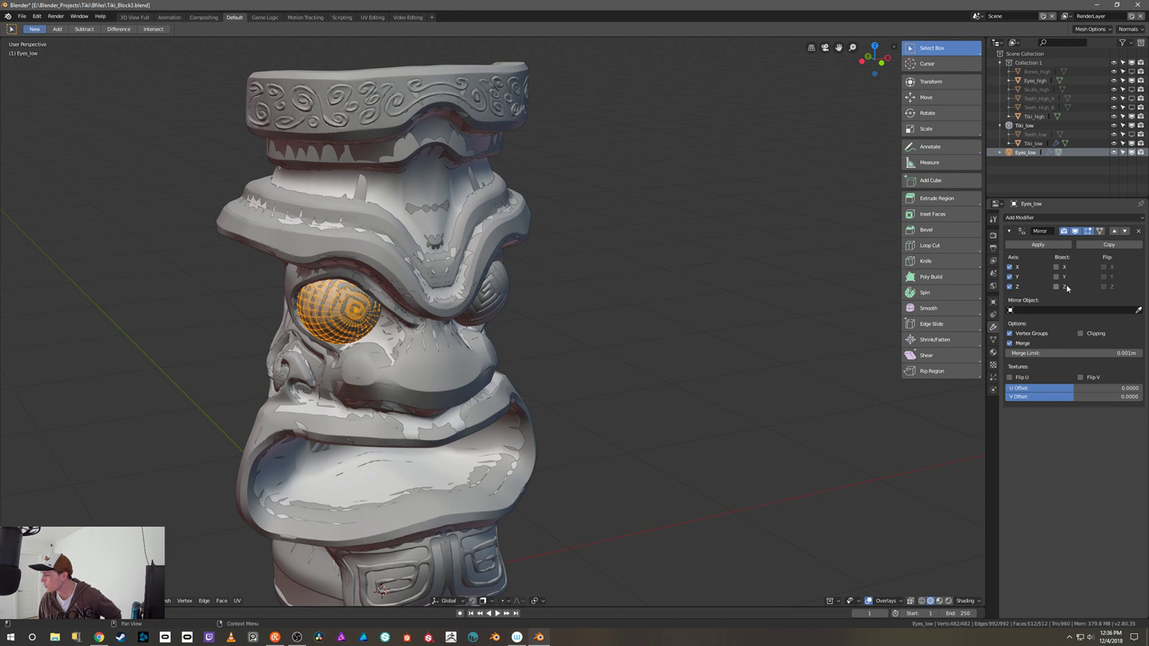
click(1011, 286)
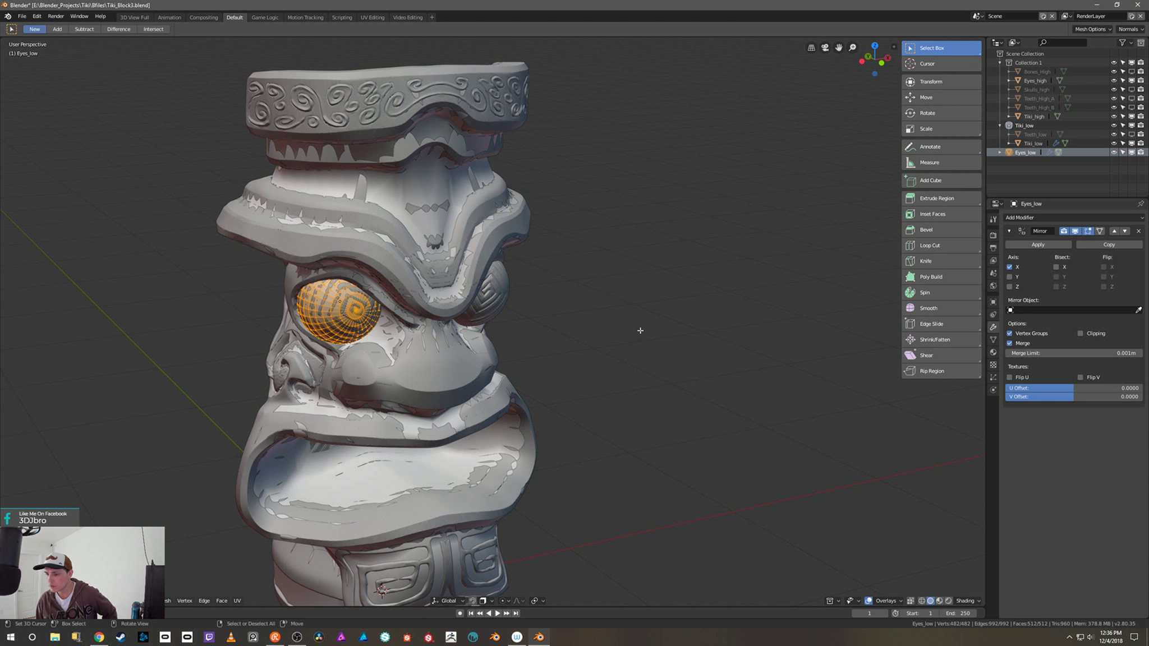
mouse_move(636, 328)
middle_down()
mouse_move(610, 300)
mouse_move(649, 310)
middle_up()
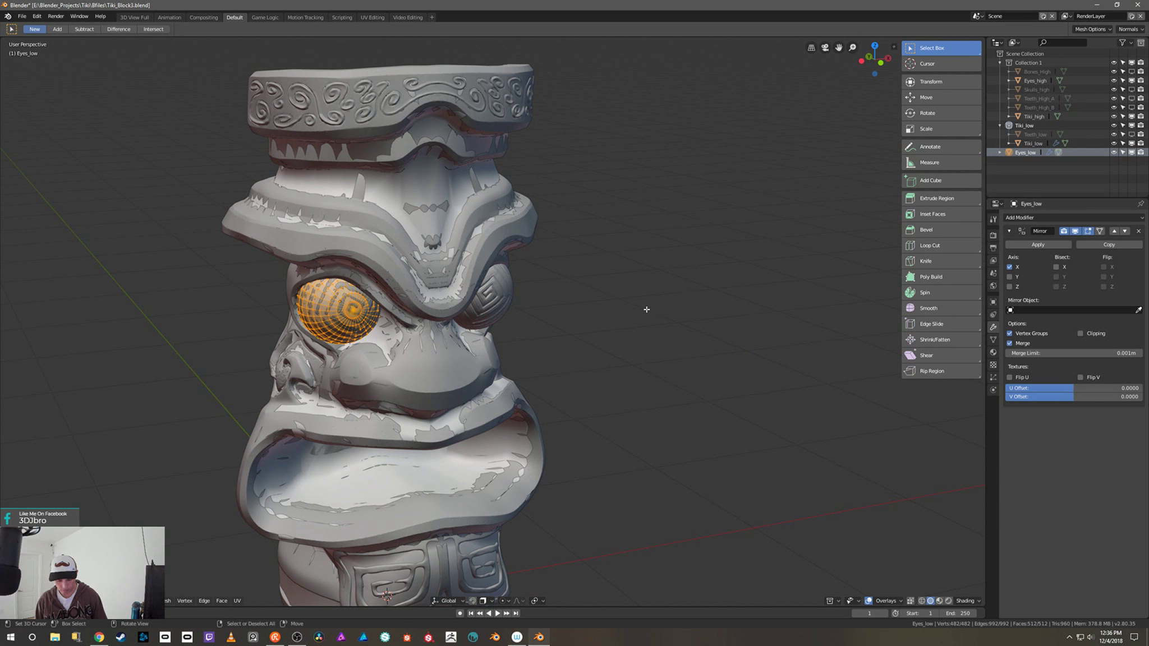
Step: Switch Eyes_low to Object Mode and apply its location so the mirror uses the world origin
key(ctrl+Tab)
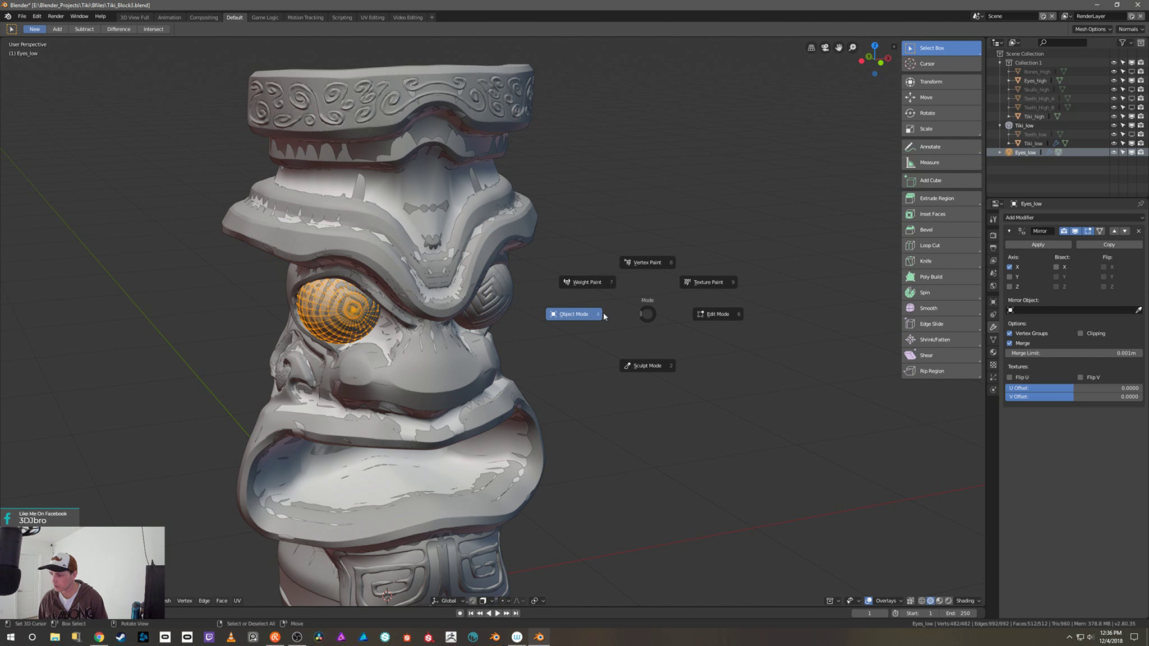
click(590, 320)
right_click(626, 313)
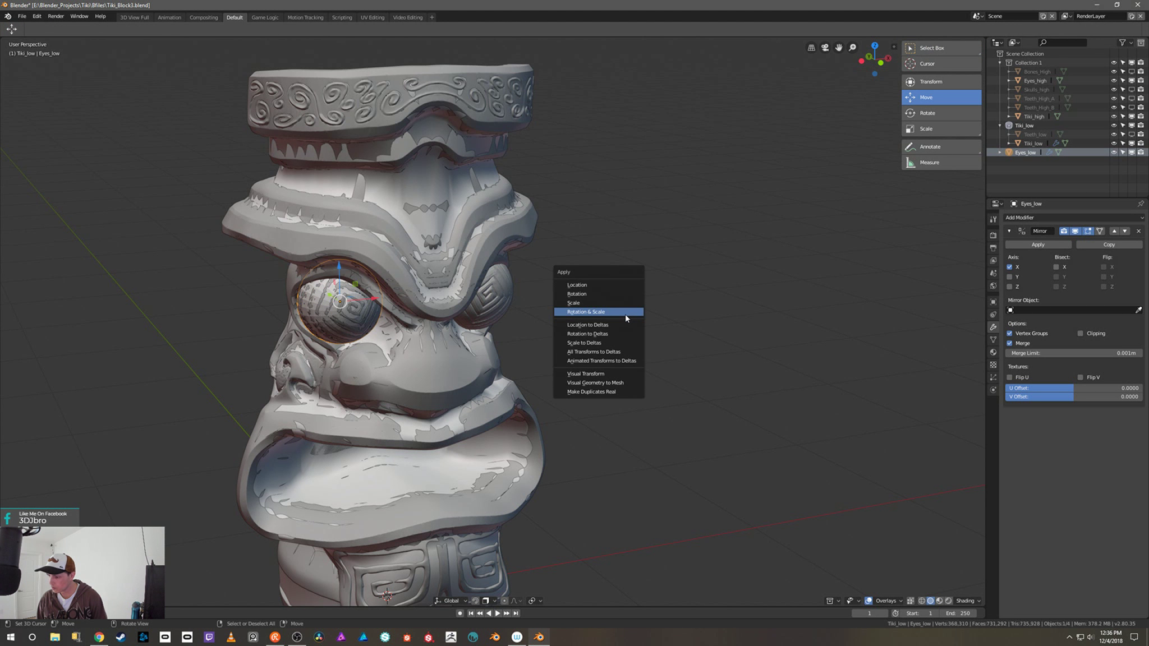
key(Escape)
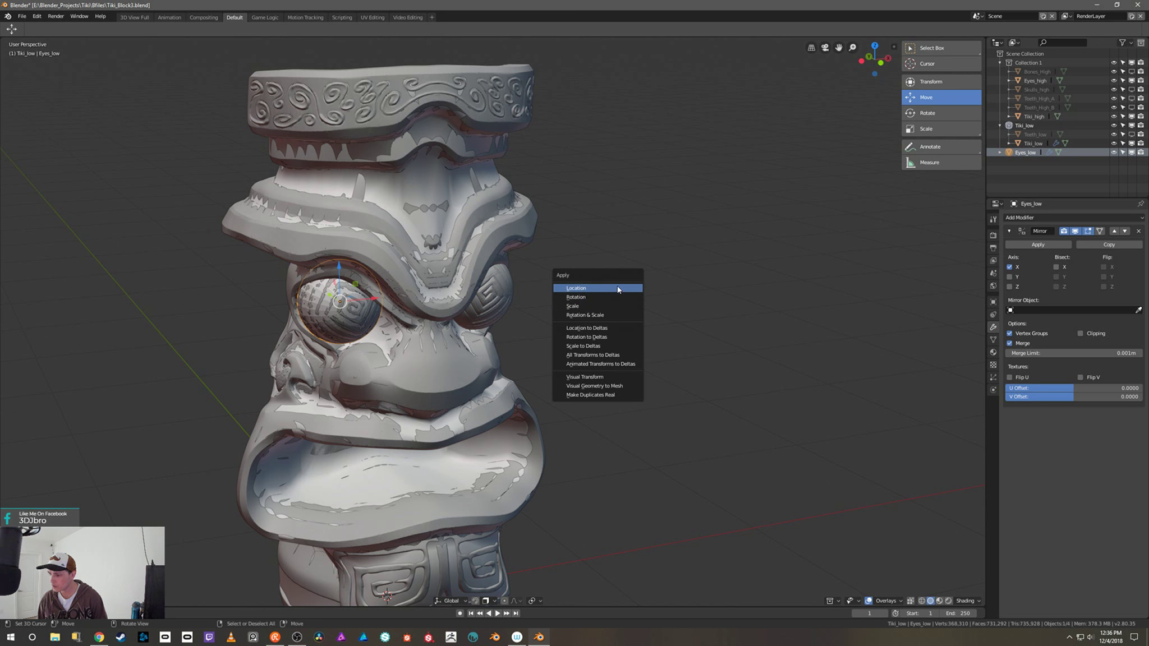
click(614, 288)
middle_drag(645, 293, 724, 319)
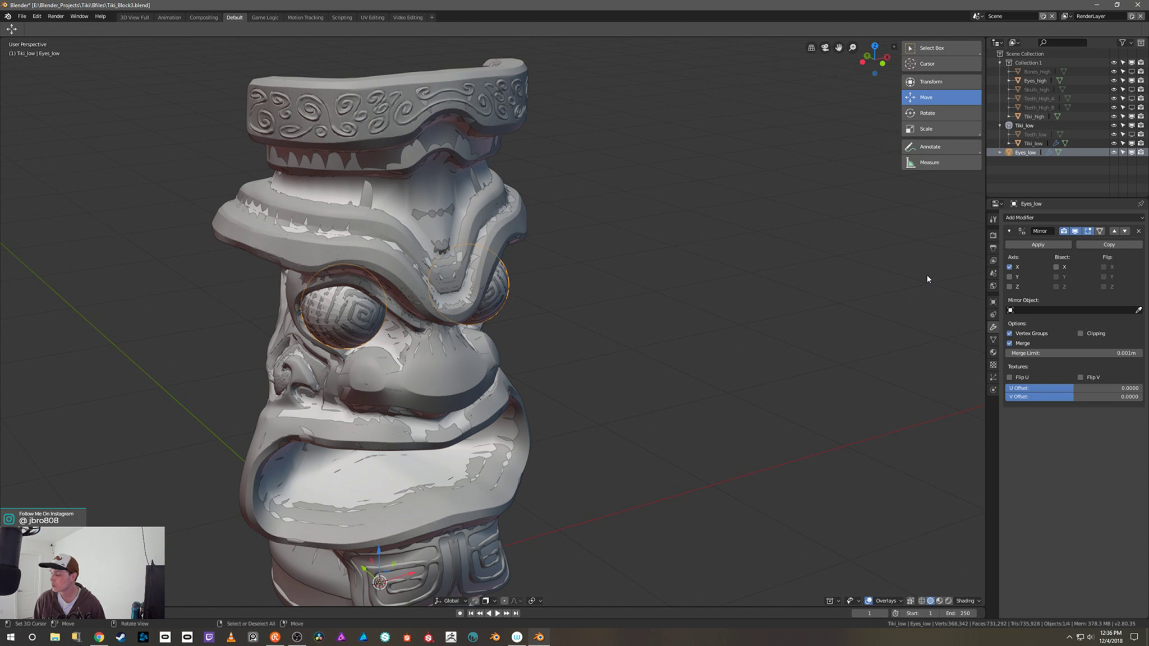
Step: Apply the Mirror modifier on Eyes_low and check both eye meshes against the head in Edit Mode
click(1019, 243)
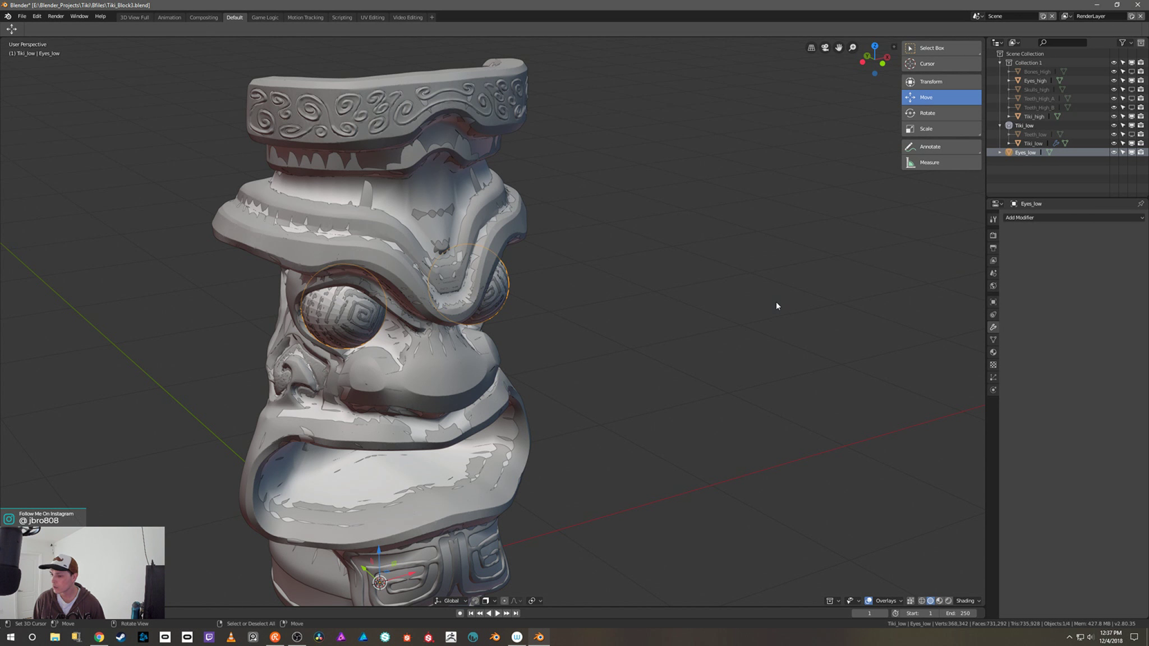
key(Tab)
scroll(697, 295, up, 4)
mouse_move(697, 295)
middle_down()
mouse_move(679, 295)
mouse_move(691, 276)
mouse_move(708, 277)
mouse_move(691, 290)
mouse_move(639, 289)
mouse_move(655, 273)
mouse_move(694, 285)
middle_up()
scroll(695, 287, up, 2)
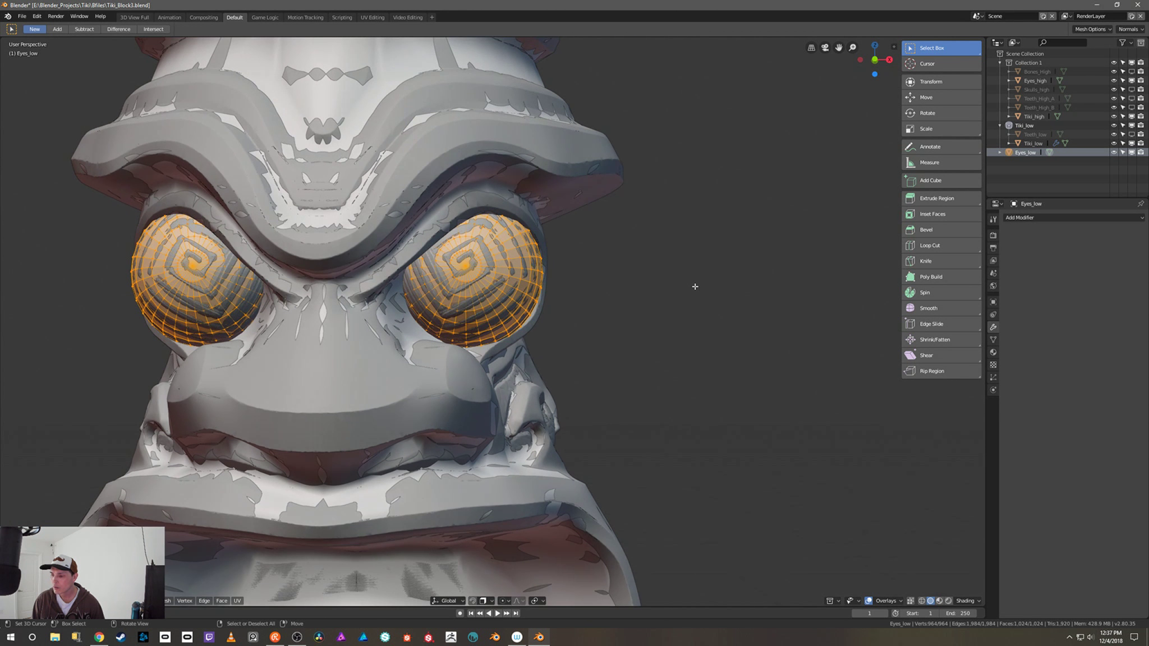
mouse_move(690, 290)
middle_down()
mouse_move(671, 299)
mouse_move(697, 311)
mouse_move(697, 285)
mouse_move(662, 282)
mouse_move(733, 285)
mouse_move(711, 292)
middle_up()
scroll(712, 292, down, 5)
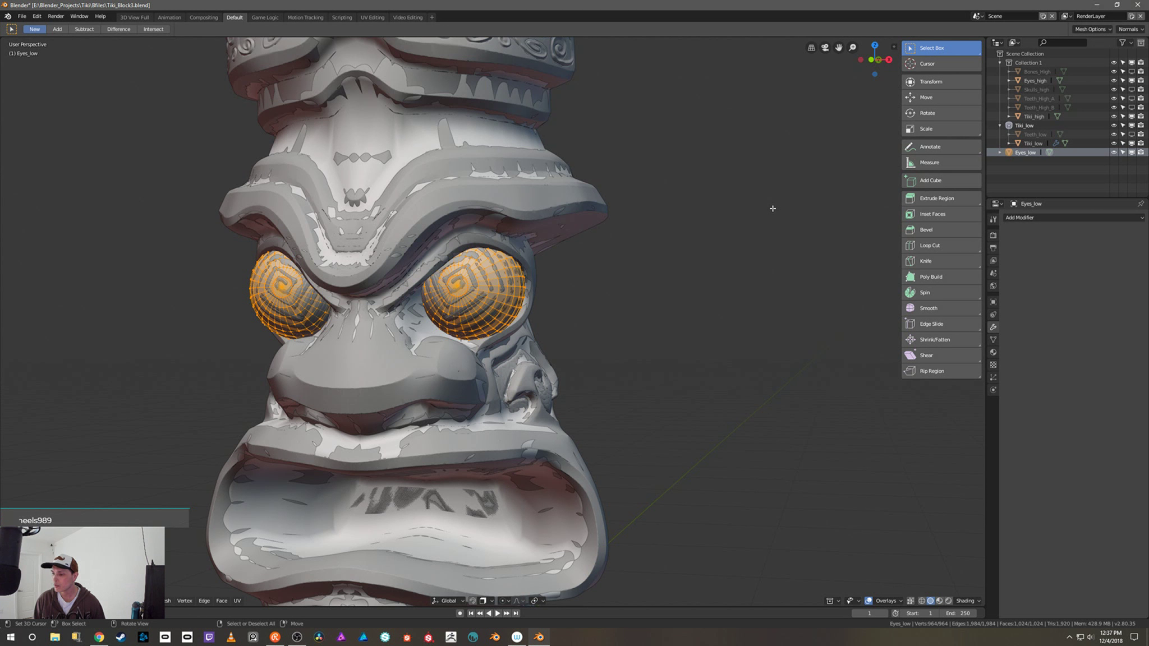
Step: Return to Object Mode, deselect everything, and move Eyes_low into the Tiki_low collection
key(Tab)
key(alt+a)
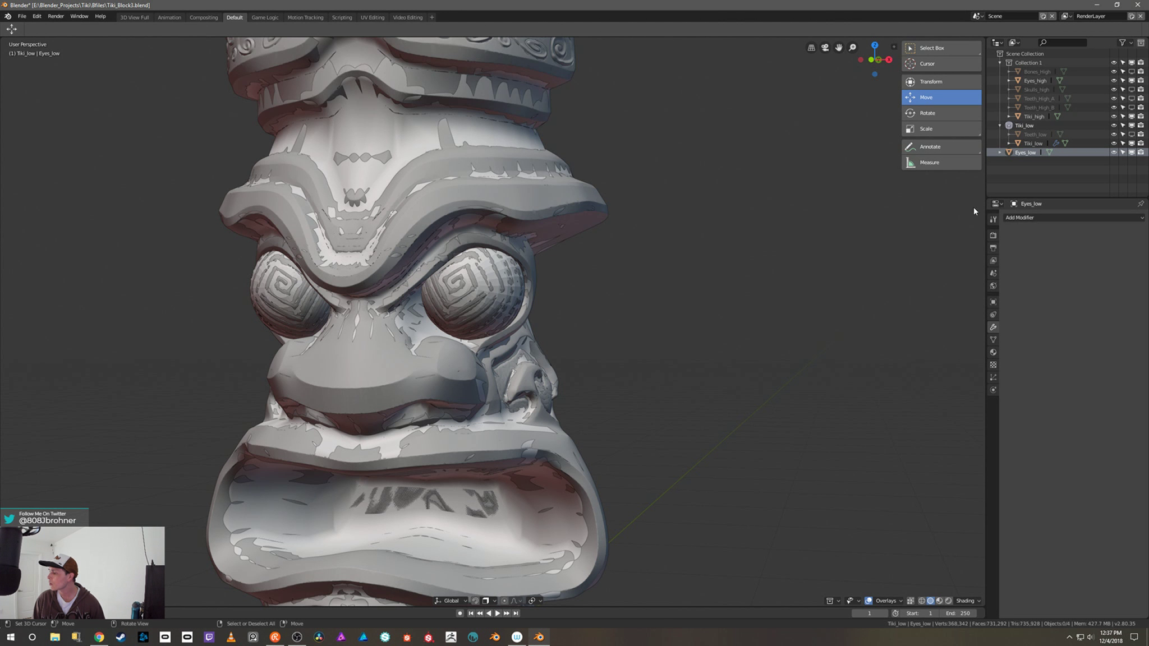
drag(1021, 153, 1025, 126)
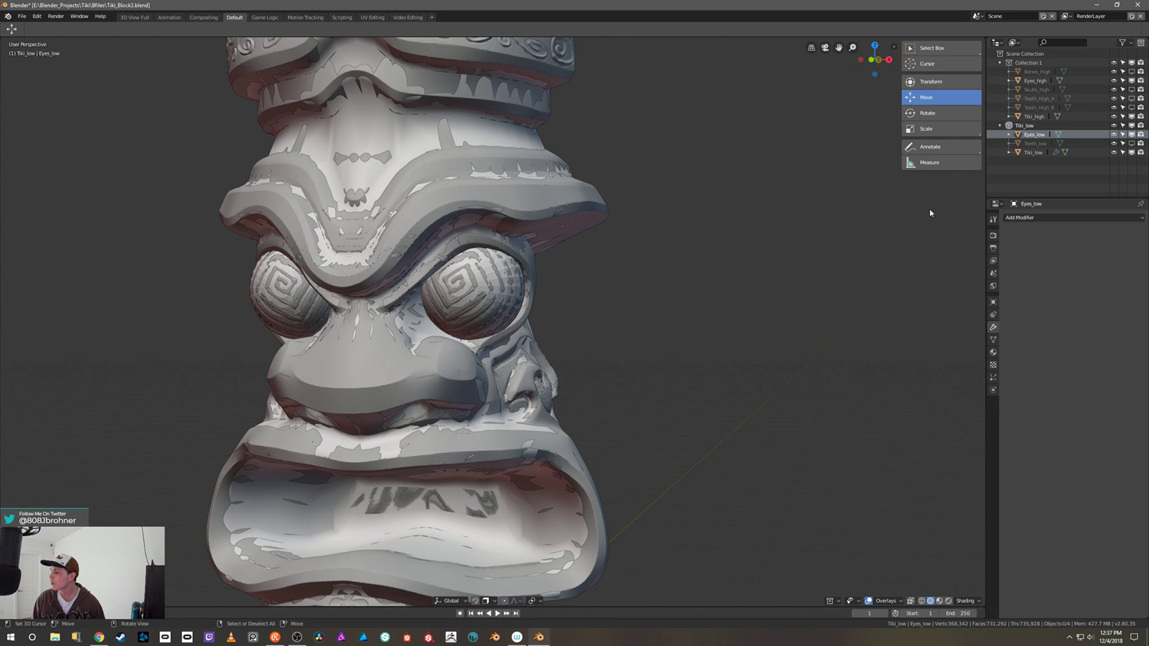
Step: Enable the viewport display of Teeth_low in the Tiki_low collection
click(1034, 143)
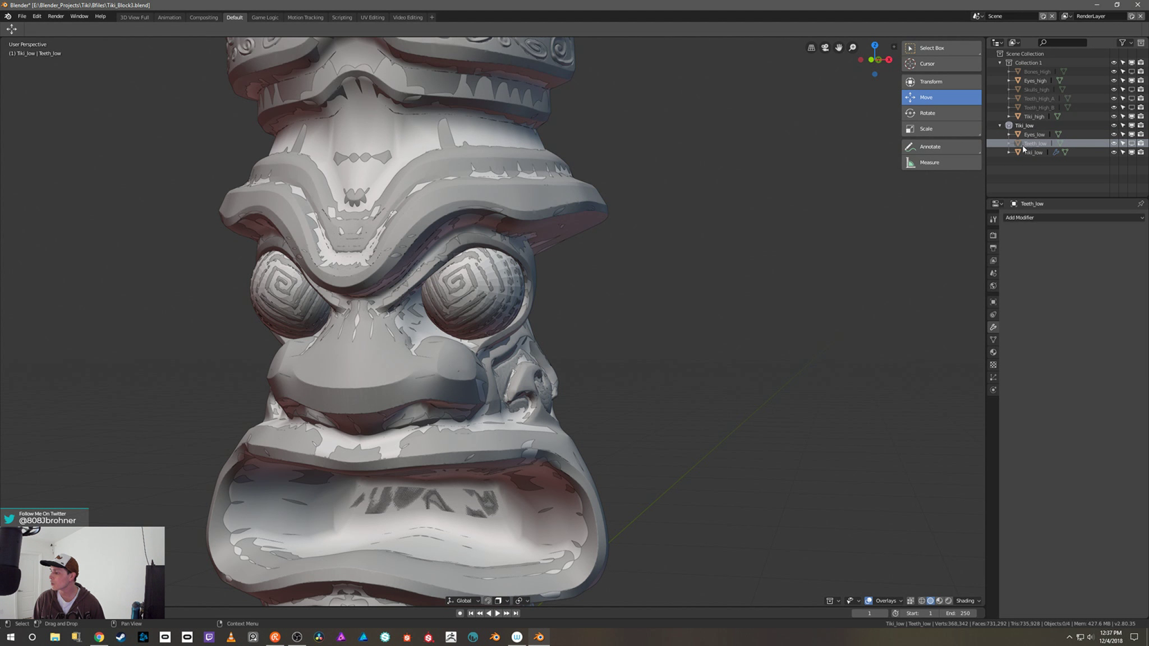
scroll(779, 226, down, 2)
scroll(779, 226, down, 1)
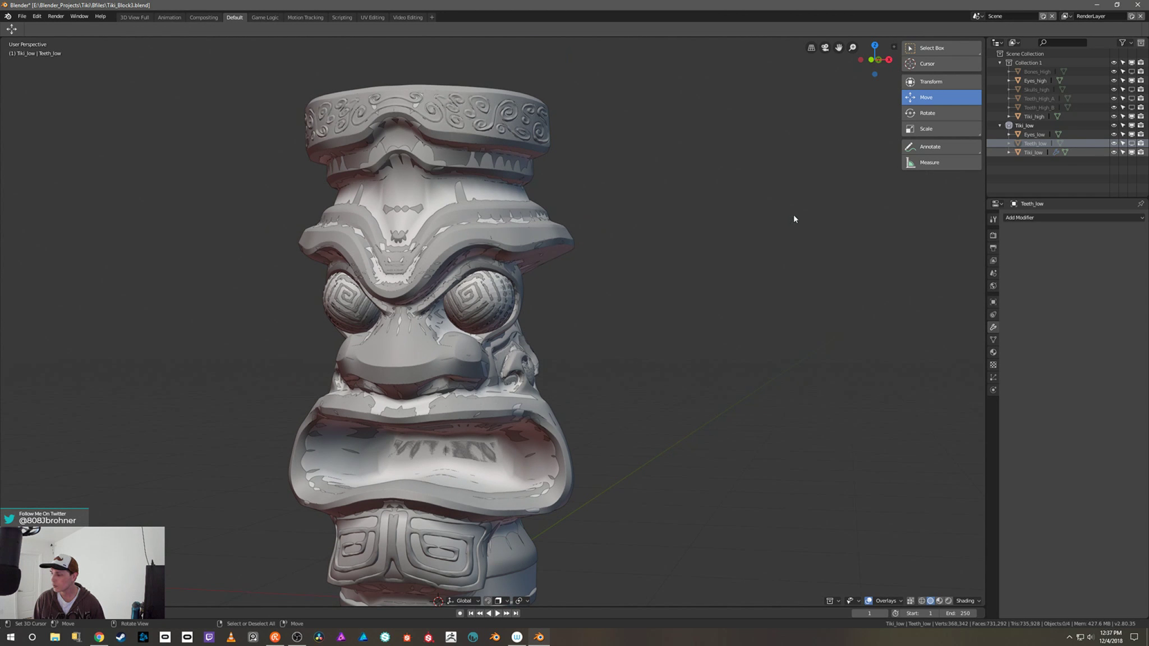
click(1132, 144)
scroll(821, 257, up, 2)
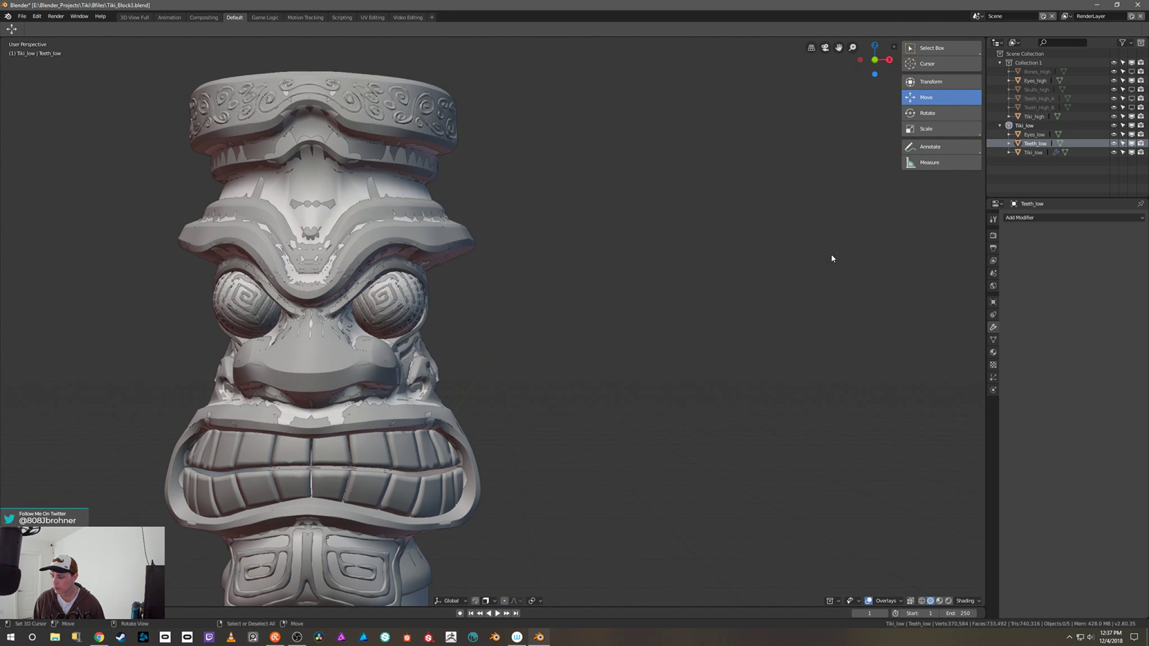
Step: Hide Teeth_High_B, Bones_High and Eyes_high, and re-enable viewport display for the disabled high-poly objects, including Skulls_high and Teeth_High_A
click(1114, 108)
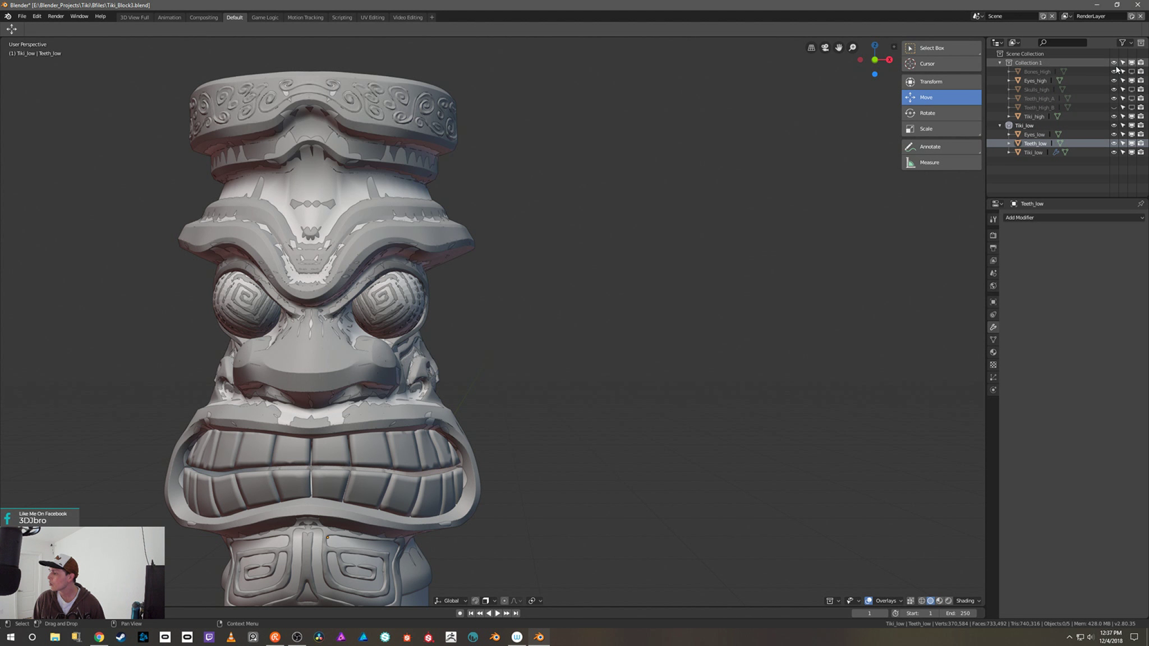
click(1113, 71)
click(1114, 80)
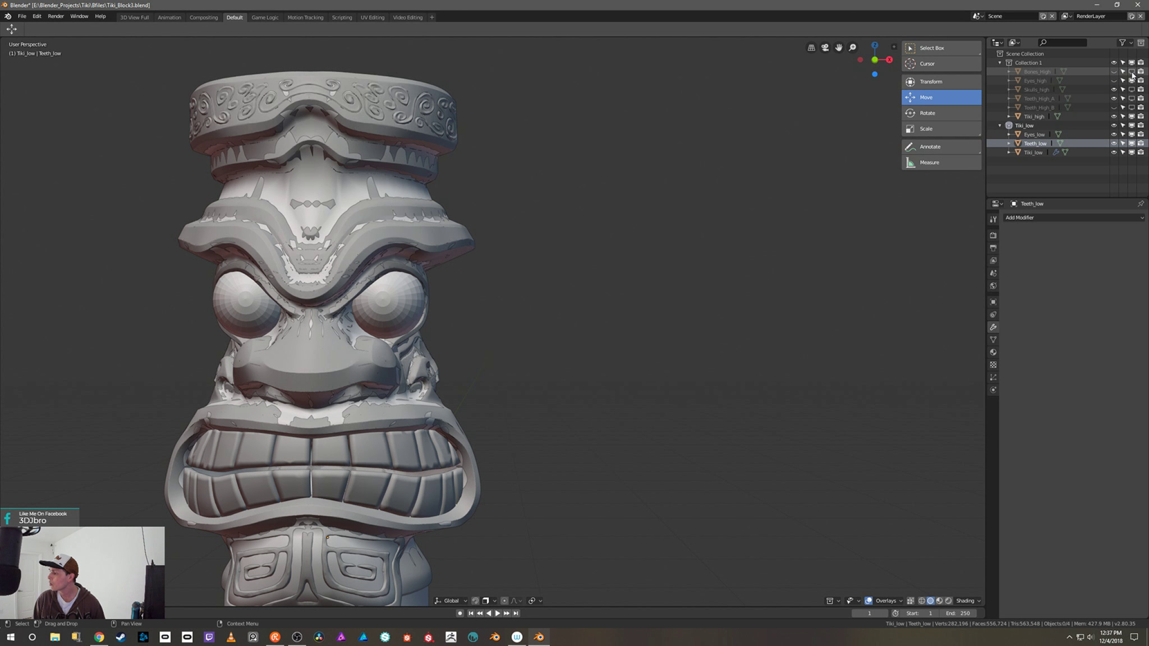
click(1132, 89)
click(1132, 98)
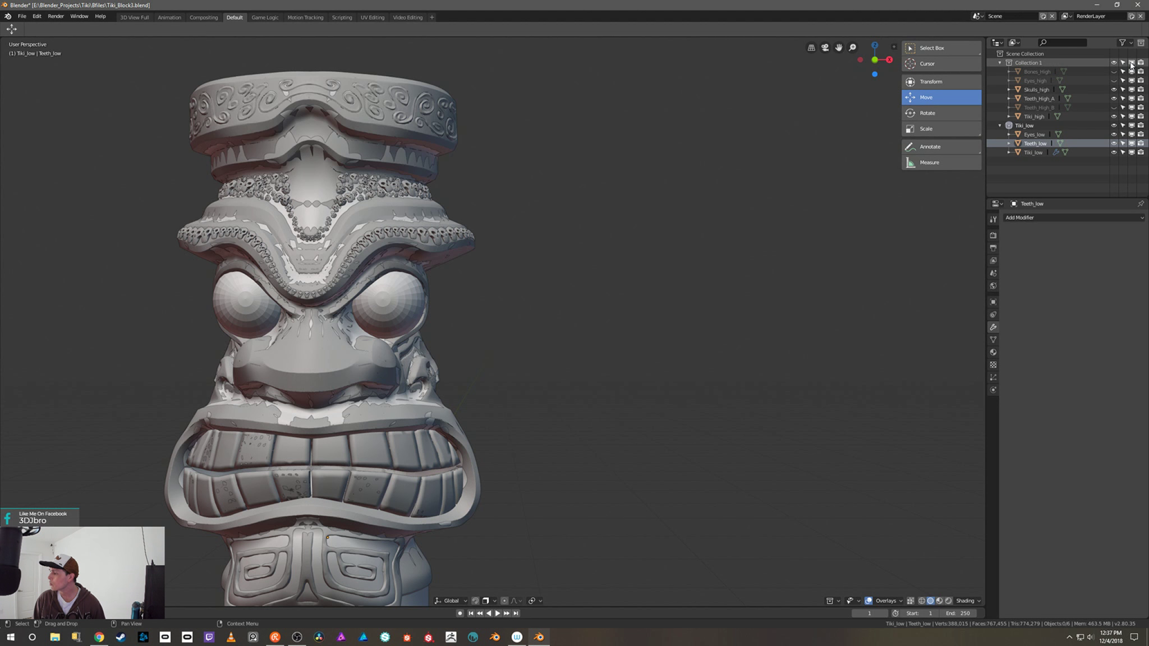
Step: Isolate Teeth_High_A and Teeth_low by hiding Skulls_high, Tiki_high, Tiki_low and Eyes_low
click(1115, 90)
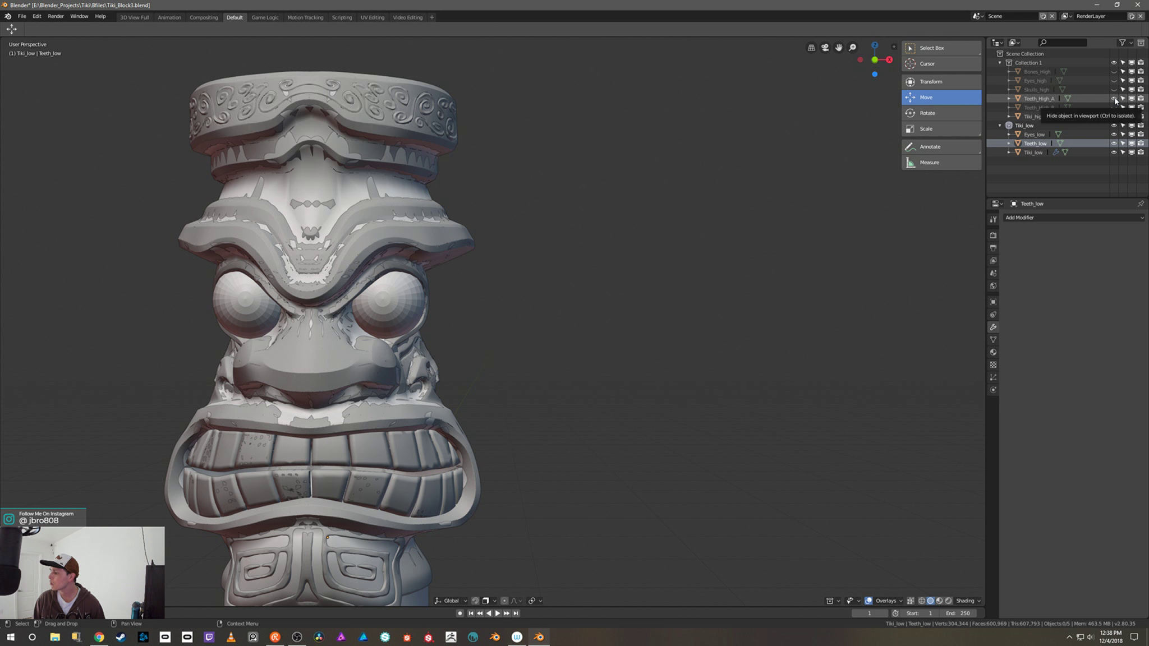
click(1114, 98)
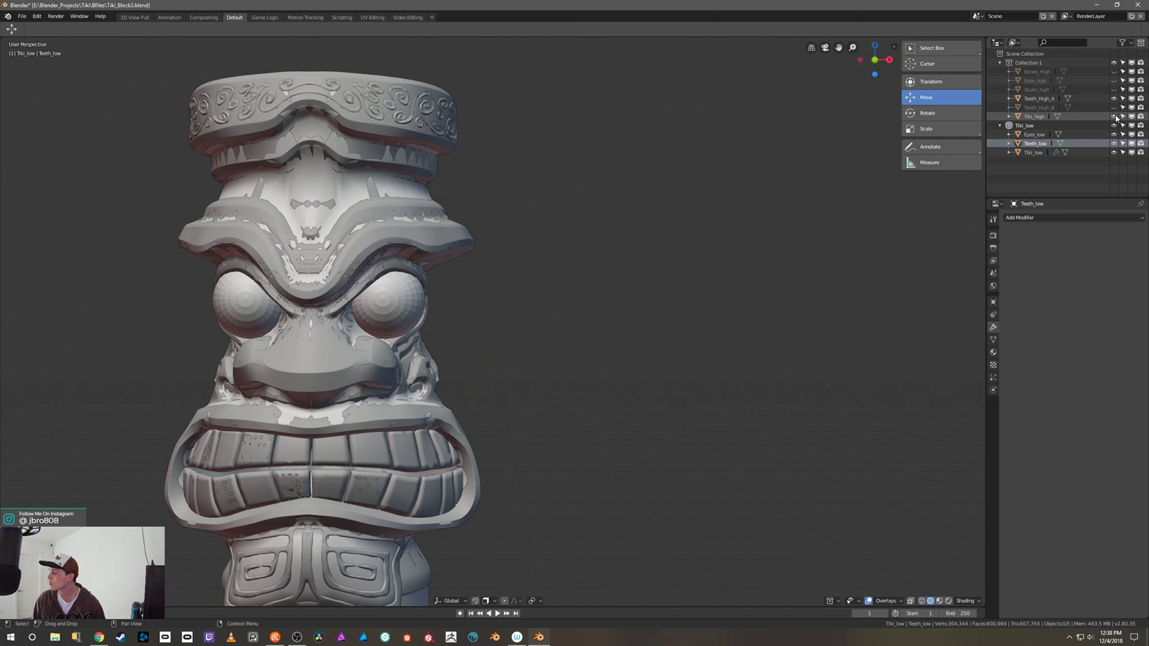
click(1115, 117)
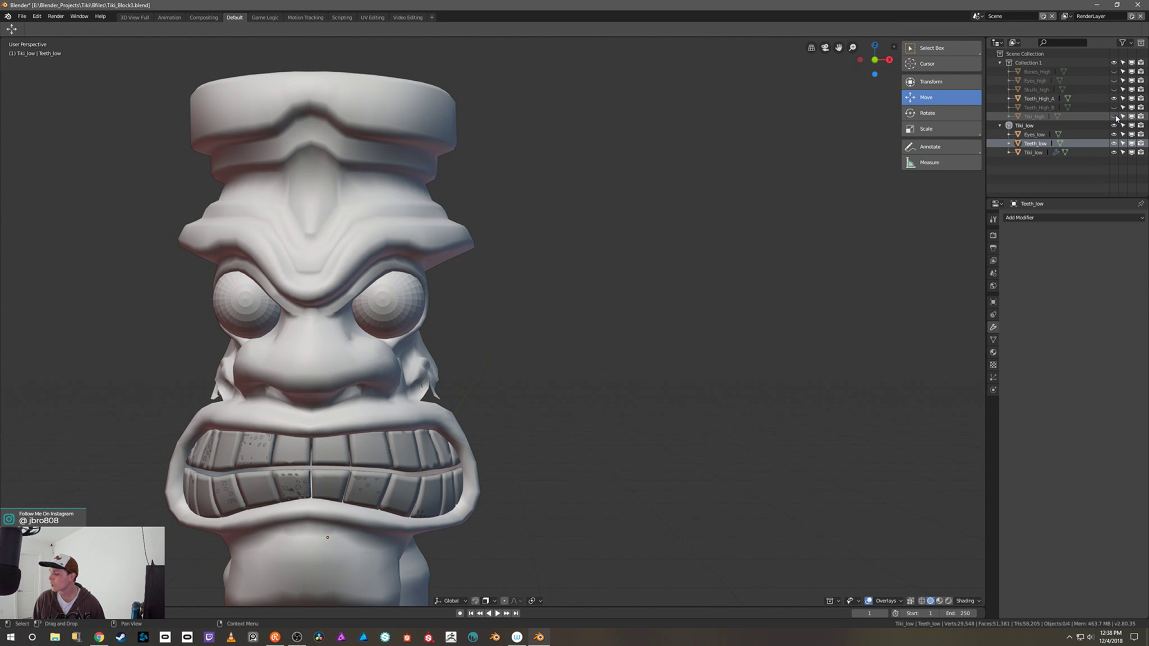
click(1115, 153)
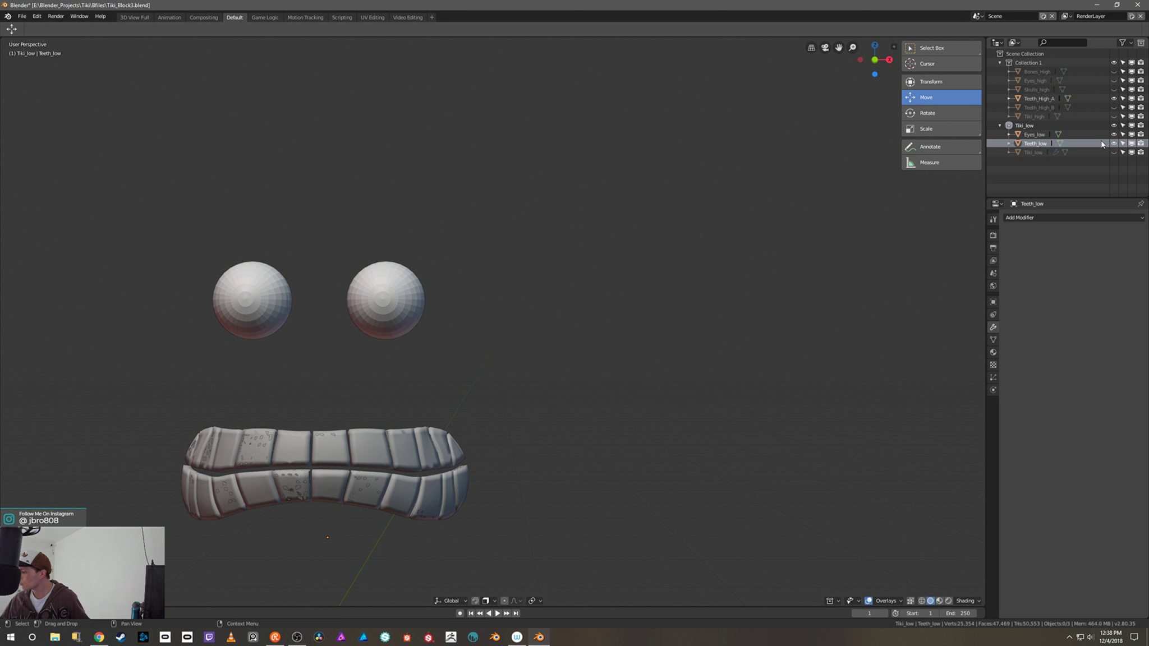
click(1114, 135)
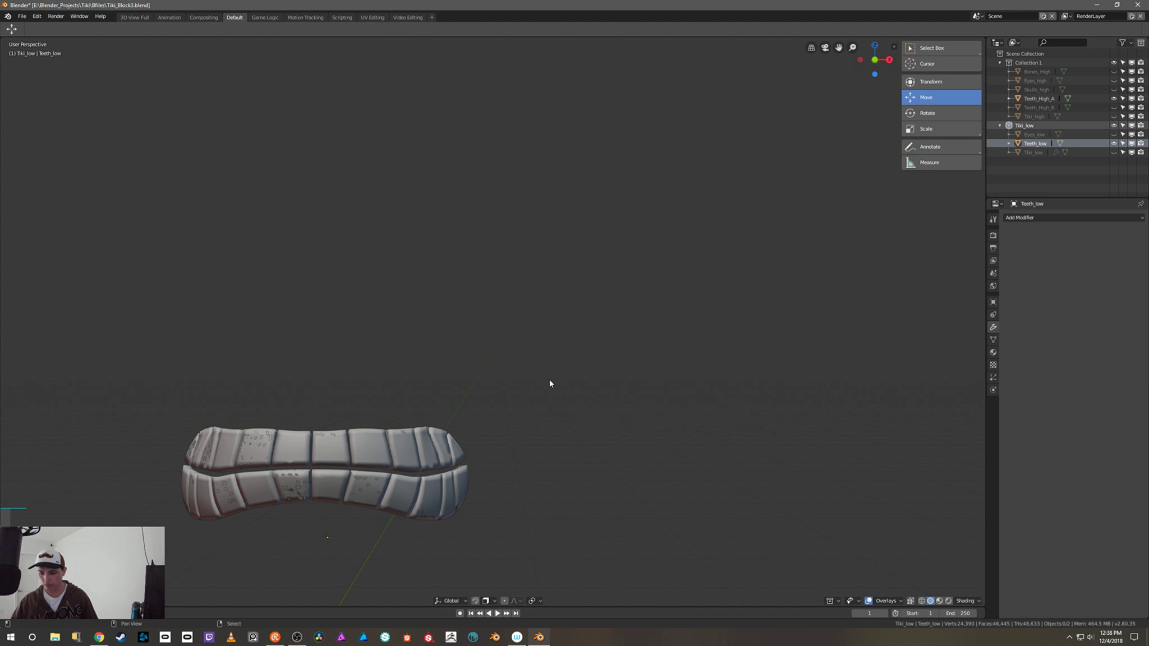
Step: Select the Teeth_low object, enter Edit Mode and deselect all of its geometry
middle_drag(550, 384, 545, 360)
click(378, 308)
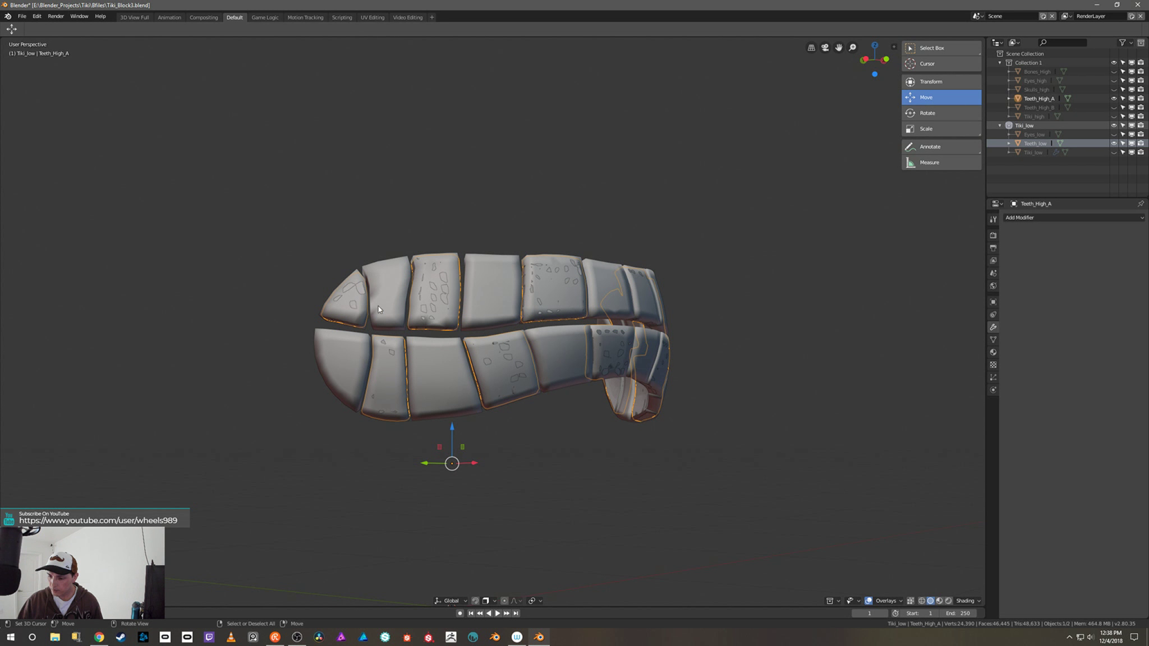
middle_drag(516, 433, 509, 451)
click(473, 303)
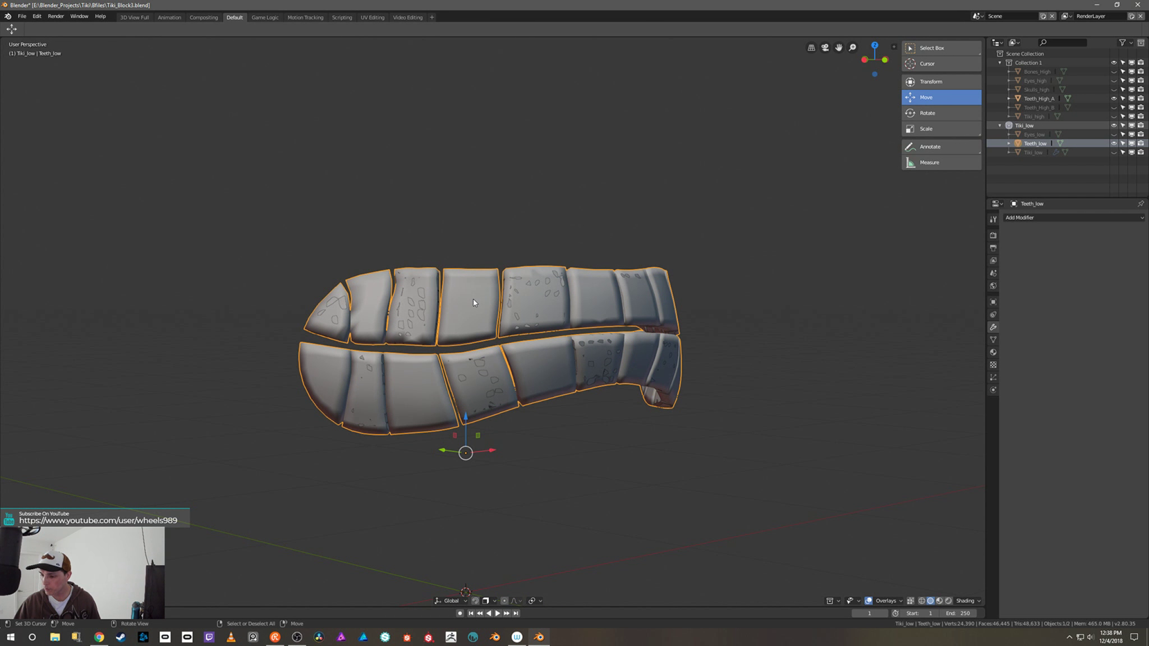
key(Tab)
middle_drag(517, 308, 488, 349)
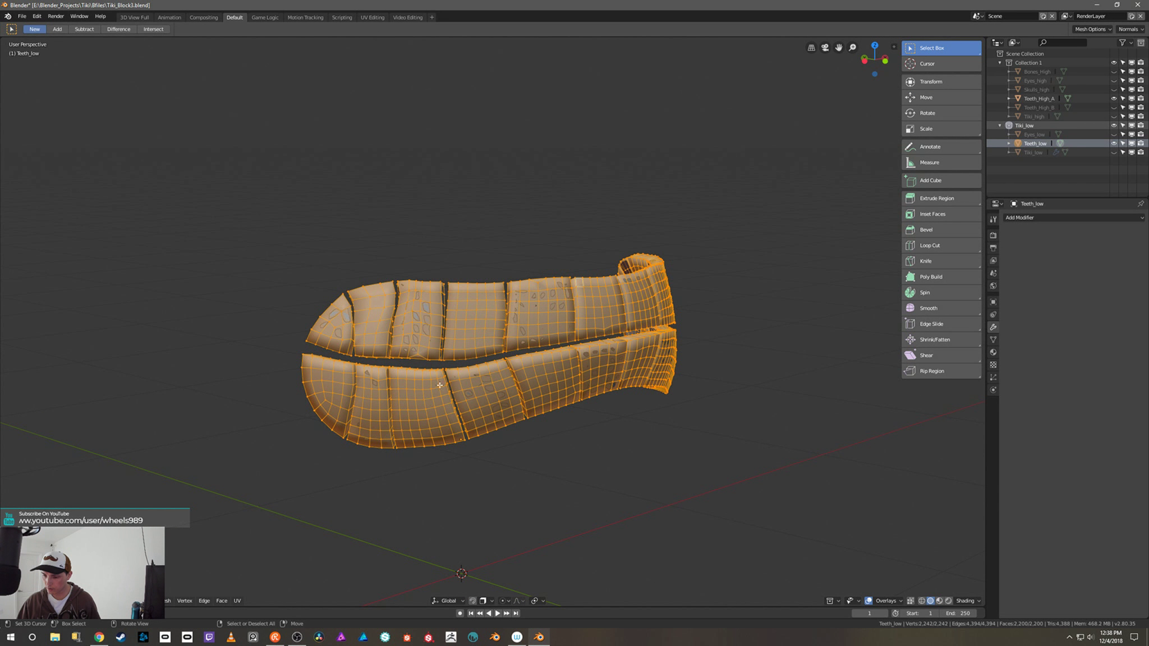
key(alt+a)
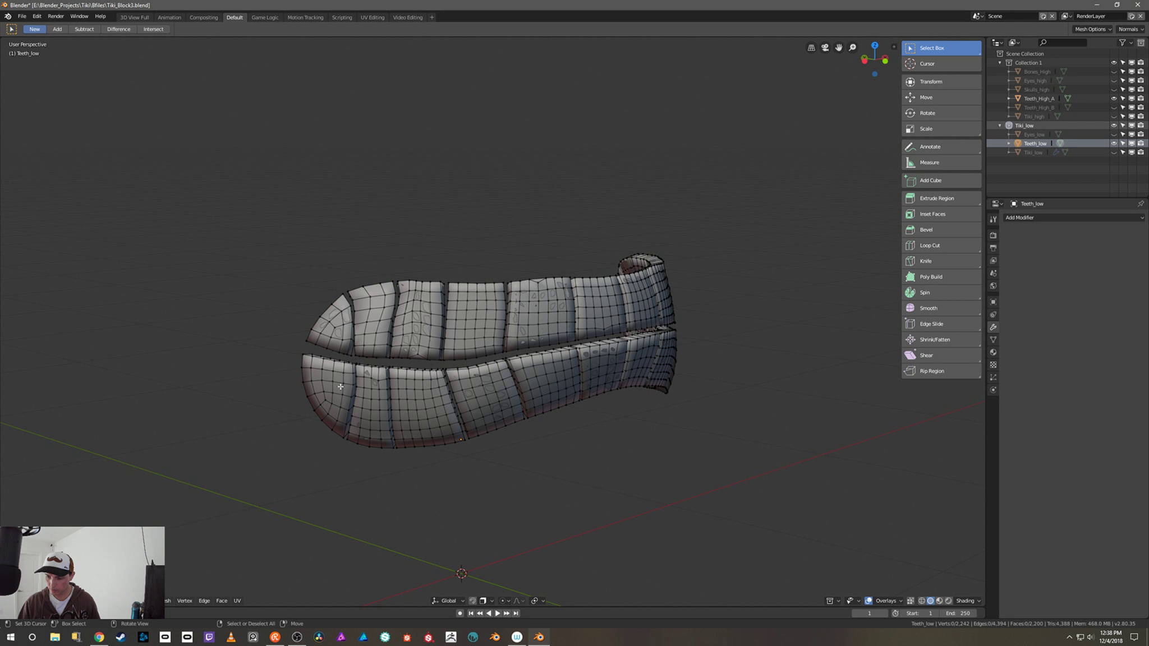
Step: Separate every other tooth of both rows, in a checkered pattern, into a new object and hide that object
key(l)
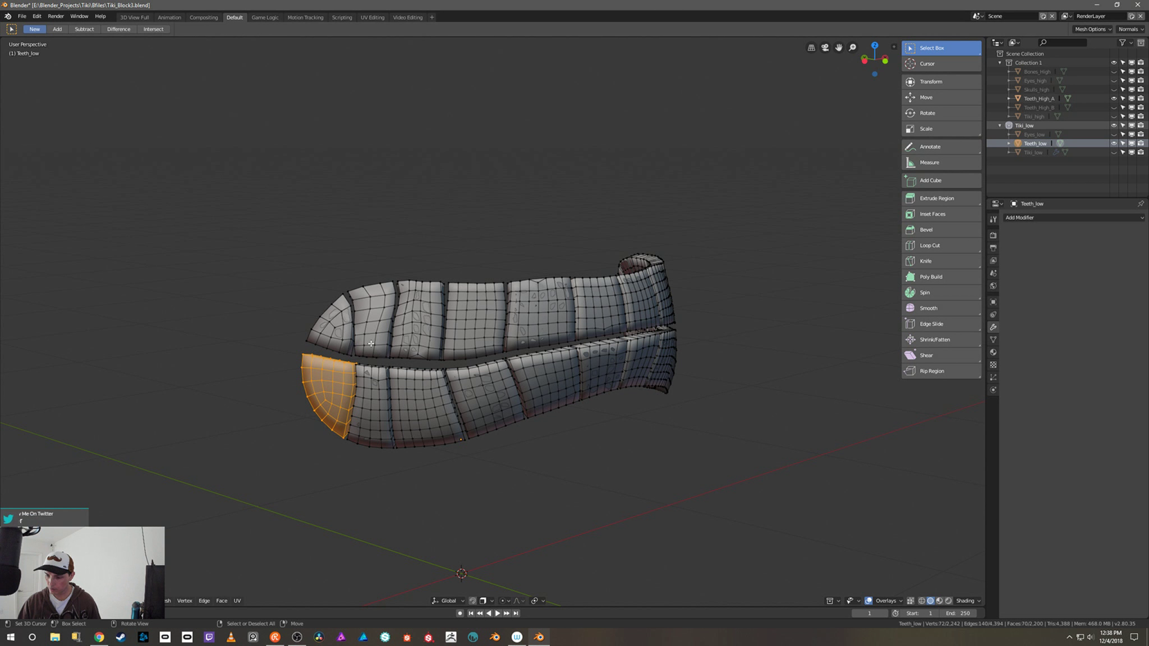
key(l)
key(l)
key(l)
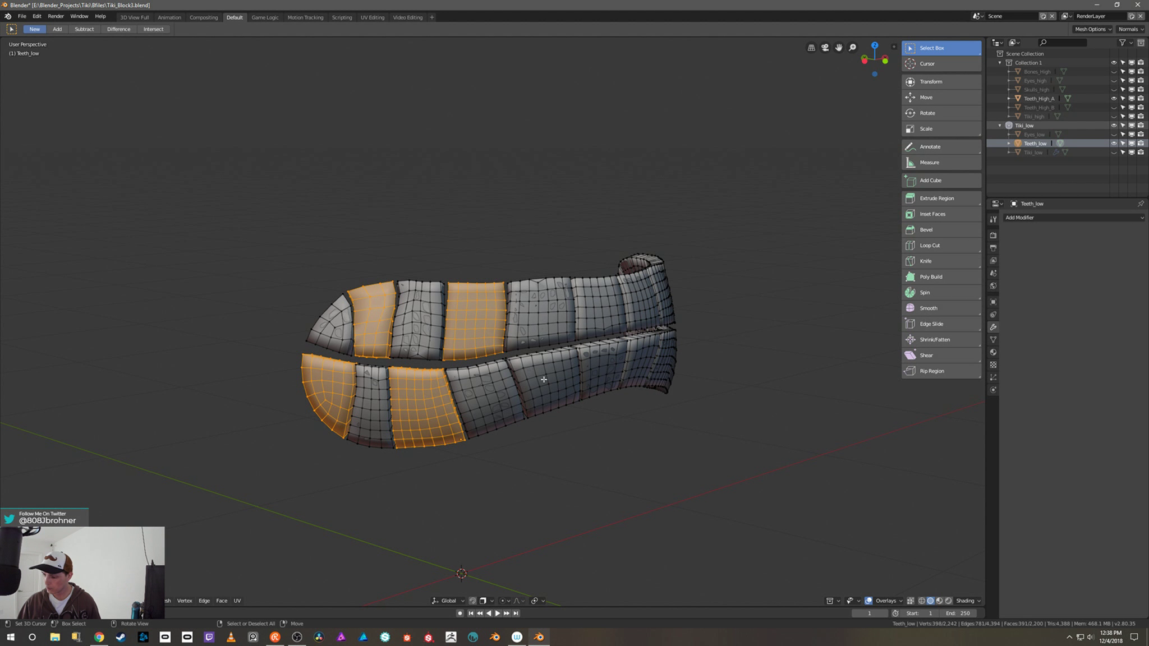
key(l)
middle_drag(544, 379, 594, 329)
key(l)
middle_drag(651, 441, 579, 364)
key(l)
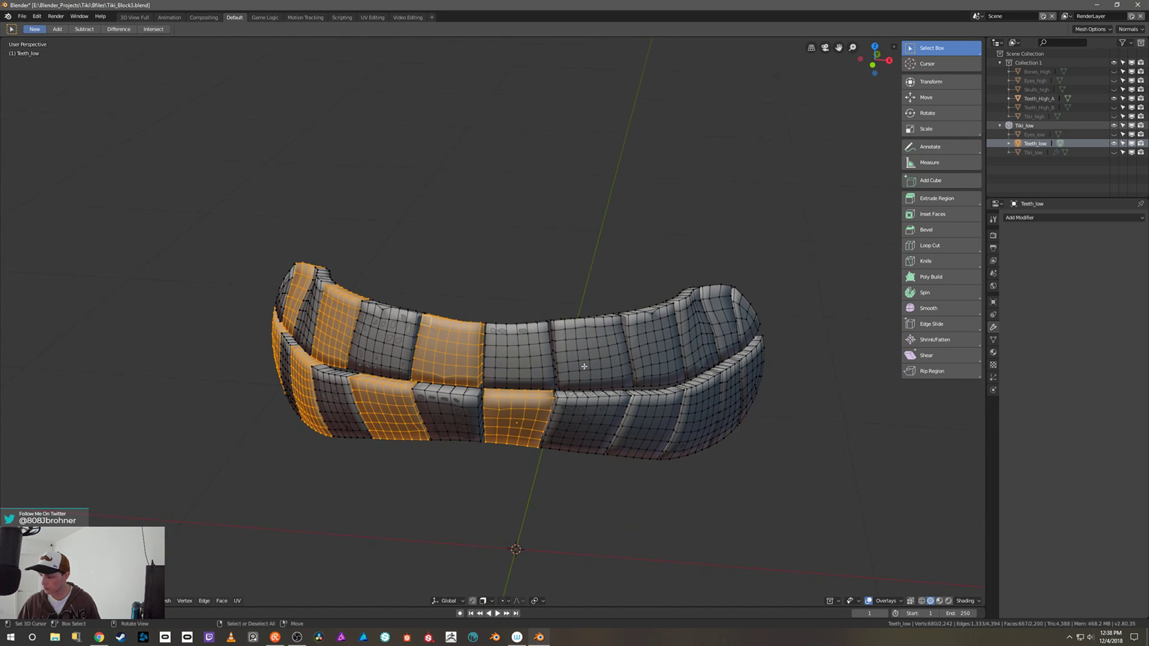
key(l)
key(l)
middle_drag(634, 455, 600, 464)
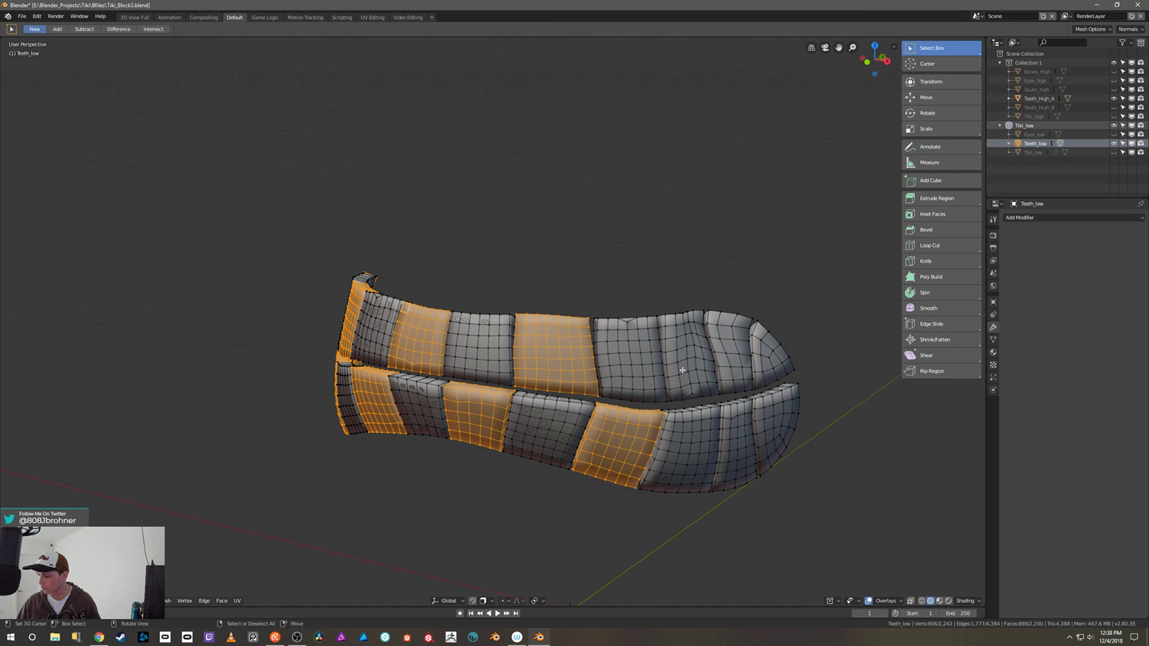
middle_drag(683, 370, 688, 420)
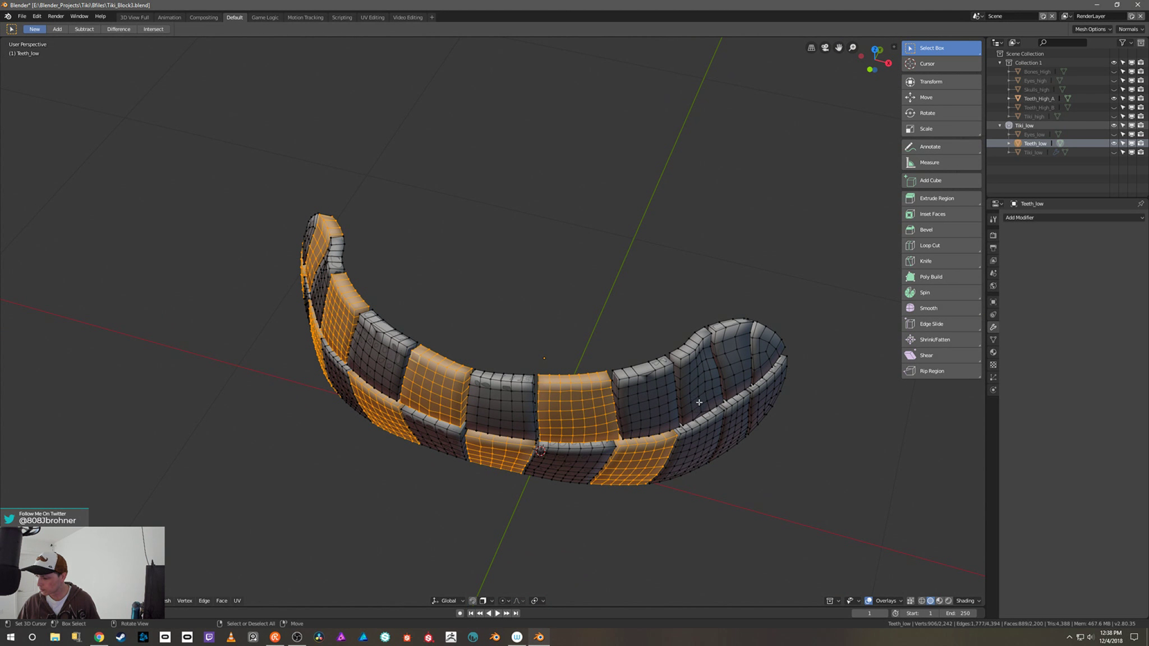
key(l)
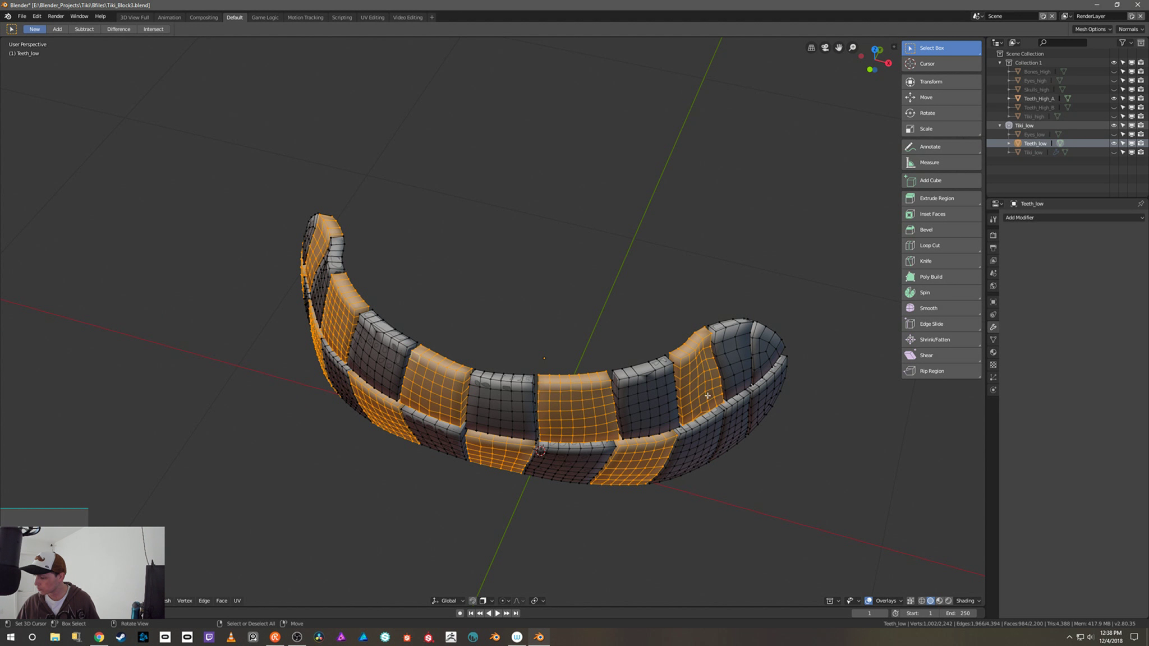
middle_drag(703, 374, 683, 371)
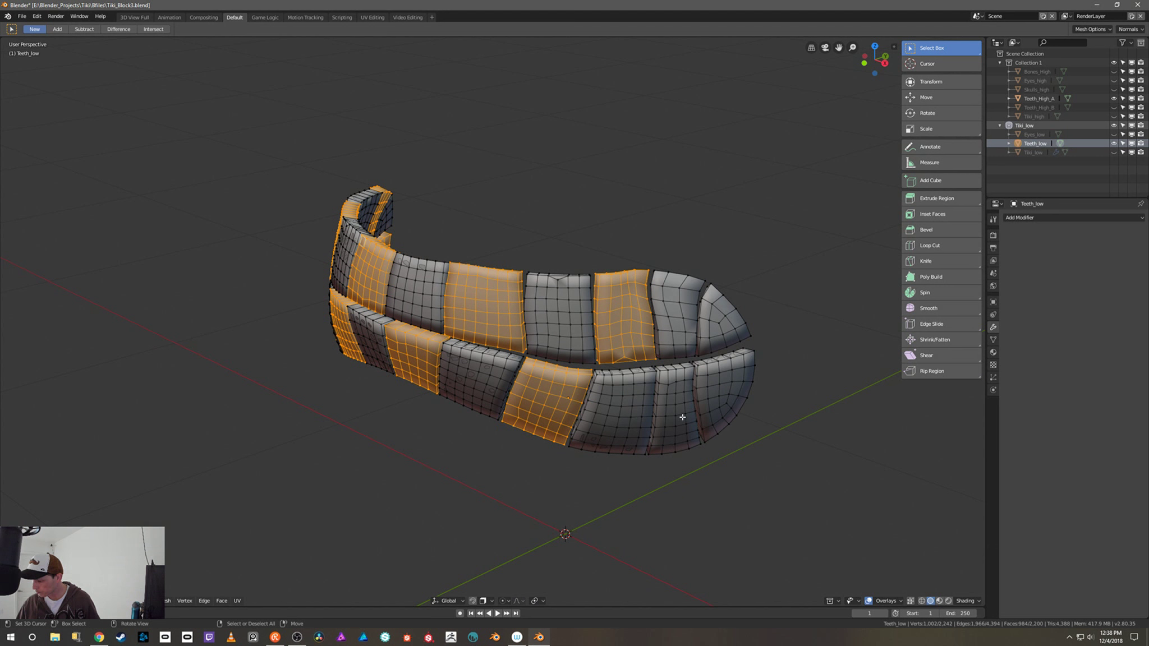
middle_drag(682, 417, 673, 393)
key(l)
key(l)
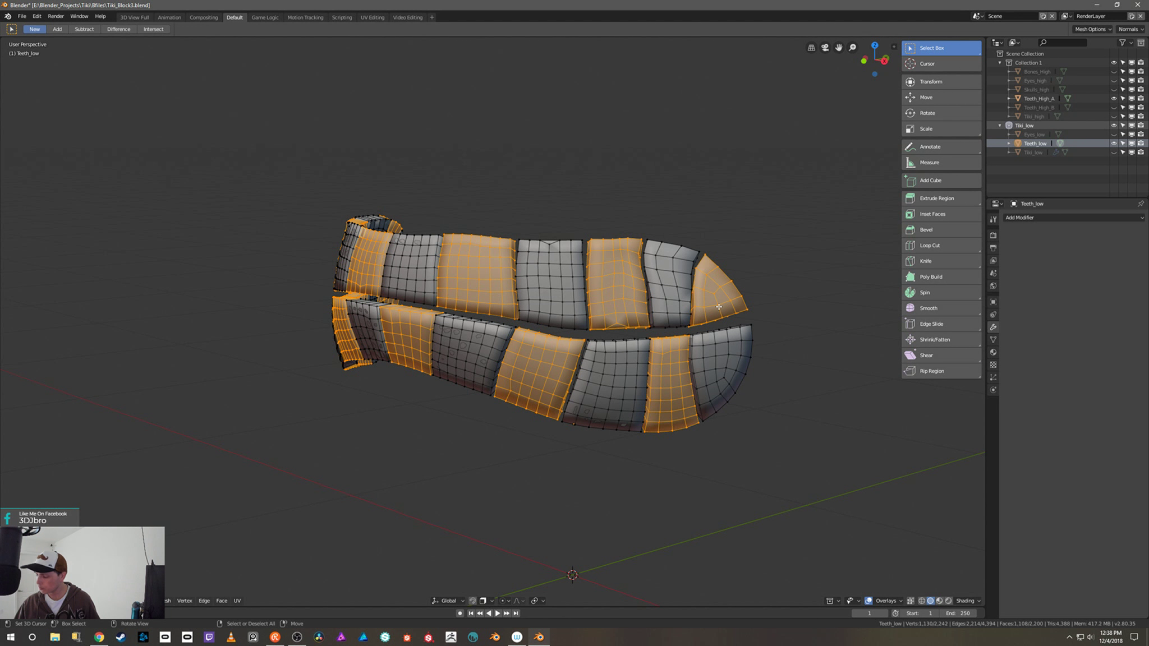
key(p)
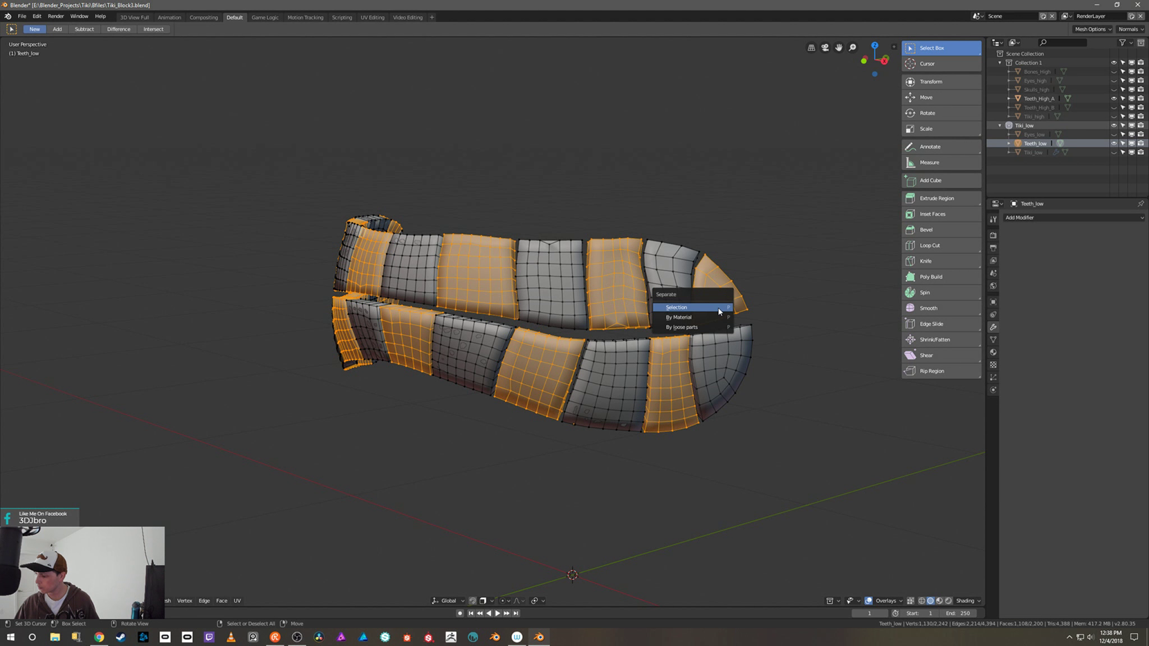
click(677, 307)
middle_drag(708, 314, 732, 314)
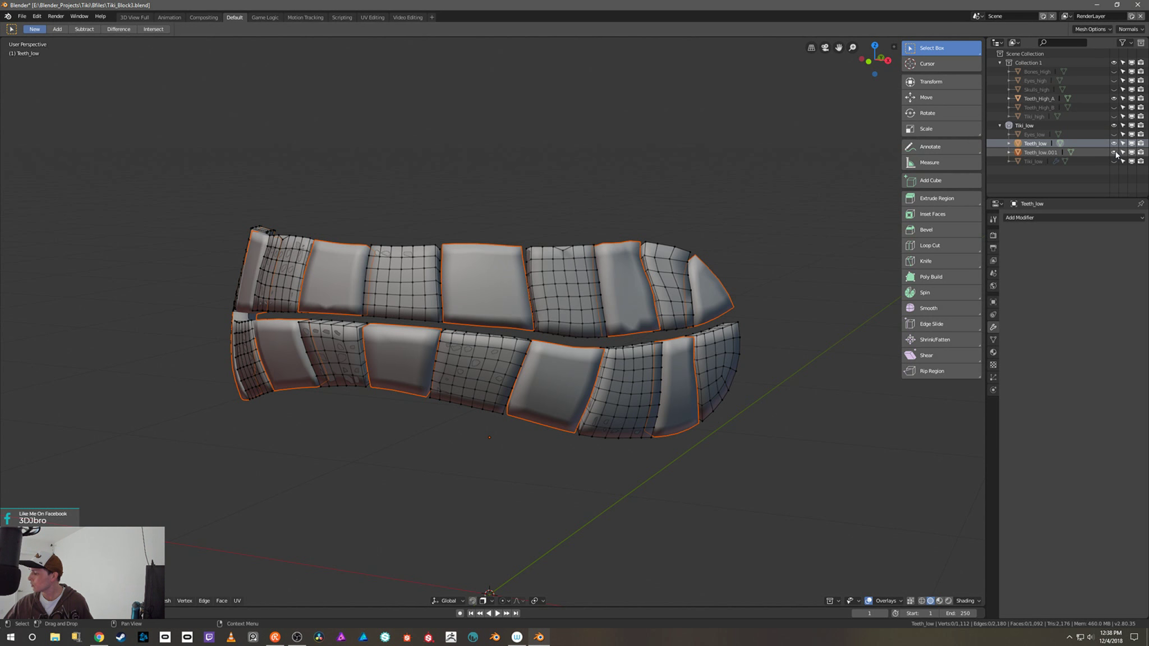
click(1114, 152)
Step: Cut a new edge at the middle of one upper tooth's top inner side and dissolve the leftover triangle edges
middle_drag(746, 334, 534, 341)
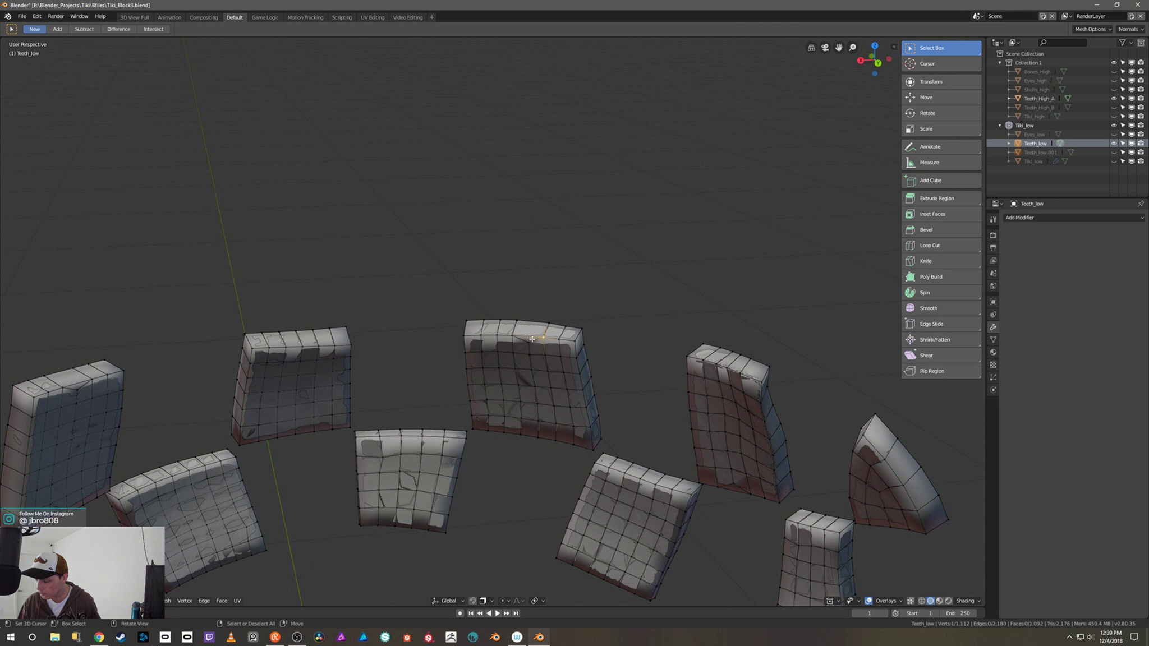
key(ctrl+r)
click(530, 336)
click(529, 336)
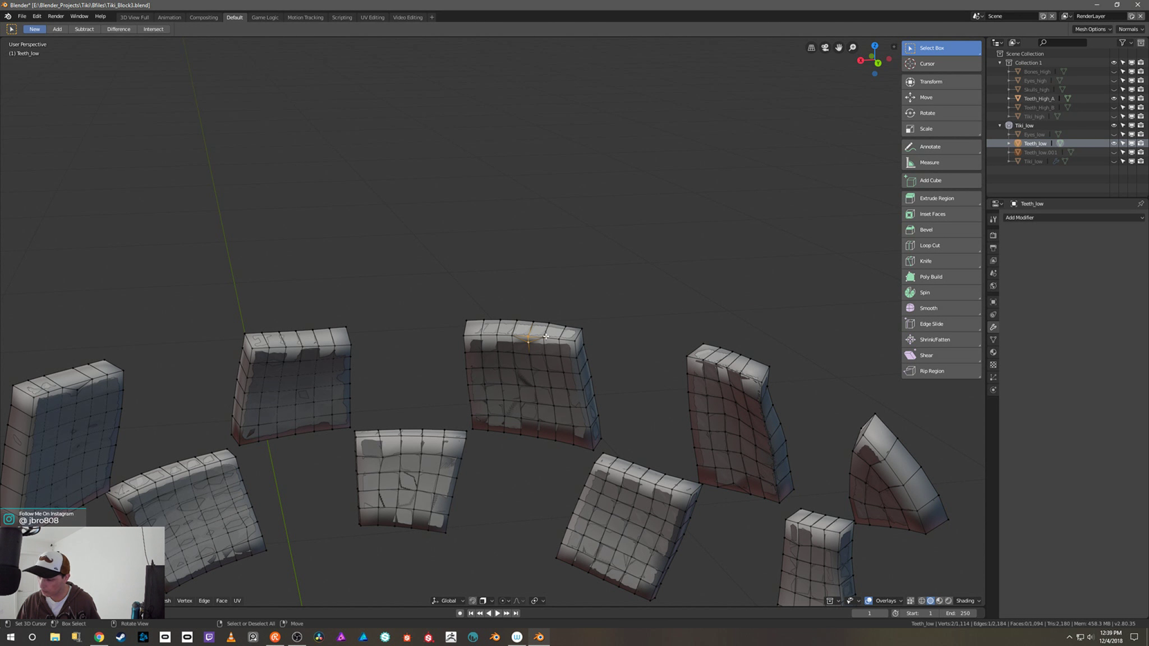
mouse_move(546, 336)
middle_down()
mouse_move(675, 321)
mouse_move(562, 343)
middle_up()
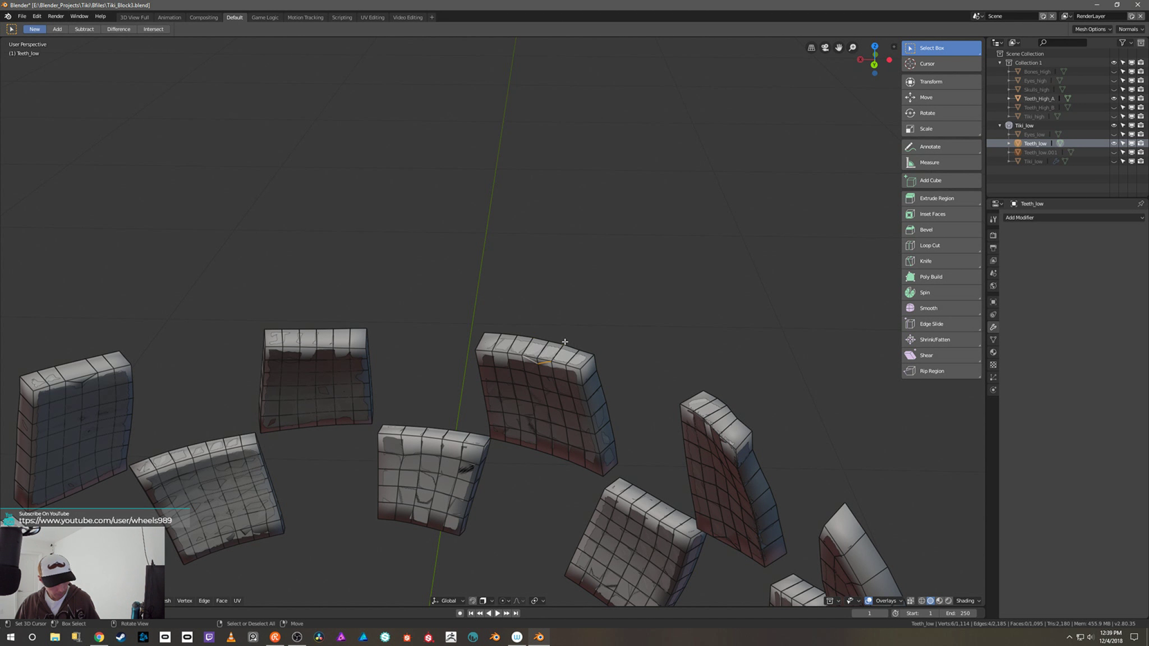
key(x)
click(559, 384)
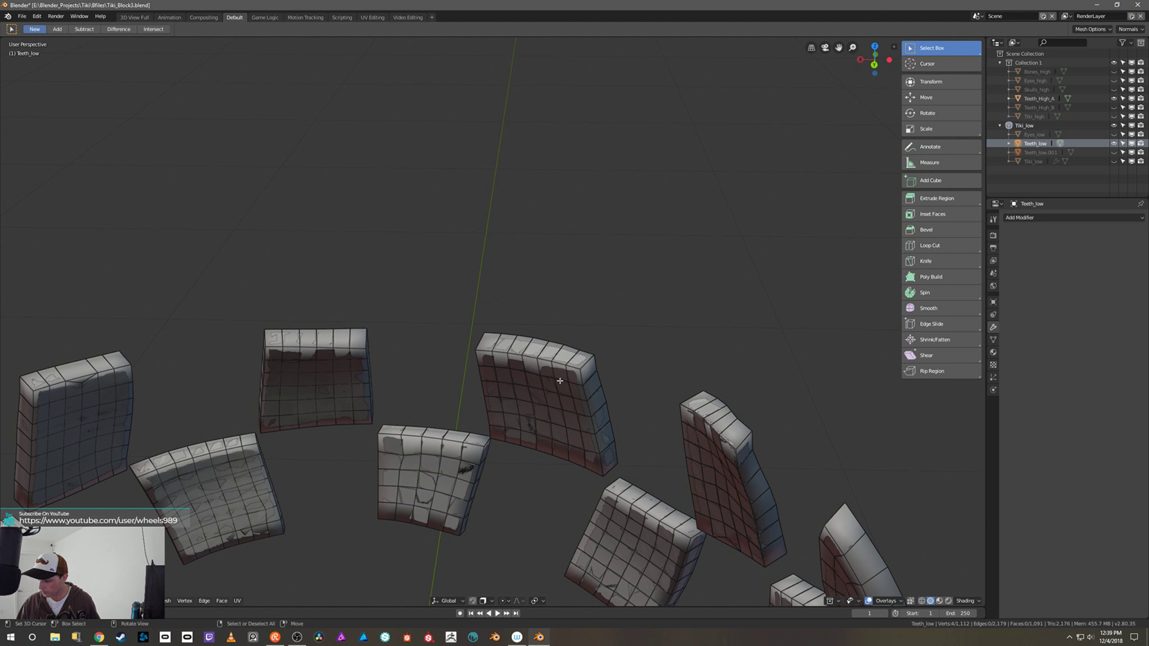
Step: Knife a new edge across the top face of the matching upper tooth on the opposite side and connect the vertices below it
shift+middle_drag(616, 345, 651, 315)
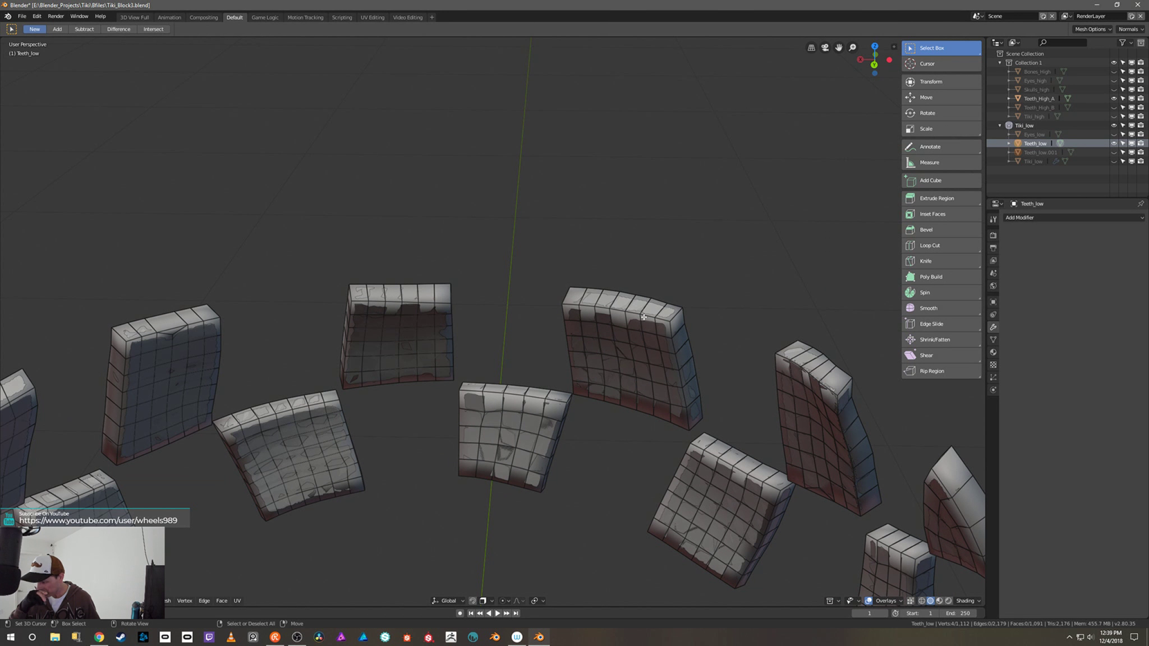
shift+middle_drag(526, 387, 677, 362)
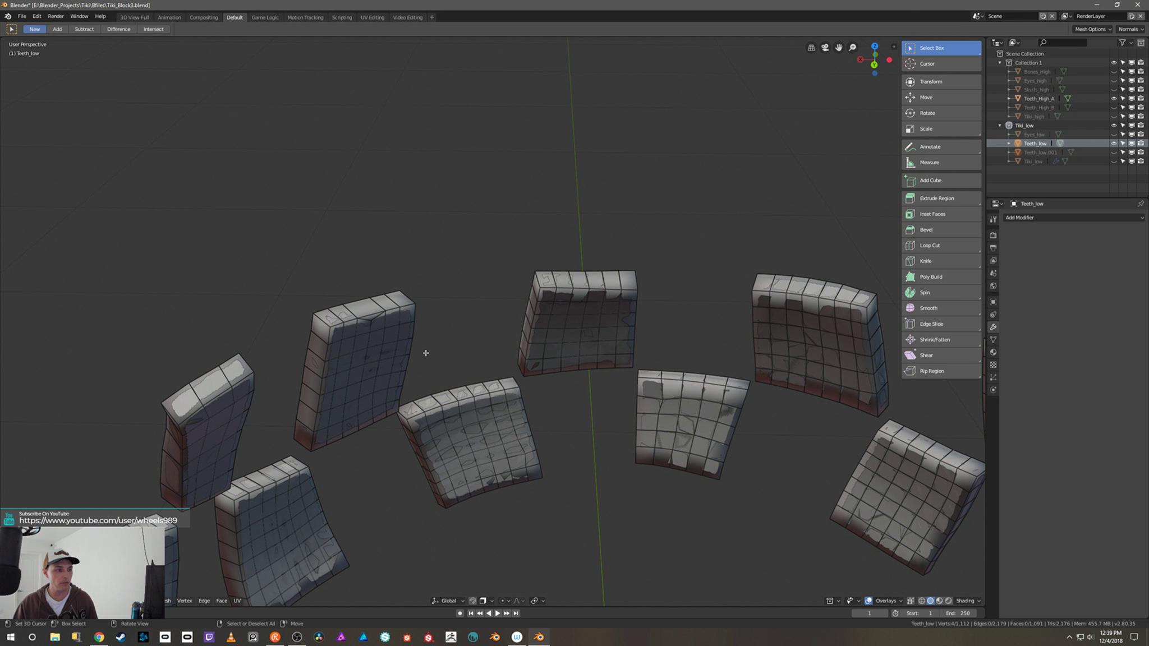
middle_drag(431, 359, 399, 316)
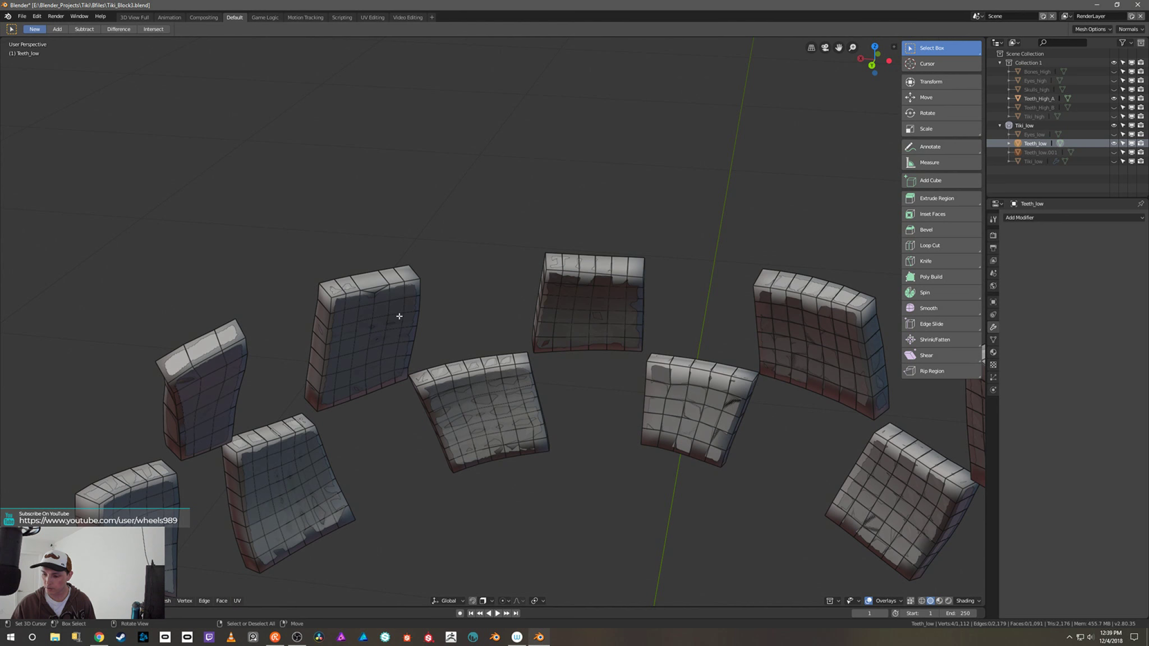
key(k)
click(365, 274)
click(375, 283)
key(Return)
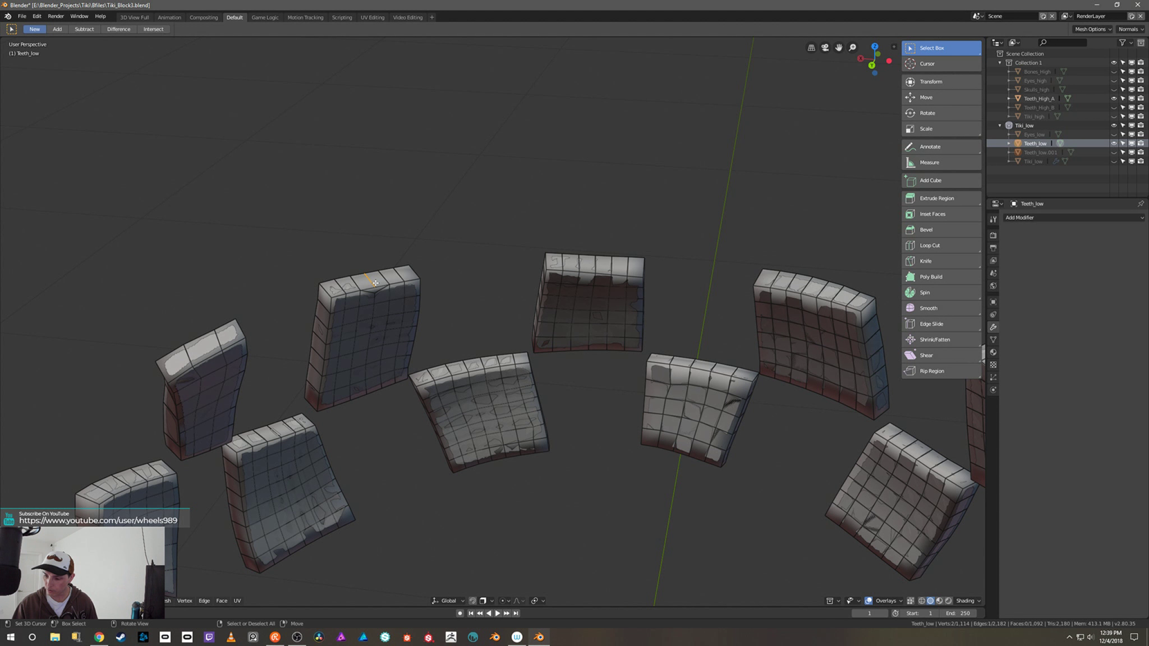
key(1)
shift+click(376, 290)
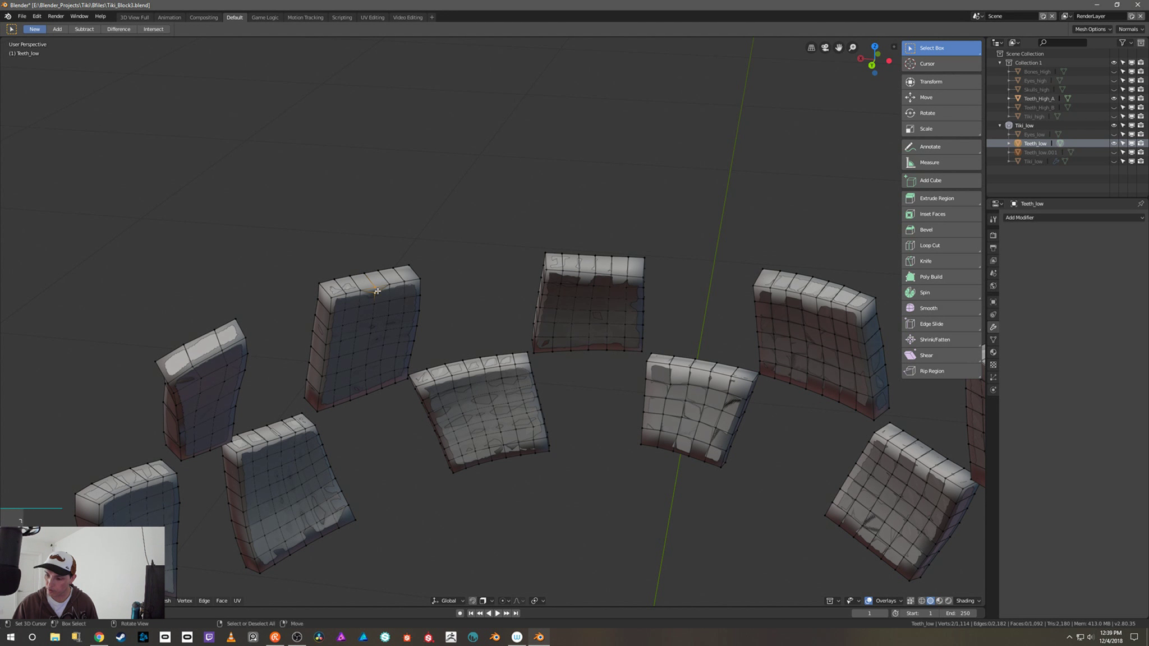
mouse_move(376, 290)
middle_down()
mouse_move(477, 298)
mouse_move(432, 311)
mouse_move(394, 289)
mouse_move(409, 289)
mouse_move(402, 303)
mouse_move(433, 294)
mouse_move(357, 278)
mouse_move(391, 295)
middle_up()
shift+click(379, 288)
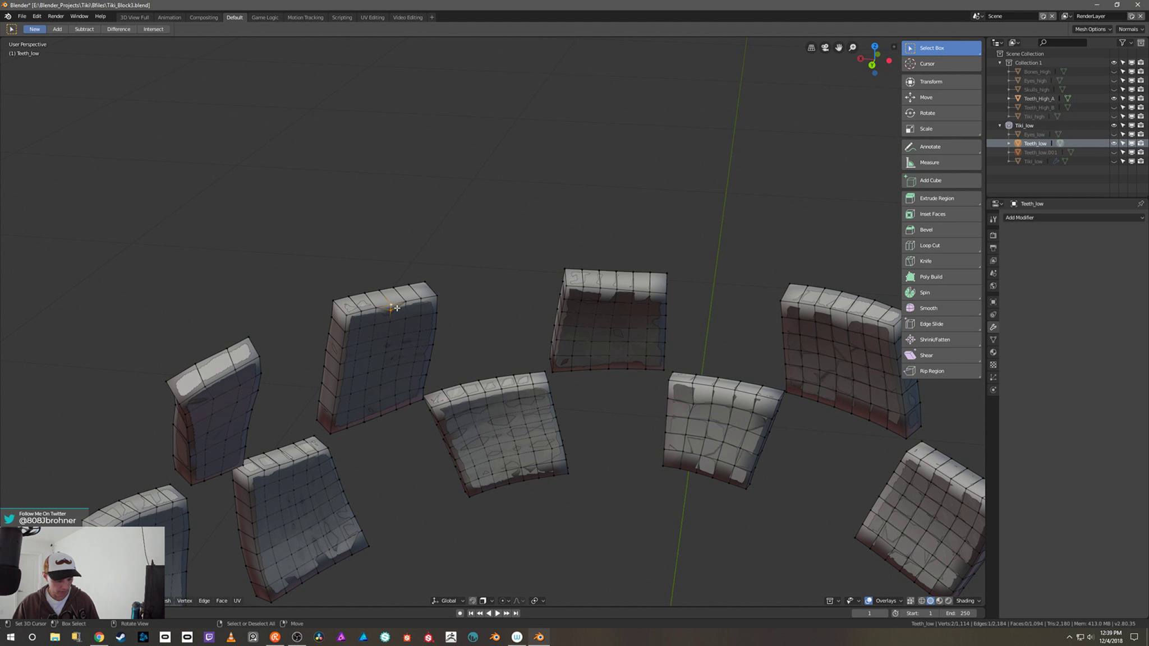
Step: Select the leftover triangle edges along that tooth's top front side and dissolve them
key(2)
middle_drag(384, 308, 493, 303)
shift+click(400, 297)
shift+click(412, 297)
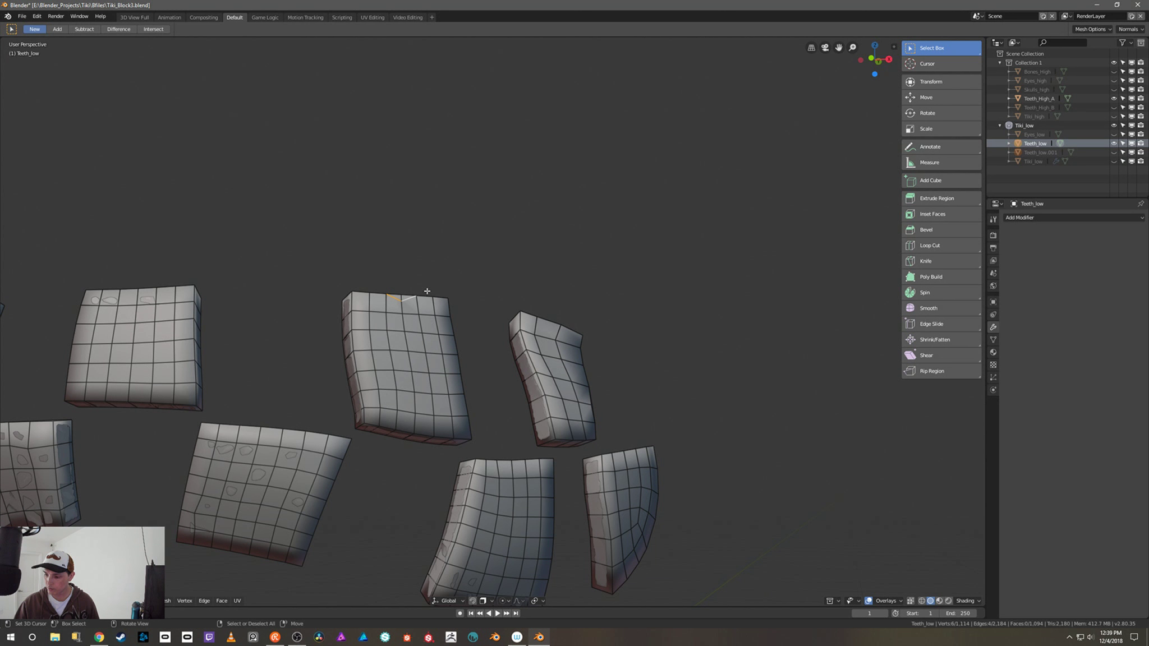
key(x)
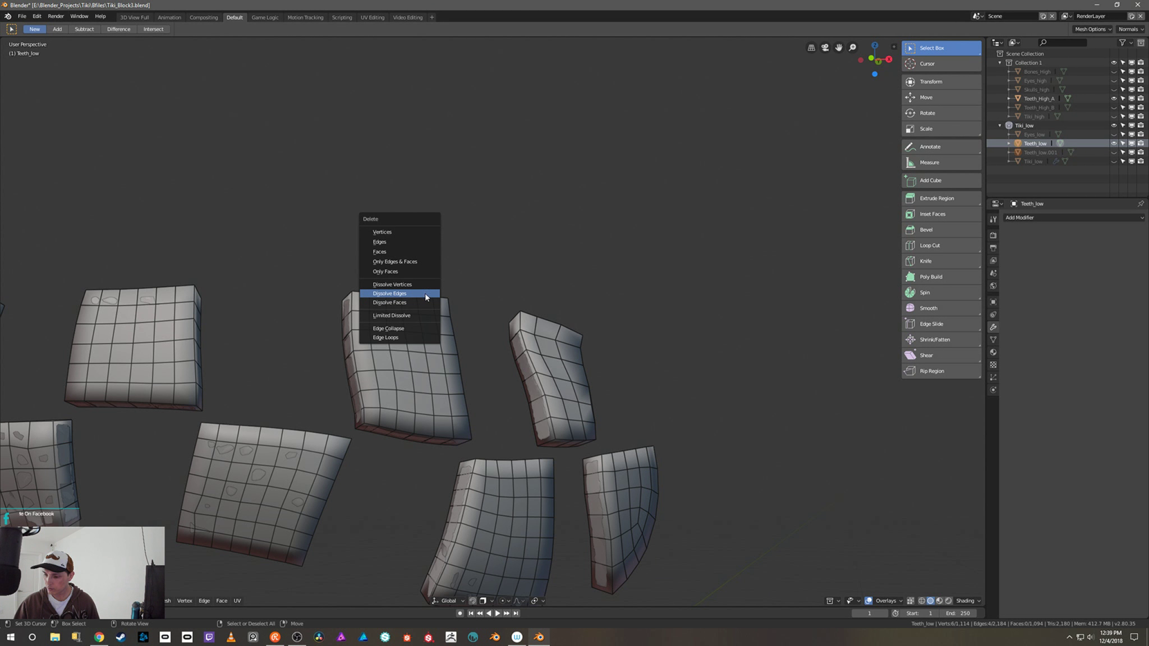
click(426, 294)
scroll(467, 279, down, 5)
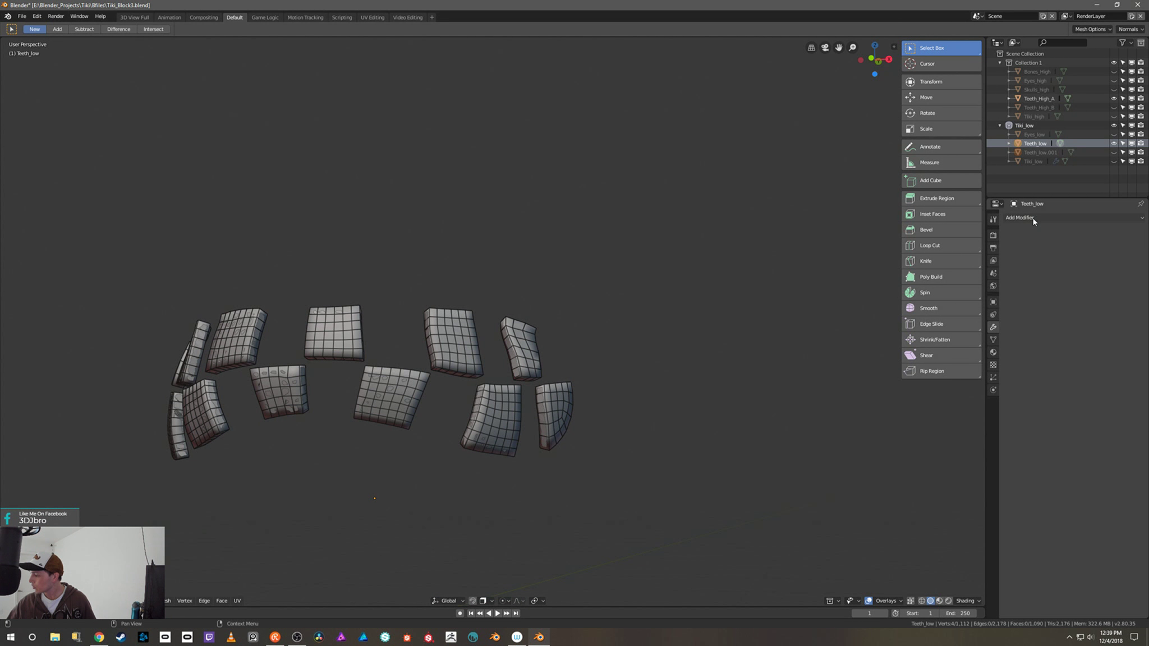
Step: Add a Shrinkwrap modifier to Teeth_low with Above Surface snap mode, targeting Teeth_High_A, and enable its on-cage display
click(1034, 219)
click(1050, 318)
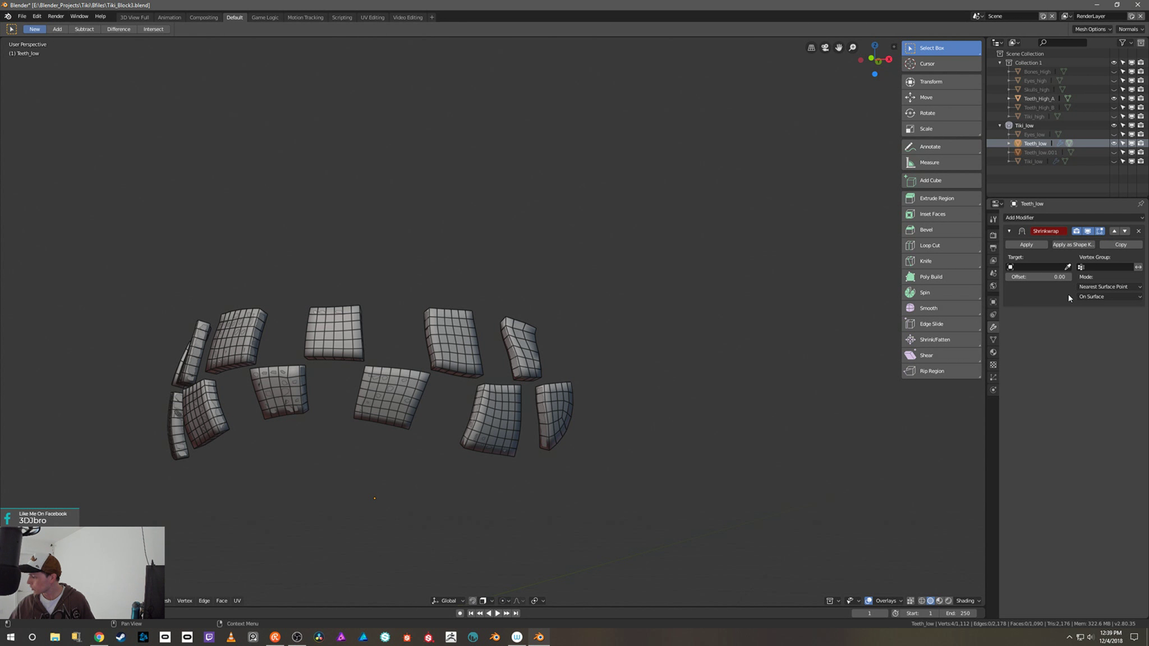
click(1132, 297)
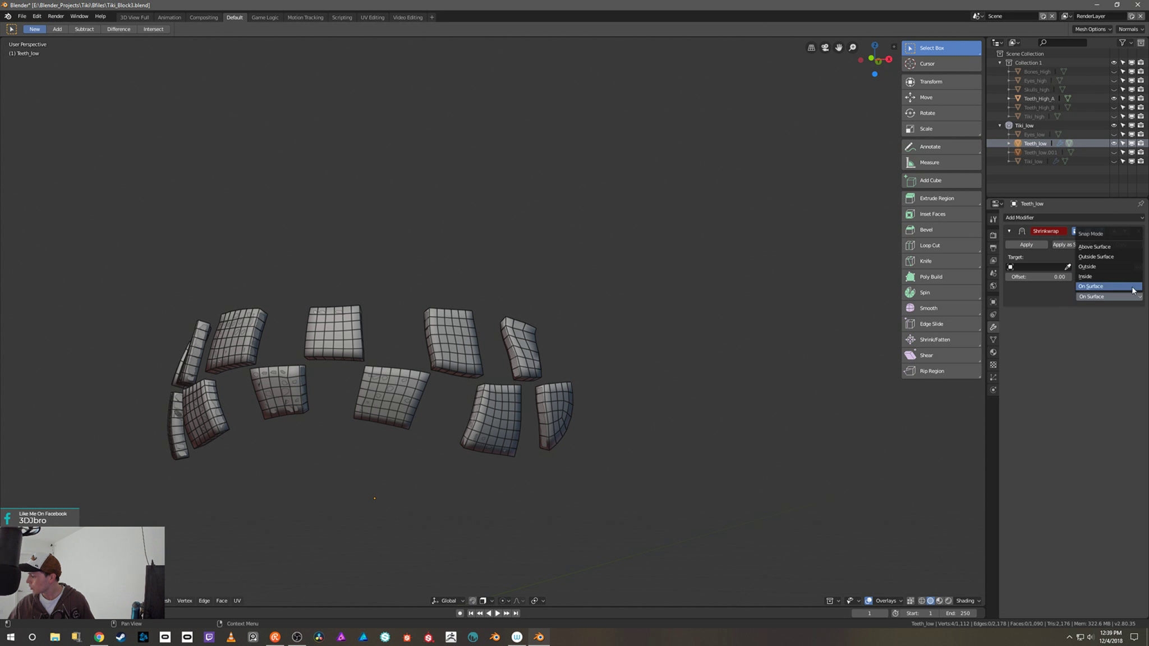
click(1096, 247)
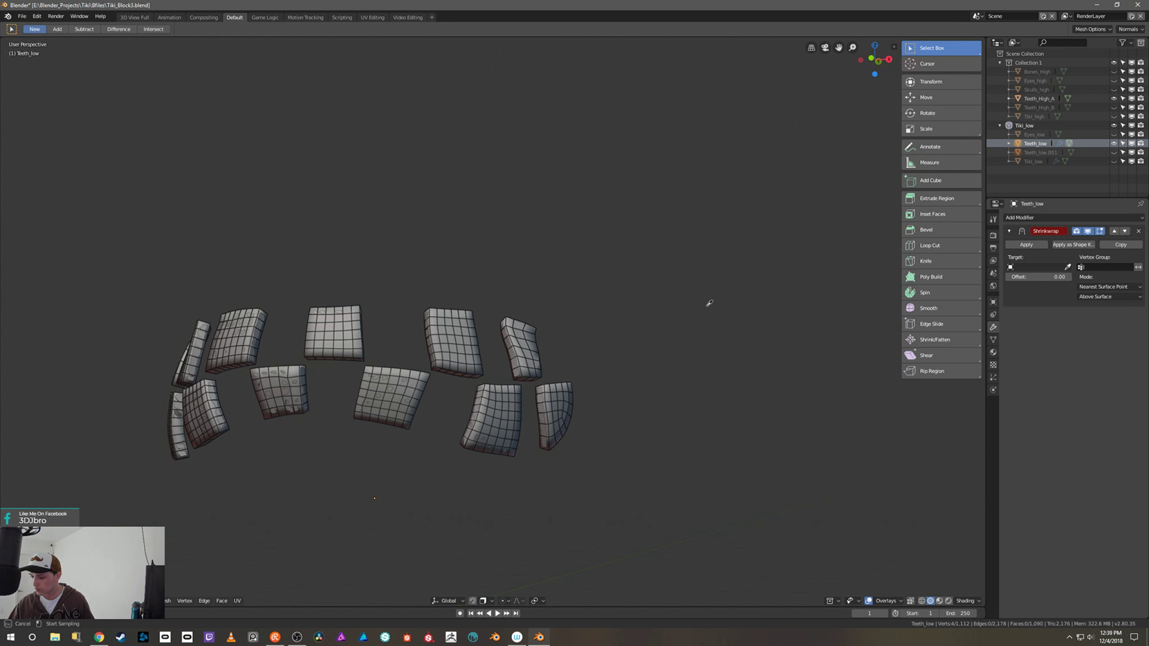
click(516, 326)
middle_drag(543, 325, 612, 337)
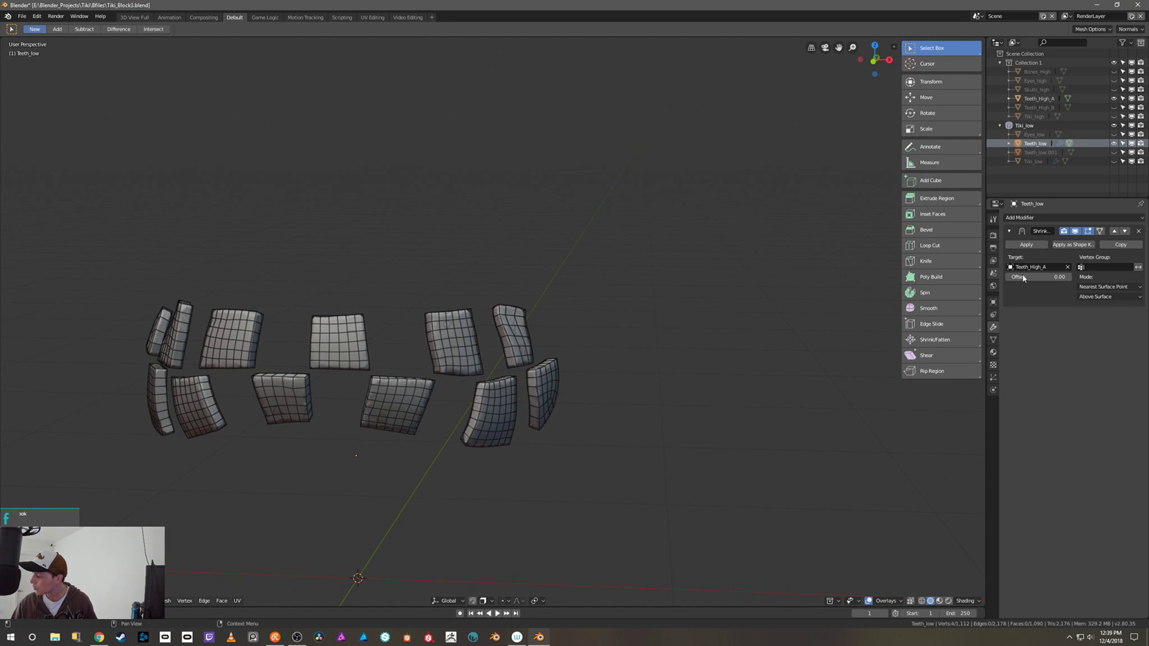
click(1100, 232)
Step: Return to Object Mode and apply the Shrinkwrap modifier on Teeth_low
key(ctrl+Tab)
click(587, 309)
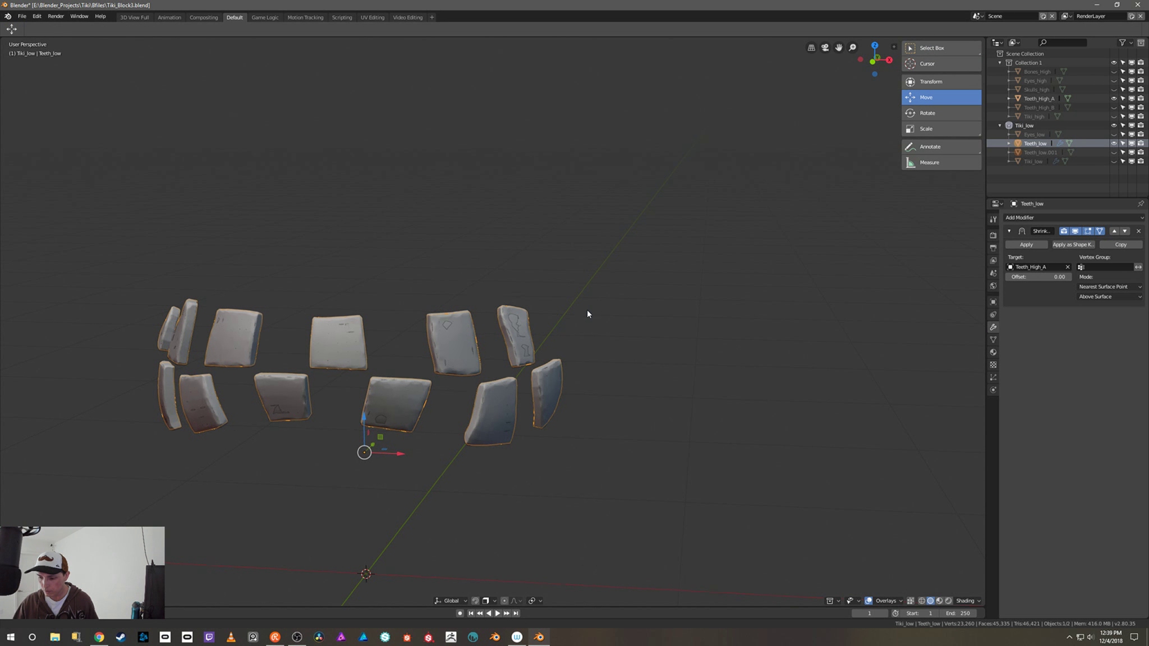
middle_drag(587, 311, 670, 302)
click(1026, 244)
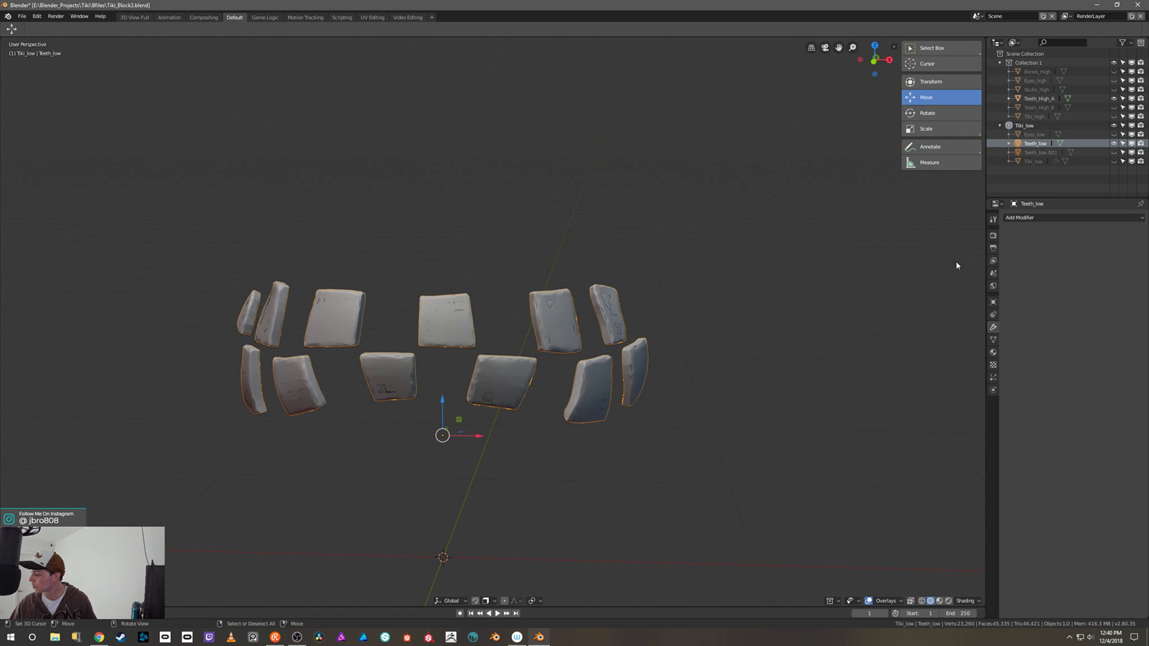
middle_drag(785, 315, 761, 316)
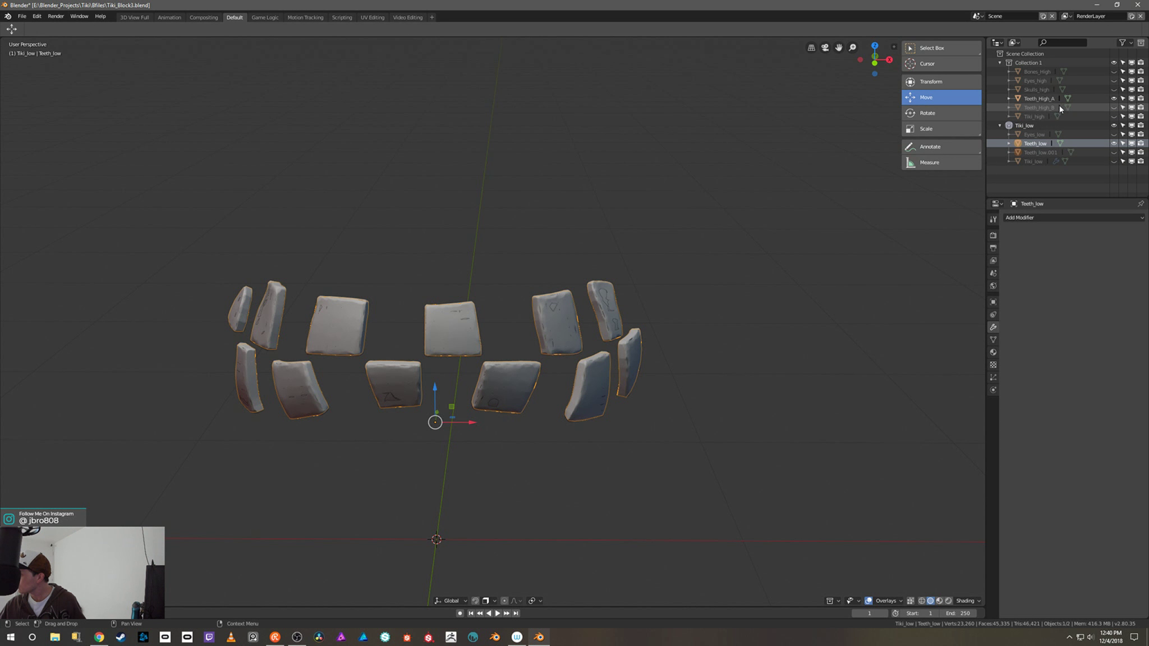
Step: Rename Teeth_low as Teeth_A_low and Teeth_High_A as Teeth_A_high
double_click(1036, 144)
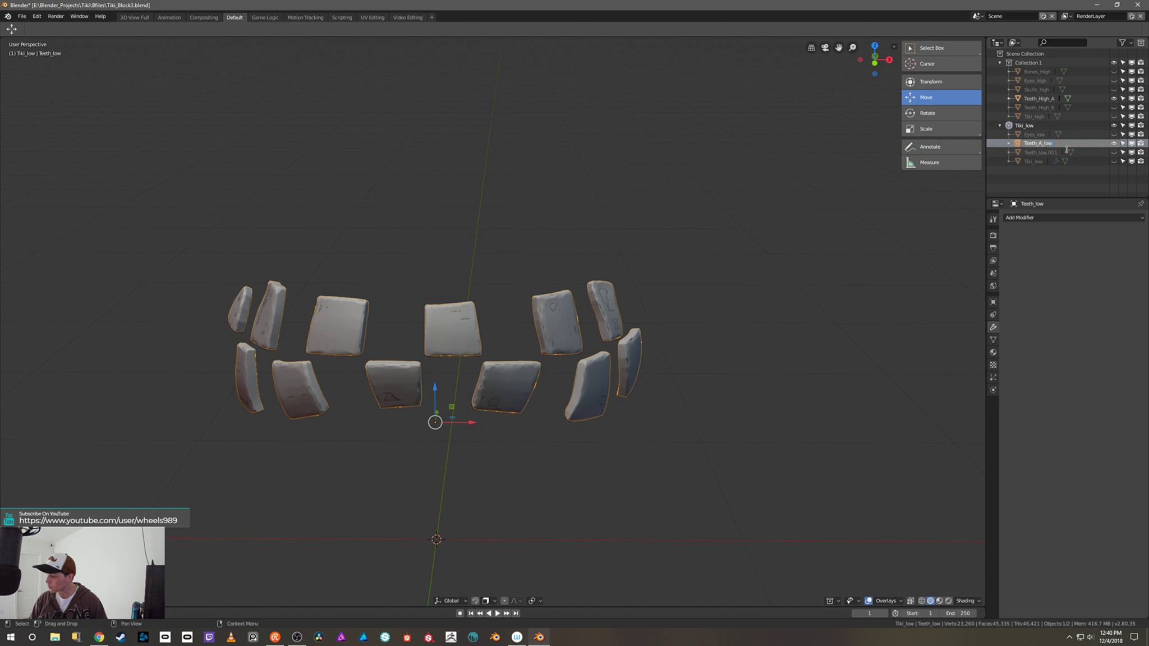
key(Return)
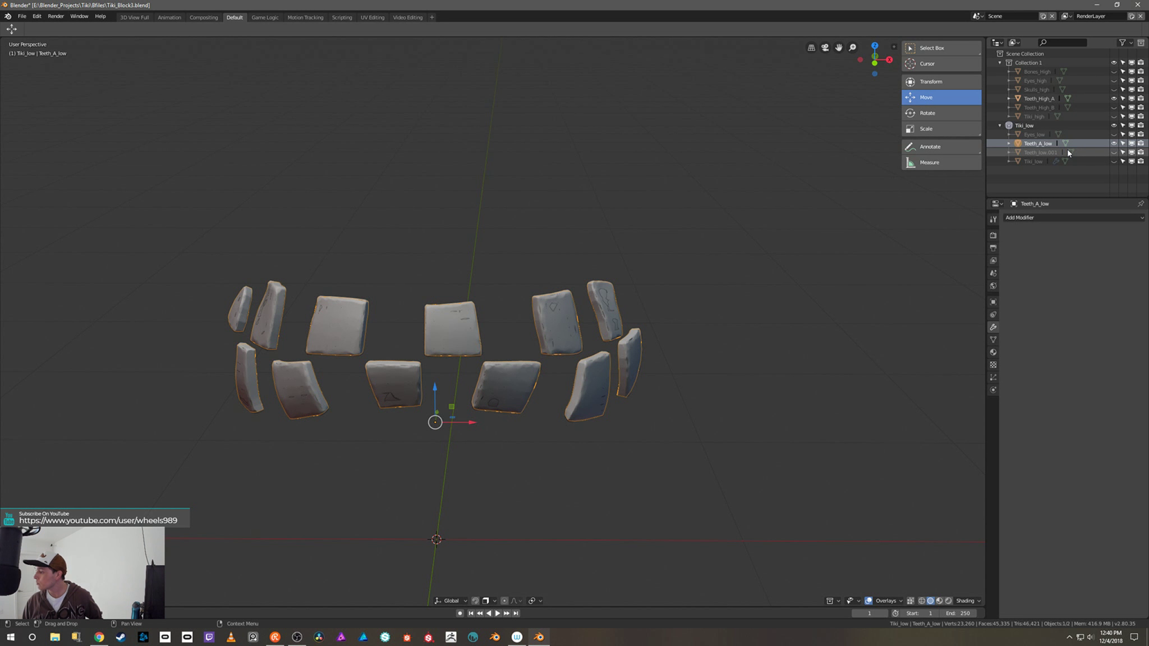
click(1053, 99)
double_click(1055, 101)
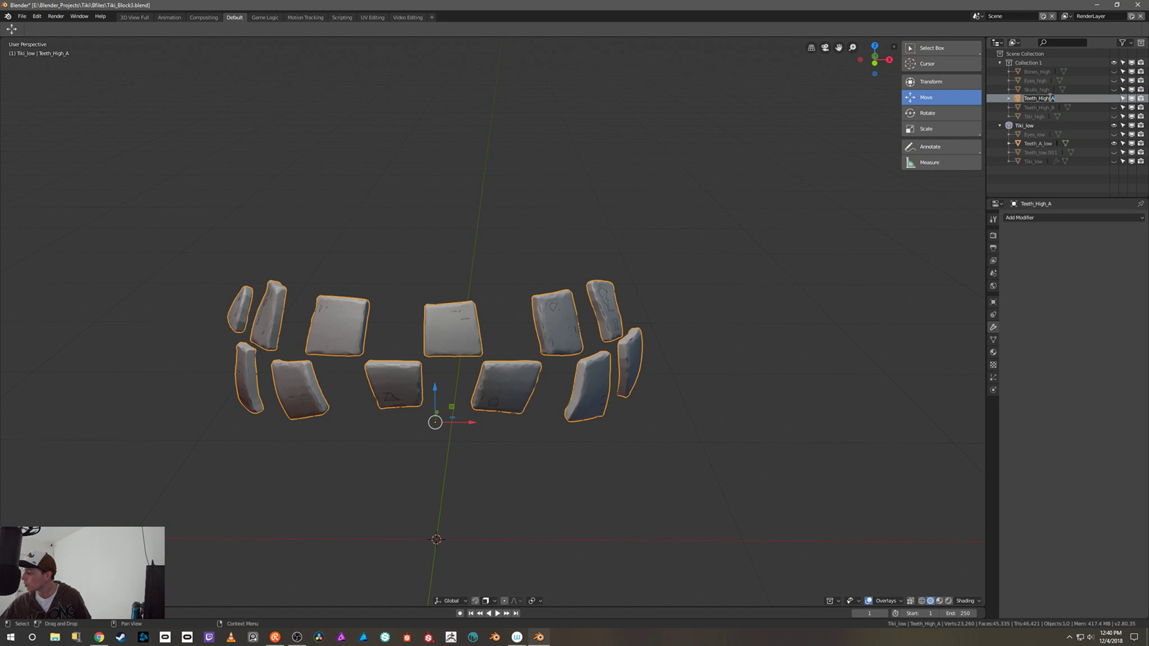
key(Return)
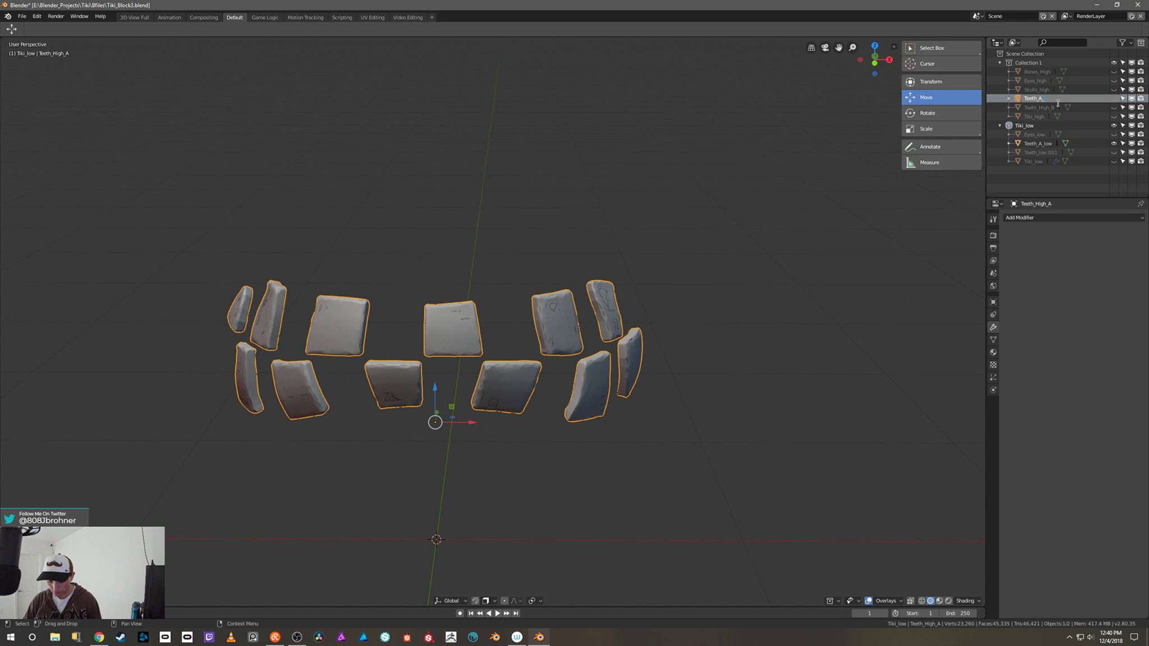
text(hig)
key(Return)
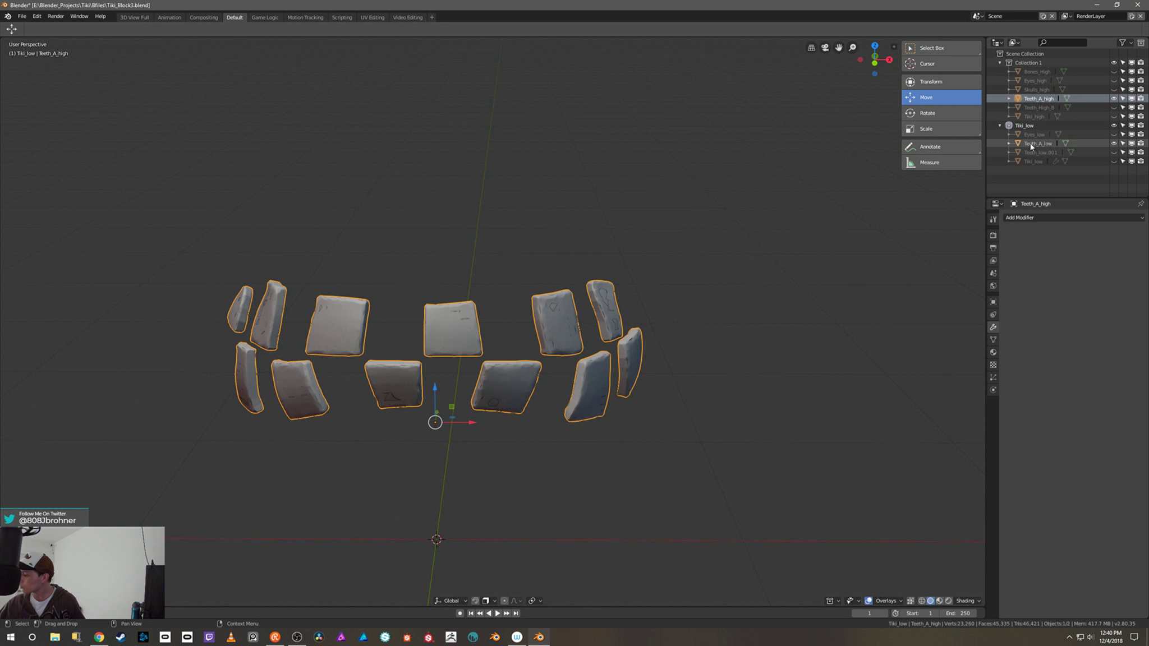
Step: Unhide Teeth_low.001 and Teeth_High_B, and hide Teeth_A_low and Teeth_A_high
click(1047, 152)
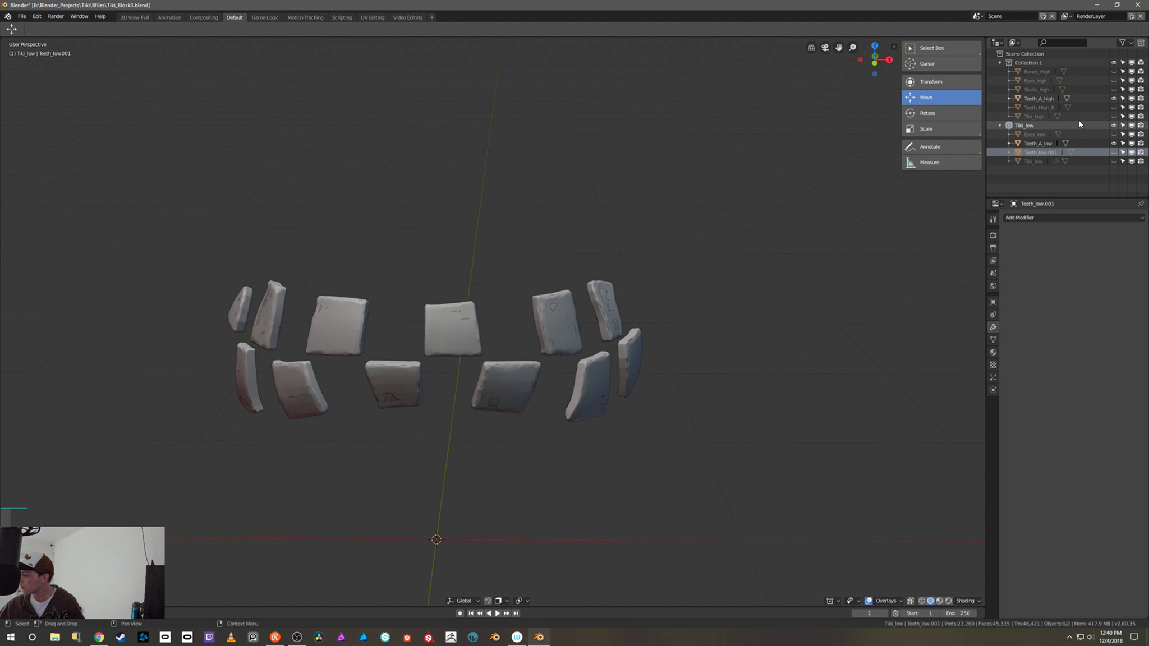
click(1114, 152)
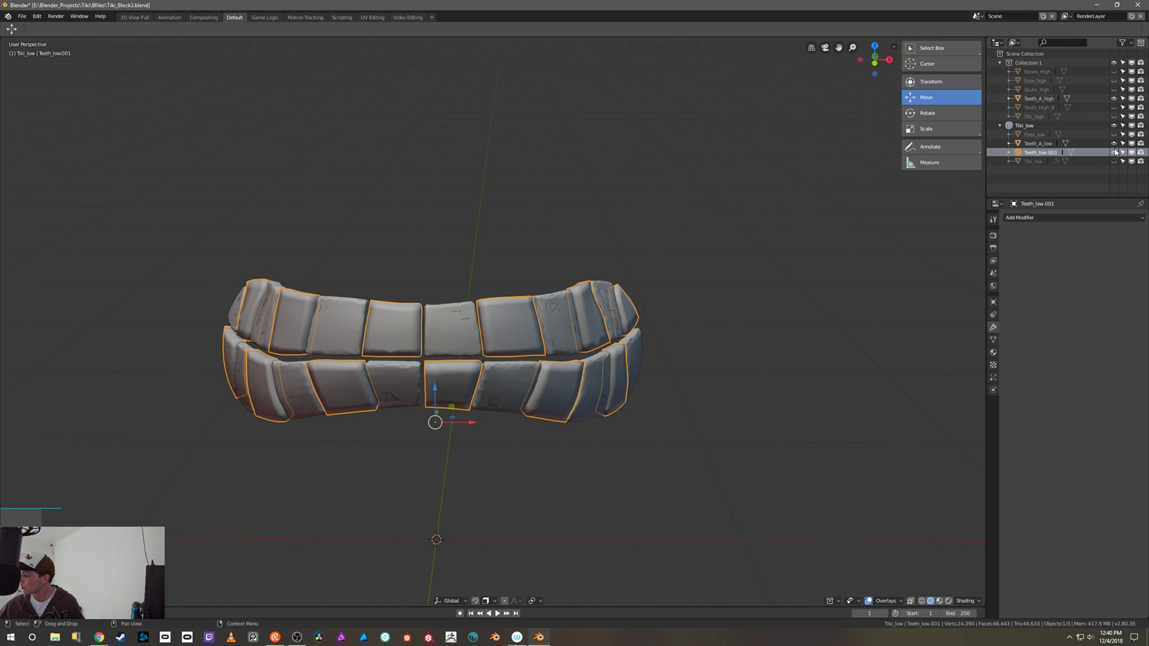
click(1114, 143)
click(1113, 98)
click(1114, 107)
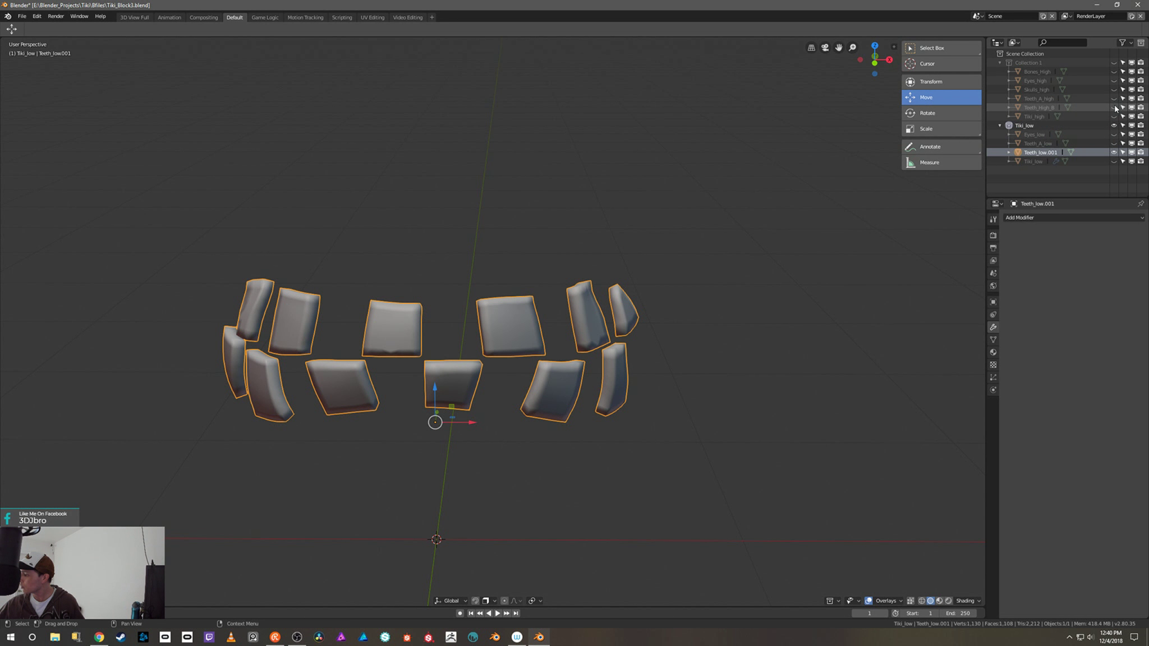
Step: In Edit Mode, give Teeth_low.001 an Above Surface Shrinkwrap modifier targeting Teeth_High_B, with on-cage display enabled
key(ctrl+Tab)
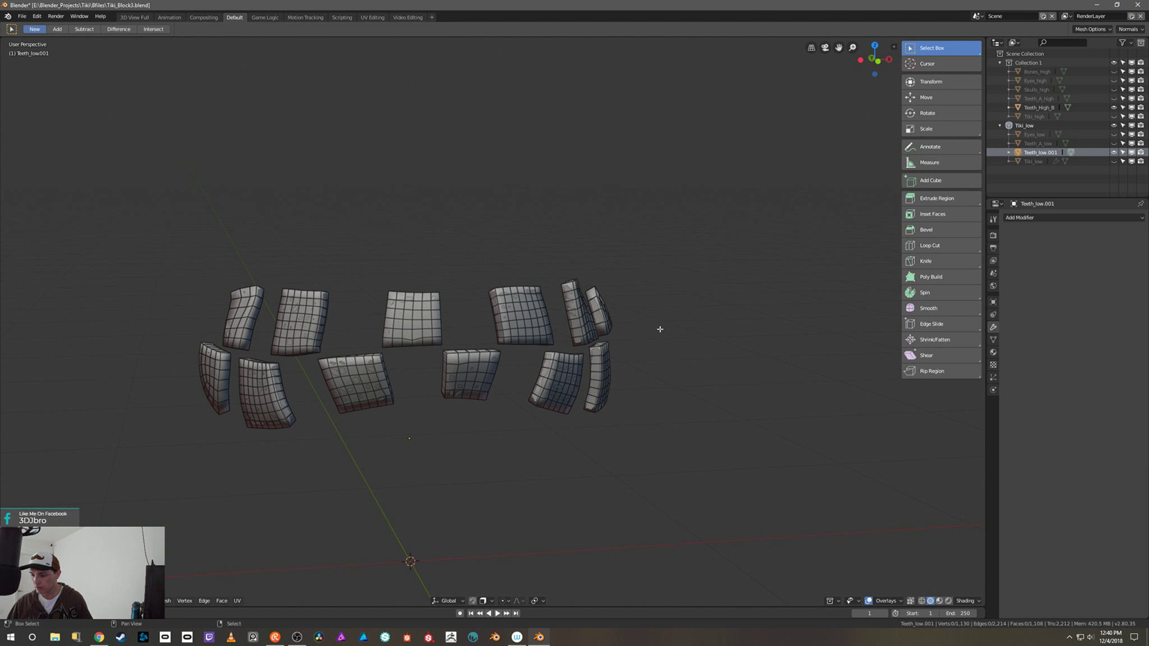
middle_drag(661, 328, 814, 337)
click(1044, 217)
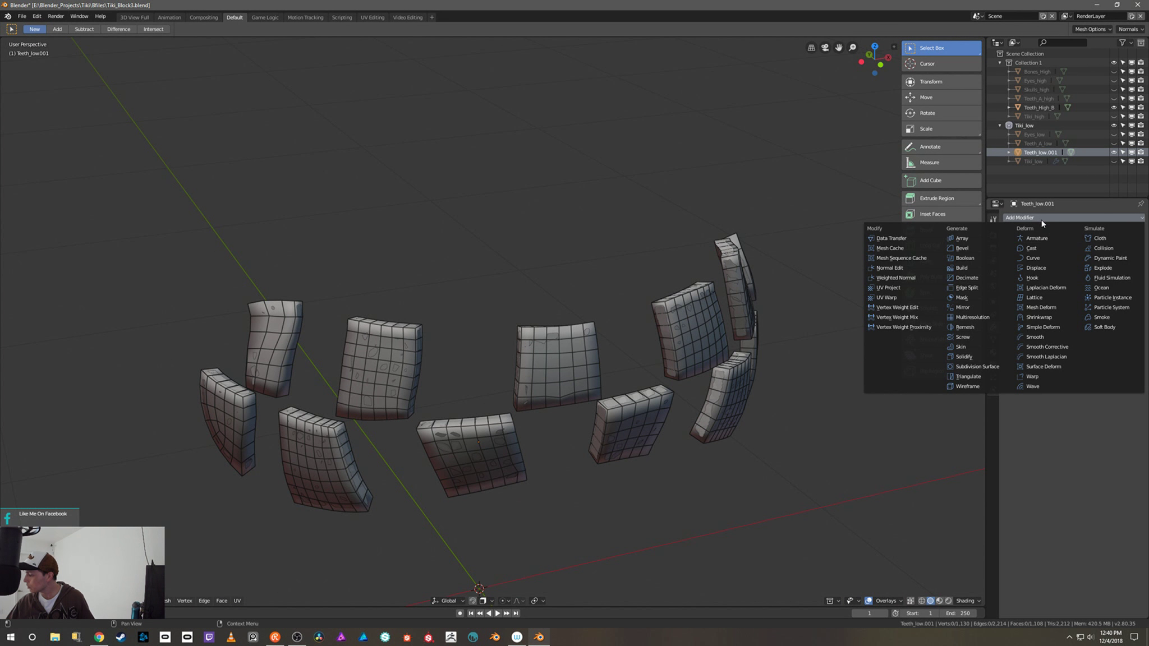
click(1047, 317)
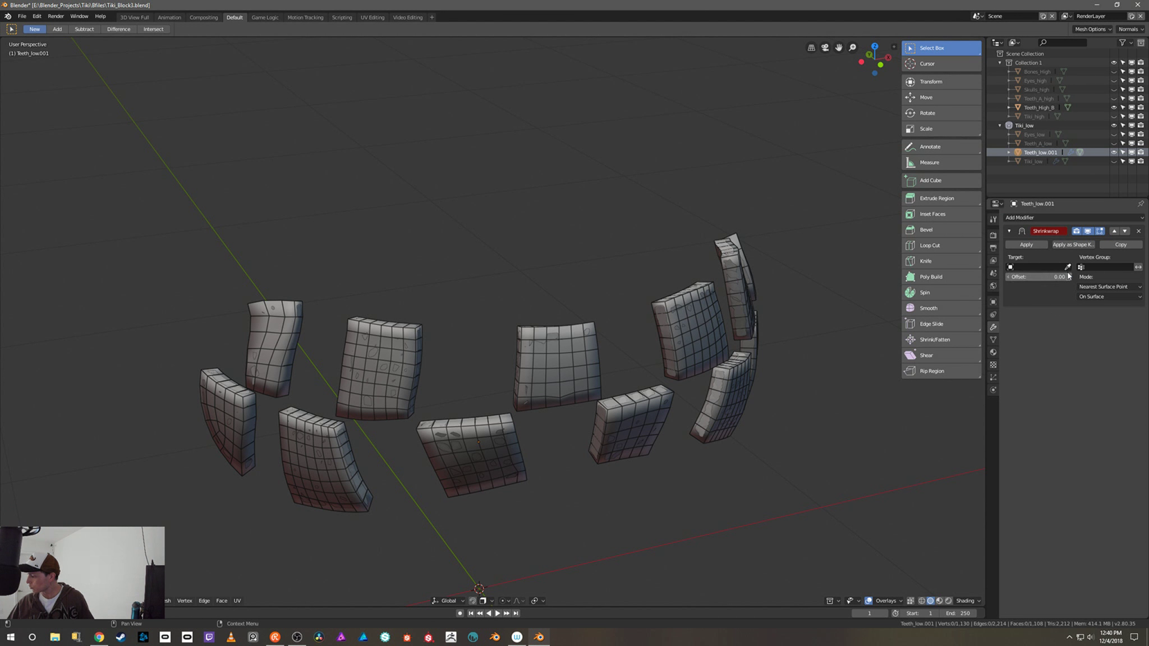
click(1105, 297)
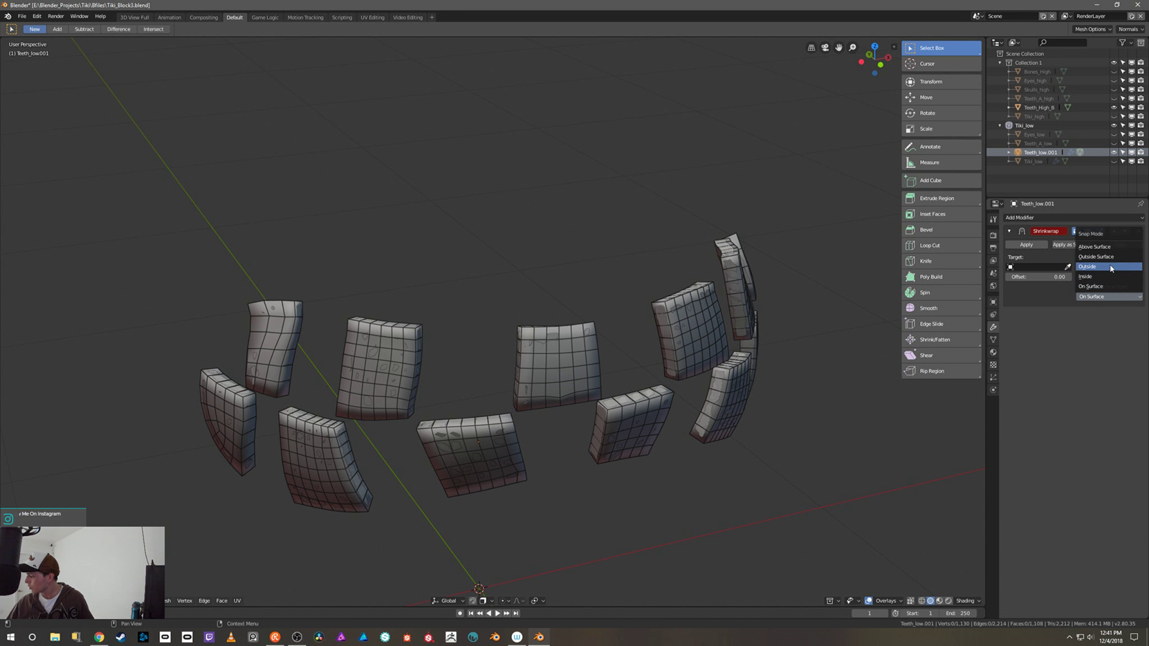
click(1108, 249)
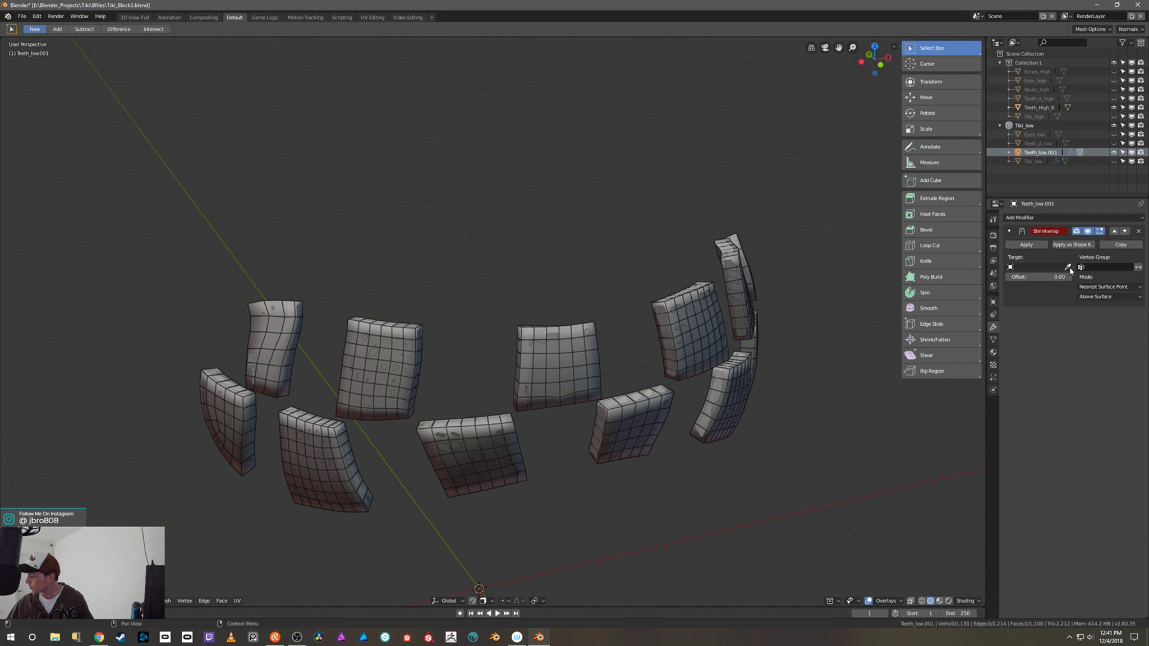
click(735, 249)
click(1099, 230)
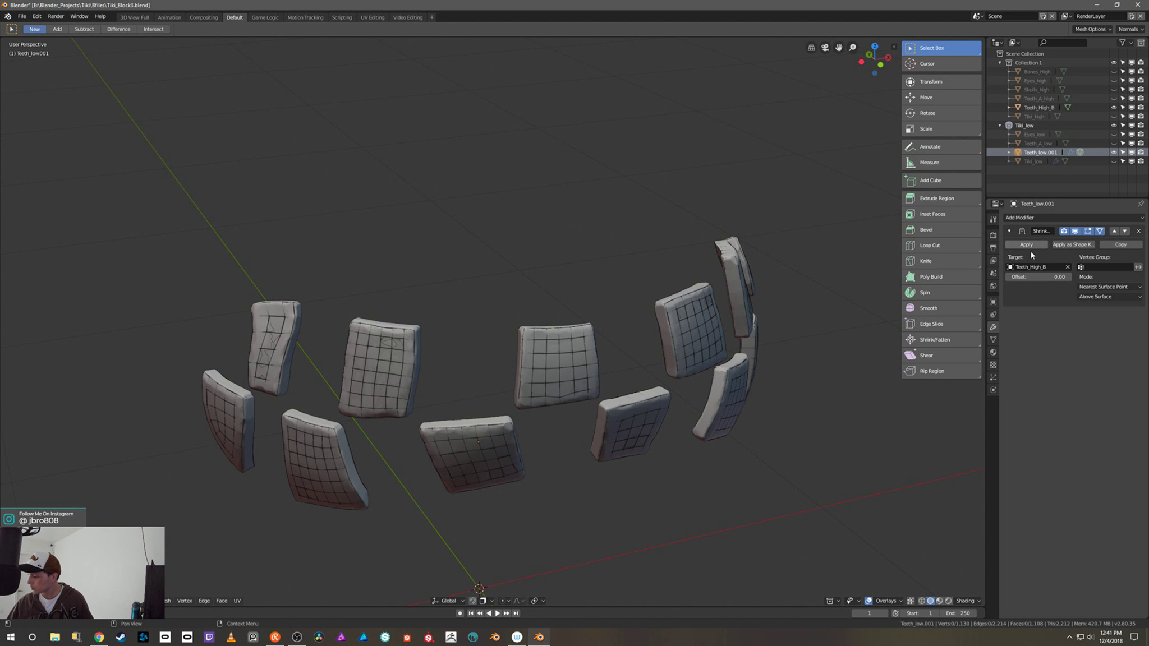
Step: Go back to Object Mode and apply the Shrinkwrap modifier on Teeth_low.001
middle_drag(824, 336, 656, 316)
key(ctrl+Tab)
click(731, 281)
middle_drag(721, 457, 878, 298)
click(1026, 245)
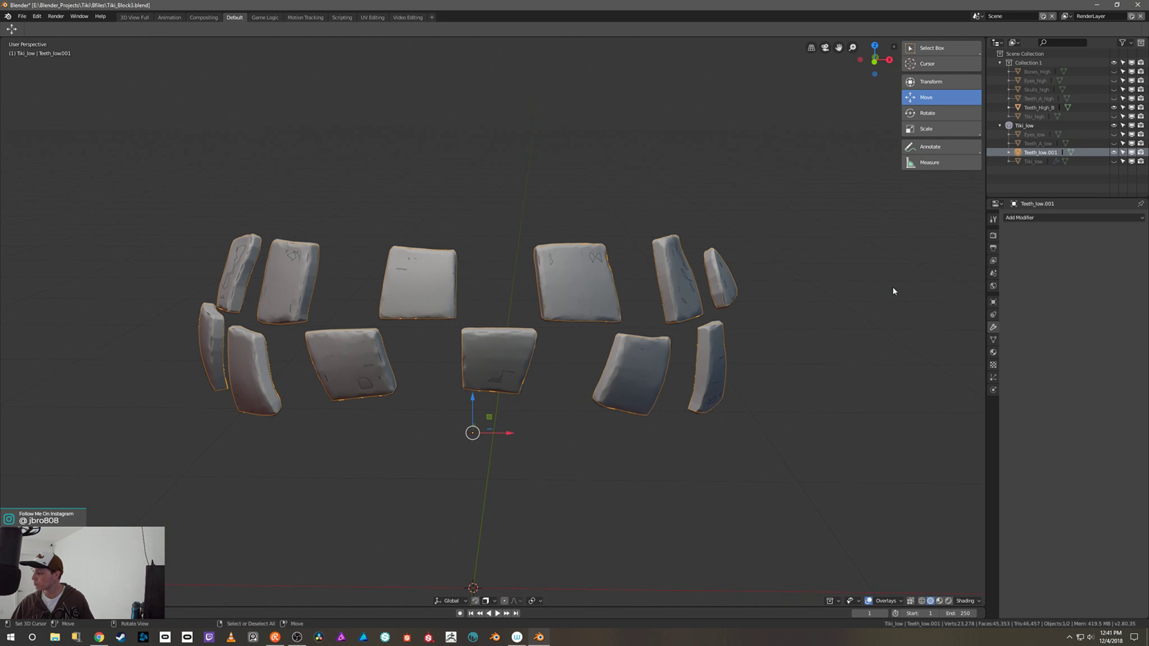
Step: Rename Teeth_low.001 as Teeth_B_low
double_click(1044, 152)
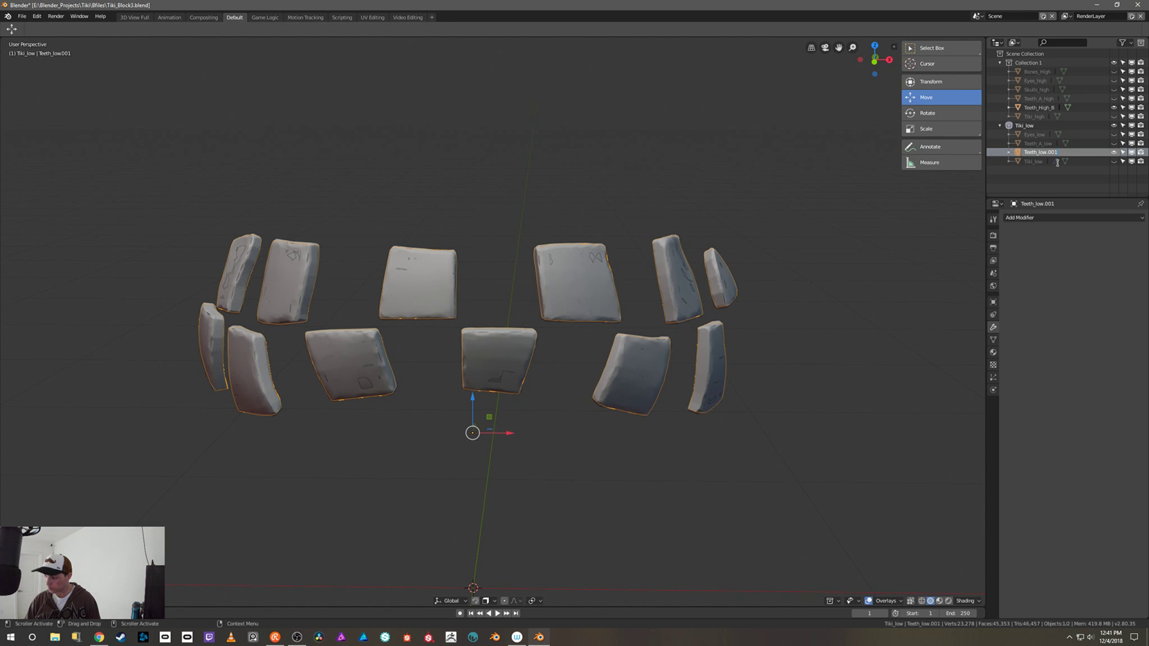
text(Teeth_)
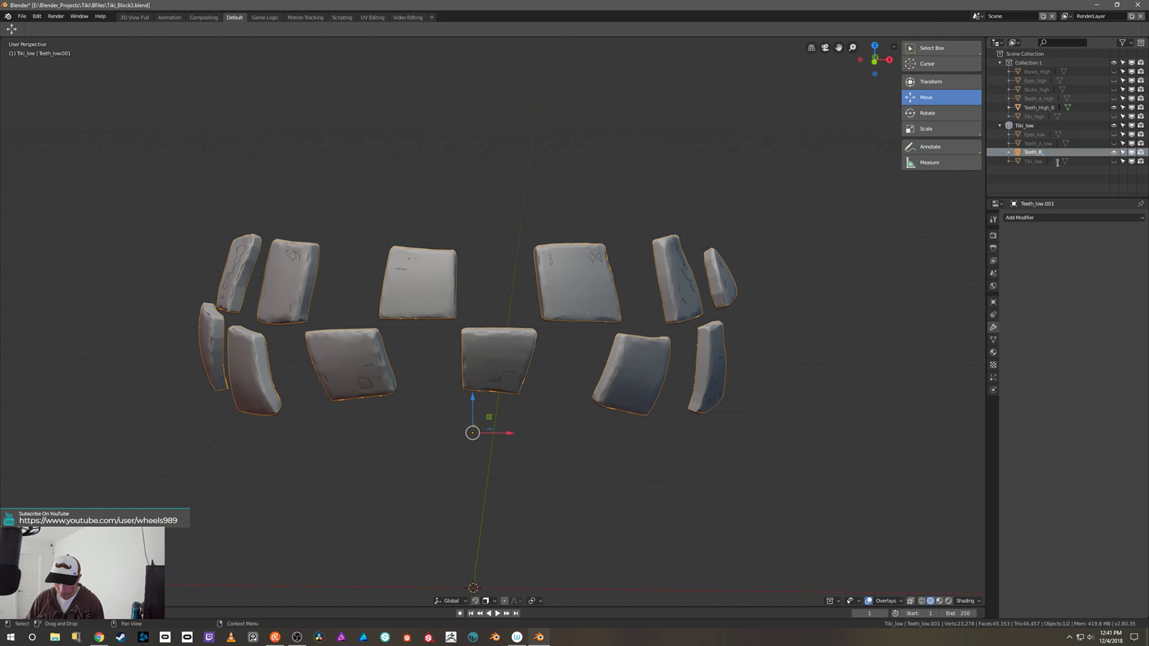
text(B_low)
key(Return)
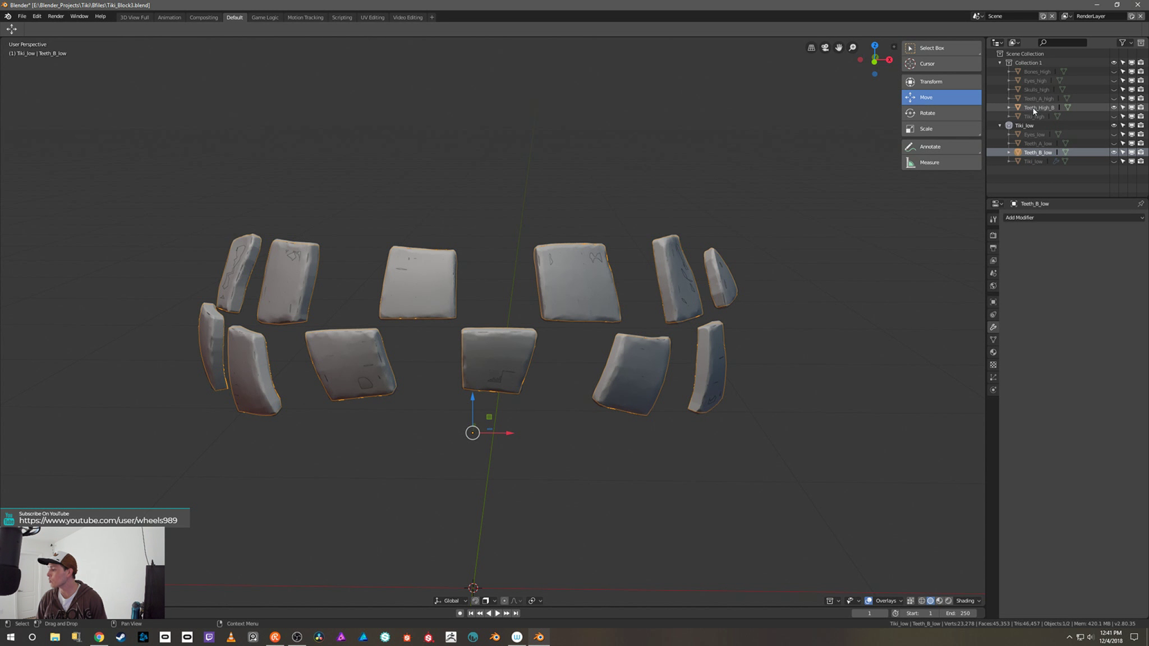
Step: Rename Teeth_High_B as Teeth_B_High
double_click(1050, 108)
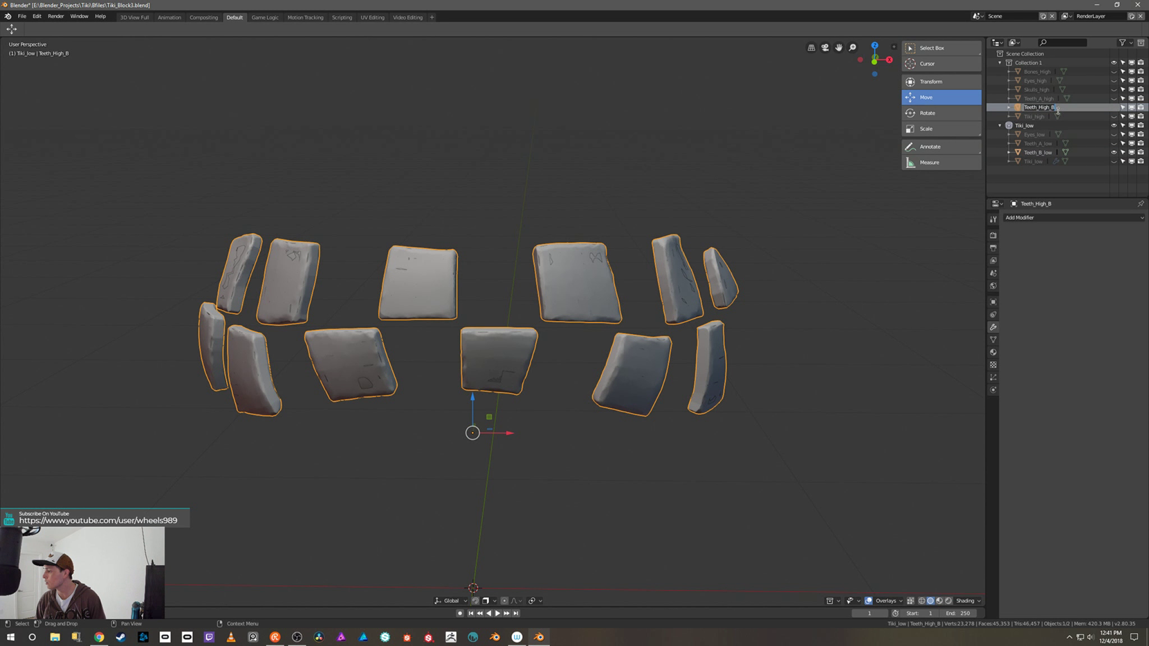
key(BackSpace)
key(BackSpace)
key(BackSpace)
key(BackSpace)
key(BackSpace)
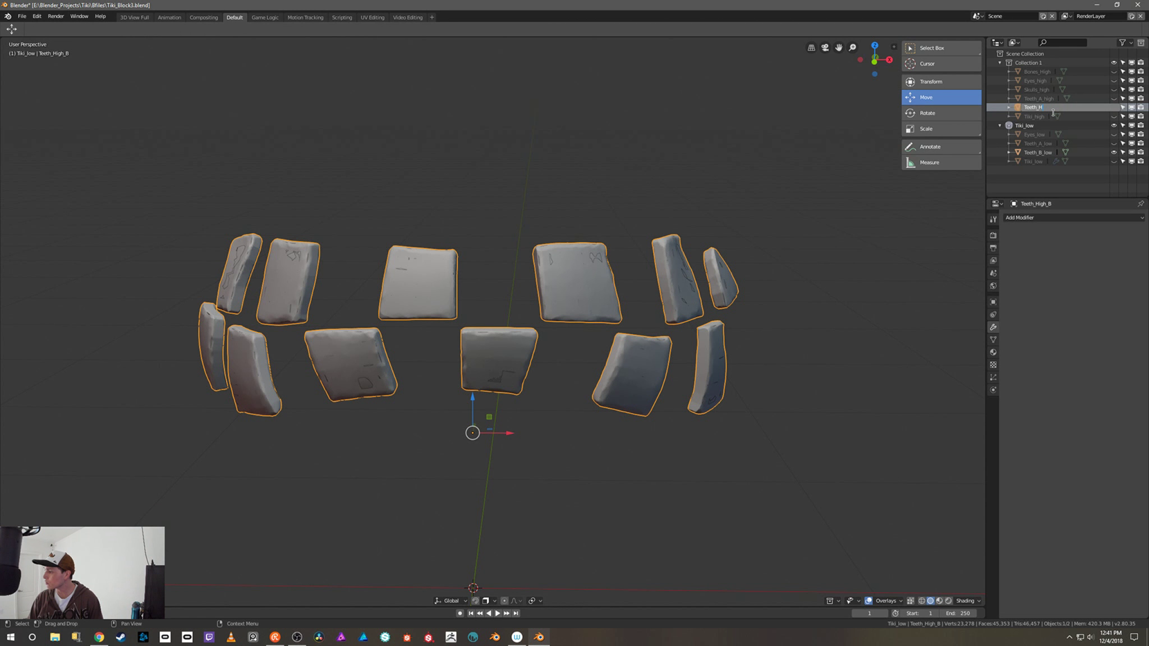
text(B_High)
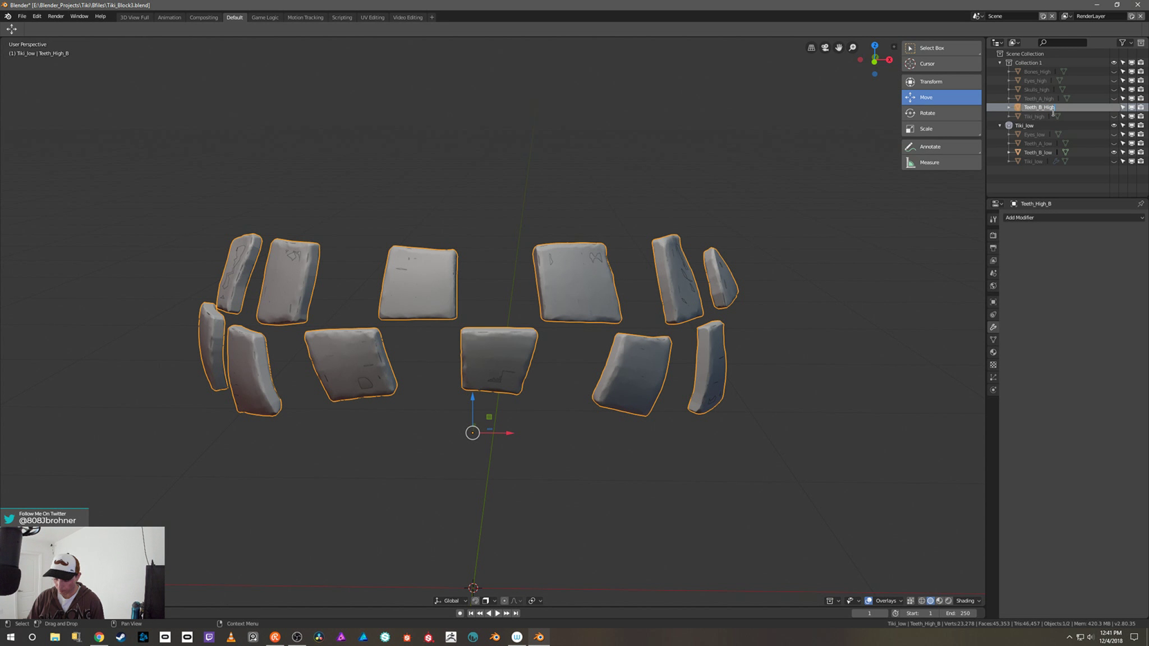
key(Return)
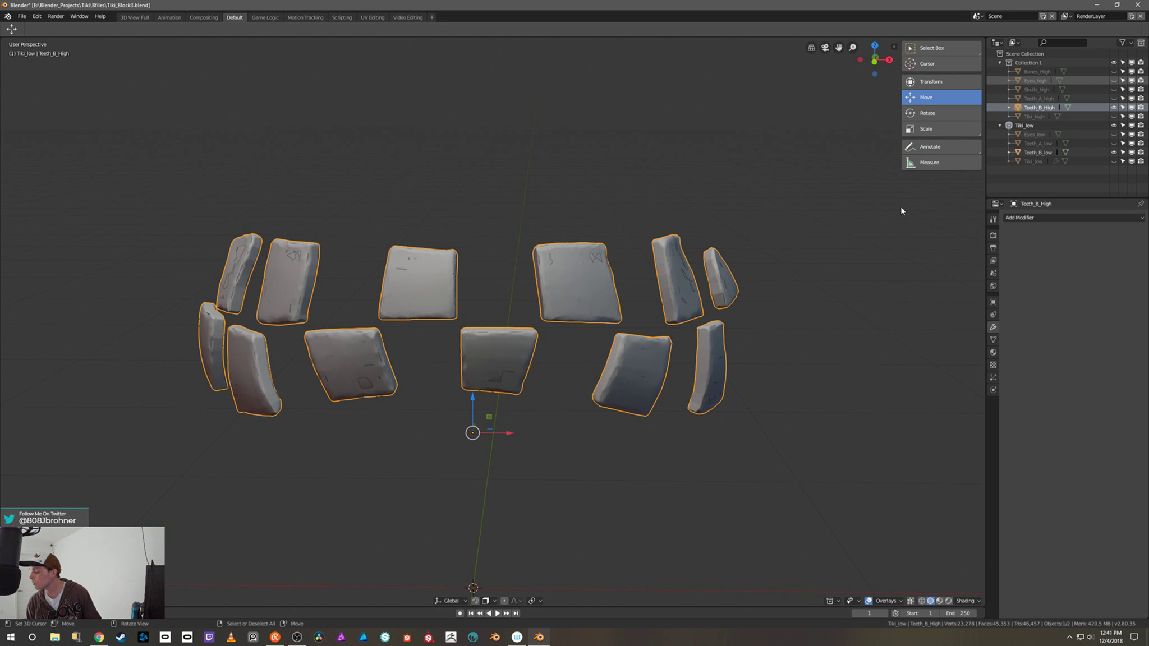
Step: Unhide Bones_High and hide Teeth_B_High and the whole Tiki_low collection so only the bone ring is shown
scroll(803, 241, down, 3)
mouse_move(803, 241)
middle_down()
mouse_move(674, 233)
mouse_move(781, 256)
mouse_move(787, 239)
middle_up()
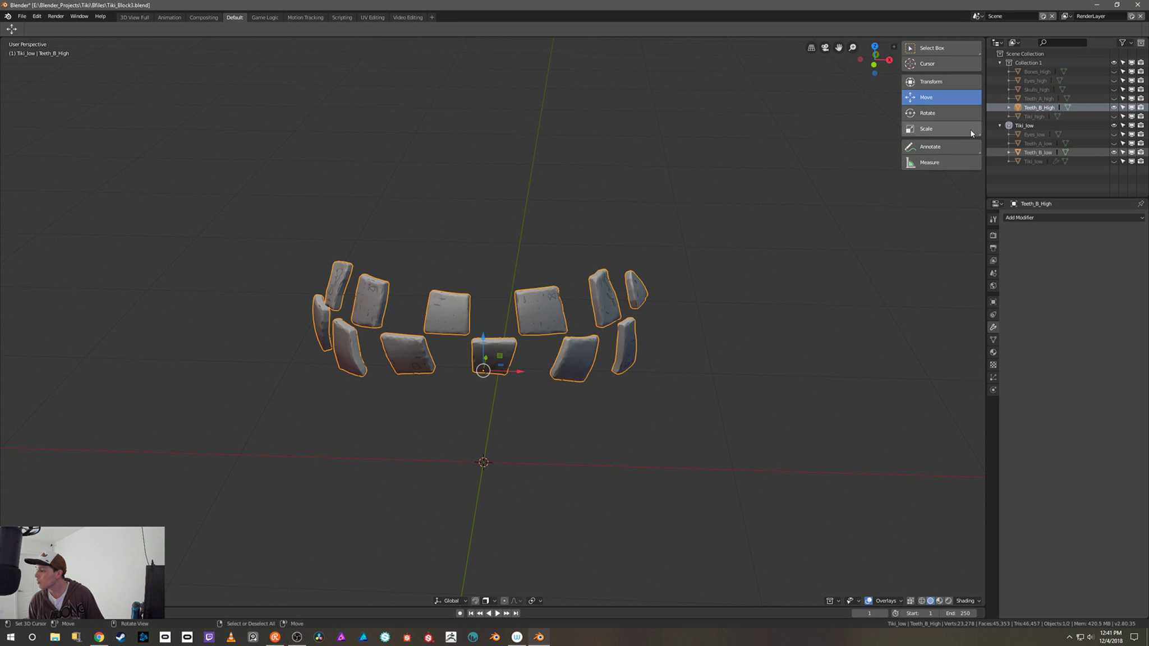
click(1114, 72)
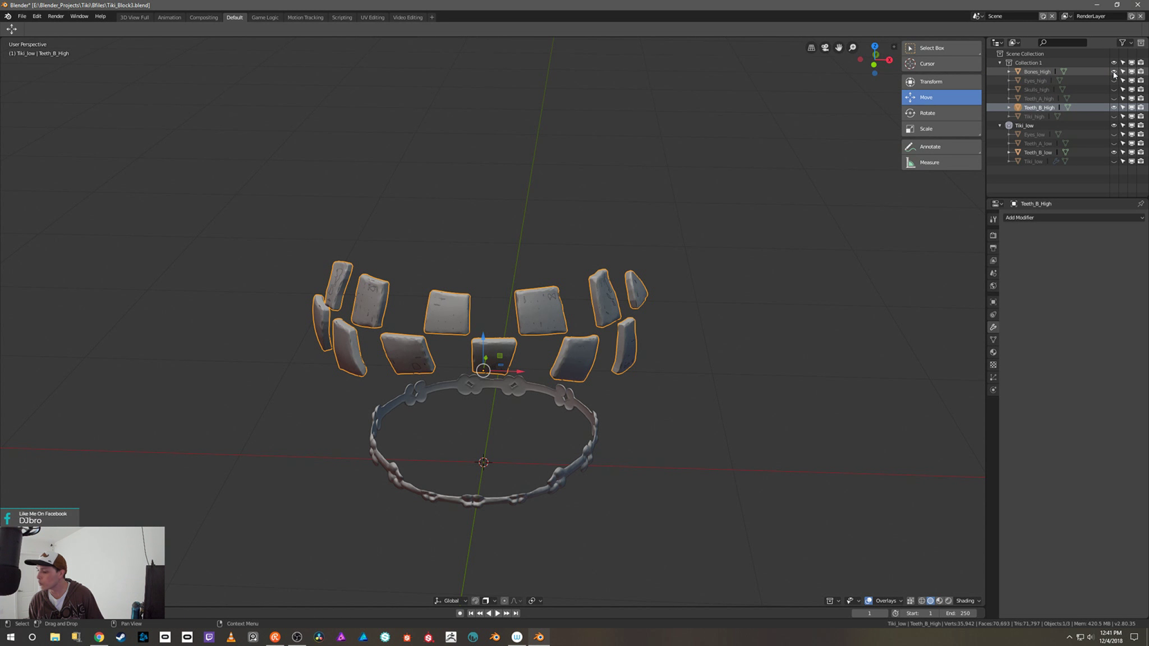
middle_drag(826, 266, 895, 230)
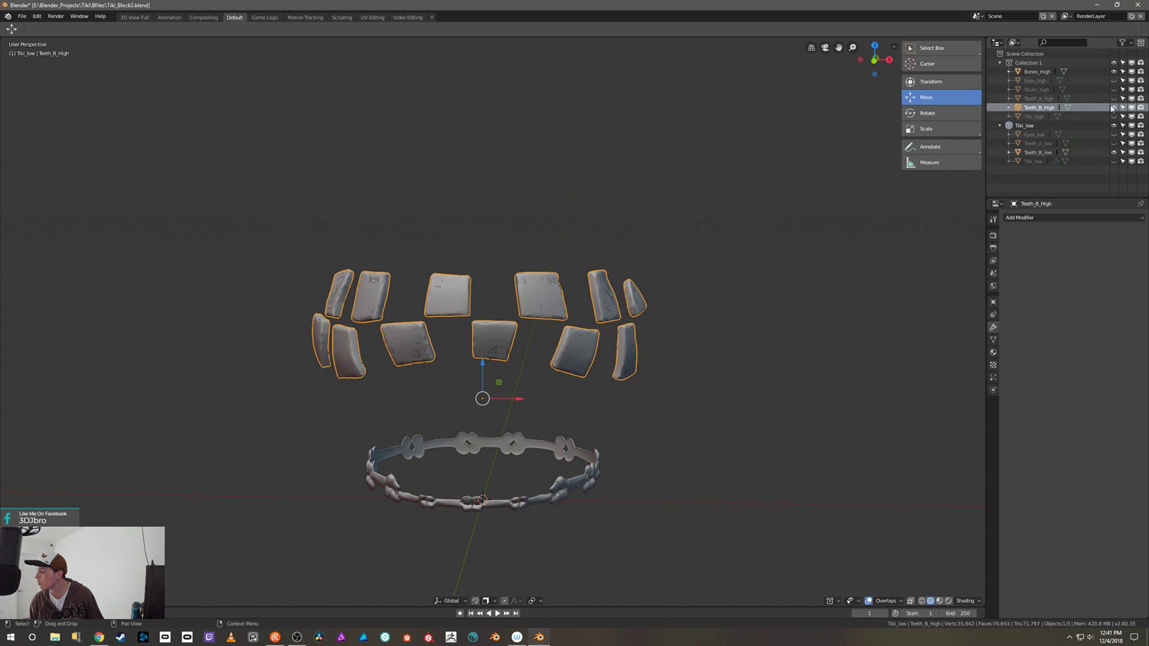
click(1114, 72)
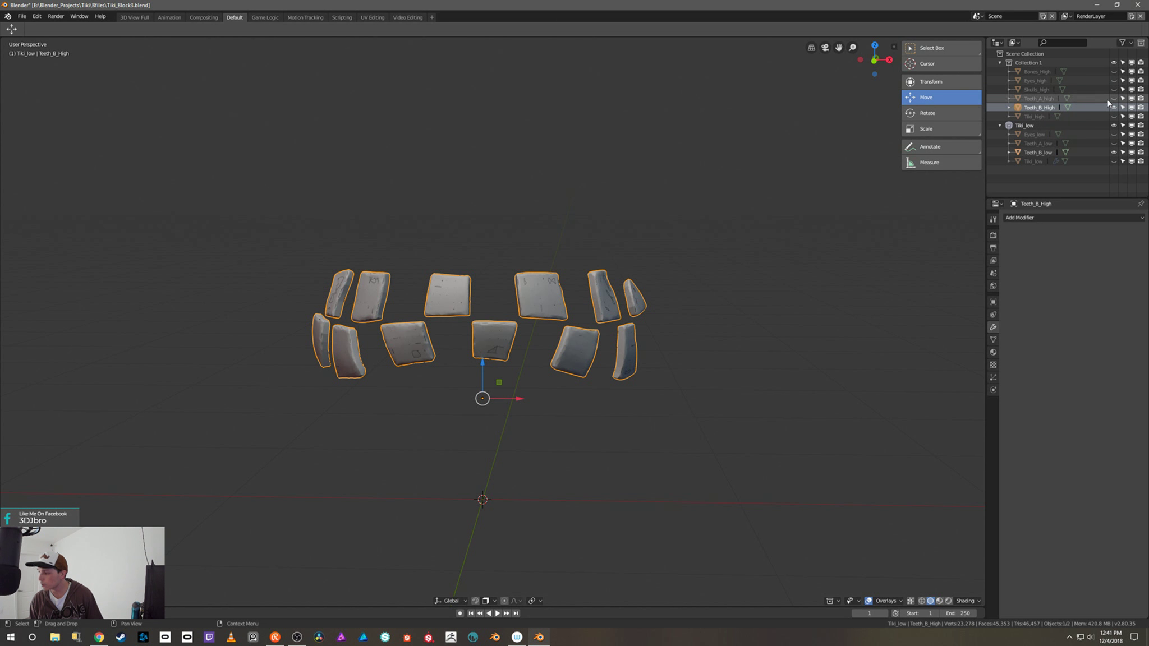
click(1114, 72)
click(1114, 107)
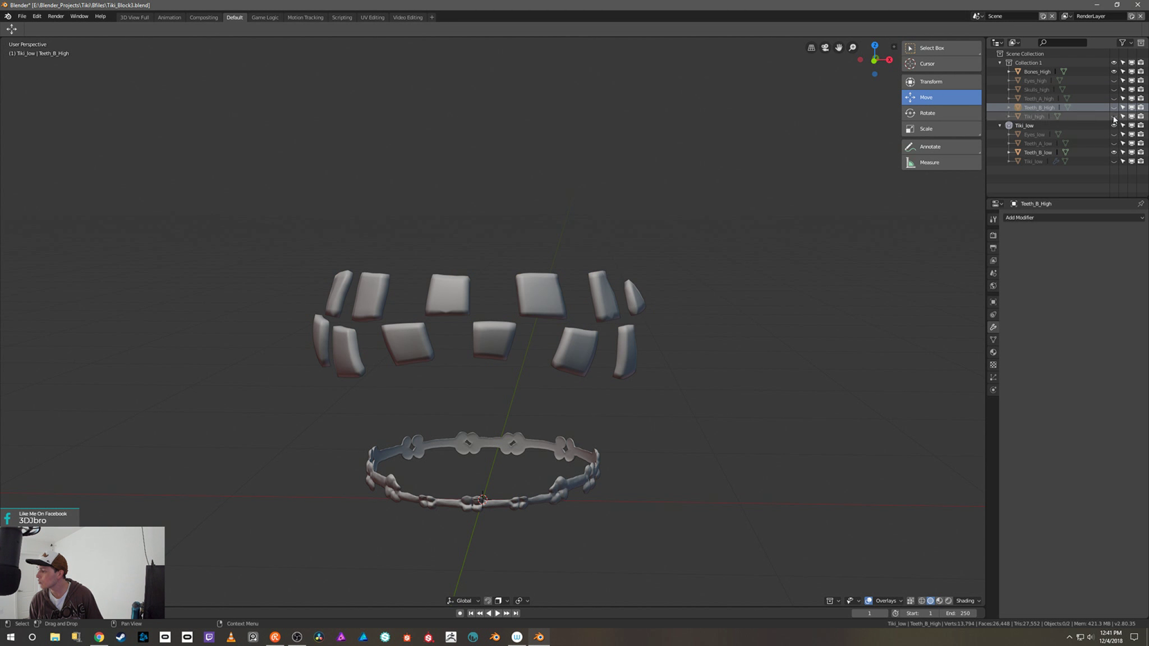
click(1114, 126)
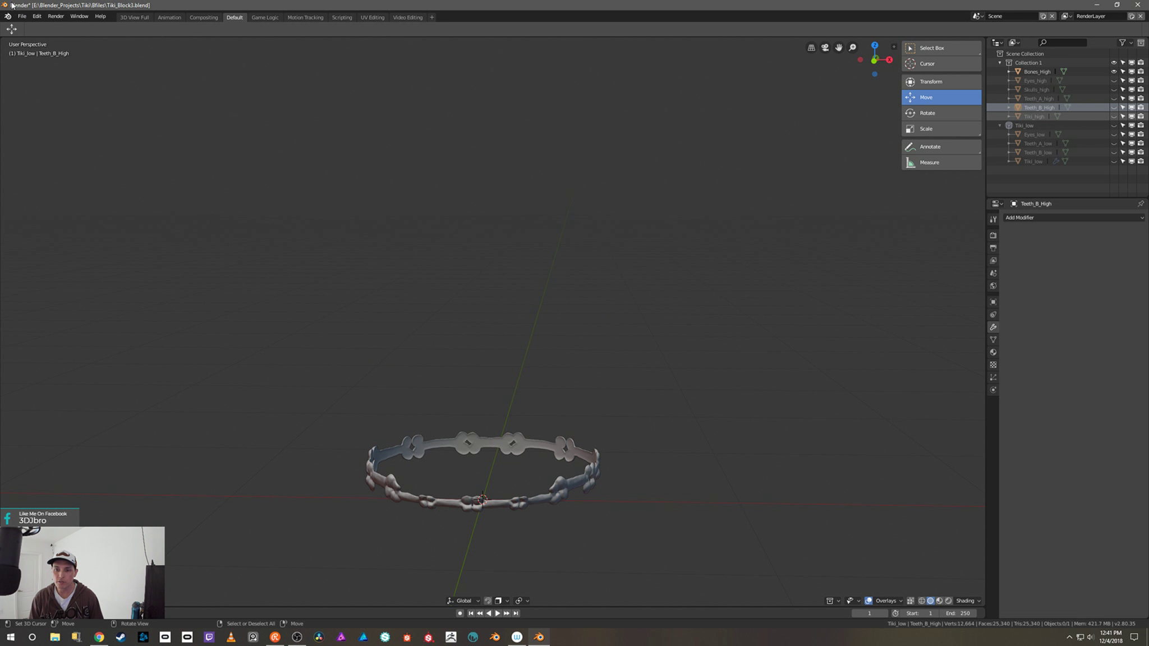
Step: Save the Tiki file and frame the Bones_High ring for a closer working view
click(22, 16)
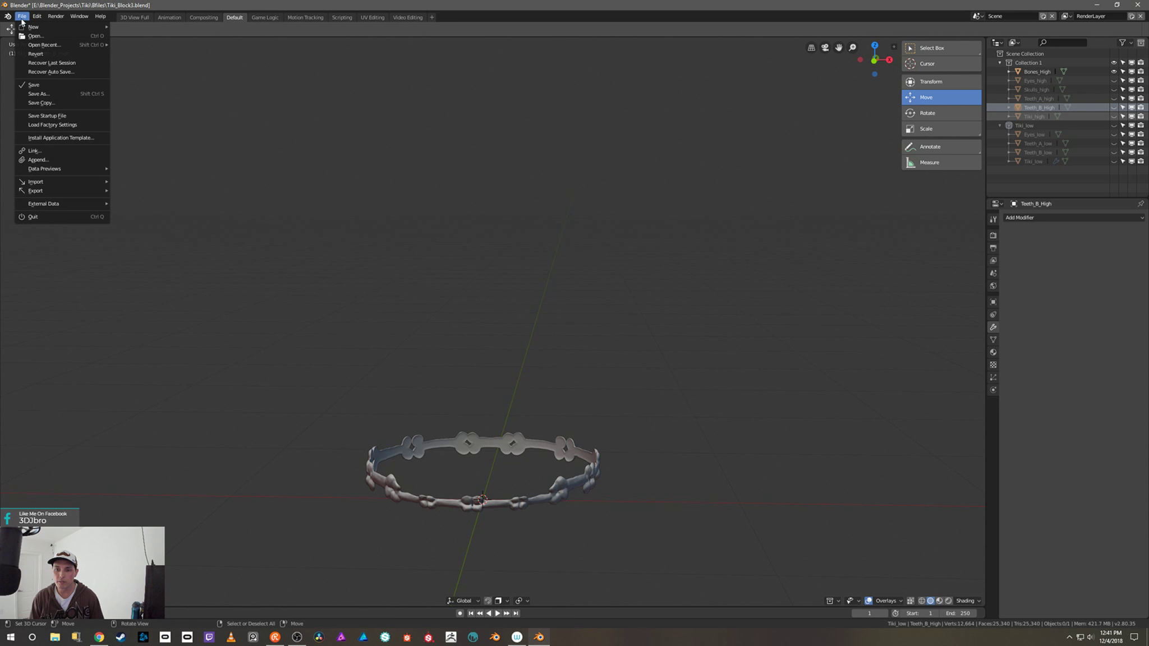
click(55, 85)
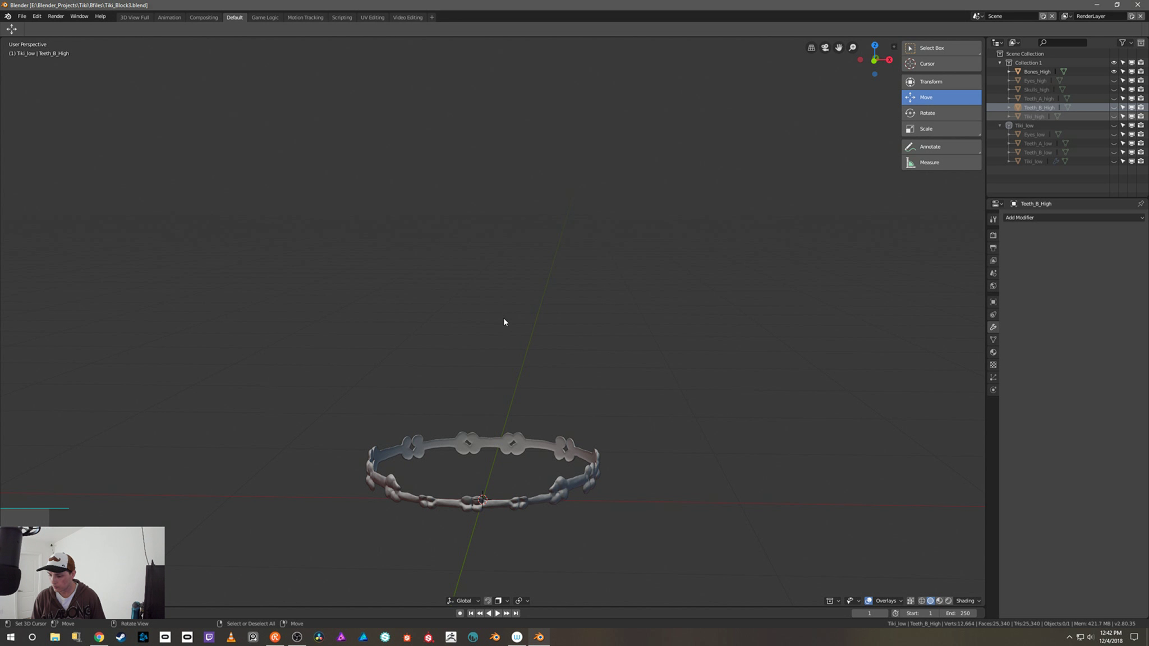
click(508, 444)
key(KP_Decimal)
scroll(532, 389, up, 6)
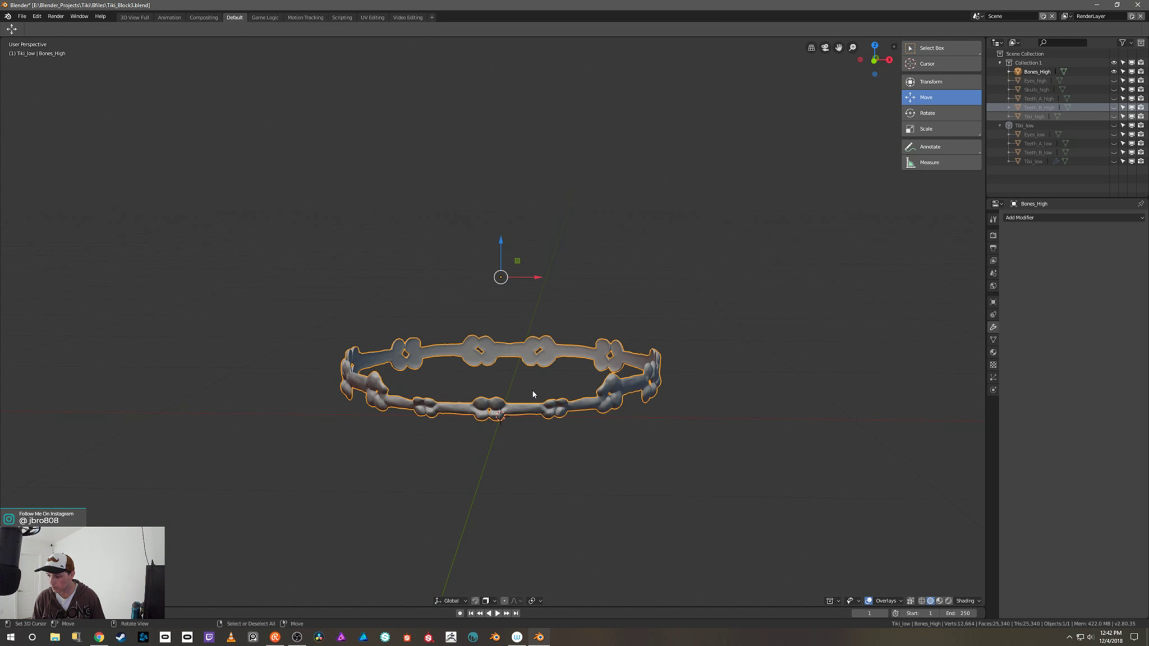
middle_drag(533, 393, 611, 415)
Step: Deselect the bone ring and add a mesh plane at the 3D cursor
key(a)
key(a)
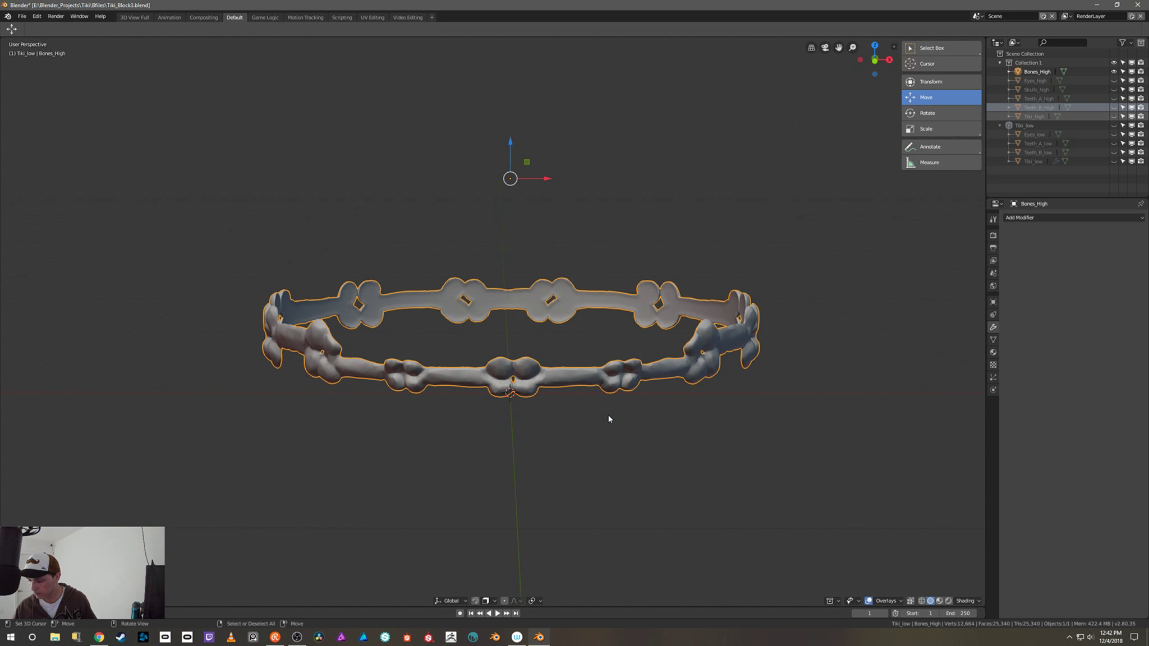
key(a)
key(shift+a)
mouse_move(608, 418)
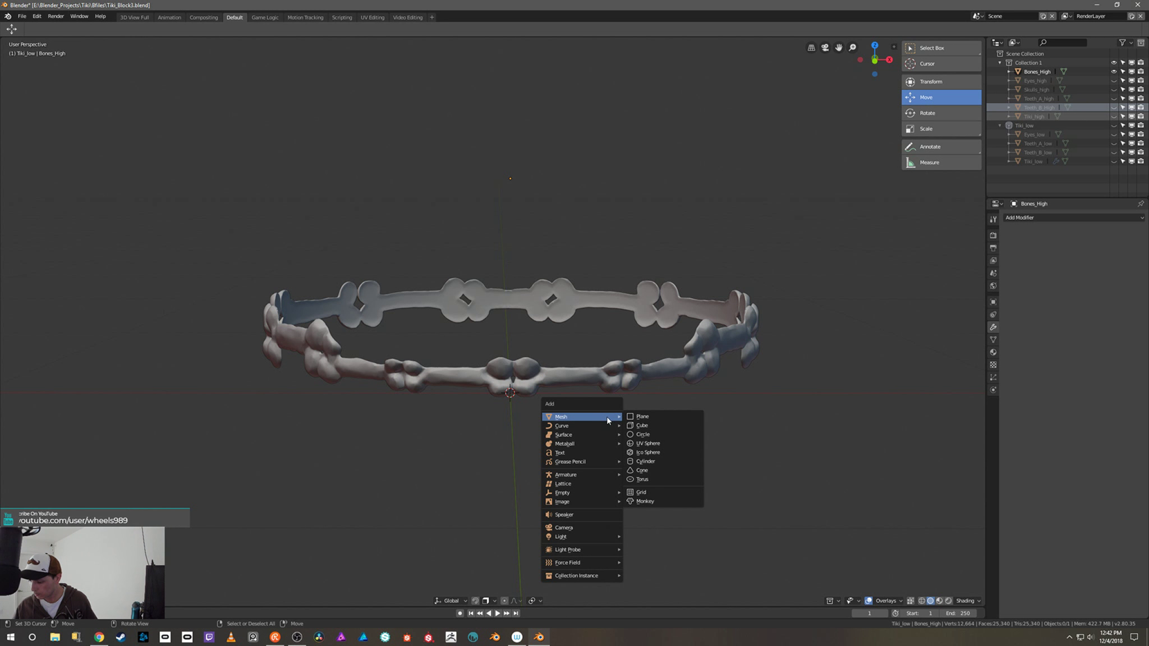
click(650, 420)
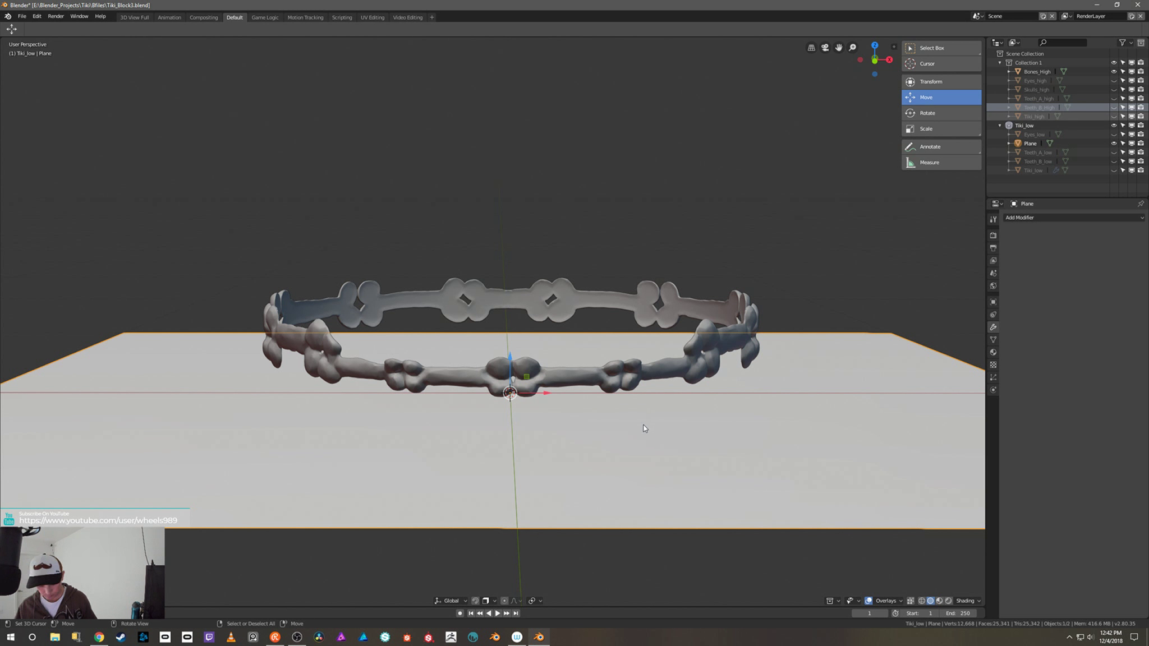
Step: Stand the new plane upright, facing the front of the bone ring, and scale it down
key(s)
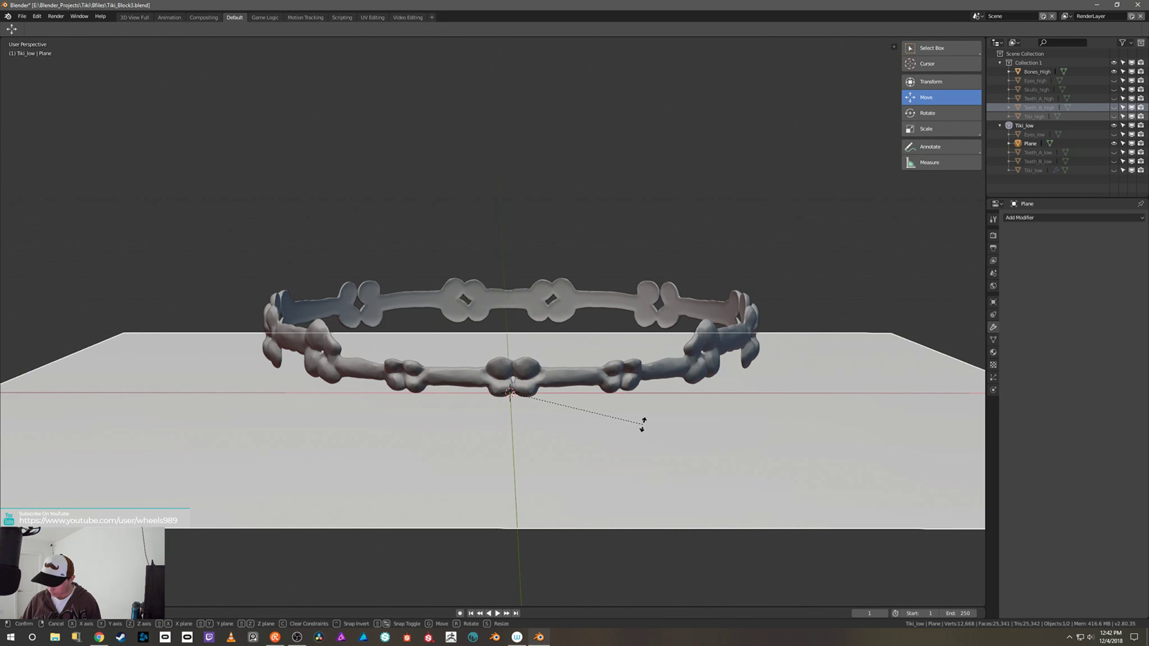
click(643, 428)
key(s)
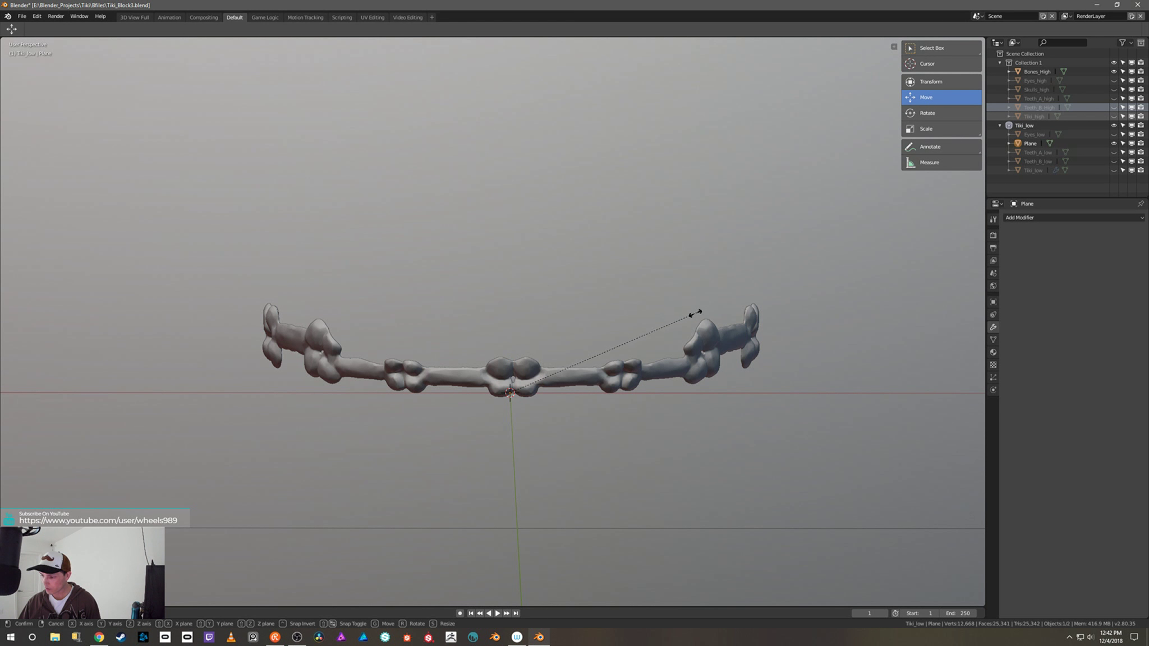
click(505, 432)
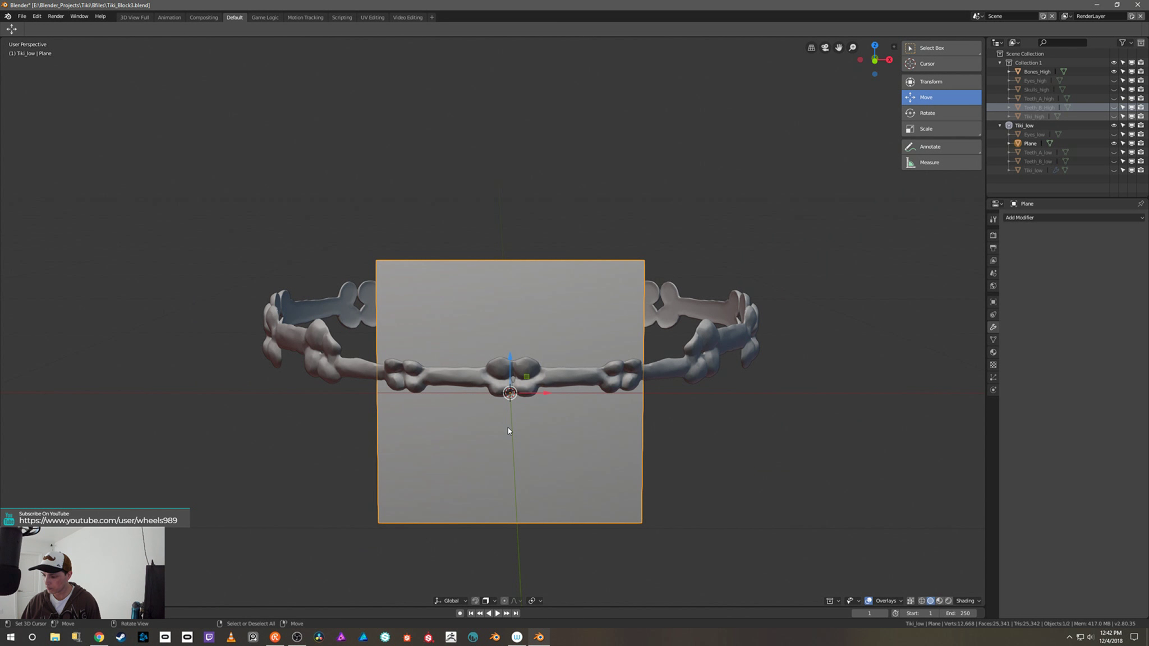
Step: Move the plane out in front of the bone ring, shrink it further and raise it along Z to the ring's height
middle_drag(508, 428, 548, 433)
drag(502, 384, 679, 491)
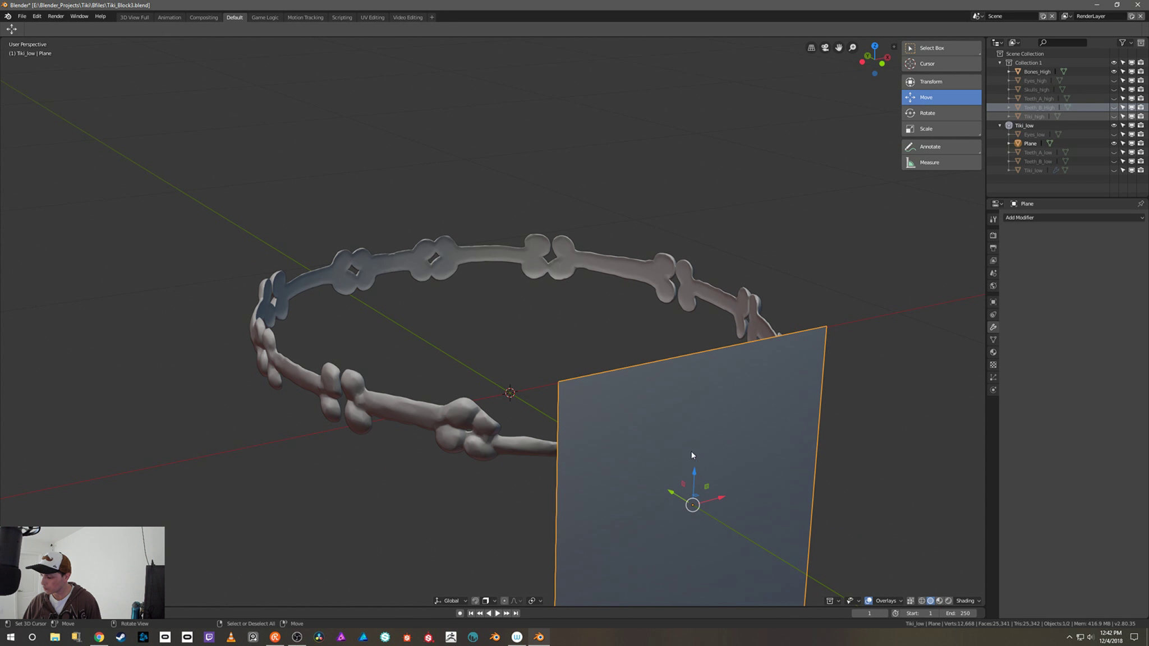
scroll(750, 454, down, 5)
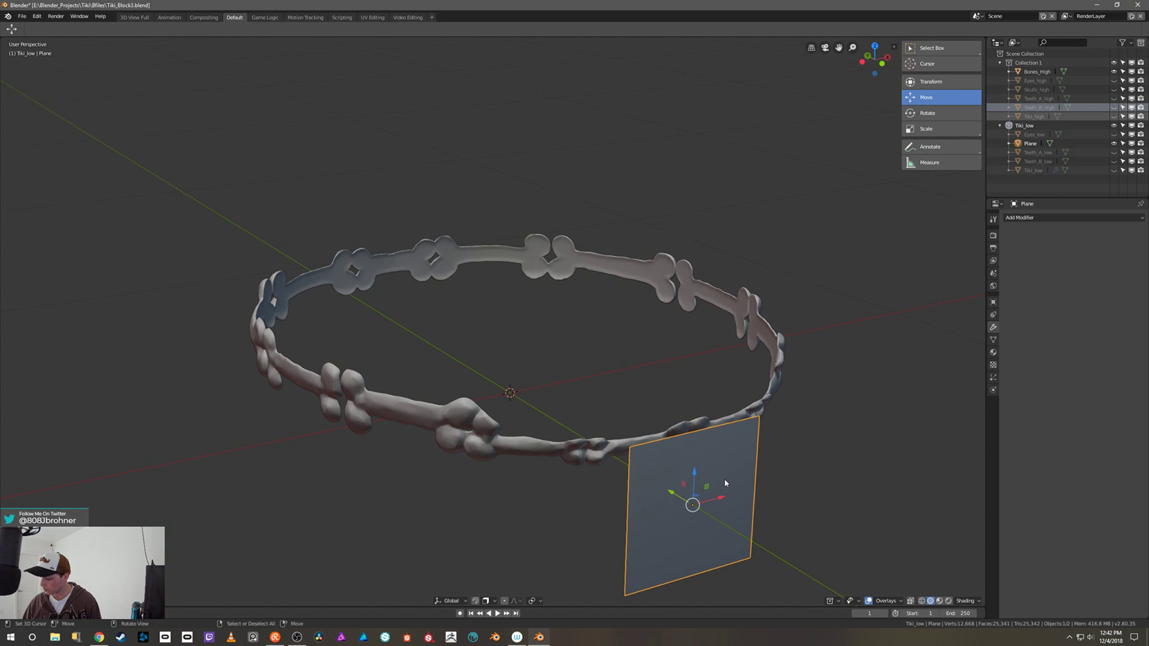
middle_drag(747, 452, 687, 416)
key(g)
key(z)
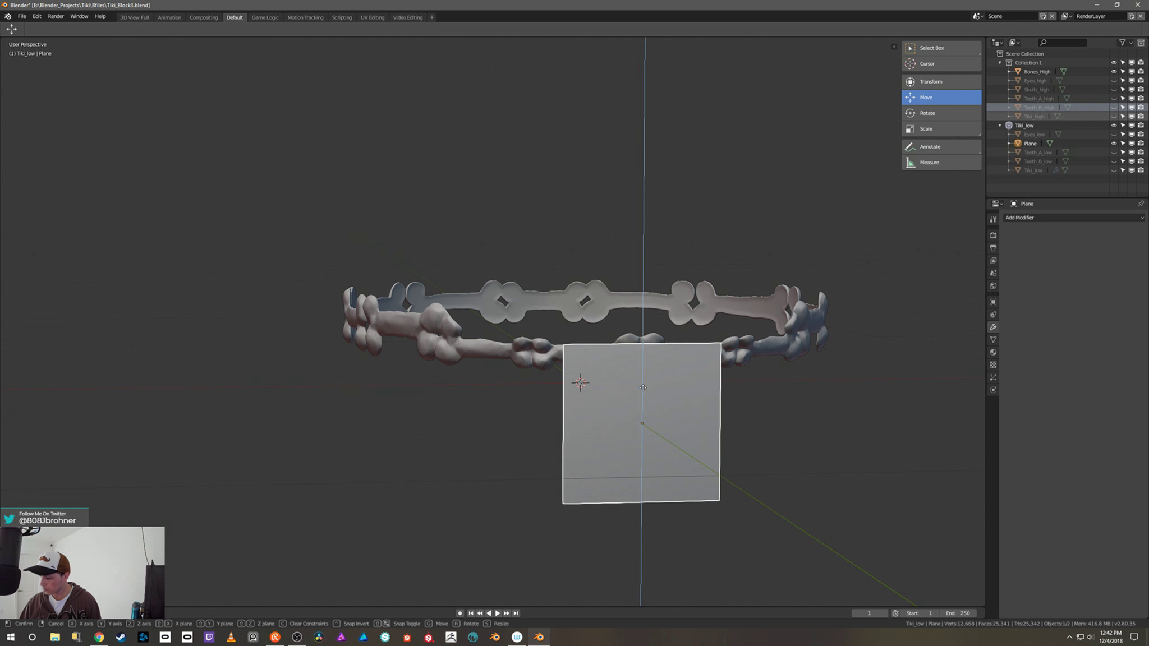
click(722, 349)
Step: In the front orthographic view, scale the plane down to roughly cover the ring's central bone joint
key(grave)
click(693, 325)
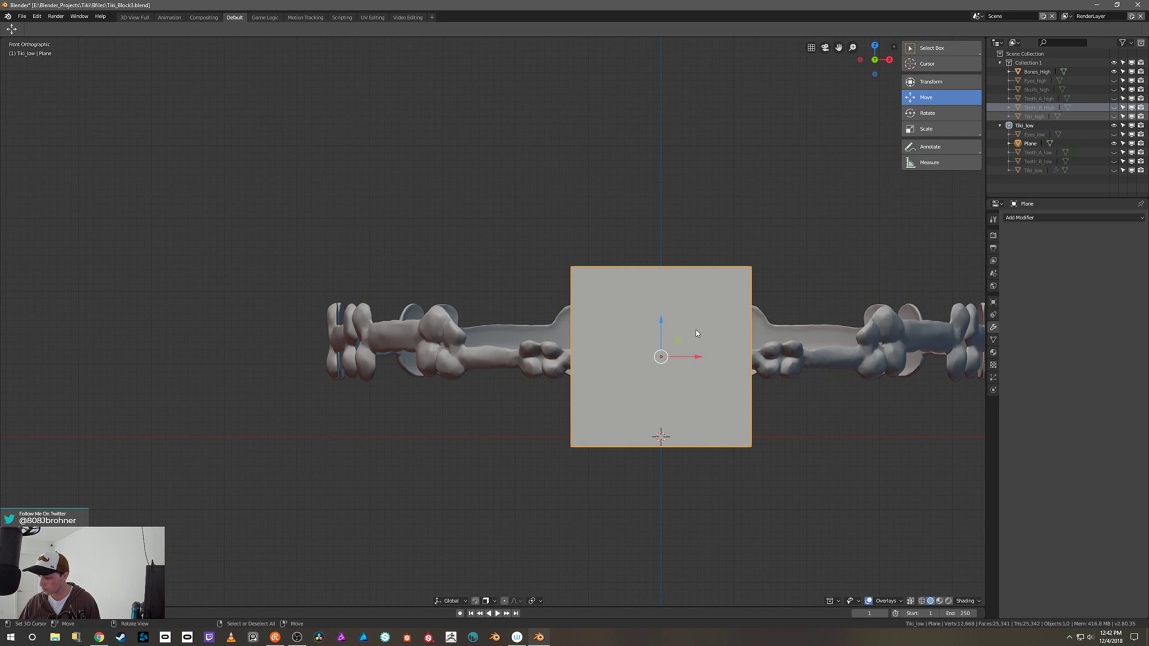
key(s)
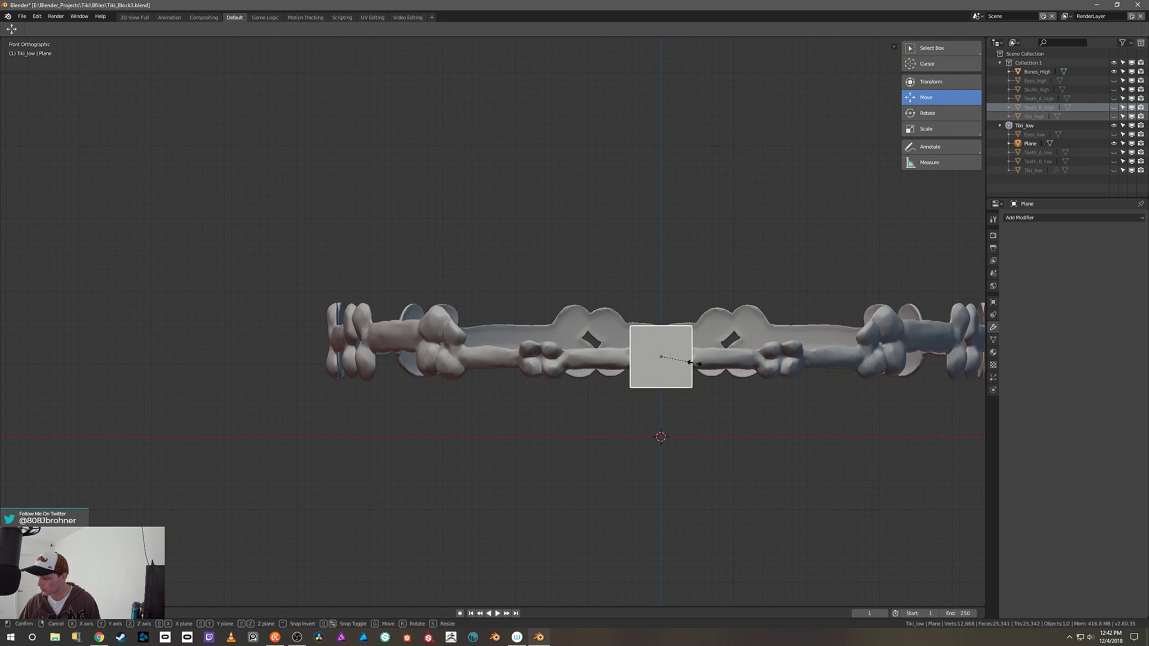
click(689, 364)
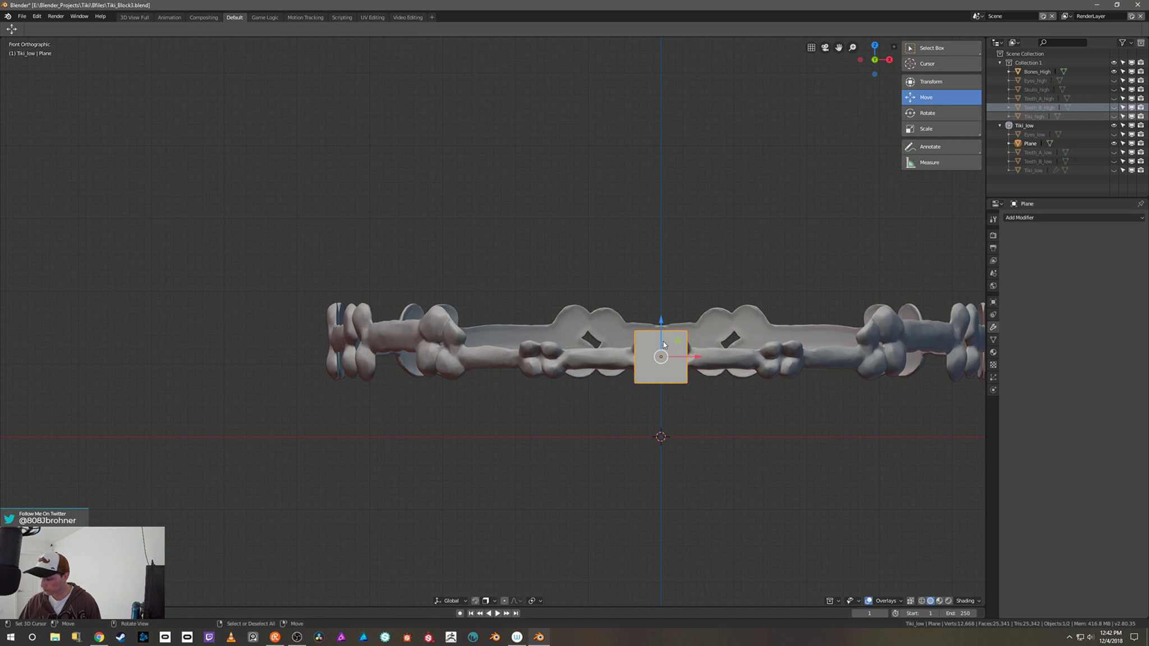
Step: Apply the plane's rotation and scale and enter Edit Mode on it
right_click(672, 348)
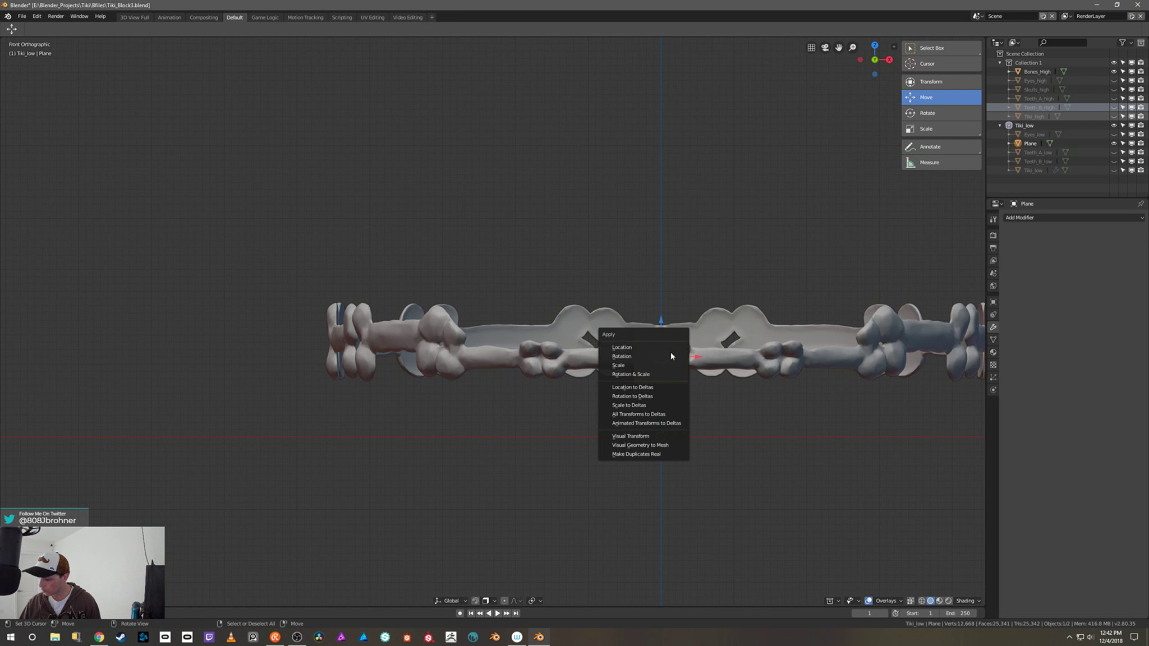
click(670, 375)
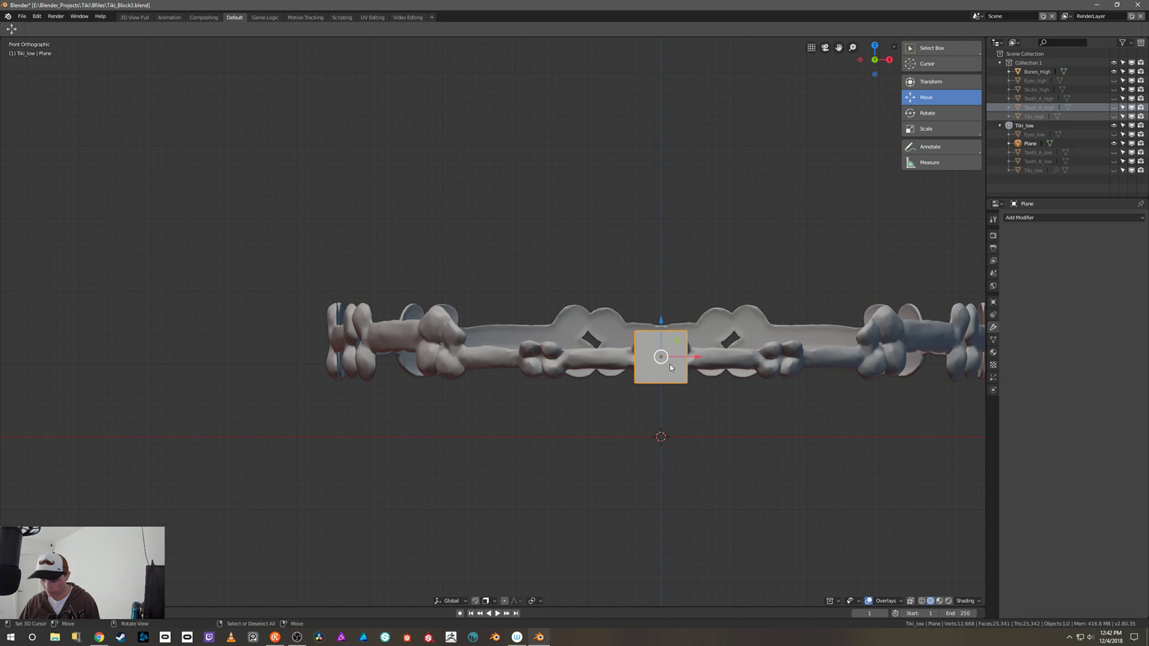
key(Tab)
key(ctrl)
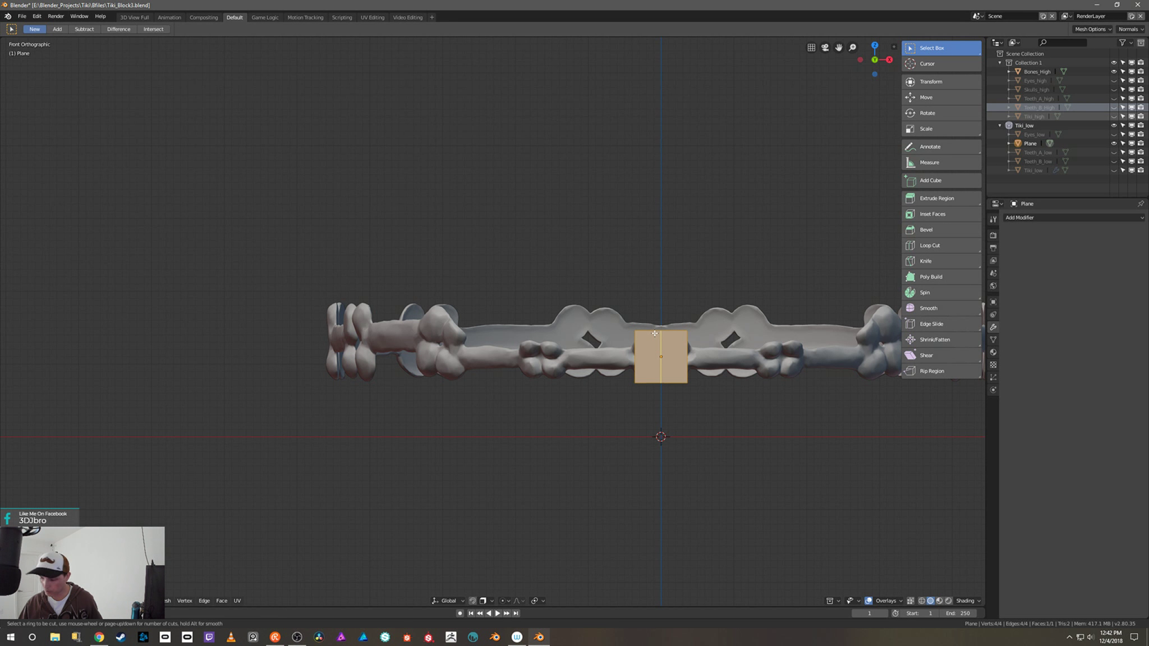
key(ctrl+r)
click(662, 333)
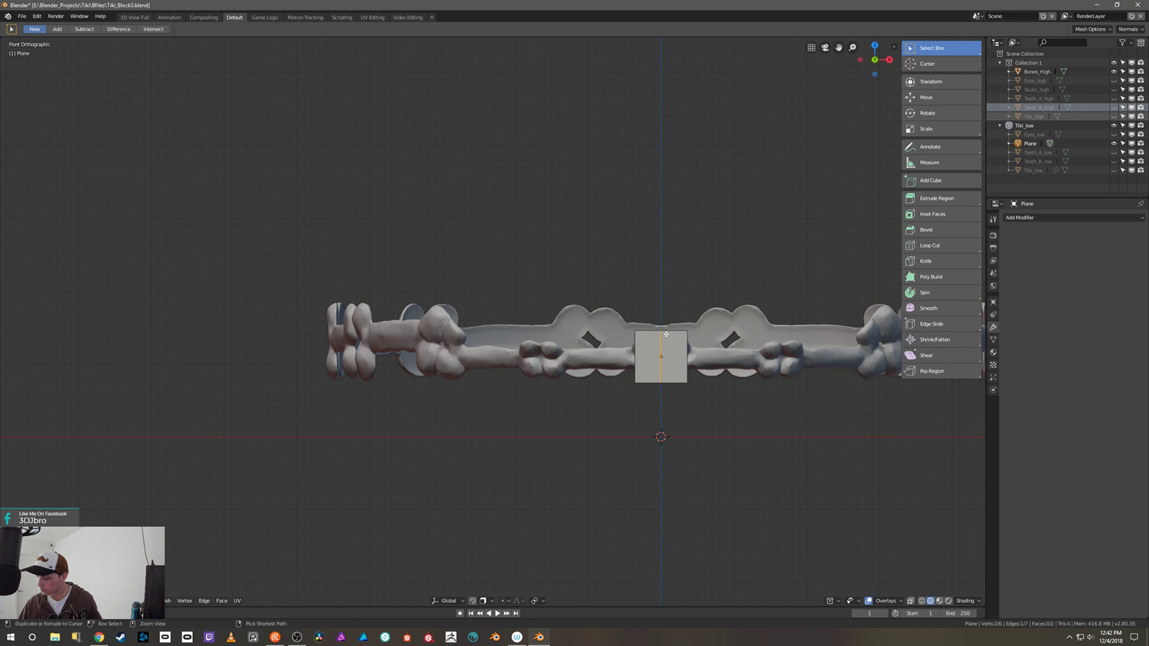
key(ctrl+z)
key(ctrl+shift+z)
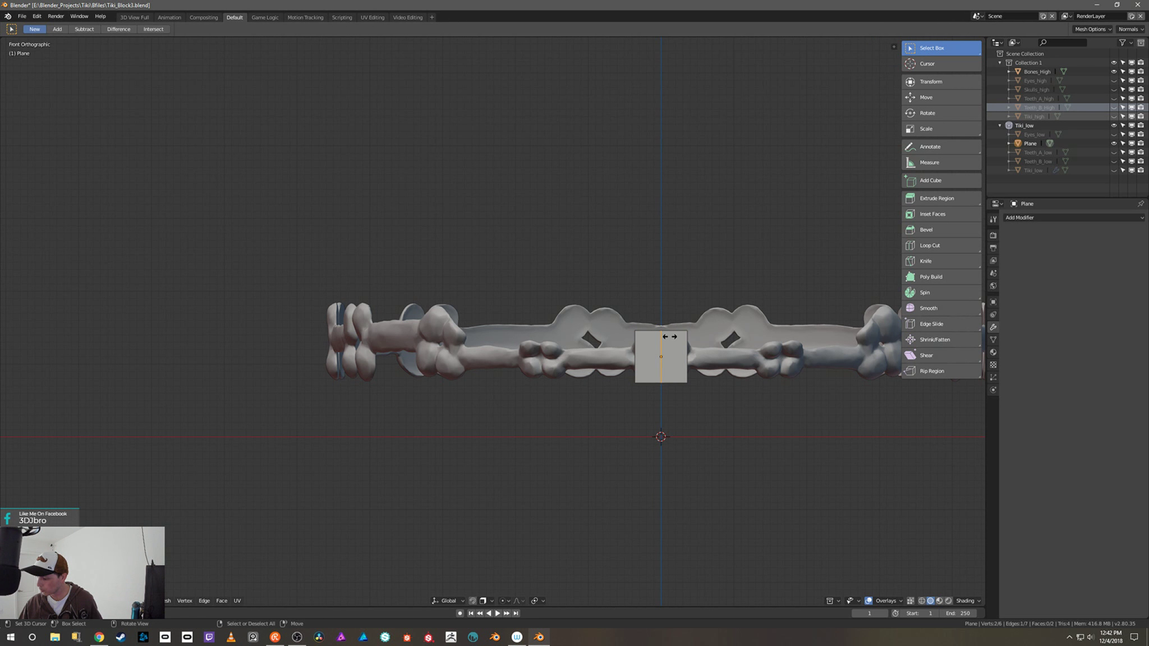
scroll(687, 333, up, 3)
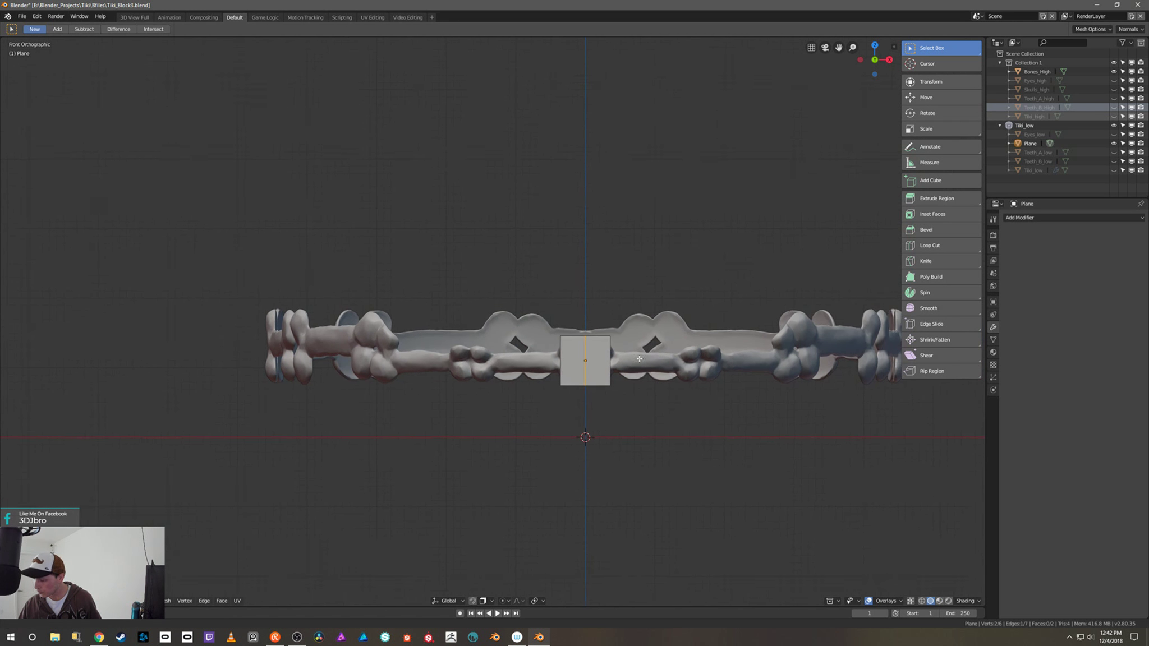
shift+middle_drag(694, 334, 577, 321)
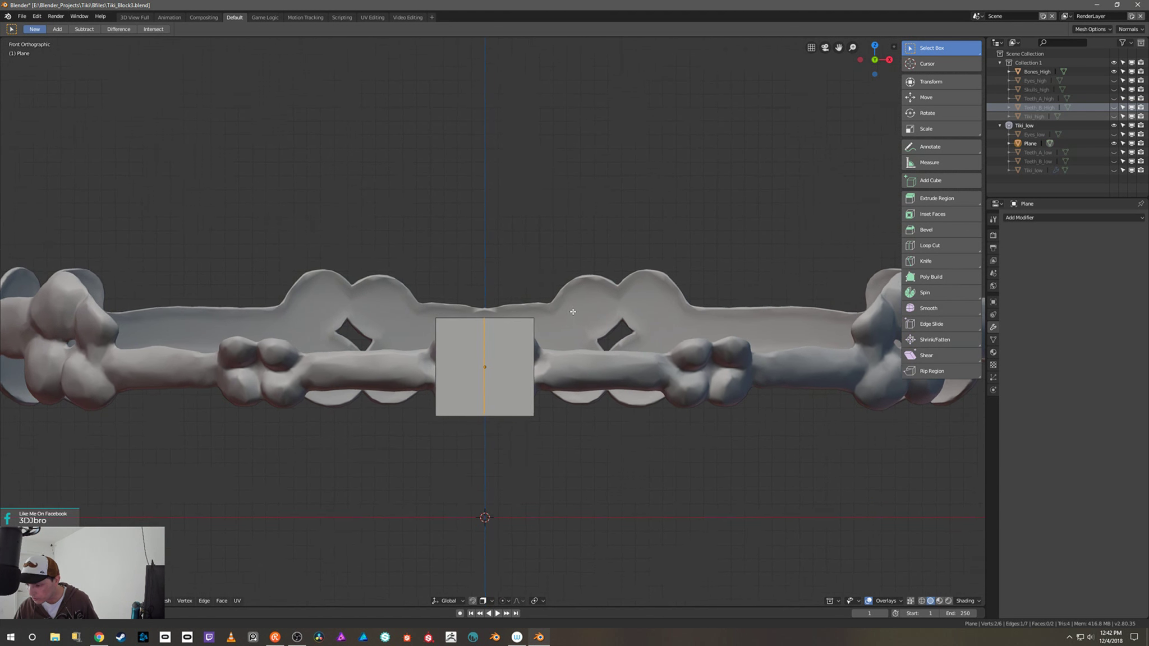
scroll(569, 243, up, 6)
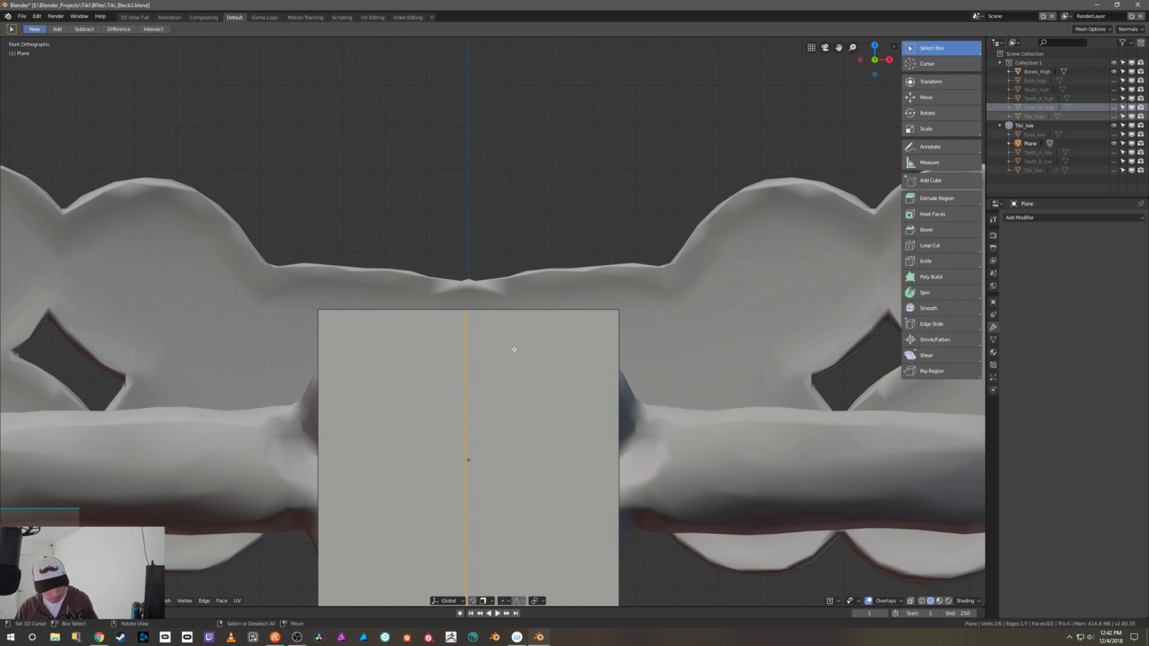
key(x)
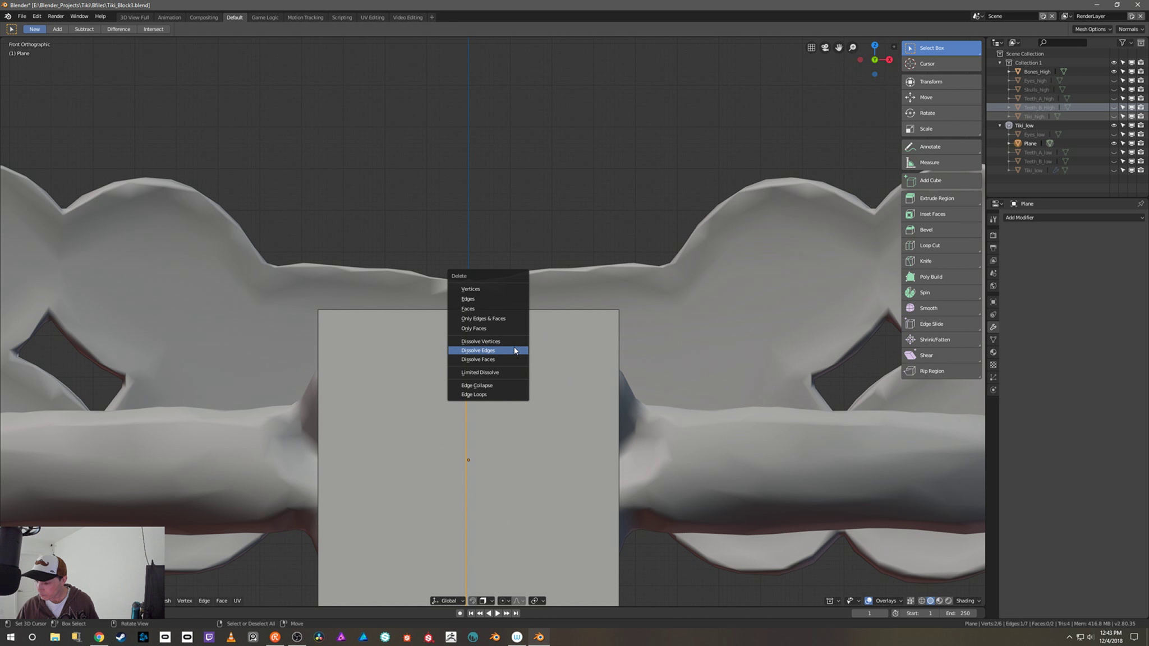
click(514, 351)
Step: Add one vertical loop cut exactly through the plane's centre and clear the selection
key(ctrl+r)
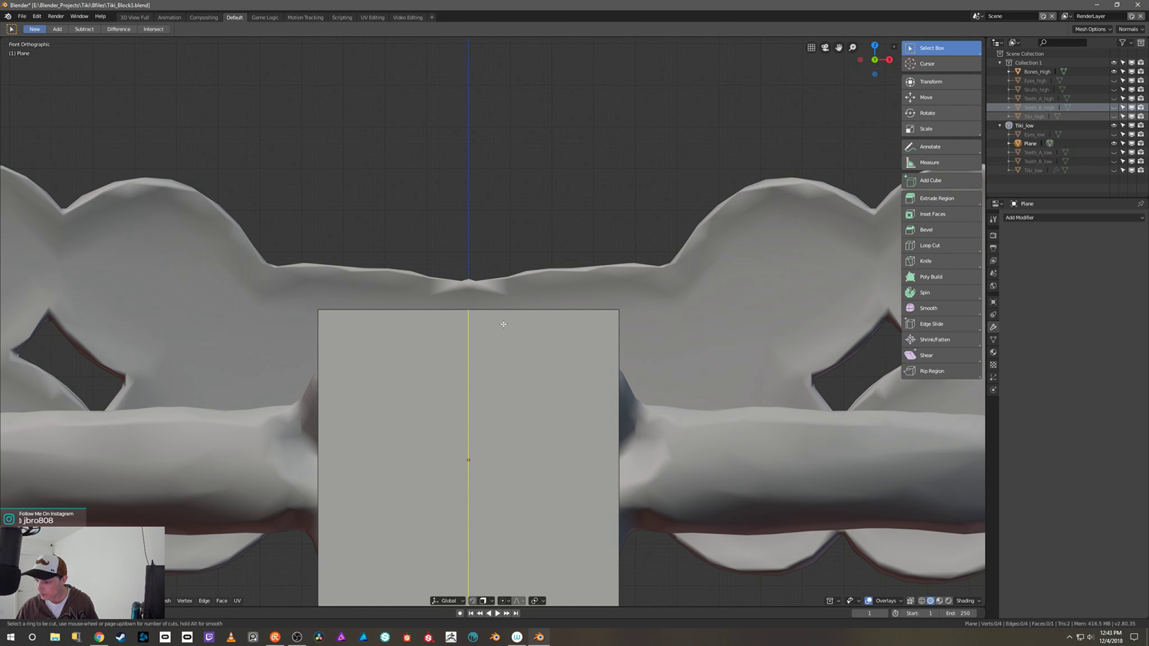
click(503, 324)
click(503, 325)
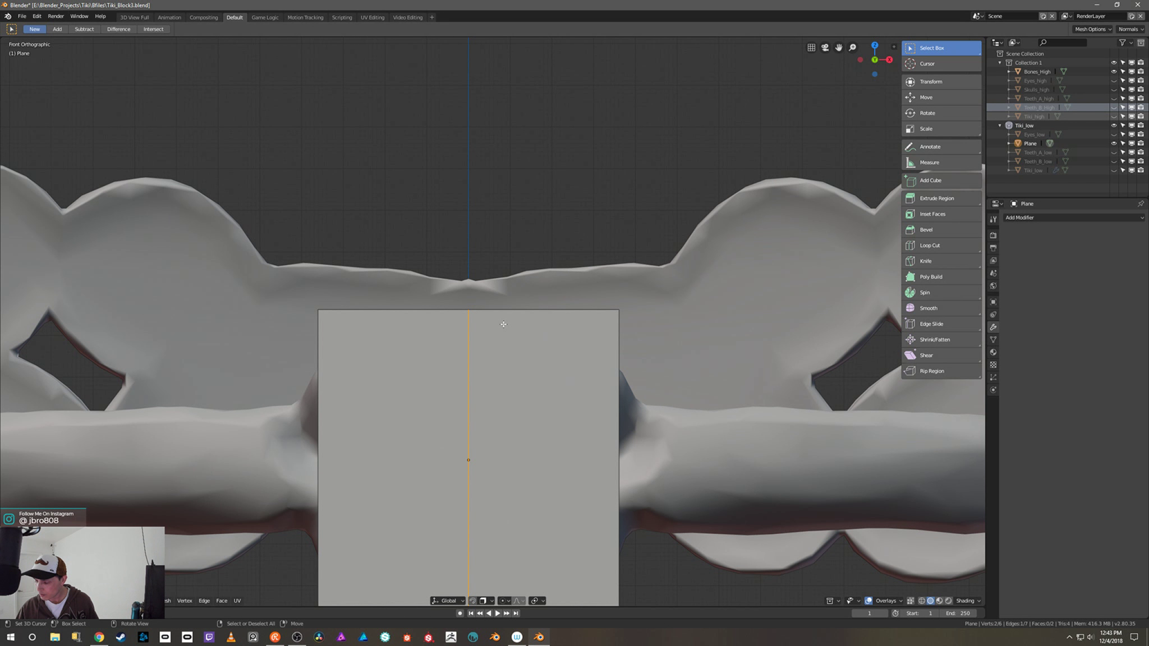
key(alt+a)
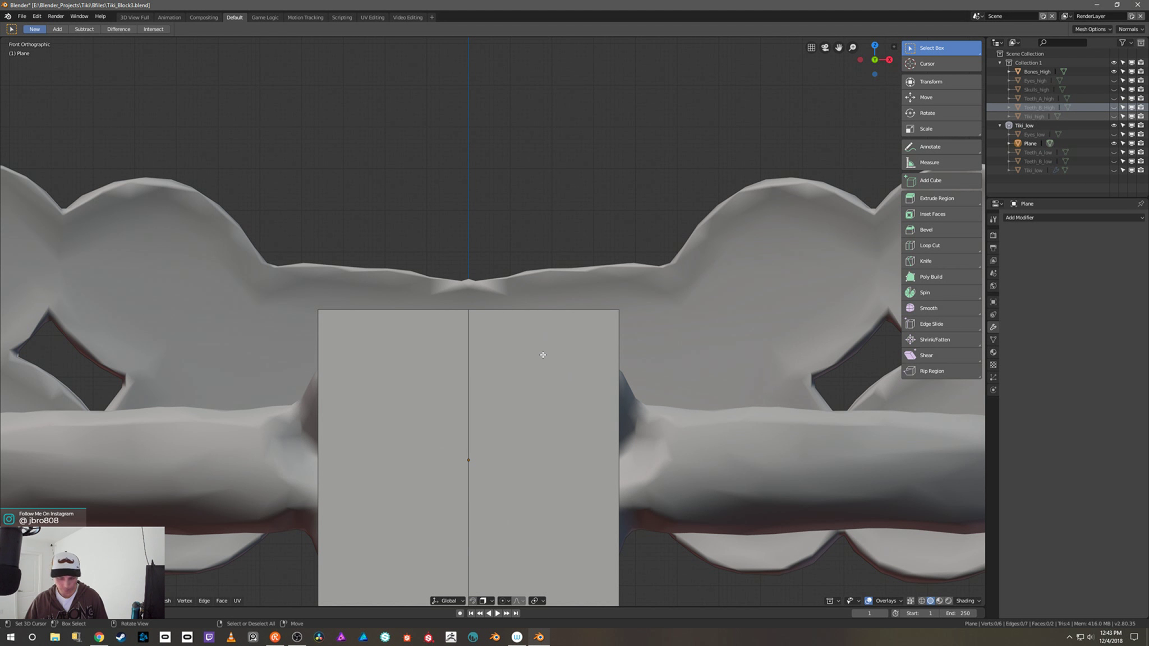
Step: Delete the face forming the plane's right half, on the positive X side of the centre cut
scroll(559, 392, down, 3)
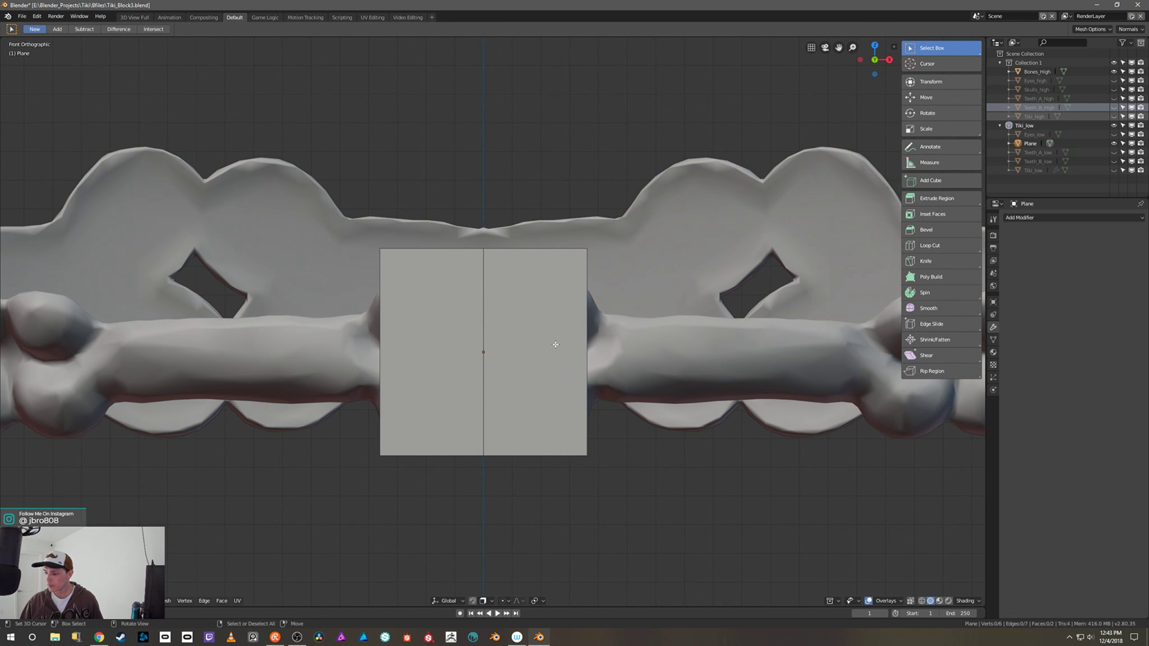
click(554, 339)
key(x)
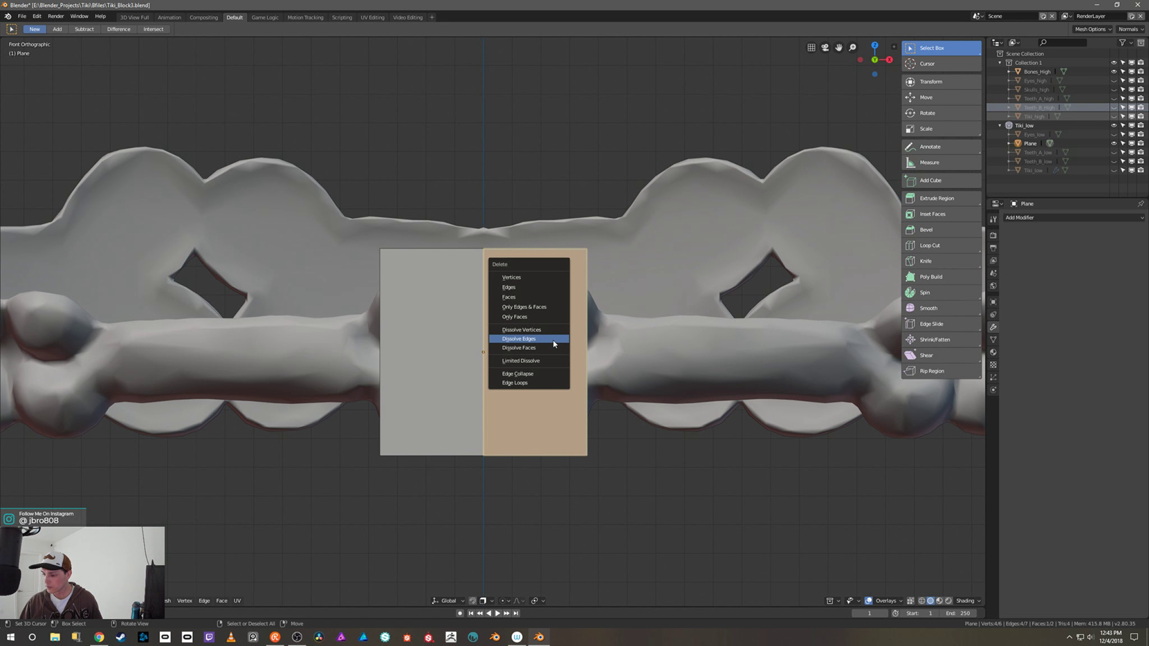
click(552, 297)
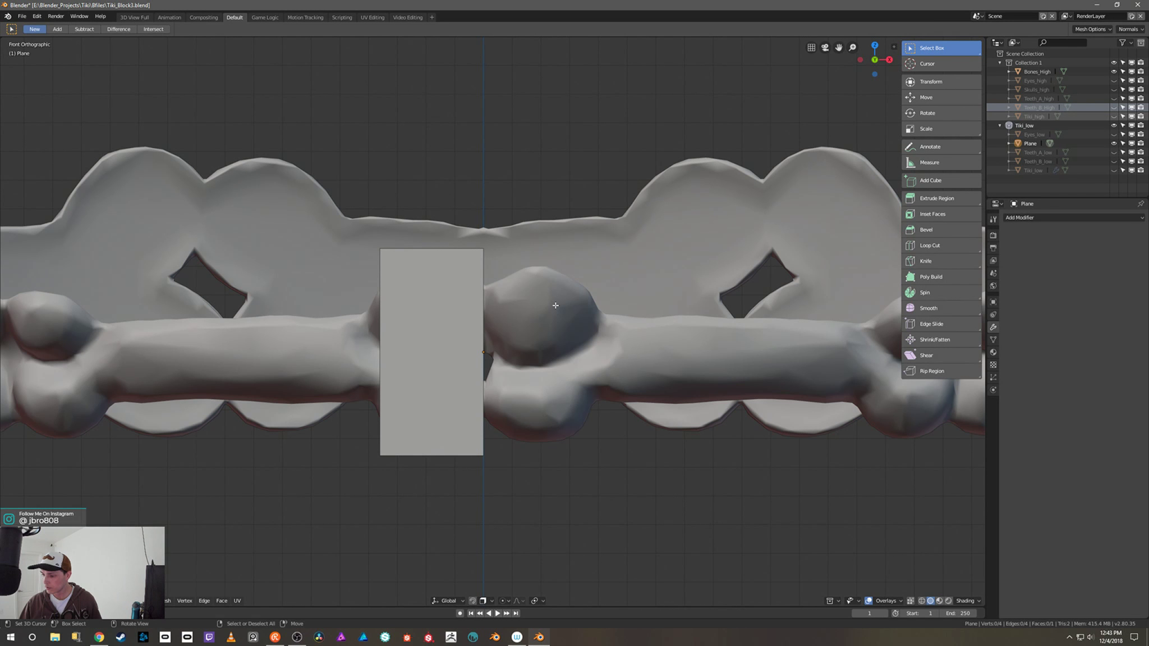
Step: Add a Mirror modifier on the X axis to the half plane and enable Clipping
click(1039, 218)
click(984, 307)
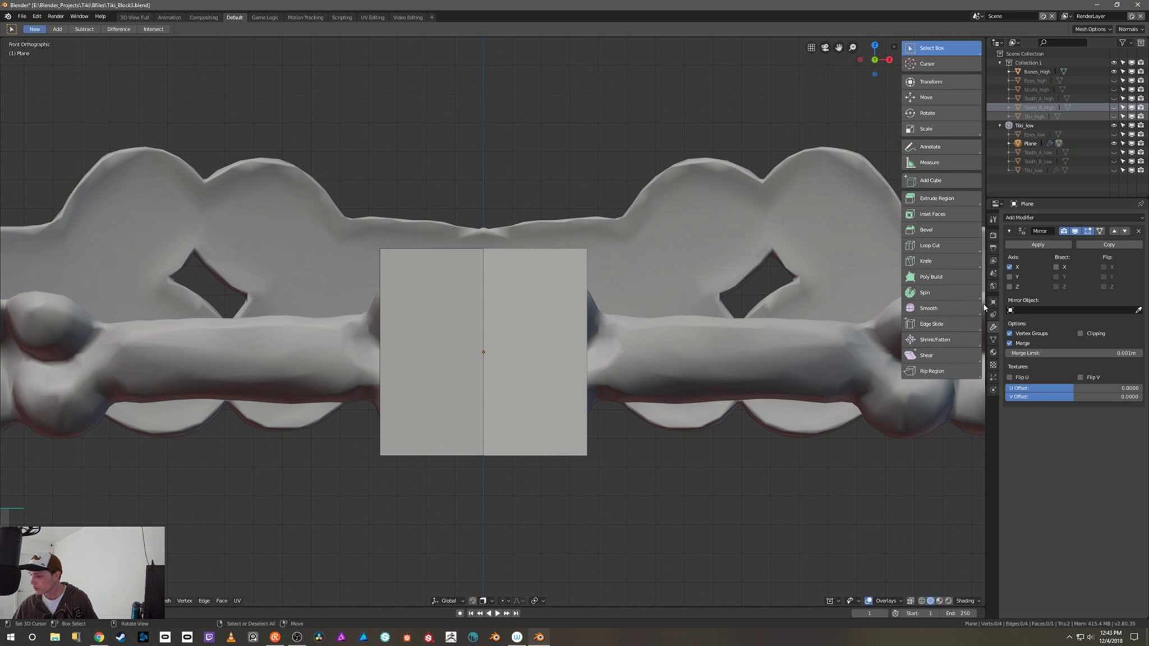
click(1080, 335)
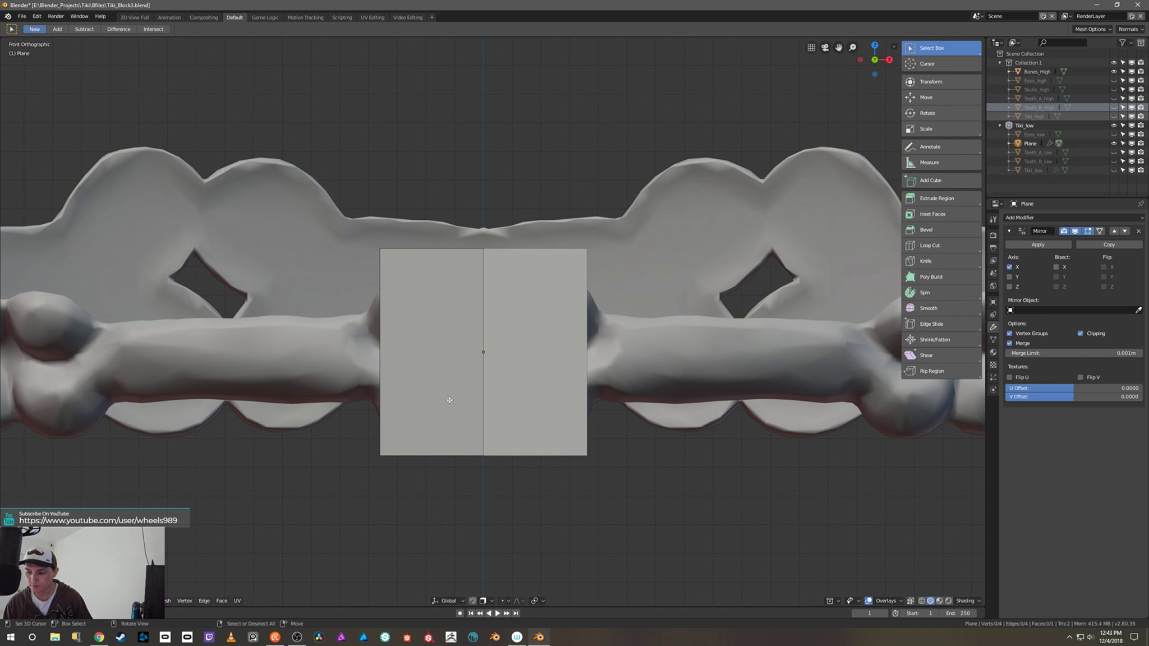
Step: Move the whole plane along Y in left side view so it sits against the front tips of the bones
middle_drag(470, 390, 561, 392)
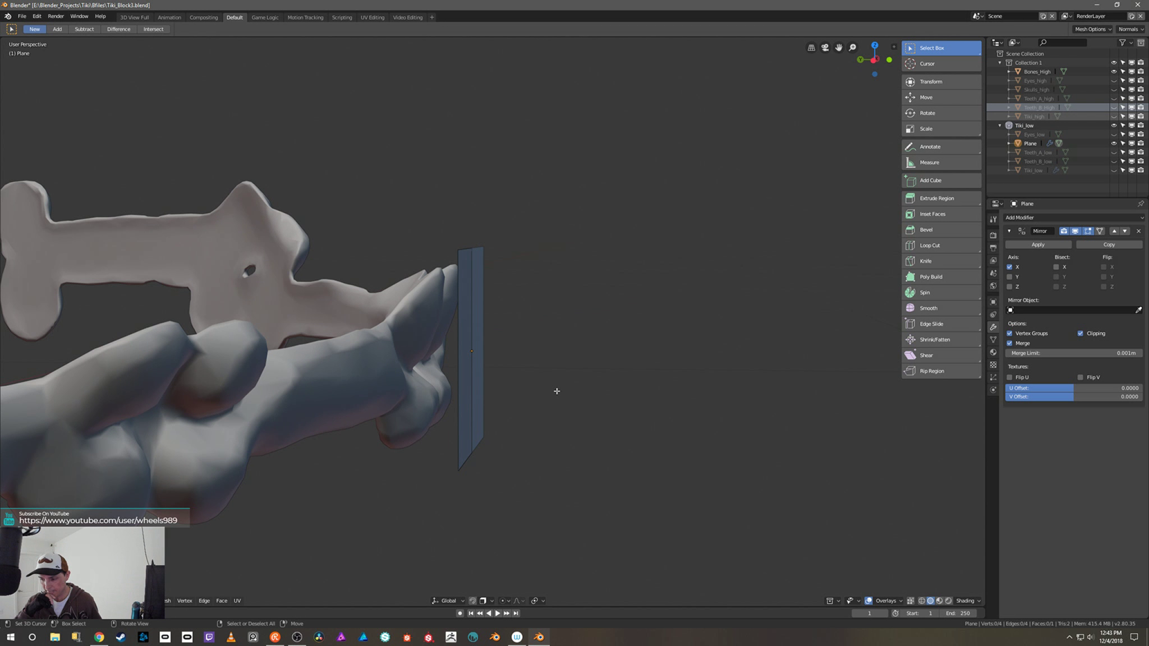
key(grave)
click(522, 362)
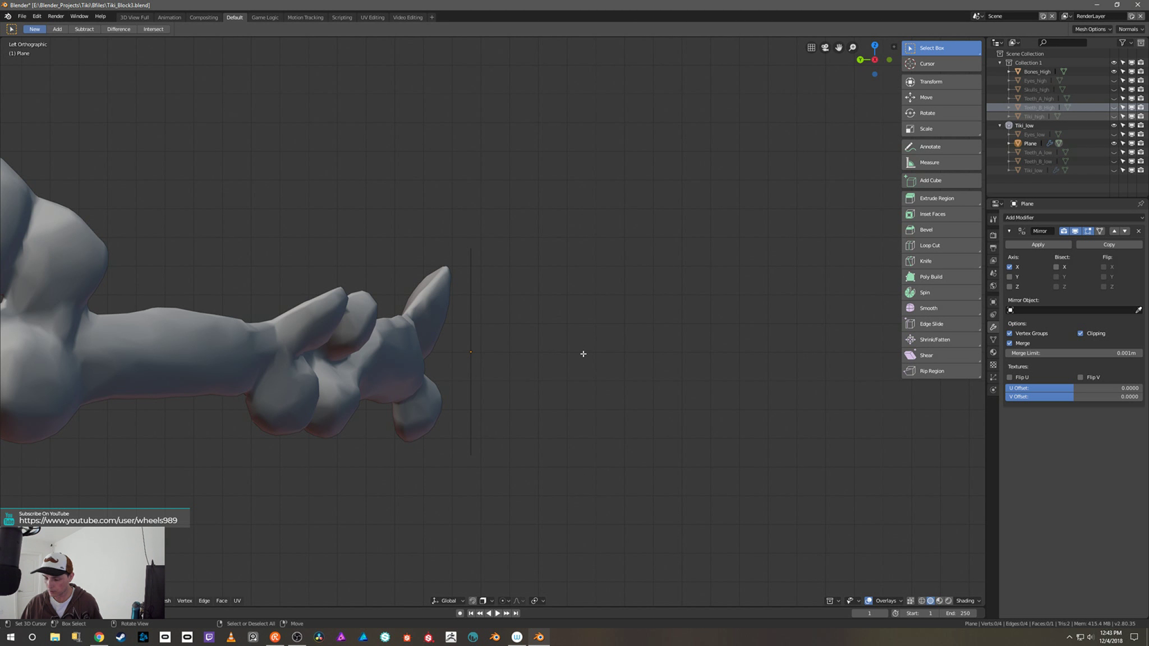
key(a)
key(g)
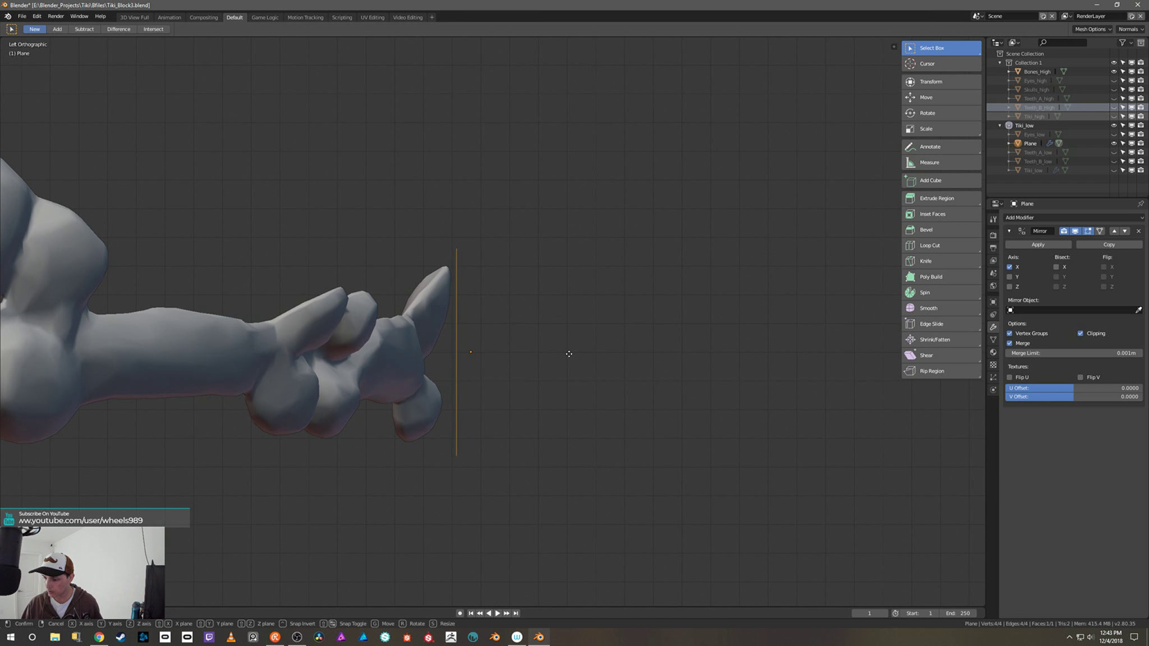
click(565, 355)
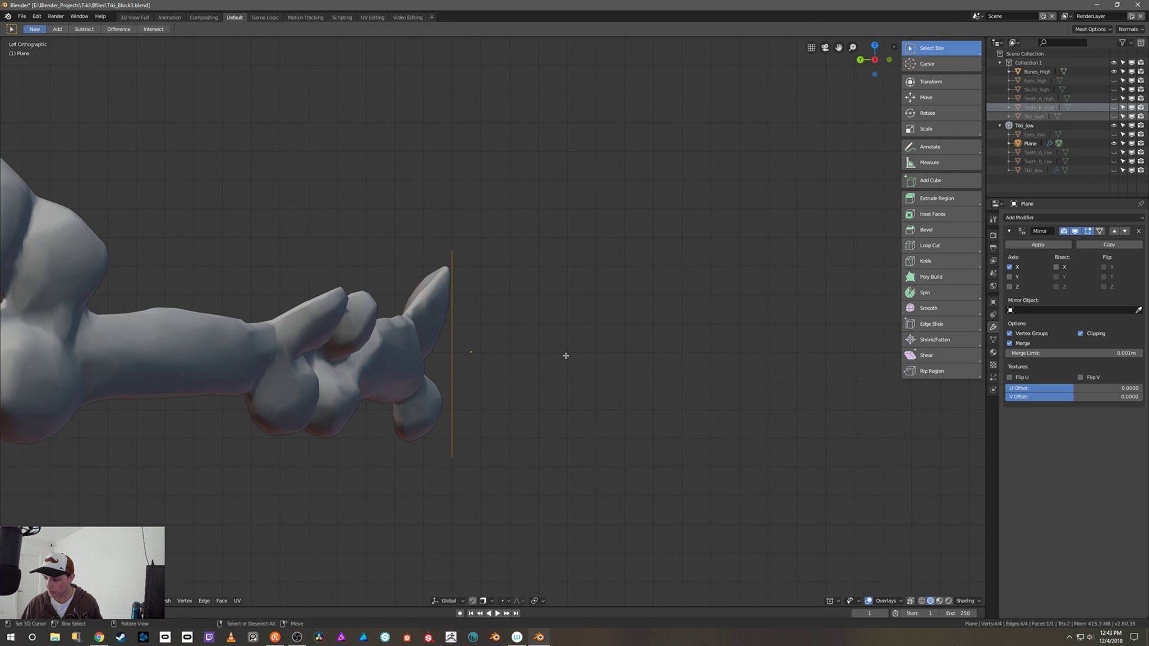
Step: In front view, add a centred horizontal loop cut across the half plane and pull its outer vertex inward along X
click(558, 324)
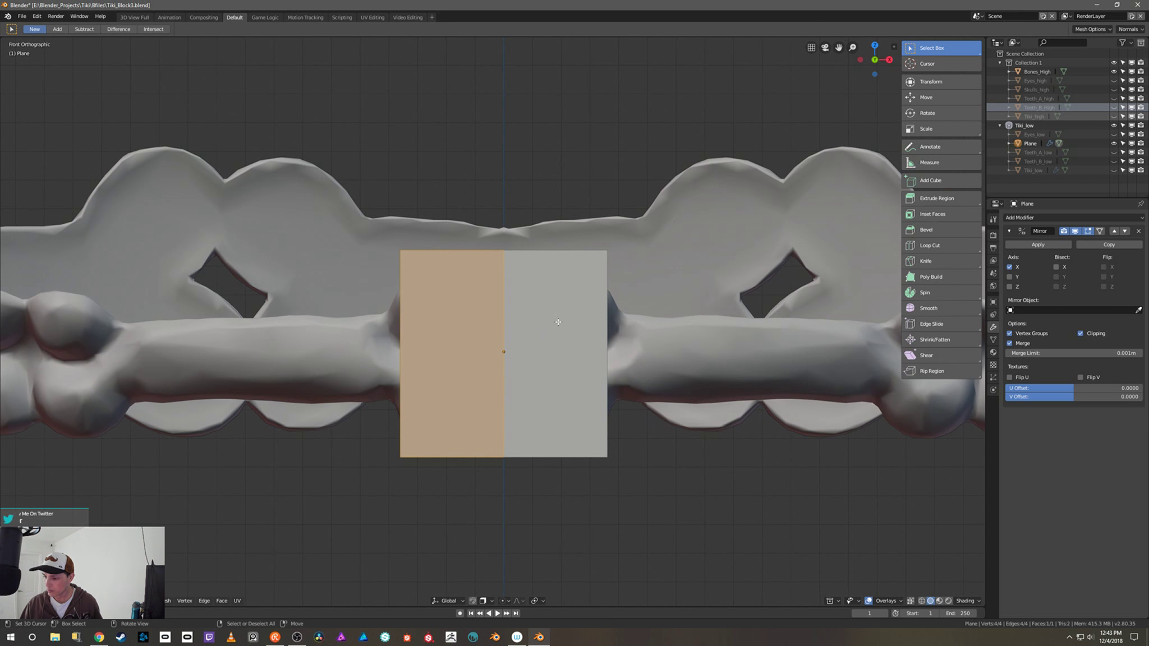
key(ctrl+r)
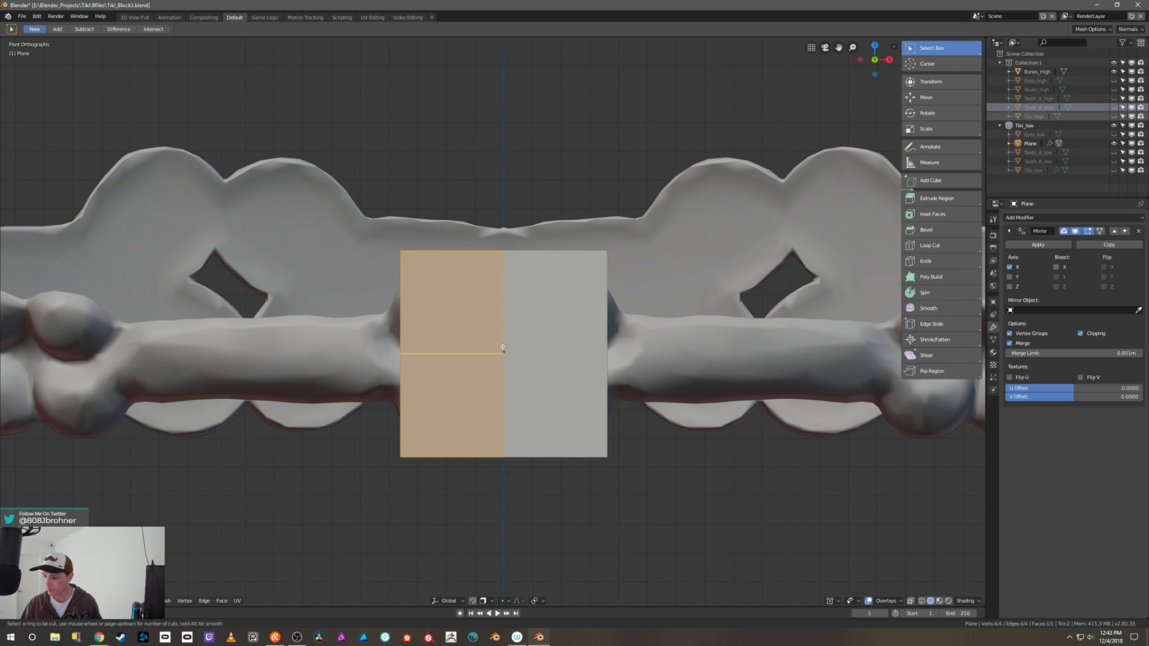
click(503, 348)
right_click(409, 355)
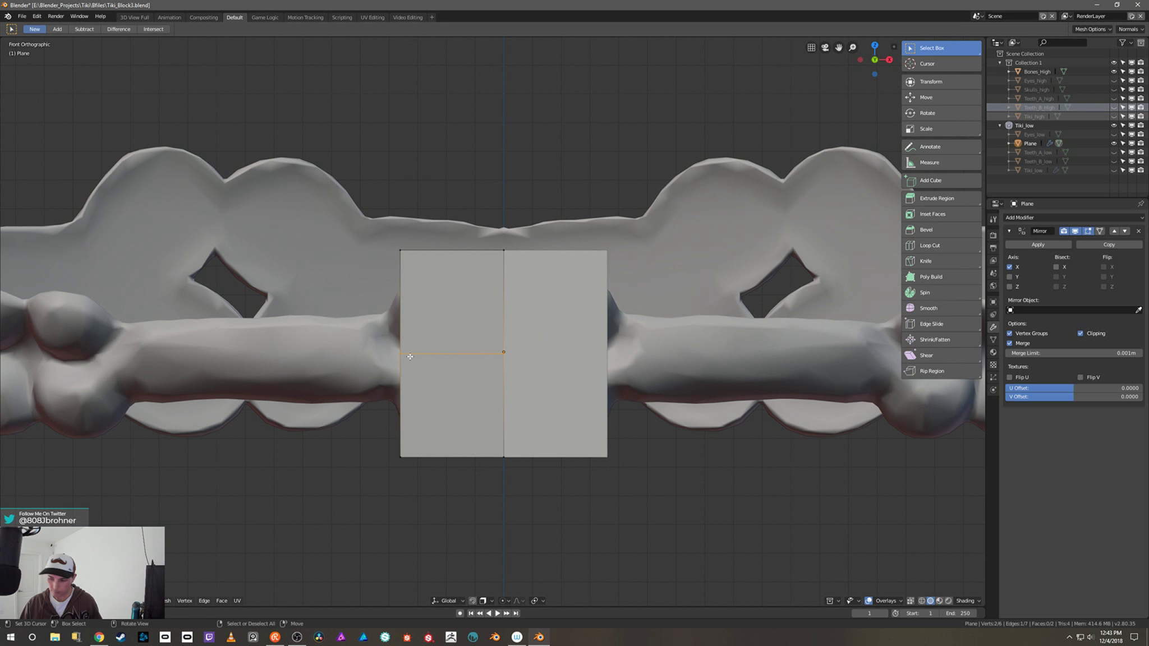
key(g)
key(x)
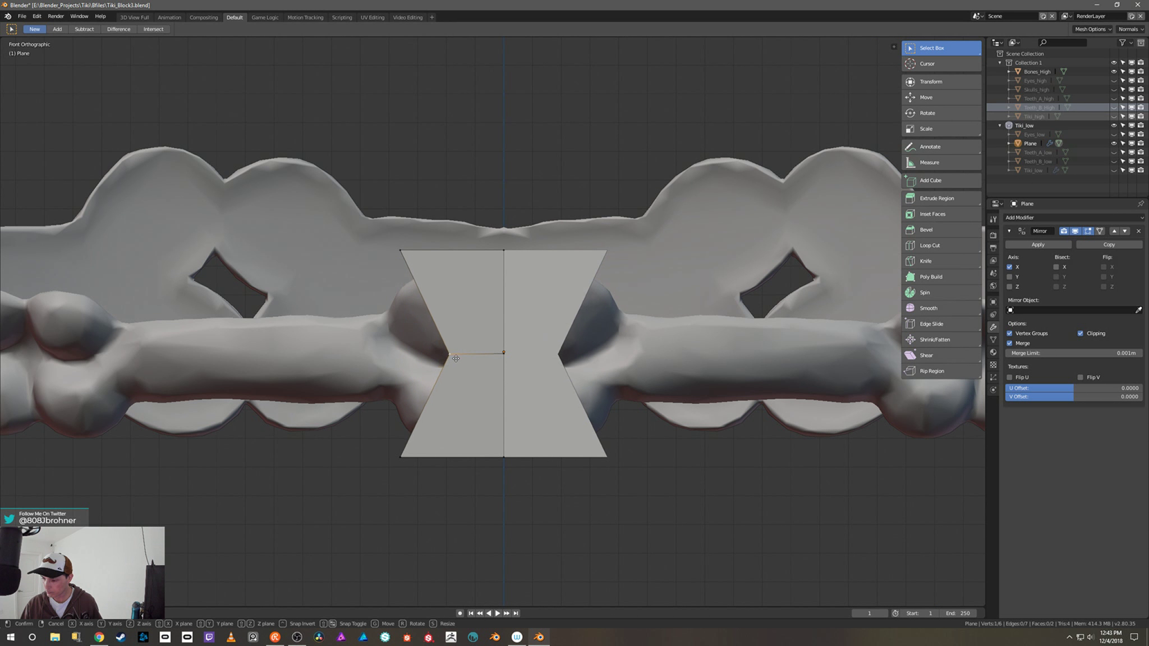
Step: Fit the half plane's upper outer and upper centre vertices to the top outline of the two bone ends
click(425, 284)
key(g)
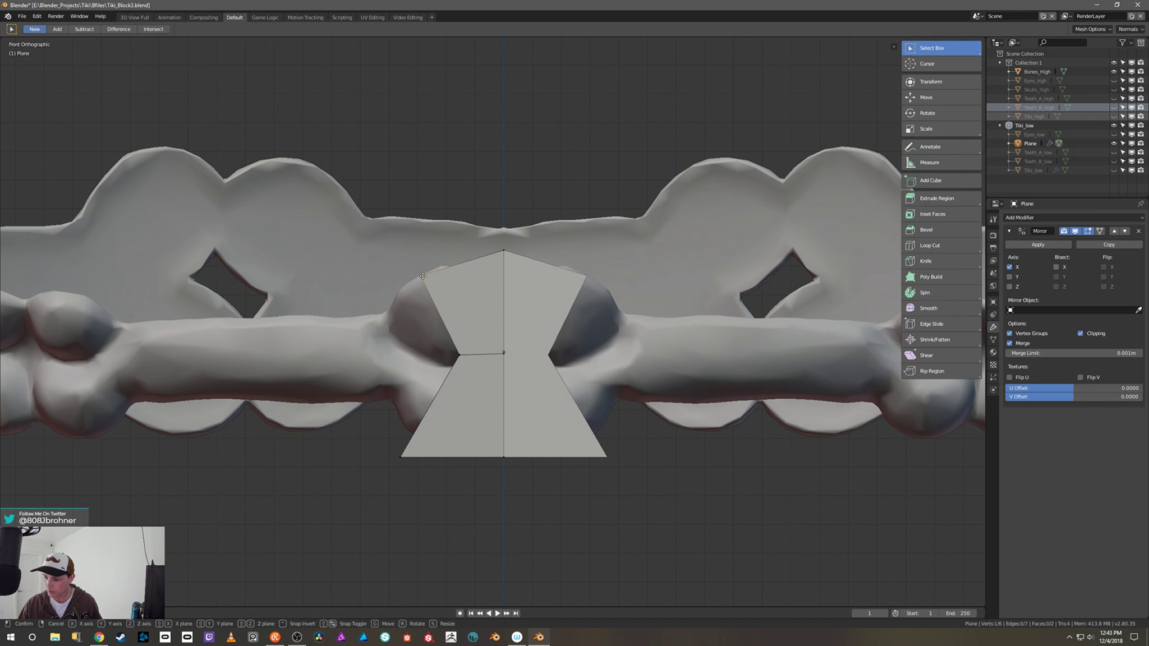
click(442, 268)
click(504, 253)
key(g)
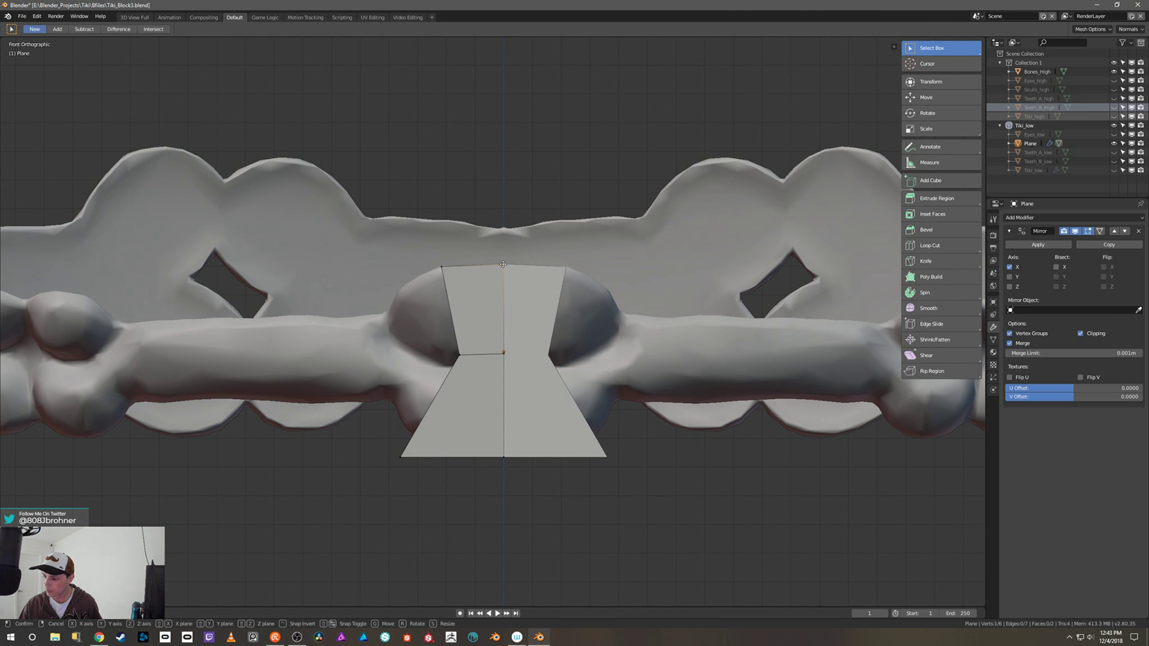
click(503, 286)
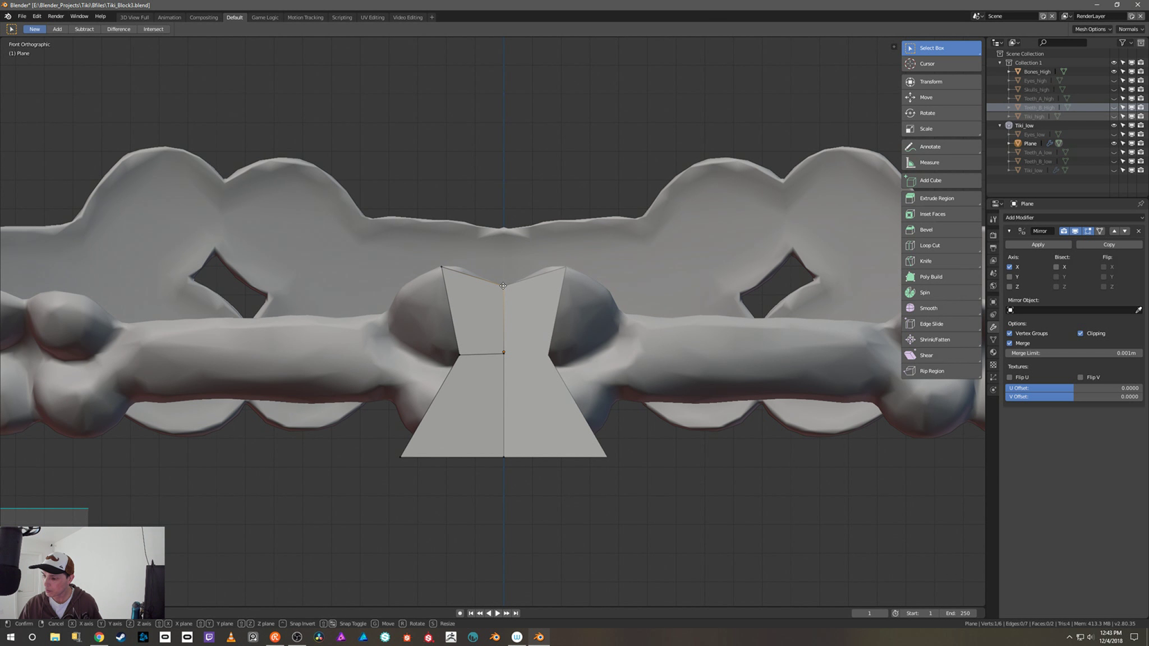
Step: Fit the half plane's lower outer and lower centre vertices to the bottom outline of the two bone ends
click(404, 456)
key(g)
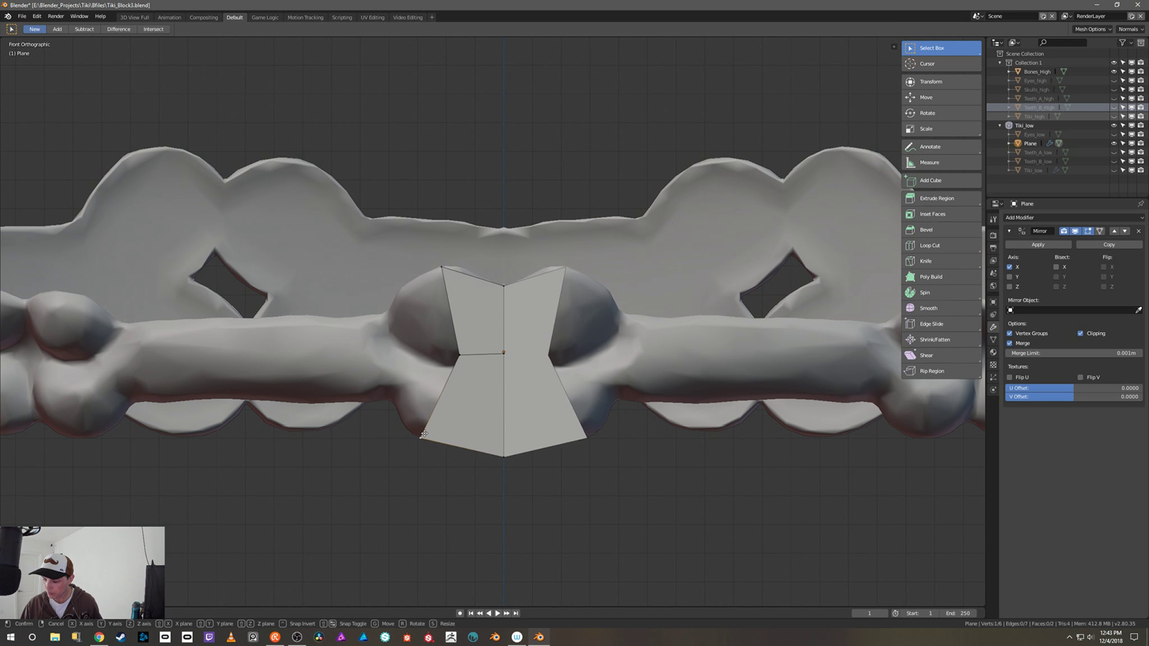
click(463, 430)
click(510, 452)
key(g)
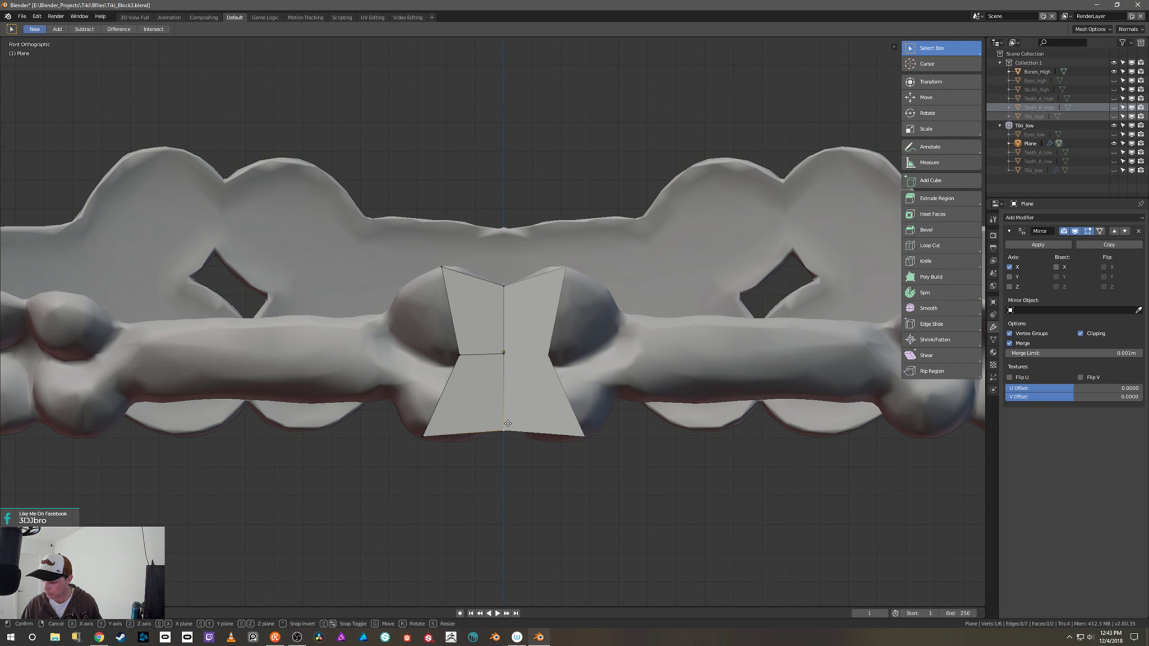
click(508, 410)
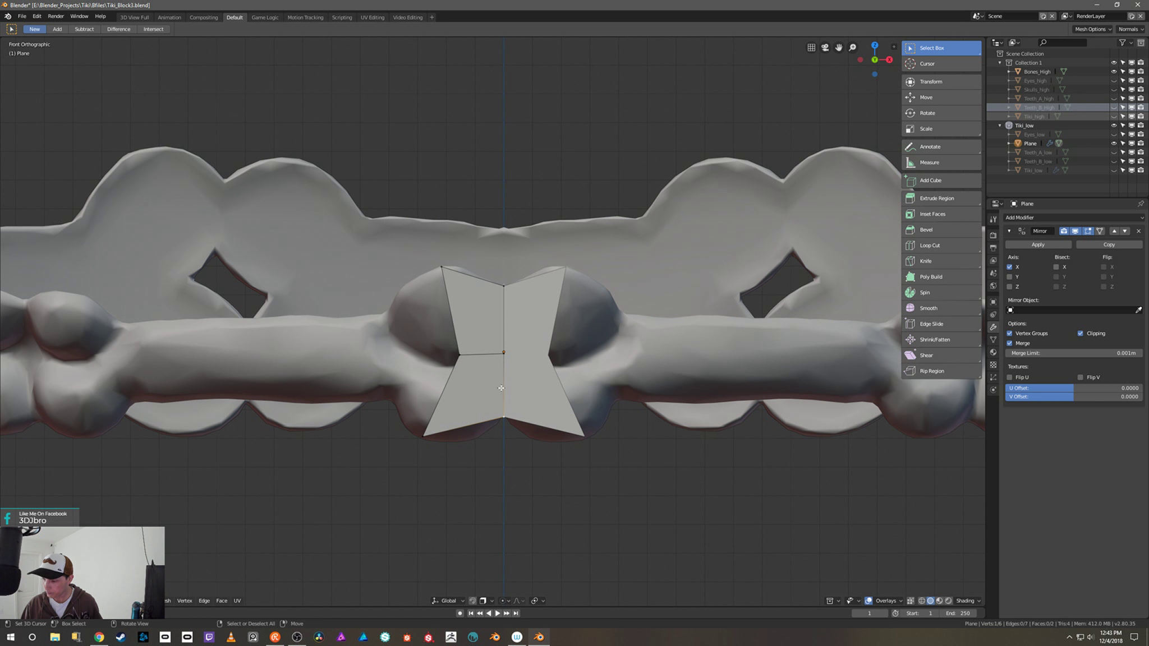
Step: Add a centred vertical loop cut to the half plane and lower its bottom vertex to the bone's lower outline
key(ctrl+r)
click(479, 282)
right_click(479, 282)
click(475, 271)
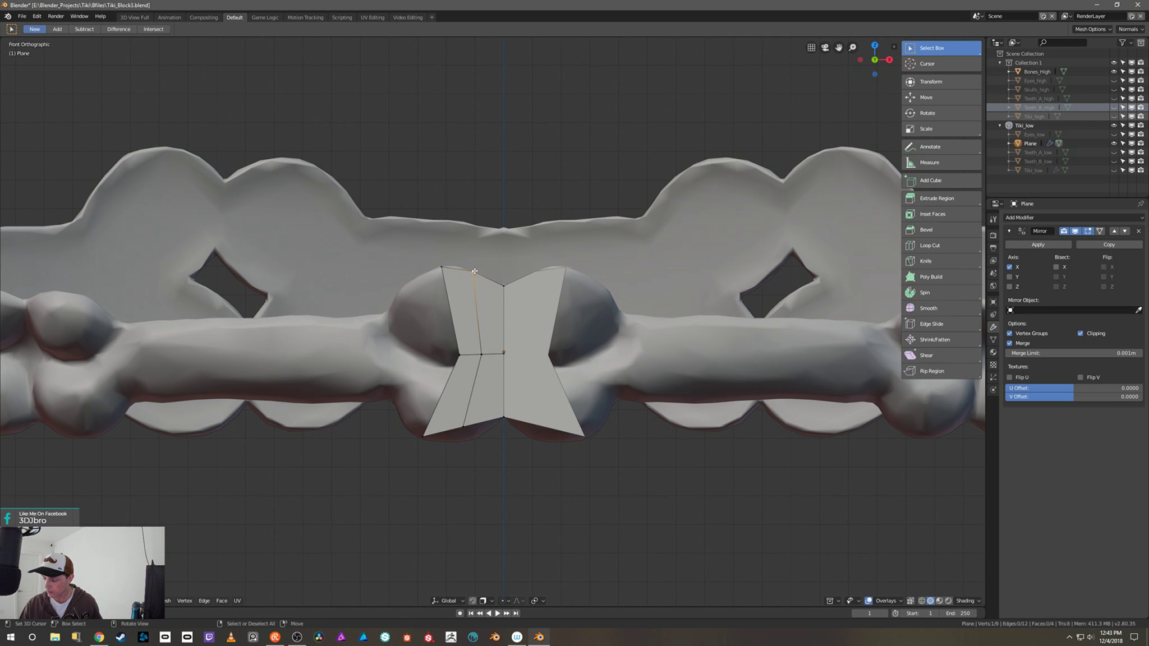
click(464, 425)
key(g)
click(465, 436)
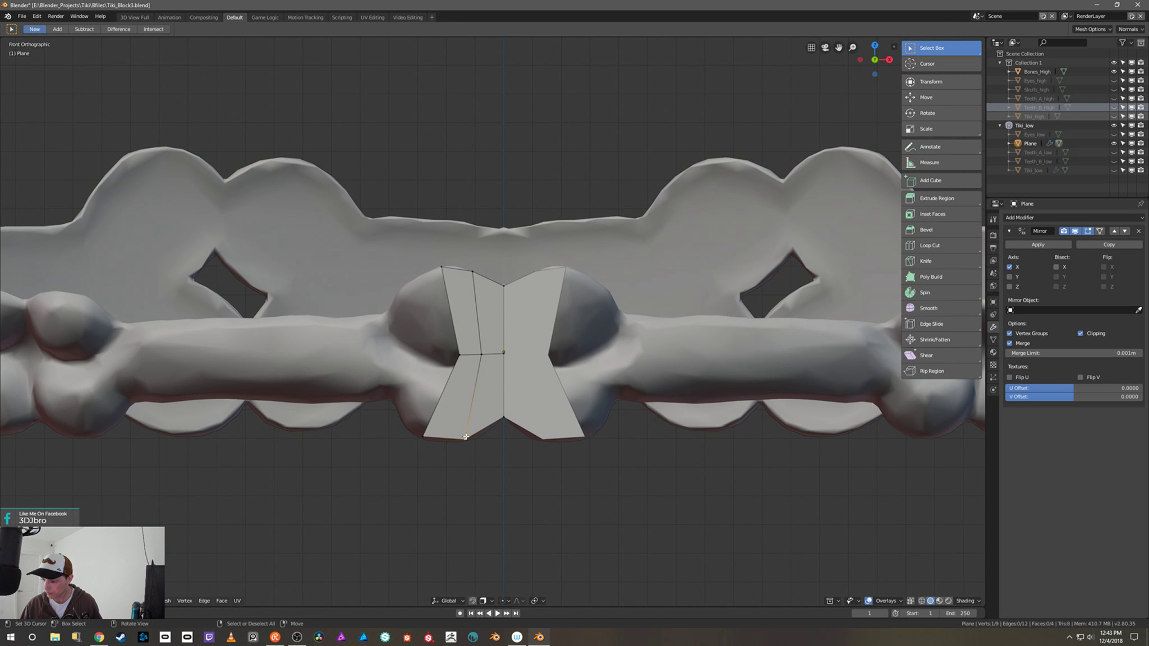
Step: Lower the outer vertex and the loop-cut vertex of the half plane's middle row to follow the bone's shape
click(461, 354)
key(g)
click(460, 367)
click(481, 354)
key(g)
click(486, 359)
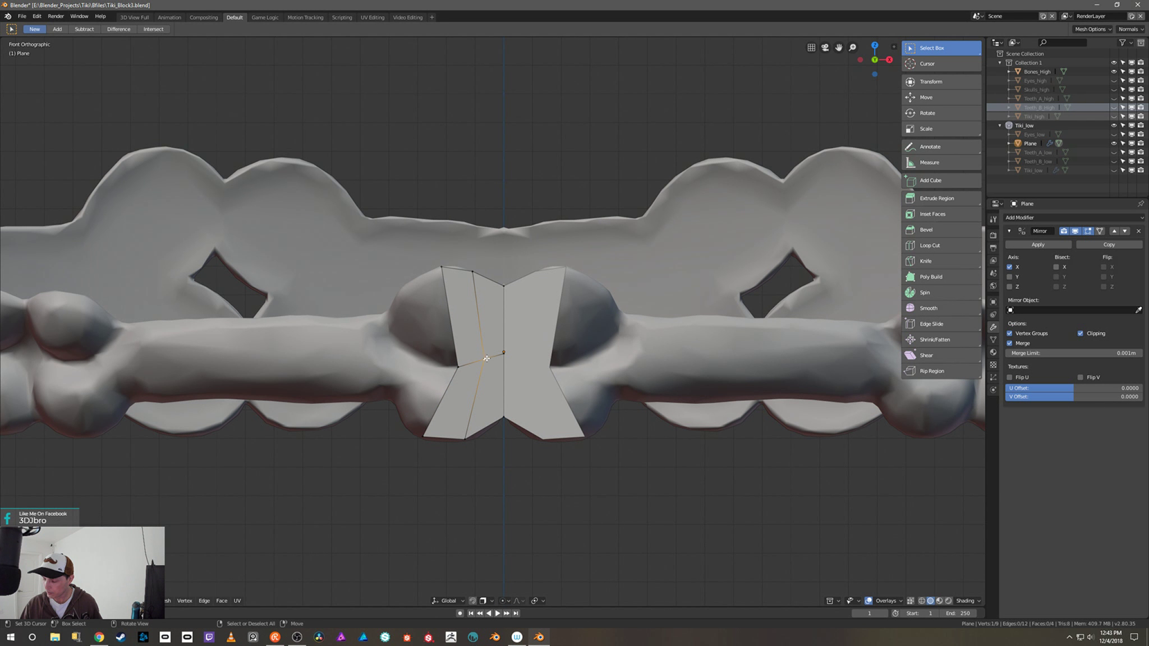
Step: Add a Shrinkwrap modifier to the plane and collapse the Mirror modifier's settings
middle_drag(486, 358, 641, 328)
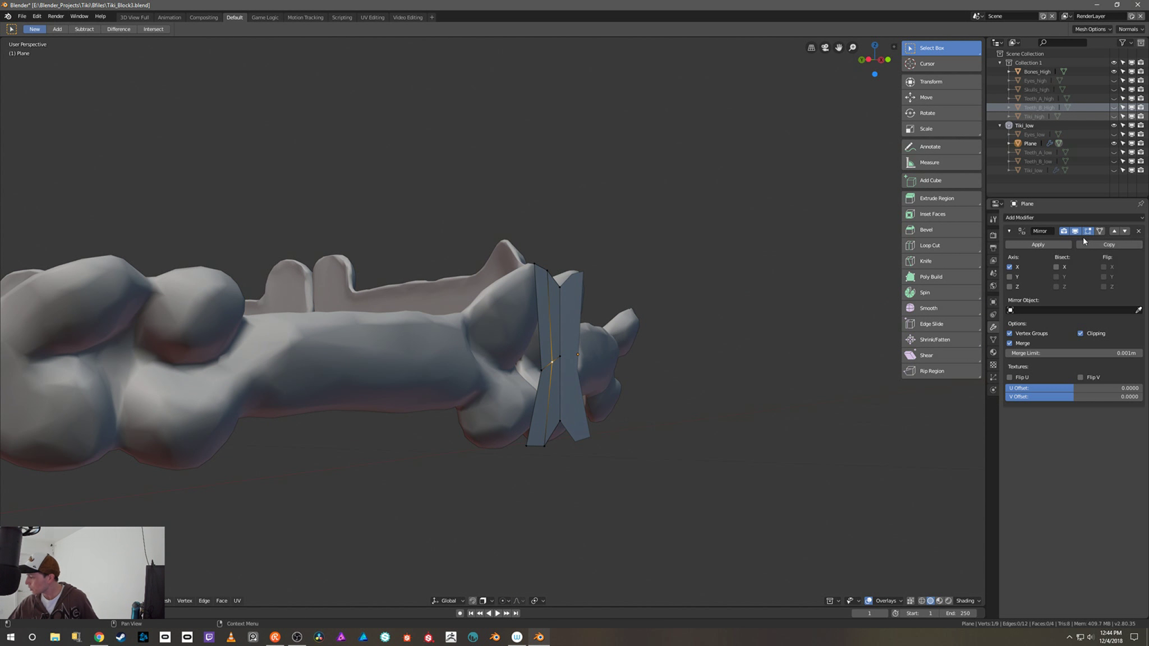
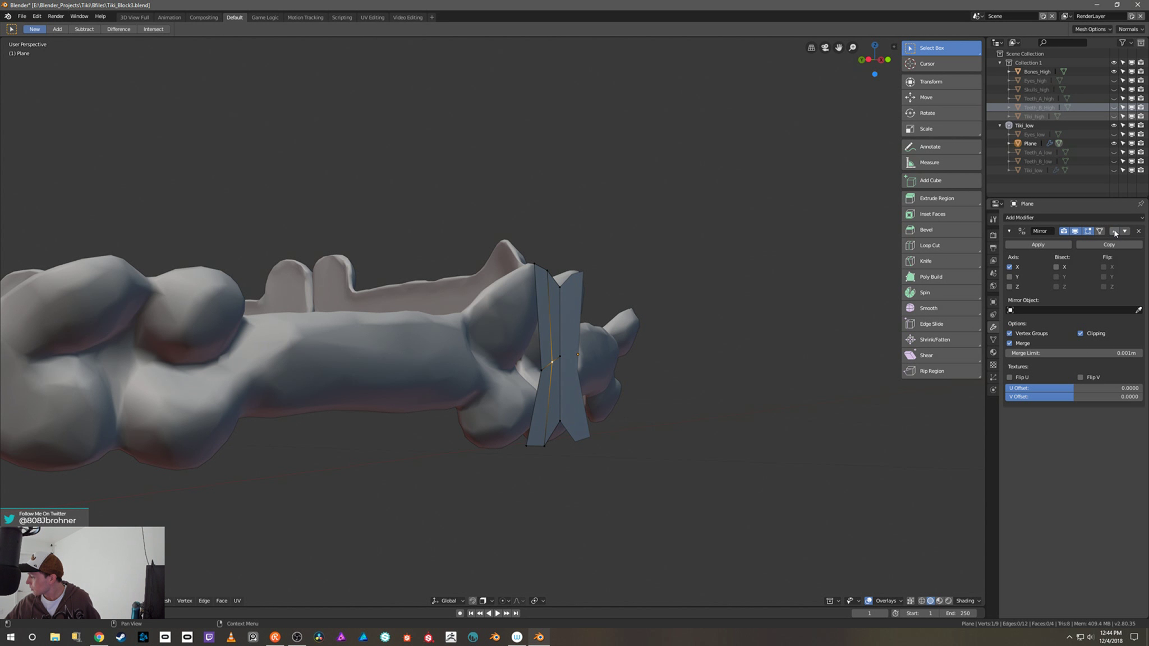
click(1069, 217)
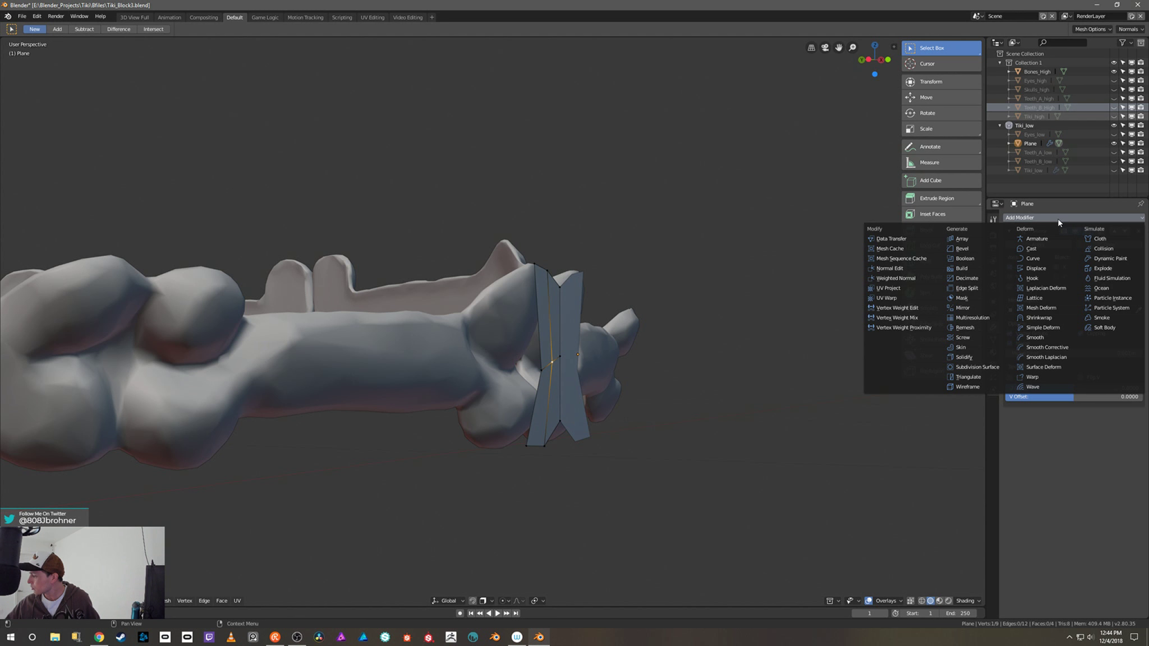
click(1046, 320)
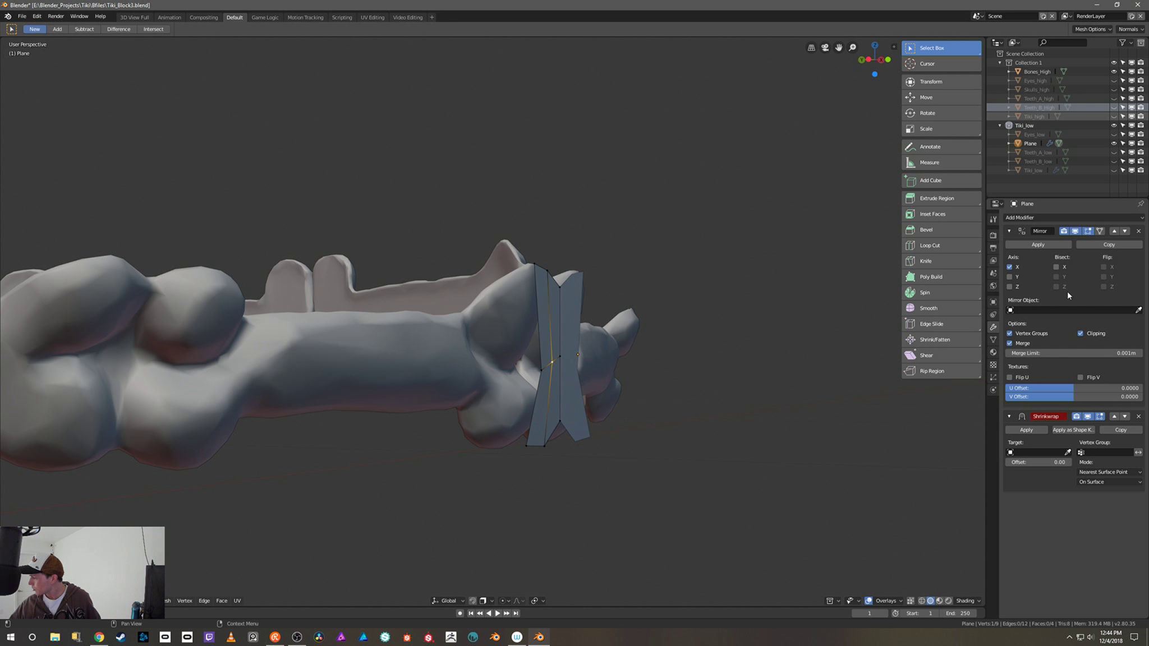
click(1008, 231)
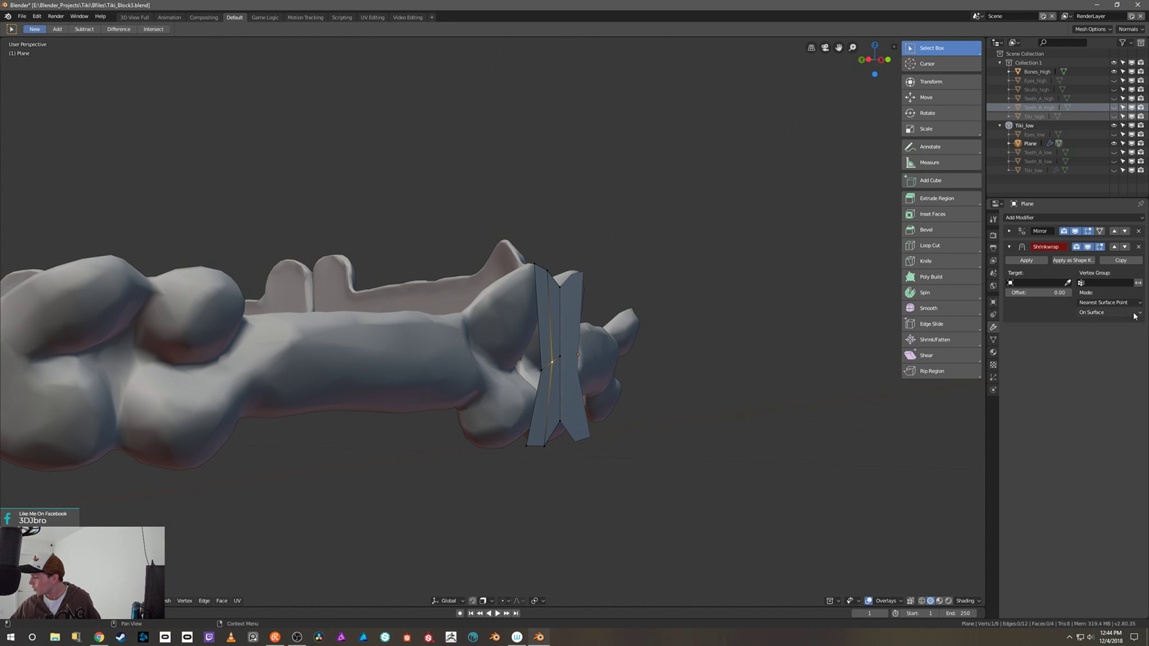
Step: Set the Shrinkwrap to Above Surface with Bones_High as target, and show its result on the edit cage
click(1108, 313)
click(1113, 267)
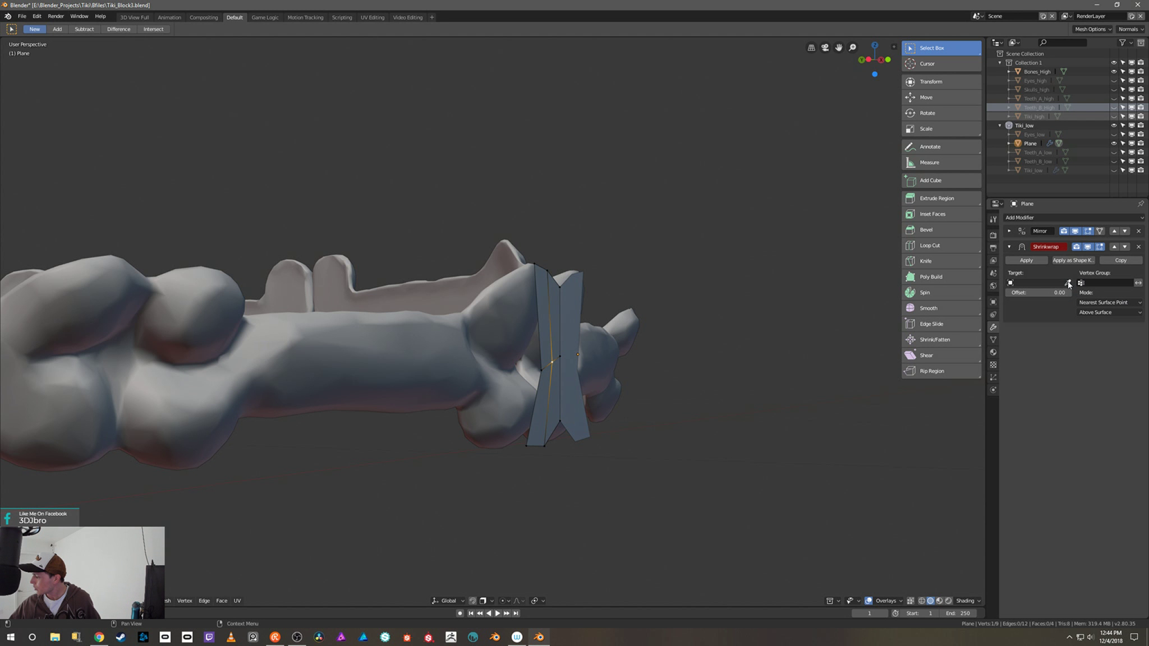
click(1069, 283)
click(578, 345)
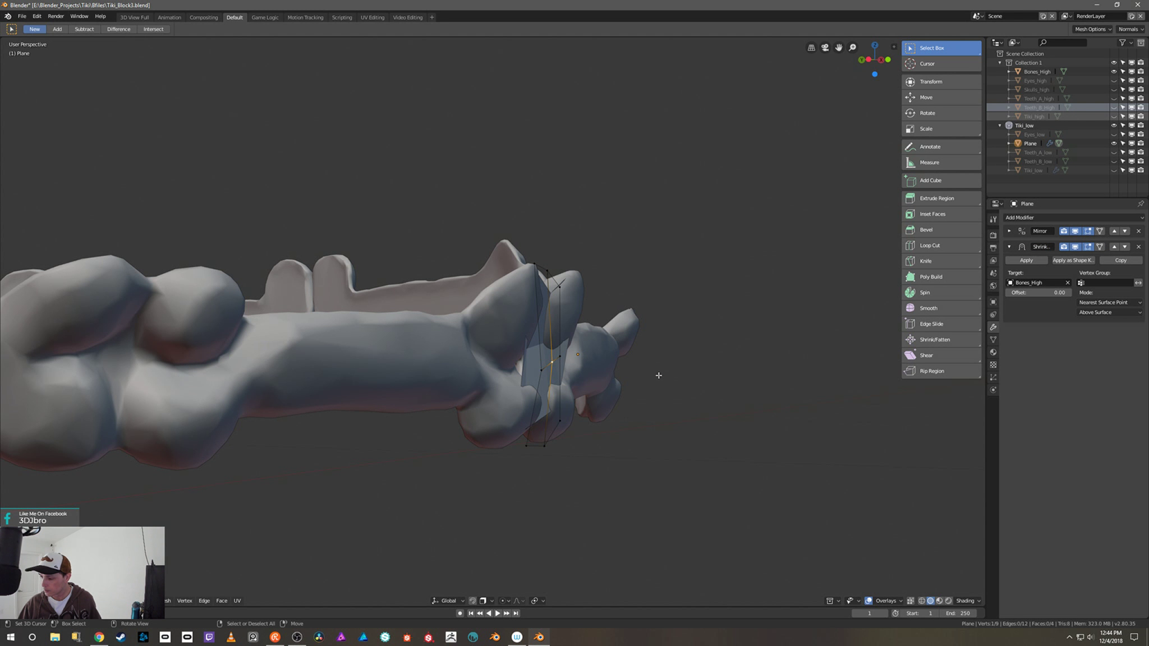
click(1101, 247)
Step: Reposition the outer vertex of the plane's middle row within the gap between the upper and lower bone knobs
middle_drag(805, 326, 519, 371)
scroll(688, 357, down, 2)
scroll(557, 375, up, 2)
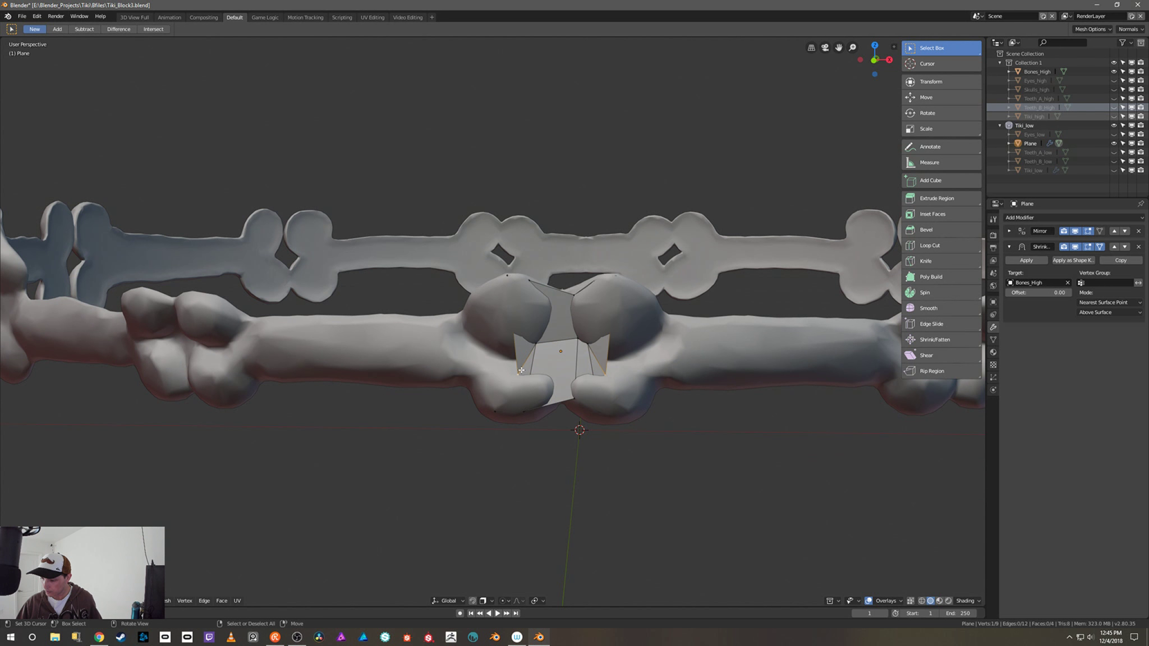
key(g)
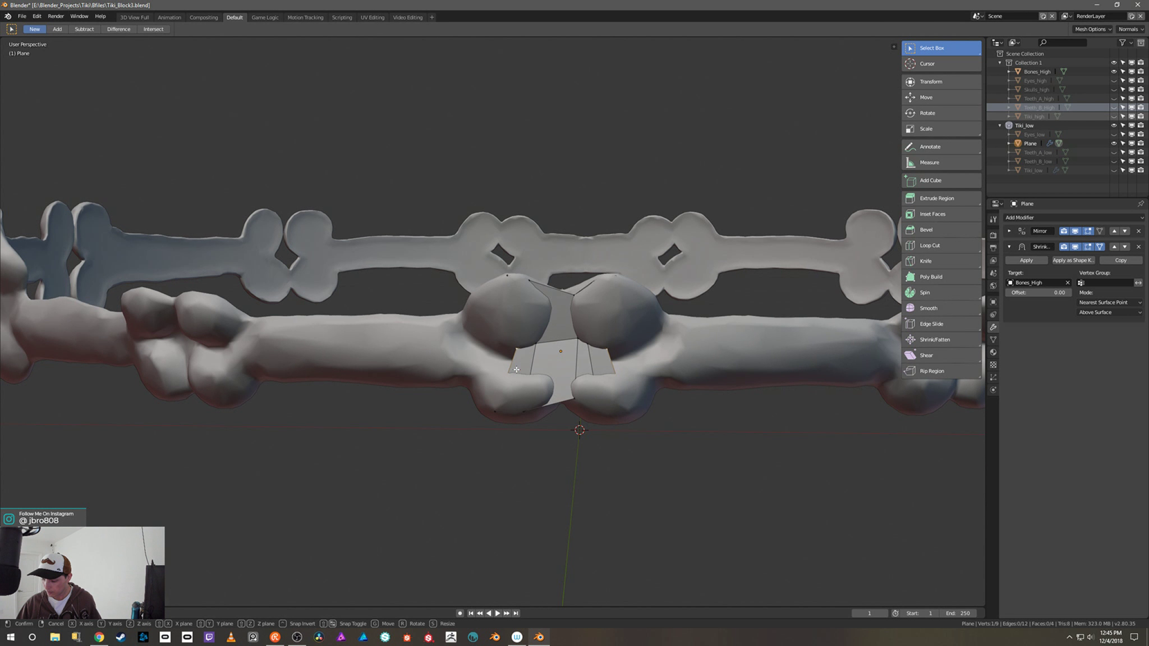
click(542, 367)
key(g)
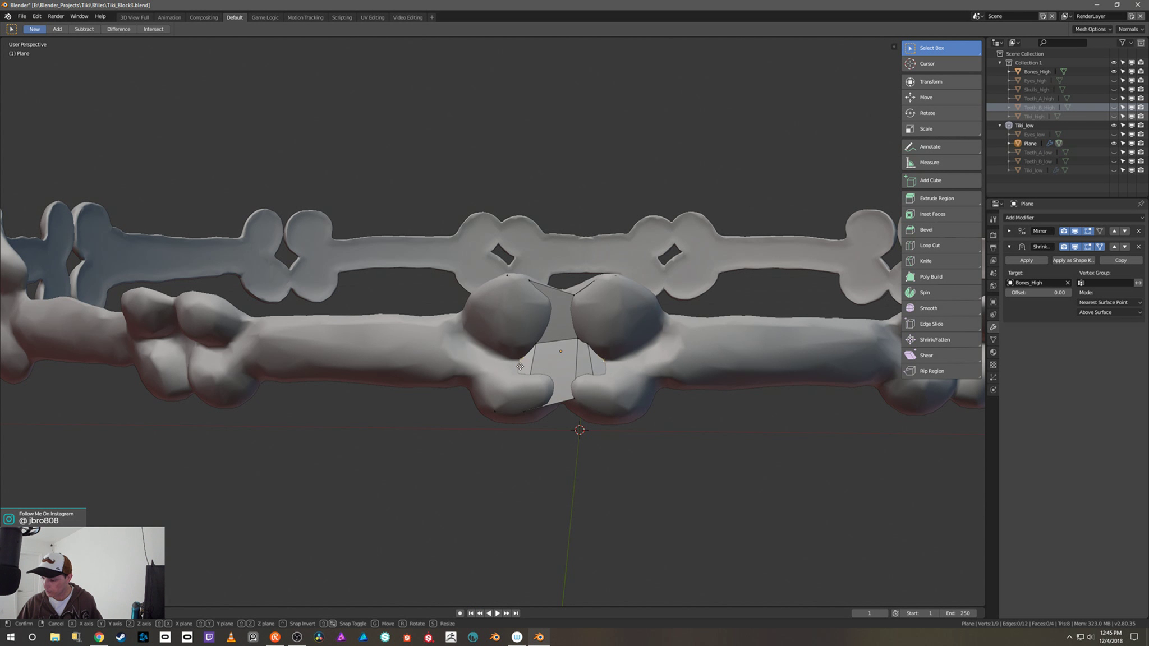
click(519, 364)
middle_drag(519, 364, 599, 331)
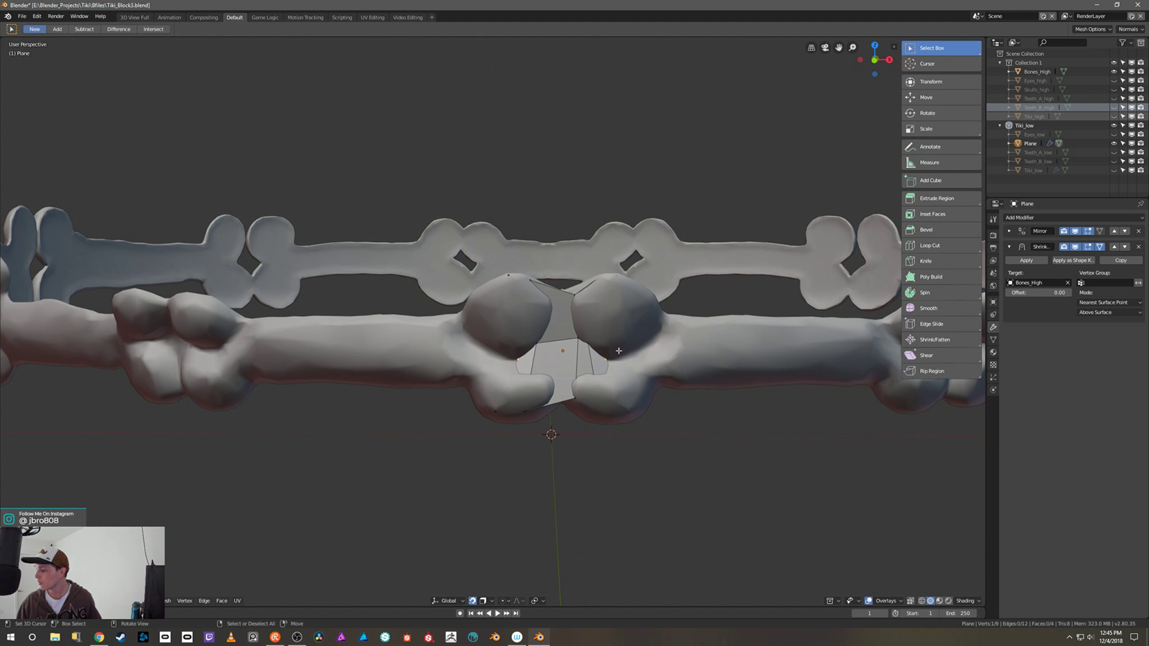
Step: Remove the Mirror modifier from the plane and shift the middle vertex of its centre edge towards the bone on the mesh side
click(1138, 232)
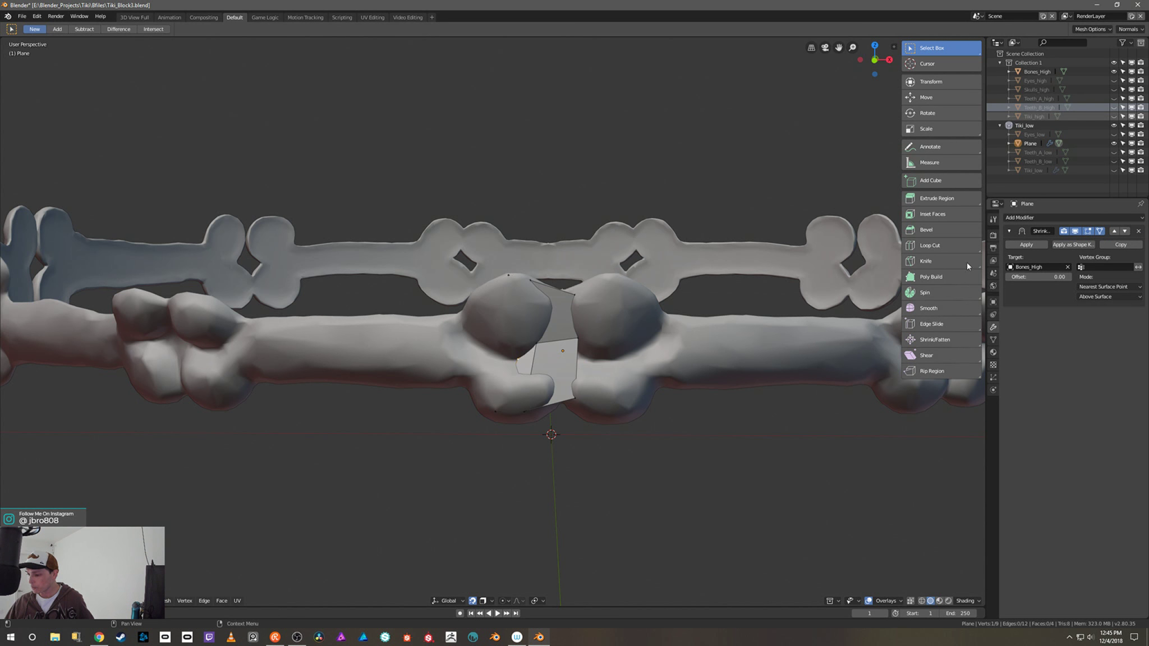
middle_drag(589, 334, 579, 338)
key(g)
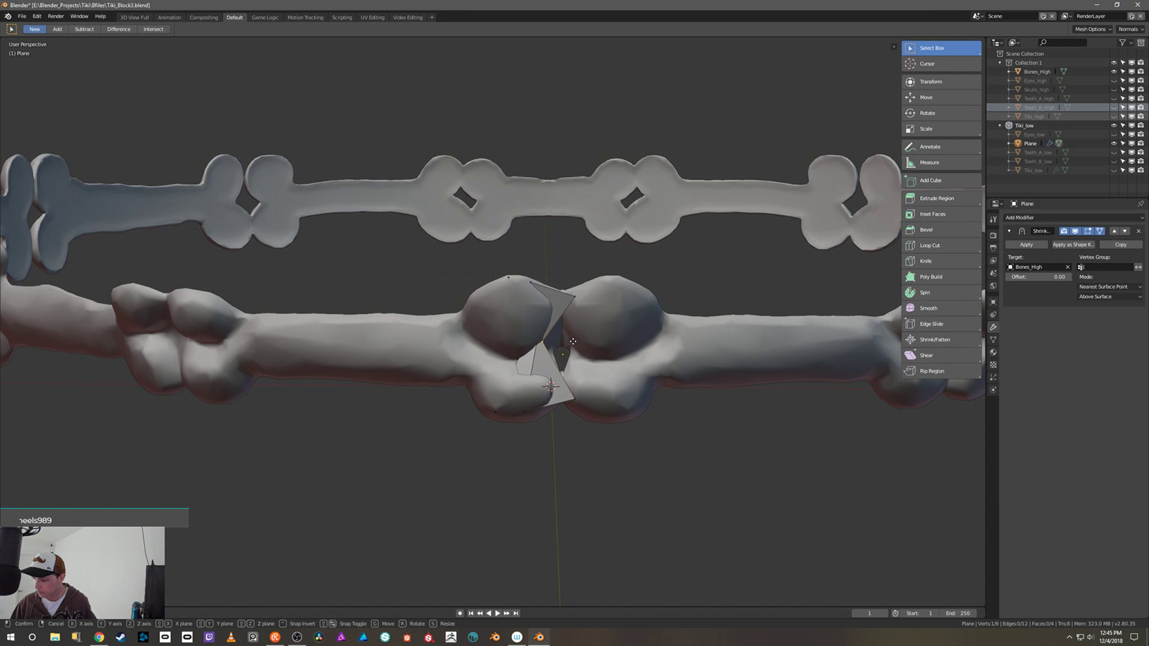
middle_drag(574, 342, 569, 302)
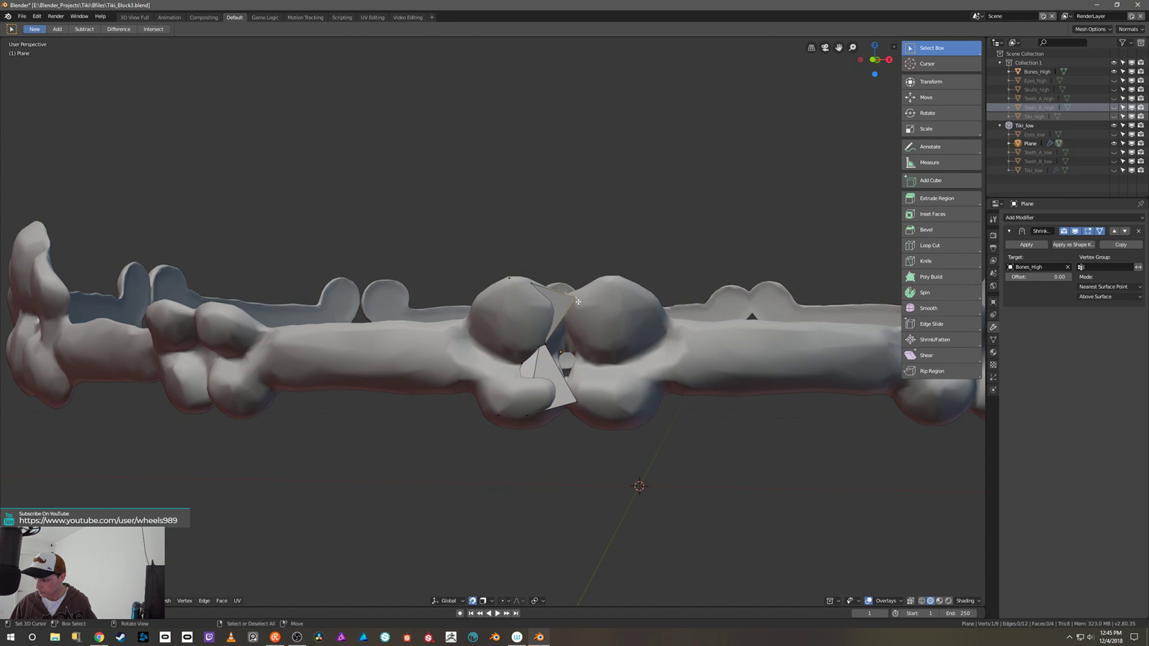
Step: Move the top, middle and bottom vertices of the centre edge into the seam between the two bone ends
click(577, 303)
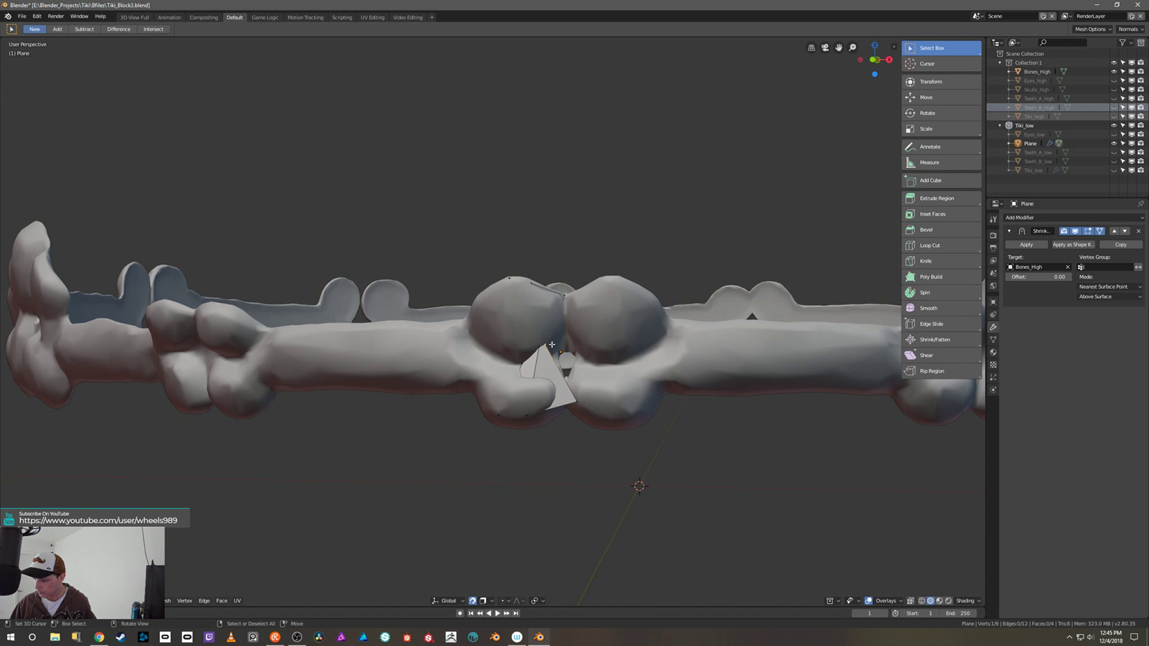
key(g)
click(564, 340)
key(g)
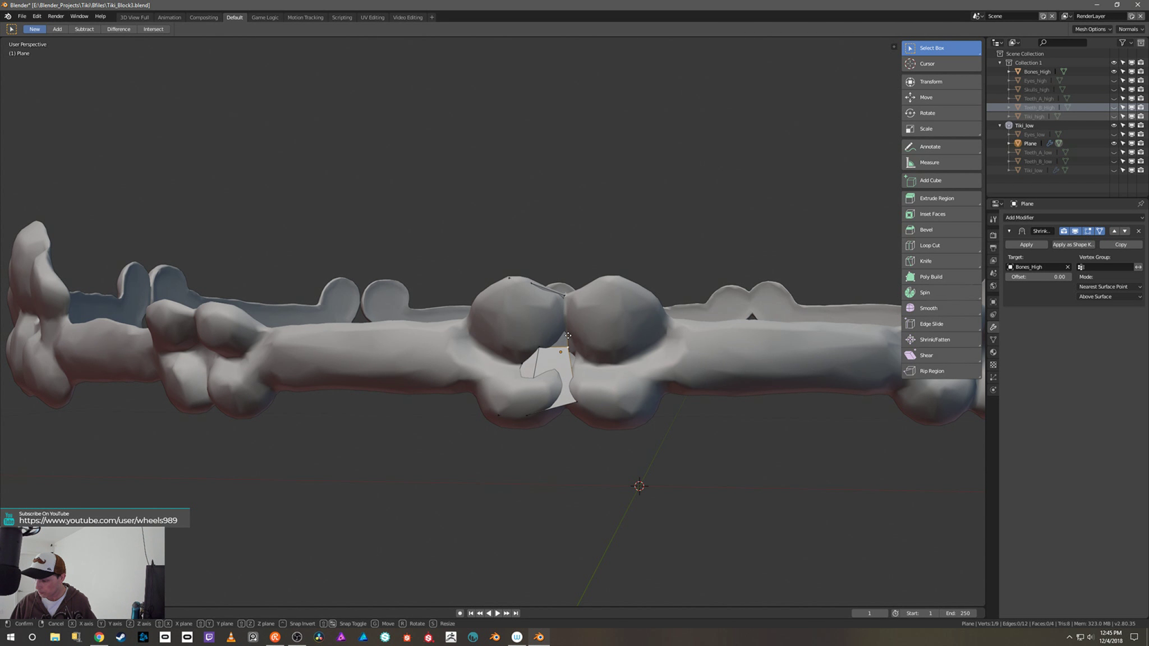
click(567, 334)
key(g)
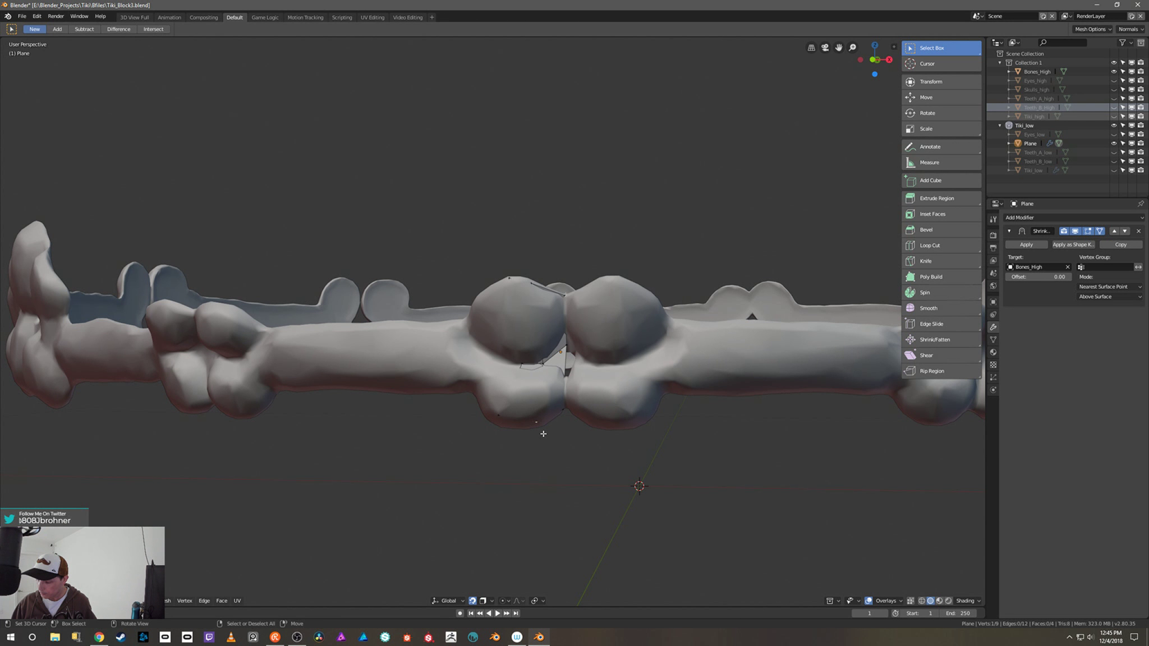
Step: Shift the plane's lower vertex outwards beneath the lower bone knob, and add one horizontal loop cut across each of the two knobs
middle_drag(542, 430, 533, 331)
click(493, 434)
key(ctrl+r)
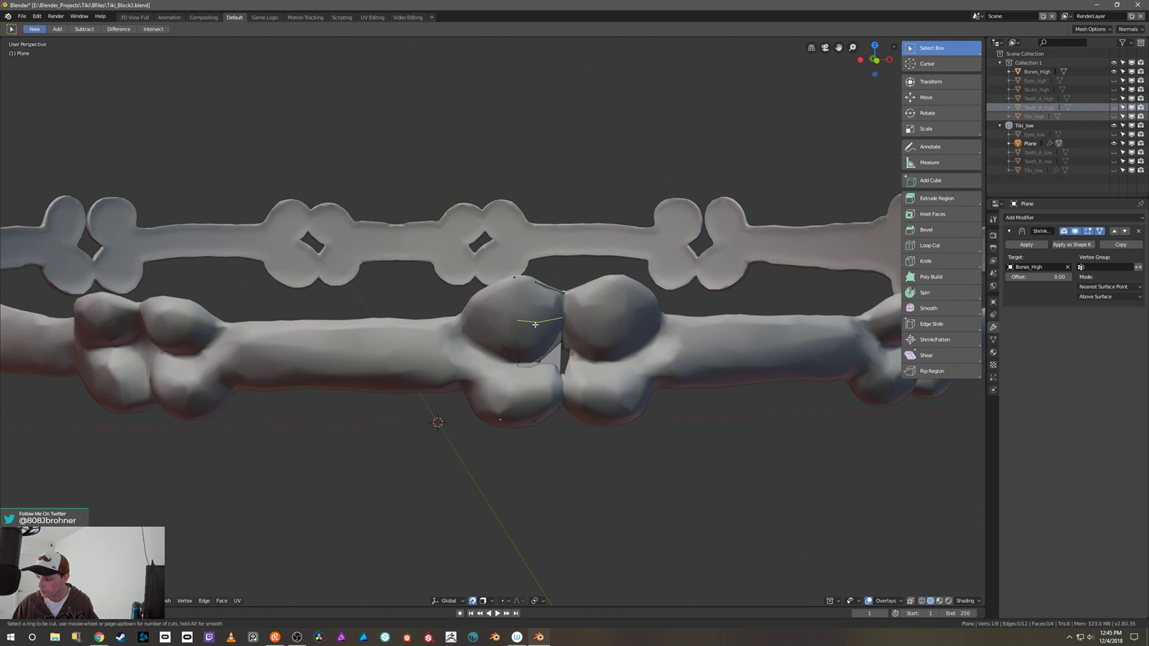
double_click(536, 325)
key(ctrl+r)
double_click(537, 396)
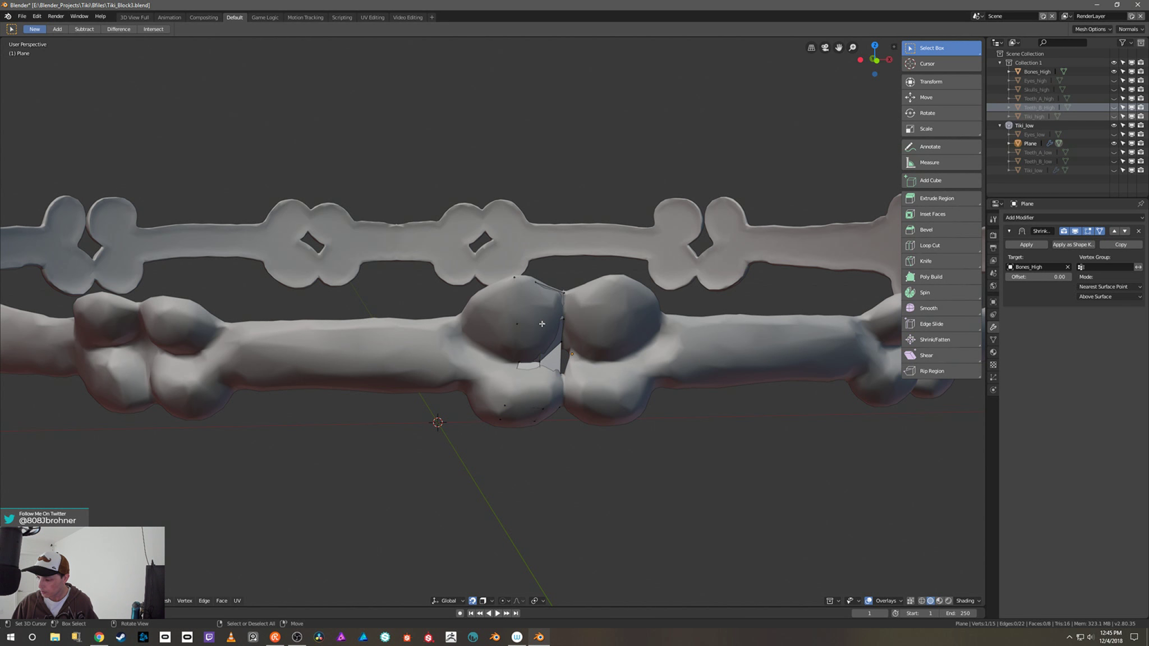
Step: Toggle the visibility of Bones_High to examine the plane's subdivided faces on their own
middle_drag(541, 326, 769, 257)
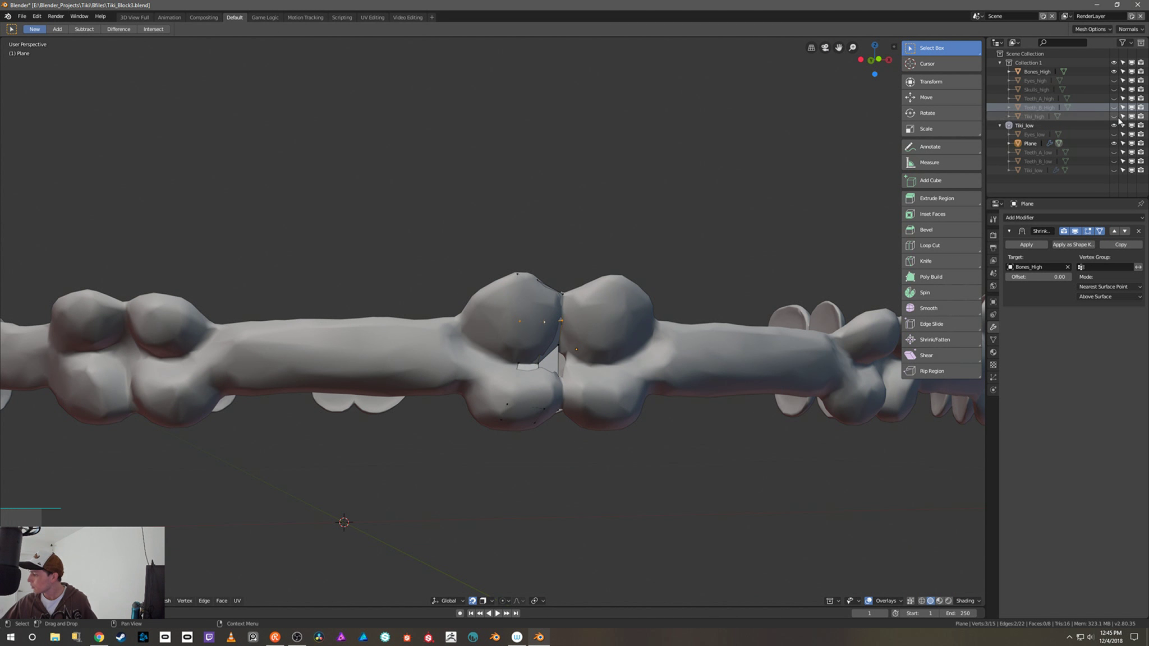
click(1115, 72)
click(1115, 72)
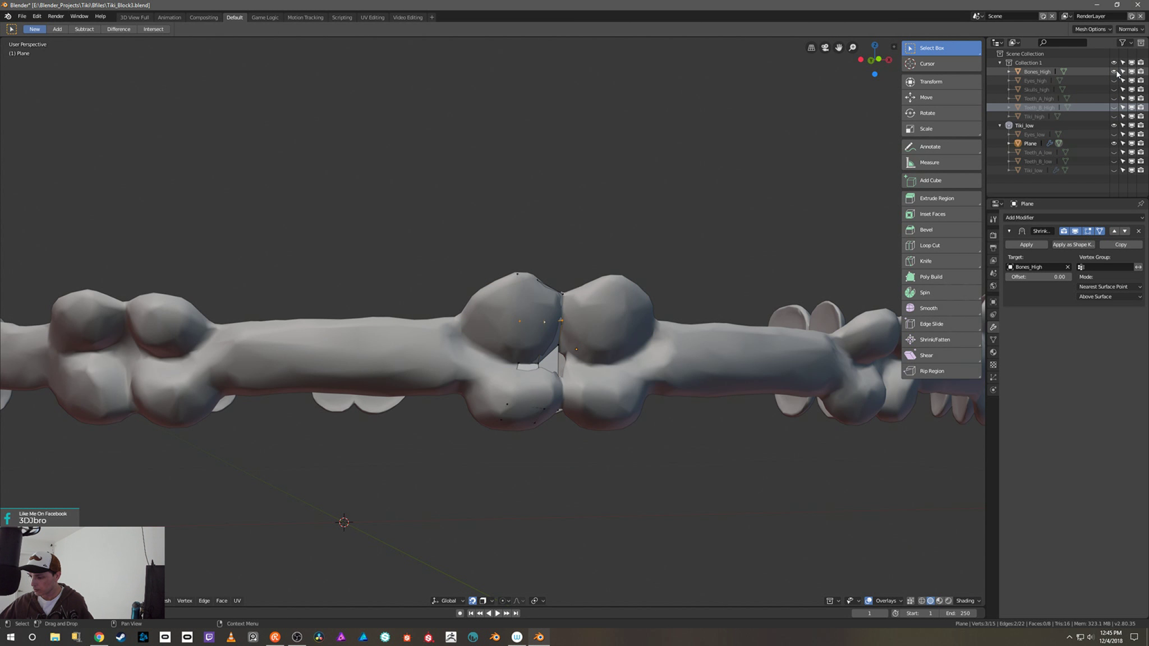
click(1114, 72)
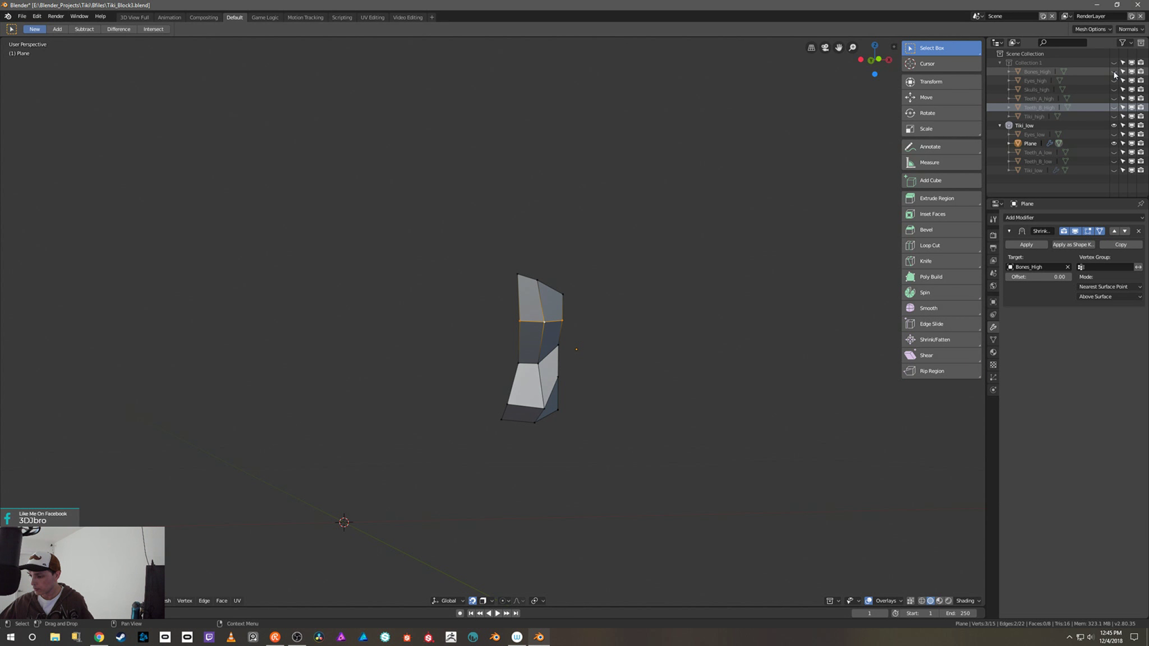
click(1114, 72)
Step: Extrude the plane's outer vertical edge loop away from the seam, adding a column of faces across the bone knobs
middle_drag(673, 297, 528, 344)
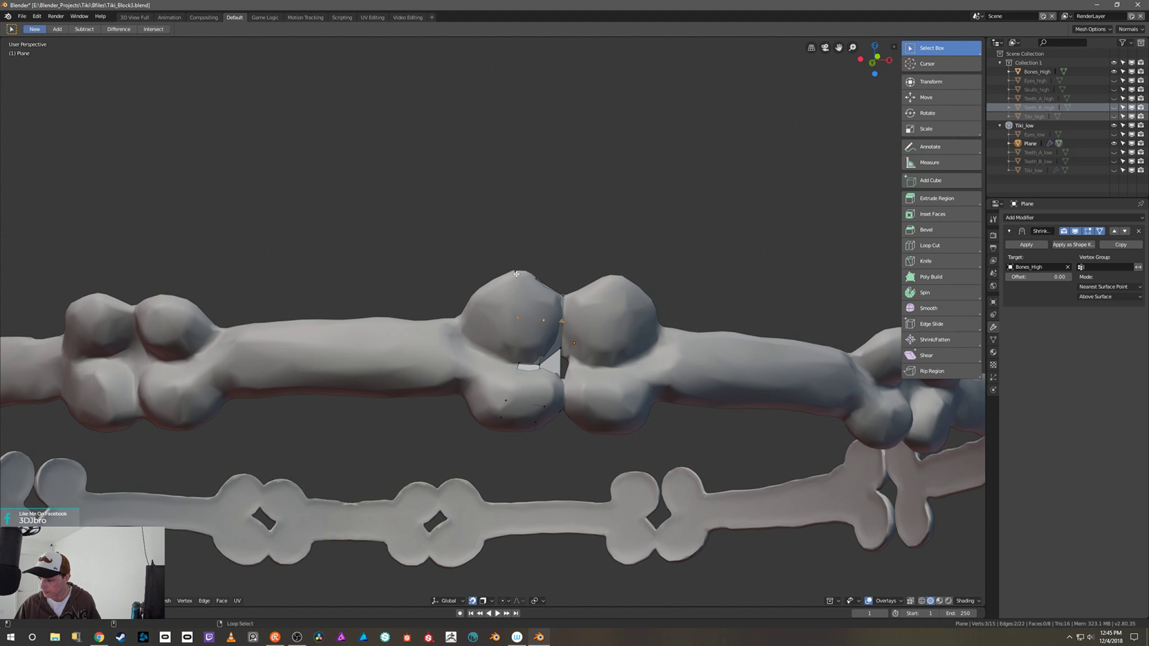
key(a)
key(alt+a)
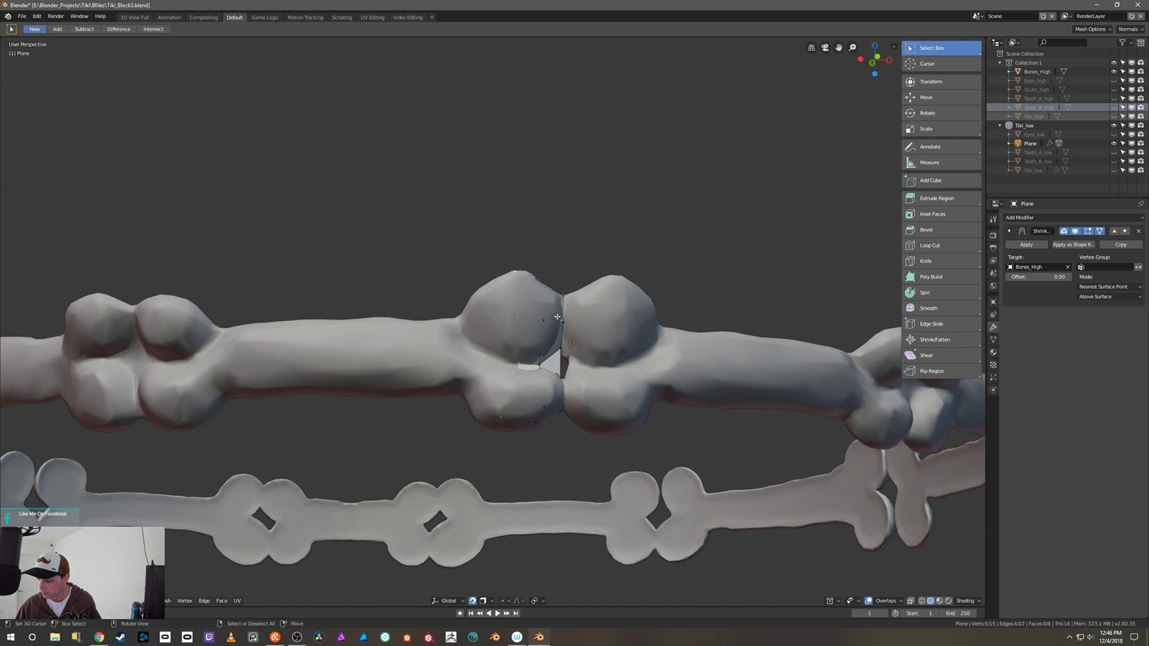
key(e)
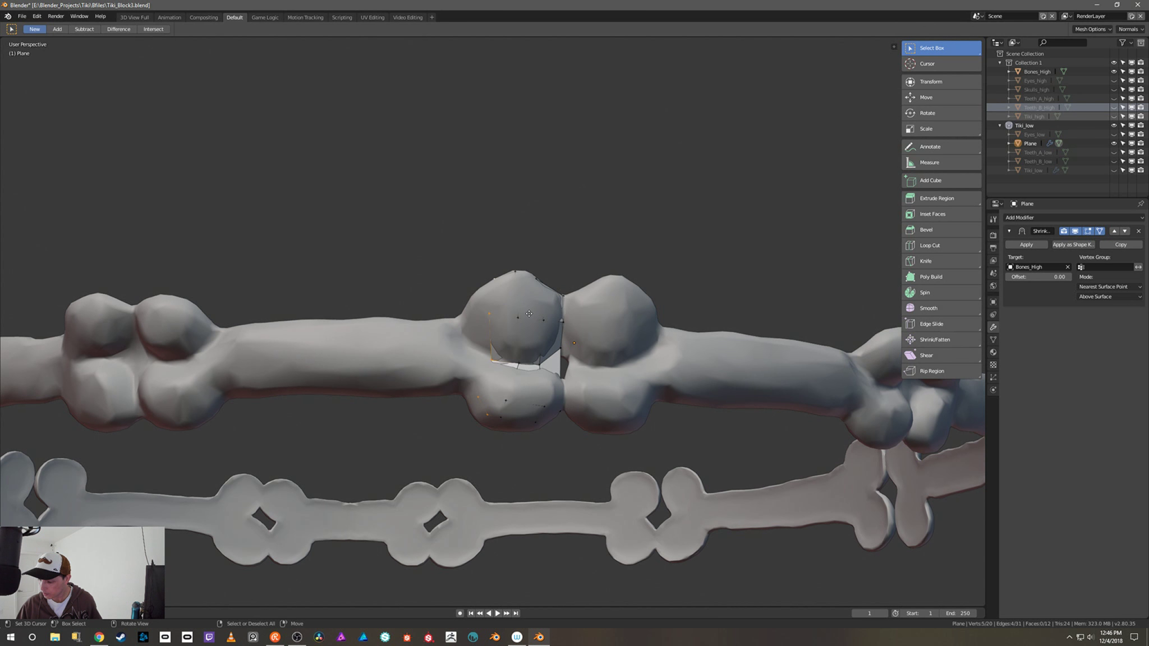
click(530, 316)
Step: Reposition a vertex of the plane's bottom edge on the underside of the lower bone knob
middle_drag(536, 328, 602, 416)
click(539, 416)
key(g)
click(537, 421)
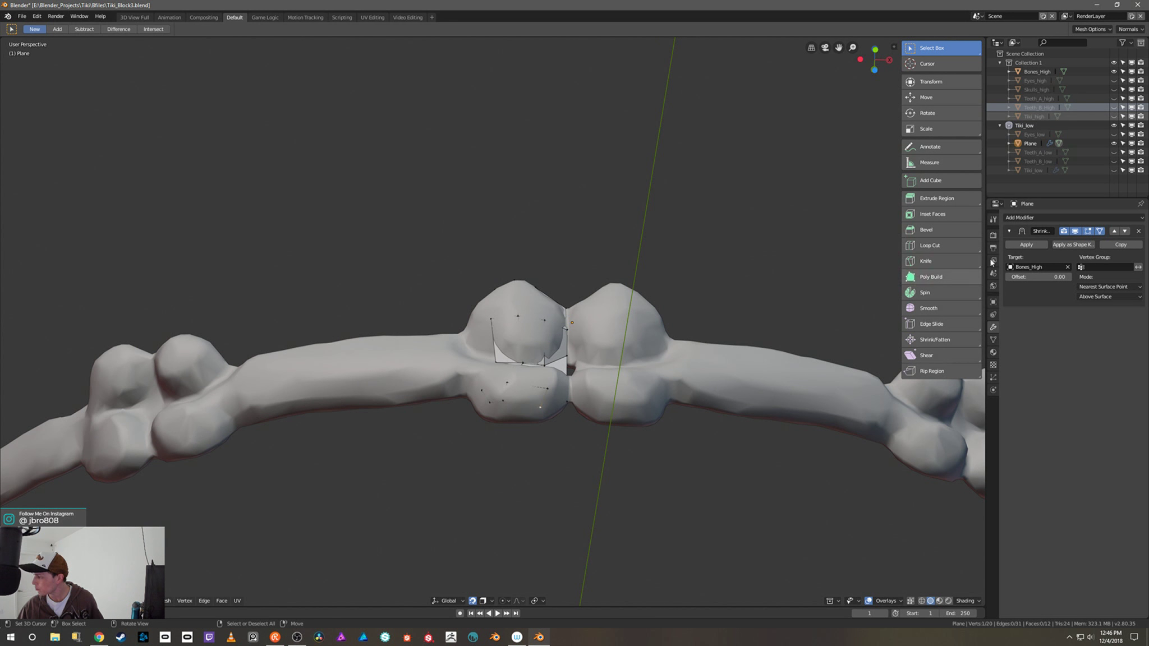
Step: Hide Bones_High and add four horizontal loop cuts to the plane: one in each of the top two face rows, two in the third
click(1113, 71)
middle_drag(818, 209, 602, 310)
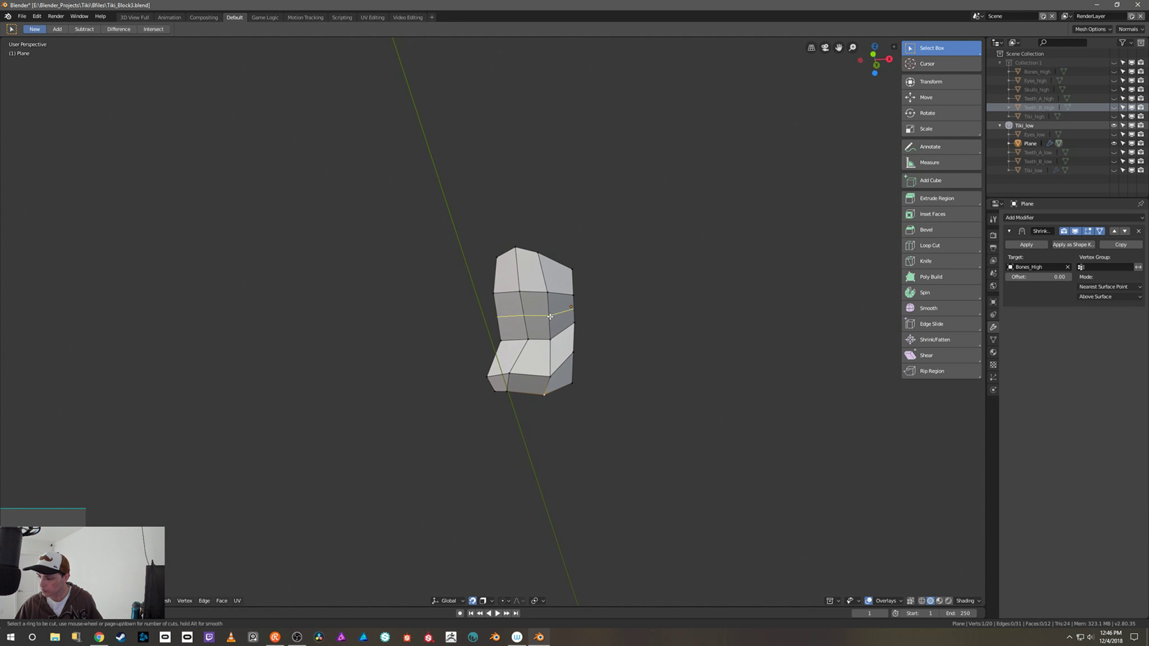
key(ctrl+r)
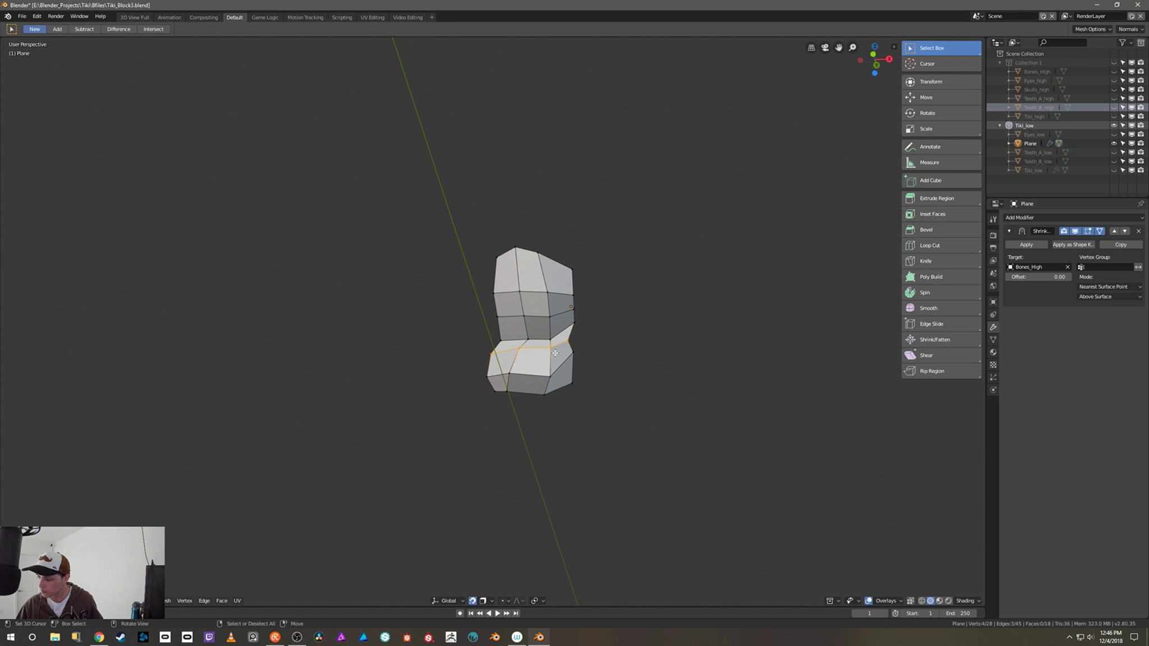
click(532, 270)
right_click(547, 316)
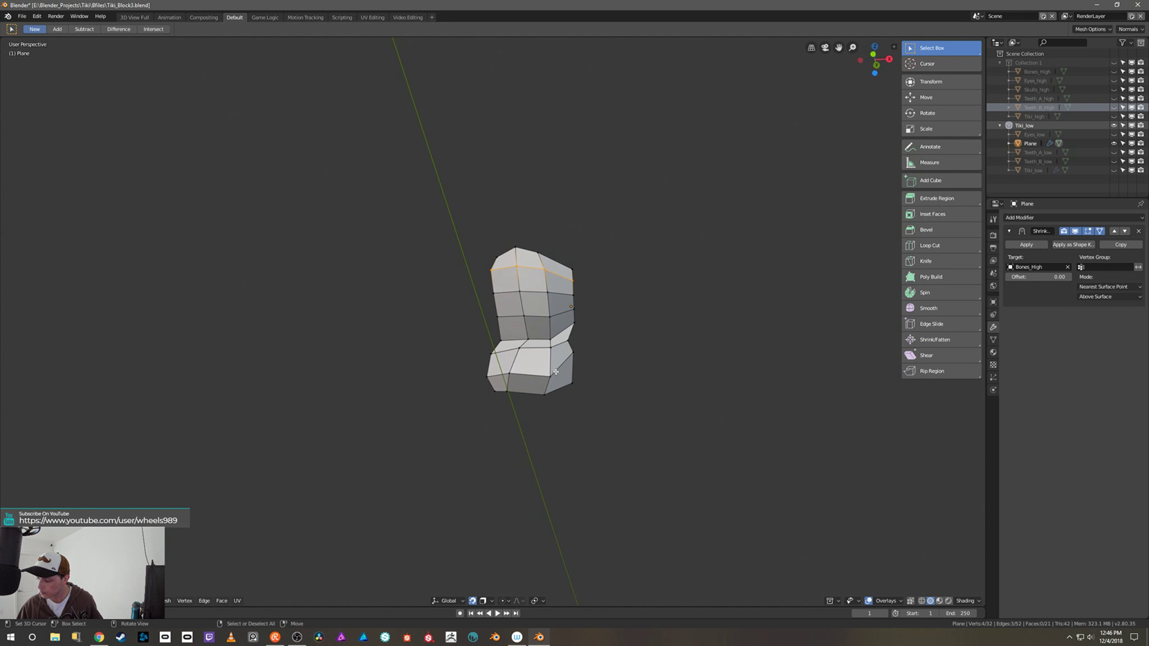
middle_drag(547, 316, 549, 378)
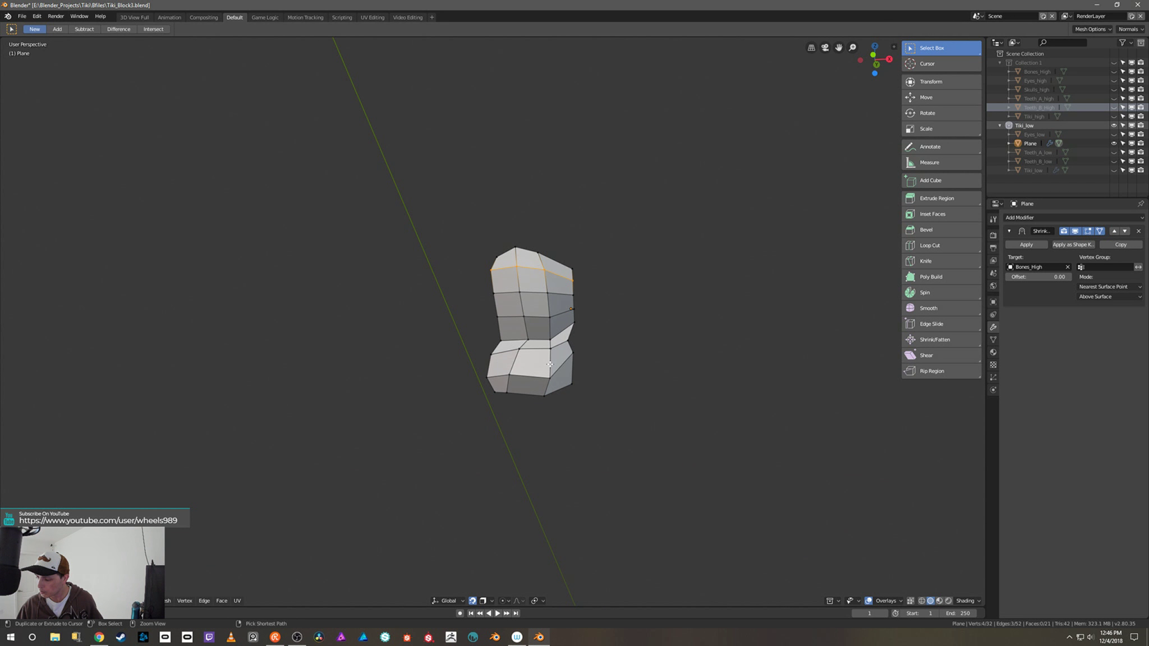
alt+click(552, 371)
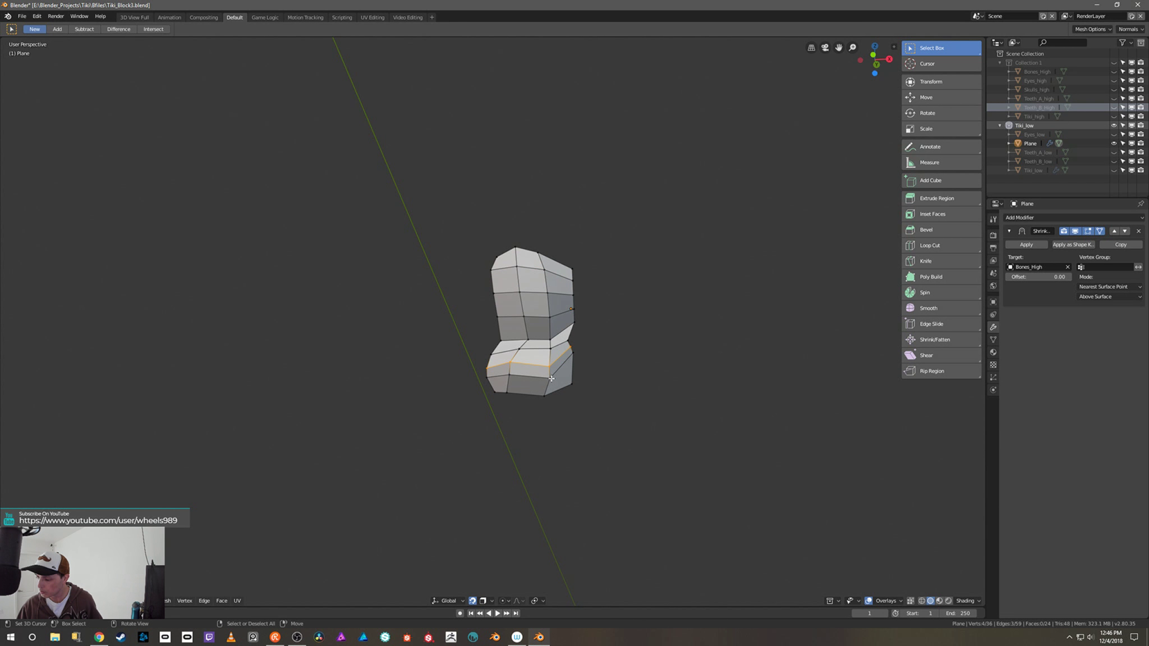
Step: Reposition two vertices on the front of the low-poly lower knob and show the Bones_High mesh for reference
click(573, 365)
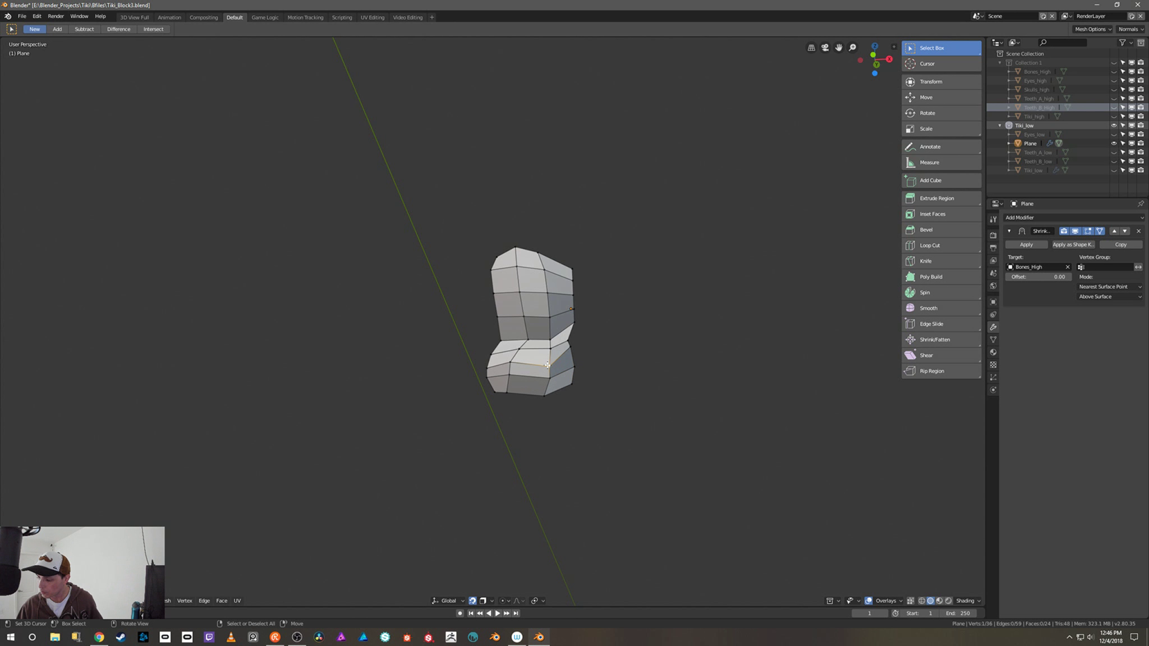
click(549, 359)
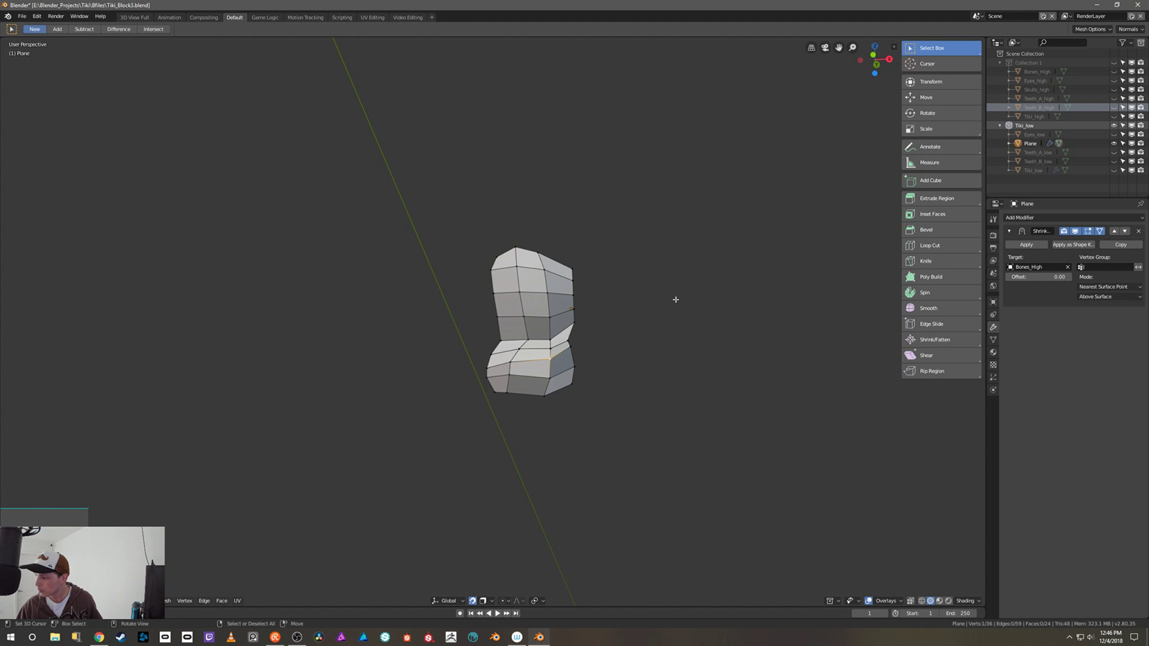
click(1114, 72)
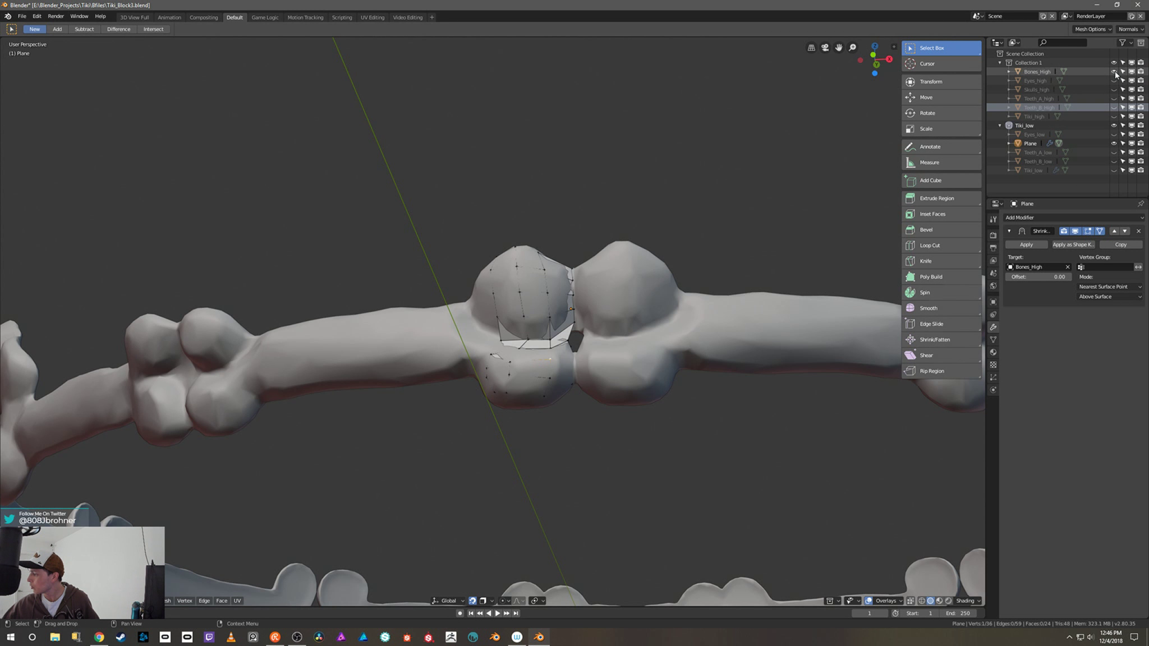
middle_drag(600, 359, 552, 375)
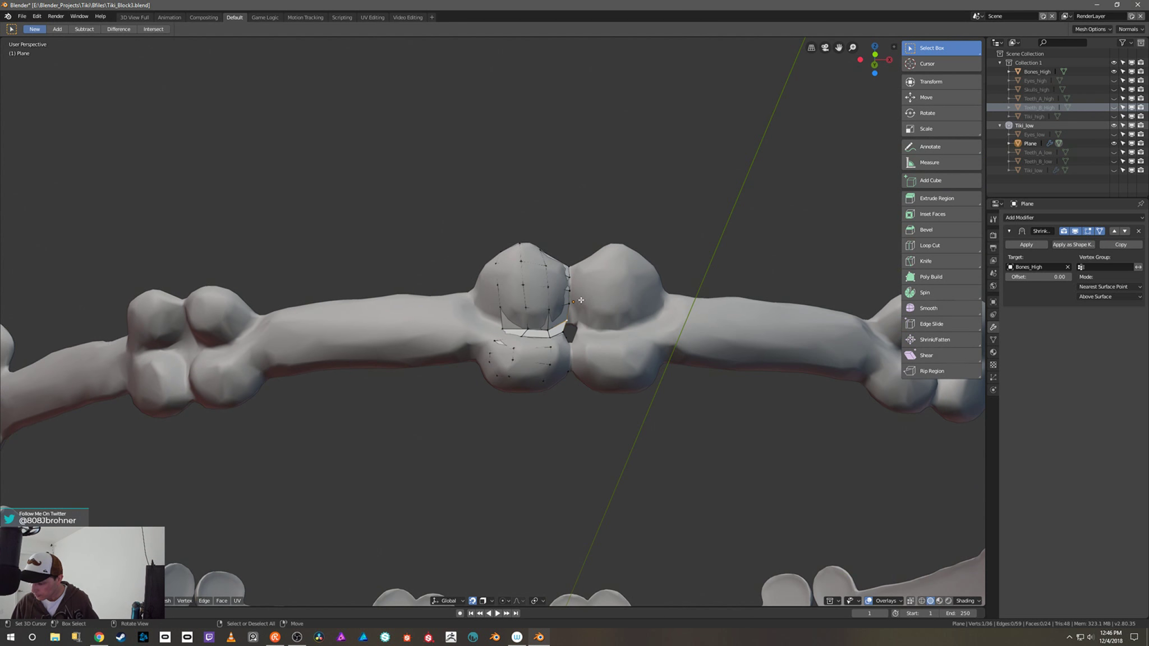
Step: Move the lower knob's bottom vertices so they follow the Bones_High surface
key(g)
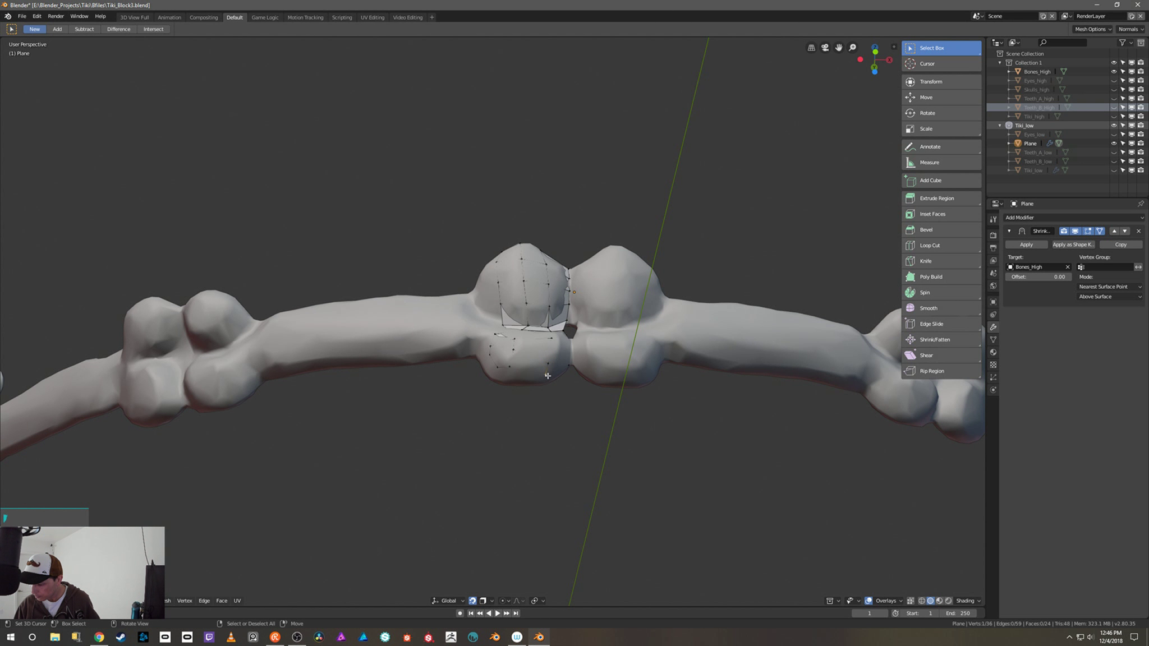
click(548, 382)
key(g)
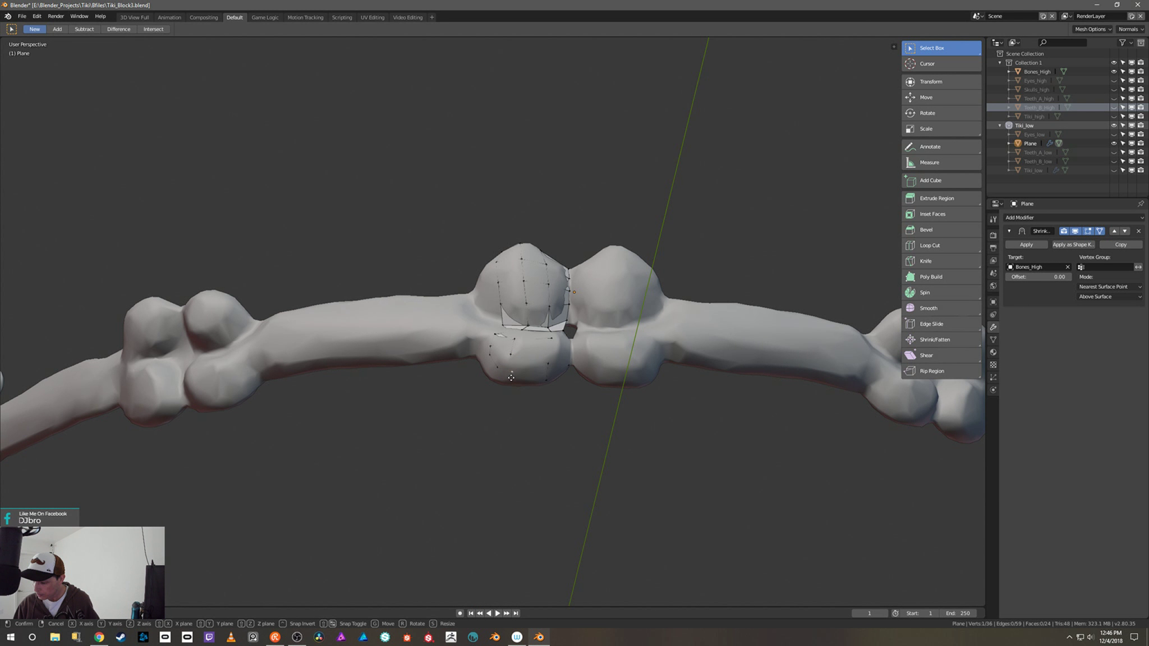
middle_drag(517, 374, 485, 342)
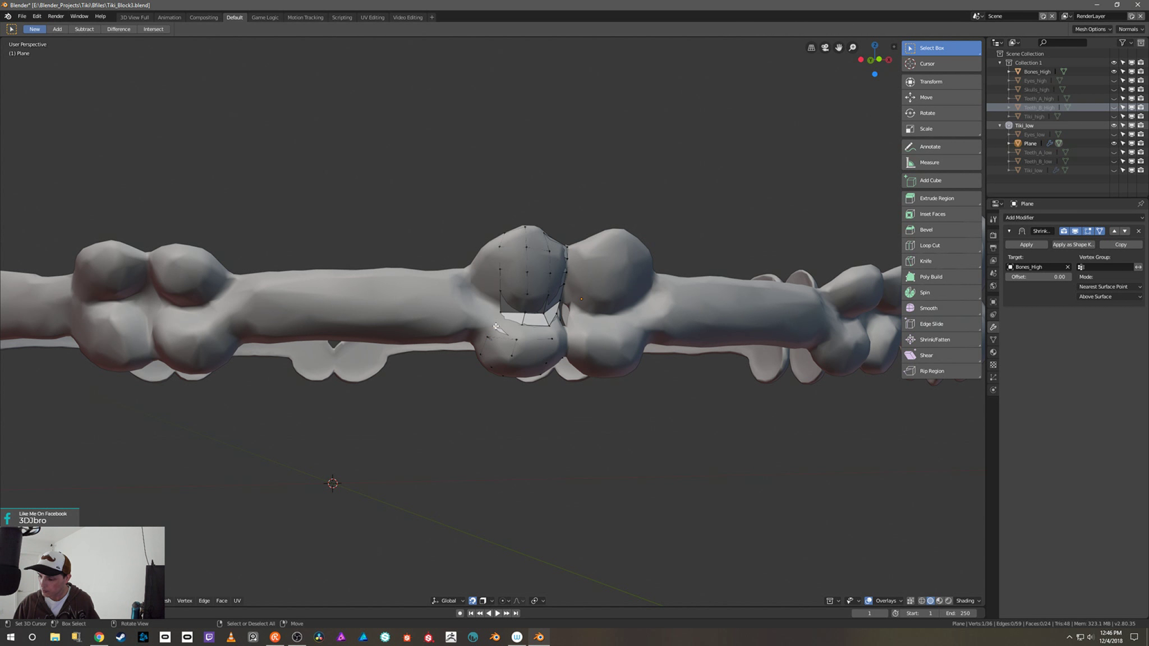
Step: Move the upper knob's border vertices on the shaft side outward along the high-poly knob
right_drag(496, 326, 490, 272)
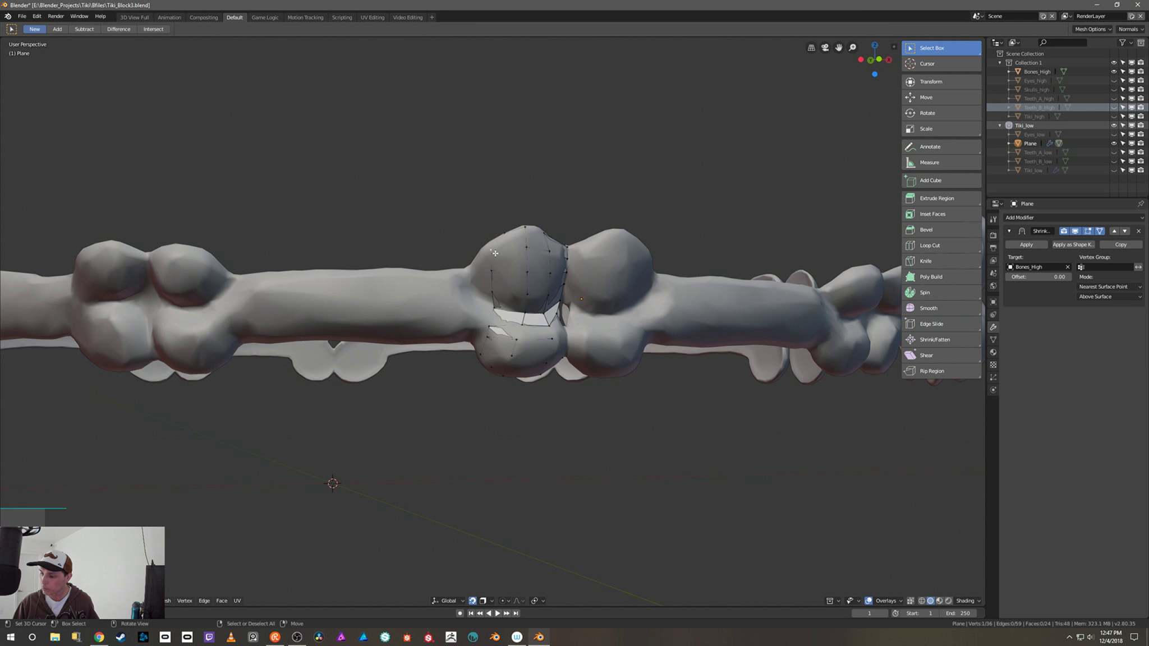
middle_drag(494, 249, 508, 241)
right_drag(506, 236, 491, 243)
middle_drag(529, 256, 520, 253)
middle_drag(576, 310, 541, 300)
Step: Extrude the knobs' border edge loop toward the bone shaft and scale the new row
key(alt)
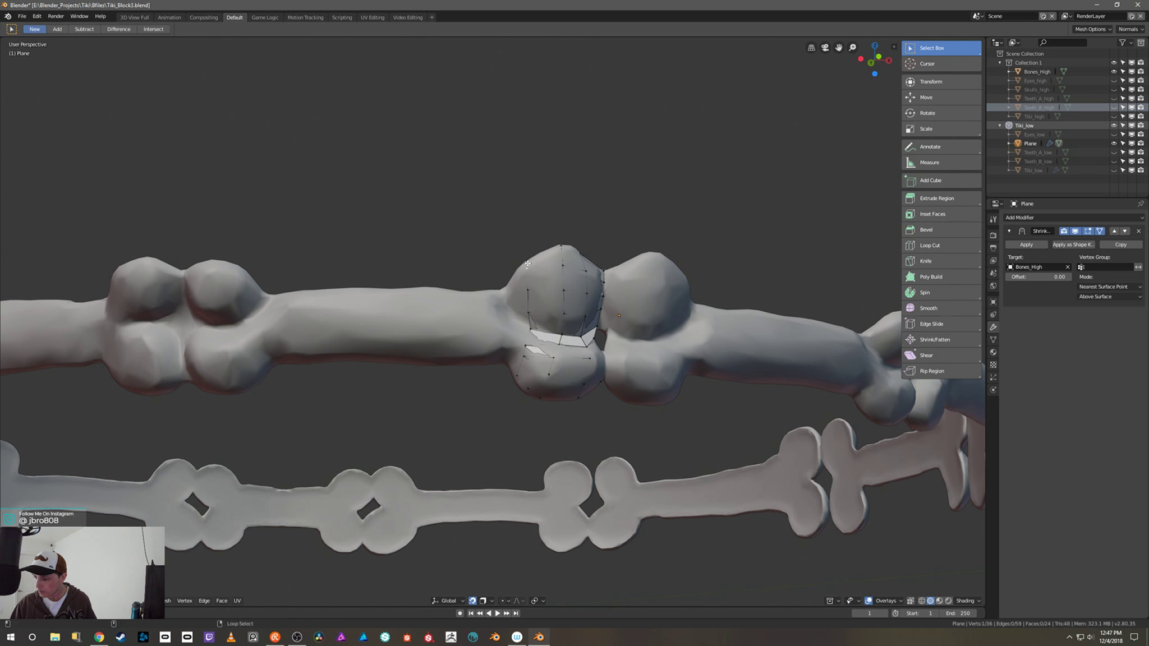
key(e)
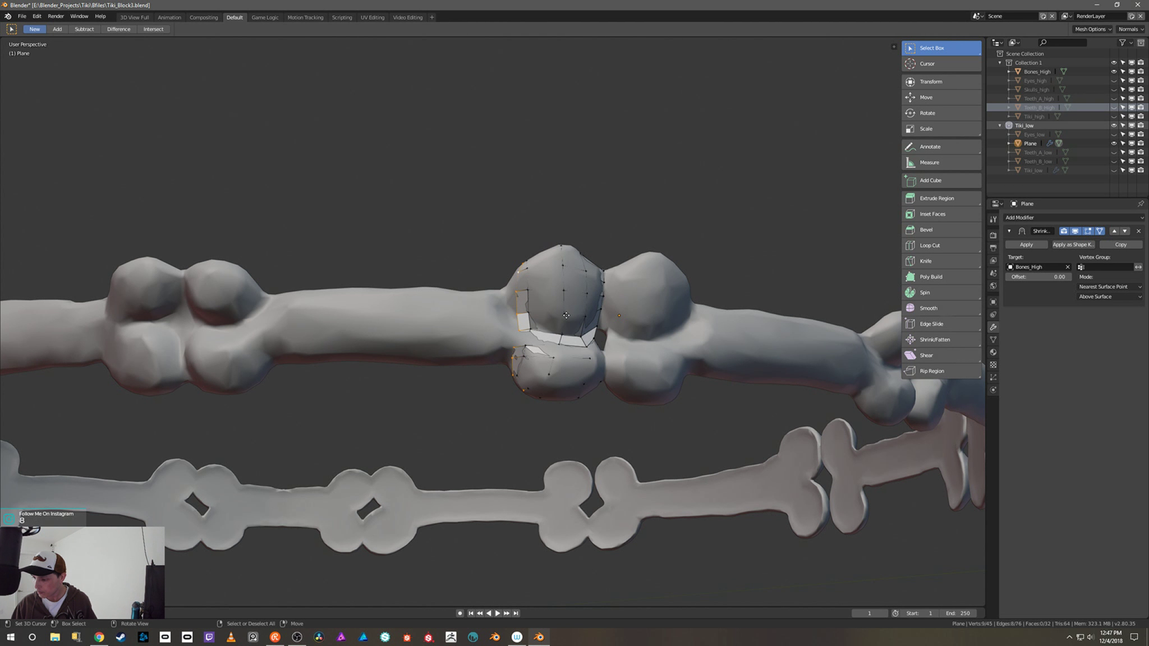
key(s)
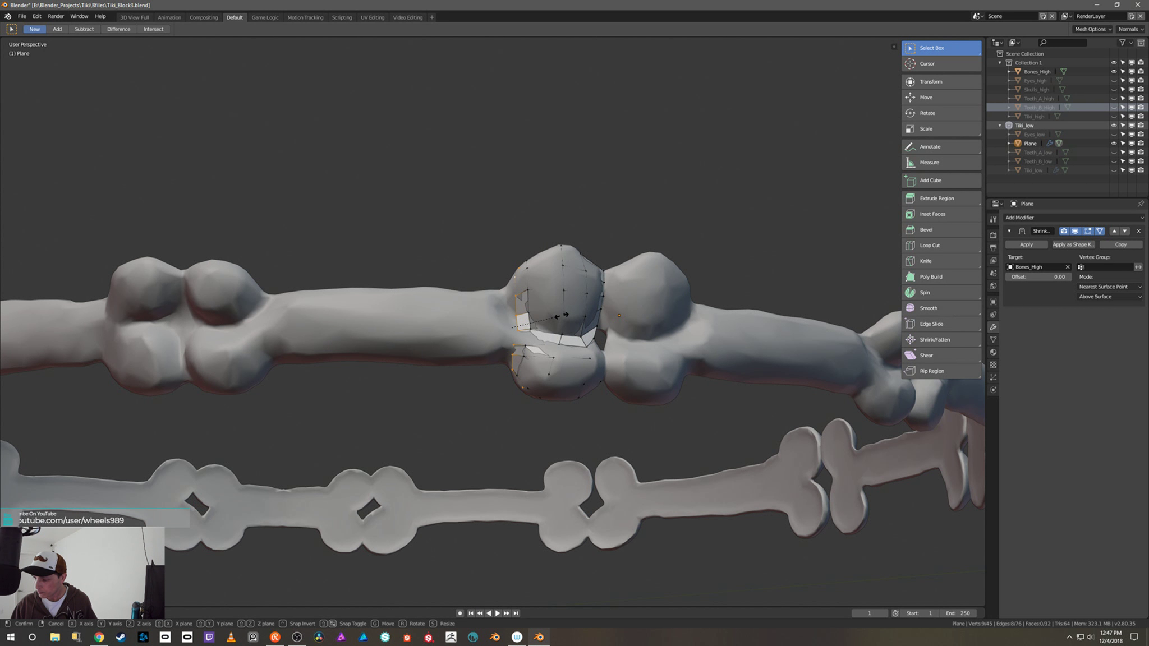
click(566, 316)
Step: Extrude a second row from the border toward the shaft and scale it to fit the knobs' base
middle_drag(566, 315, 575, 320)
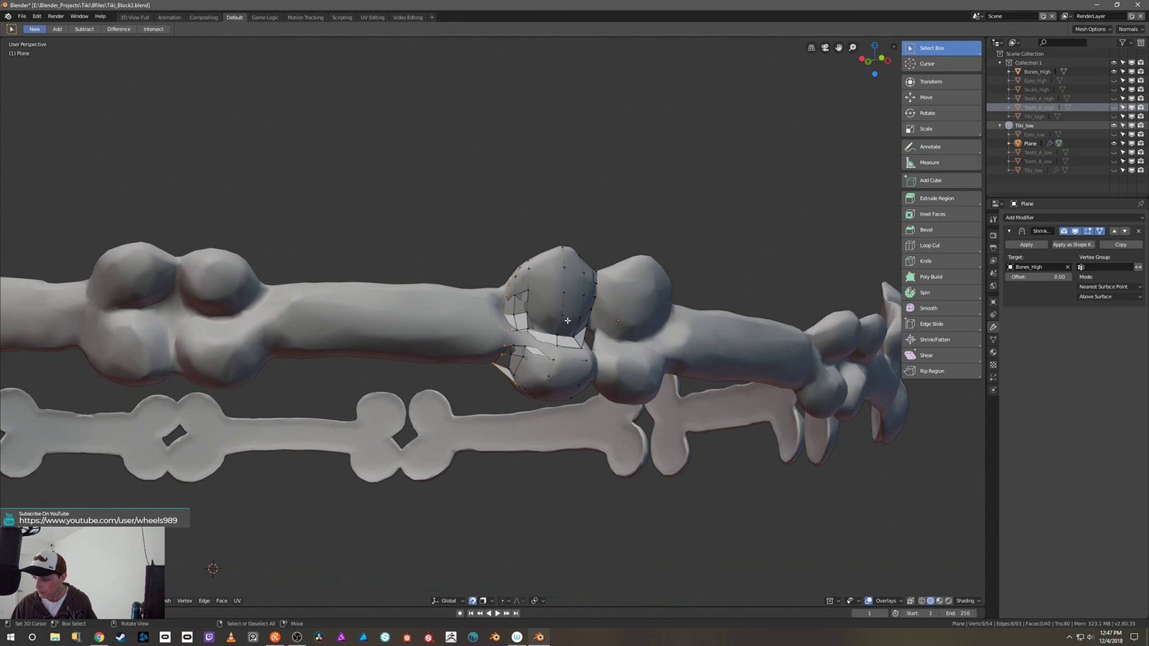
key(s)
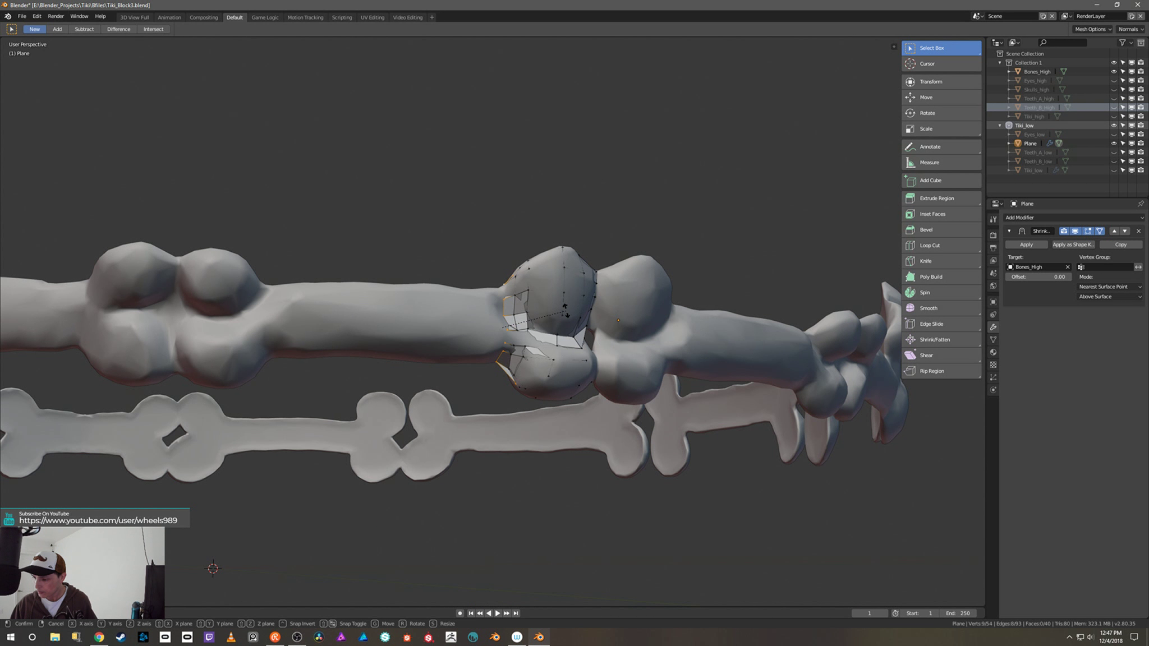
click(565, 309)
Step: Move the stray vertex under the lower knob's new rows closer to the high-poly surface
middle_drag(565, 310, 589, 275)
click(501, 376)
key(g)
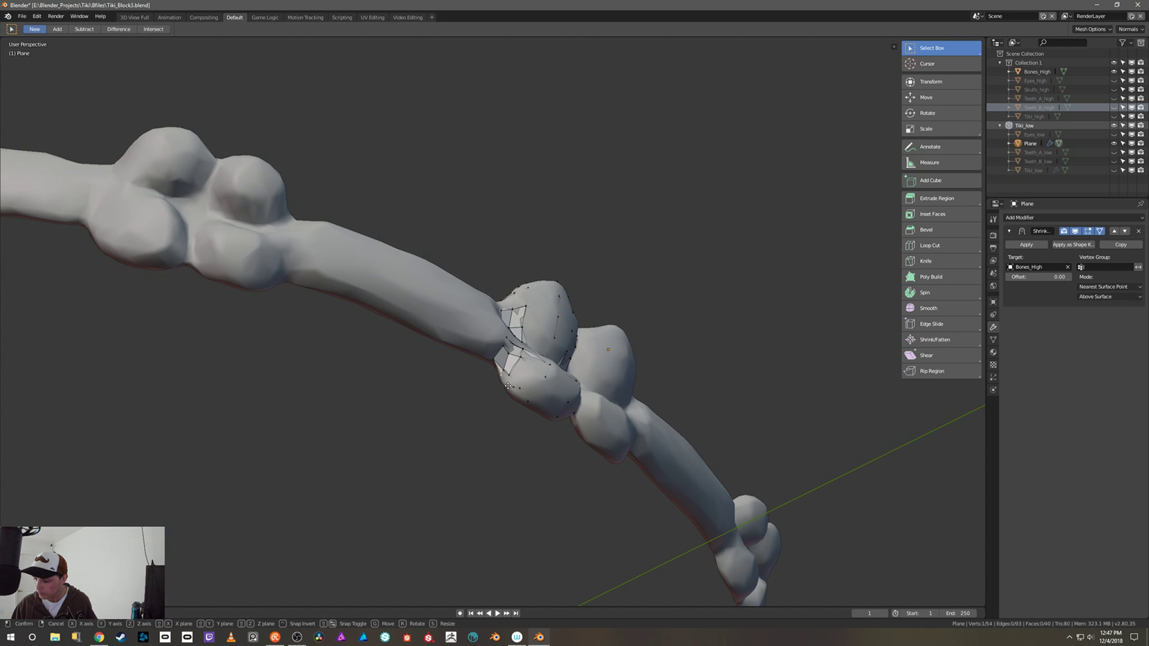
click(505, 384)
middle_drag(505, 384, 521, 302)
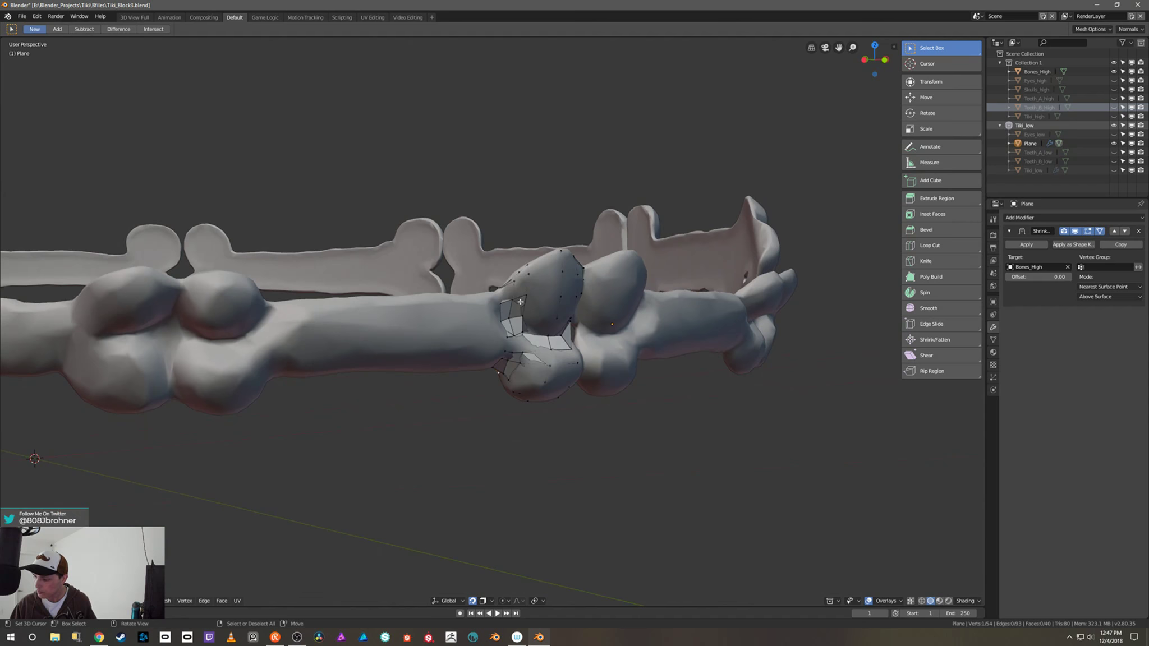
Step: Reposition the upper knob's vertices near the shaft, checking the low-poly mesh with Bones_High hidden and shown
click(1114, 71)
middle_drag(686, 261, 618, 274)
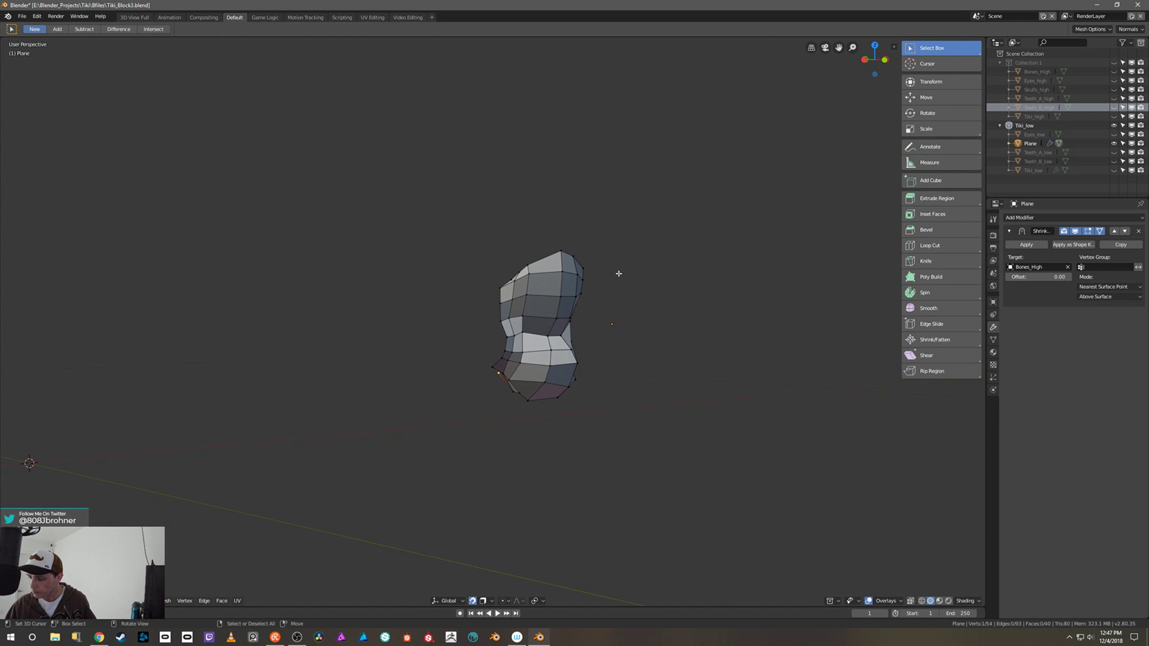
key(g)
right_click(508, 268)
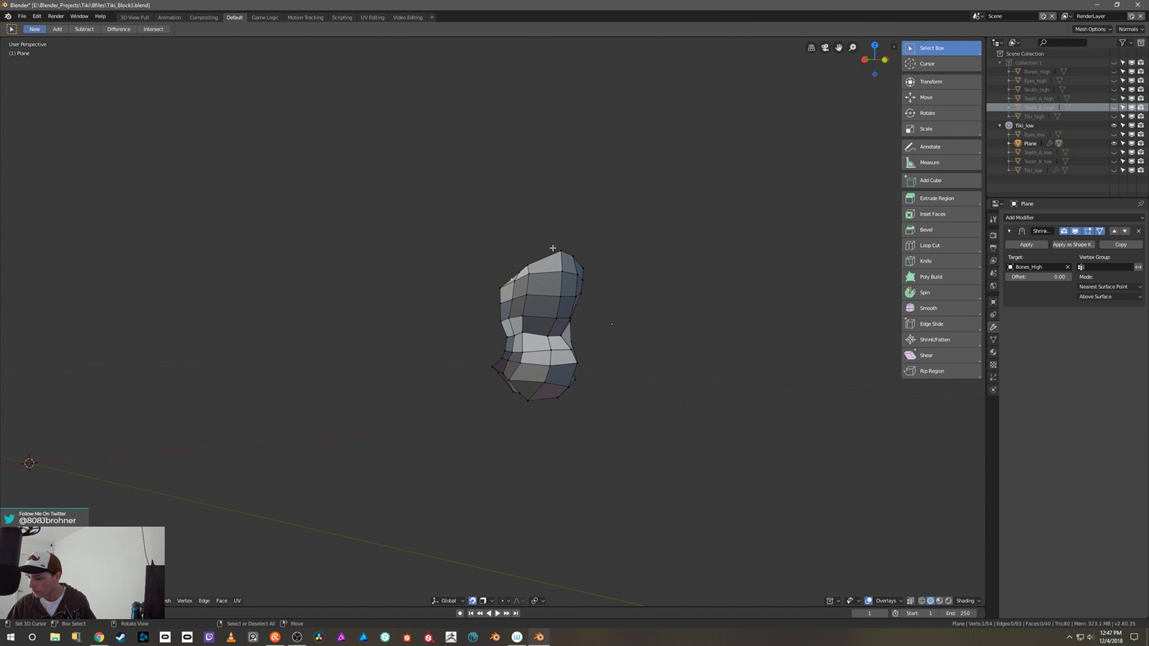
click(1114, 71)
middle_drag(568, 258, 559, 293)
key(g)
right_click(523, 269)
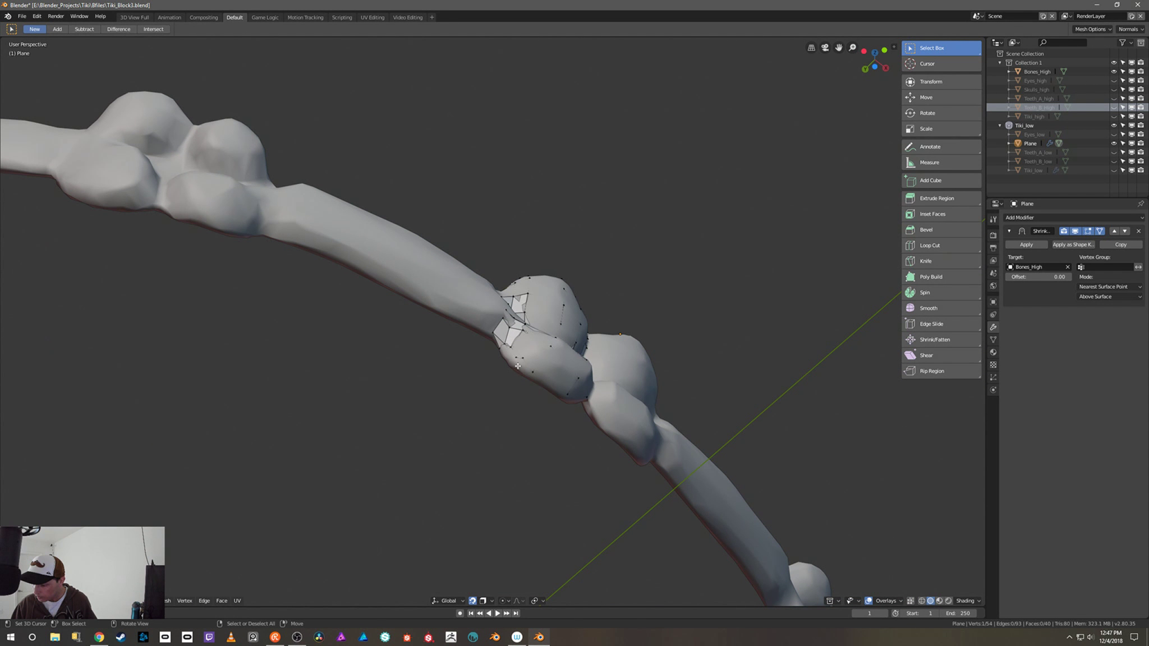
Step: Hide Bones_High and move the vertices beneath the lower knob's shaft side to even out the faces
click(1114, 71)
mouse_move(539, 354)
middle_down()
mouse_move(546, 361)
mouse_move(515, 343)
mouse_move(527, 368)
middle_up()
key(g)
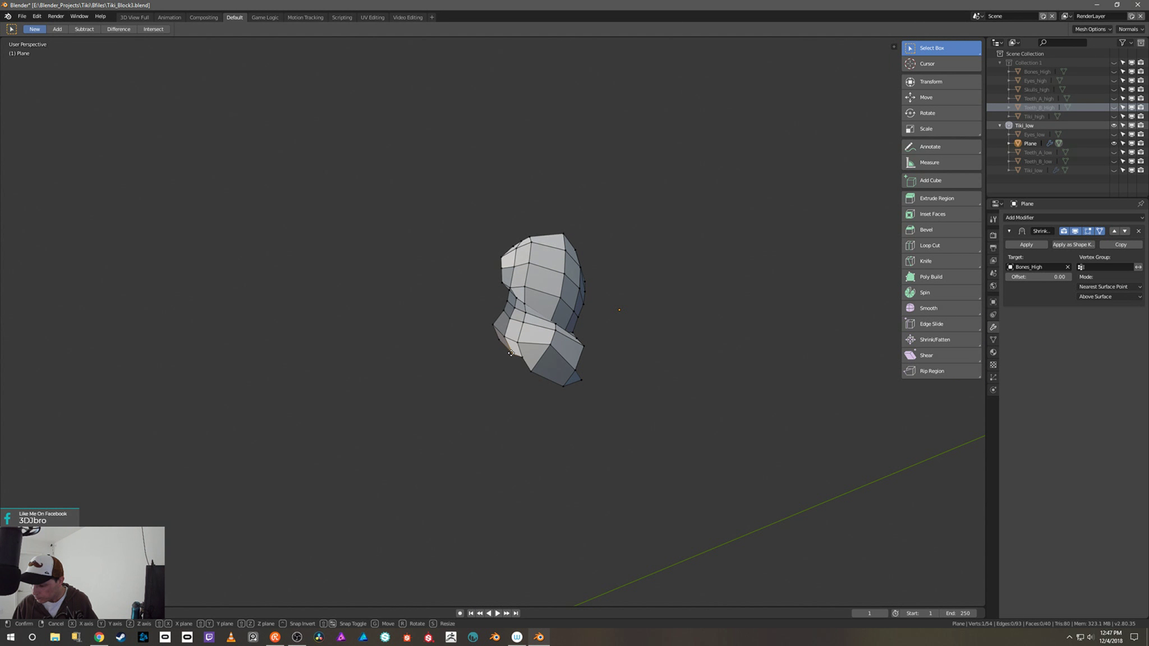
click(508, 351)
middle_drag(509, 353, 551, 308)
key(g)
click(508, 366)
key(g)
click(529, 356)
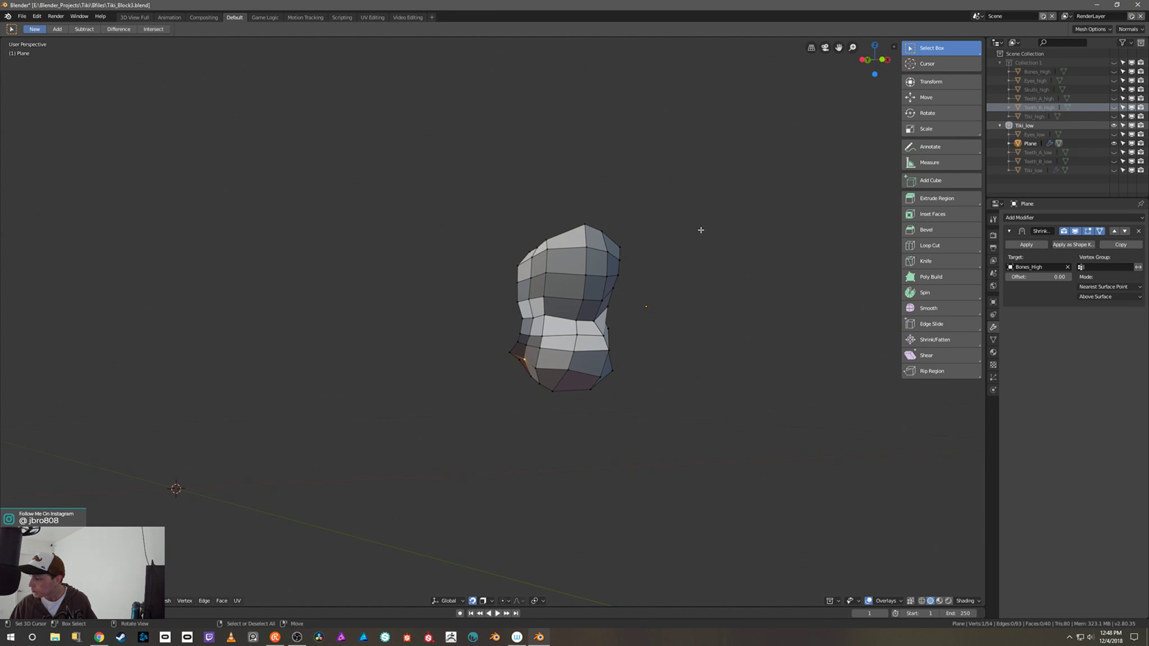
Step: Show Bones_High and extrude the border edges between the knobs onto the start of the bone shaft
click(1114, 72)
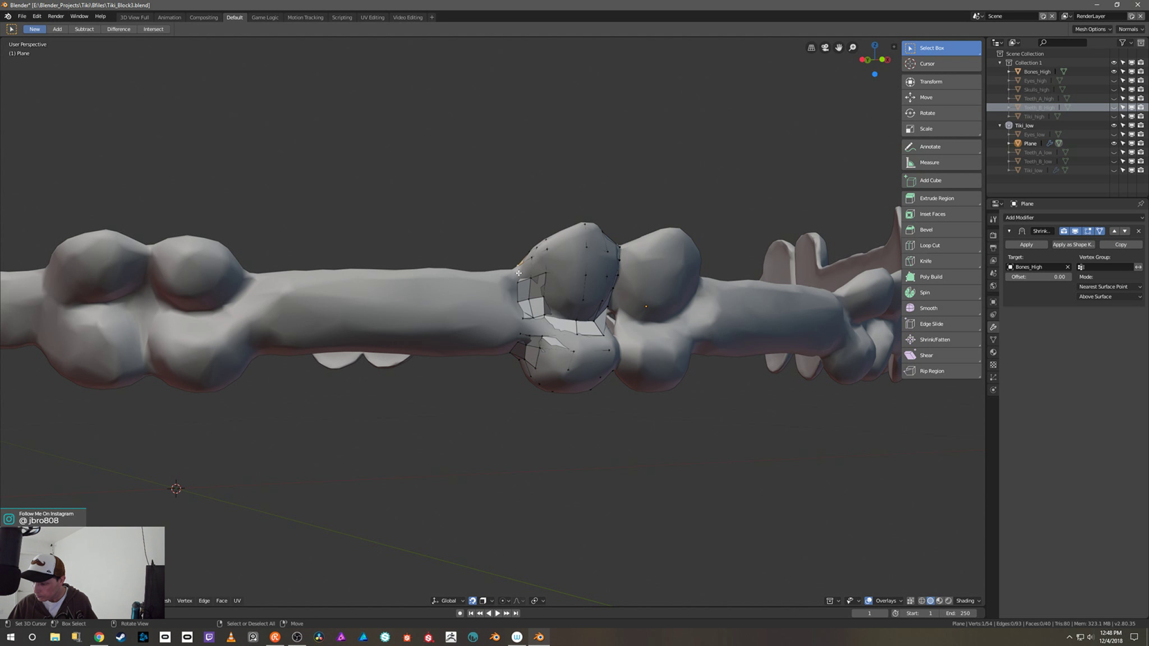
mouse_move(528, 327)
middle_down()
mouse_move(527, 345)
mouse_move(525, 324)
middle_up()
ctrl+click(524, 324)
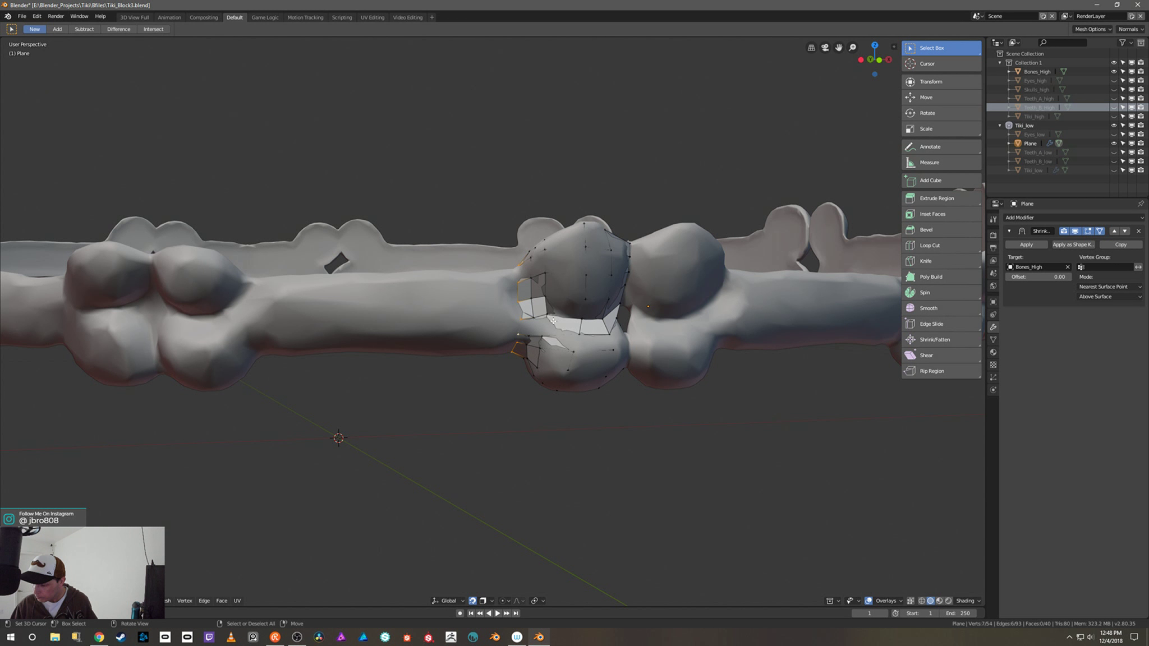
key(e)
click(535, 326)
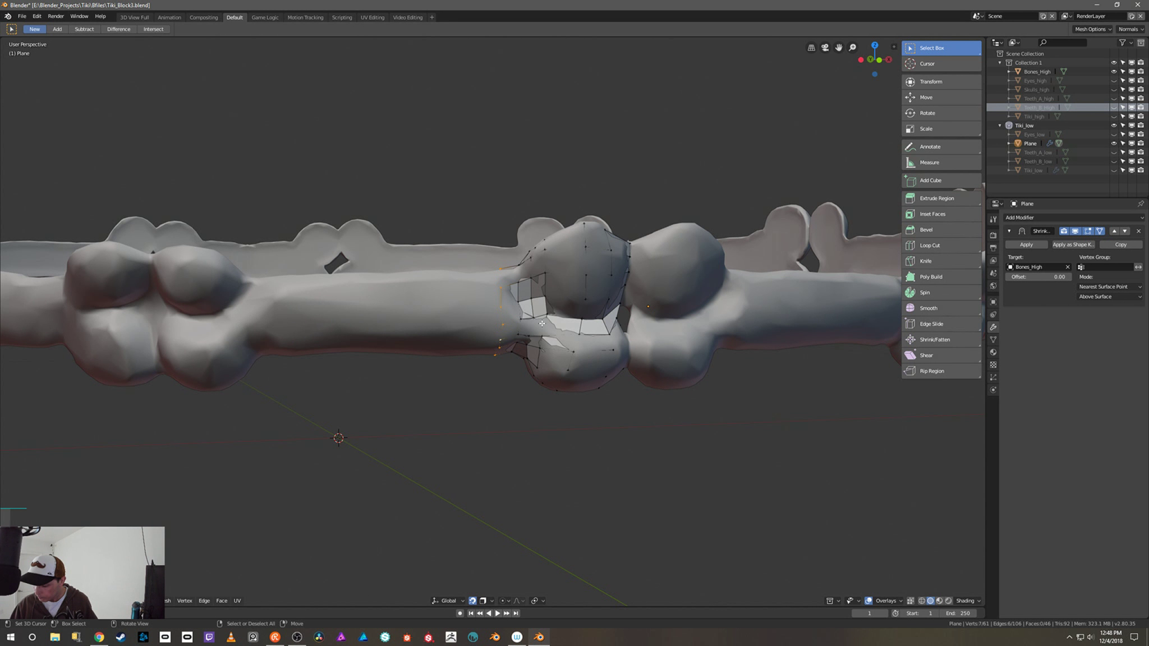
Step: Scale the extruded border row to straighten it and fit it to the shaft's thickness
key(s)
click(555, 311)
mouse_move(555, 309)
middle_down()
mouse_move(540, 302)
mouse_move(551, 309)
mouse_move(554, 296)
middle_up()
key(s)
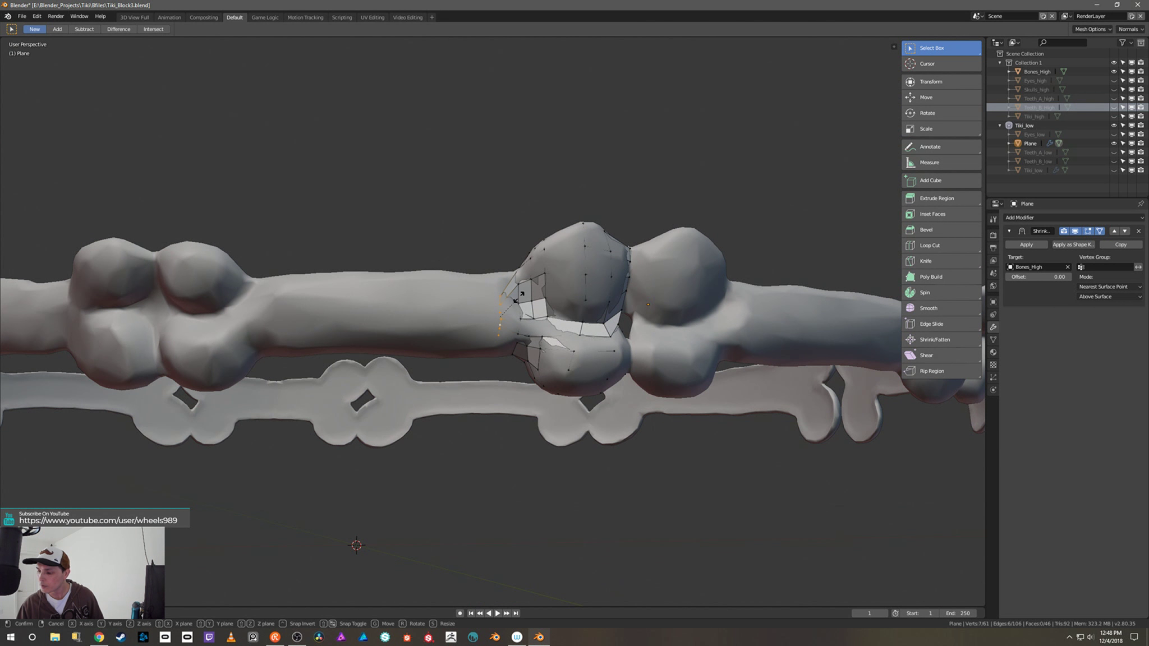
click(528, 301)
Step: Extrude two more rows of faces along the bone shaft and scale the end row to fit
key(e)
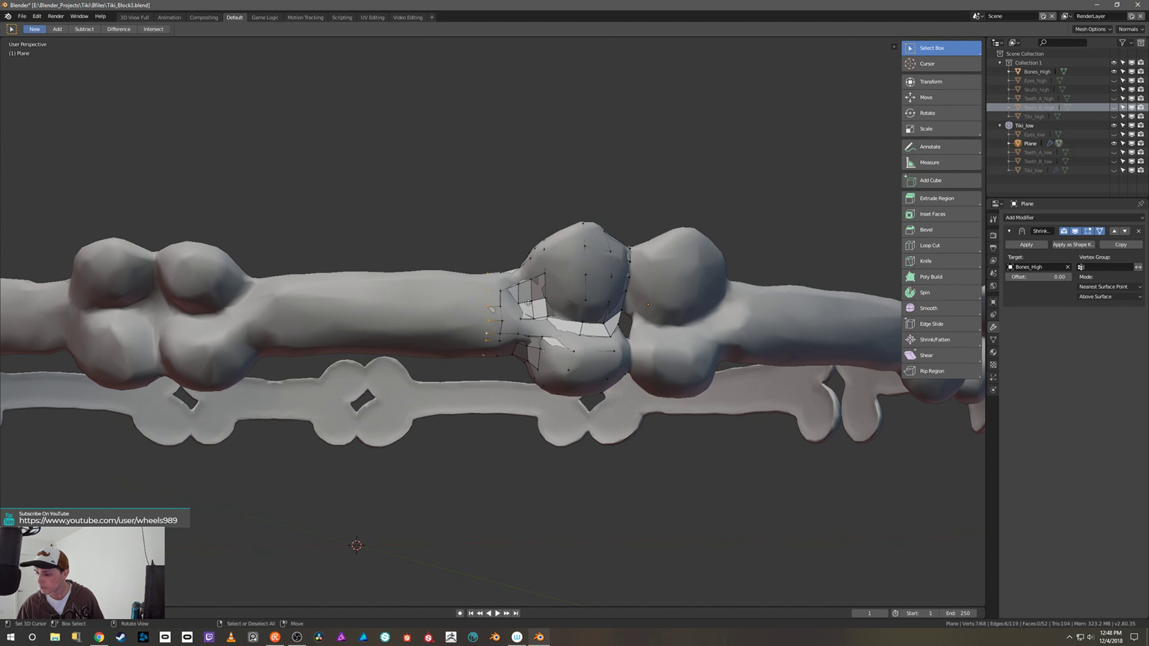
click(490, 303)
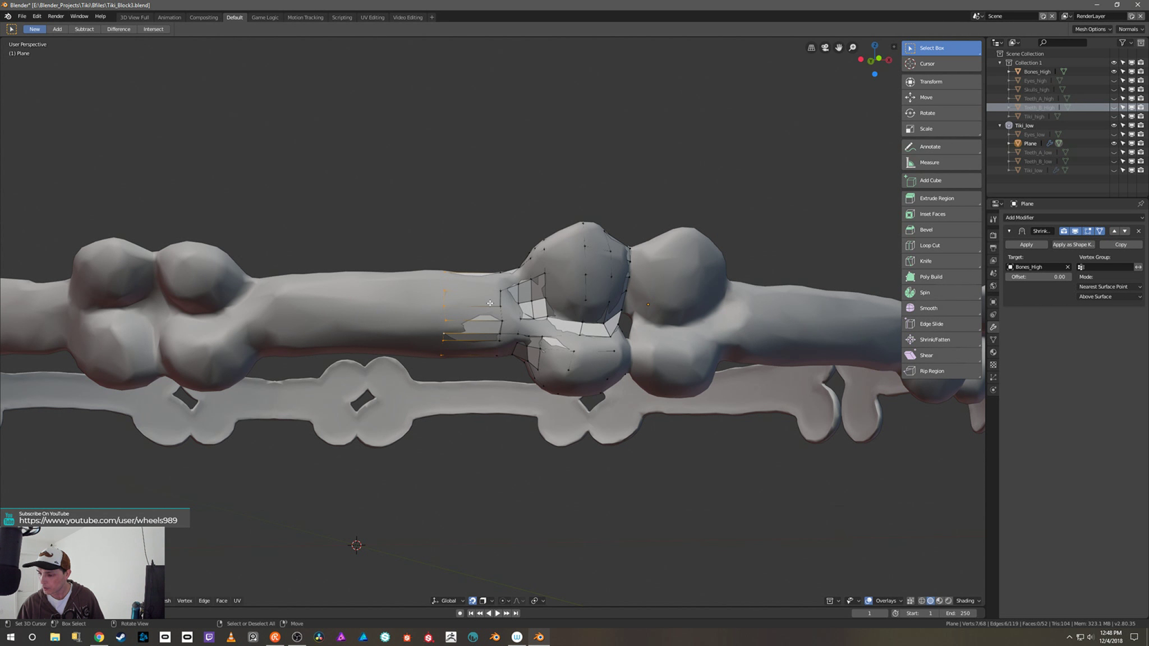
key(e)
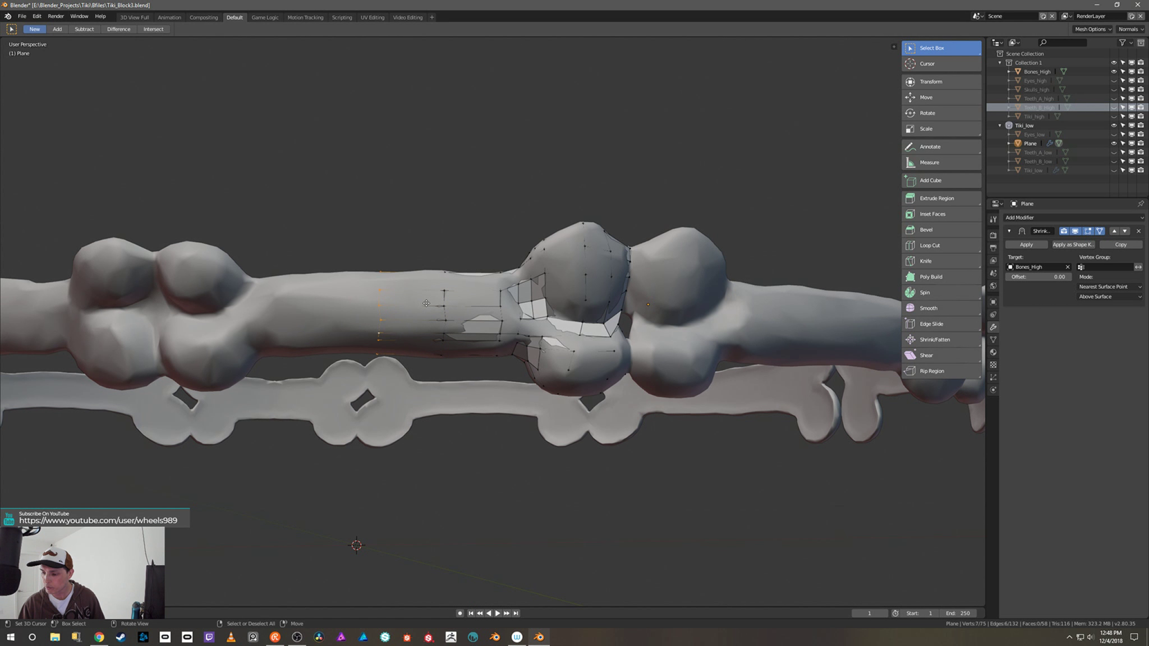
key(s)
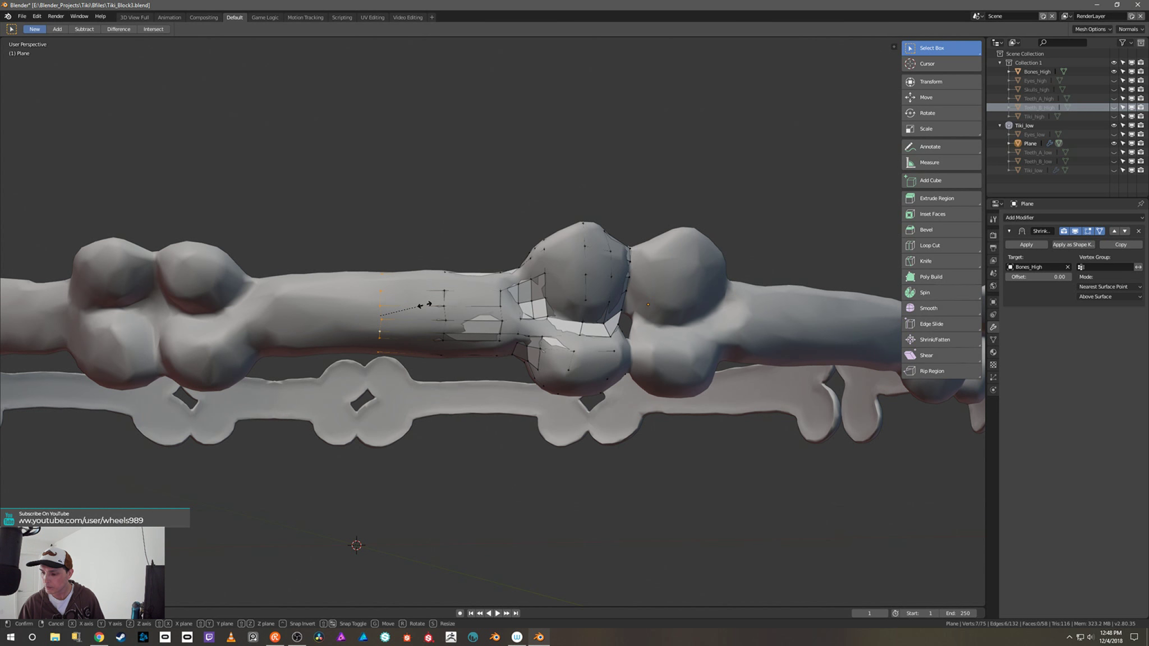
click(419, 305)
mouse_move(423, 312)
middle_down()
mouse_move(441, 333)
mouse_move(494, 333)
mouse_move(445, 315)
middle_up()
Step: Extrude the end row twice more along the shaft up to the neighbouring pair of knobs
key(e)
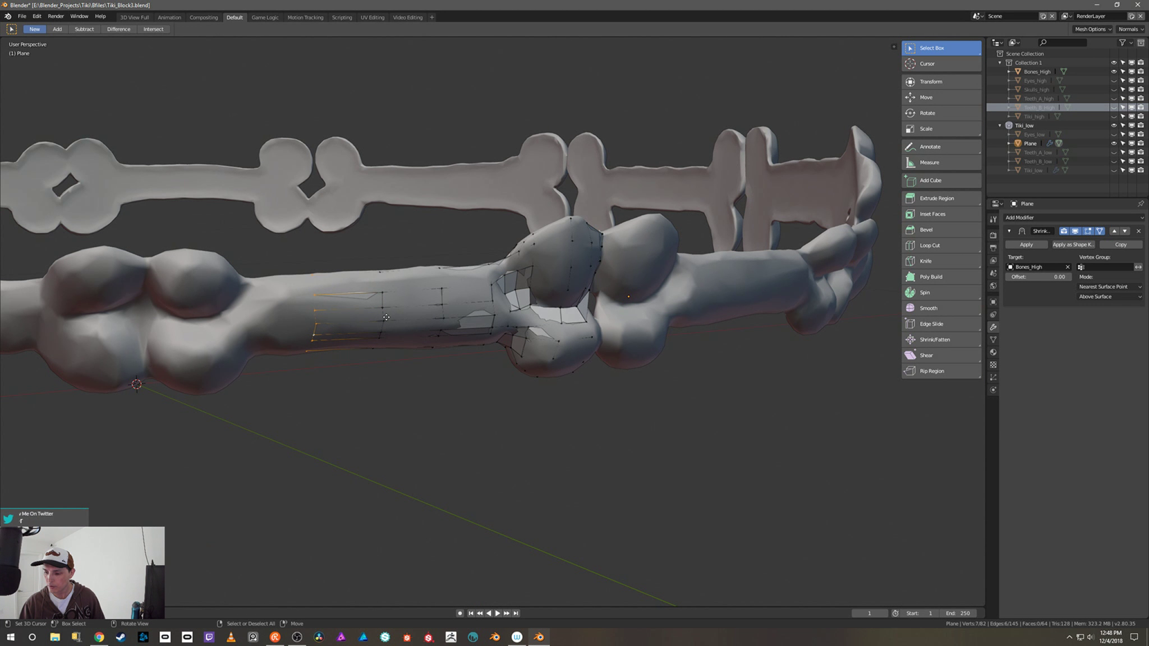
middle_drag(382, 317, 342, 315)
key(e)
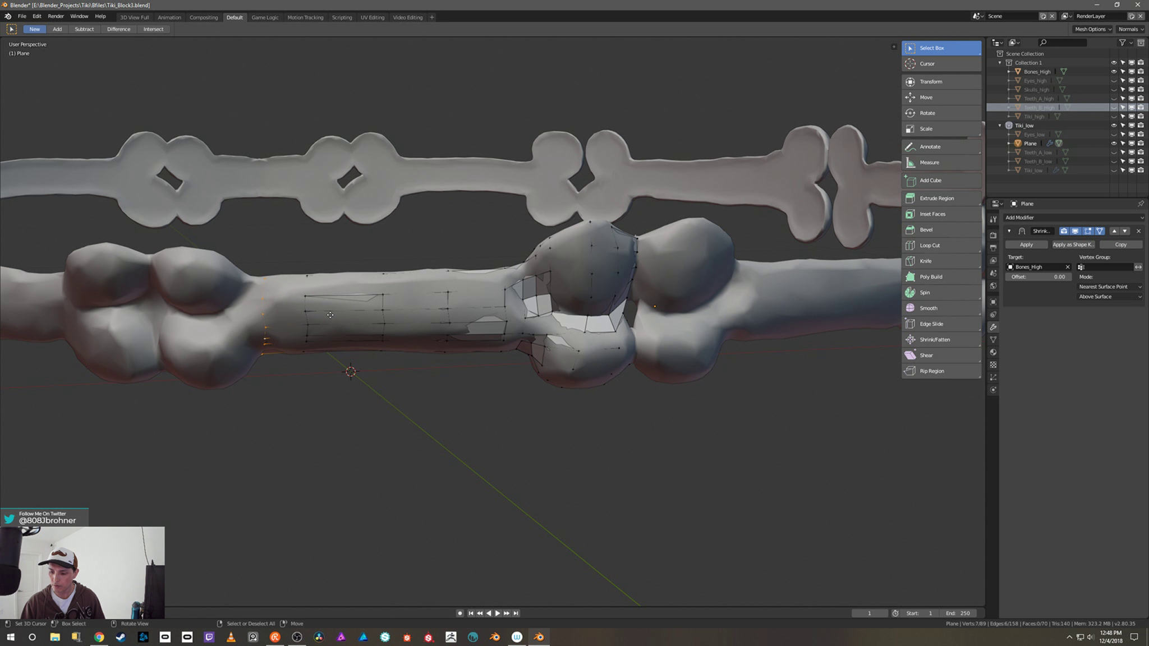
middle_drag(330, 315, 359, 367)
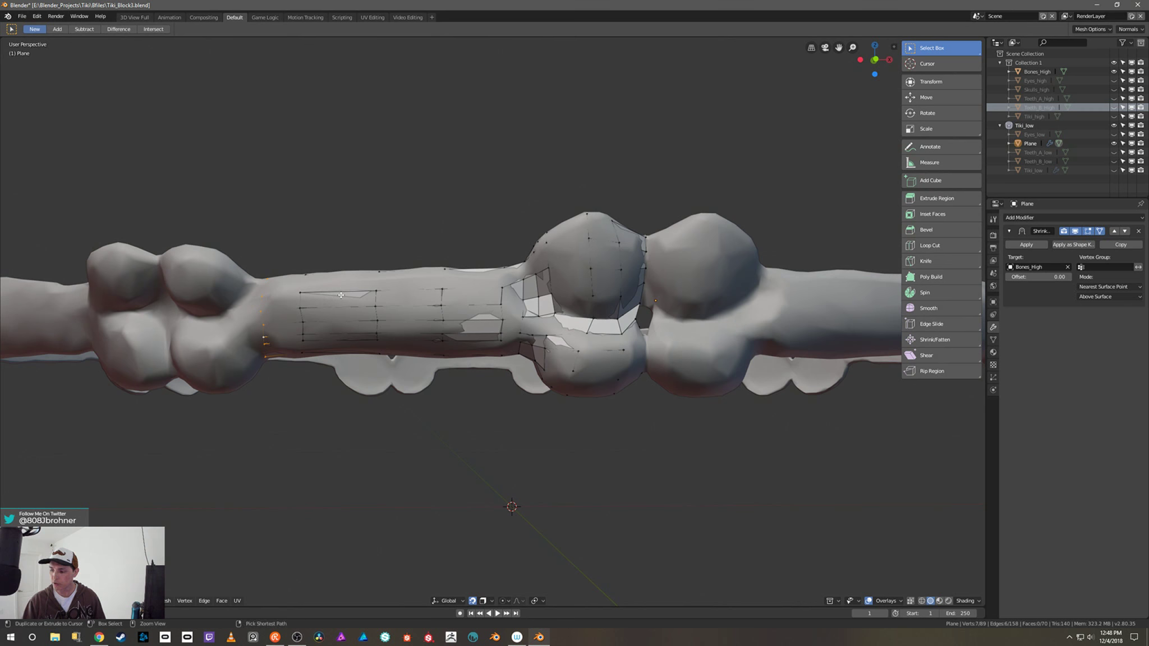
Step: Hide Bones_High and examine the topology of the low-poly knobs and extruded shaft
scroll(363, 372, down, 3)
middle_drag(522, 386, 521, 382)
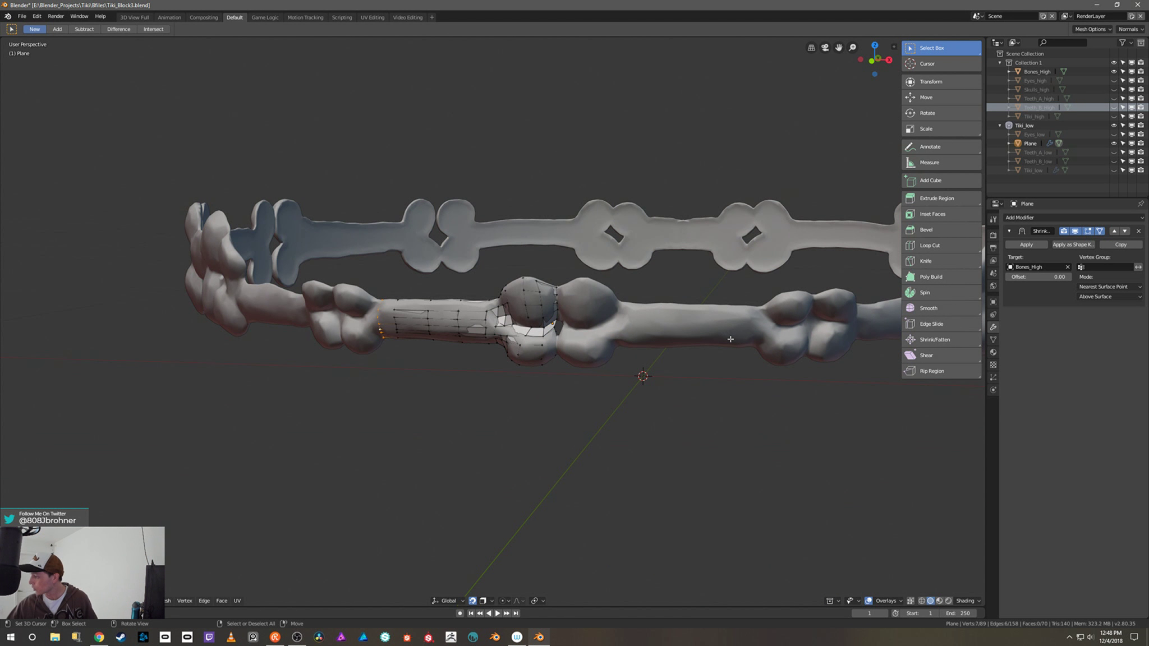
click(1114, 71)
middle_drag(786, 392, 623, 277)
scroll(634, 269, up, 3)
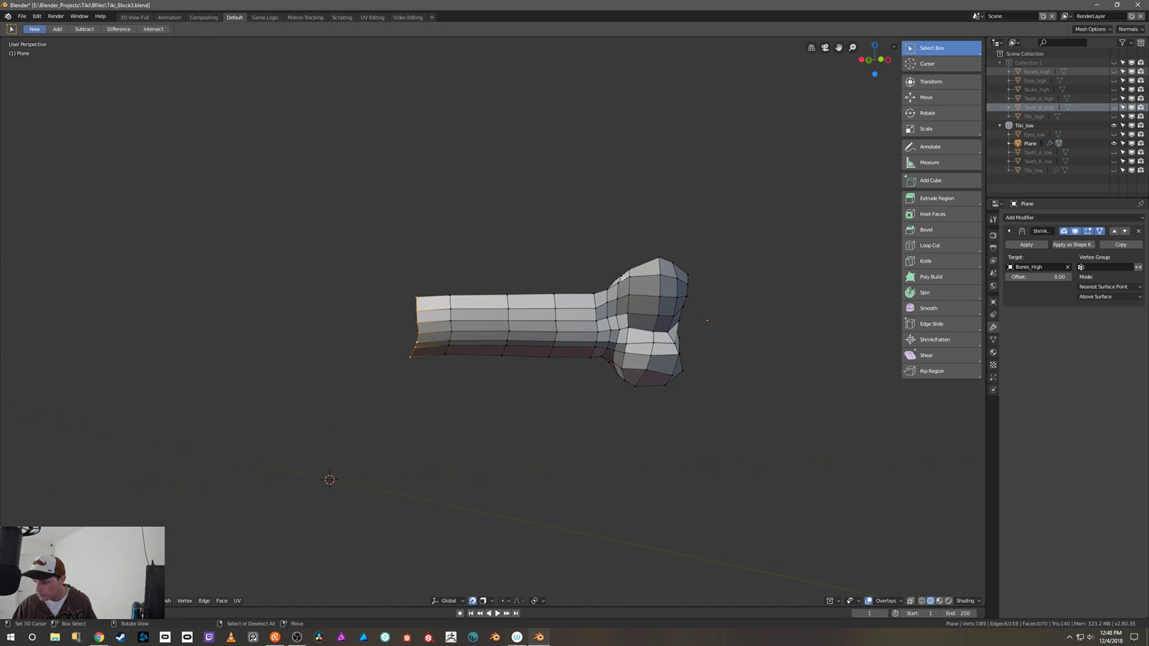
Step: Show Bones_High again and extrude the shaft's end row onto the base of the neighbouring knobs
click(1114, 71)
scroll(449, 357, up, 1)
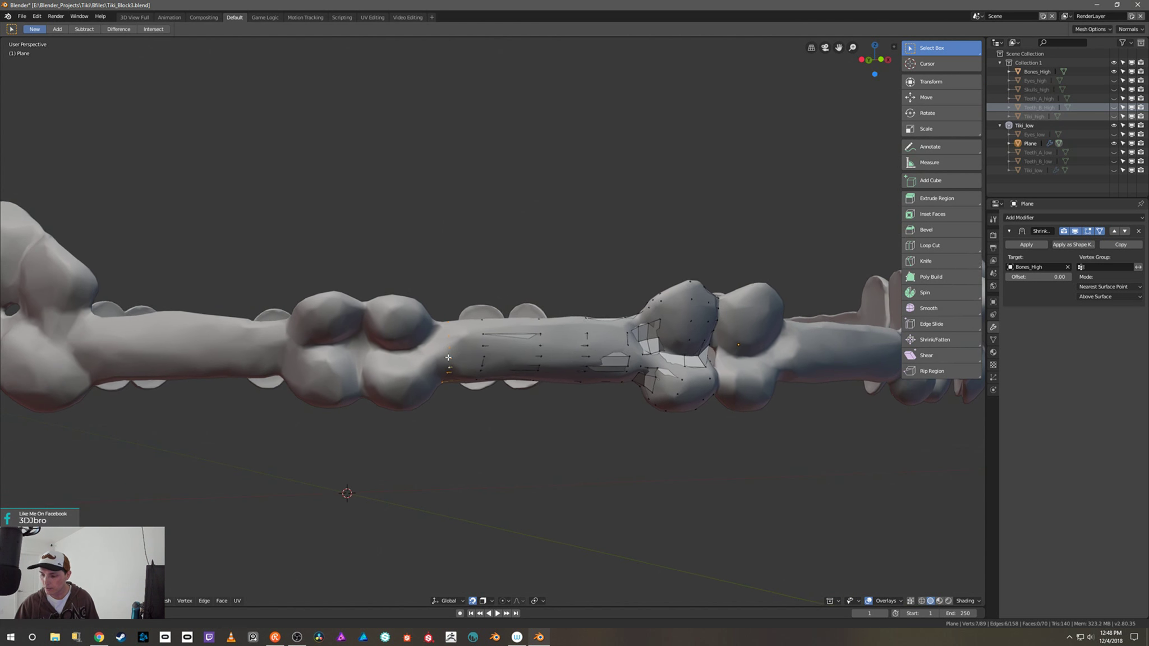
key(e)
click(502, 335)
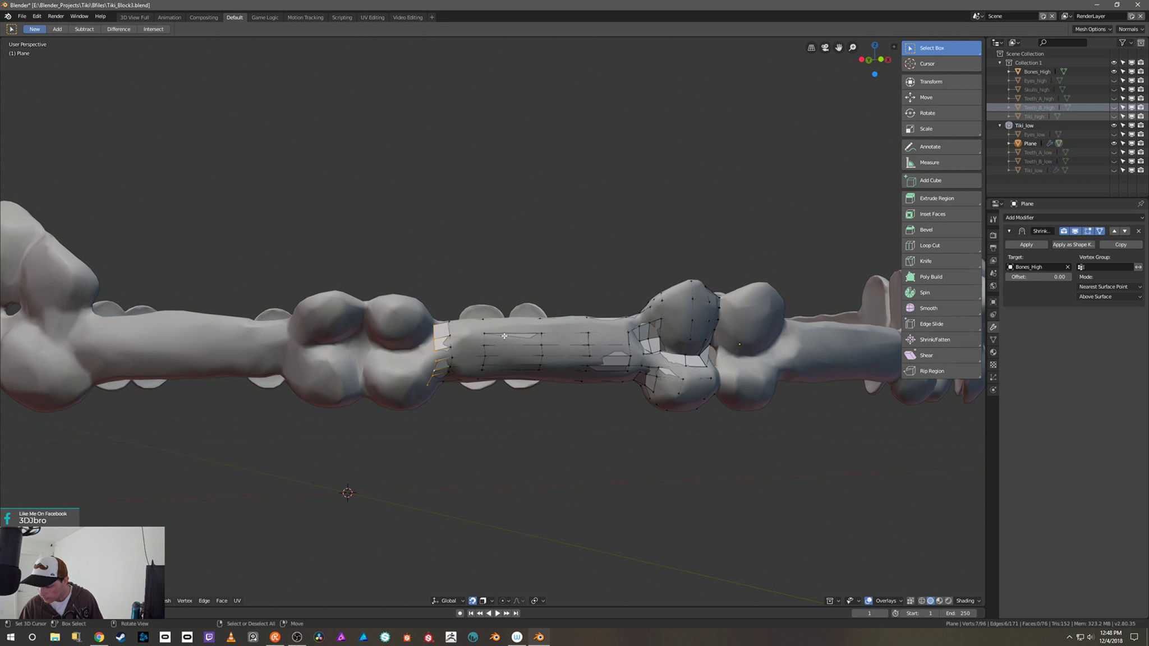
Step: Reposition the end row's vertices on the shaft's underside and upper edge to follow the base of the neighbouring knobs
middle_drag(505, 335, 491, 366)
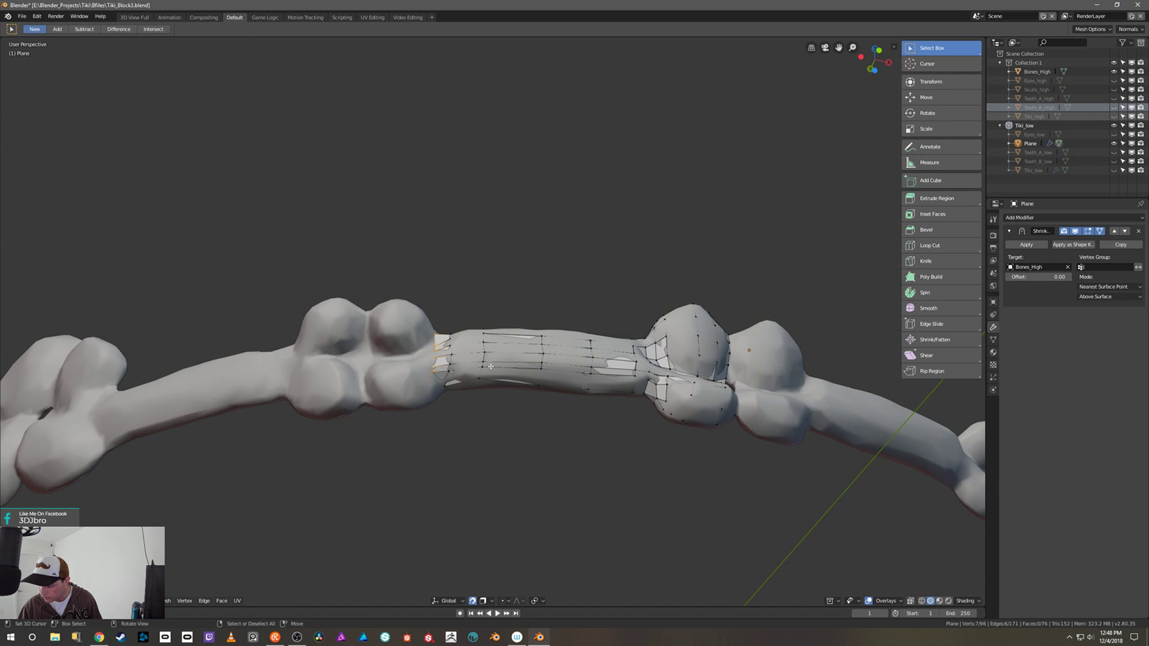
scroll(490, 367, up, 2)
click(478, 414)
key(g)
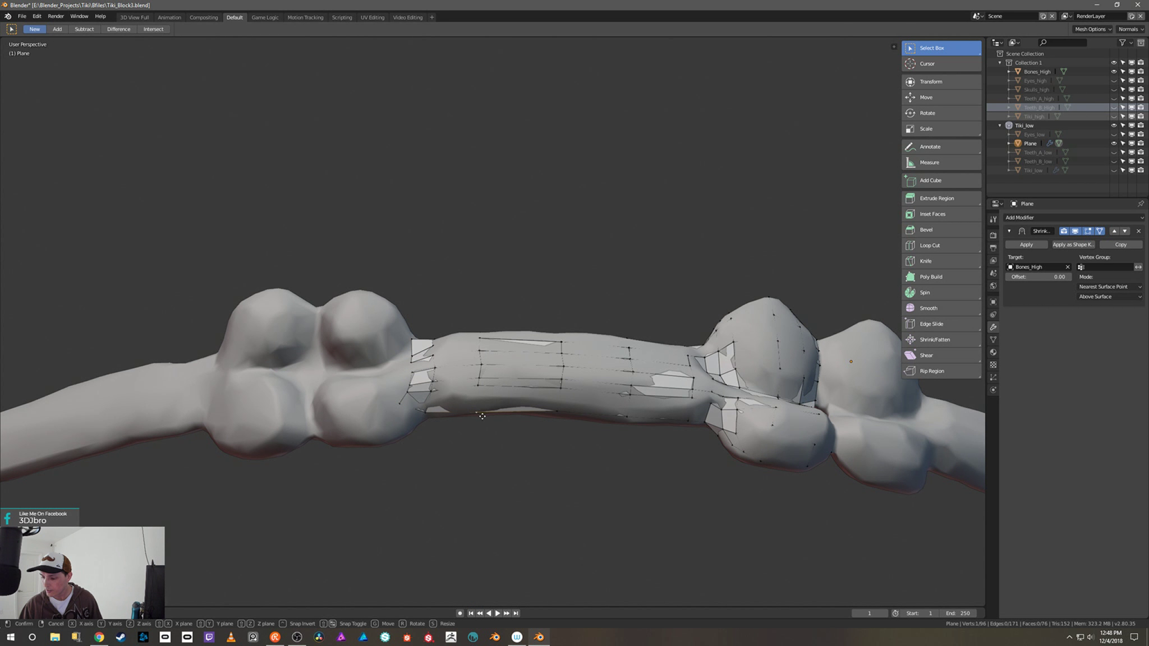
click(482, 416)
middle_drag(482, 416, 479, 352)
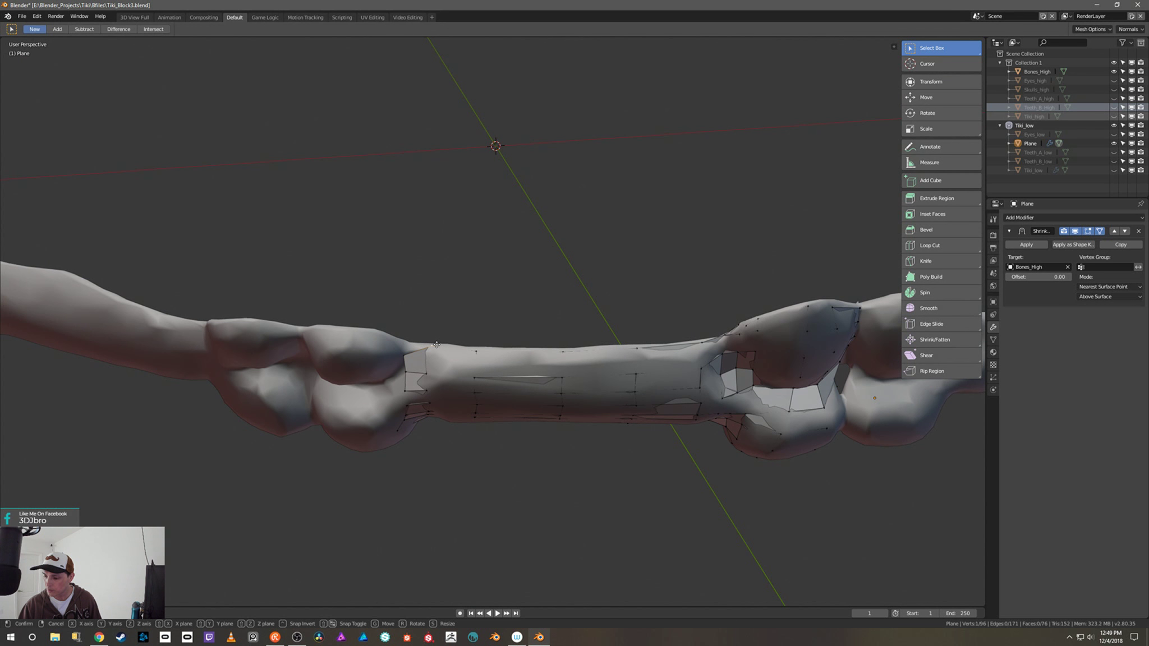
click(413, 352)
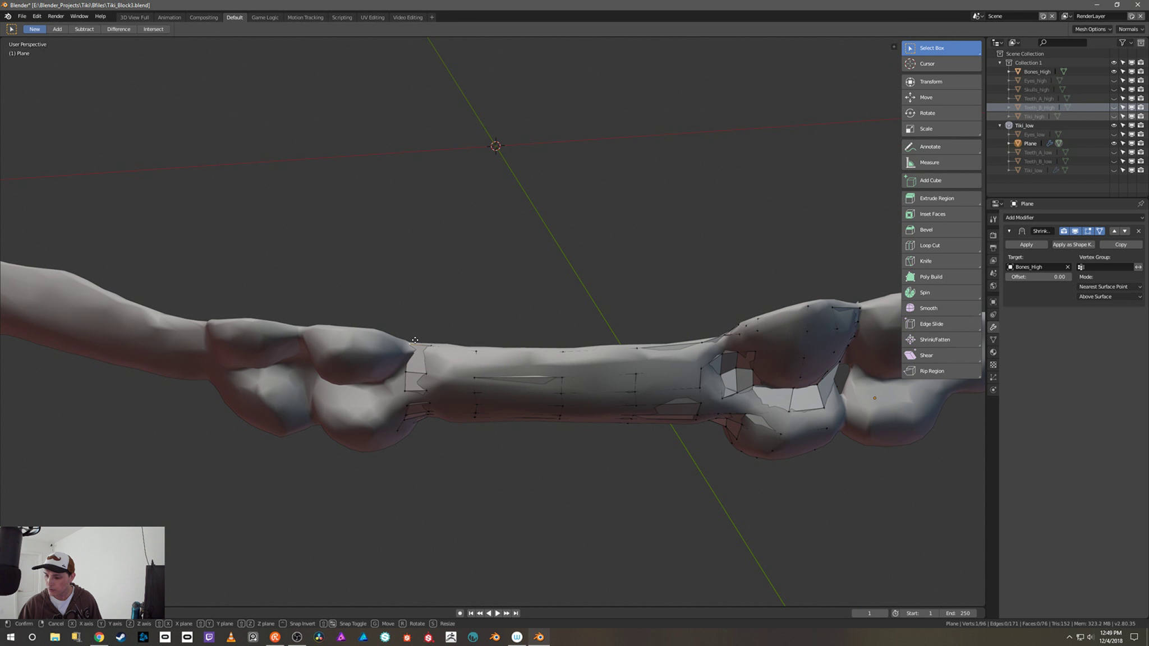
key(g)
click(411, 365)
Step: Move the end row's lower vertex onto the crease where the shaft meets the lower knob
middle_drag(411, 367, 408, 383)
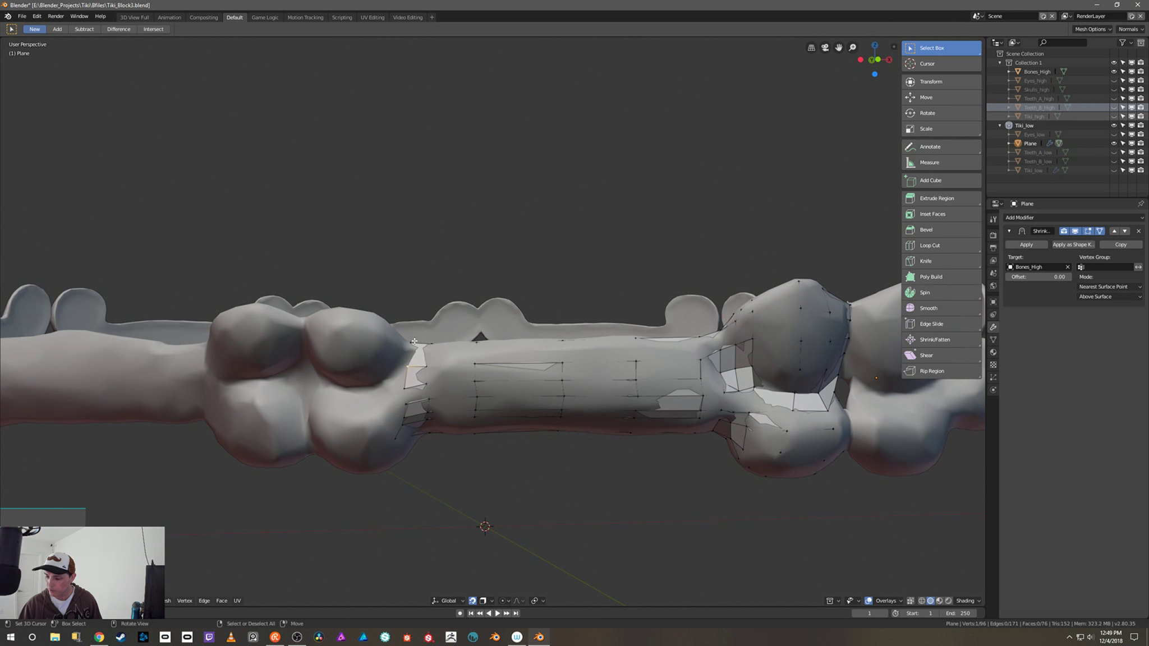
click(405, 413)
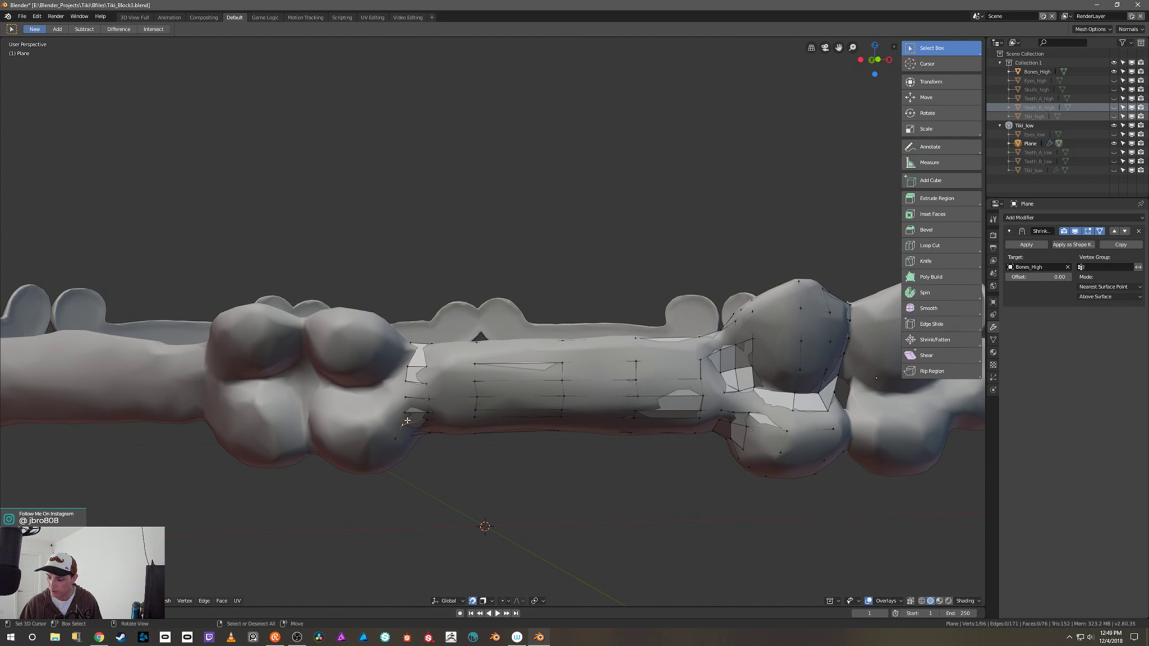
middle_drag(408, 420, 419, 443)
key(g)
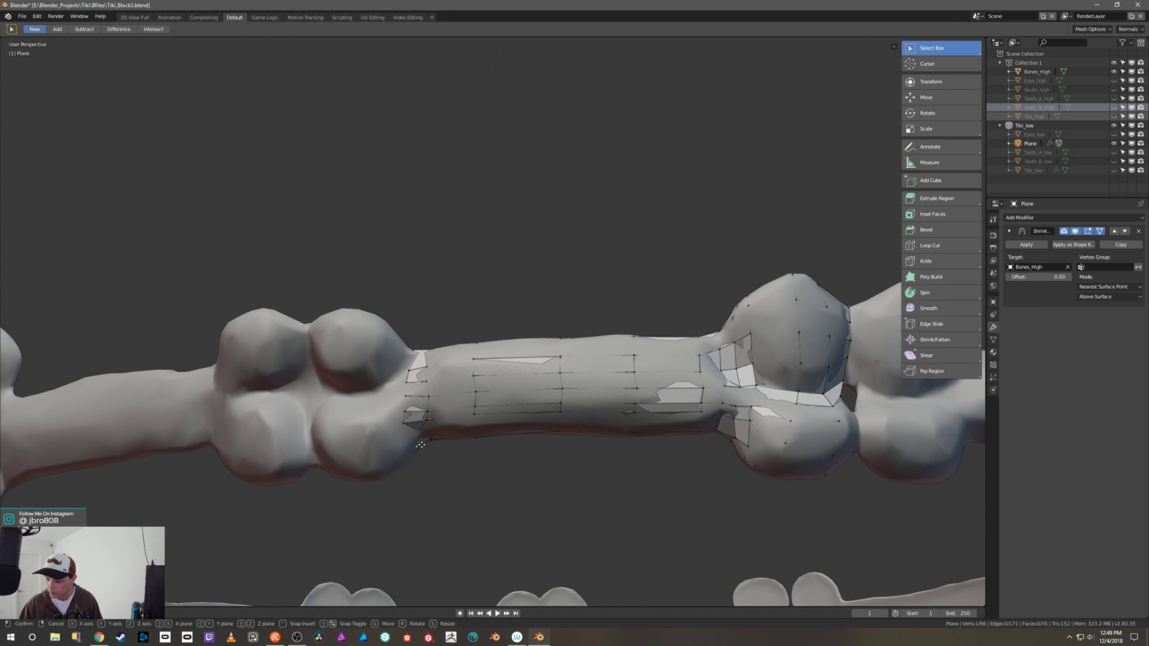
click(420, 446)
Step: Extrude the shaft's end row one row further onto the neighbouring knobs
alt+click(407, 417)
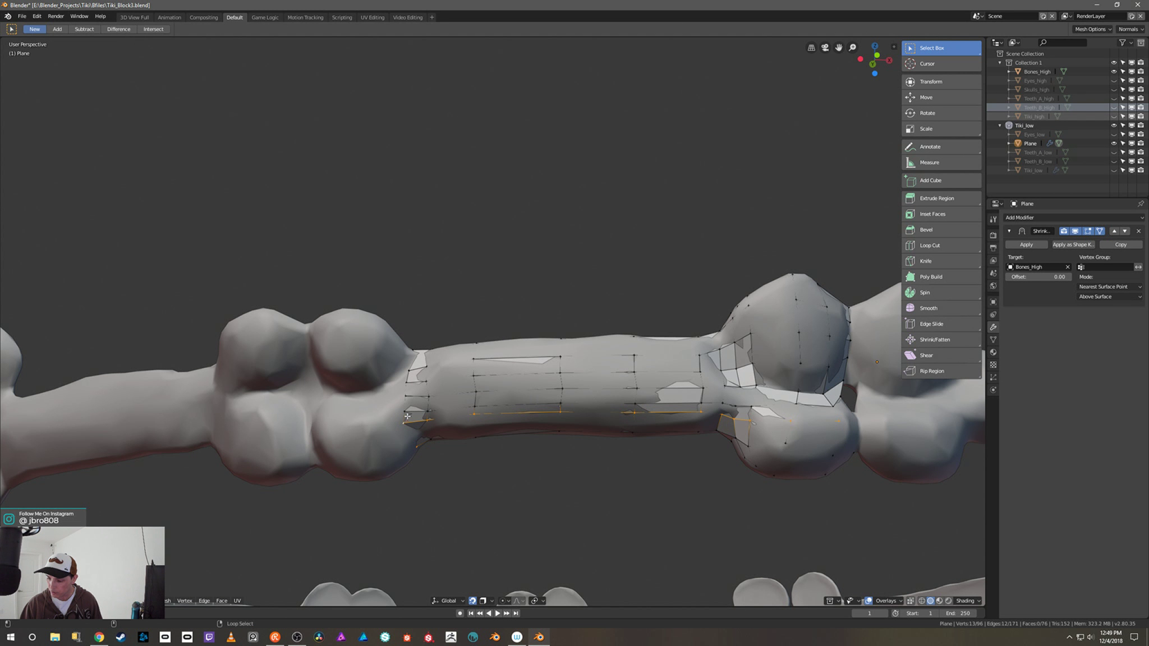
key(a)
key(alt+a)
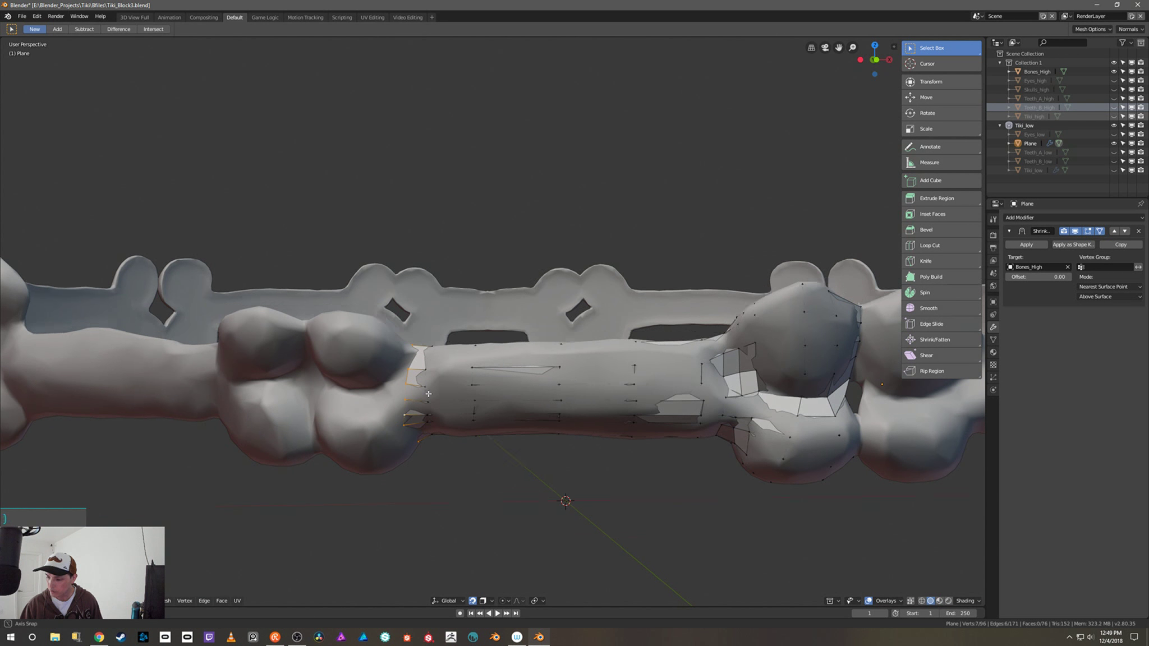
key(e)
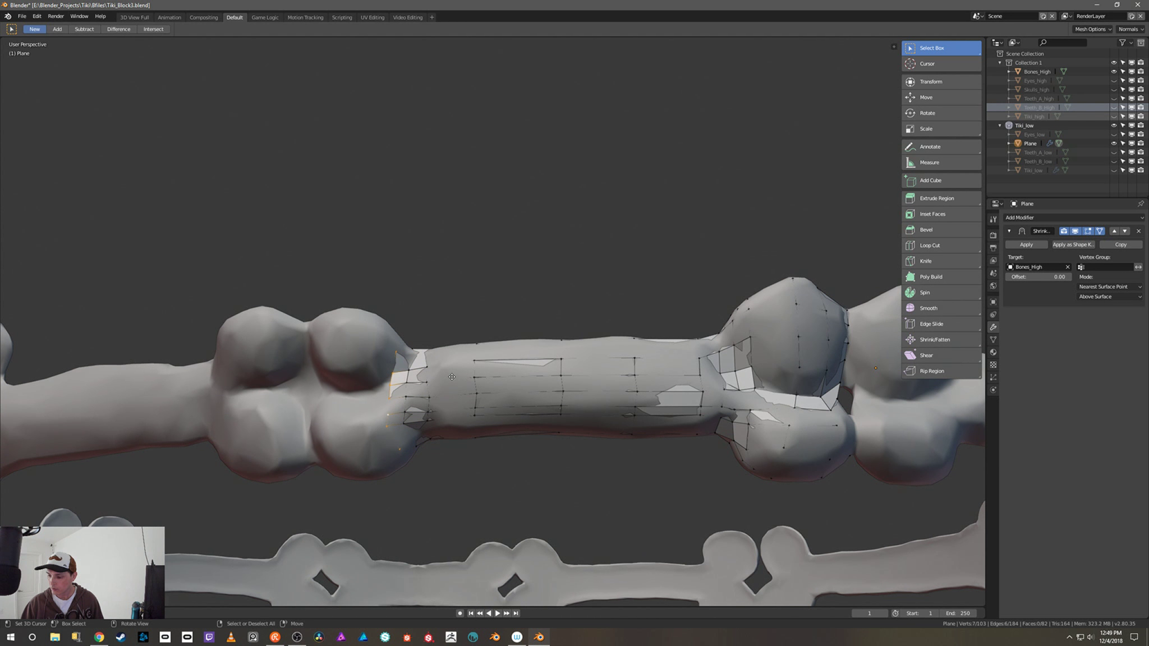
click(399, 362)
Step: Move the new row's upper and middle vertices to follow the upper knob and the crease between the knobs
middle_drag(399, 362, 398, 358)
click(398, 357)
key(g)
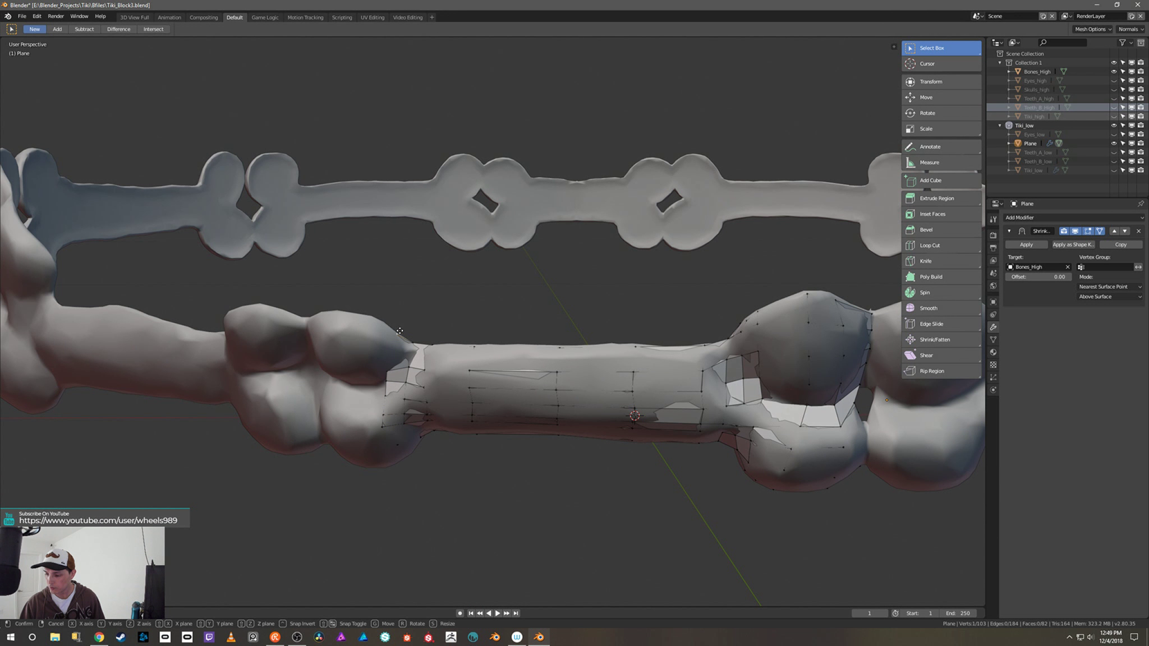
click(393, 362)
key(g)
click(388, 380)
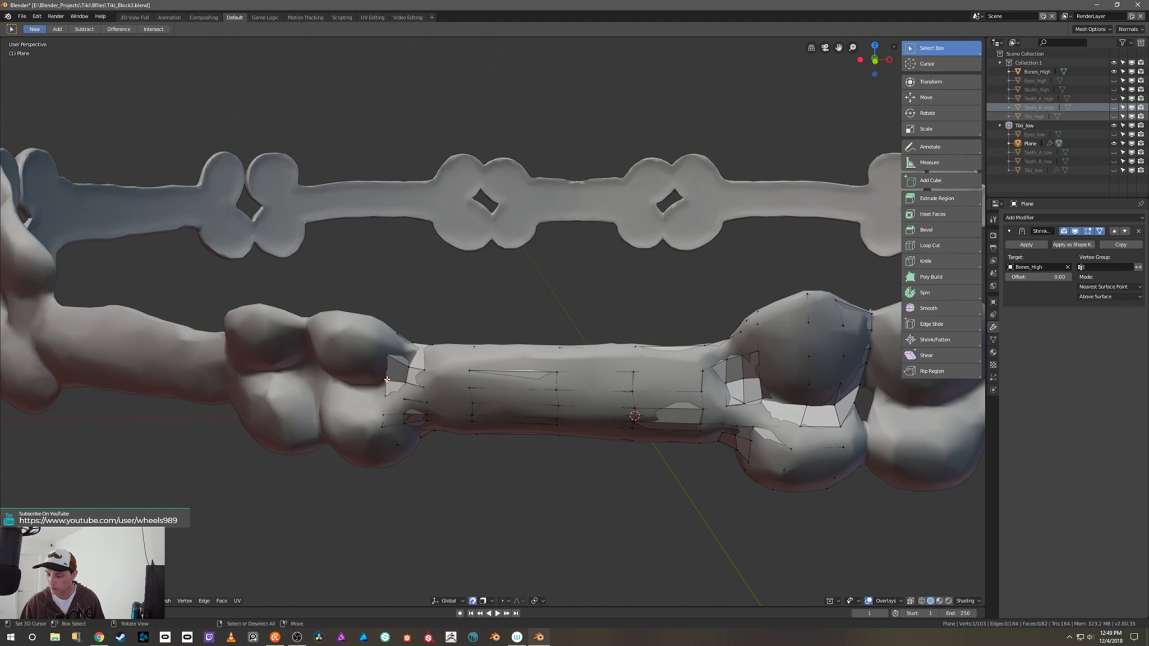
key(g)
click(382, 377)
key(g)
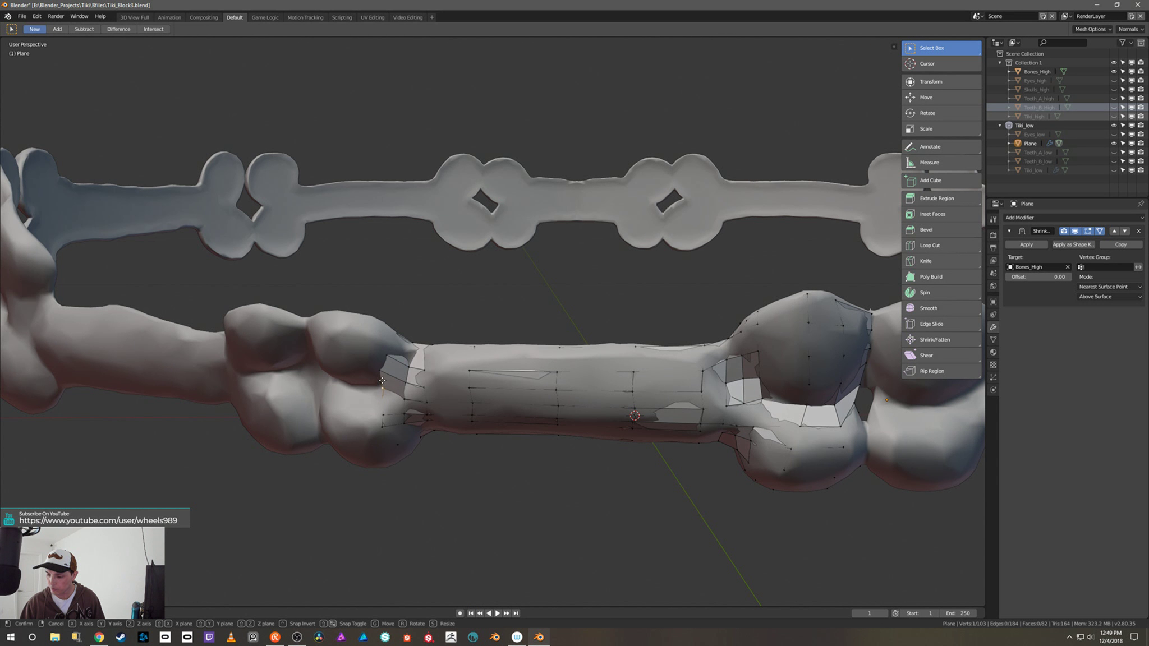
click(387, 388)
Step: Move the new row's lower vertices down around the curve of the lower knob
middle_drag(387, 388, 412, 432)
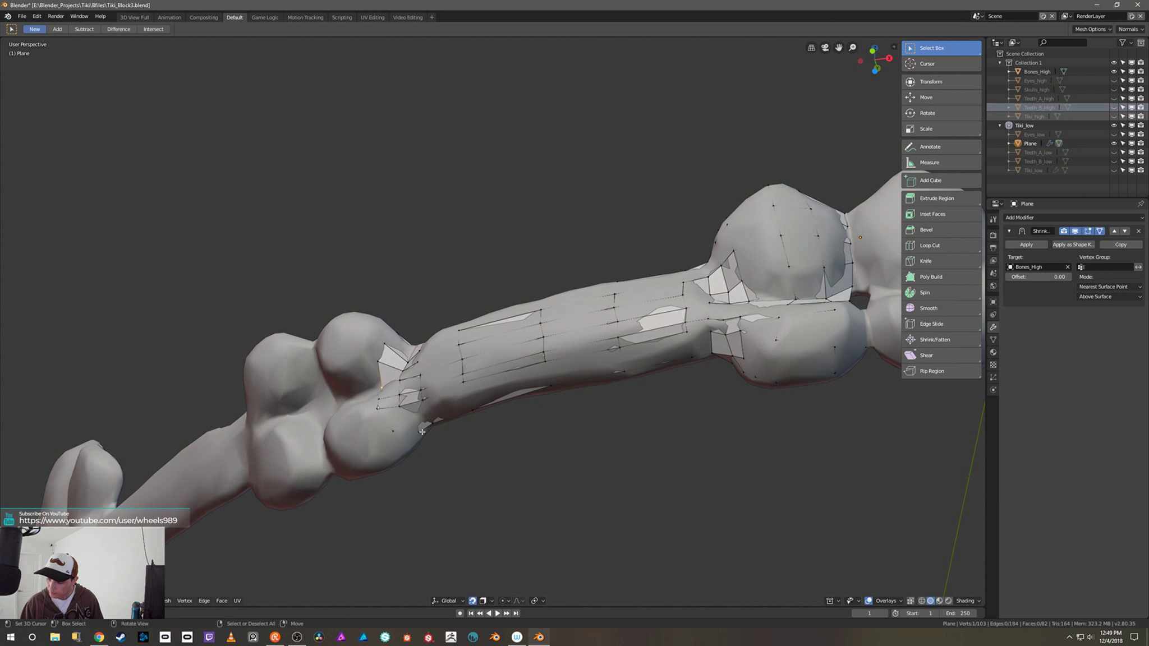
key(g)
click(424, 430)
key(g)
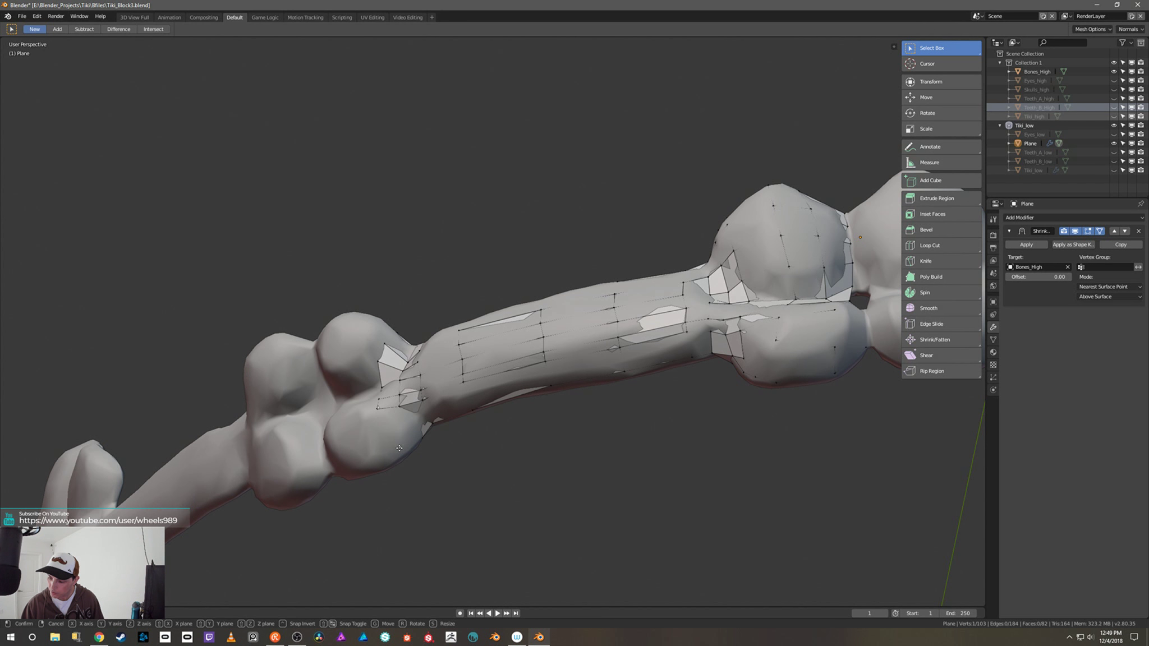
click(401, 451)
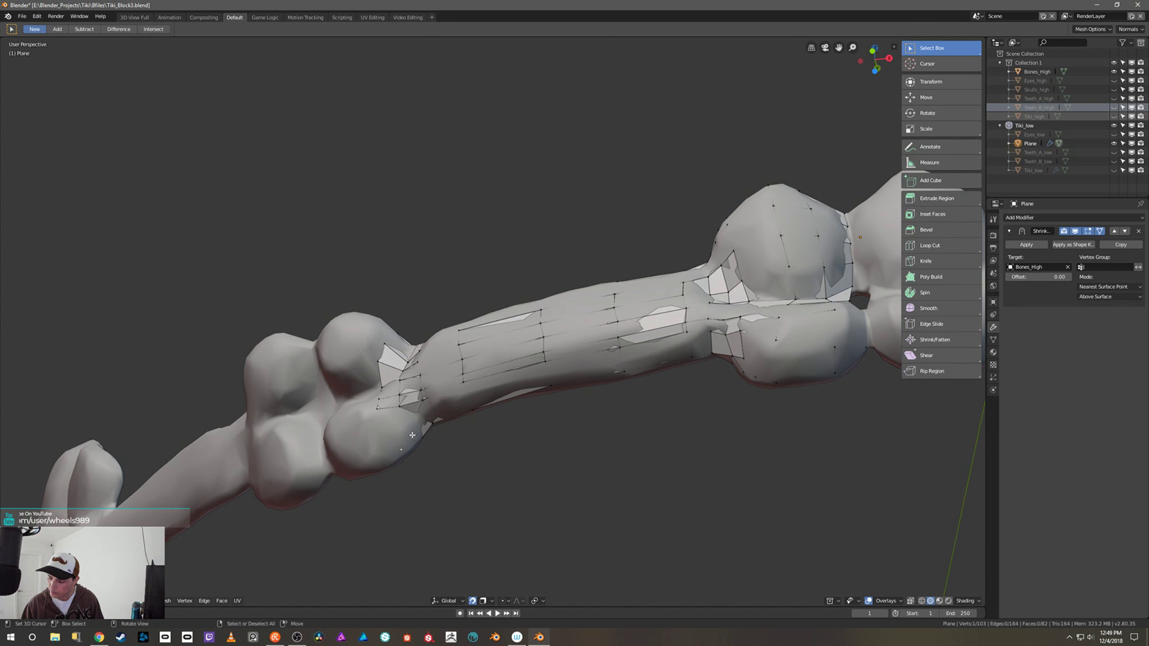
Step: Hide Bones_High and even out the spacing of the end row by moving its vertex beside the lower knob's flap
click(1114, 71)
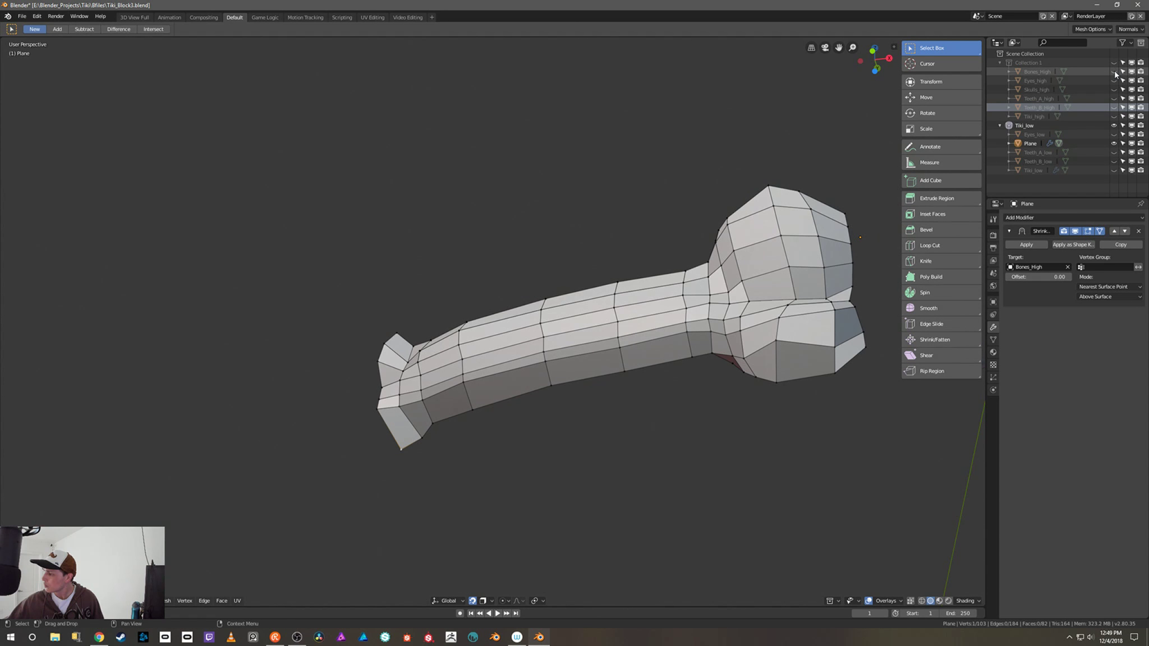
click(379, 416)
key(g)
click(390, 428)
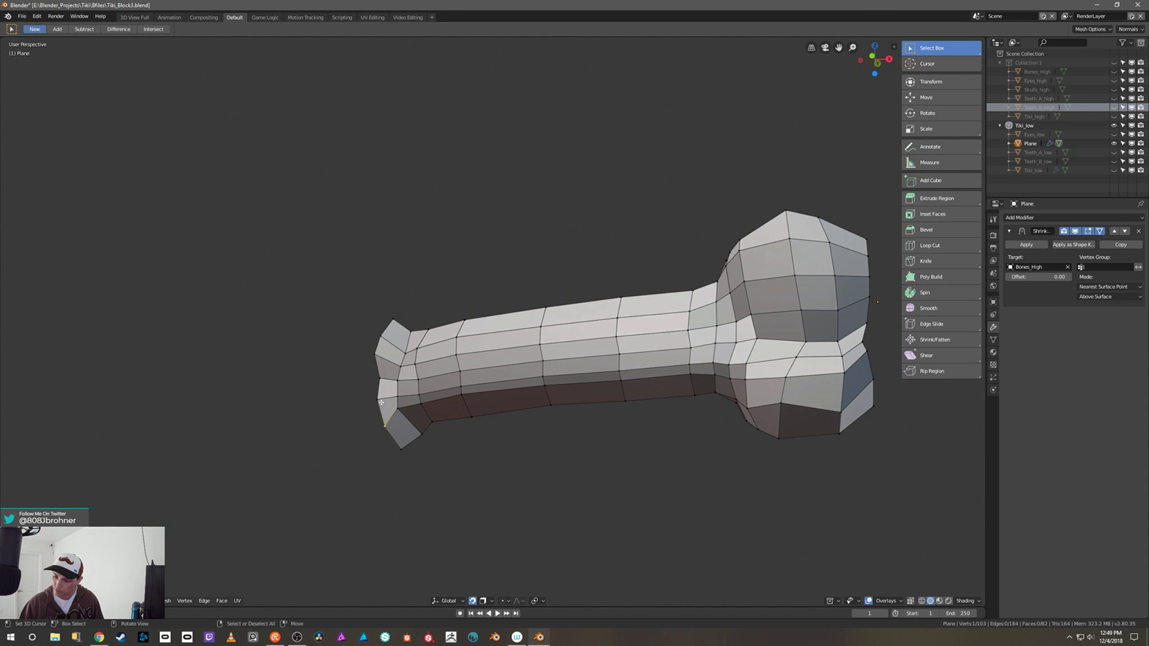
middle_drag(539, 359, 580, 337)
Step: Show Bones_High again and extrude the end row one more row across the knobs
click(1114, 71)
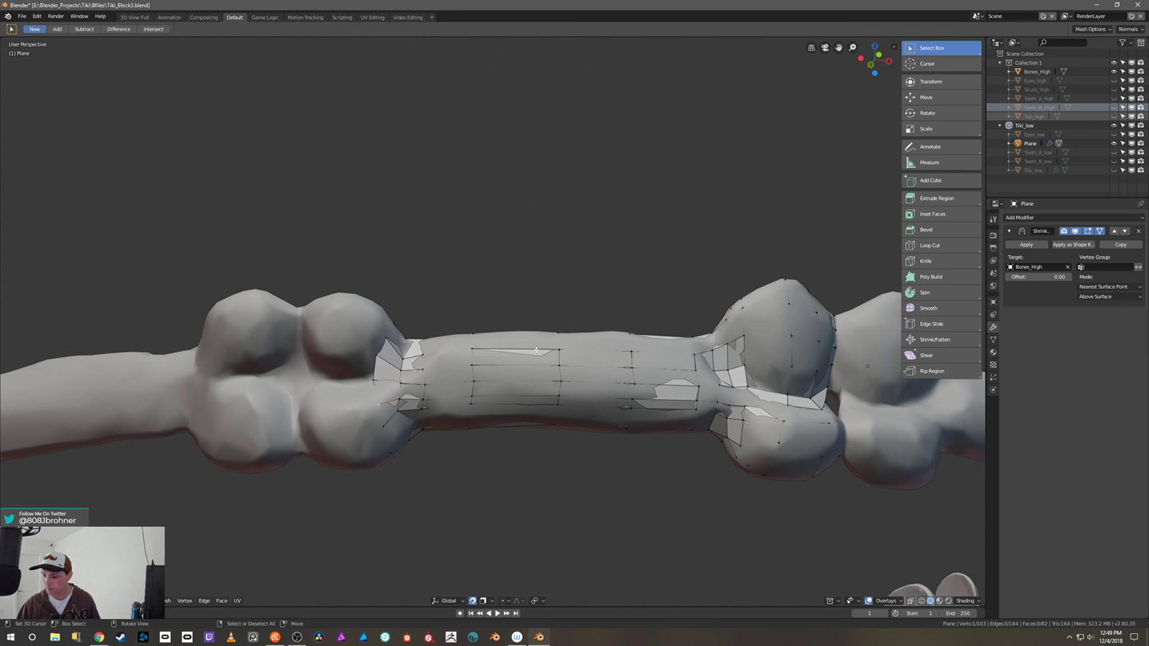
middle_drag(494, 359, 472, 342)
middle_drag(396, 399, 405, 359)
key(e)
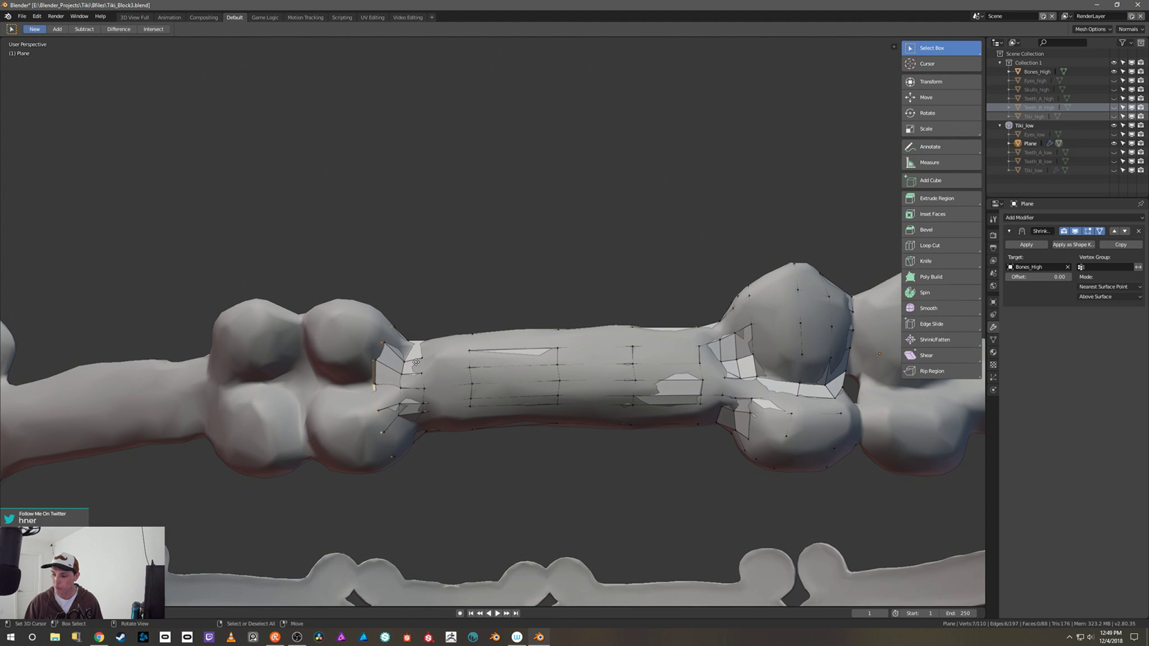
click(394, 364)
Step: Spread the new row's vertices over the upper and lower knobs
middle_drag(394, 364, 379, 330)
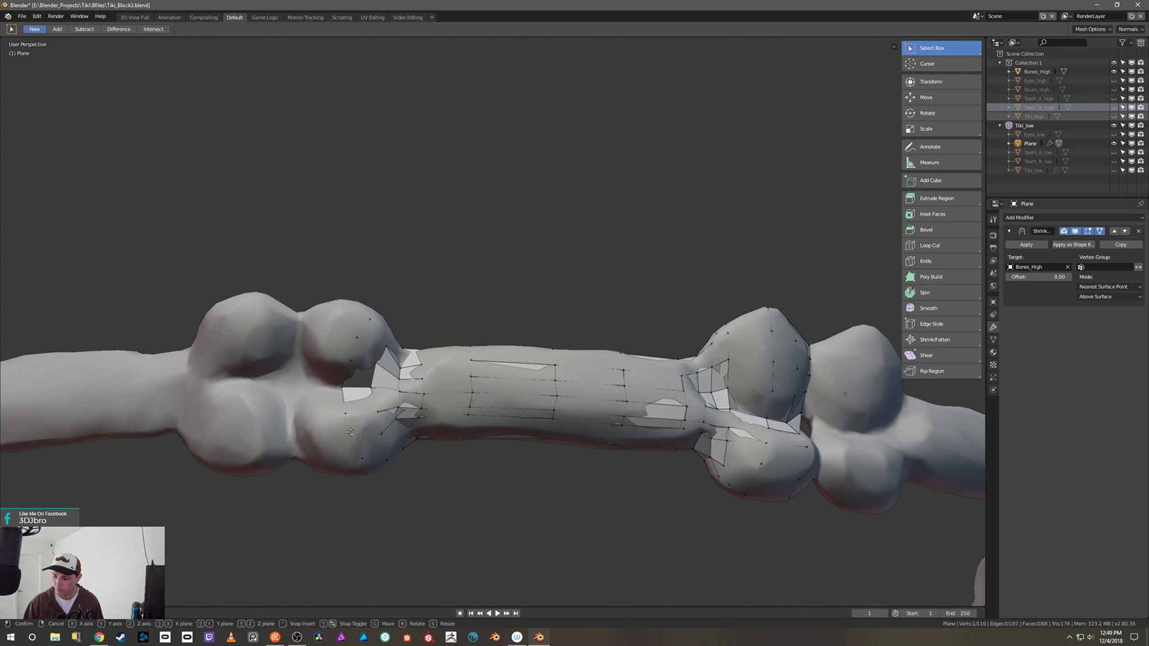
key(g)
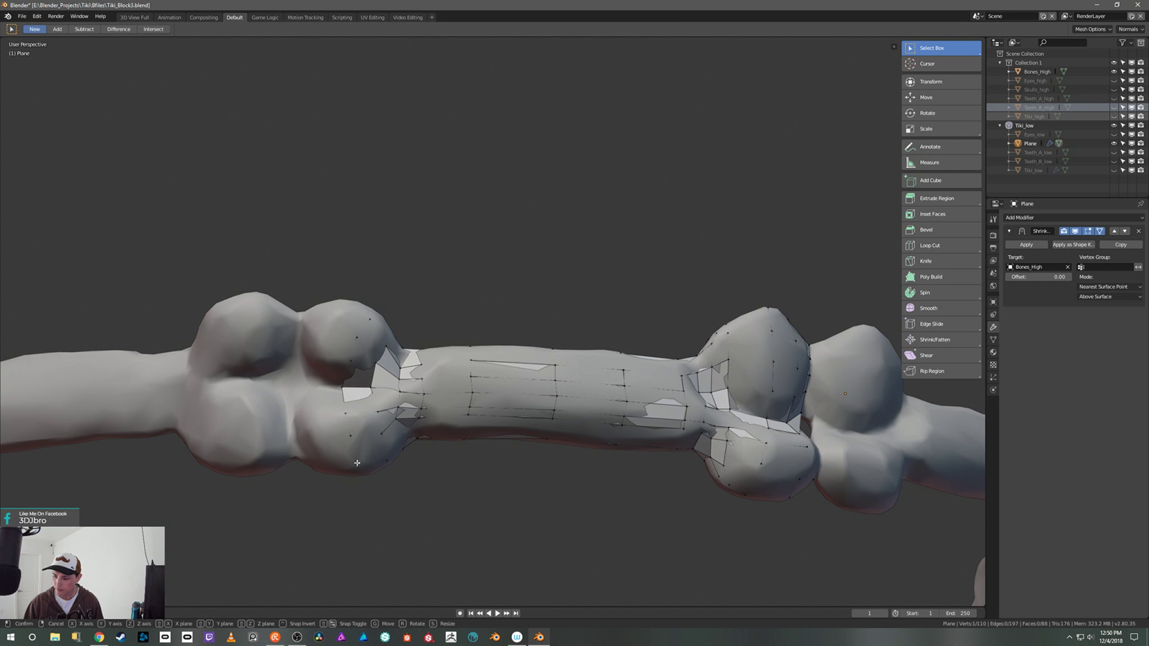
click(357, 463)
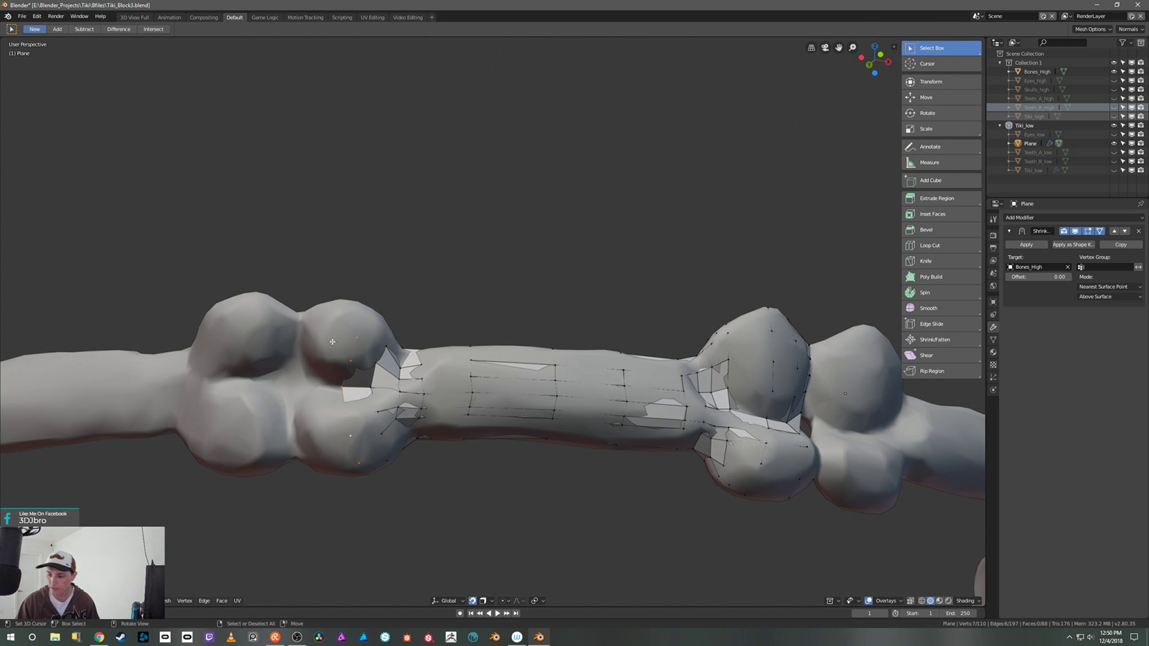
Step: Extrude another row across the knobs and move its top vertex up onto the upper knob's crown
key(g)
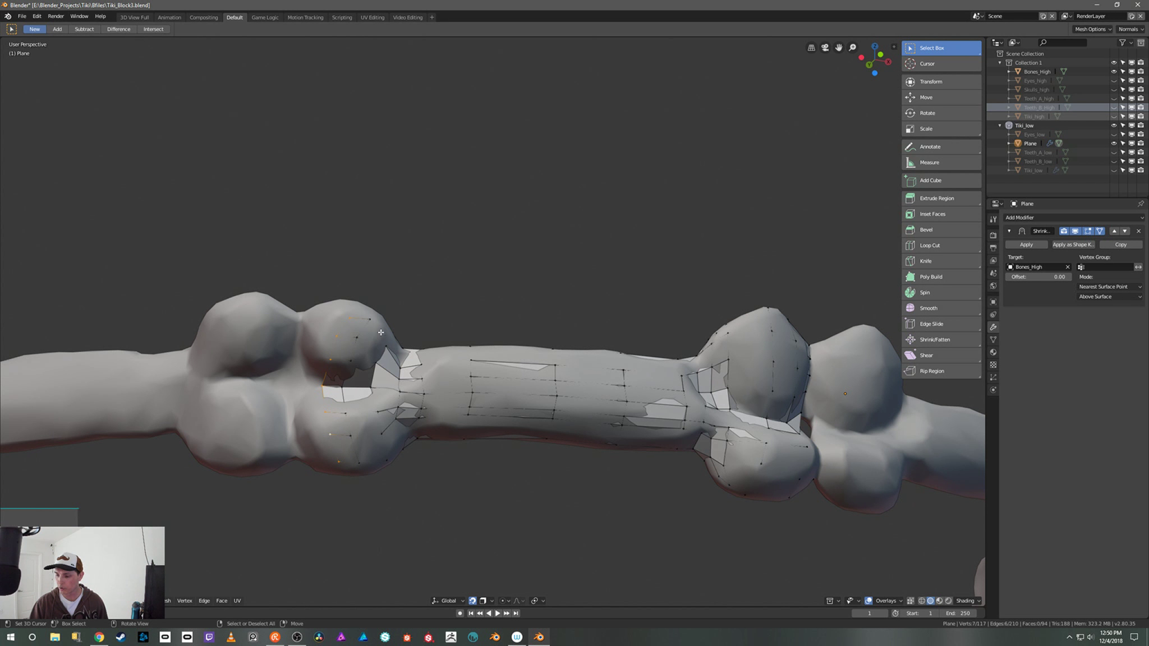
middle_drag(383, 331, 353, 317)
click(348, 315)
key(g)
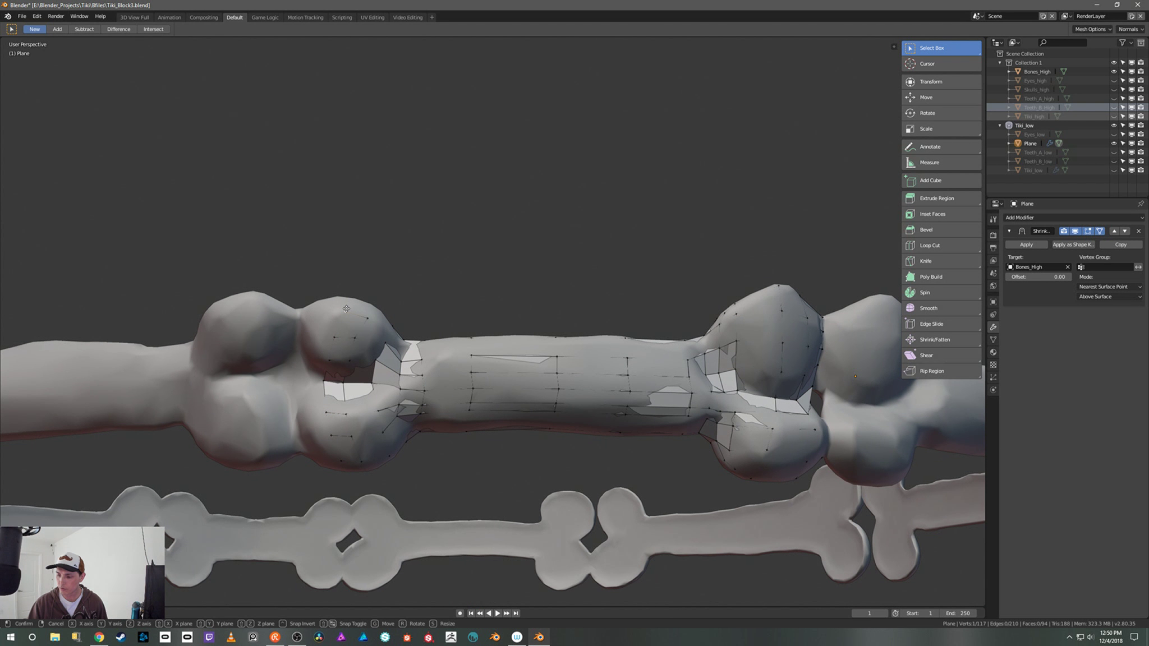
click(346, 309)
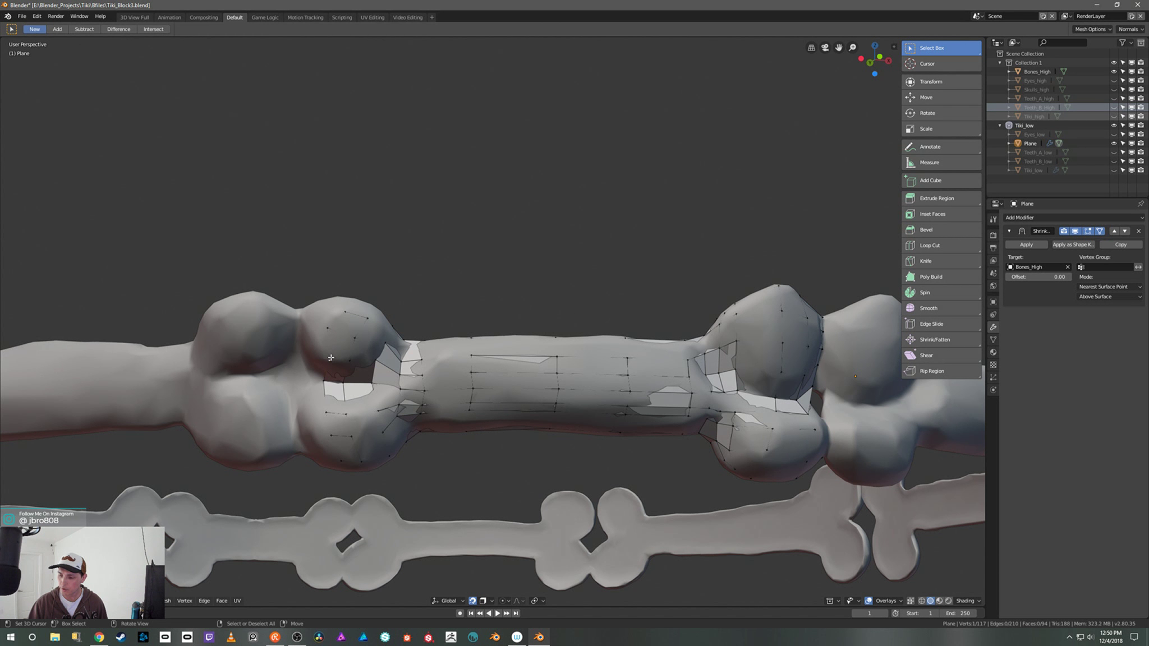
Step: Move the newest row's middle and lower vertices outward and down over the lower knob
middle_drag(326, 370, 342, 354)
click(315, 391)
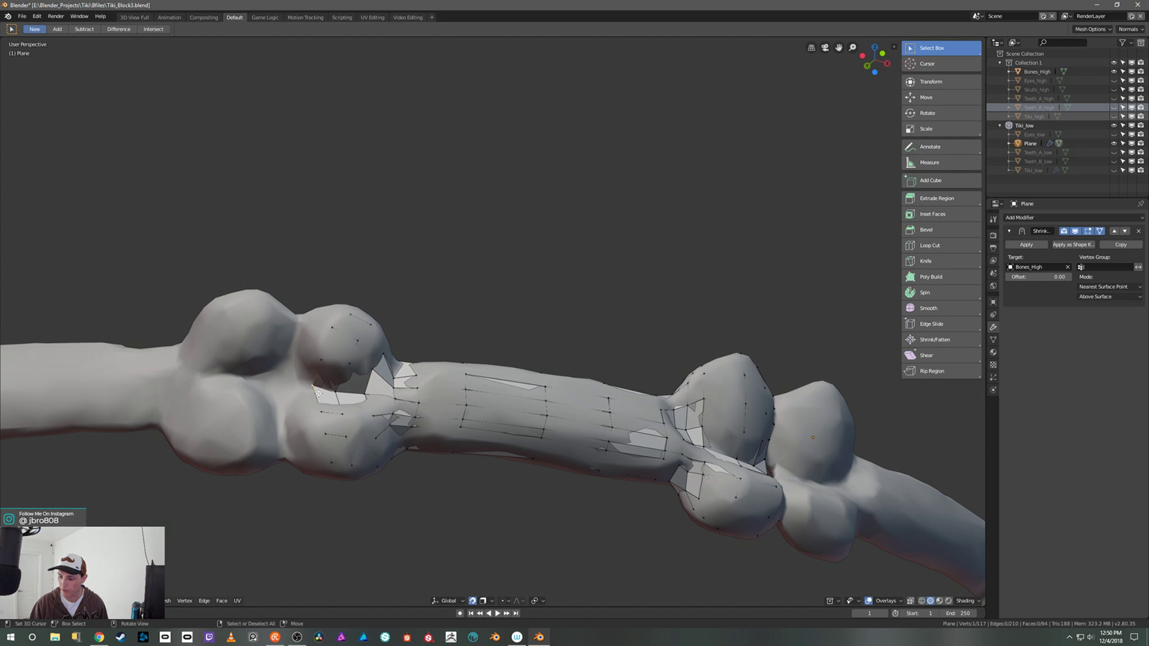
key(g)
click(312, 412)
click(308, 431)
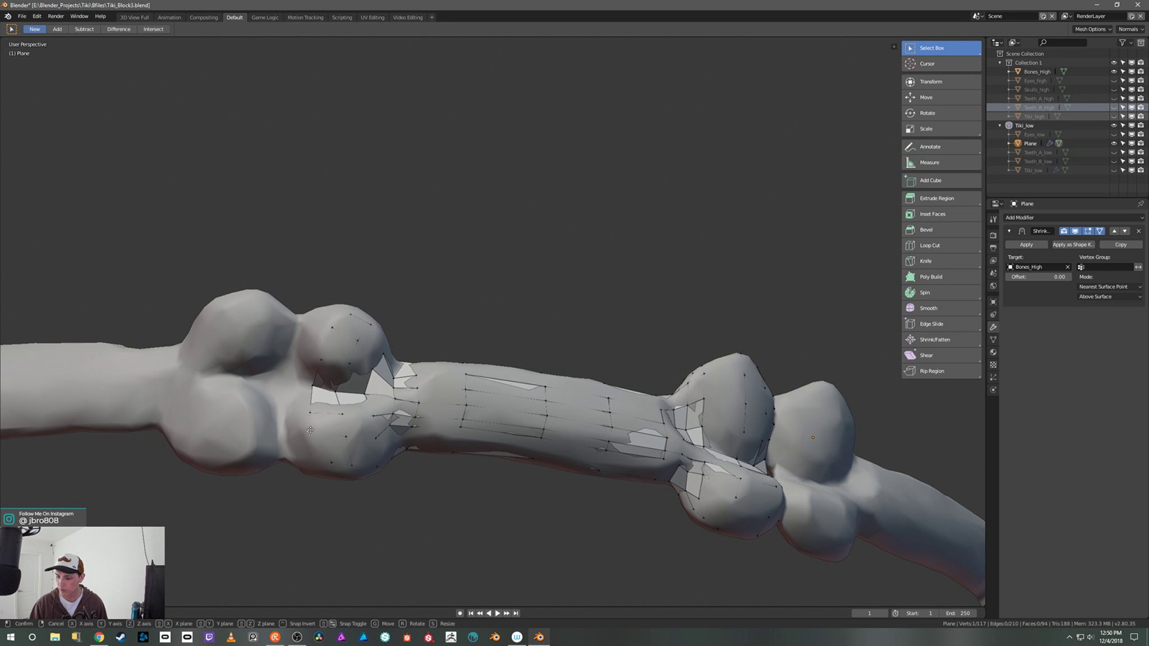
key(g)
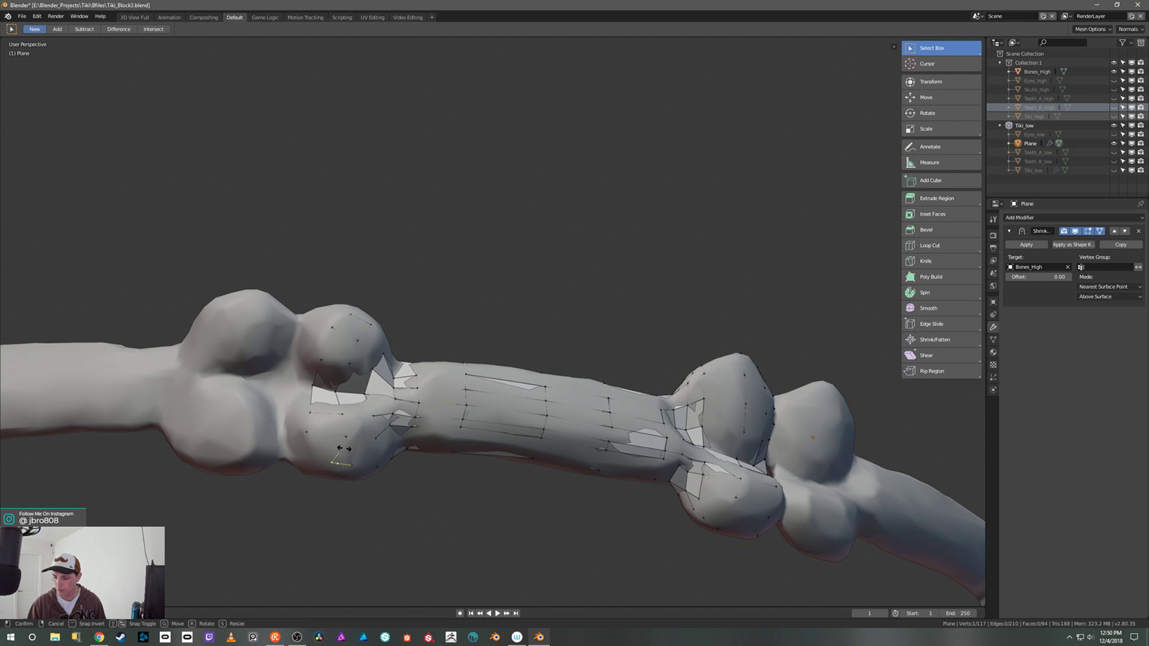
click(343, 450)
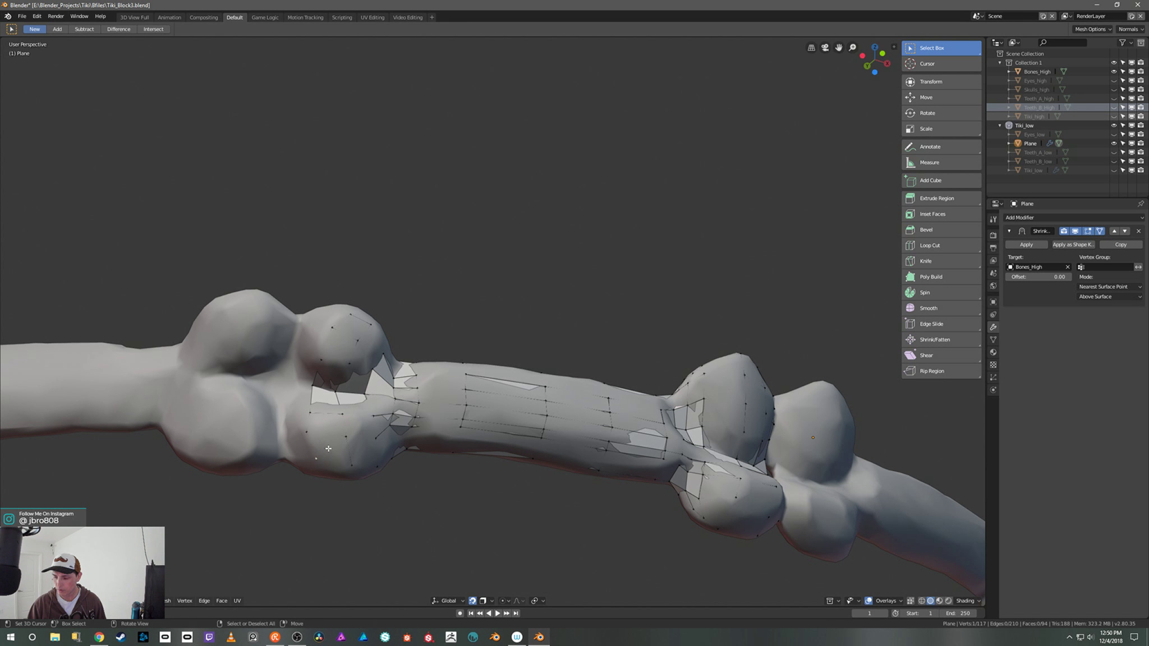
Step: Reposition the vertices in the crease where the shaft meets the knobs
middle_drag(340, 455, 348, 423)
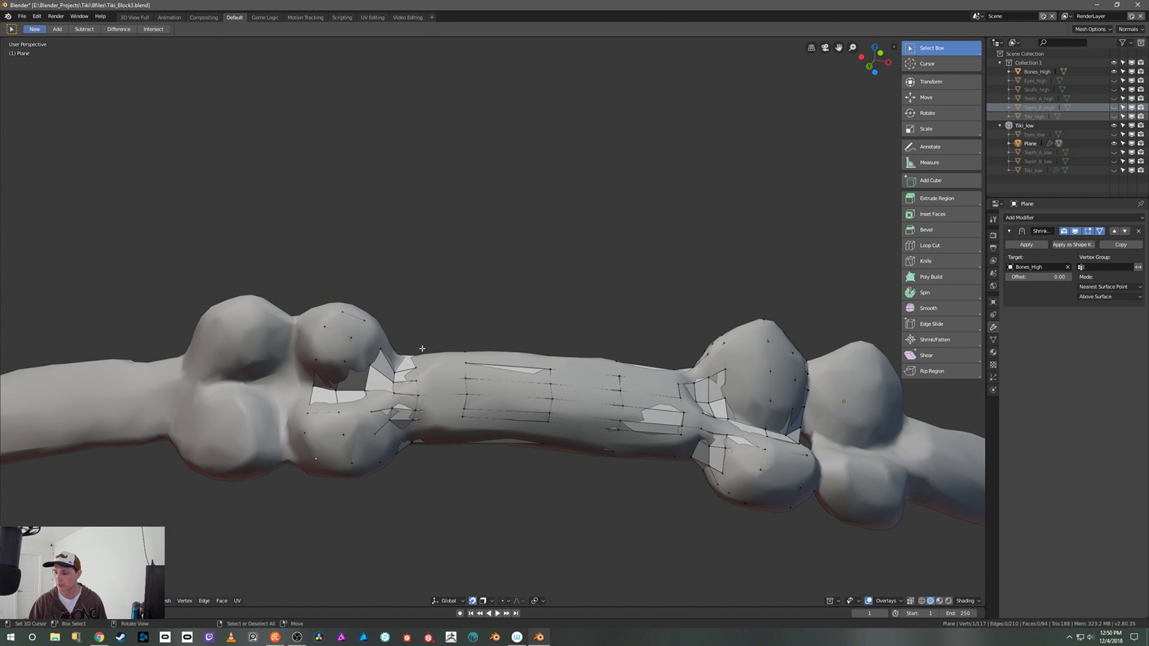
middle_drag(422, 349, 405, 401)
key(g)
click(399, 384)
key(g)
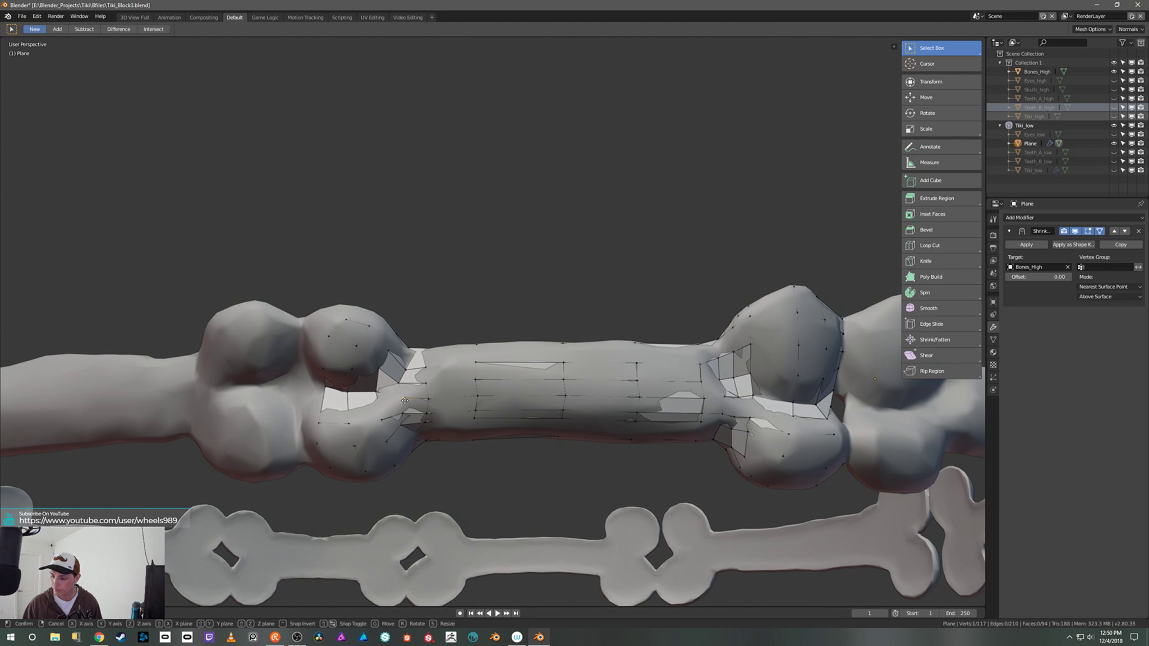
click(404, 401)
Step: Extrude the end row once more to the seam with the adjoining bone's knobs
middle_drag(430, 387, 391, 385)
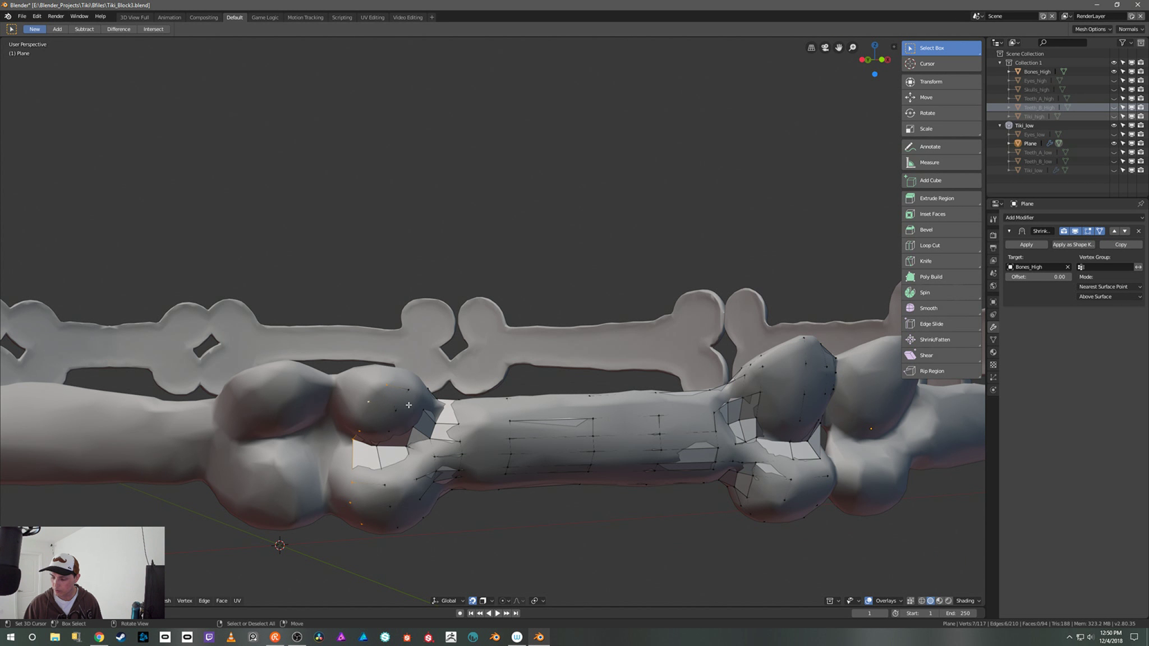
key(e)
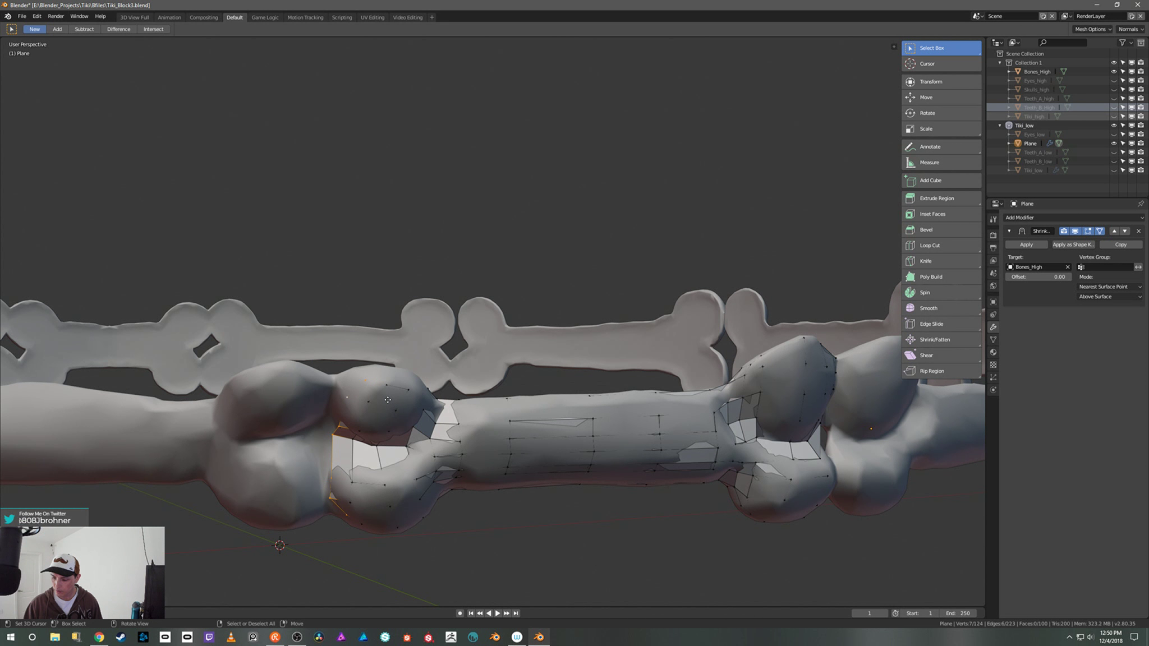
click(388, 400)
Step: Move the end row's vertices on the upper knob upward along the seam with the adjoining bone
middle_drag(387, 399, 376, 398)
click(340, 422)
key(g)
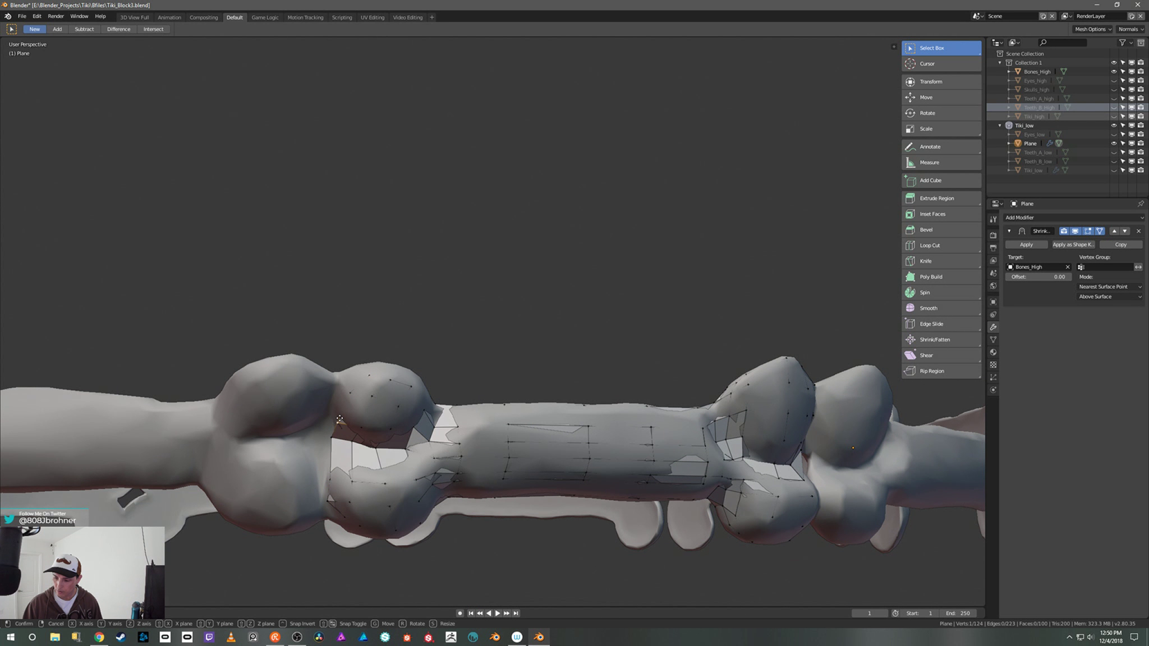
click(336, 415)
key(g)
click(342, 388)
middle_drag(343, 389, 533, 272)
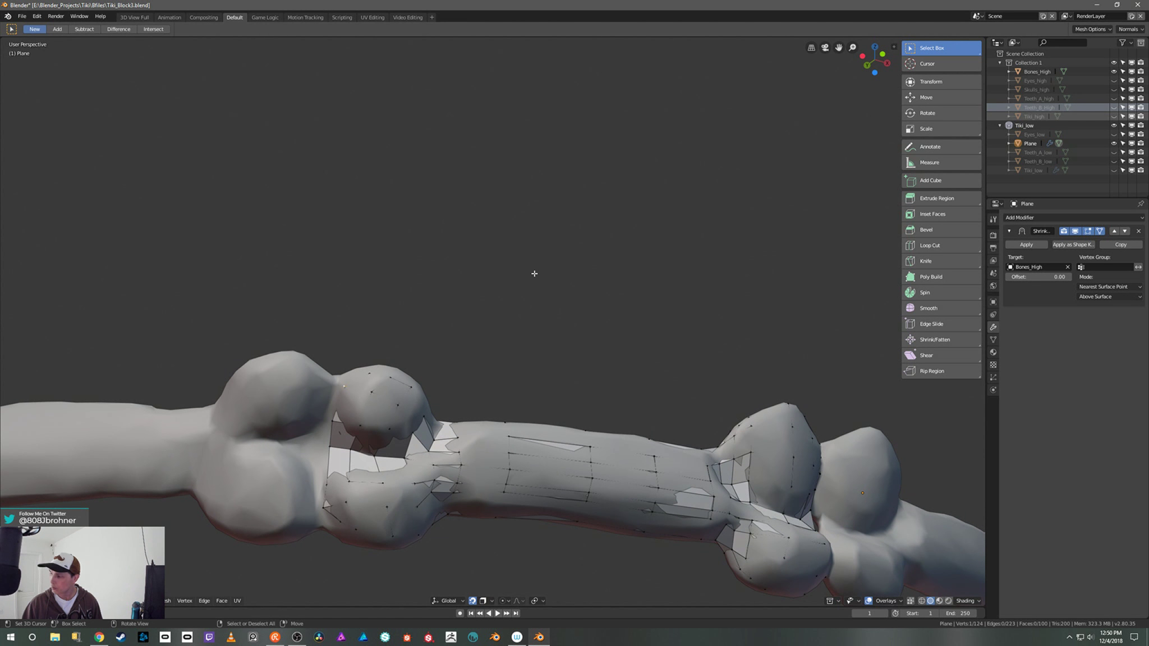
Step: Cut an edge loop through the outermost face strip on the knobs, hiding Bones_High for the cut and showing it again
click(1114, 72)
mouse_move(530, 336)
middle_down()
mouse_move(585, 359)
mouse_move(542, 342)
mouse_move(522, 353)
middle_up()
key(ctrl+r)
click(358, 418)
right_click(358, 418)
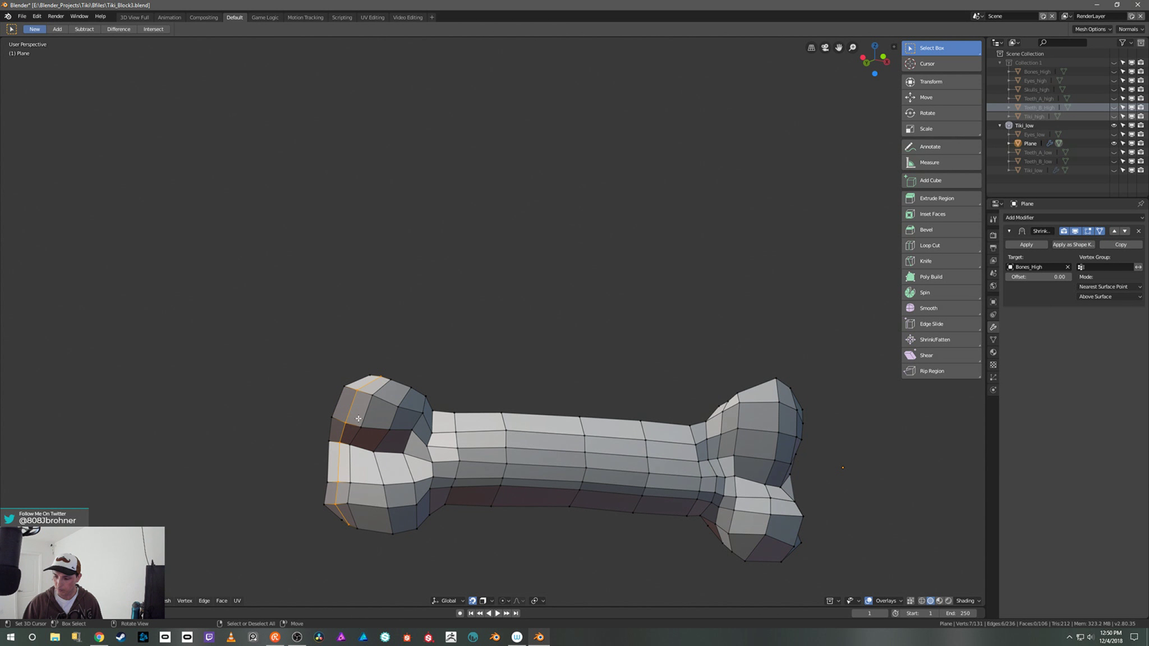
click(1114, 72)
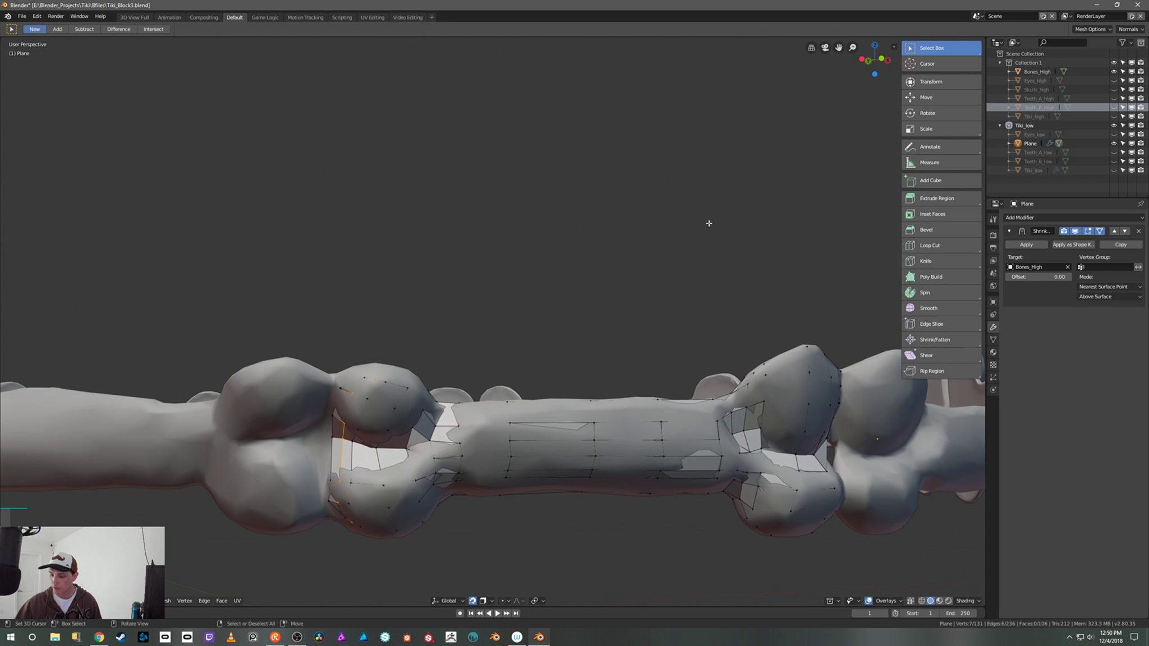
Step: Move the new loop's and end row's individual vertices to follow the knobs, mainly around the lower knob's underside
middle_drag(708, 224, 405, 409)
key(g)
click(357, 377)
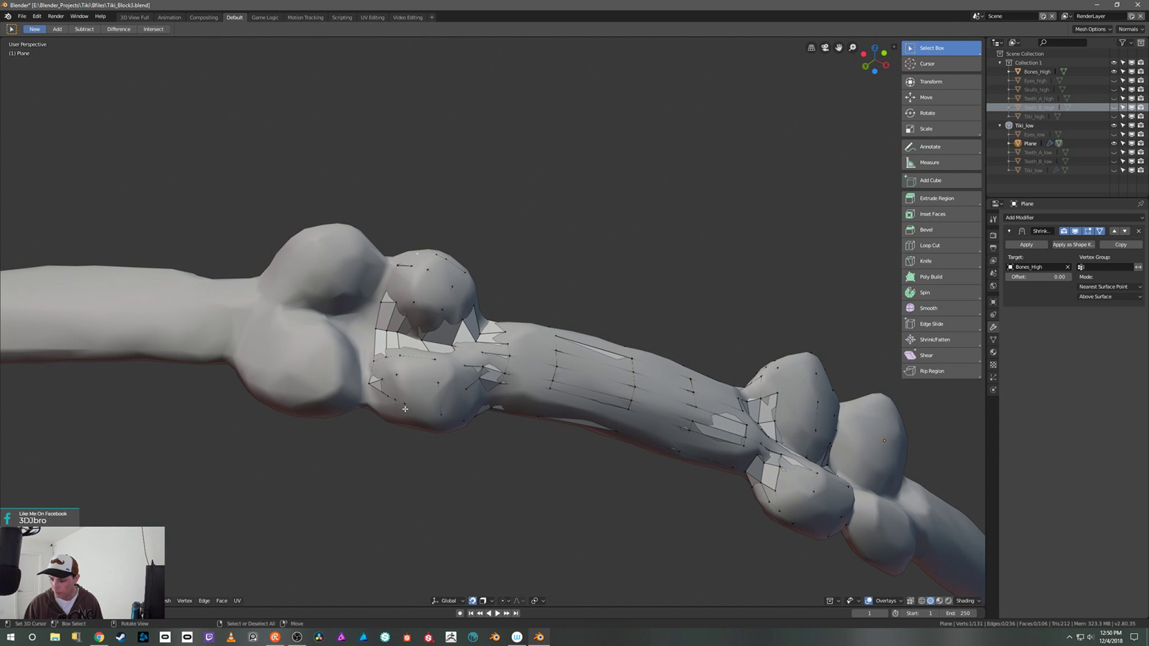
key(g)
click(375, 414)
key(g)
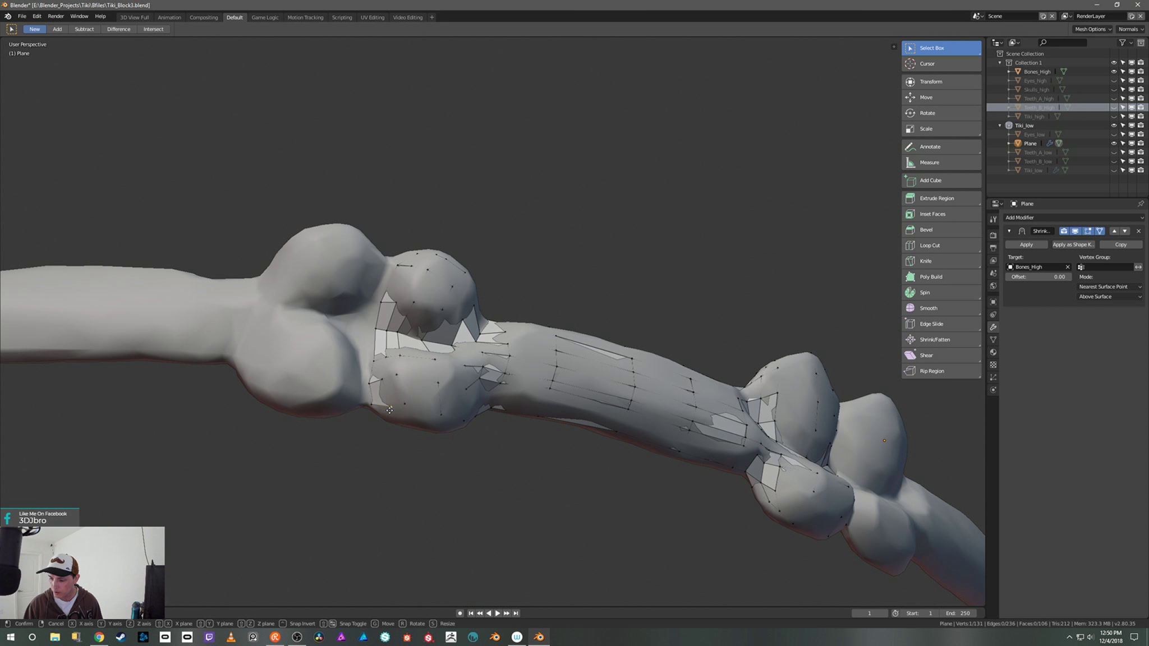
click(389, 413)
middle_drag(415, 409, 405, 406)
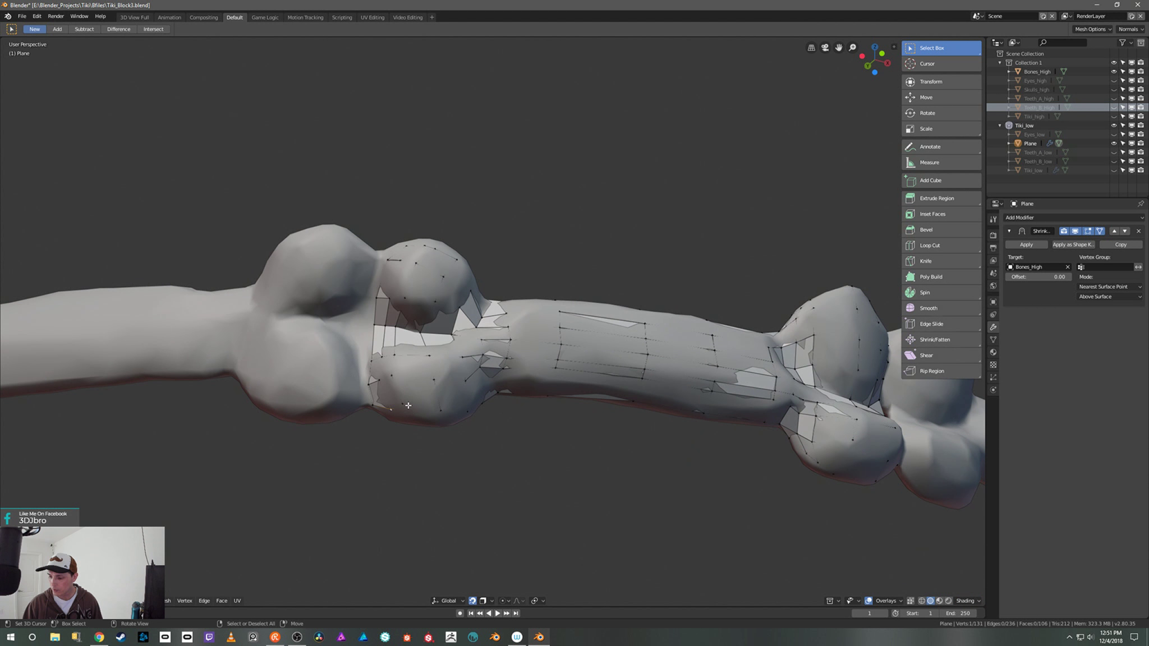
right_click(402, 403)
key(g)
click(411, 409)
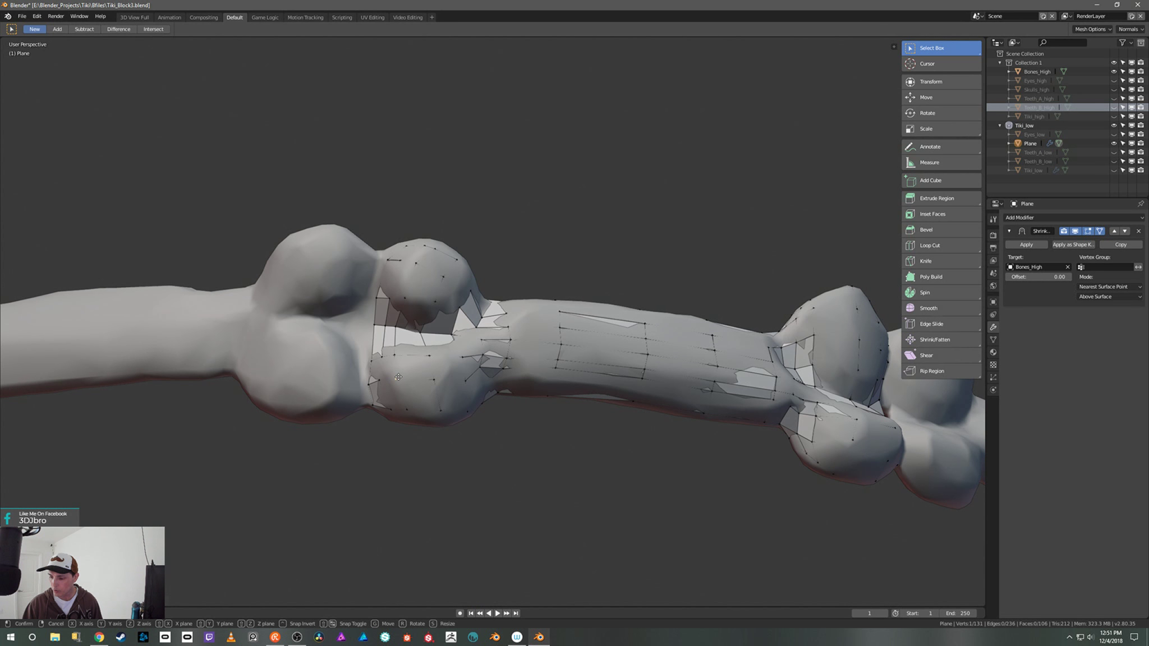
Step: Extrude the end row across the seam to the adjoining bone's knobs and reposition its upper and lower vertices
middle_drag(394, 374, 528, 334)
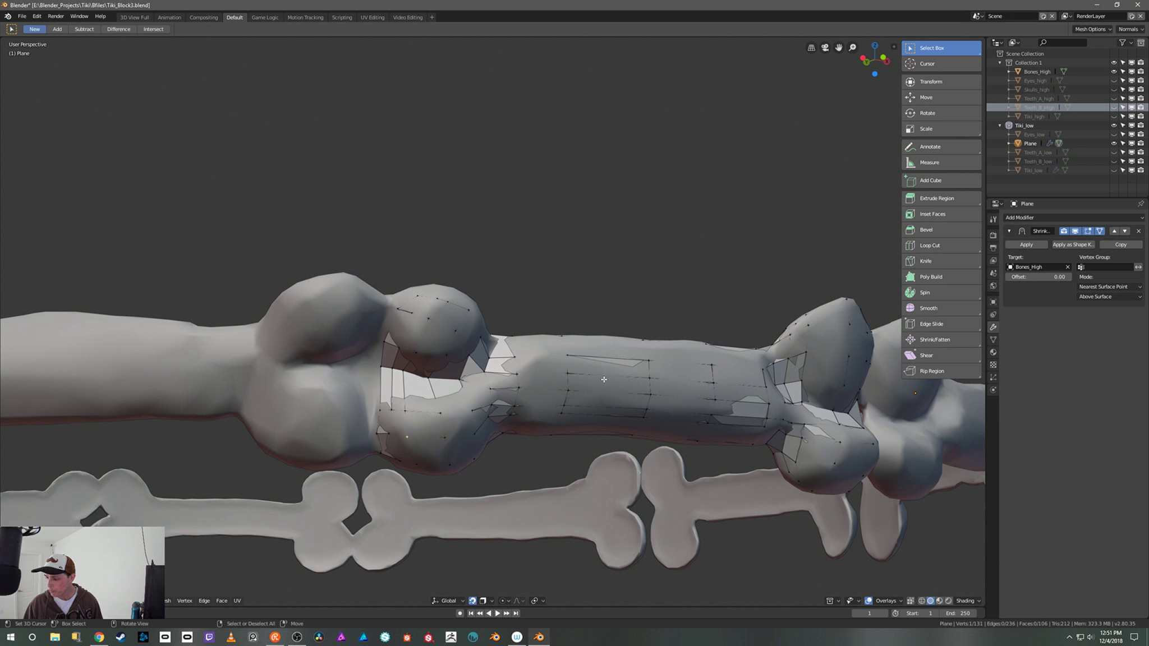
middle_drag(502, 393, 413, 350)
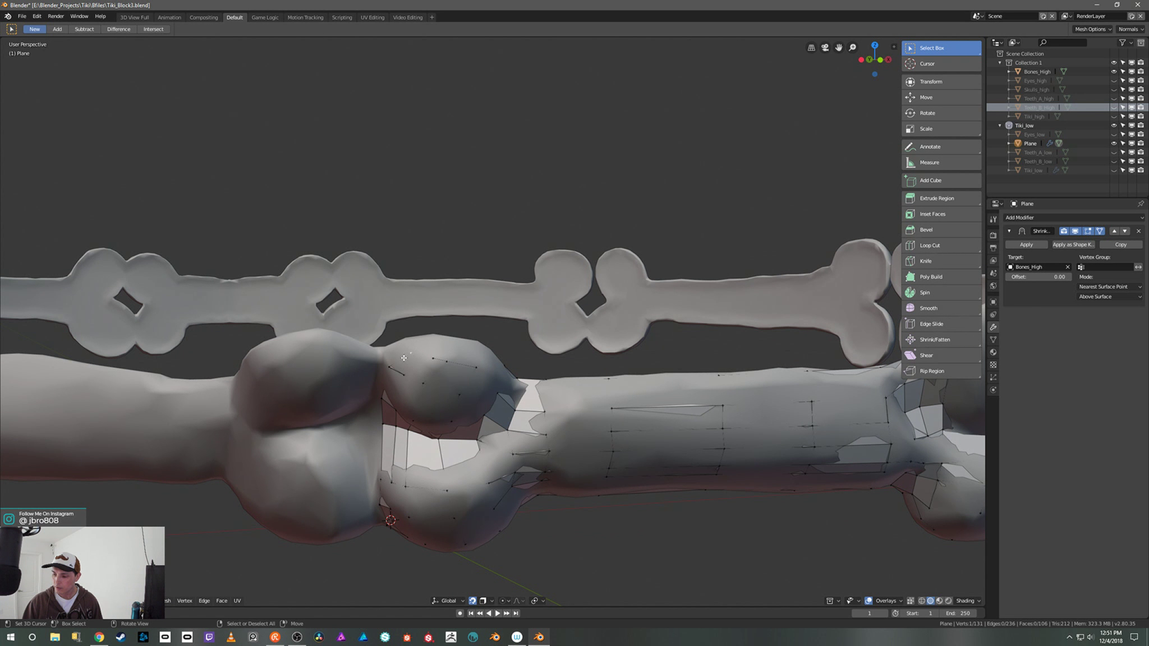
key(e)
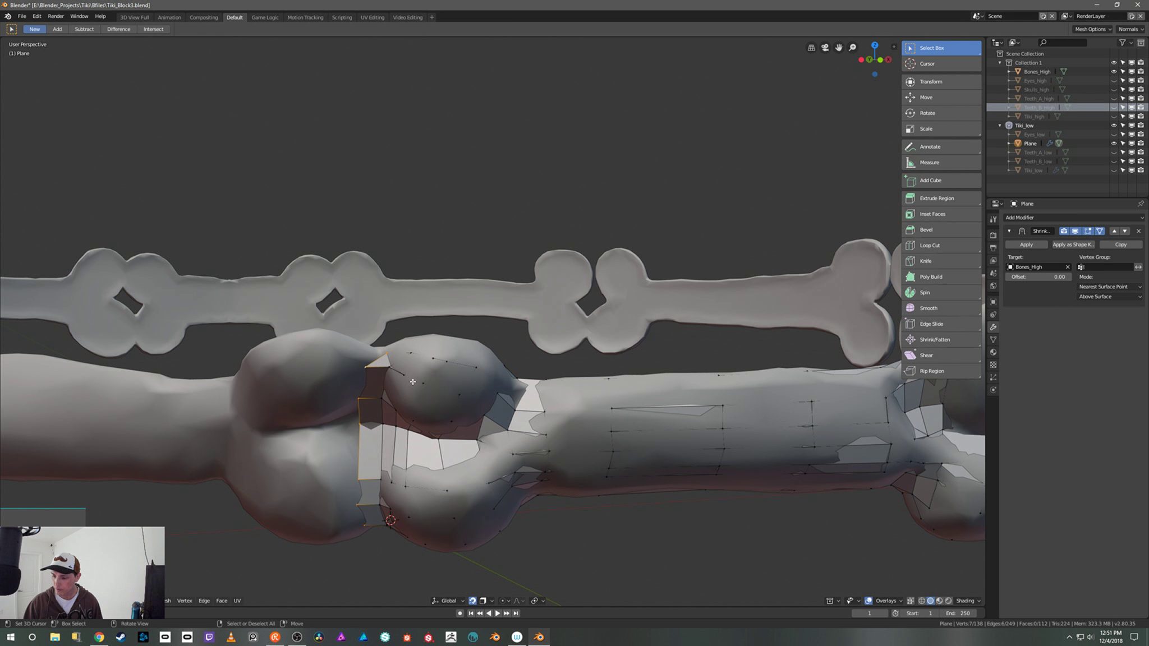
middle_drag(411, 382, 398, 339)
click(369, 360)
key(g)
click(366, 360)
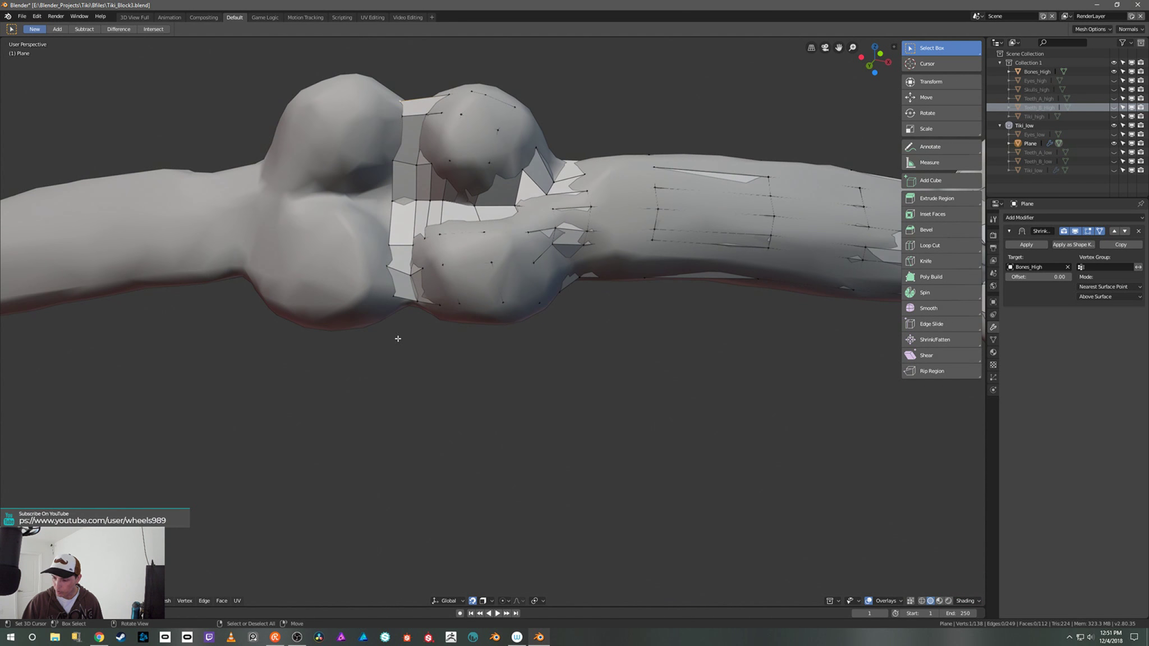
key(g)
click(399, 303)
key(g)
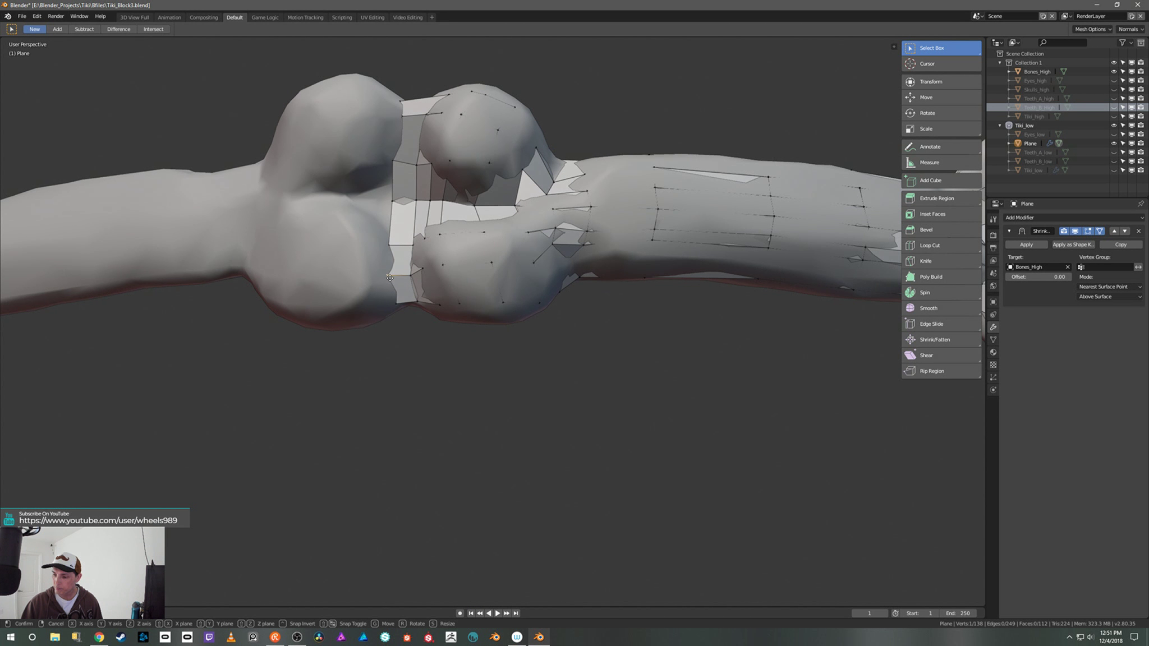
click(400, 245)
Step: Cut an edge loop through the strip bridging the two bones and move its top vertex into the notch between the upper knobs
key(ctrl+r)
click(401, 242)
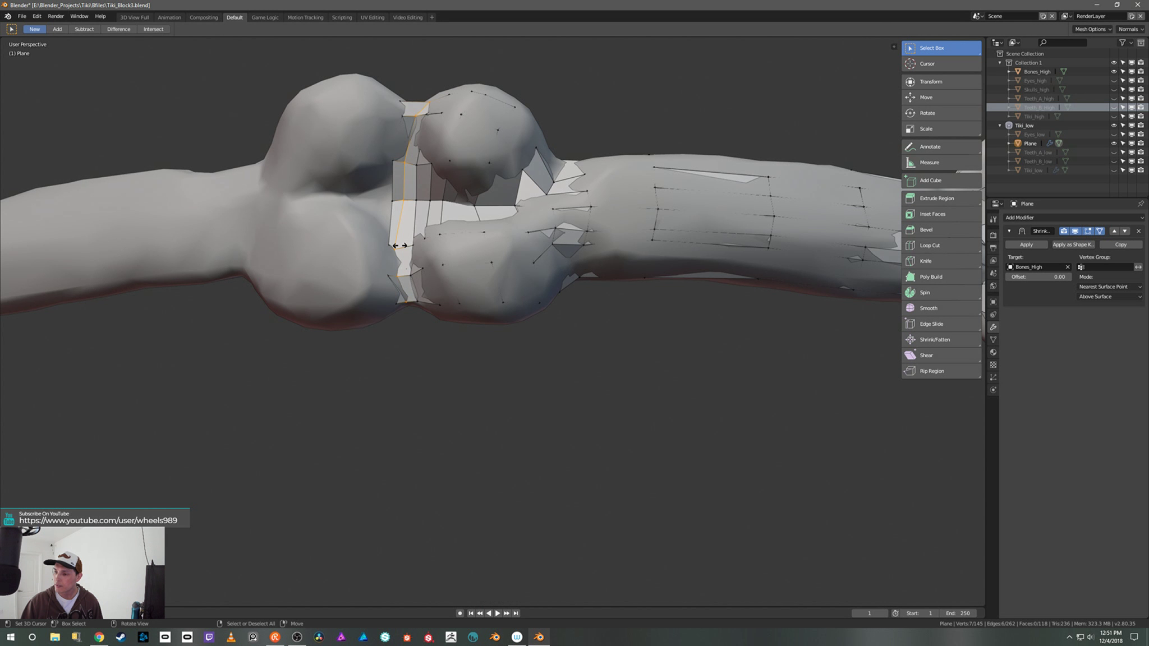
click(402, 235)
middle_drag(402, 234, 425, 215)
click(424, 205)
key(g)
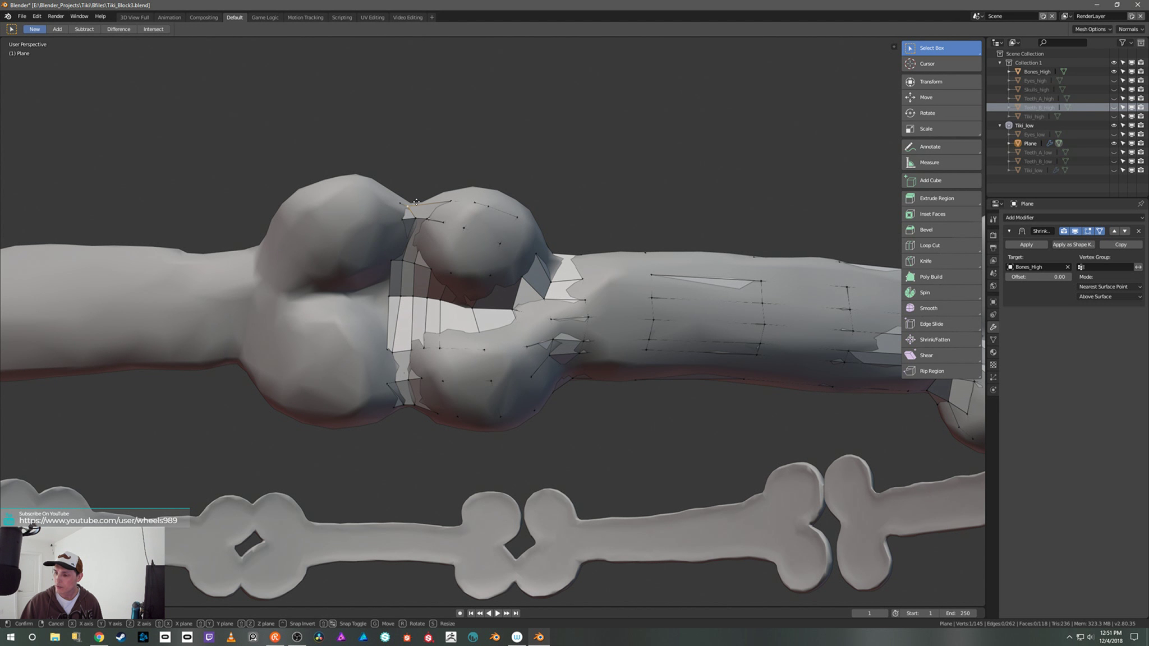
click(416, 202)
Step: Reposition the seam strip's upper and middle vertices in the groove between the two bones' knobs
middle_drag(417, 203, 440, 261)
scroll(430, 230, up, 5)
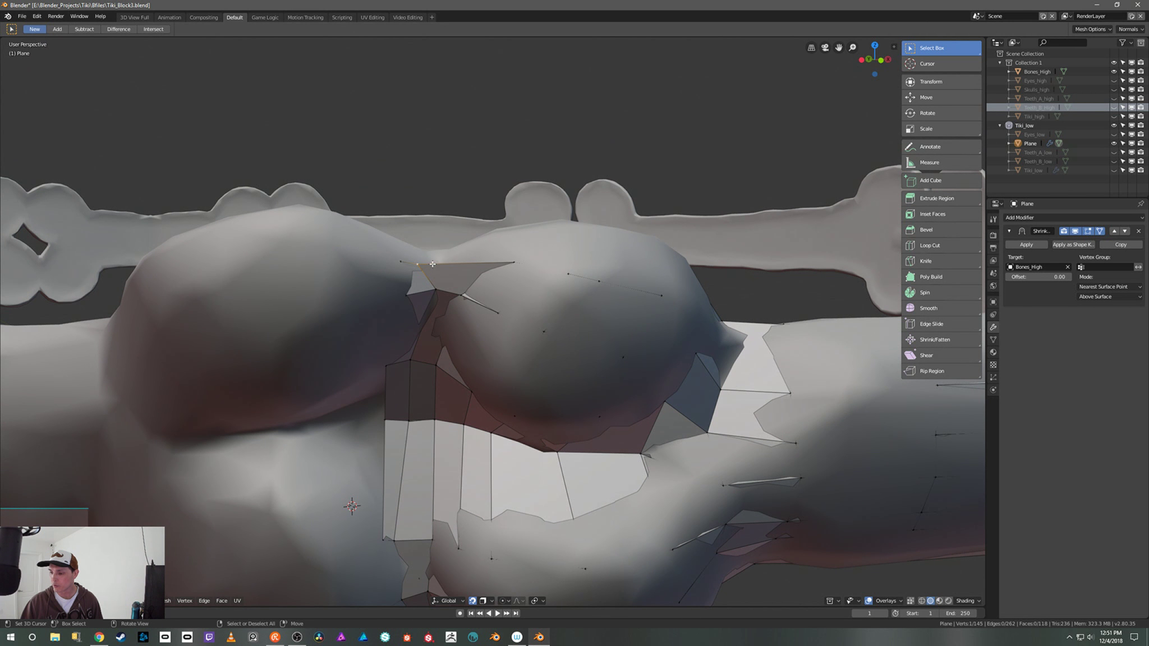
click(440, 259)
key(g)
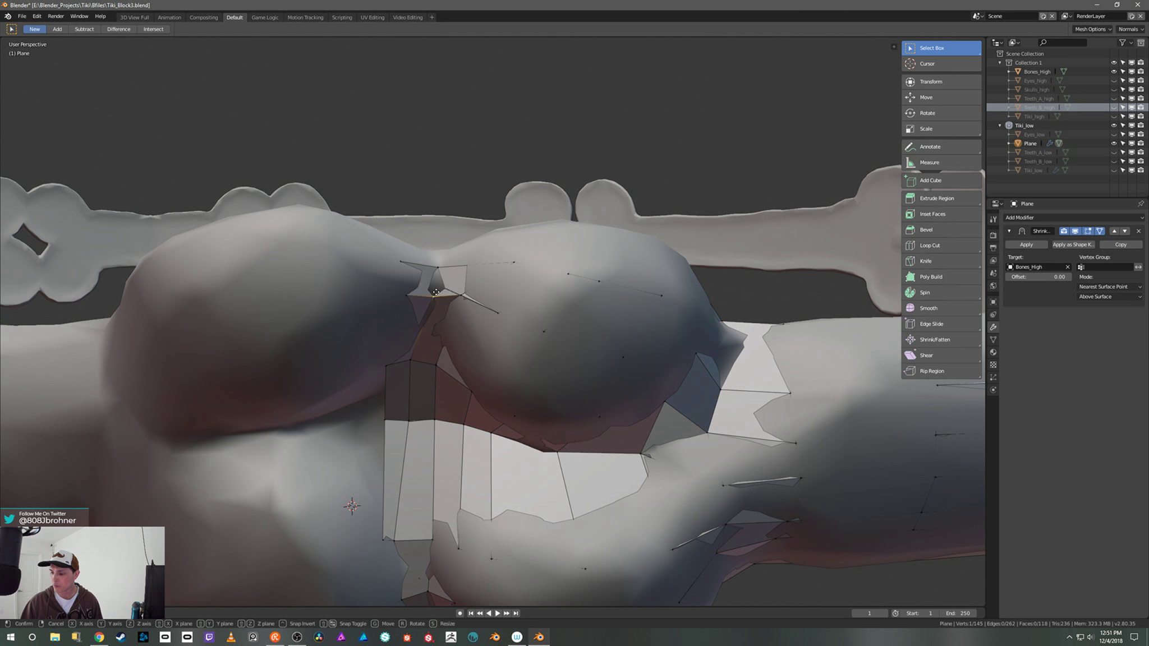
click(436, 289)
middle_drag(436, 289, 428, 280)
key(g)
click(428, 281)
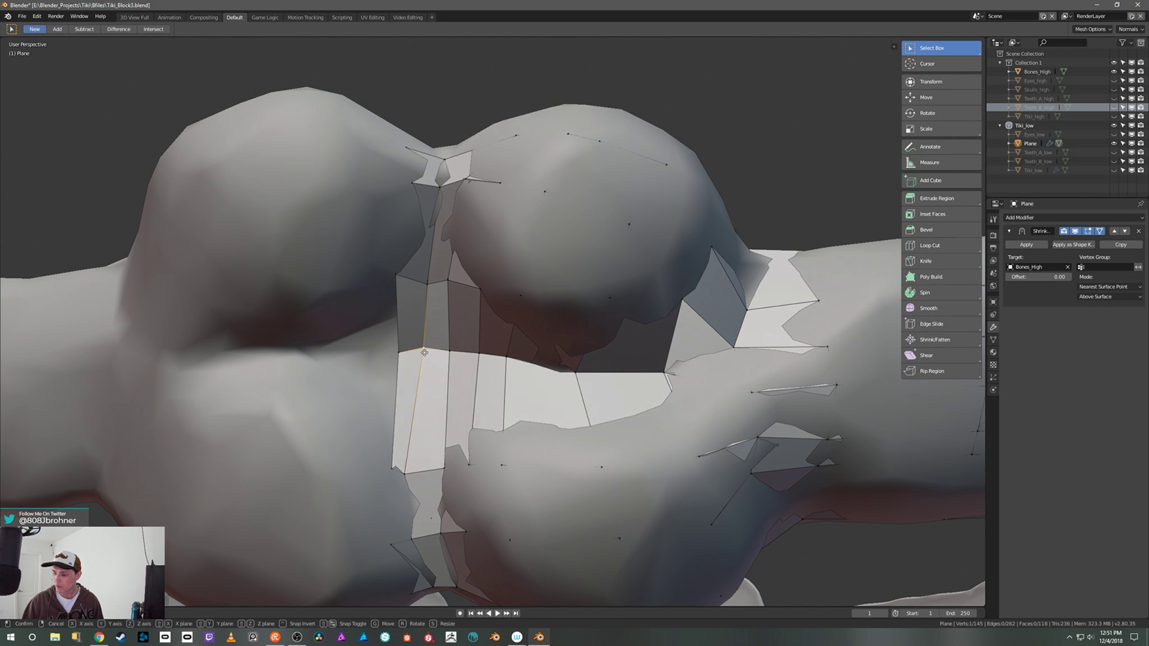
click(399, 351)
key(g)
click(396, 347)
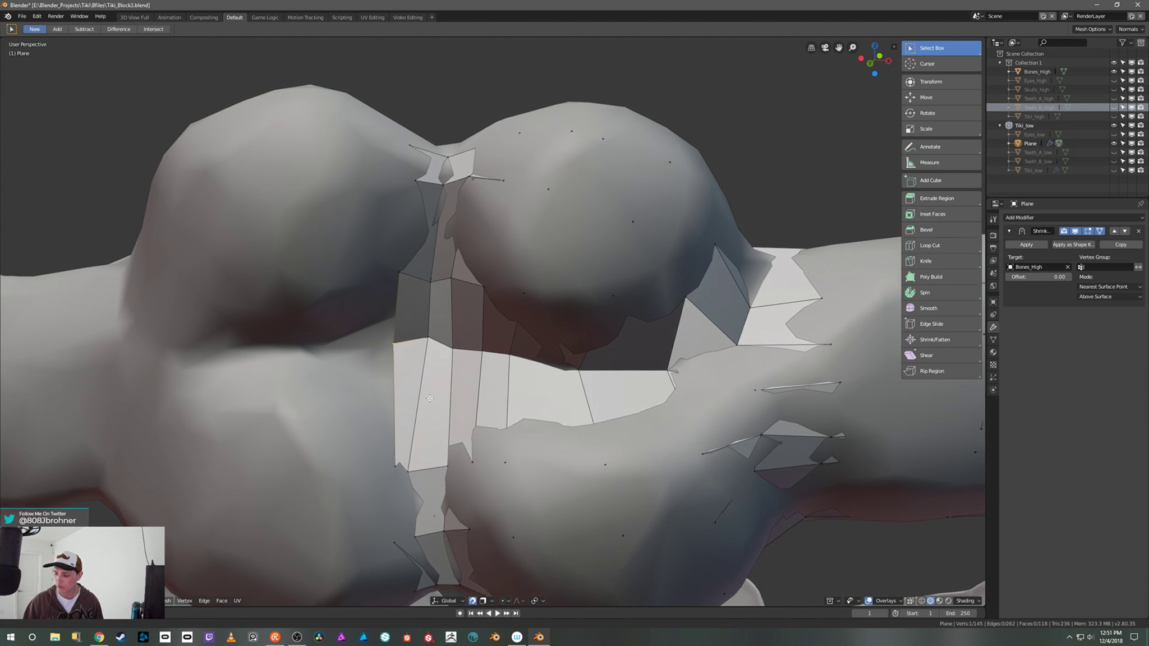
Step: Move the seam strip's lower vertices into the groove between the two lower knobs
middle_drag(397, 347, 382, 218)
key(g)
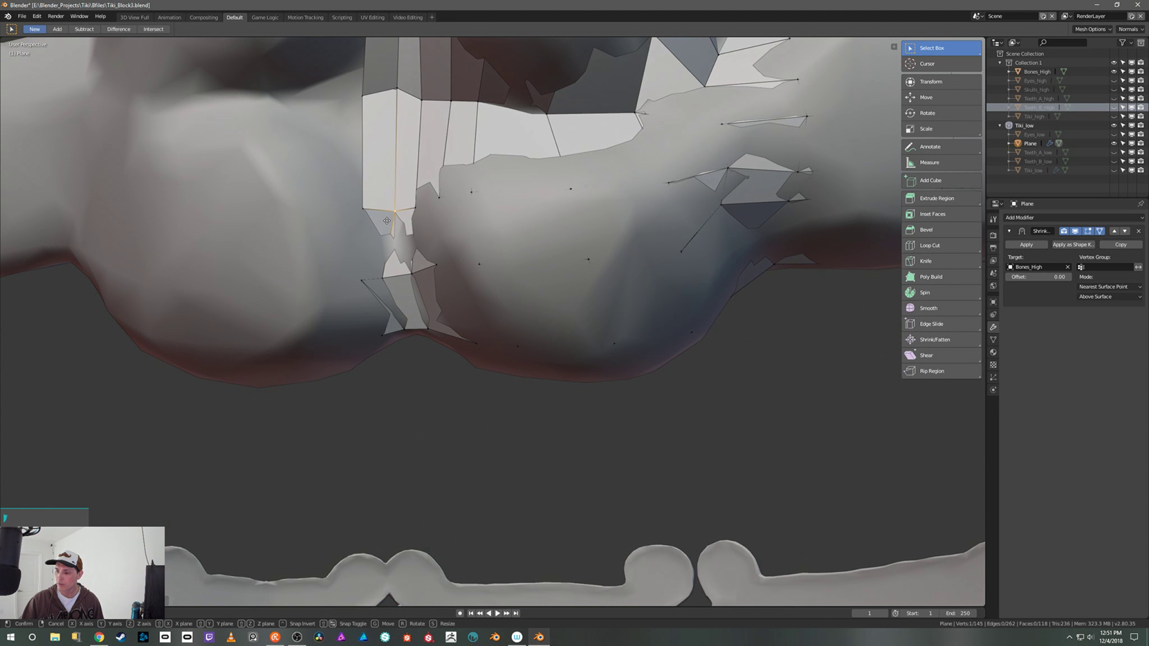
click(388, 240)
key(g)
click(391, 273)
Step: Show Tiki_high and examine how the bone ring and its low-poly mesh sit against the tiki's base
middle_drag(391, 273, 637, 395)
scroll(443, 356, down, 2)
scroll(444, 355, down, 6)
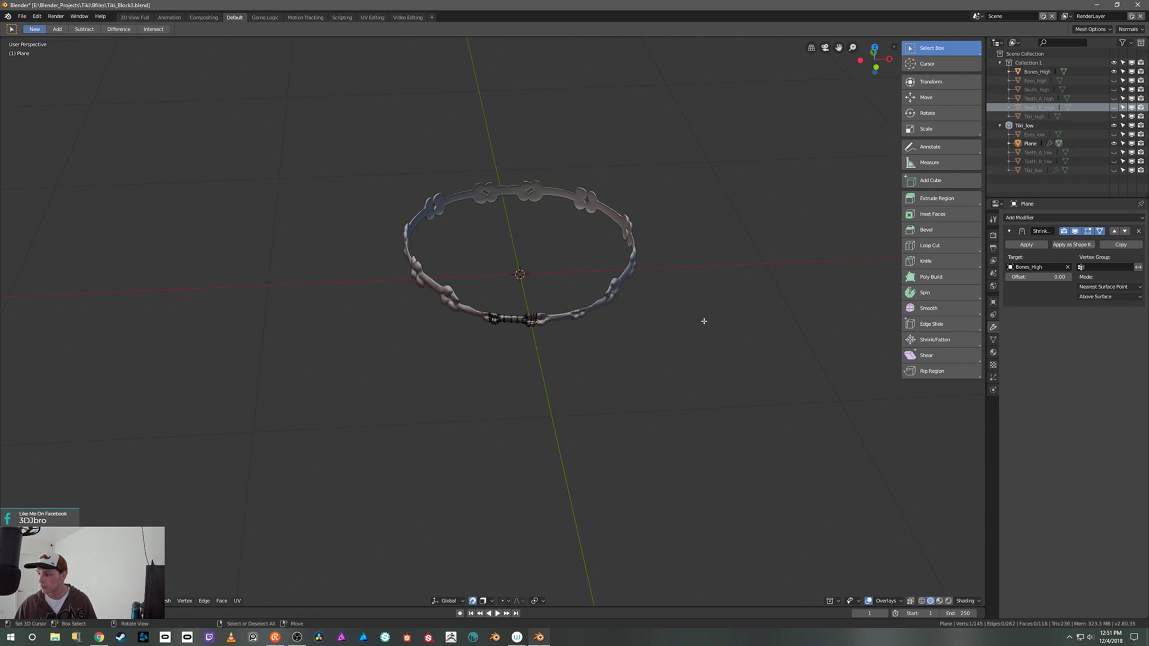
click(1114, 116)
middle_drag(708, 275, 670, 259)
scroll(674, 315, down, 4)
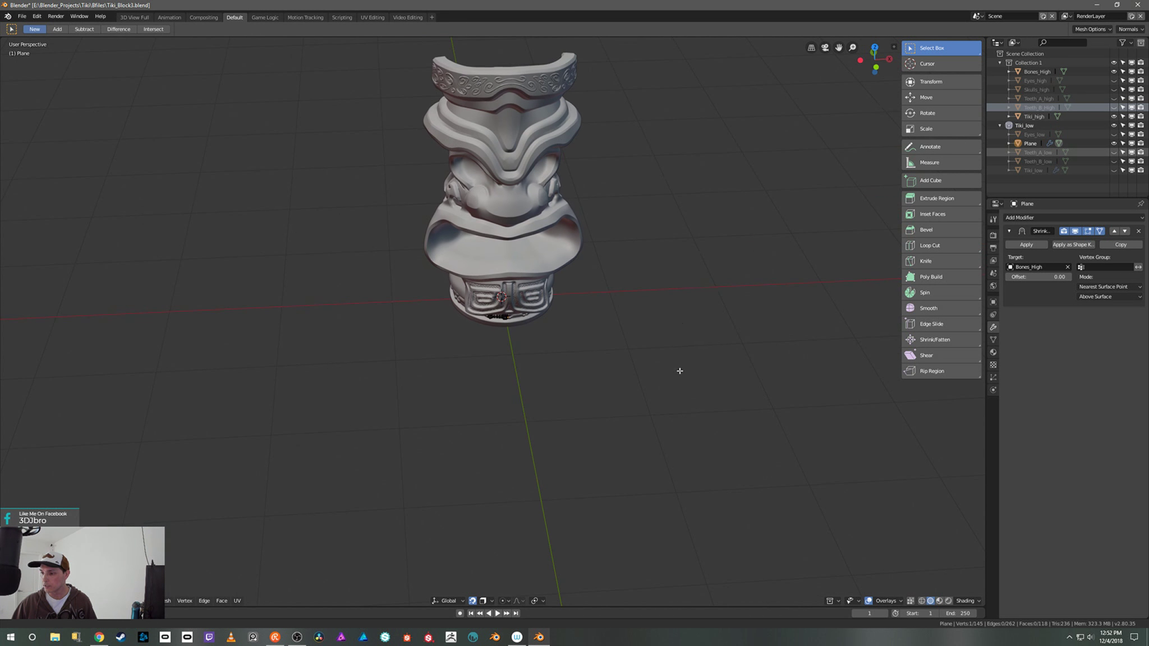
middle_drag(679, 372, 661, 265)
scroll(555, 351, up, 5)
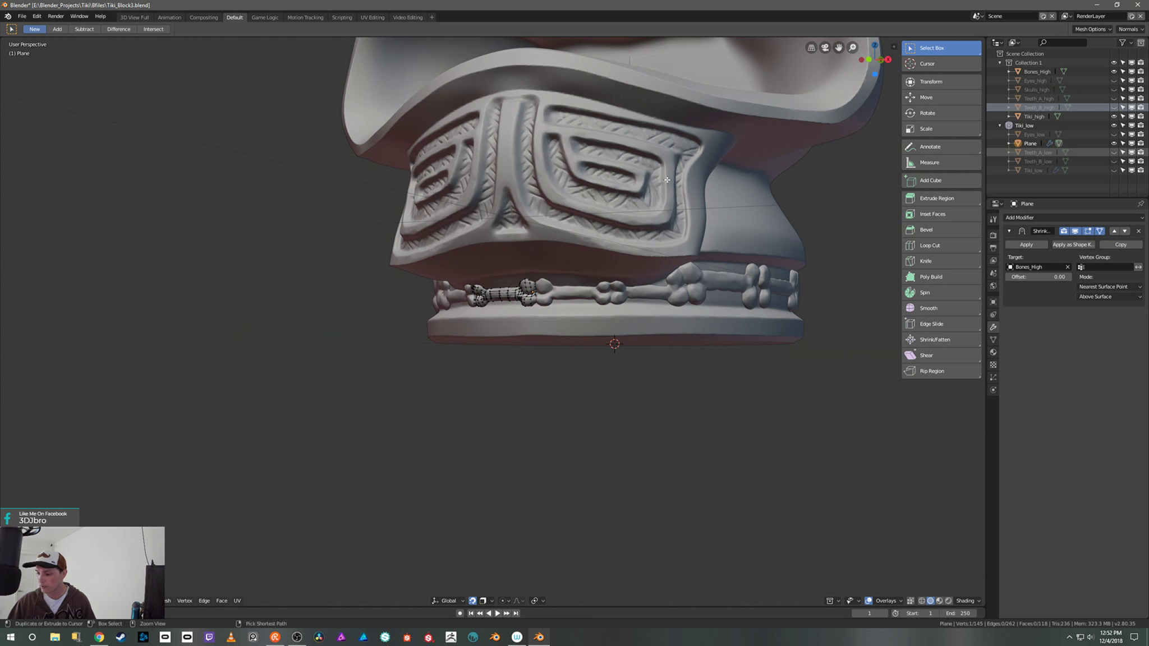
middle_drag(525, 353, 544, 328)
scroll(562, 354, up, 3)
scroll(545, 355, up, 3)
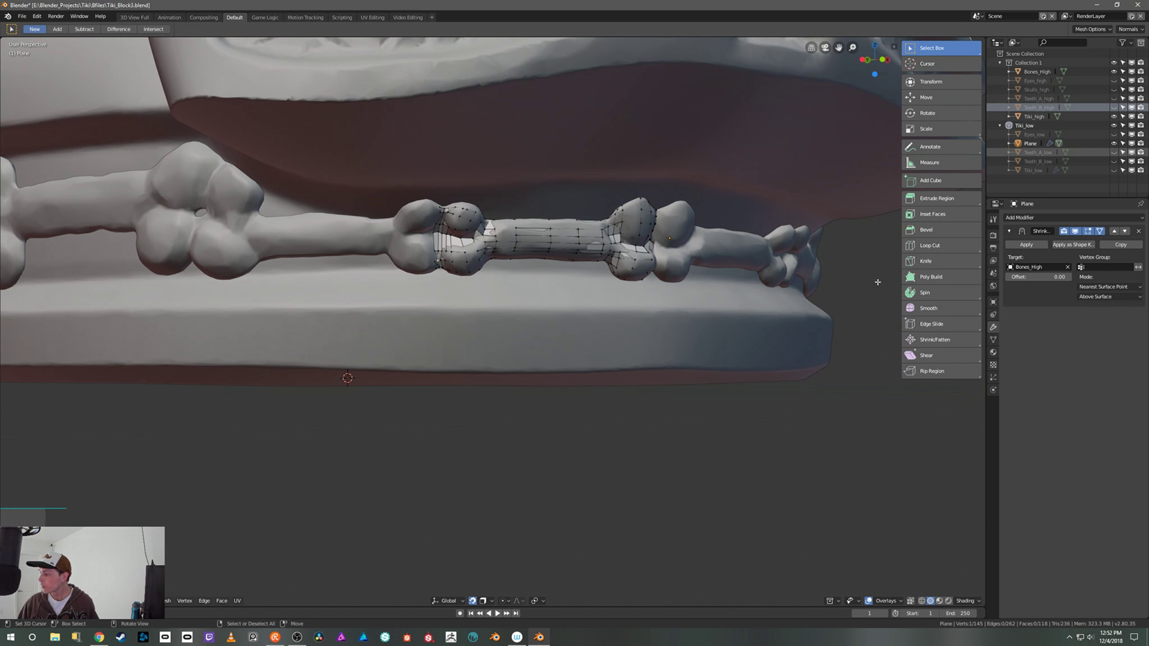
middle_drag(561, 269, 595, 331)
scroll(517, 323, up, 3)
scroll(499, 343, up, 3)
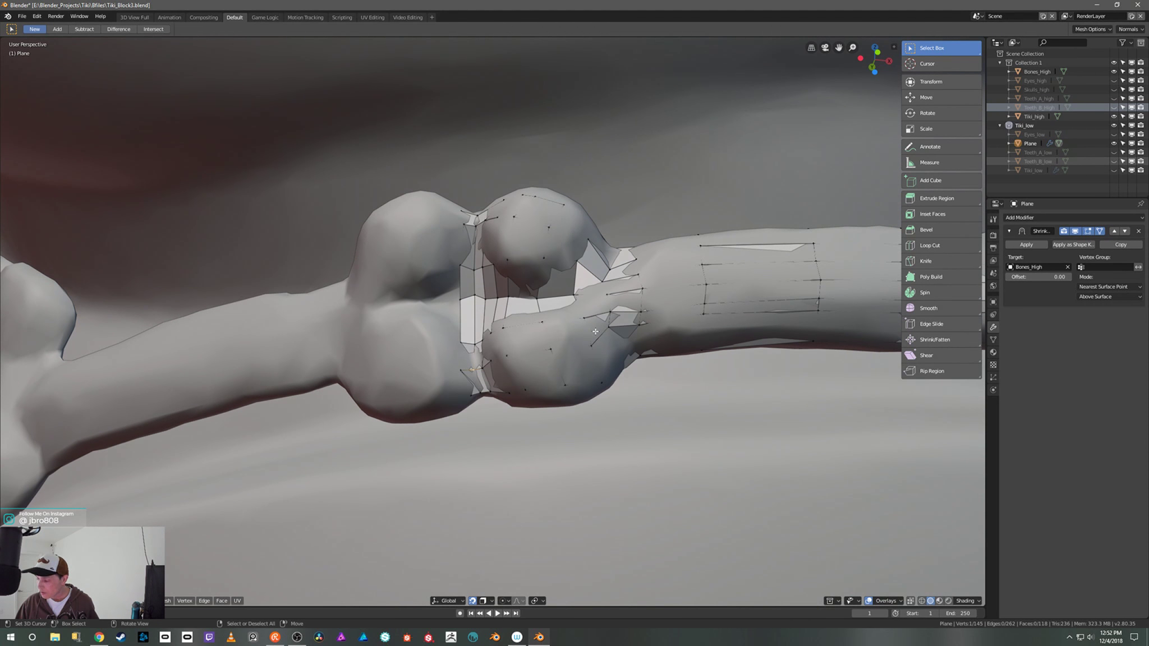
click(1115, 72)
click(1114, 72)
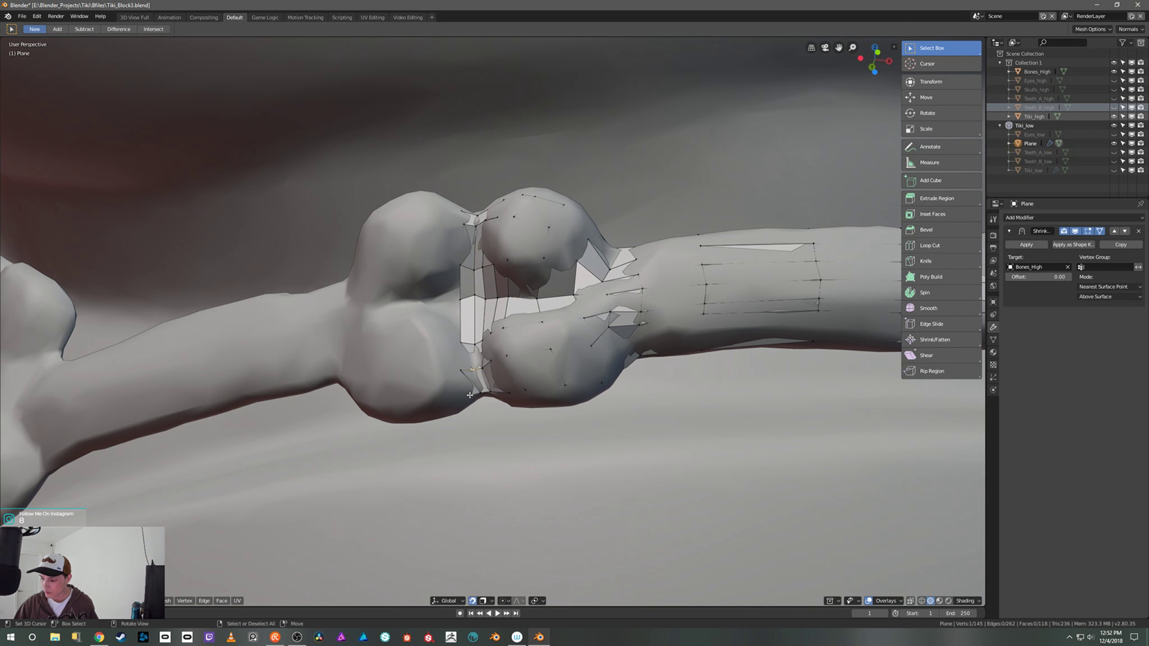
Step: Extrude the end row onto the adjoining bone's knobs and adjust its vertices on the lower knob
middle_drag(460, 361, 479, 332)
key(e)
click(480, 330)
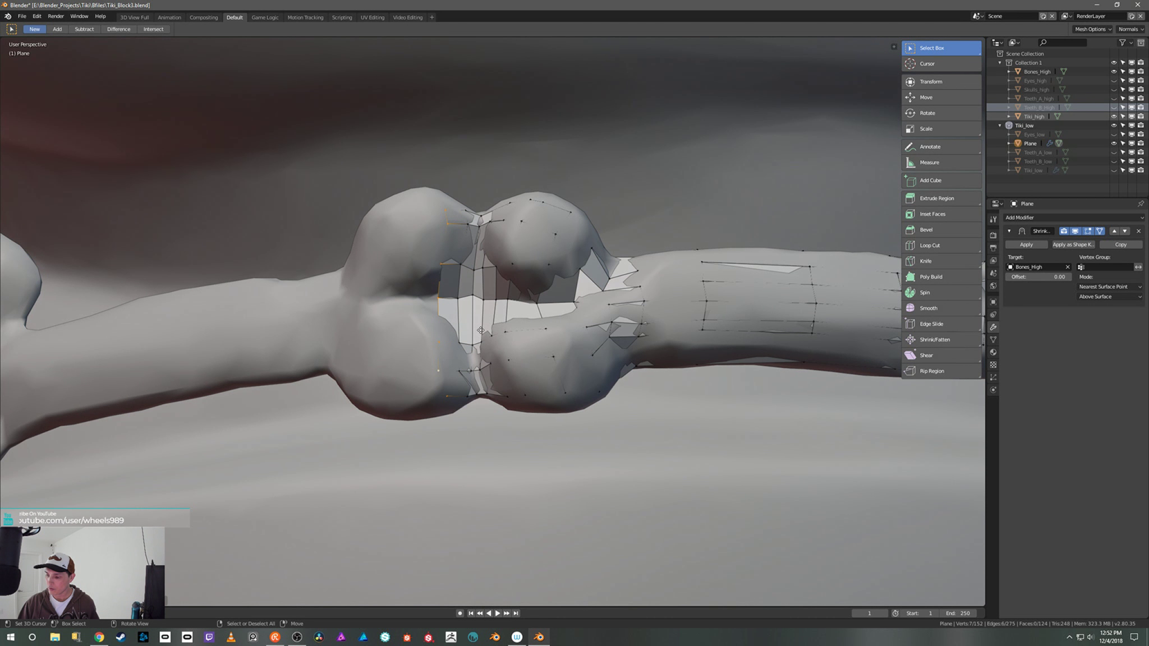
click(438, 371)
key(g)
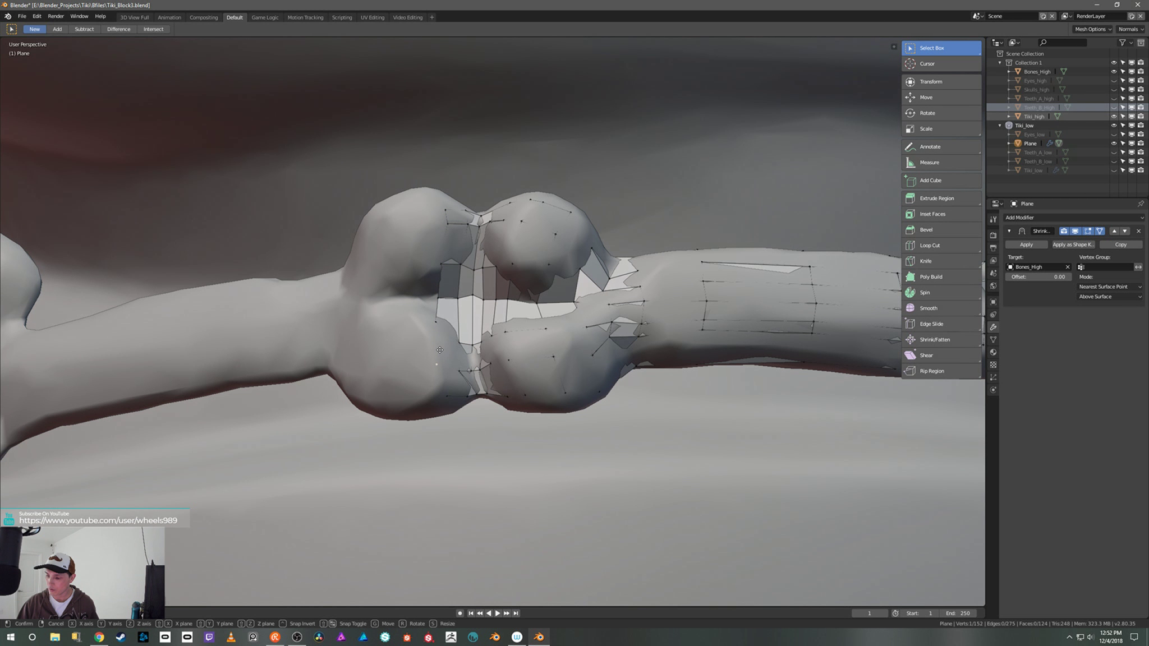
click(439, 370)
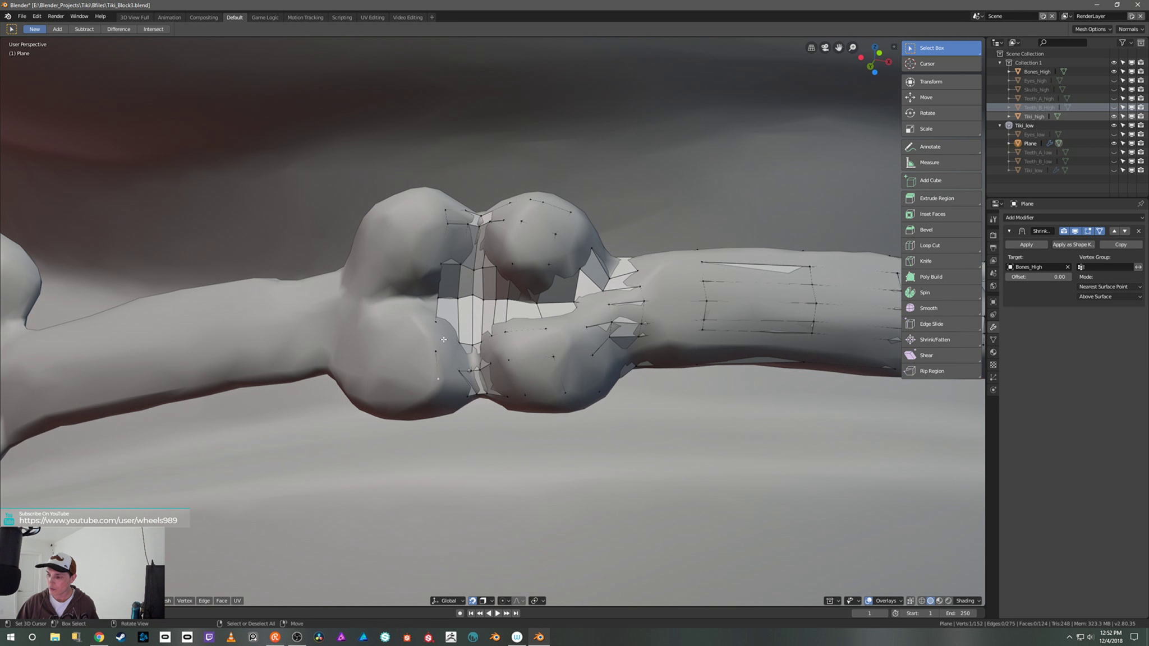
click(443, 236)
Step: Extrude the end row again across the adjoining bone's knobs and hide Tiki_high
middle_drag(465, 271, 471, 299)
key(e)
click(473, 290)
scroll(471, 299, down, 3)
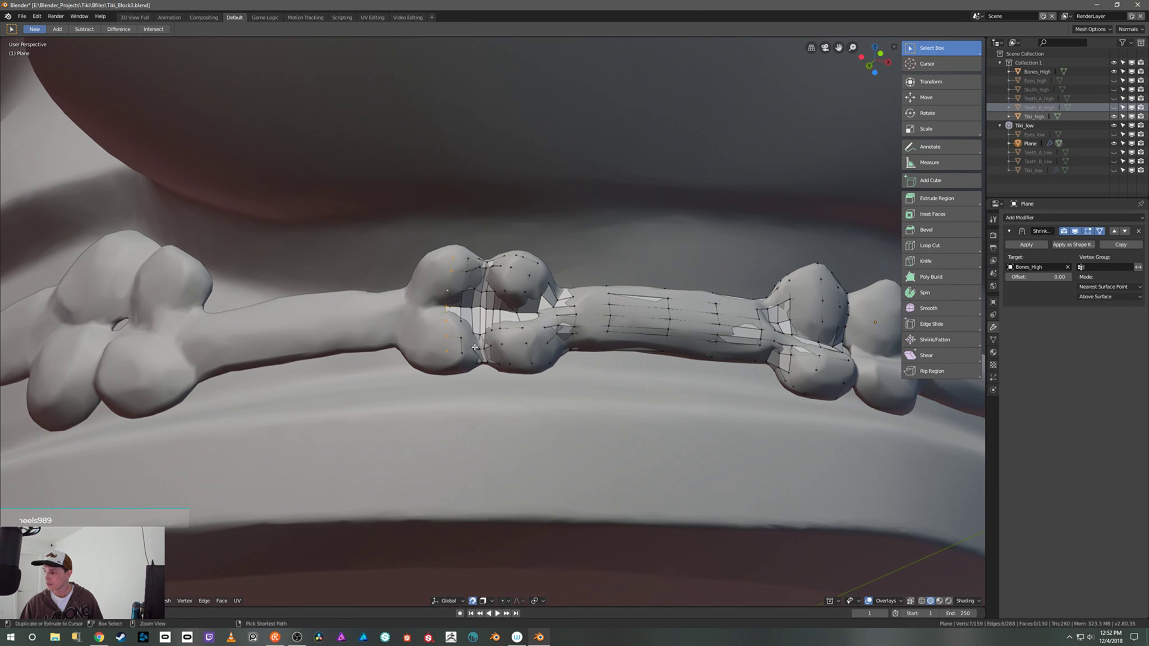
click(1114, 117)
middle_drag(730, 242, 559, 393)
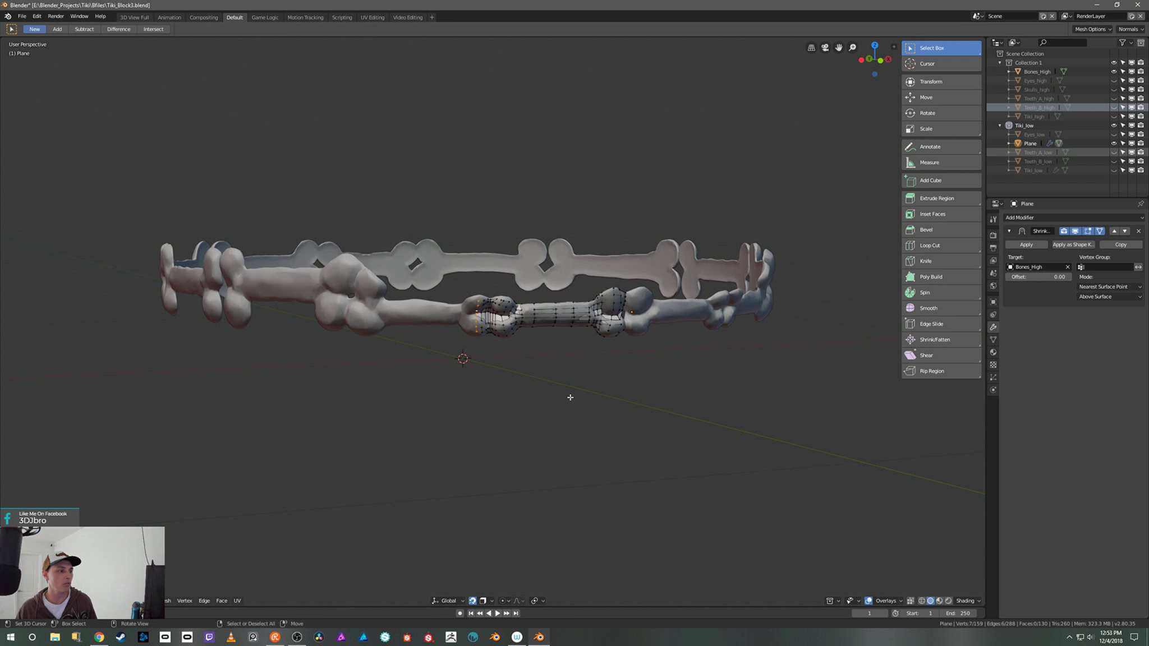
Step: Extrude the end row toward the adjoining bone's shaft and scale the new row down
middle_drag(576, 389, 557, 280)
scroll(562, 332, up, 3)
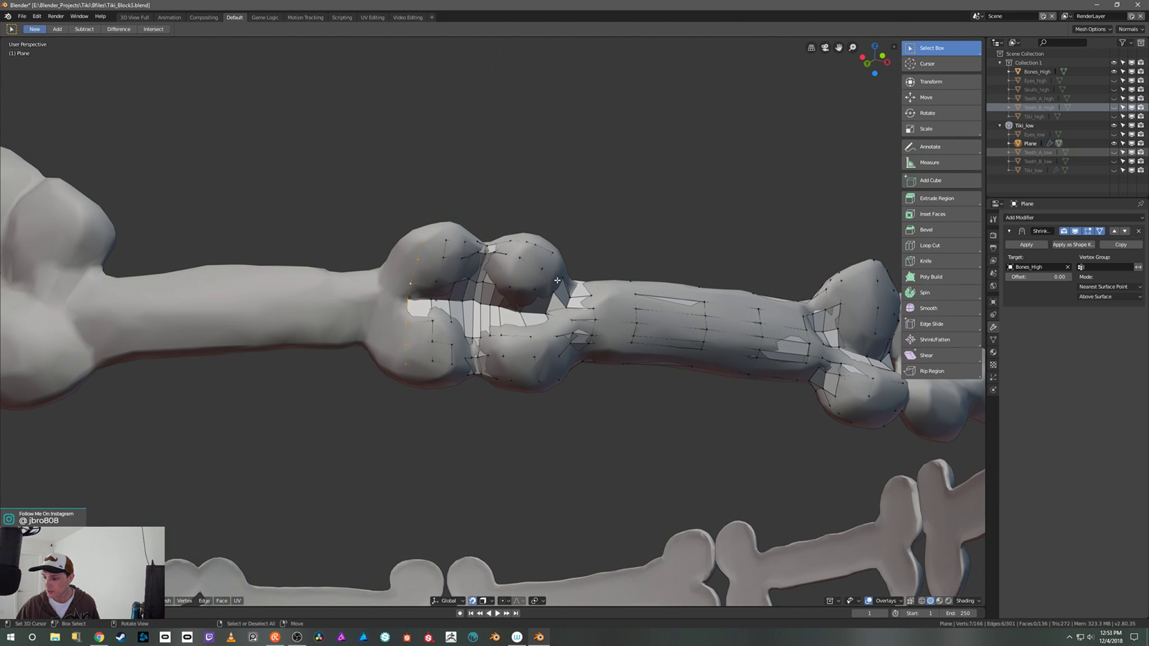
key(g)
click(558, 264)
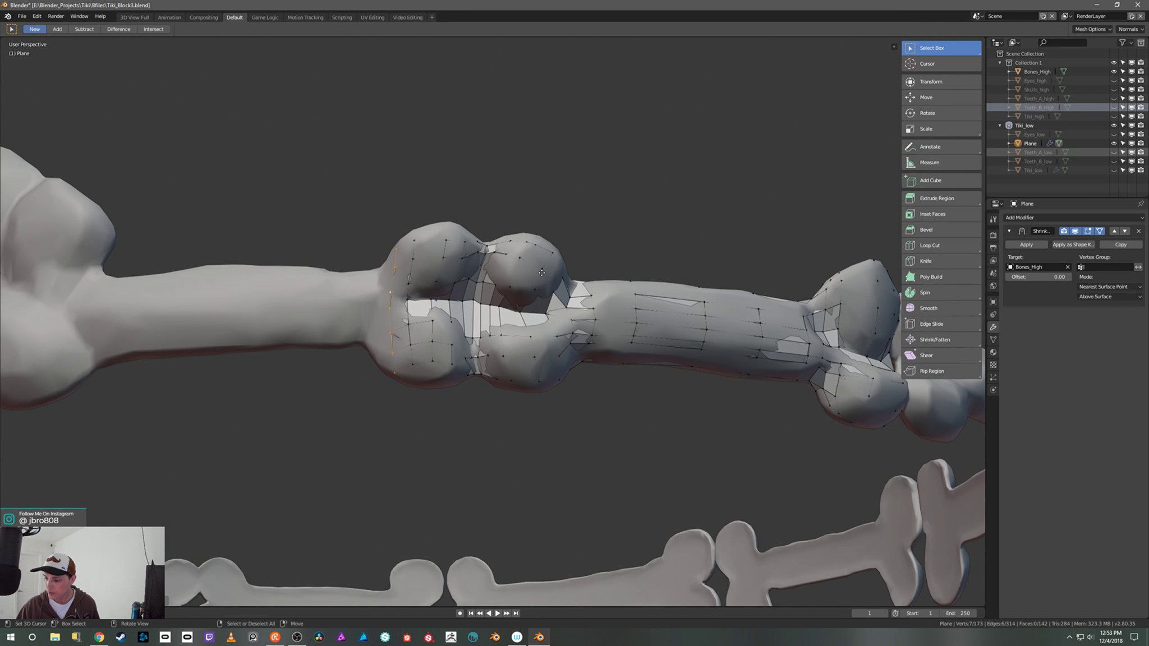
key(s)
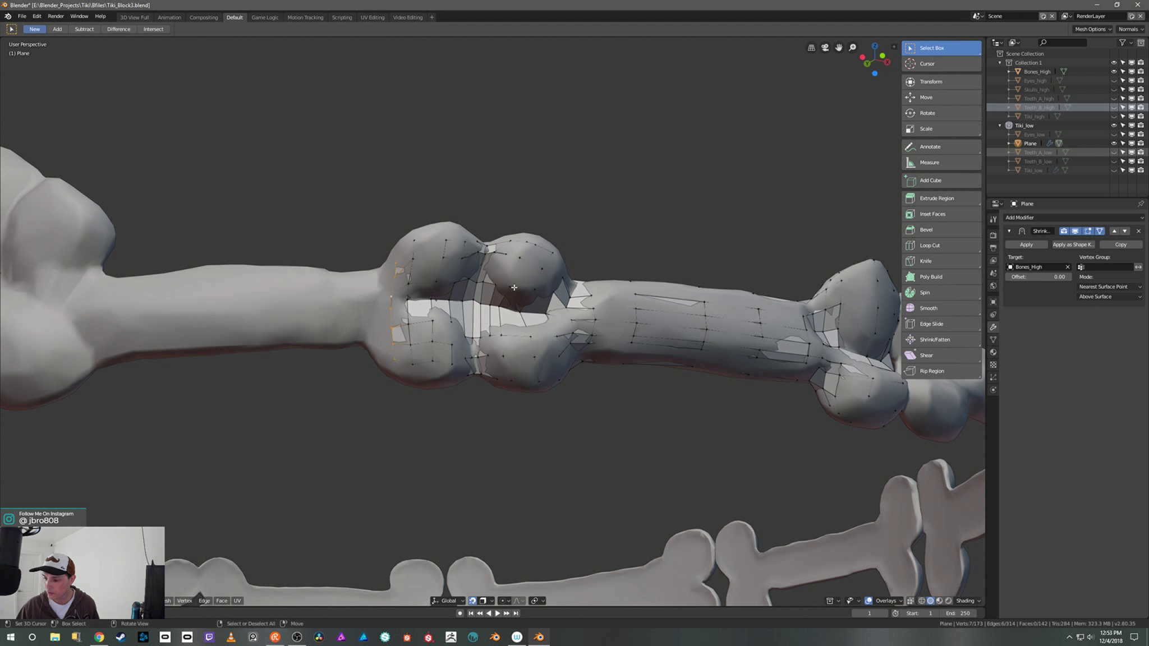
click(518, 289)
Step: Move the newest row's lower vertices over the adjoining bone's lower knob
middle_drag(518, 289, 471, 407)
scroll(513, 306, up, 3)
click(455, 387)
key(g)
click(448, 389)
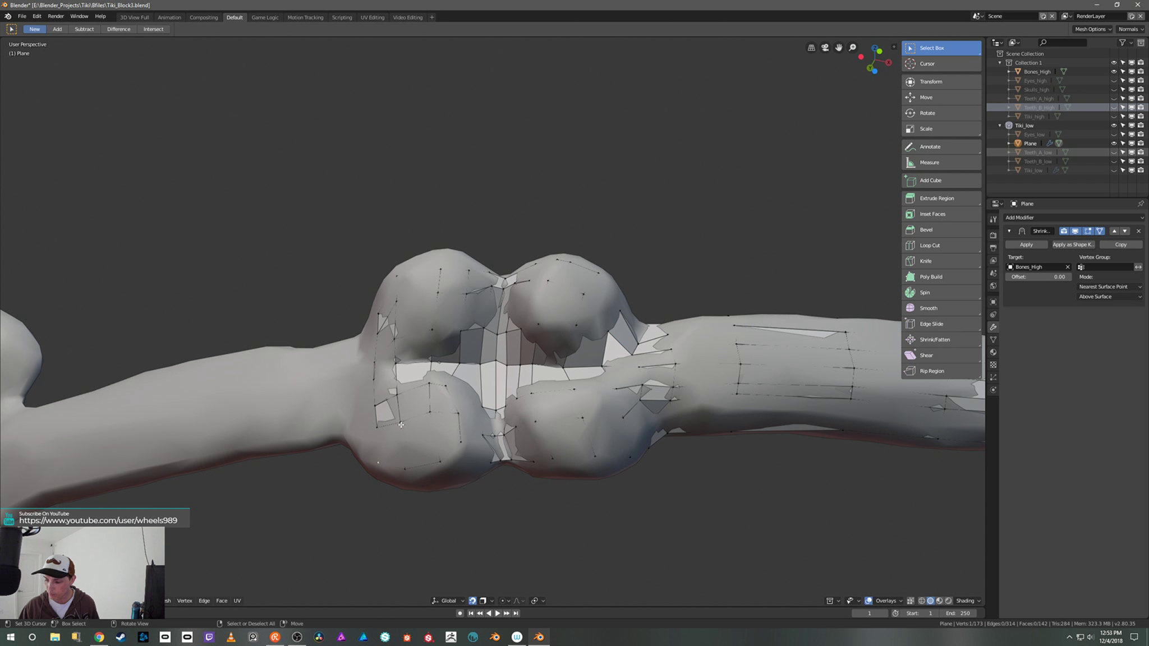
Step: Reposition the newest row's vertices across the face and inner edge of the adjoining bone's lower knob
key(g)
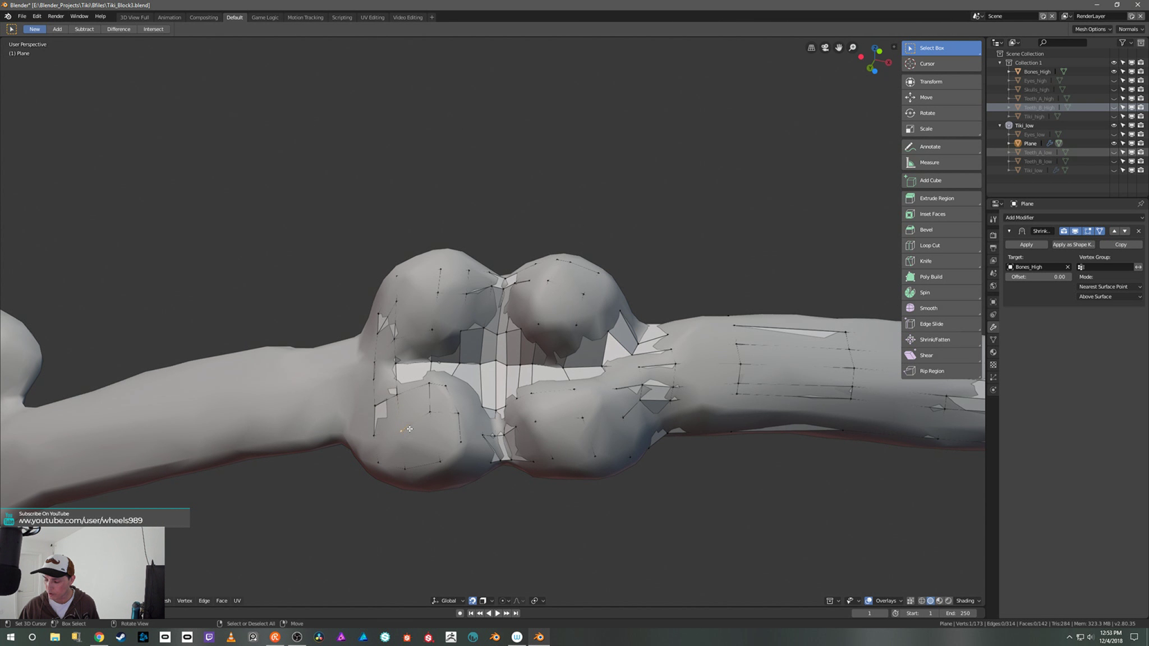
click(433, 427)
middle_drag(432, 392, 397, 389)
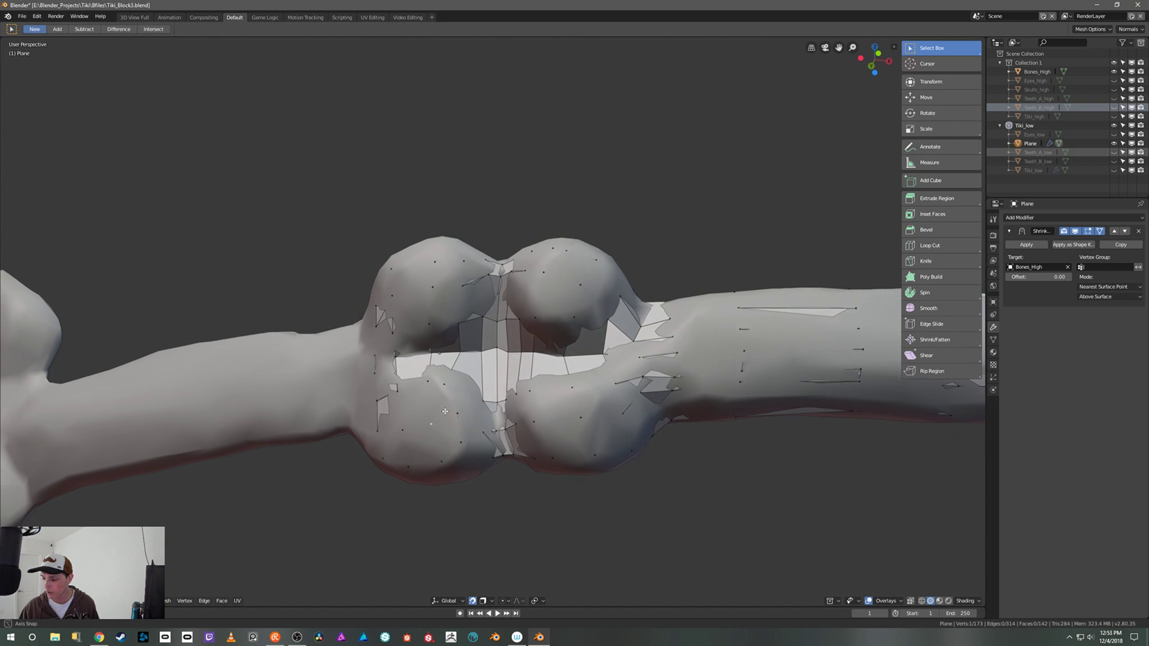
right_click(396, 388)
key(g)
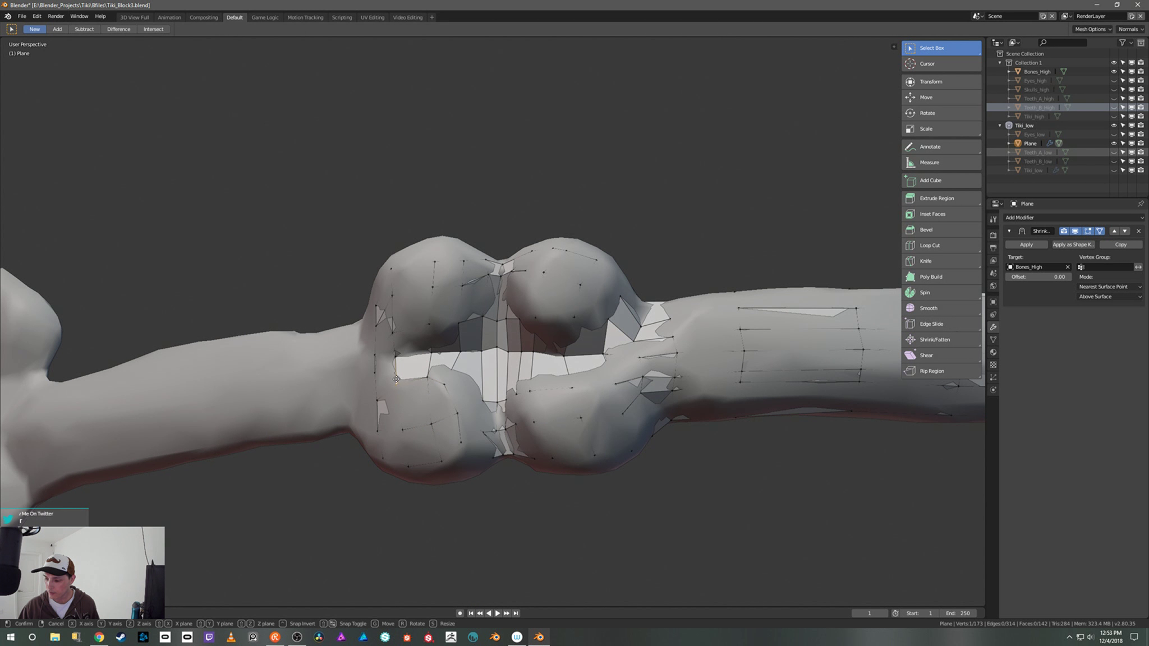
click(398, 383)
Step: Move the vertices along the crease between the two lower knobs to follow the bone surface
middle_drag(476, 393, 485, 394)
right_click(470, 378)
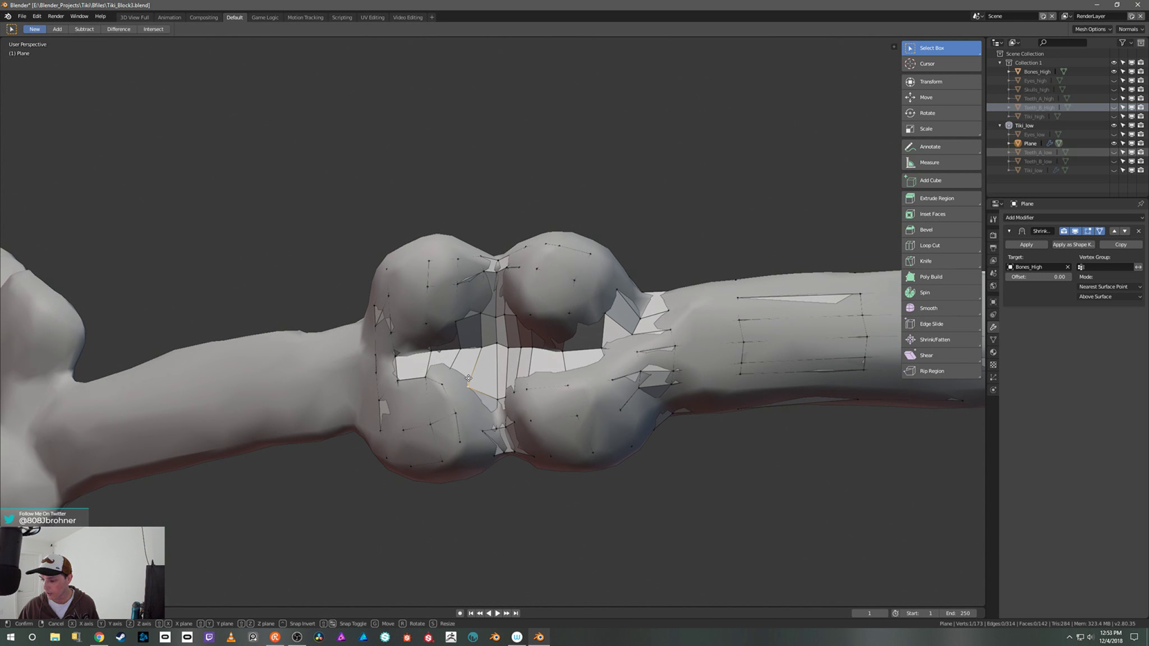
key(g)
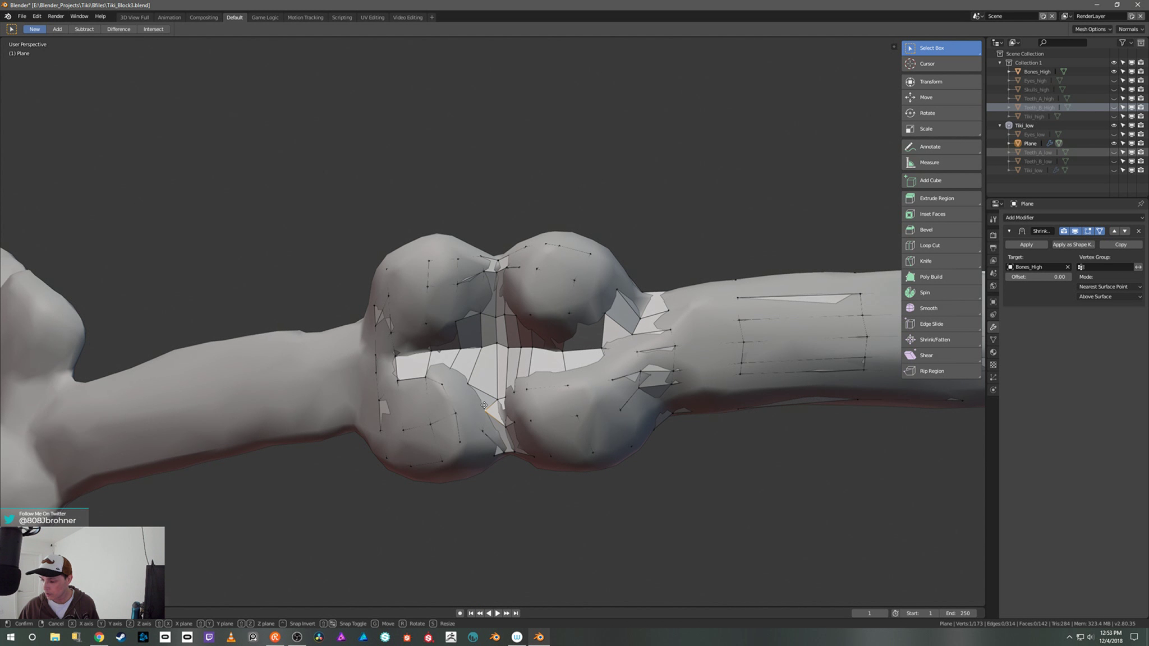
click(484, 417)
key(g)
click(475, 397)
middle_drag(474, 397, 510, 418)
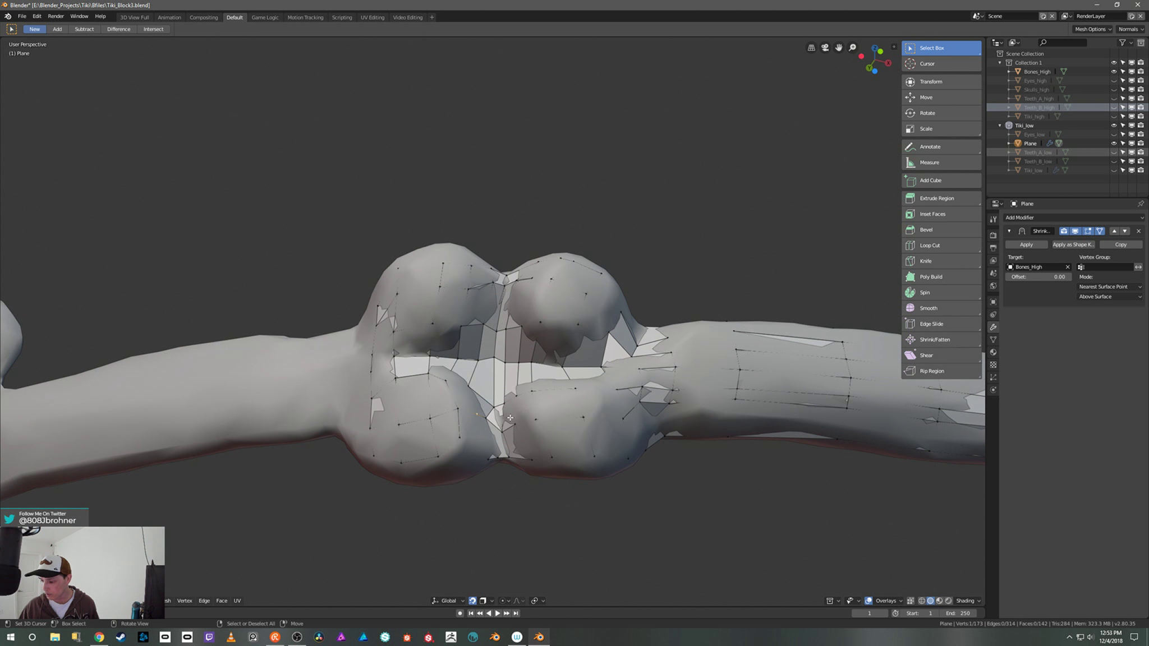
key(g)
click(501, 421)
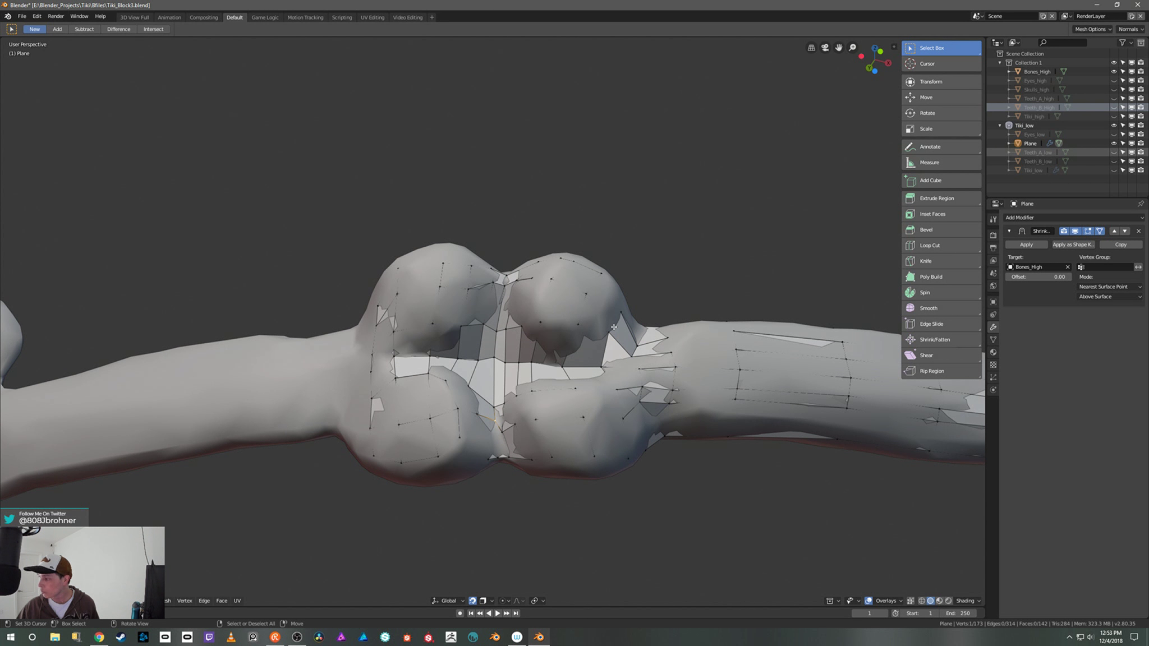
Step: Hide Bones_High and reposition the vertex on the mesh's lower border beside the crease
click(1114, 71)
middle_drag(618, 380, 478, 397)
key(g)
click(477, 439)
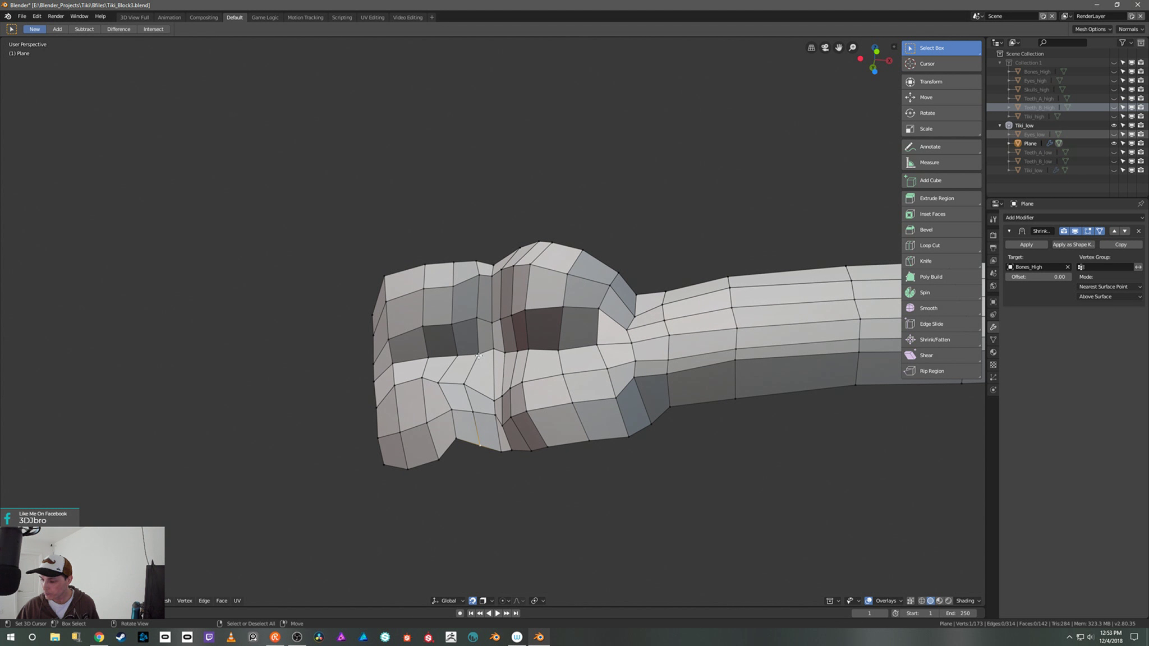
middle_drag(478, 356, 563, 321)
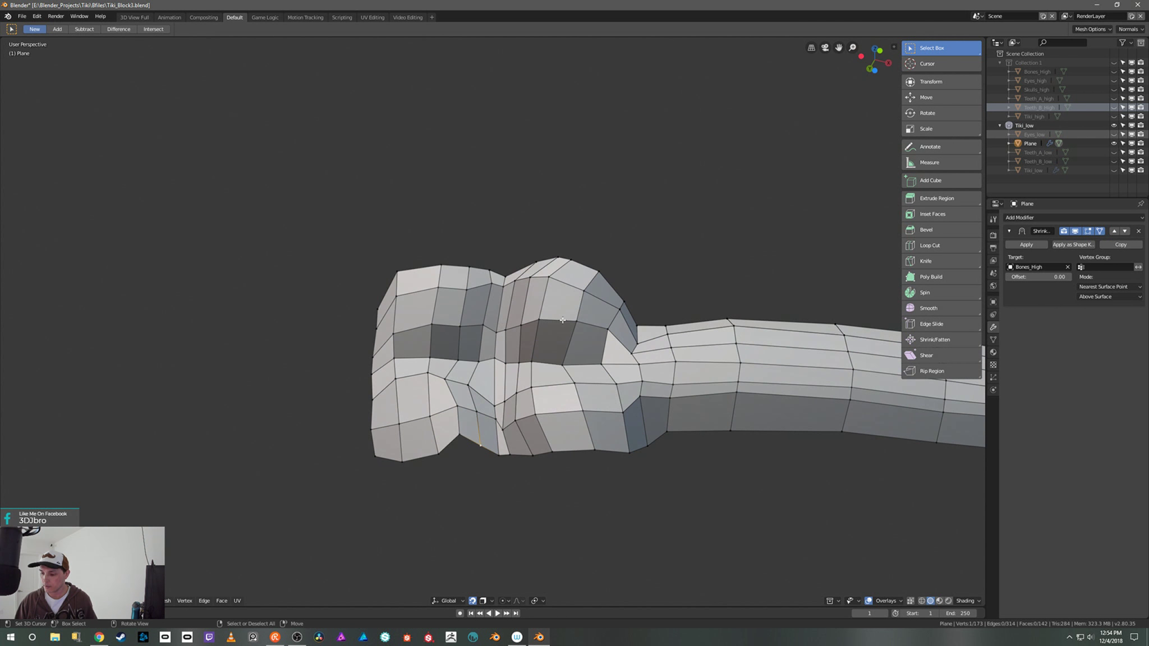
click(1129, 30)
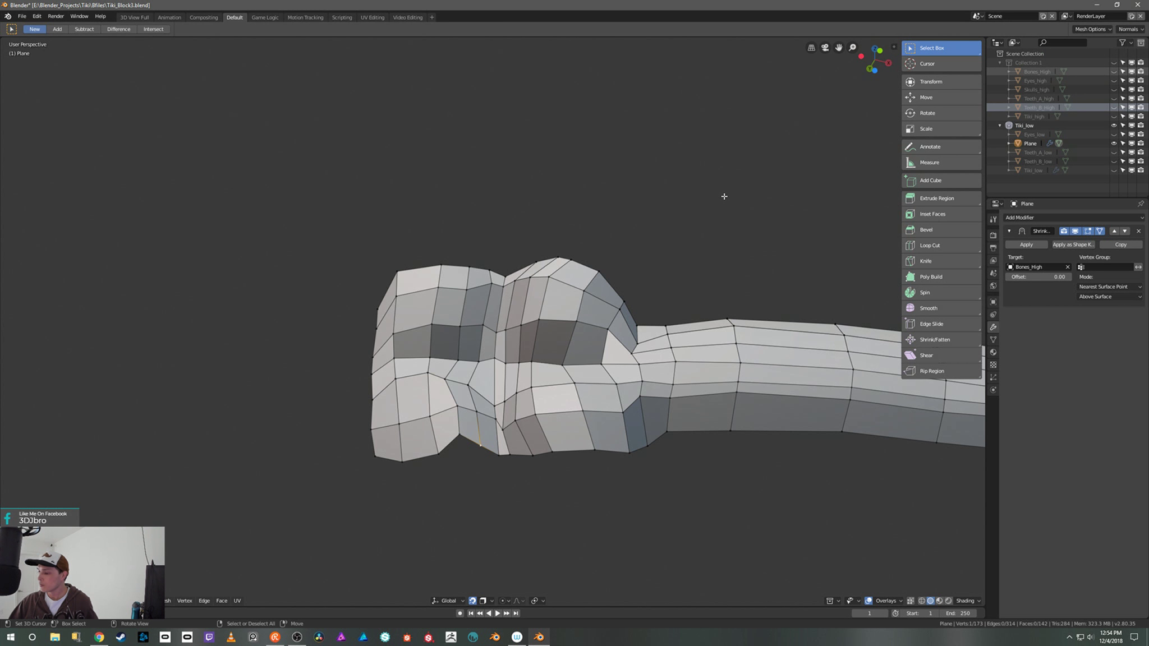
mouse_move(724, 196)
middle_down()
mouse_move(721, 211)
mouse_move(723, 199)
middle_up()
key(a)
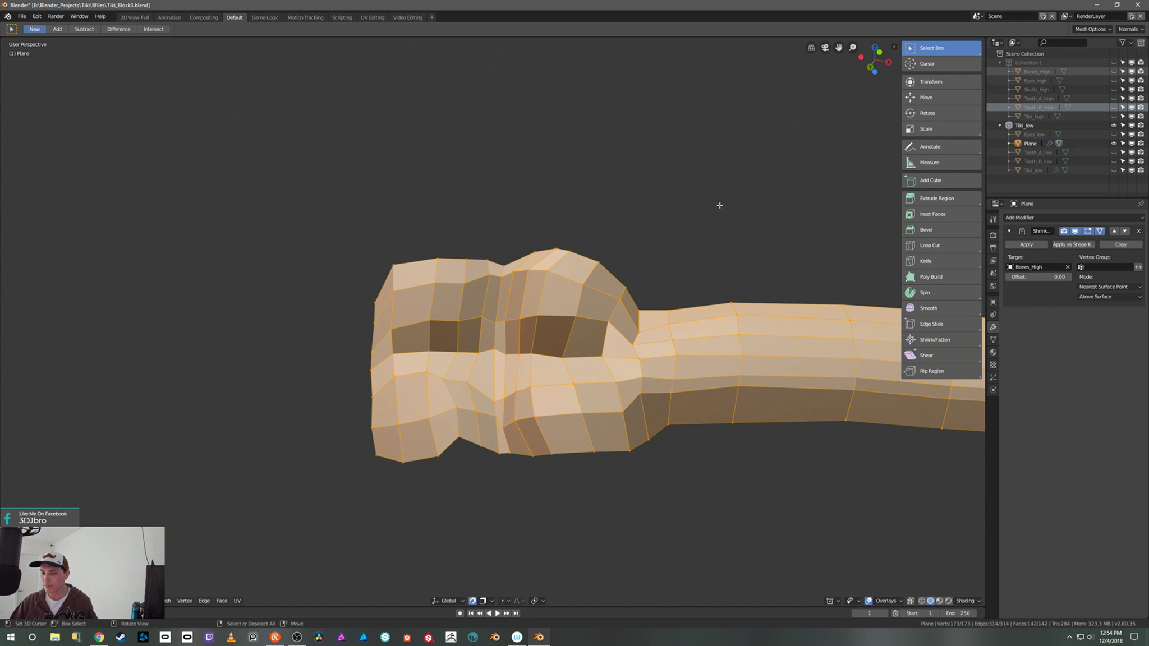
scroll(715, 221, down, 3)
scroll(713, 219, up, 3)
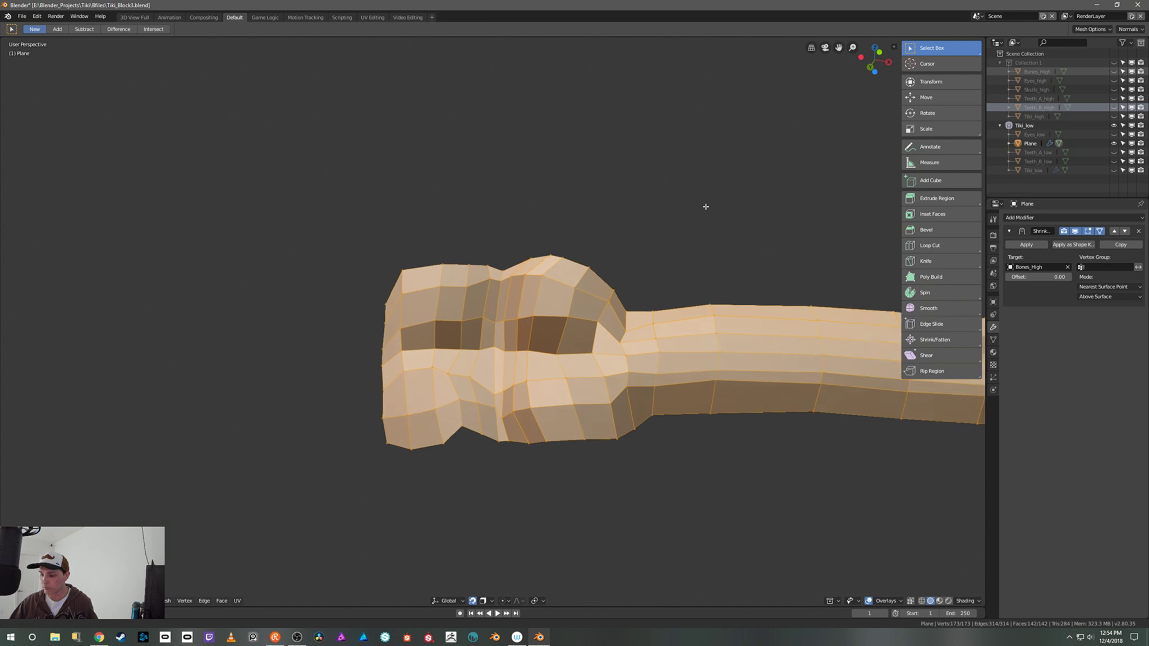
key(h)
key(alt+h)
Step: Add a Mirror modifier on the X axis to Plane and enable Clipping
scroll(687, 275, down, 3)
middle_drag(674, 336, 533, 418)
click(1045, 218)
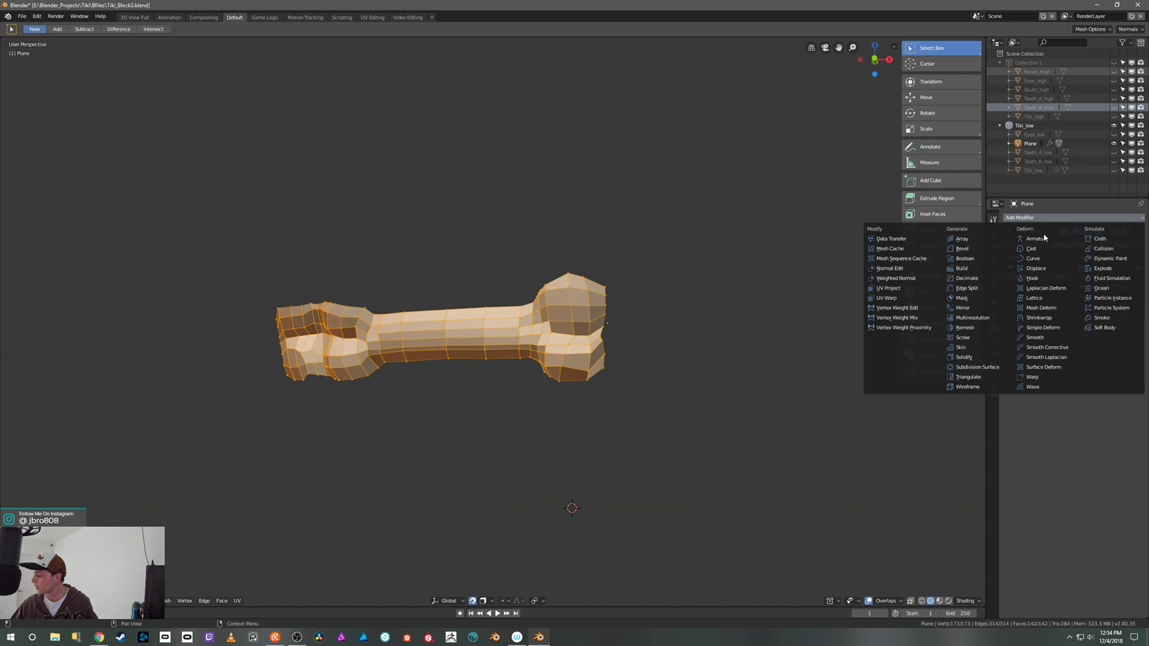
click(979, 308)
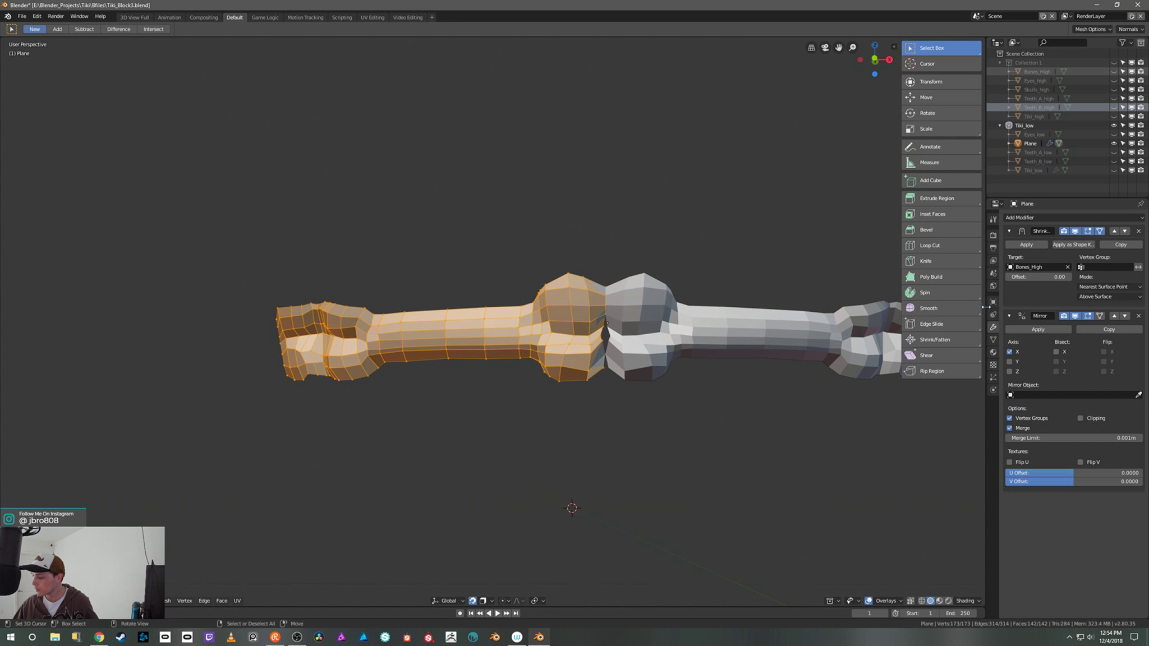
click(1082, 419)
Step: Switch to Object Mode and set the Plane mesh to smooth shading
key(Tab)
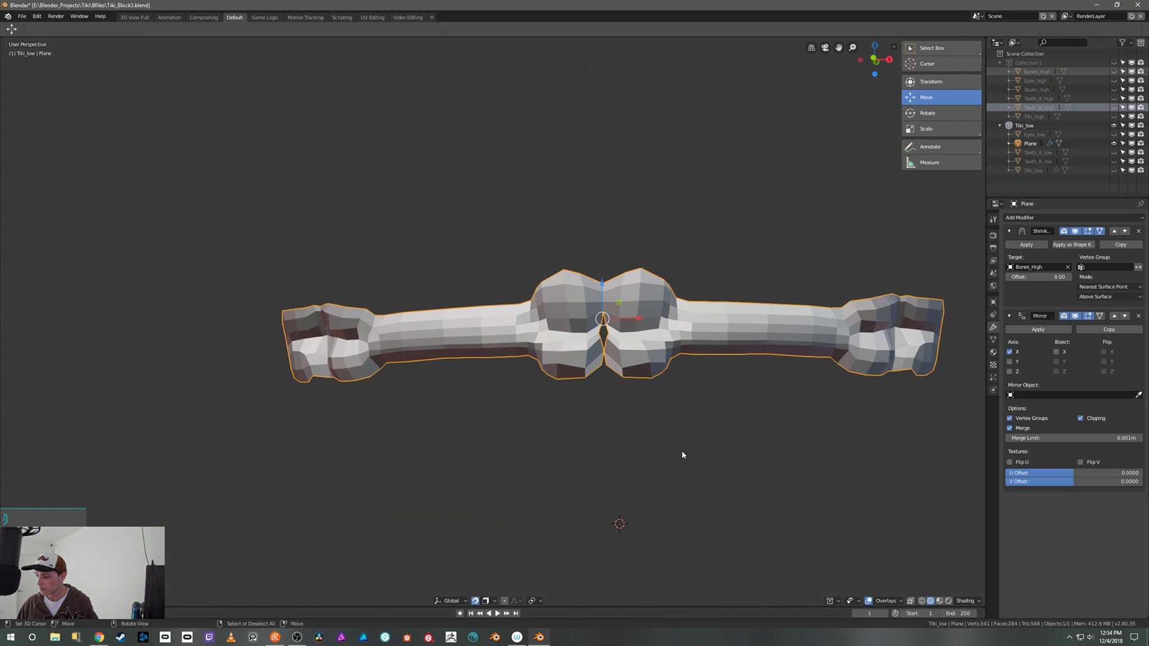
key(w)
click(667, 461)
mouse_move(666, 459)
ctrl+middle_down()
mouse_move(665, 510)
mouse_move(683, 461)
mouse_move(663, 452)
mouse_move(679, 441)
mouse_move(722, 447)
mouse_move(693, 423)
mouse_move(682, 457)
mouse_move(694, 414)
ctrl+middle_up()
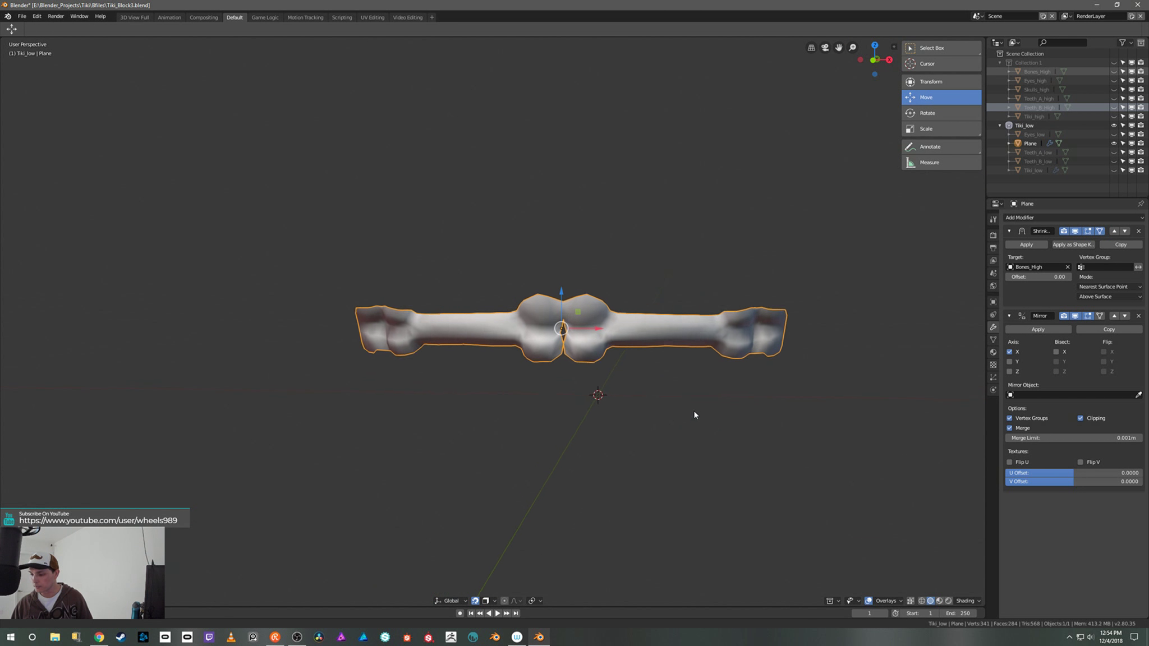
scroll(694, 416, up, 1)
Step: Return to Edit Mode on Plane and make Bones_High visible again
key(Tab)
click(603, 428)
shift+middle_drag(600, 428, 623, 426)
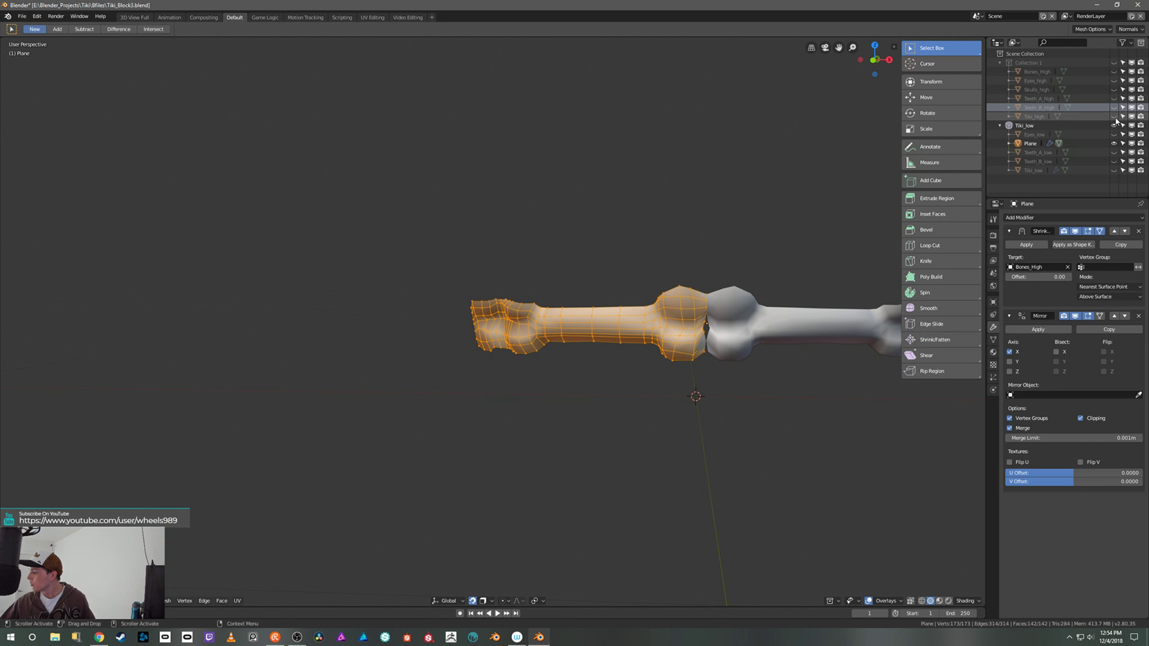
click(1115, 71)
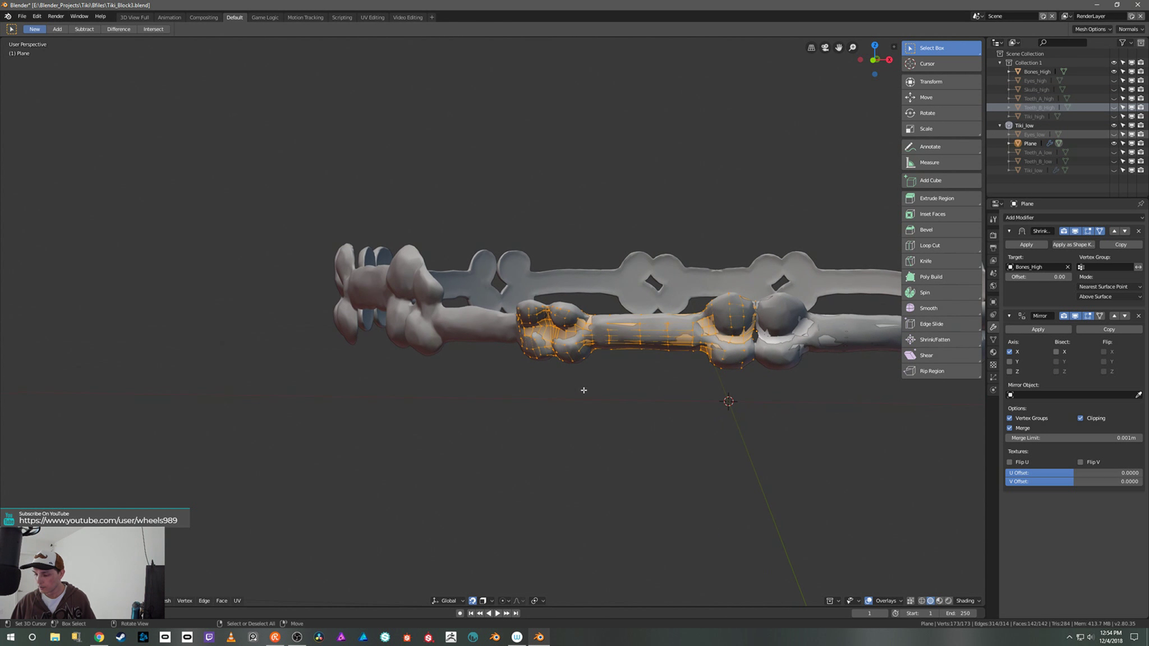
middle_drag(583, 391, 602, 384)
scroll(603, 371, up, 4)
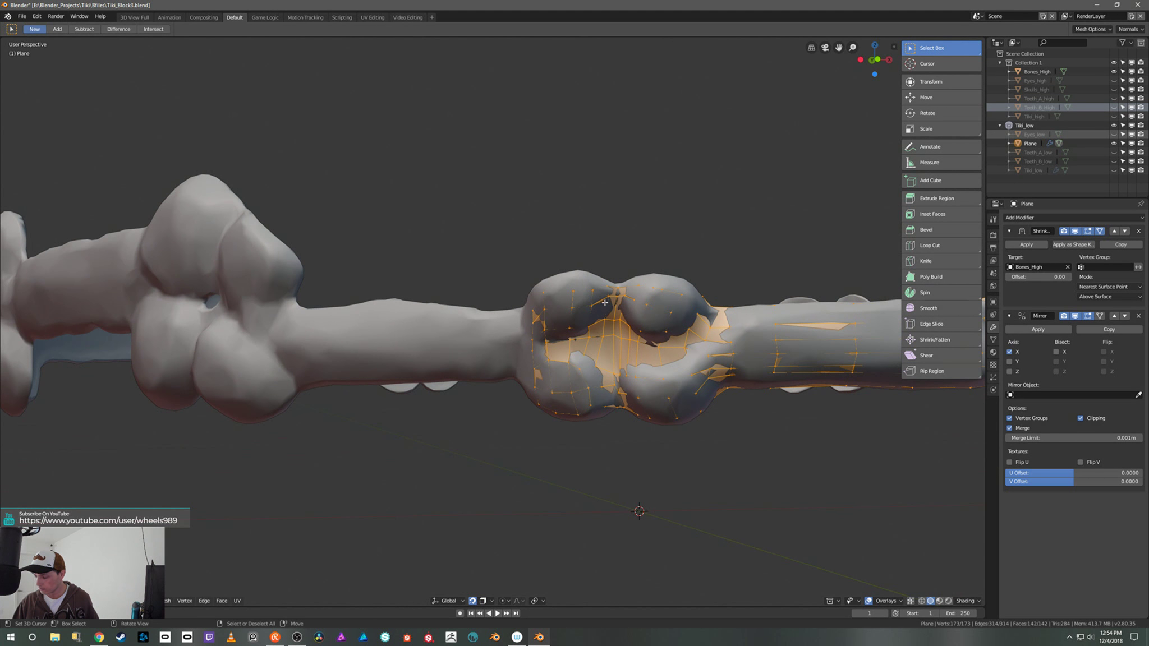
middle_drag(605, 303, 616, 306)
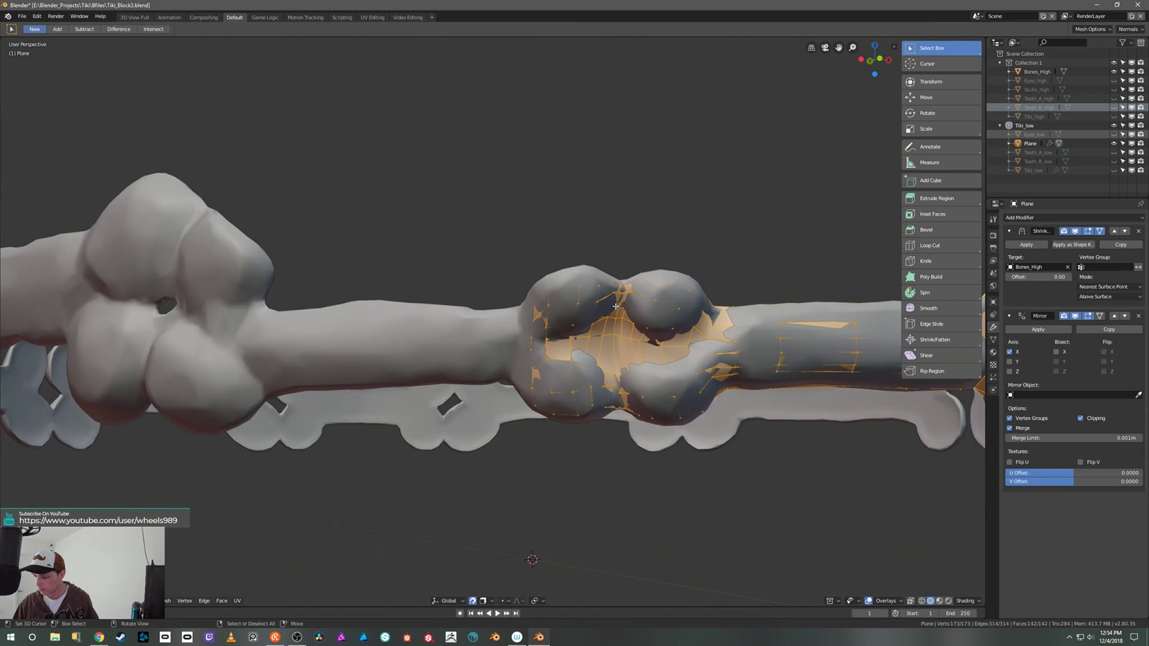
Step: Extrude the end row on the adjoining bone's knobs and move the new row slightly toward its shaft
click(532, 356)
key(e)
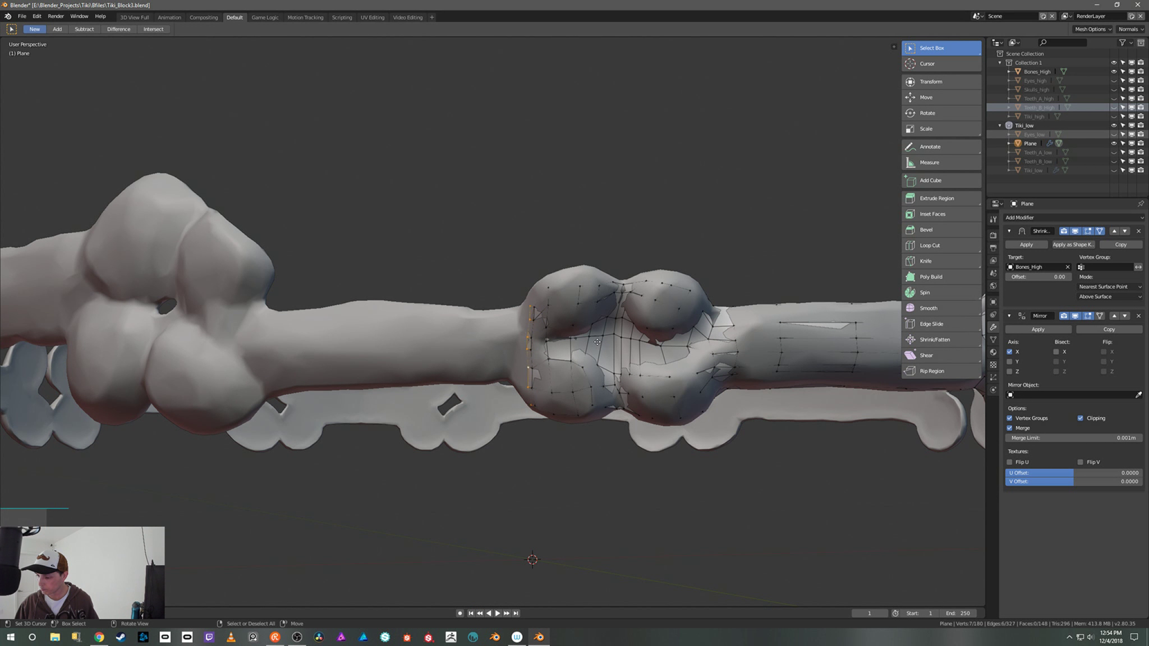
right_click(598, 341)
key(g)
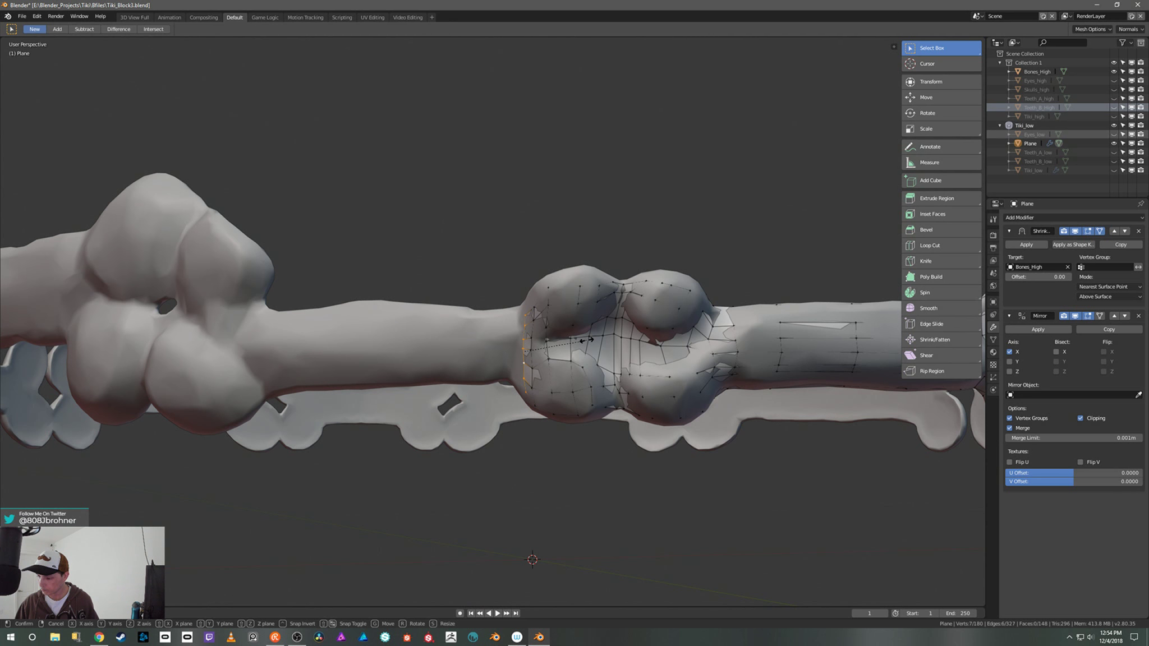
click(587, 340)
Step: Extrude the end row to the neck where the knobs meet the adjoining bone's shaft and scale it
middle_drag(586, 340, 606, 358)
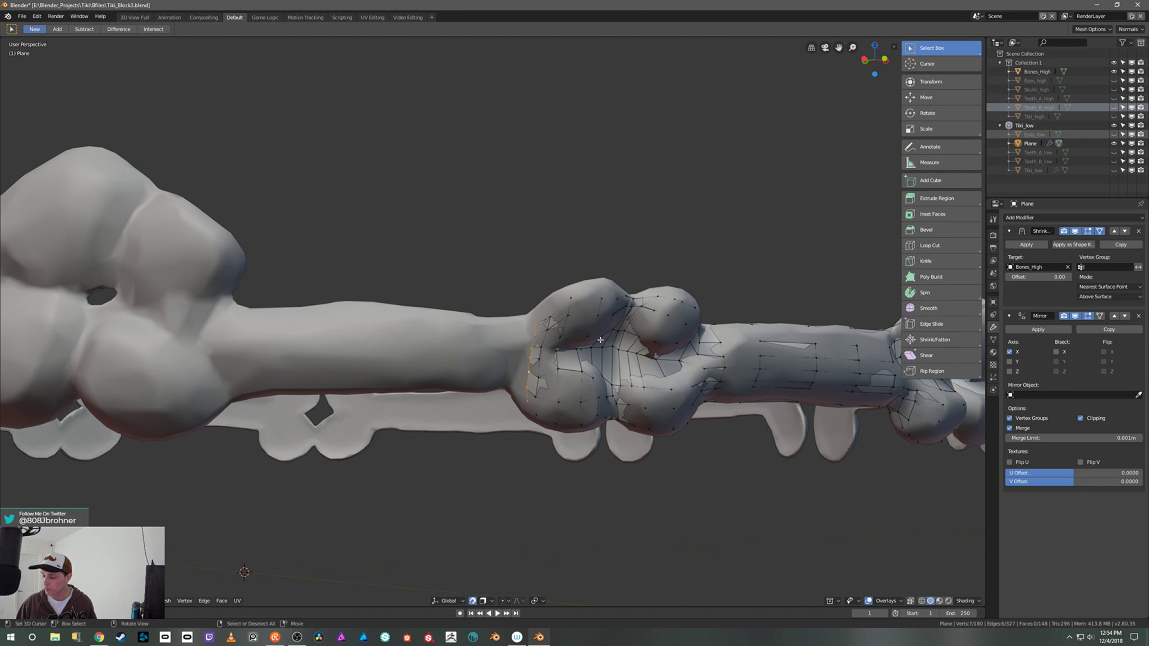
key(e)
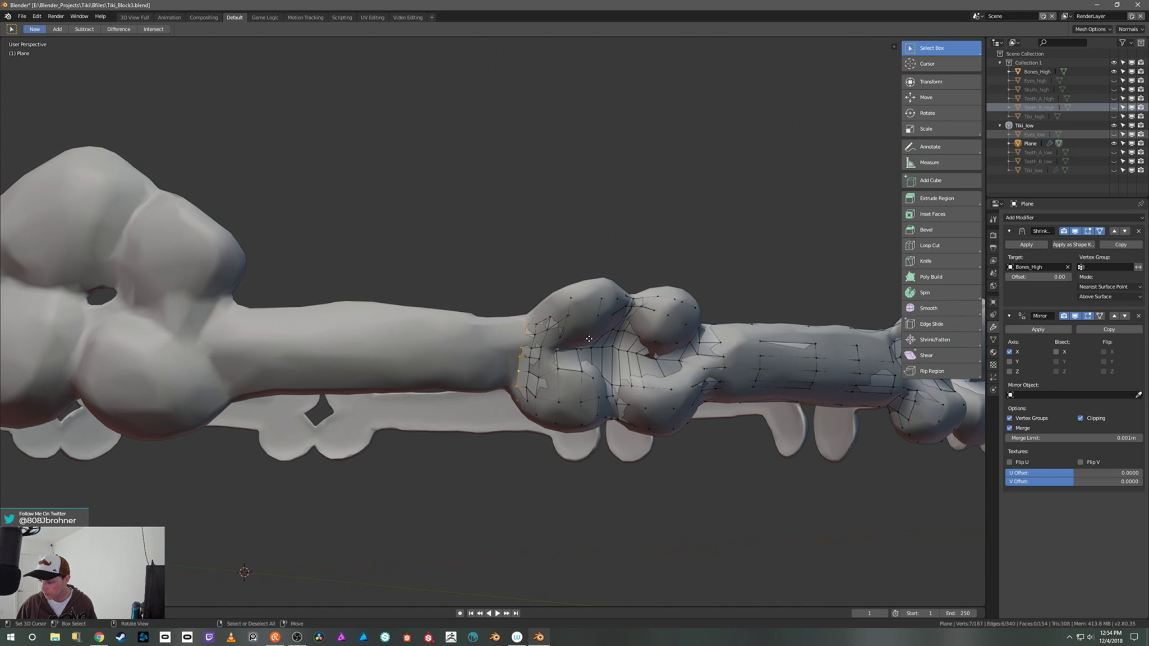
click(585, 339)
middle_drag(584, 339, 482, 521)
key(s)
click(587, 332)
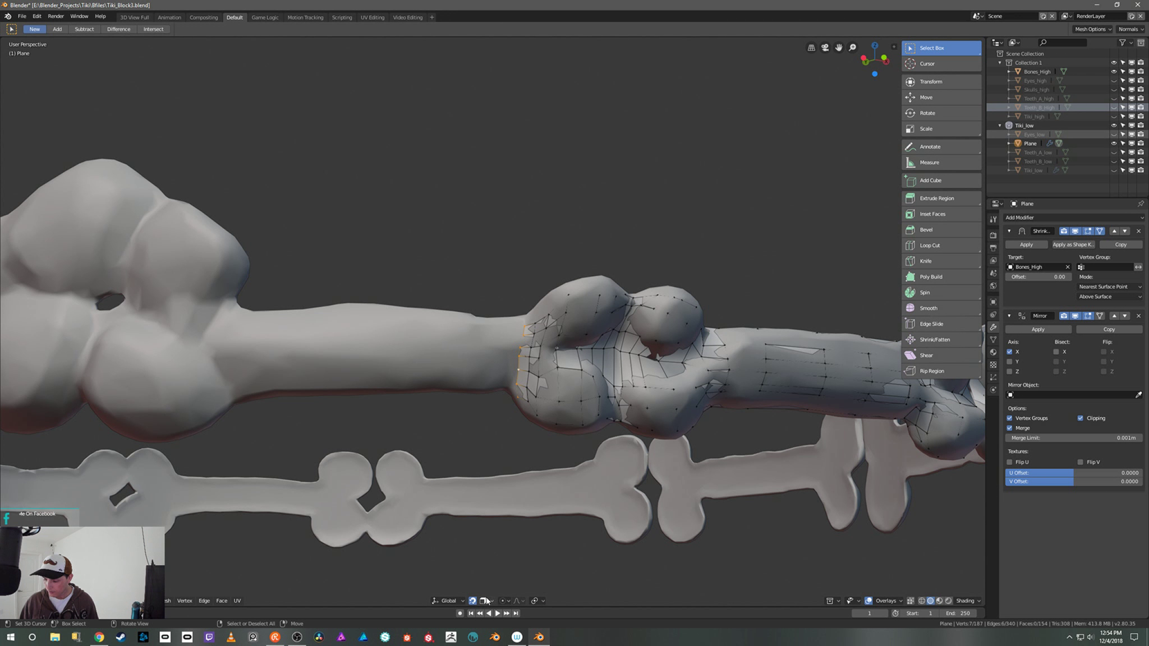
middle_drag(554, 460, 509, 400)
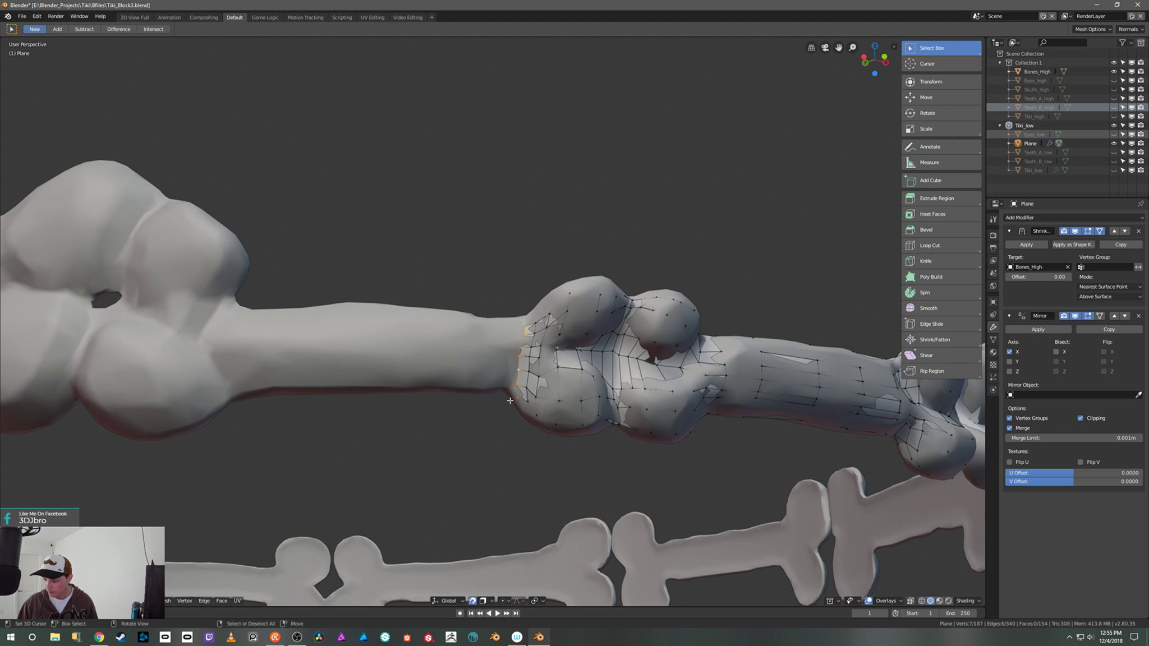
middle_drag(553, 486, 487, 527)
key(e)
click(531, 429)
scroll(528, 451, down, 3)
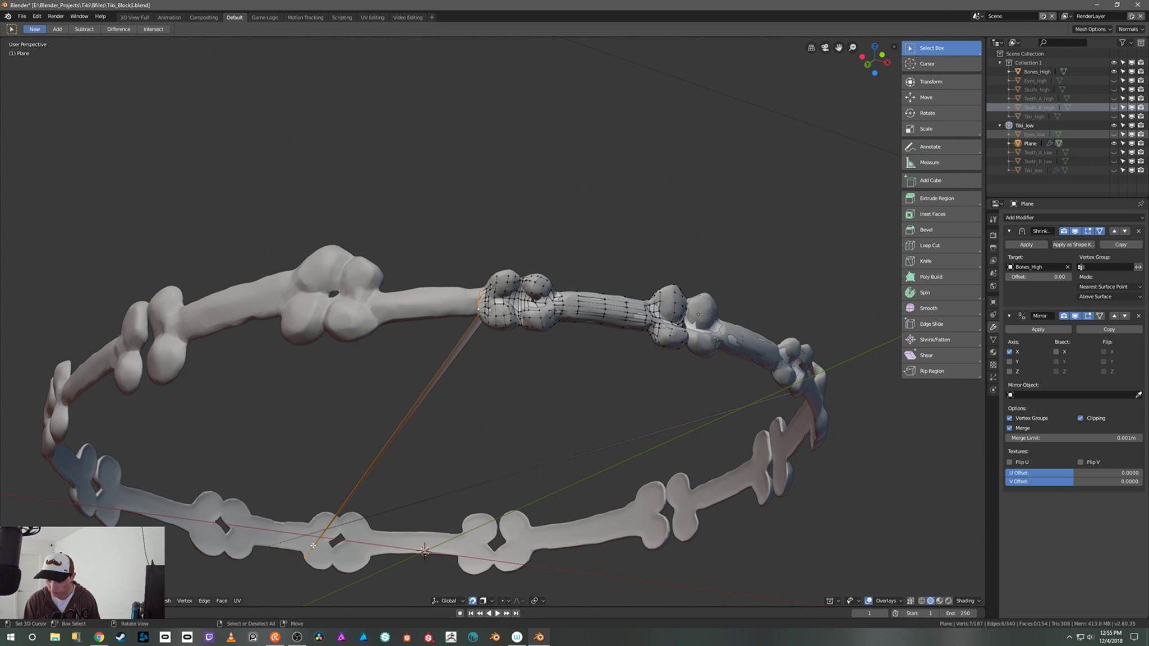
middle_drag(312, 545, 568, 433)
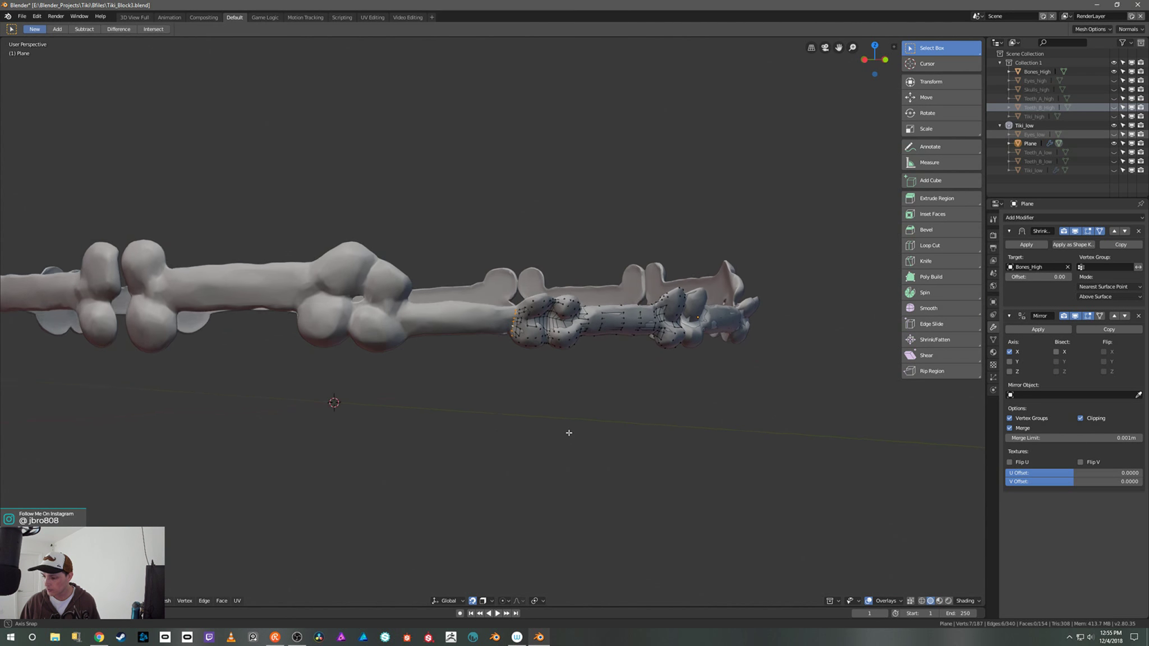
scroll(568, 433, up, 6)
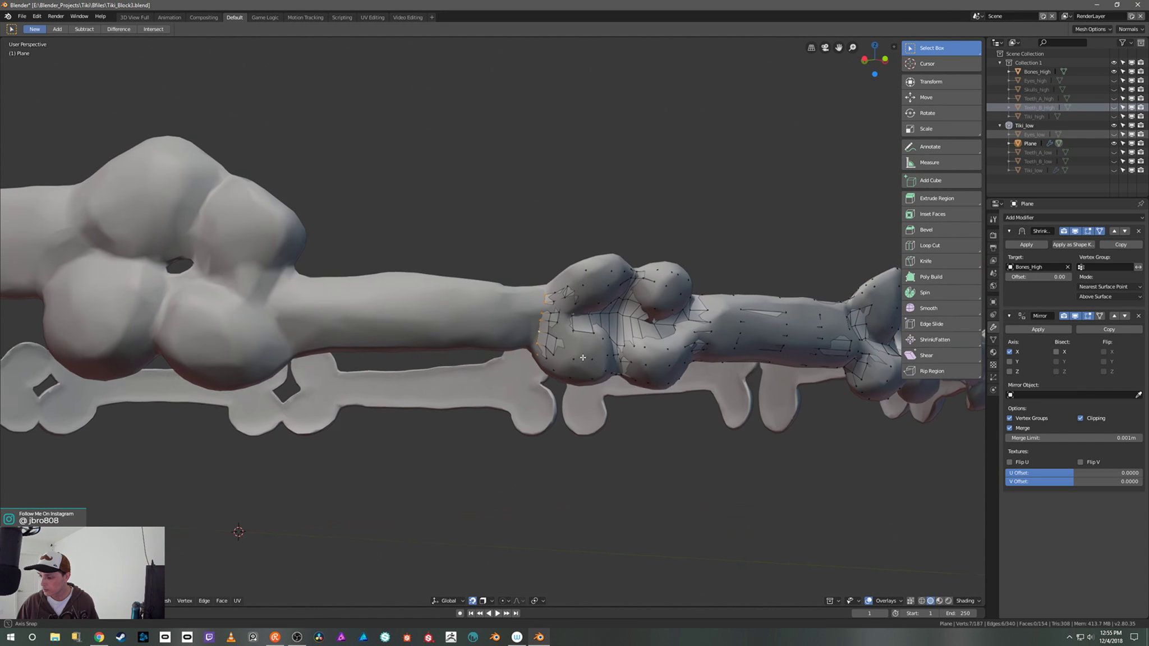
middle_drag(583, 358, 486, 596)
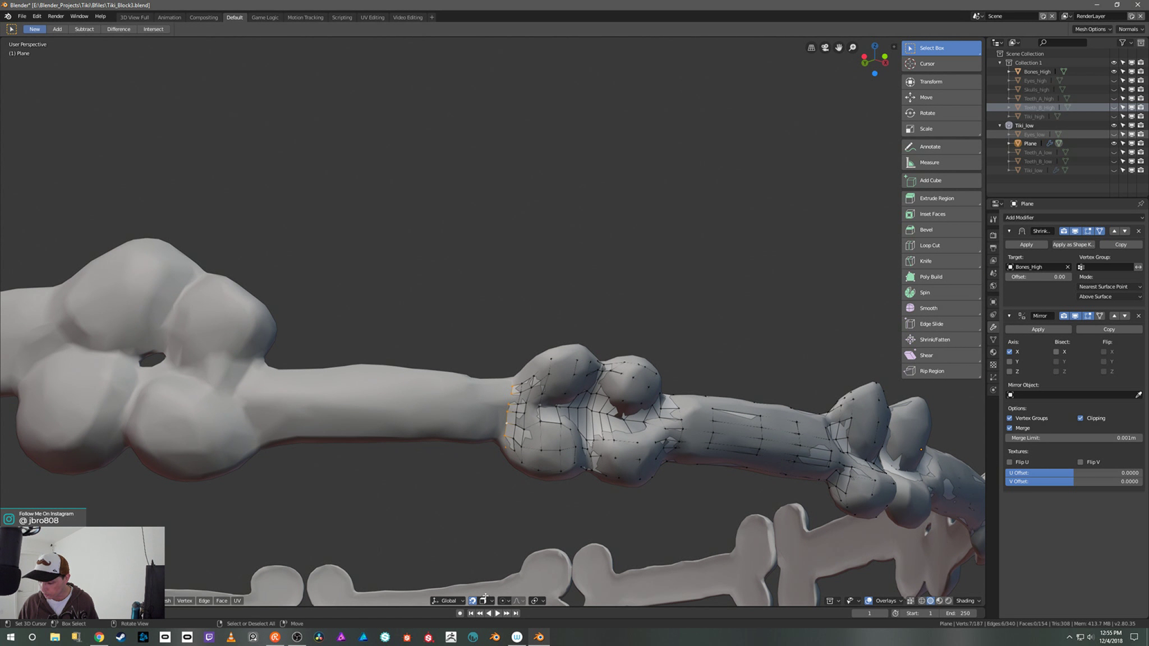
middle_drag(568, 463, 488, 399)
scroll(591, 395, up, 3)
key(r)
right_click(595, 346)
Step: Move a single end-row vertex at the base of the adjoining bone's upper knob
click(487, 392)
key(g)
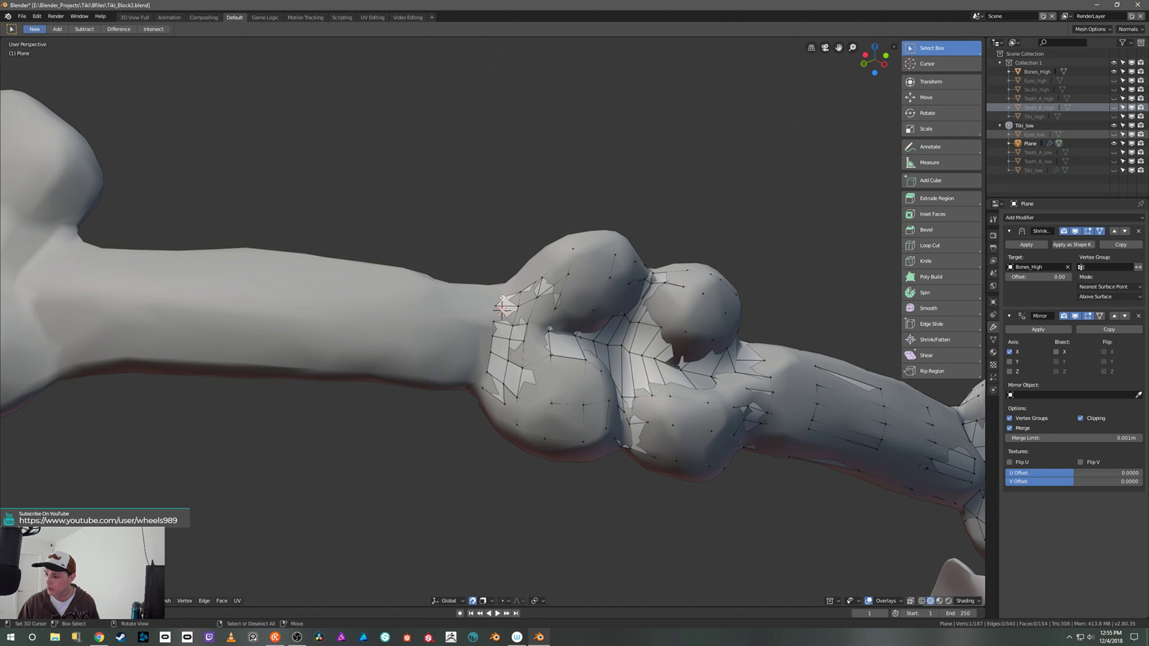
click(491, 297)
Step: Extrude the whole end row onto the start of the adjoining bone's shaft and scale the new row
alt+click(489, 337)
key(e)
click(498, 316)
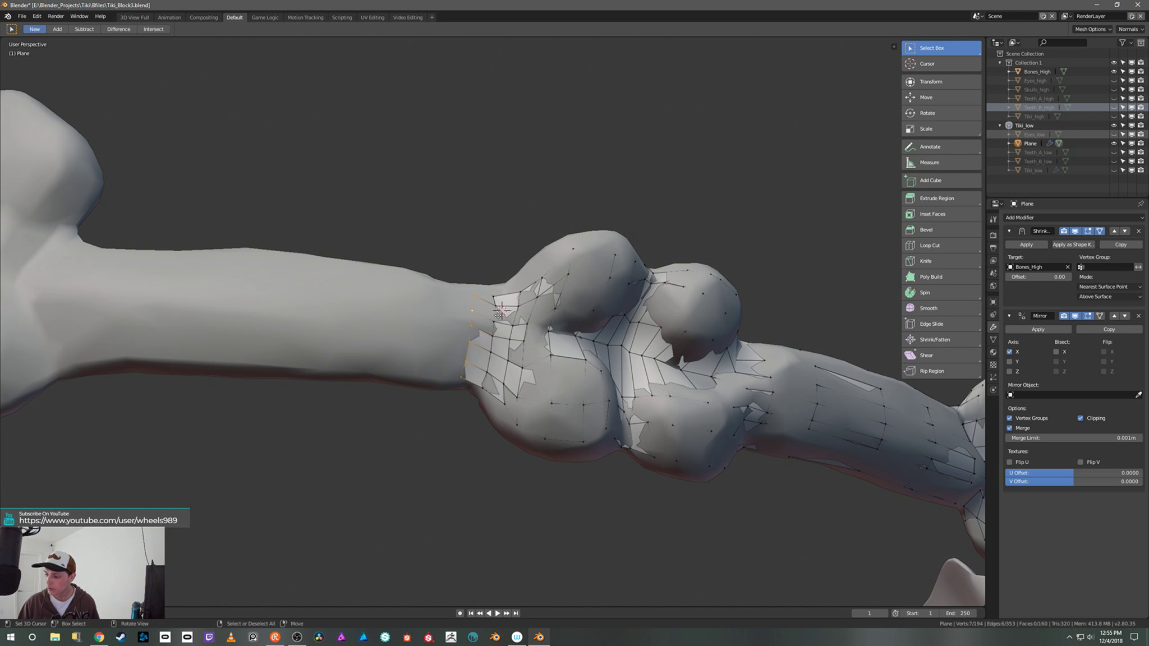
key(s)
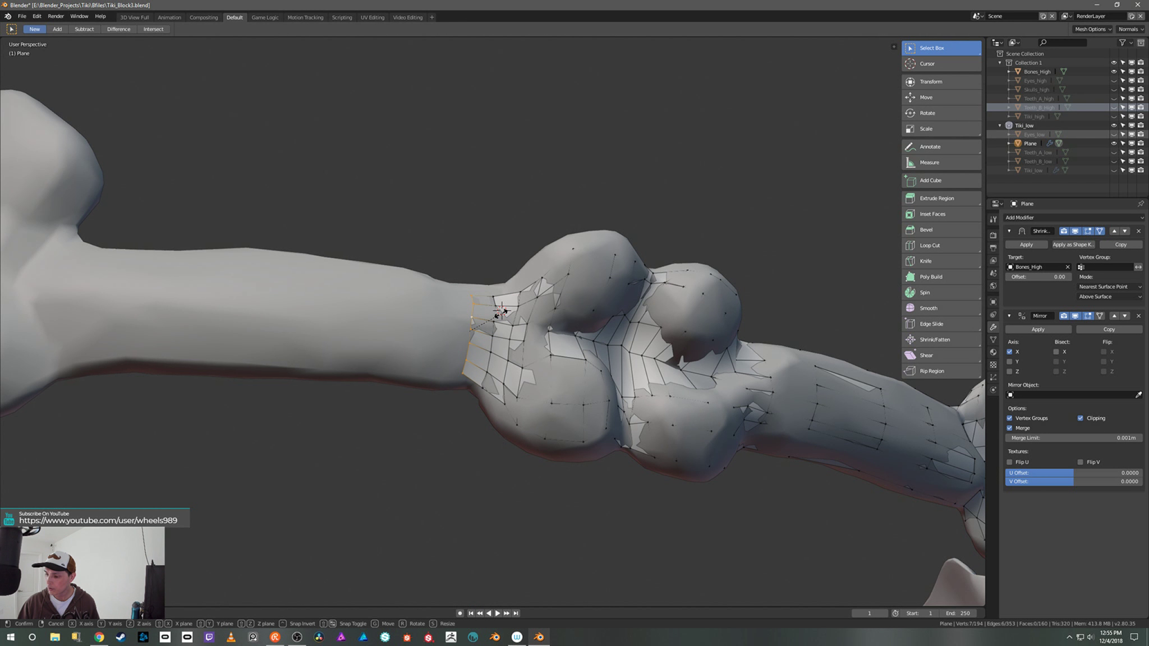
click(503, 311)
Step: Extrude the end row farther along the adjoining bone's shaft
middle_drag(508, 314, 514, 319)
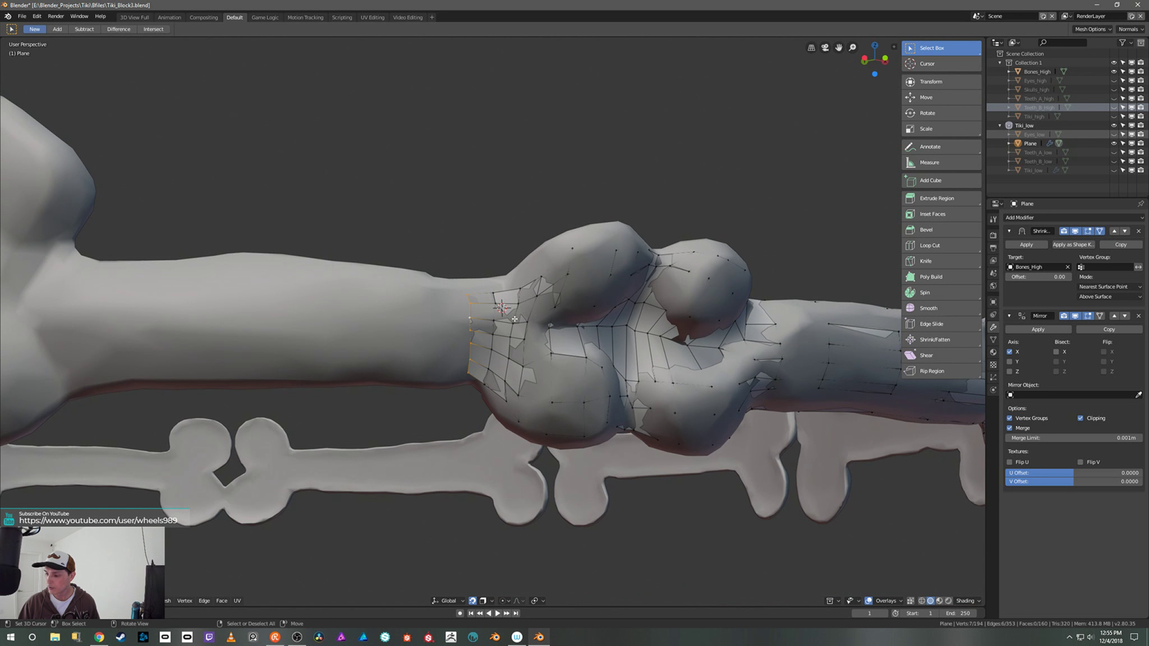
key(e)
click(441, 315)
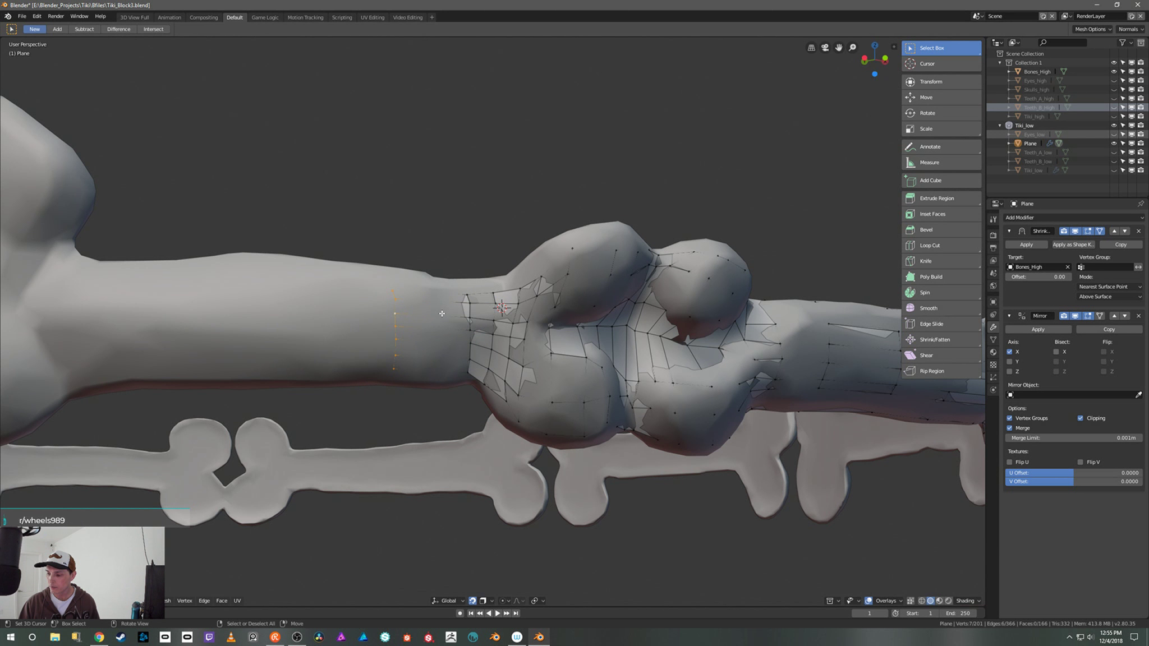
Step: Extrude the end row farther along the adjoining bone's shaft, scale the new row and shift it into place
key(e)
click(355, 310)
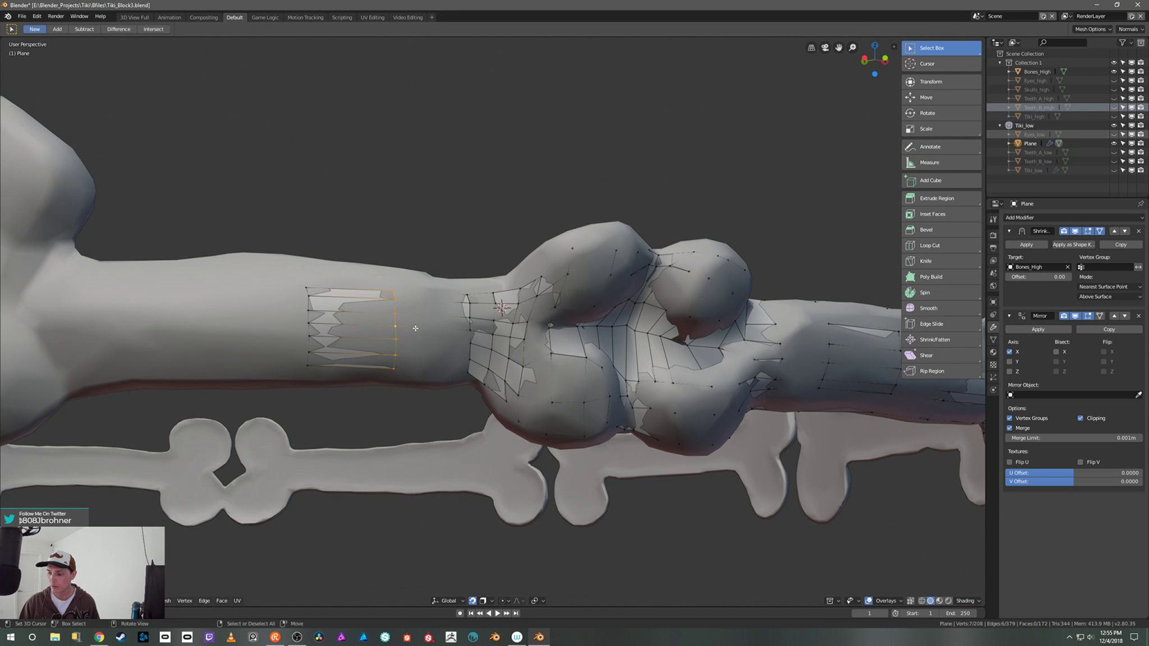
key(s)
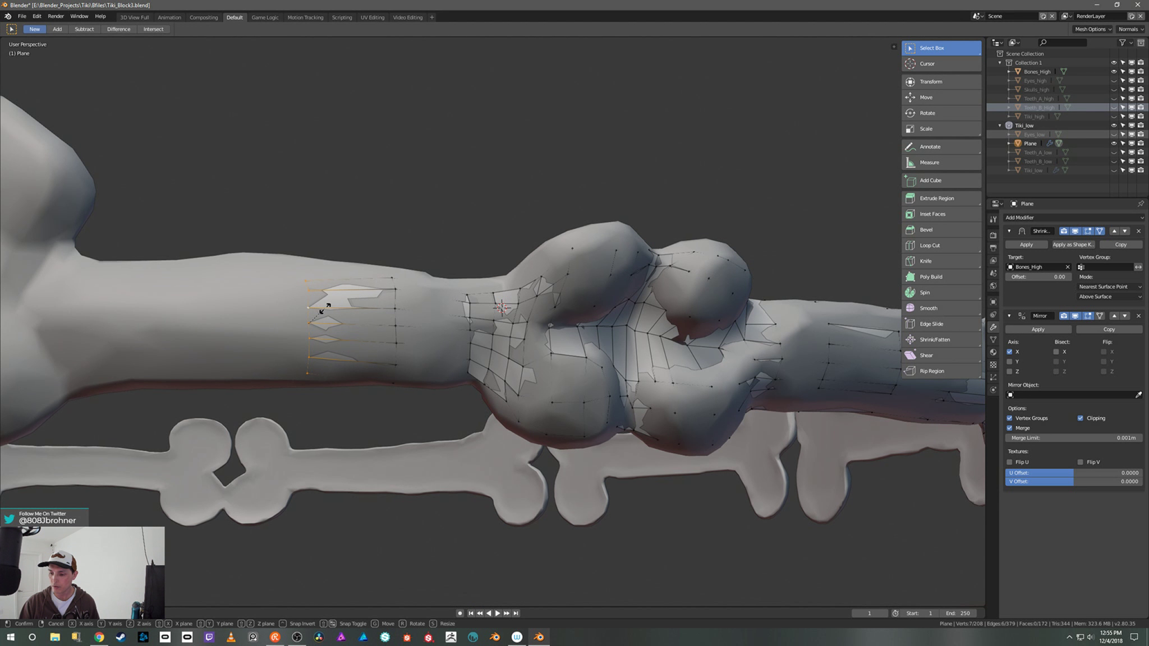
click(336, 299)
key(g)
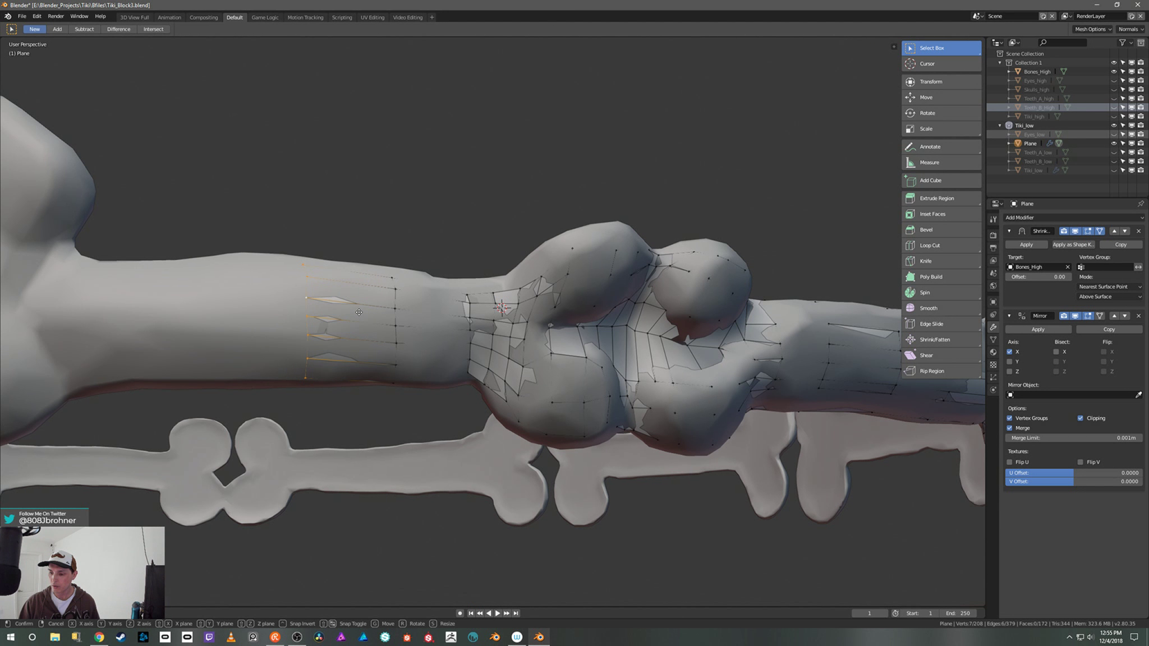
click(359, 314)
middle_drag(358, 314, 399, 323)
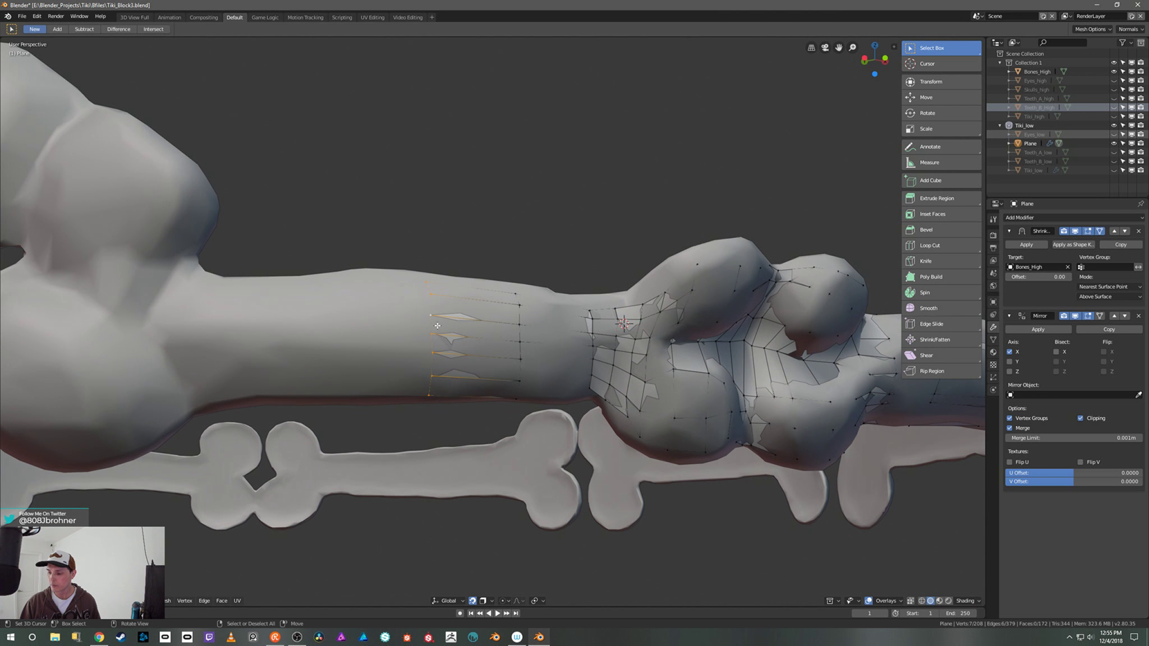
Step: Extrude further rows along the shaft and move the newest row close to the next knob cluster
key(e)
right_click(337, 322)
middle_drag(337, 323, 386, 331)
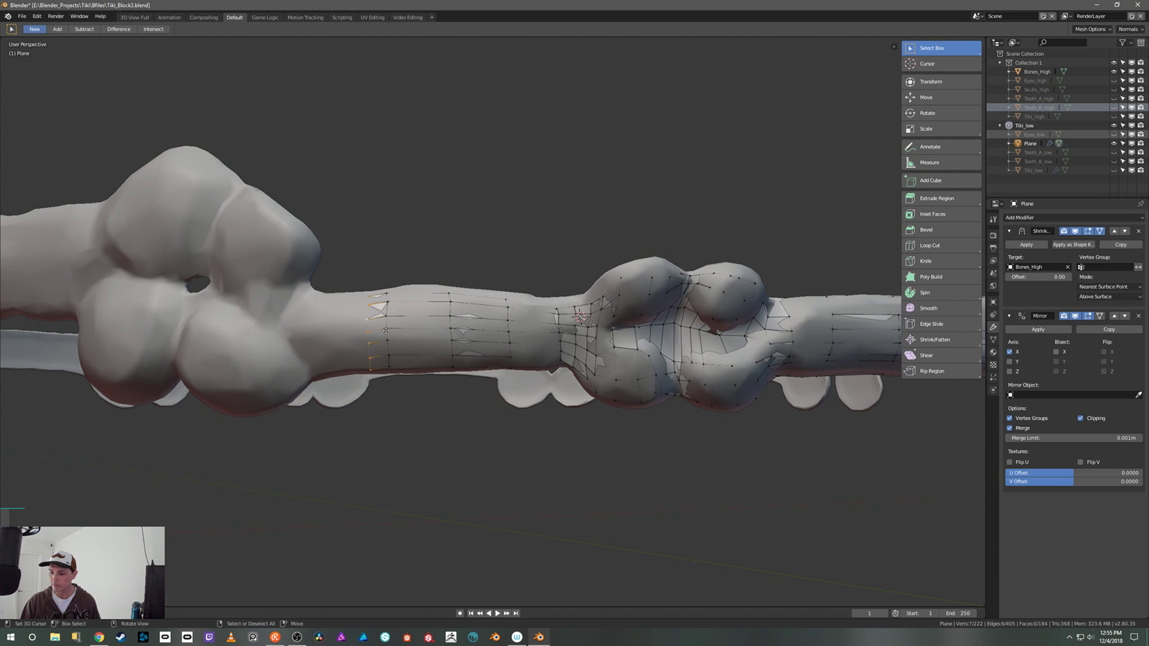
key(g)
click(349, 330)
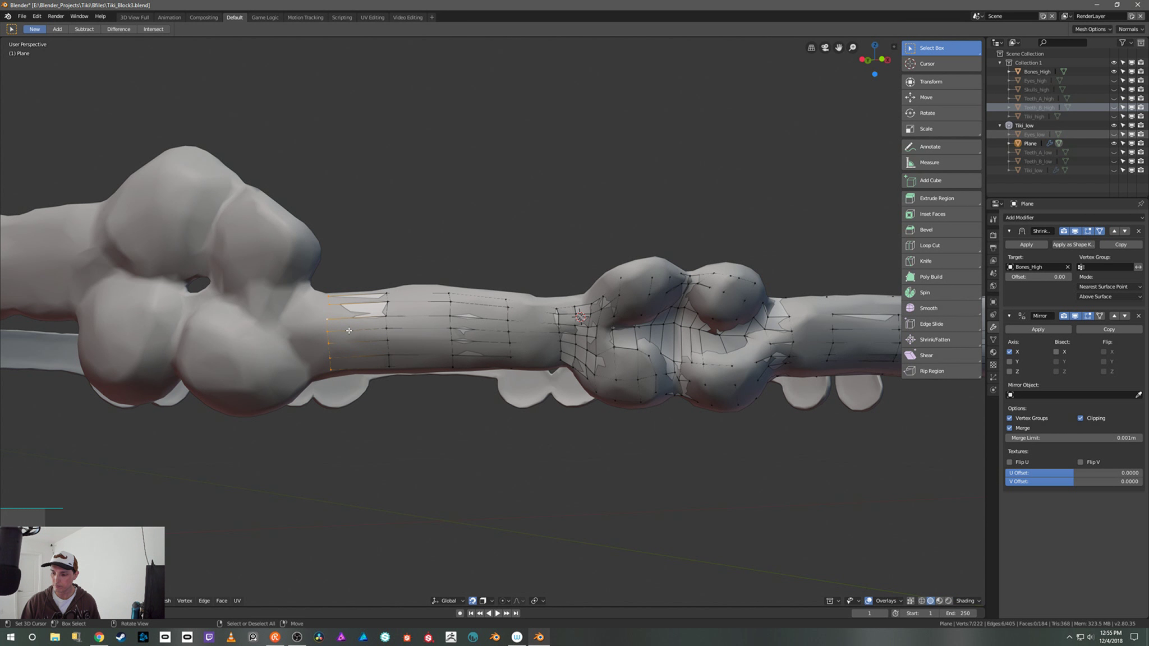
Step: Reselect the end row and extrude it to the neck where the shaft meets the next knob cluster
middle_drag(349, 329, 335, 333)
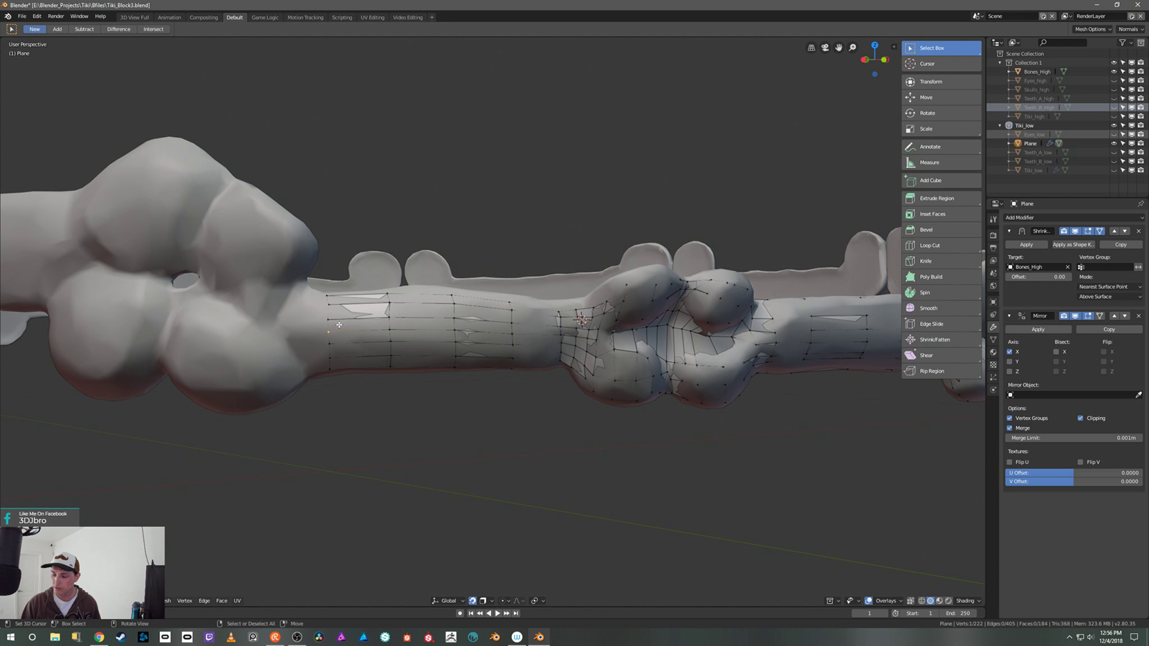
alt+click(338, 326)
key(e)
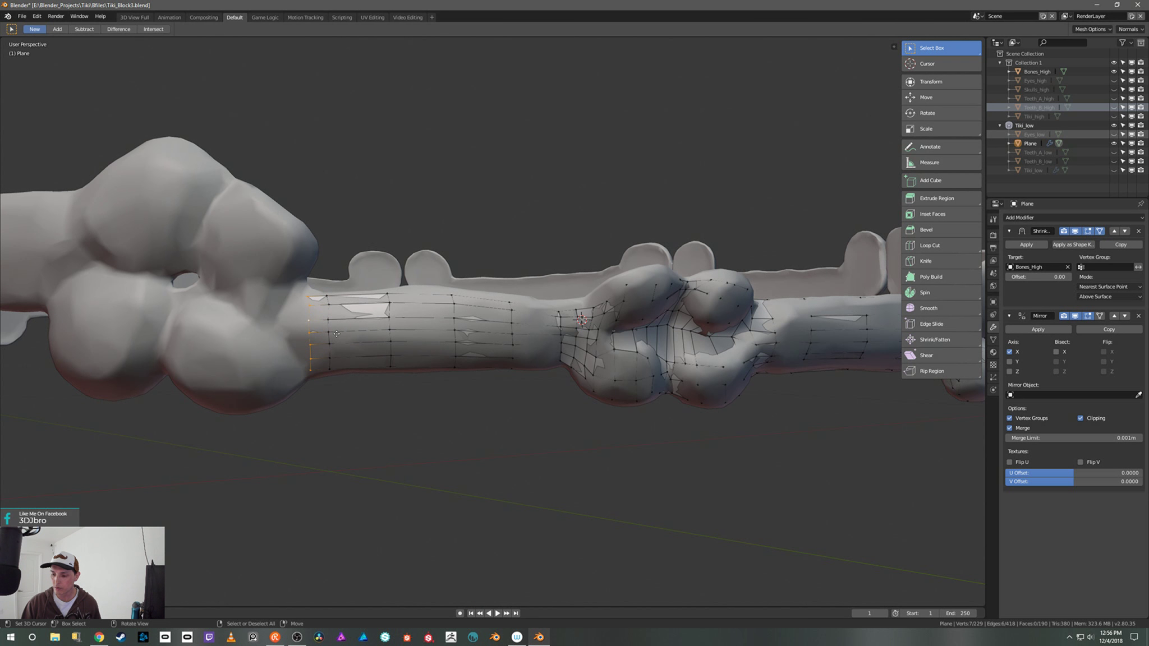
click(311, 334)
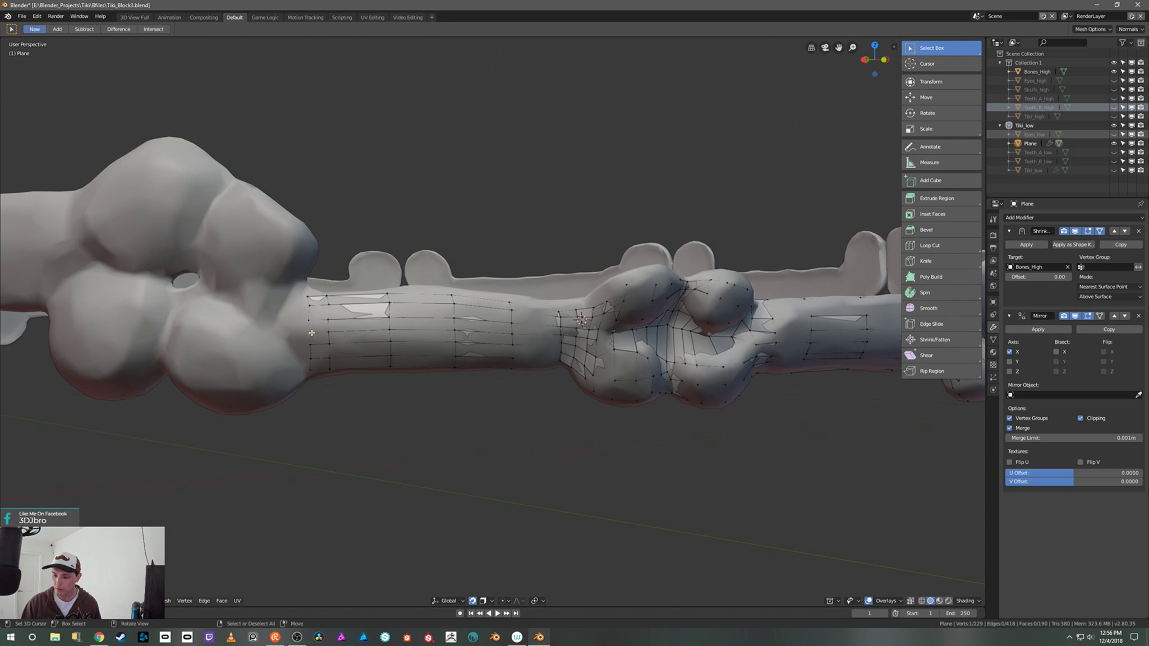
Step: Move the upper end-row vertices toward the crease between the next knobs and along the upper knob's base
key(g)
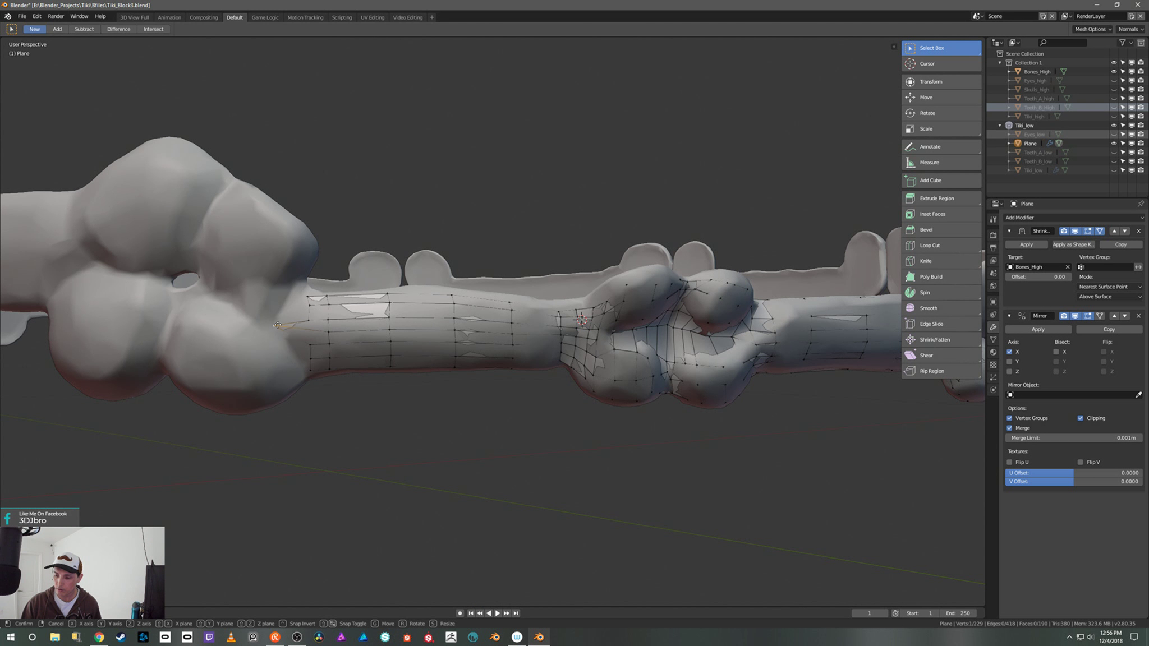
click(274, 325)
key(g)
click(283, 309)
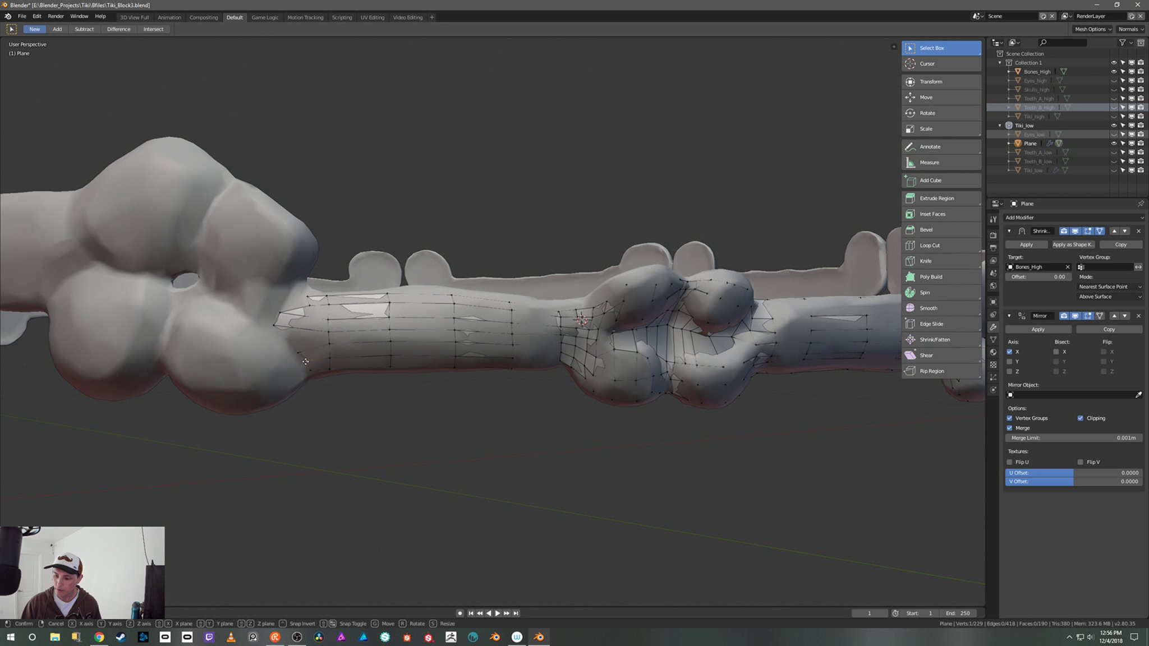
click(291, 293)
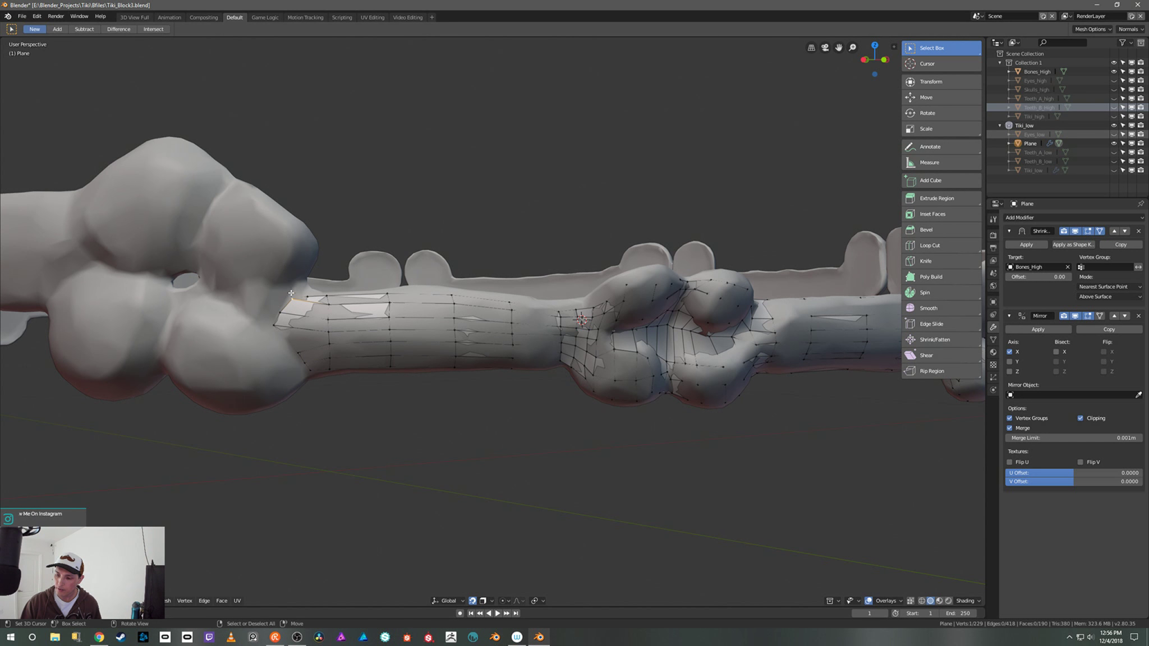
key(g)
click(303, 288)
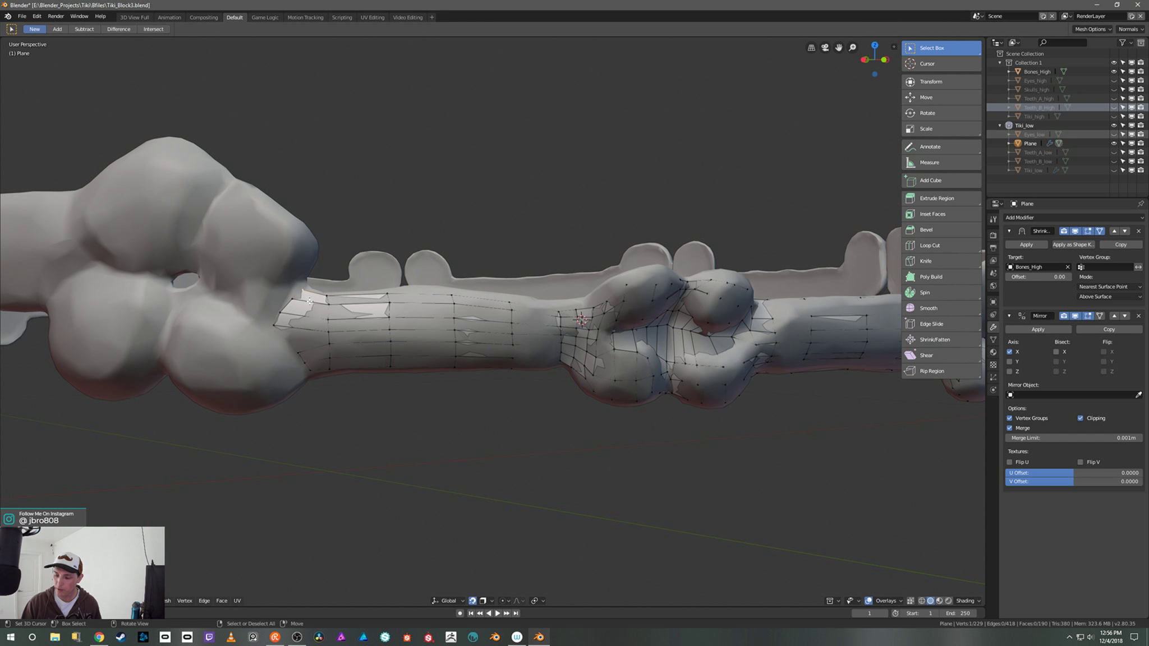
Step: Move the lower end-row vertices to follow the base of the next cluster's lower knob
middle_drag(303, 287, 307, 358)
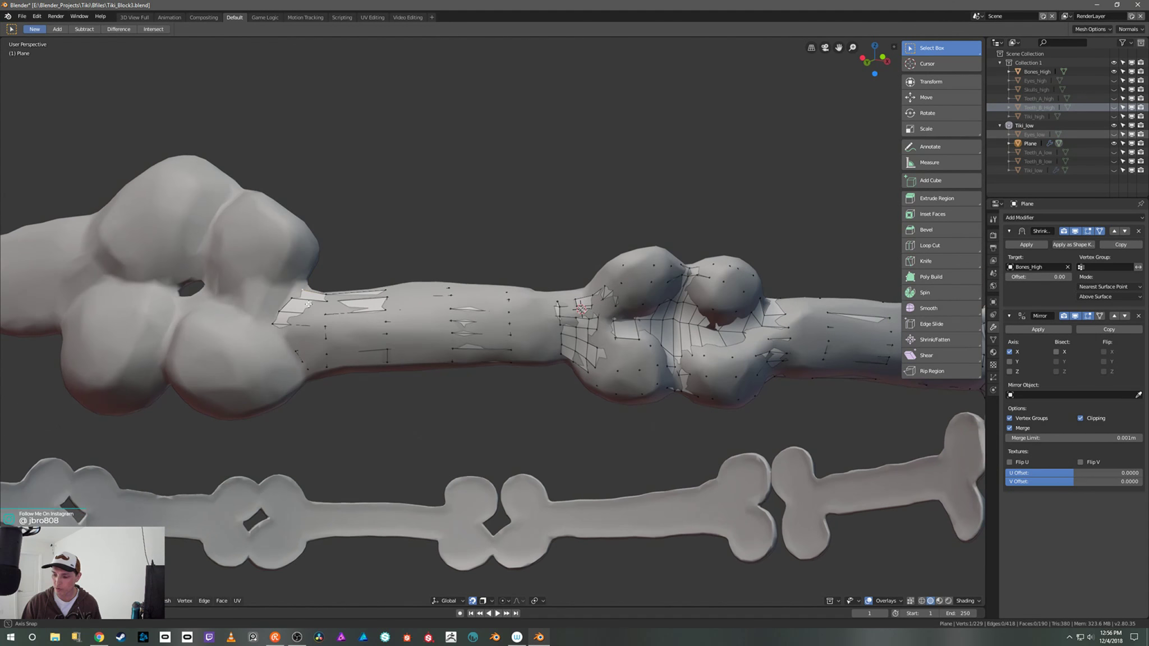
key(g)
click(291, 342)
key(g)
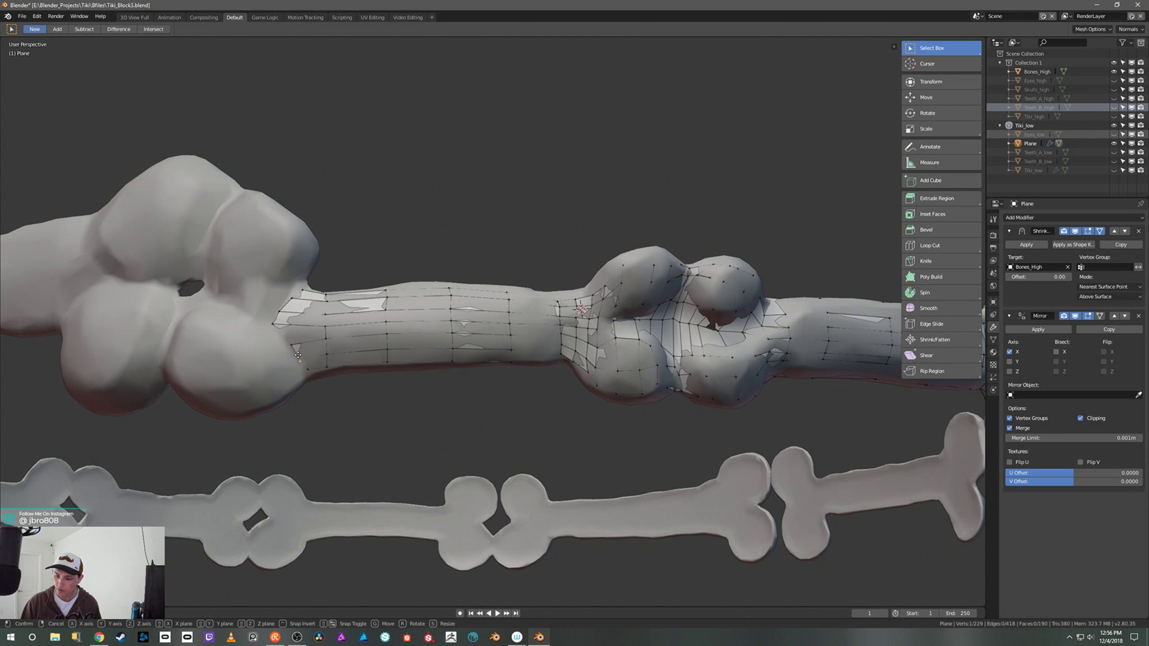
click(304, 363)
middle_drag(305, 367, 387, 392)
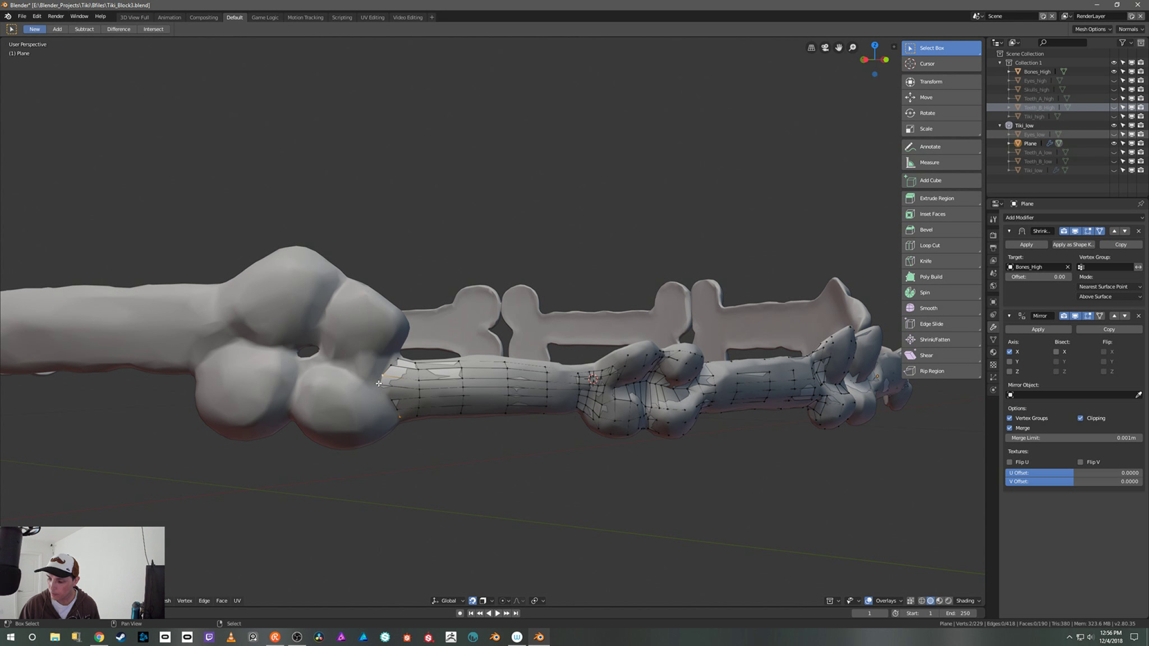
Step: Extrude the upper edges of the end row twice into the crease between the next cluster's knobs
middle_drag(379, 384, 390, 349)
ctrl+right_click(399, 387)
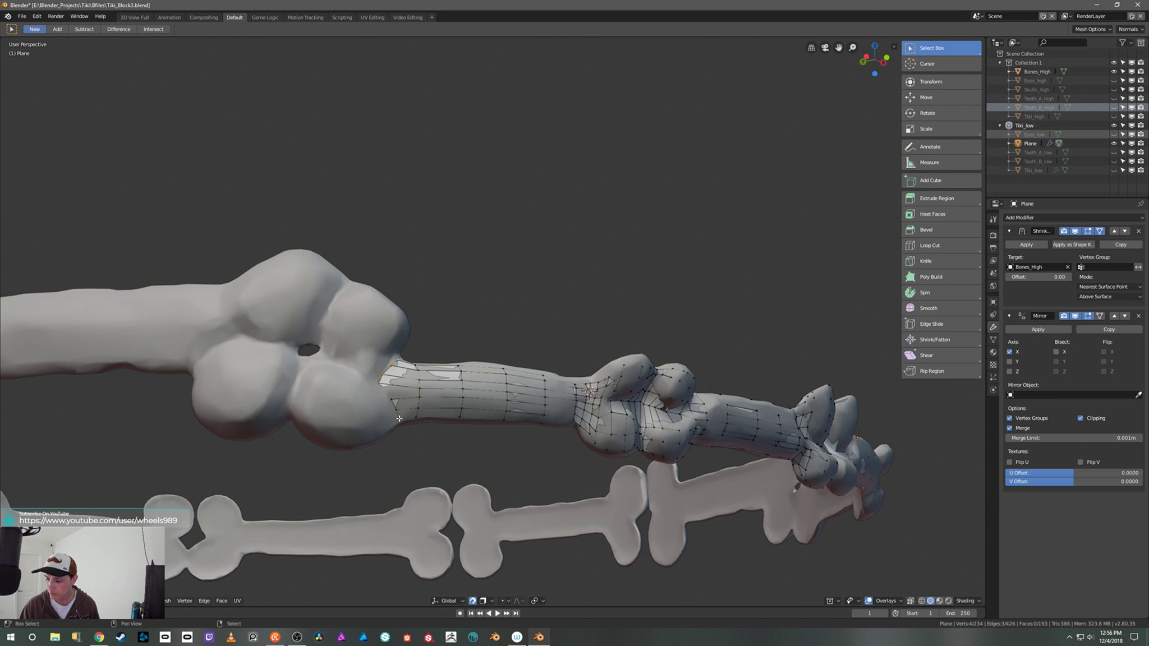
ctrl+right_click(394, 361)
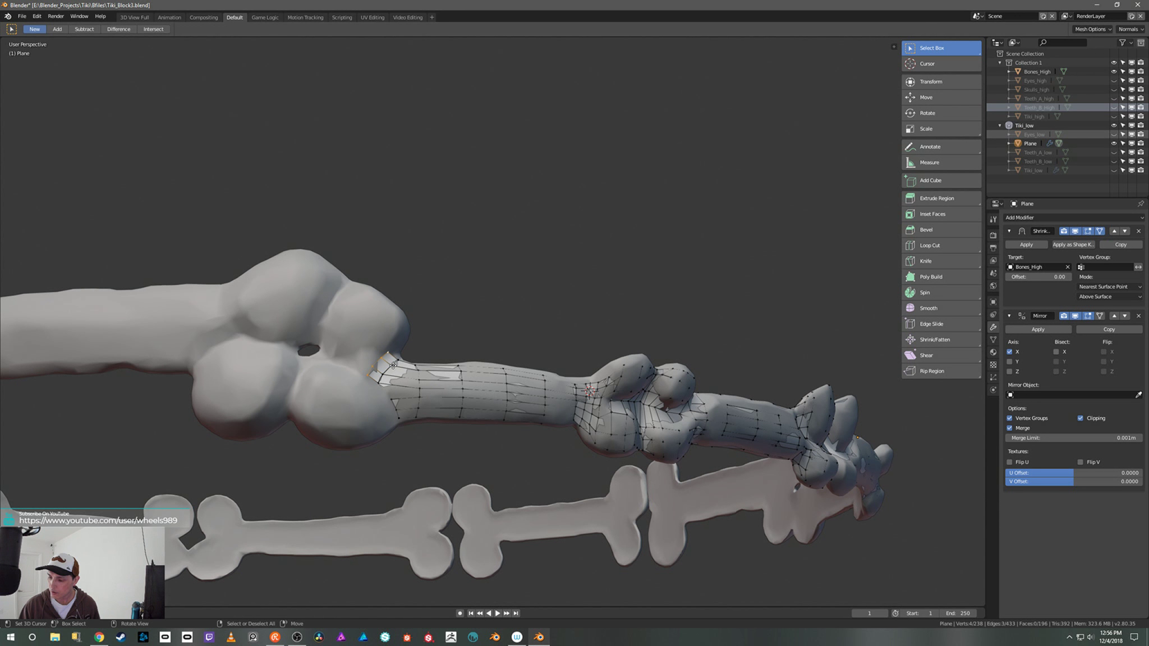
Step: Add a vertex at the base of the upper knob and fill a face between it and the new patch
middle_drag(393, 366, 371, 361)
scroll(392, 359, up, 2)
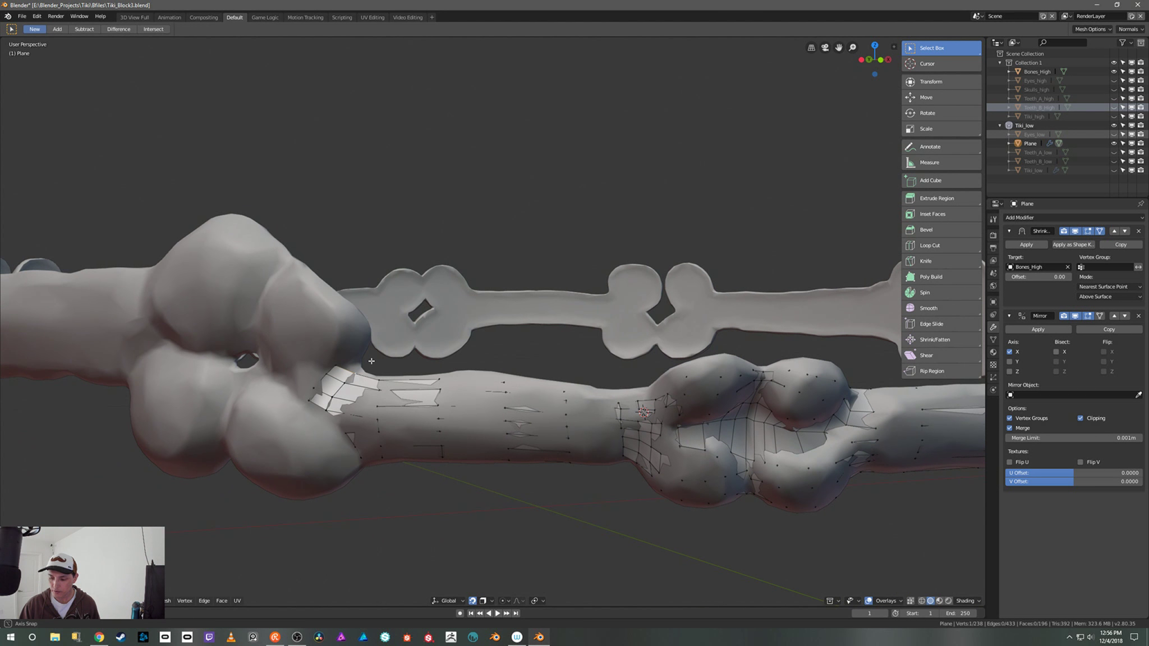
ctrl+right_click(370, 360)
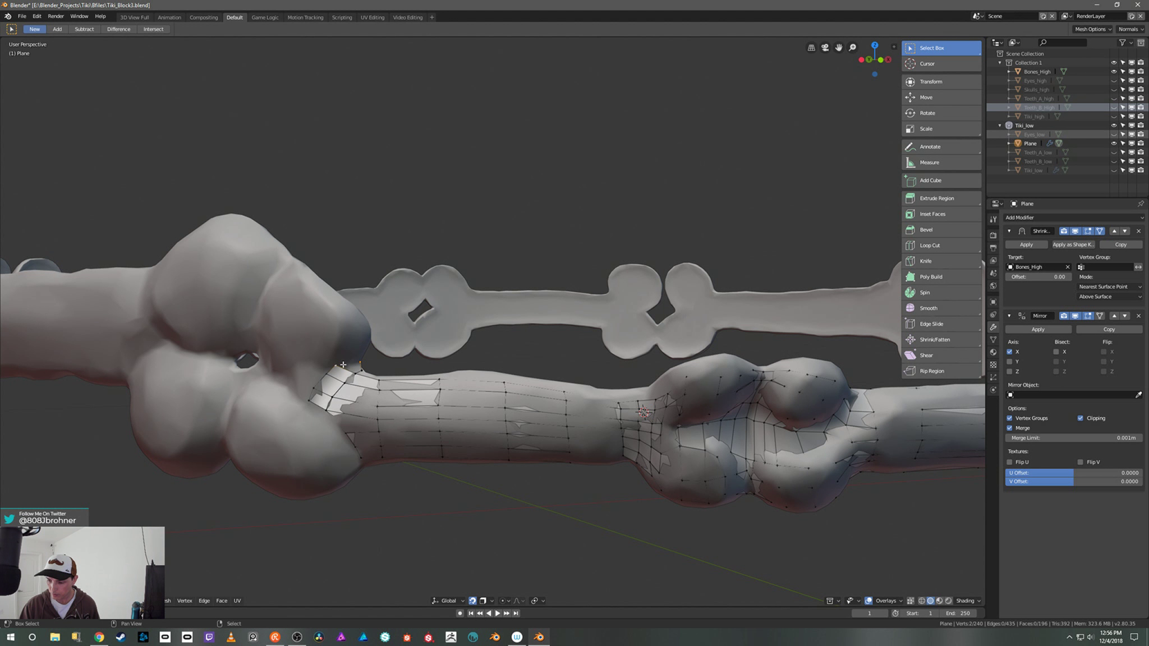
key(f)
middle_drag(361, 368, 350, 374)
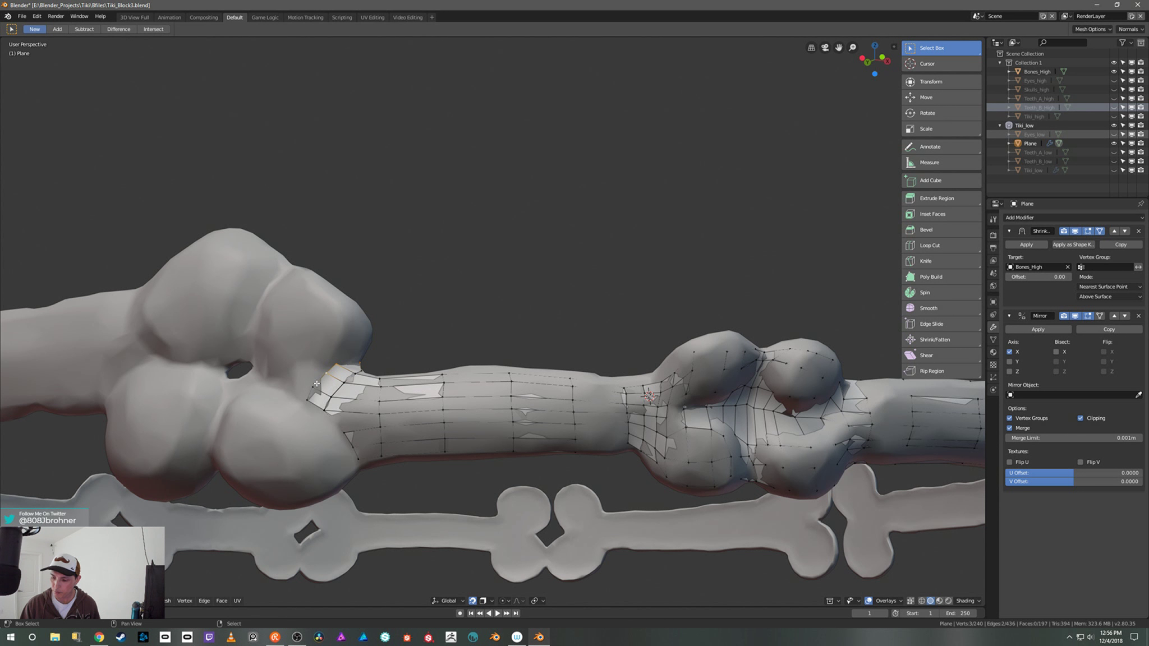
Step: Try extruding the patch's leading edges twice farther across the base of the upper knob
key(e)
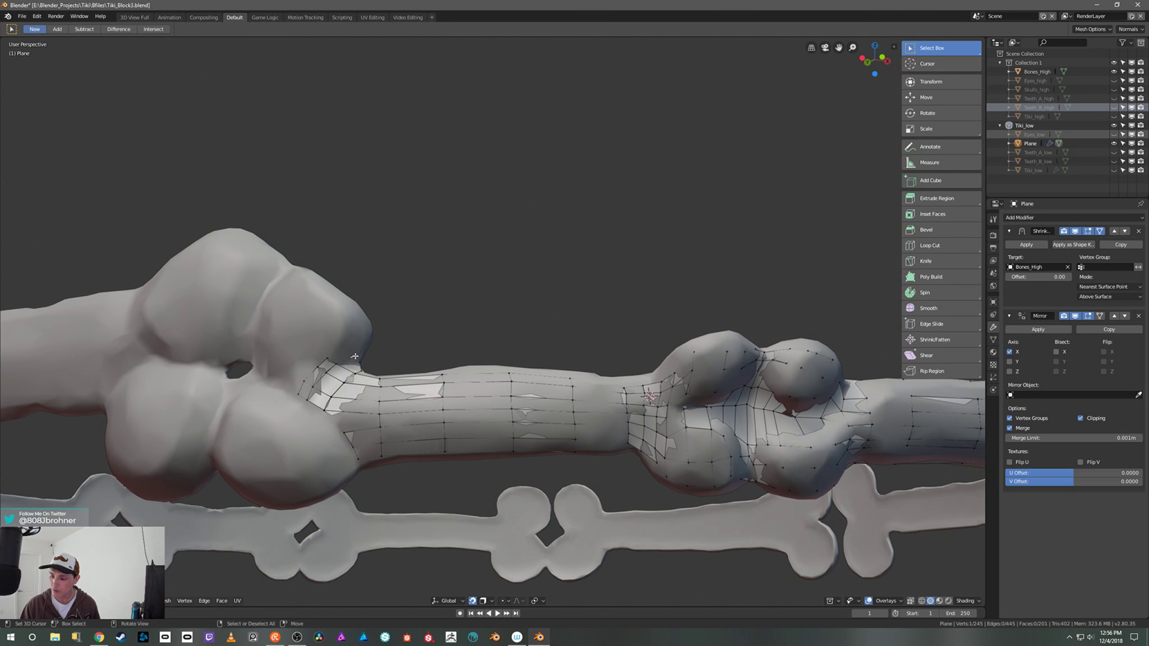
middle_drag(374, 338, 396, 360)
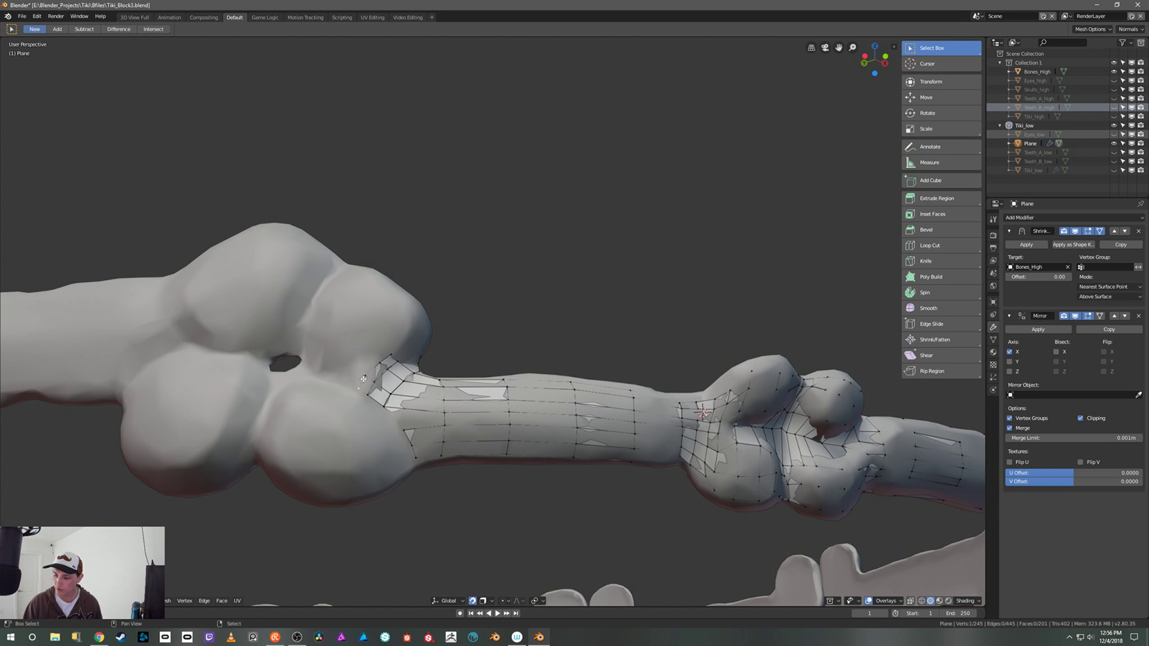
shift+right_click(380, 365)
shift+right_click(391, 356)
key(e)
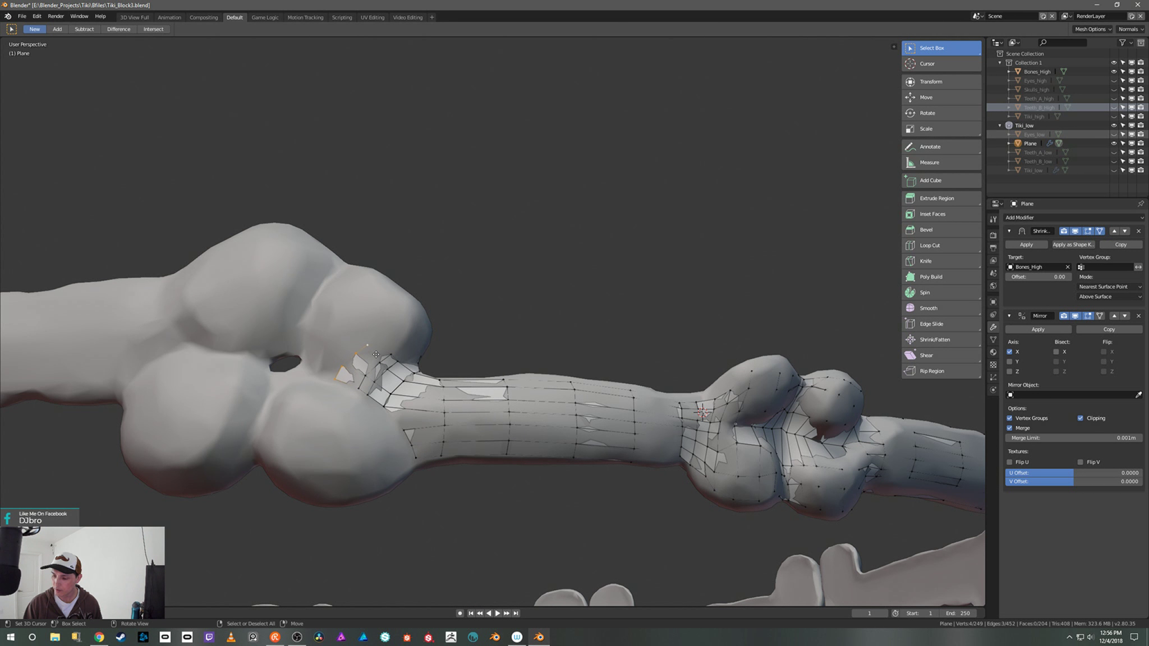
click(377, 356)
key(period)
key(Escape)
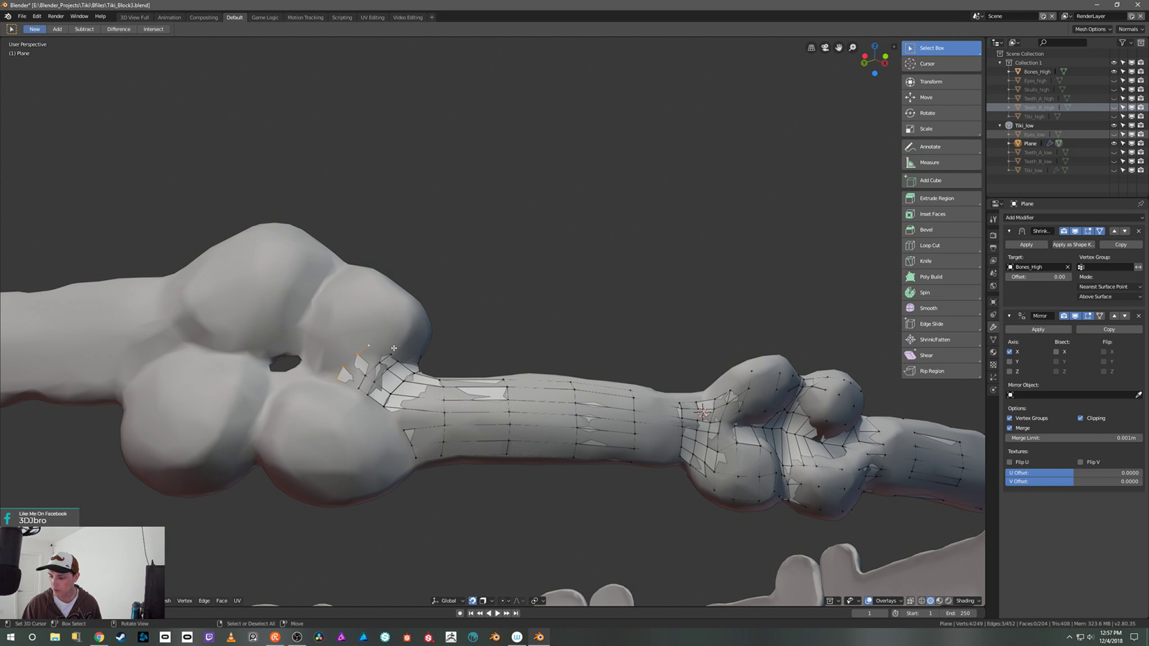
Step: Try moving a leading vertex of the patch and extruding its end edge twice toward the hole between the knobs
middle_drag(394, 348, 384, 344)
right_click(381, 343)
key(g)
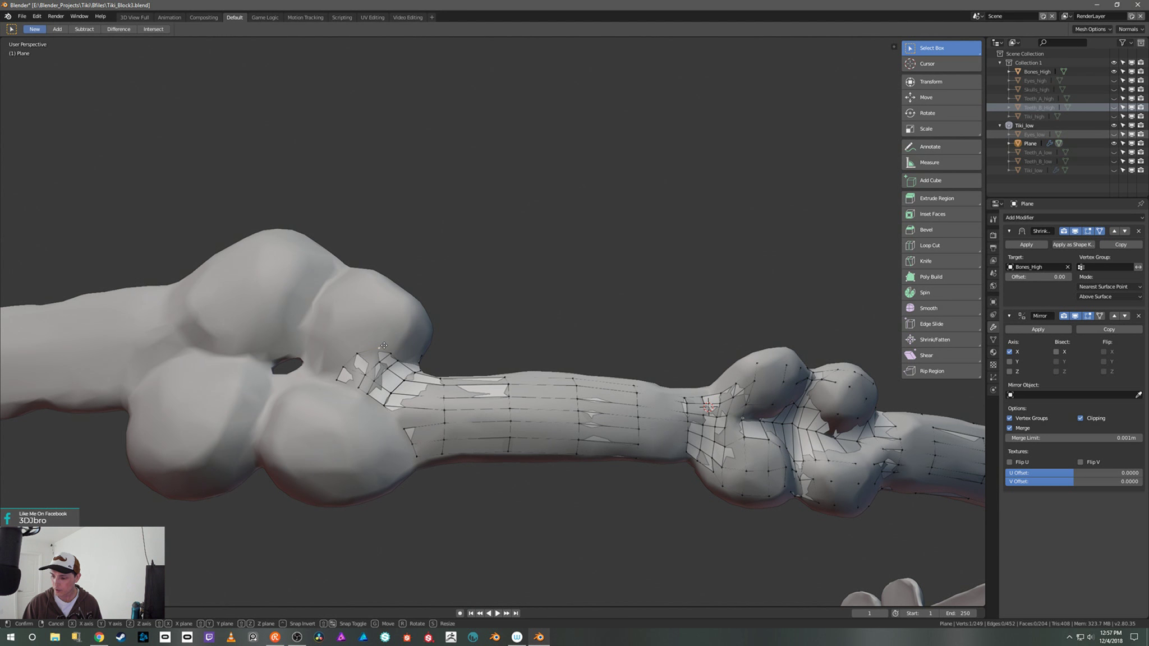
click(346, 366)
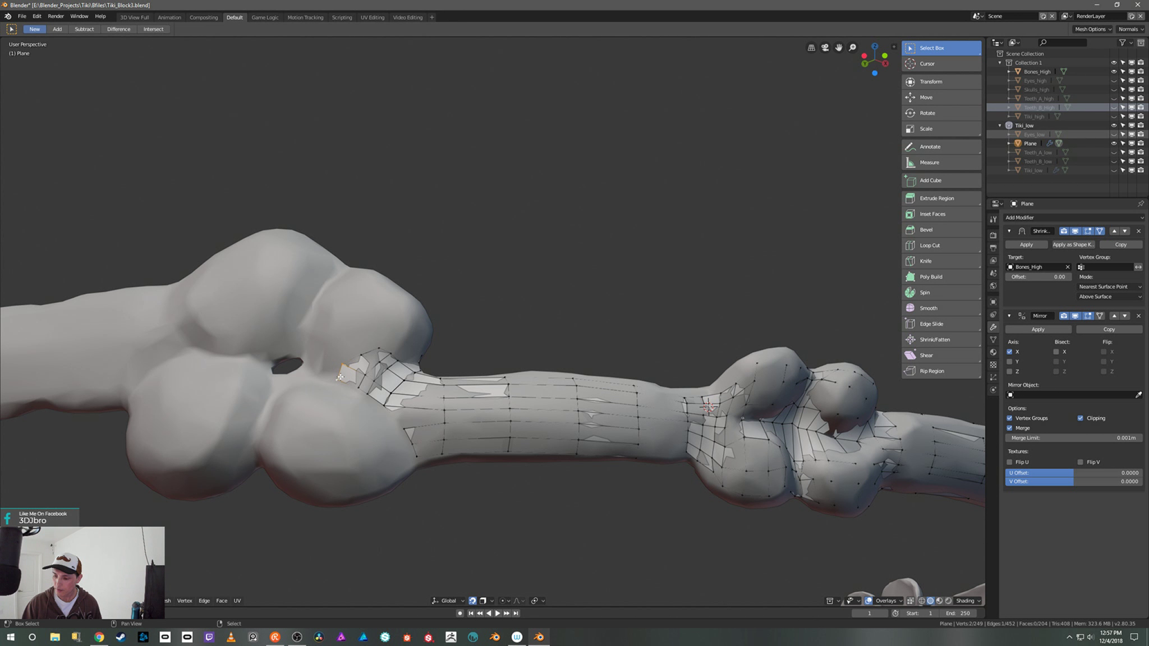
ctrl+right_click(340, 376)
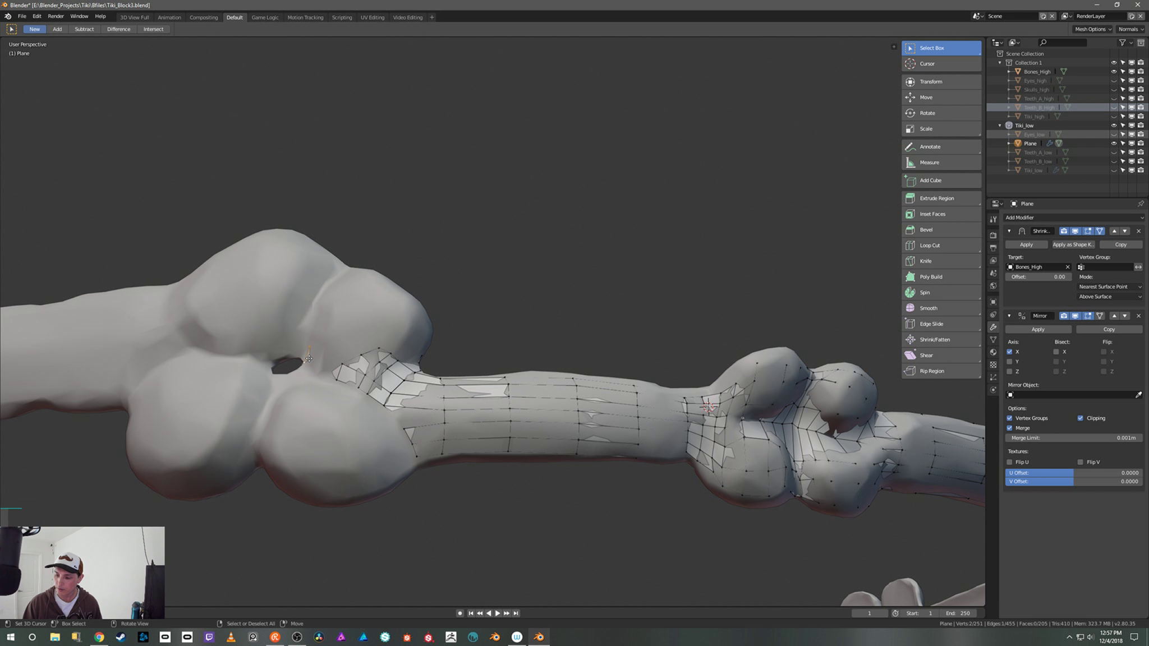
ctrl+right_click(309, 359)
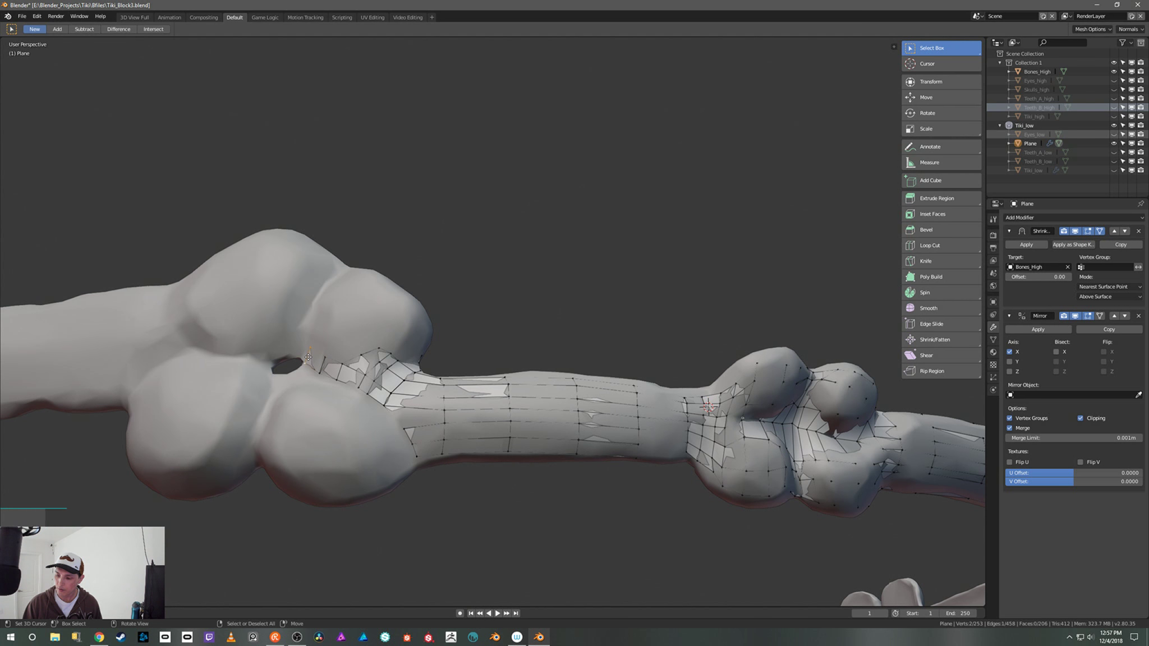
Step: Undo the latest extrusions and vertex moves back to the face filled at the upper knob's base
middle_drag(309, 359, 417, 320)
scroll(421, 393, down, 5)
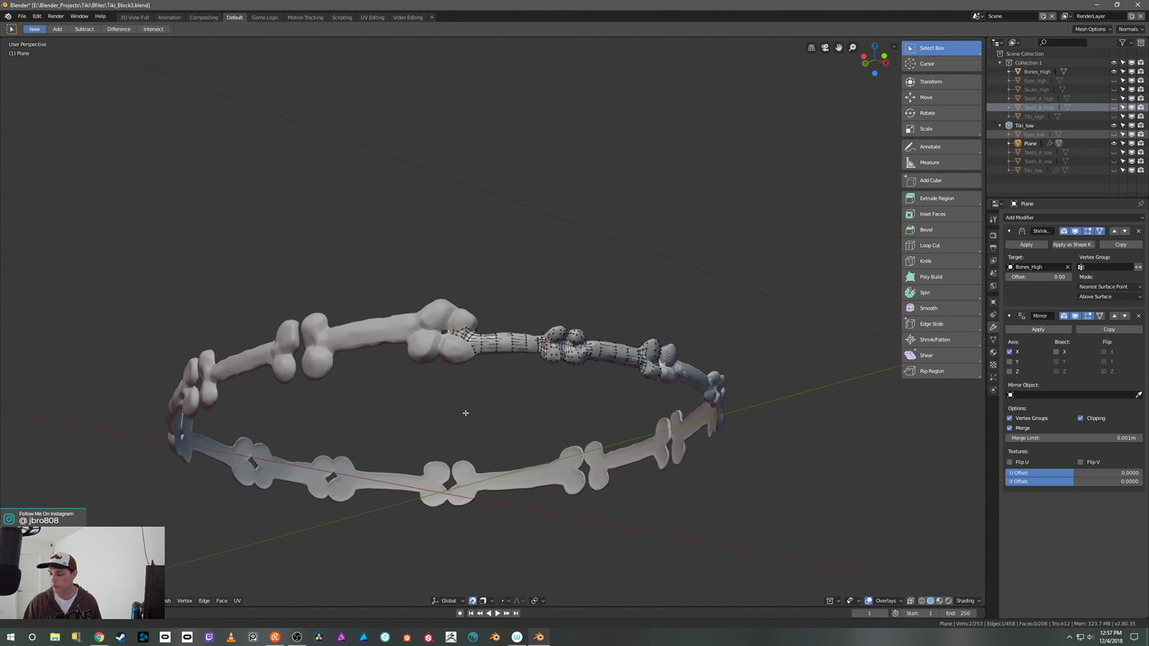
scroll(469, 300, up, 5)
middle_drag(459, 275, 460, 348)
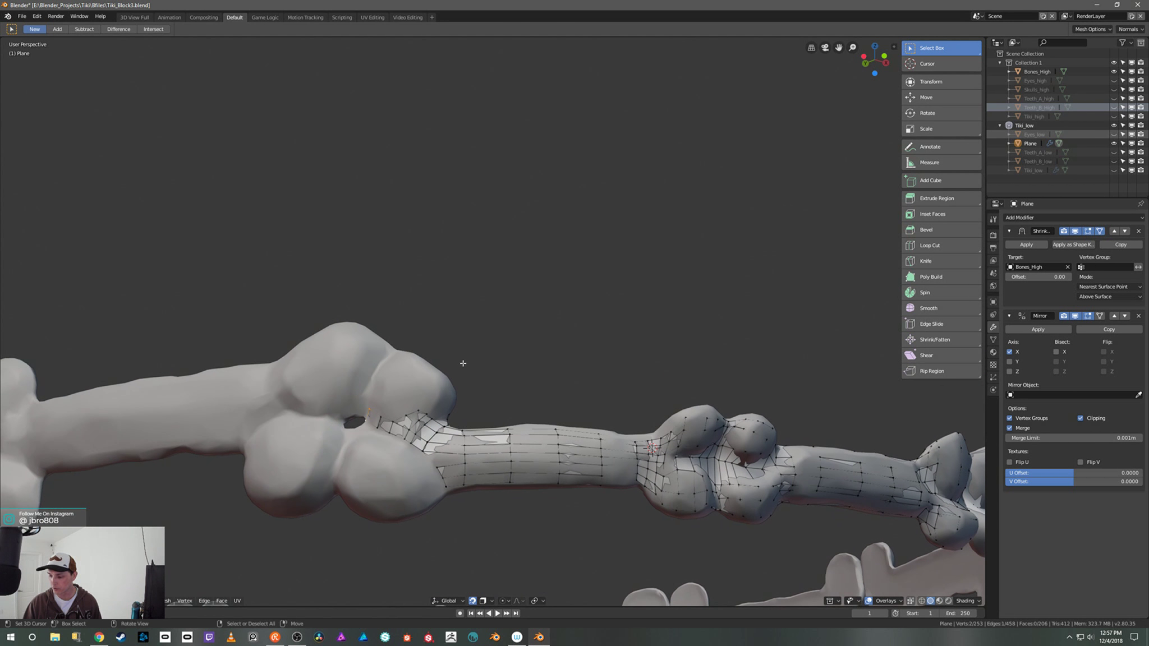
scroll(456, 344, up, 3)
key(ctrl+z)
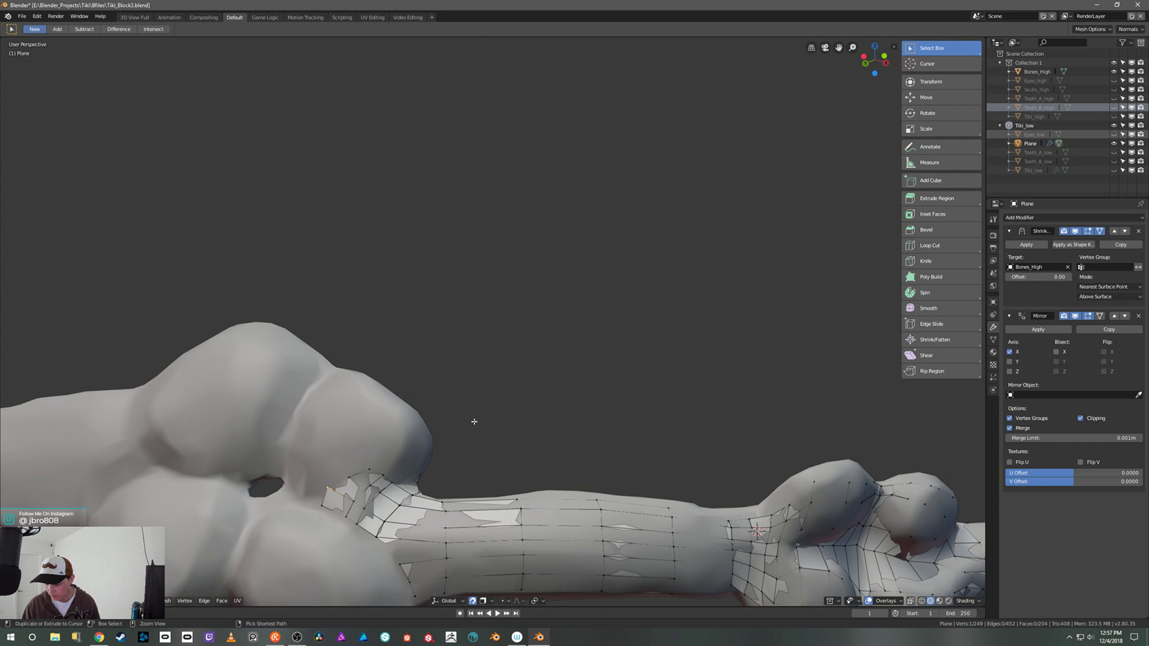
key(ctrl+z)
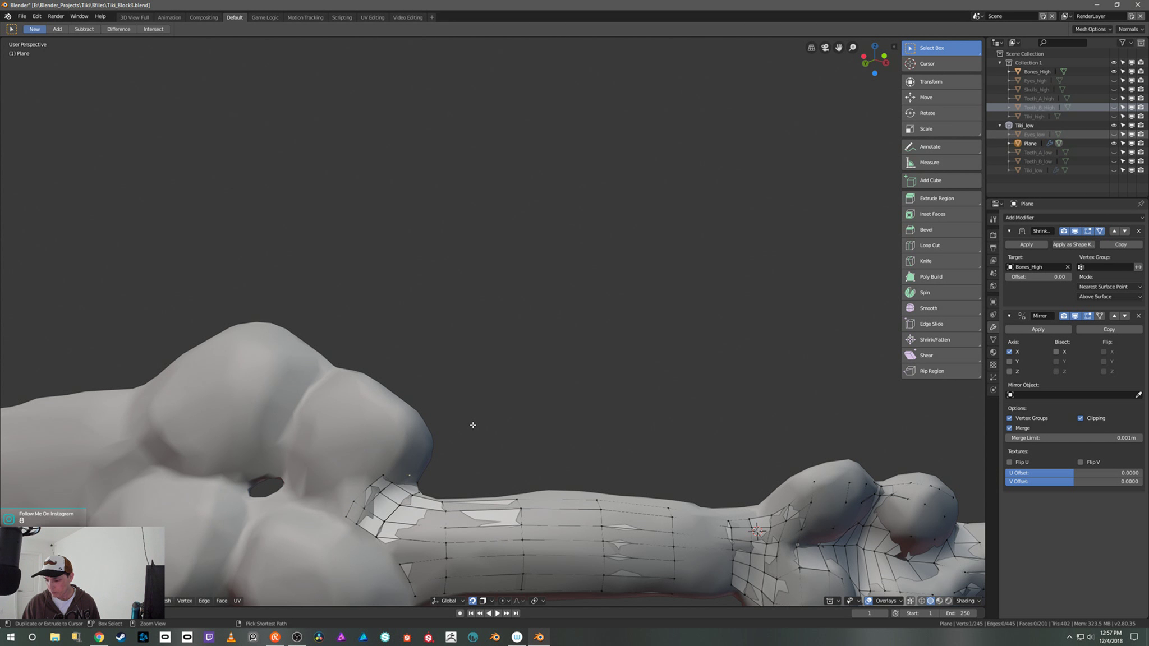
middle_drag(474, 427, 468, 448)
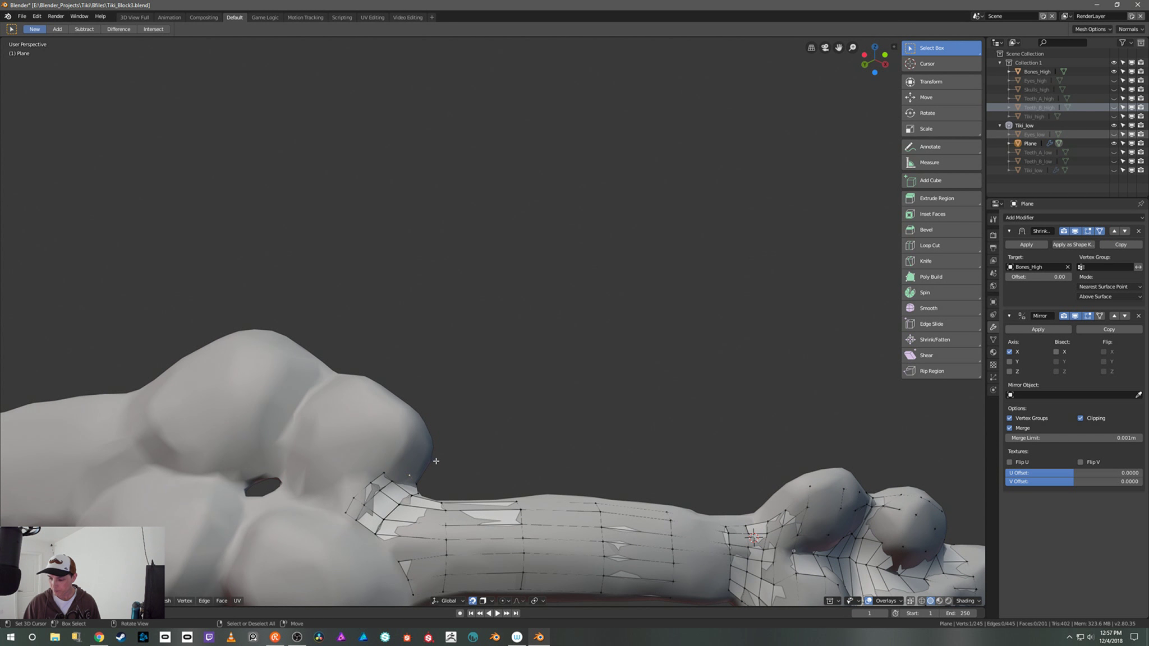
key(ctrl+z)
key(ctrl+z)
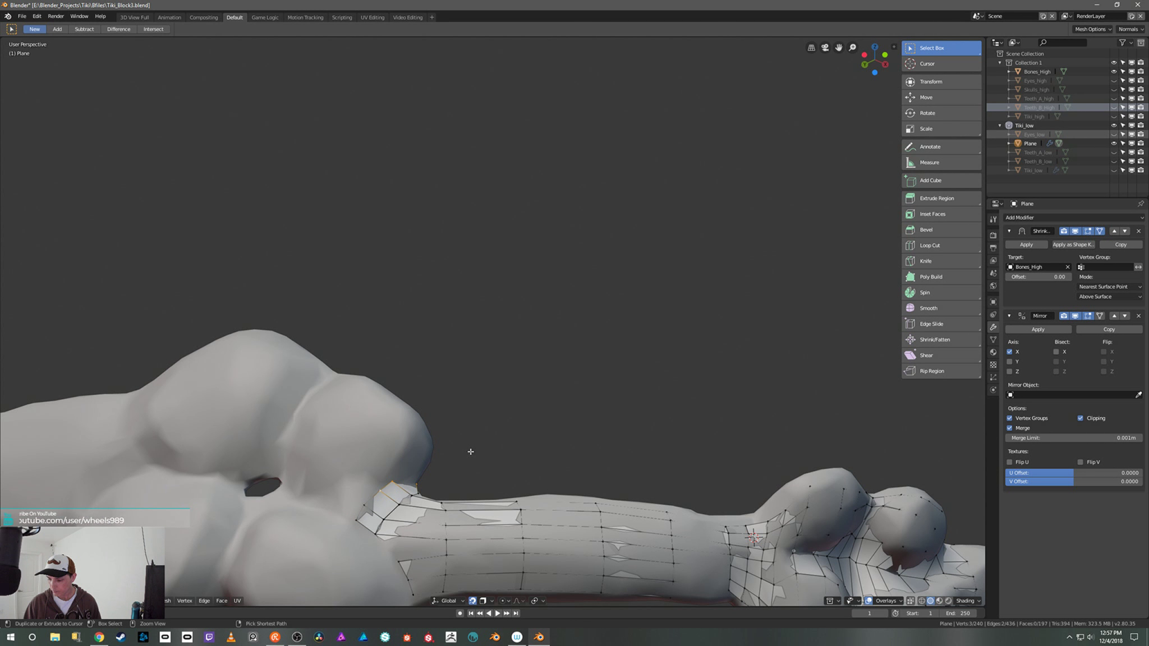
Step: Undo the remaining patch extrusions back to the open end loop of the shaft beside the knob cluster
key(ctrl+z)
key(ctrl+z)
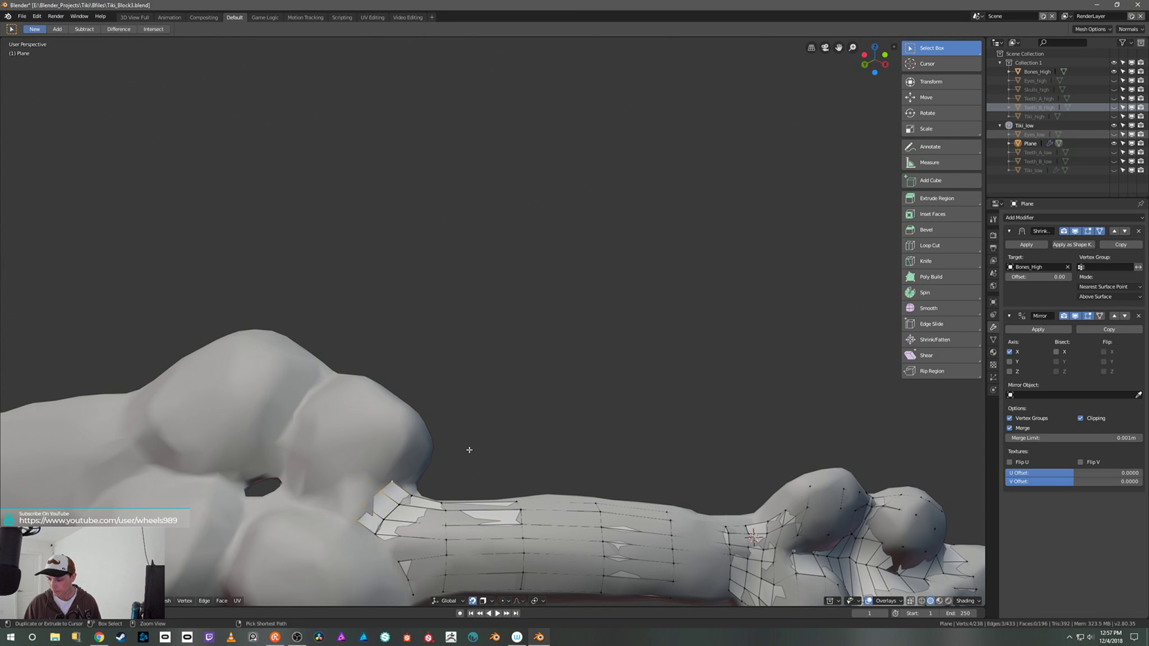
key(ctrl+z)
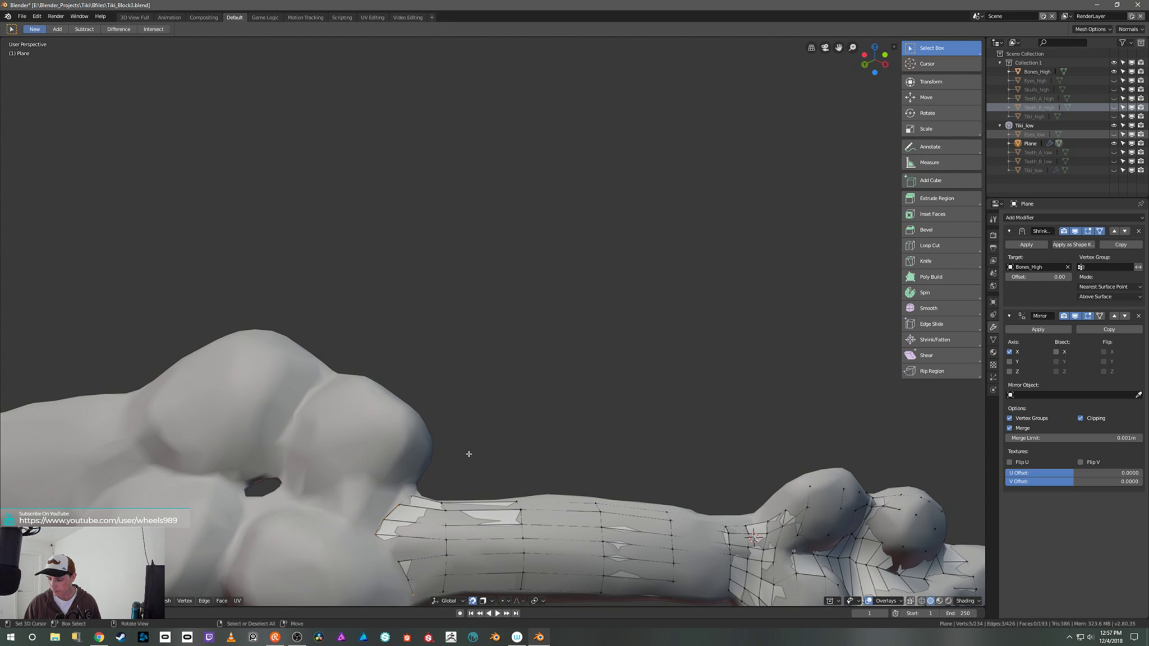
key(ctrl+z)
middle_drag(469, 454, 481, 398)
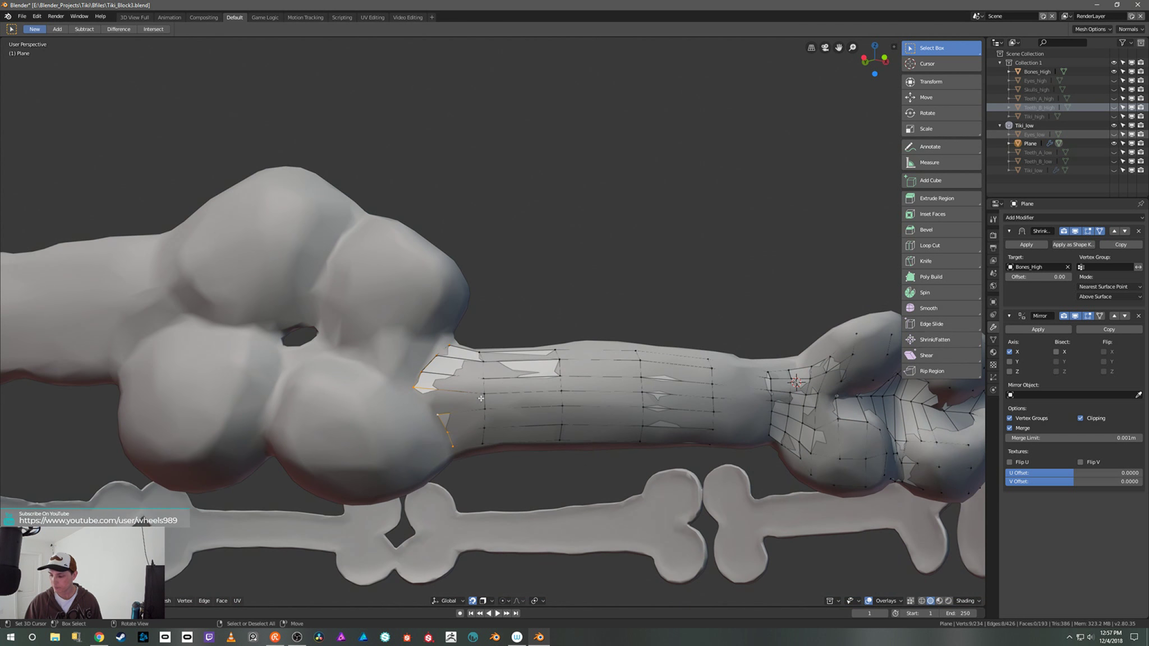
Step: Extrude the shaft's end loop twice onto the knob cluster, scaling it outward so it flares around the knobs
key(e)
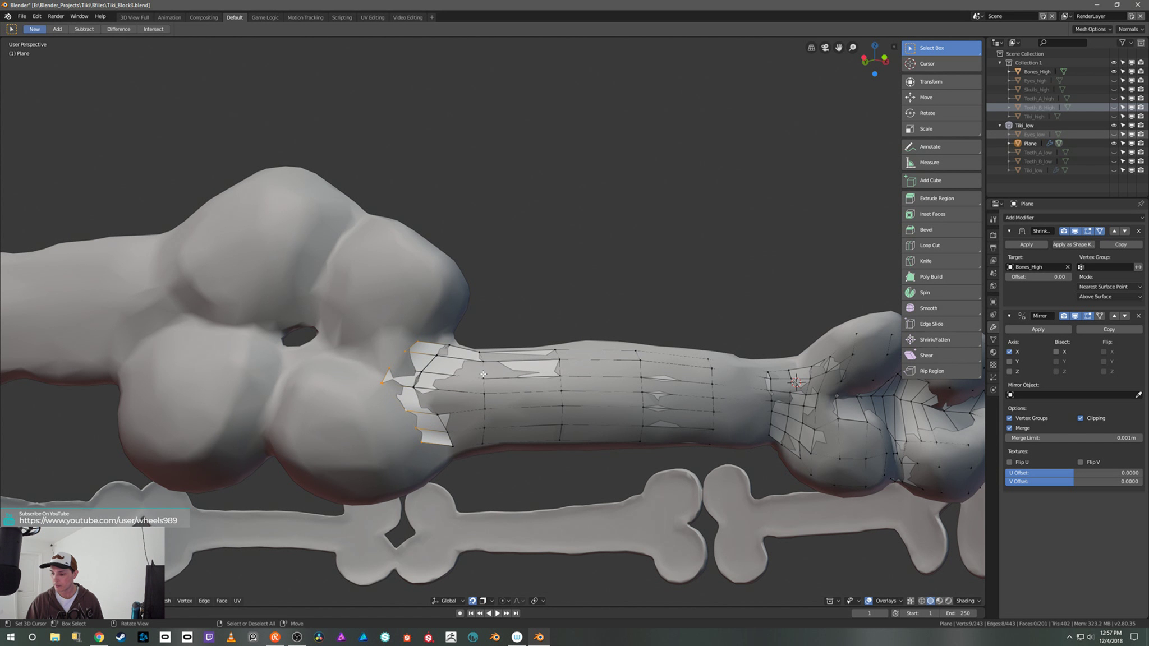
key(s)
click(535, 376)
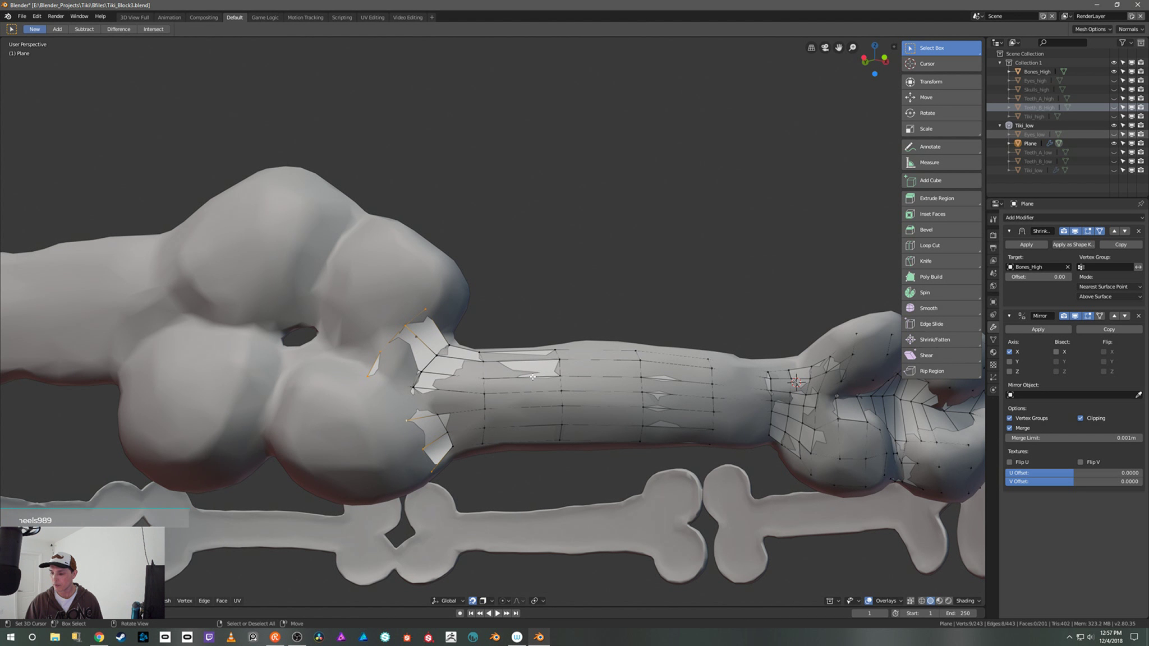
mouse_move(534, 377)
middle_down()
mouse_move(469, 372)
mouse_move(362, 406)
middle_up()
key(e)
click(505, 373)
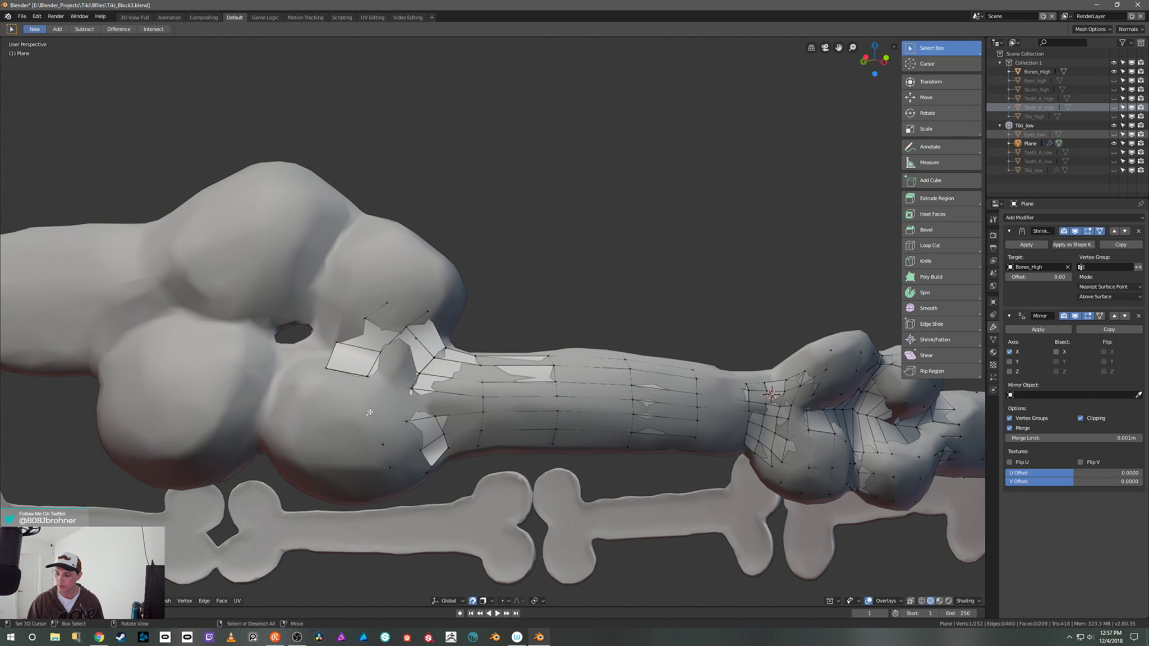
Step: Reposition the vertices of the new leading loop across the face of the lower knob
key(s)
key(Escape)
key(s)
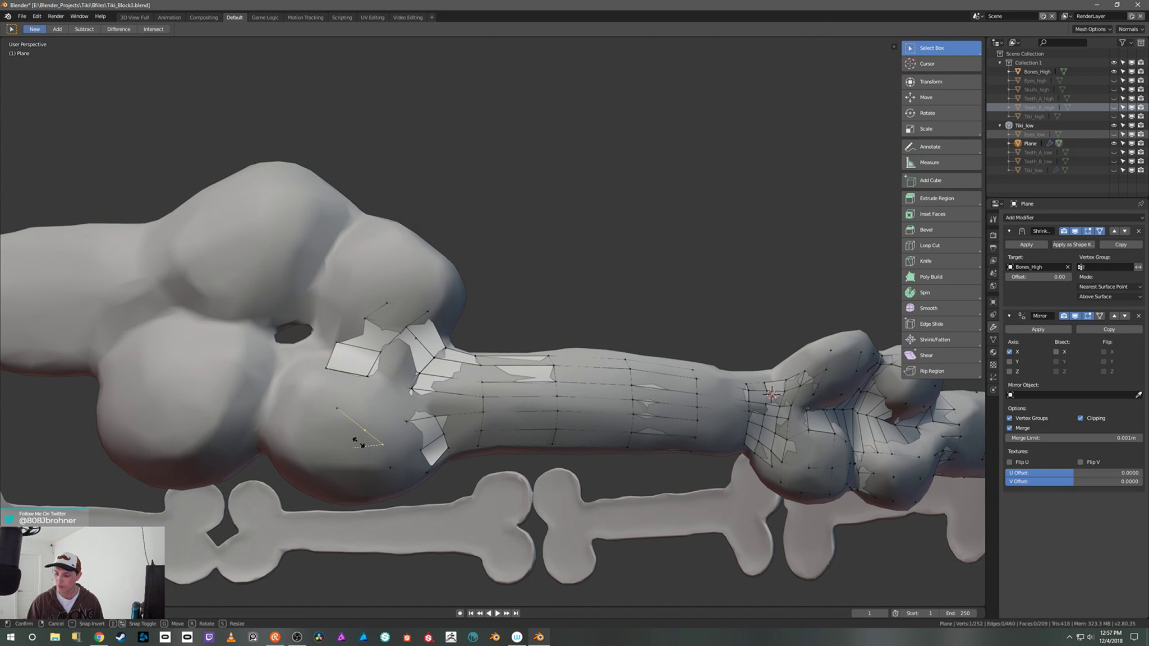
key(g)
click(350, 436)
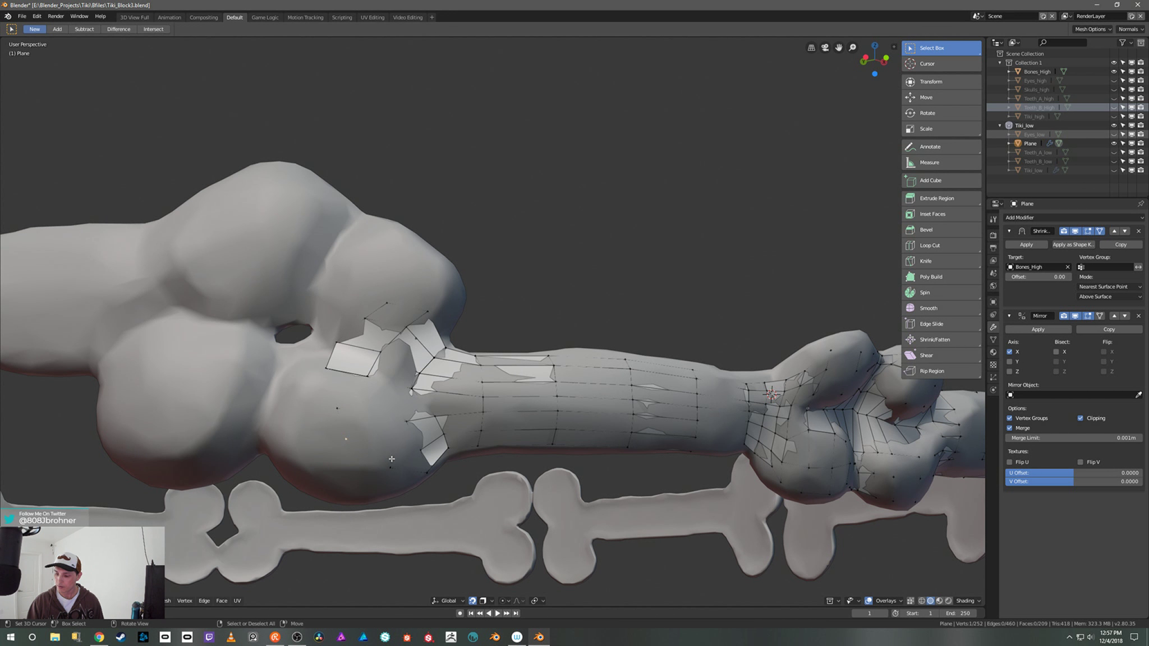
key(g)
click(351, 437)
middle_drag(351, 438, 400, 439)
shift+scroll(400, 440, down, 4)
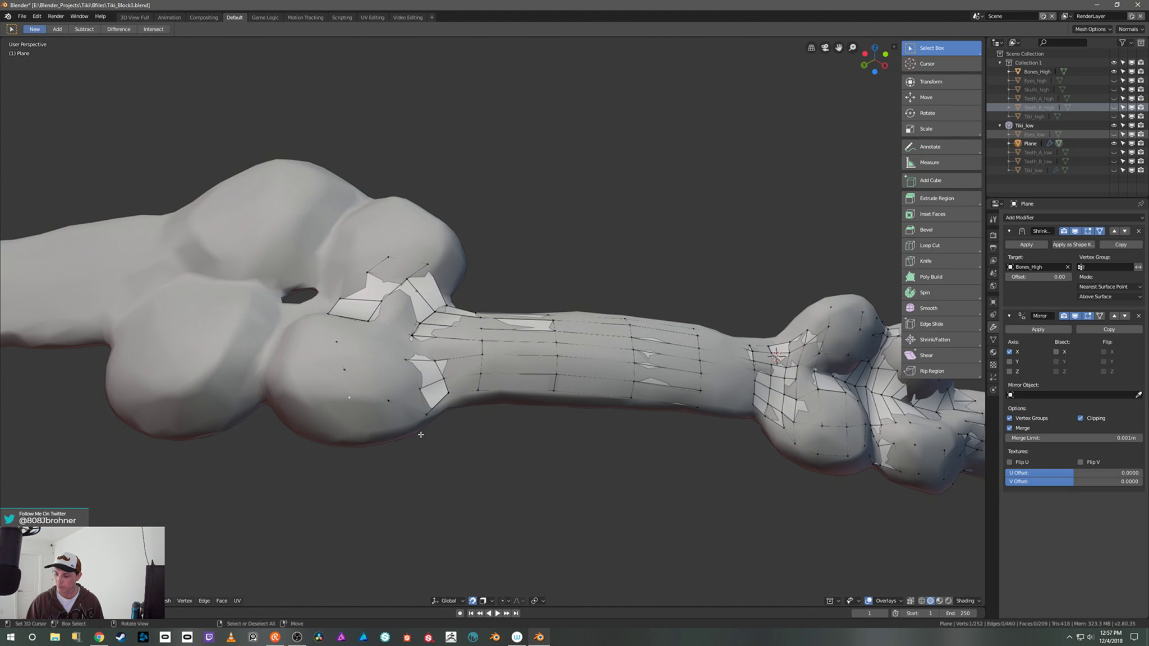
key(g)
click(363, 422)
Step: Move vertices between the upper and lower knobs onto their neighbours, hiding Bones_High to expose the low-poly mesh
middle_drag(454, 418, 390, 434)
scroll(407, 397, up, 2)
key(g)
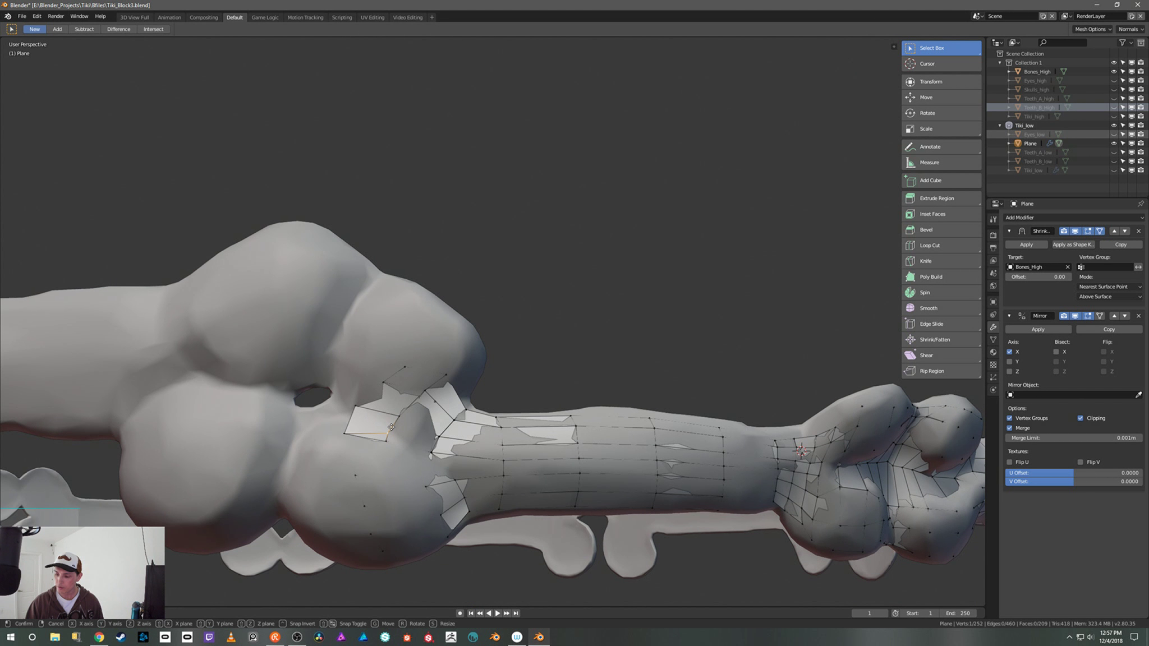
click(392, 422)
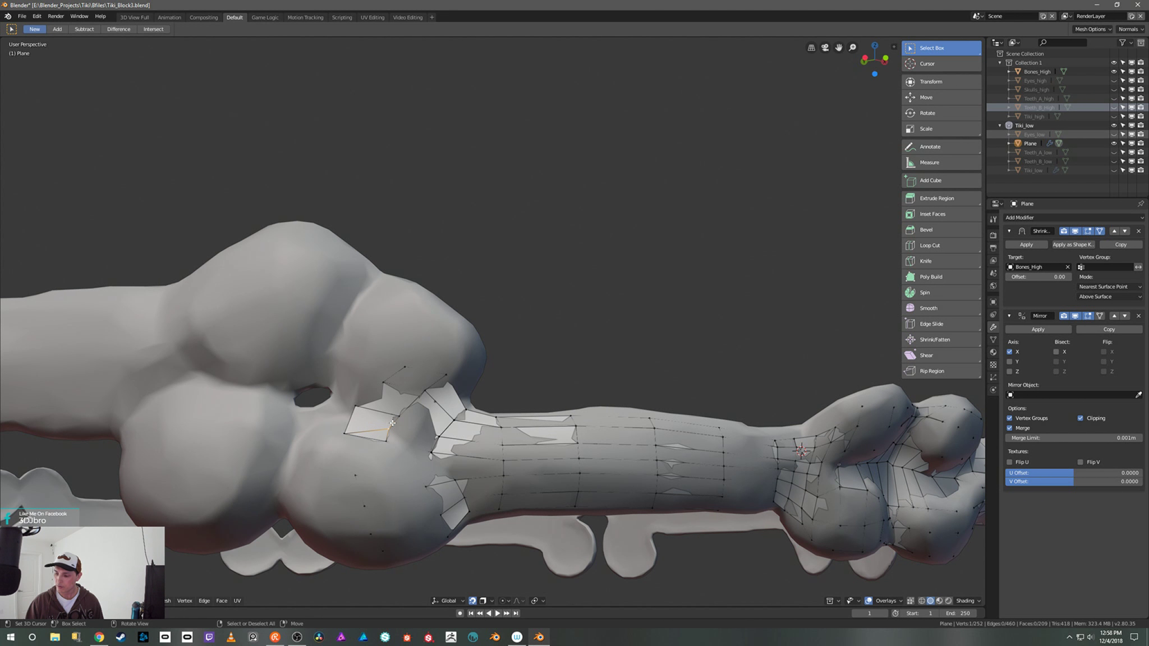
click(1114, 71)
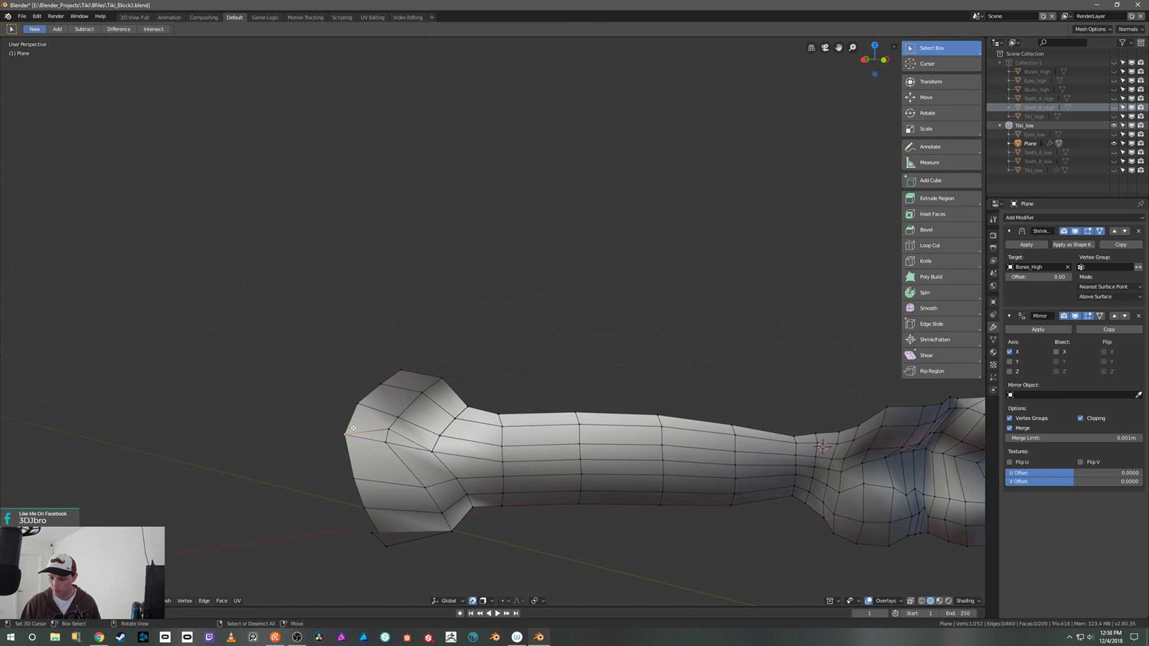
key(g)
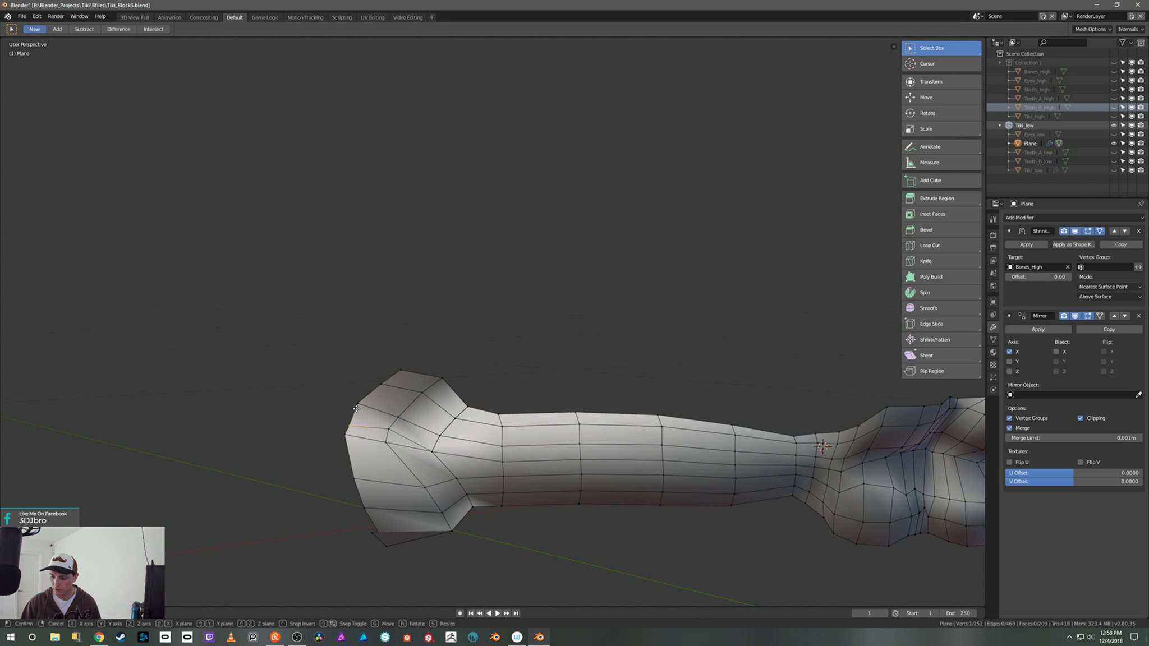
click(357, 407)
middle_drag(419, 435, 437, 444)
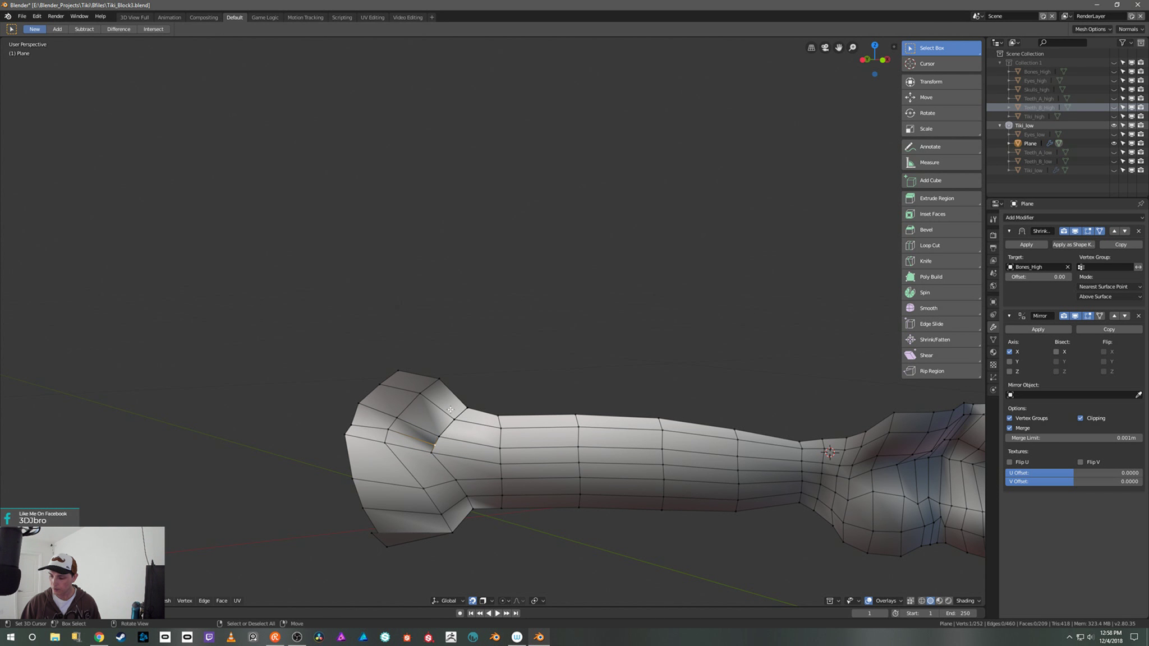
middle_drag(426, 437, 462, 375)
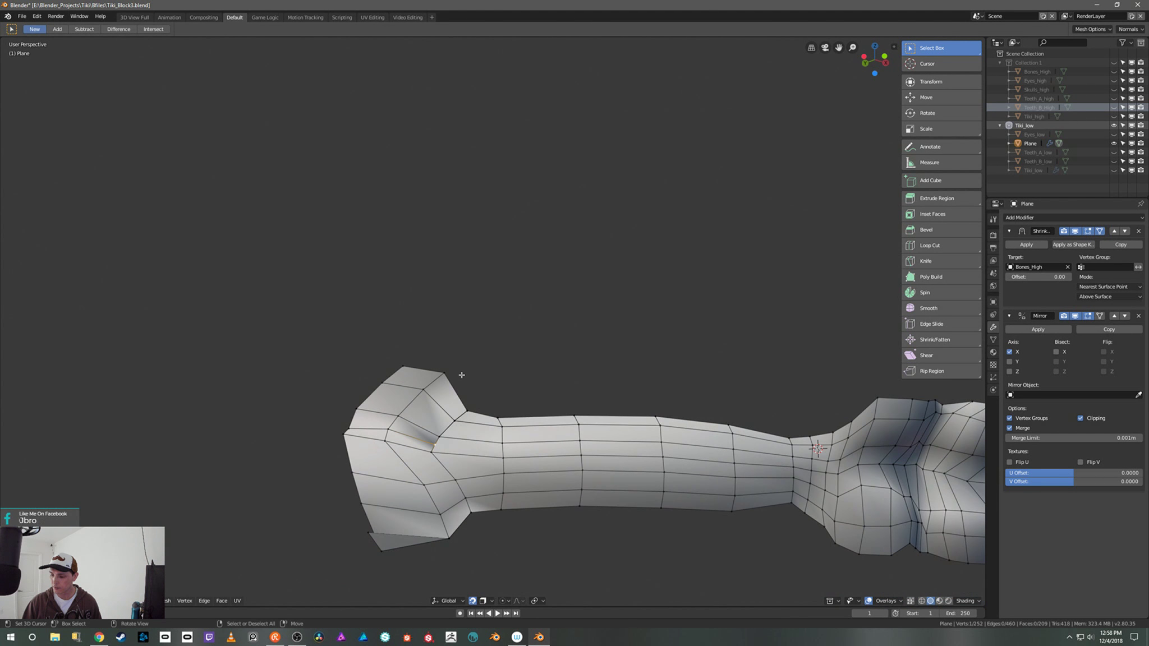
Step: Try to move the vertex where the base of the upper knob meets the shaft
click(468, 408)
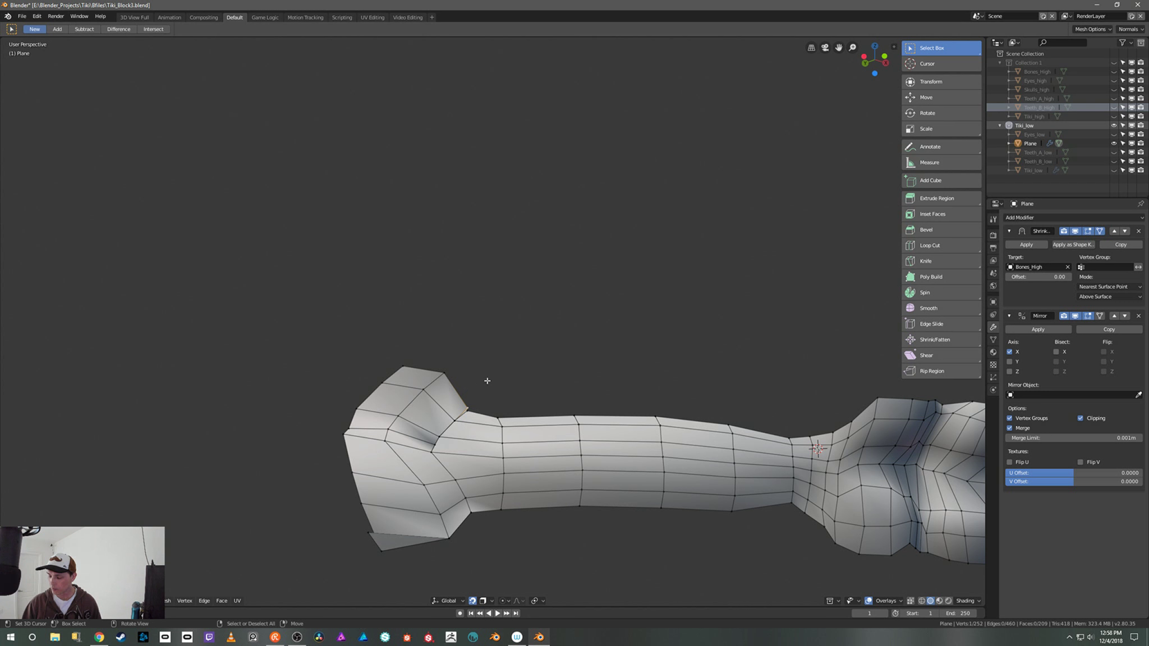
middle_drag(487, 380, 474, 405)
key(g)
click(477, 405)
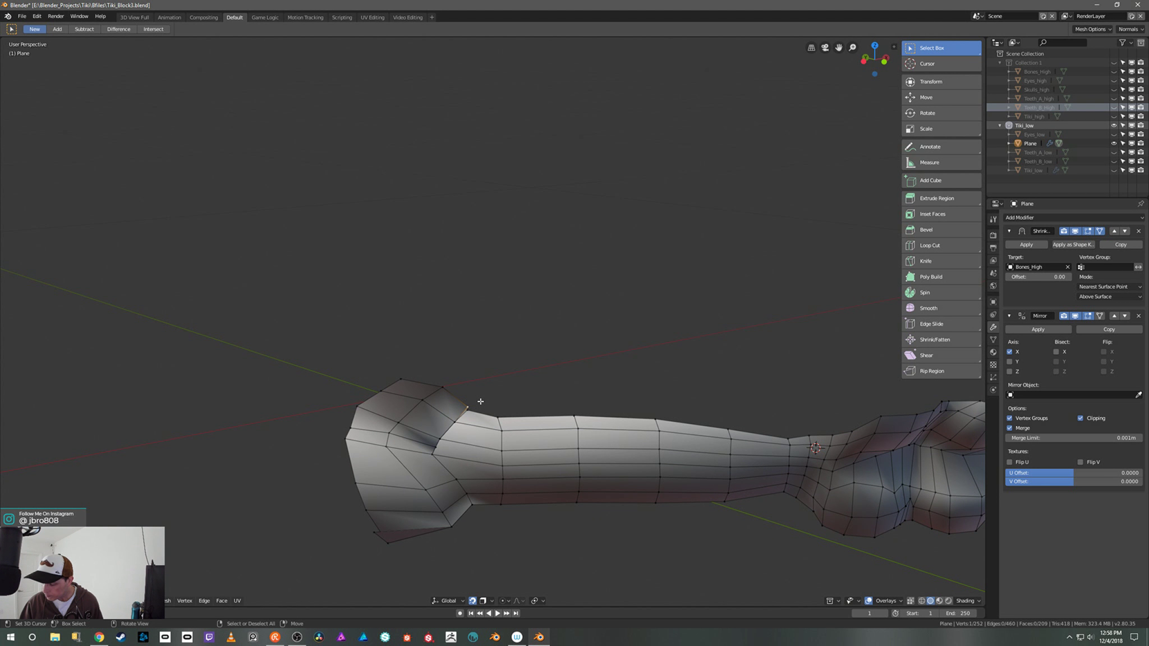
key(ctrl+z)
key(ctrl+z)
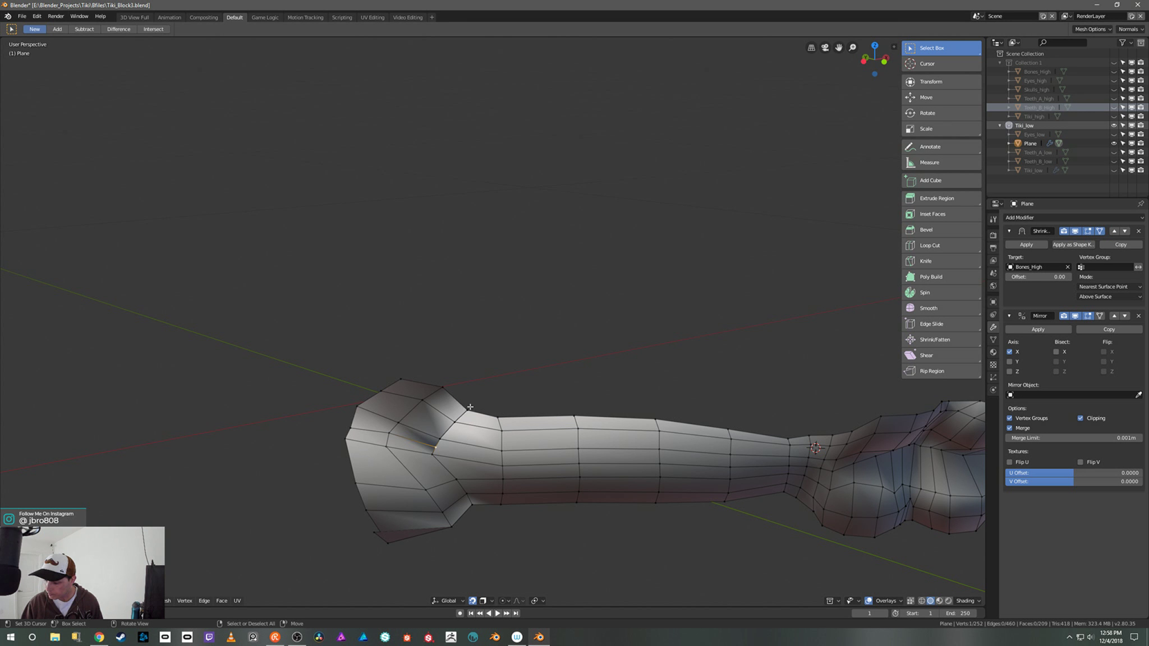
click(470, 407)
key(g)
right_click(478, 396)
Step: Remove double vertices across the whole low-poly mesh
key(a)
click(185, 601)
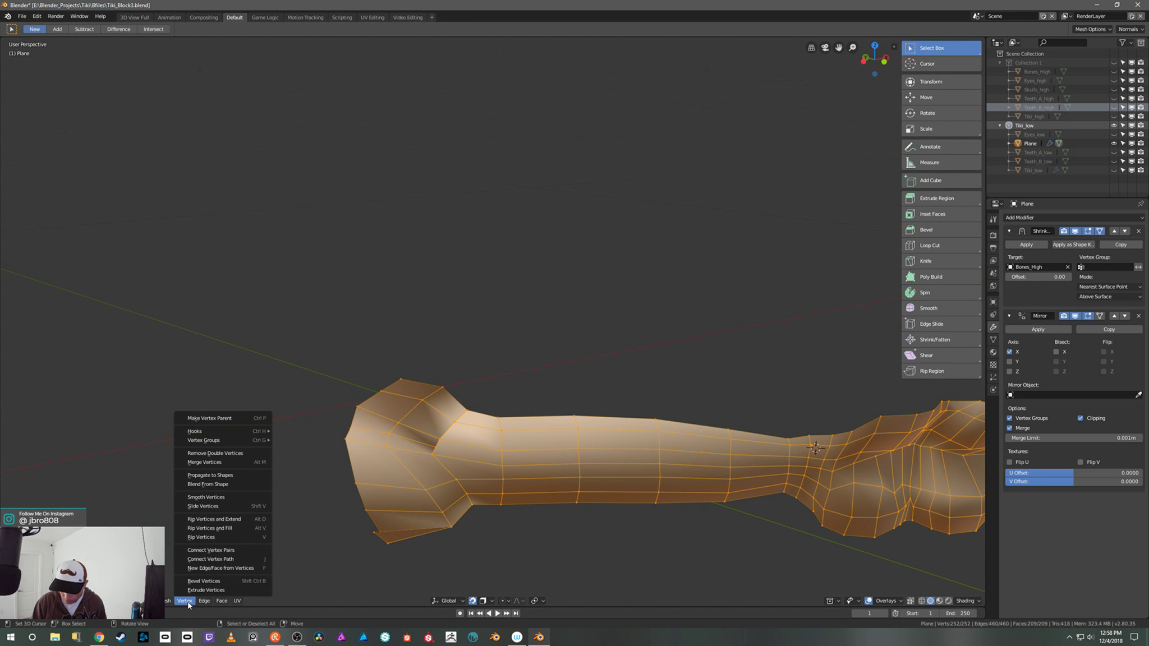
click(238, 454)
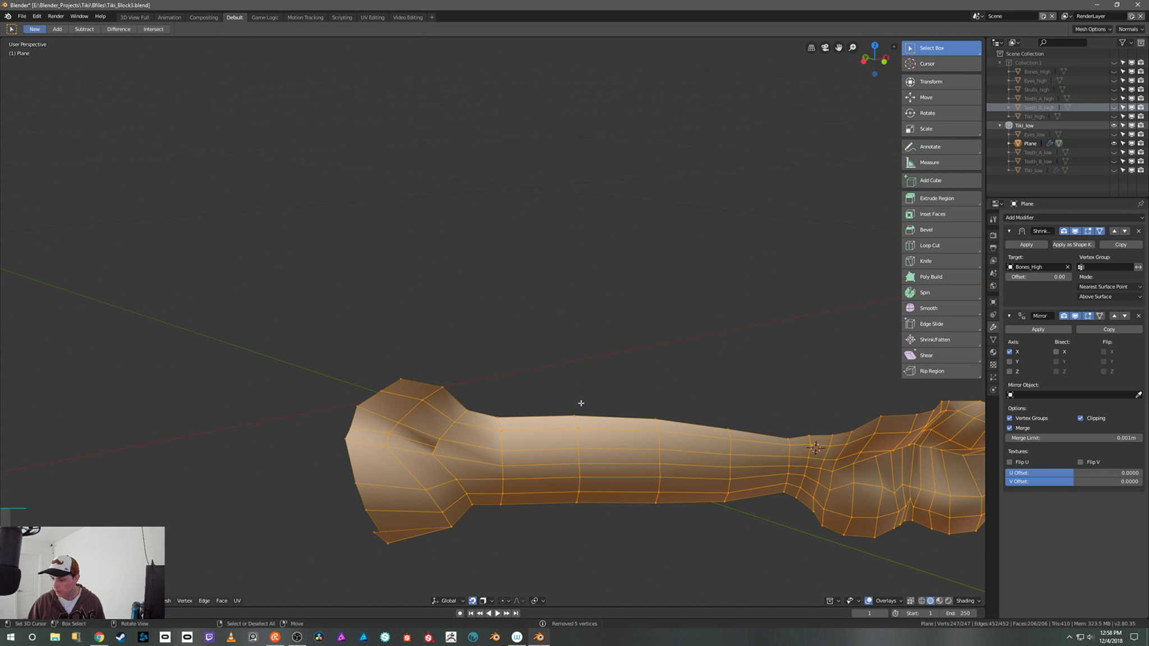
key(Tab)
middle_drag(549, 362, 543, 337)
key(Tab)
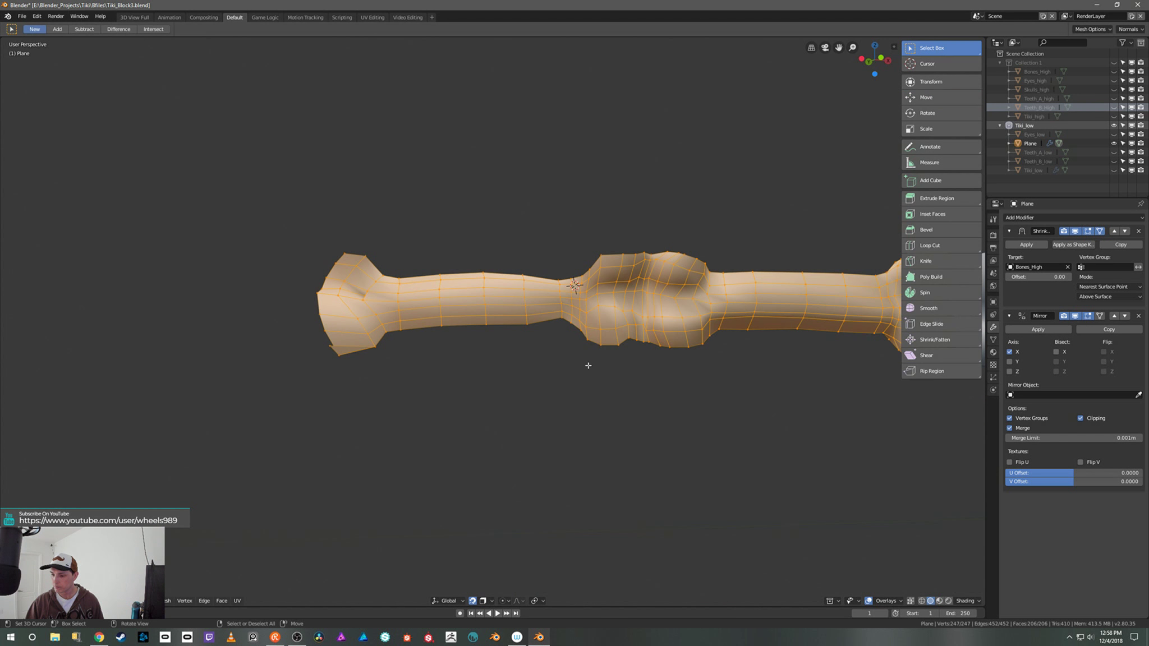
Step: Dissolve the extra edge run through the creased strip between the upper and lower knobs
scroll(501, 366, up, 6)
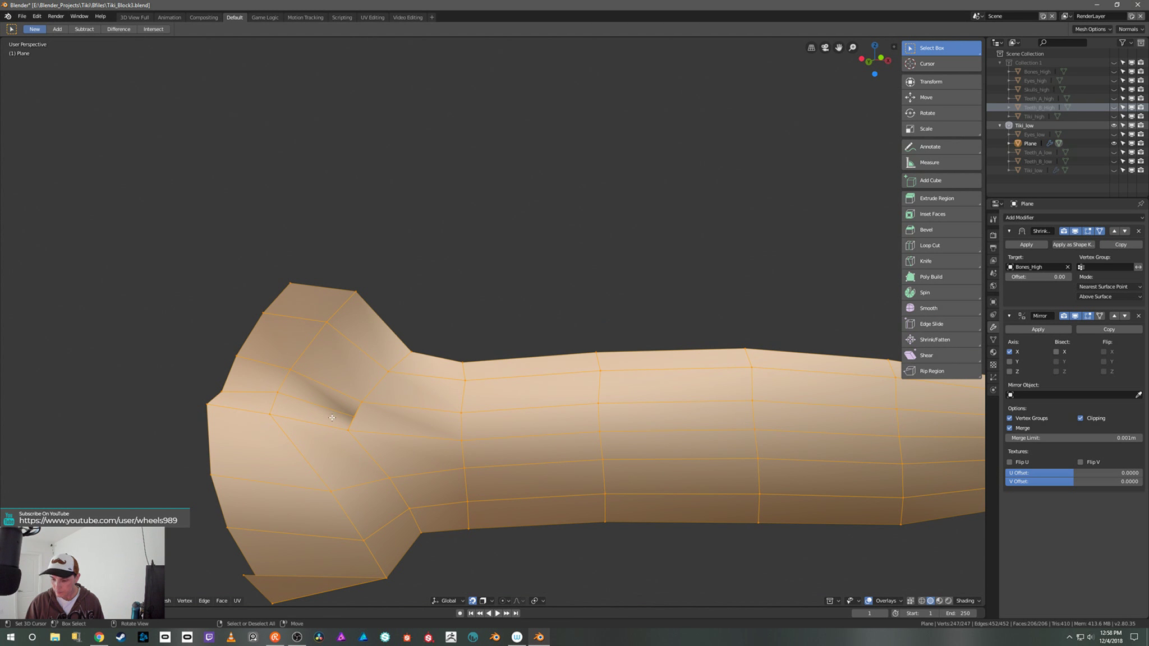
alt+shift+click(338, 410)
key(x)
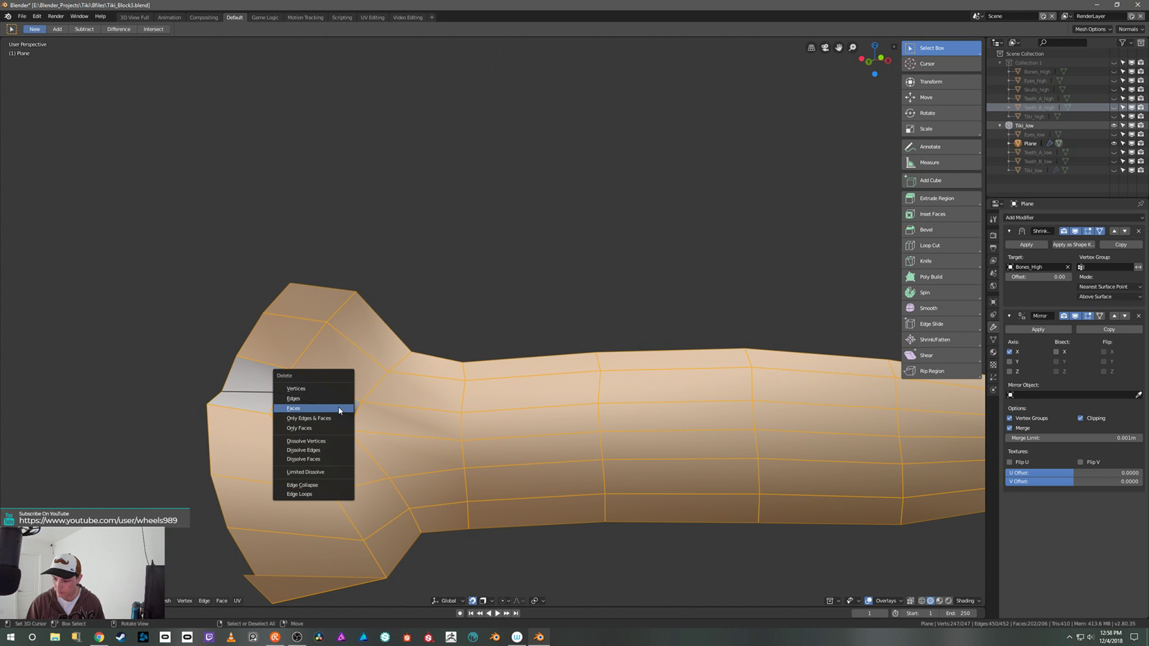
key(Escape)
alt+click(339, 406)
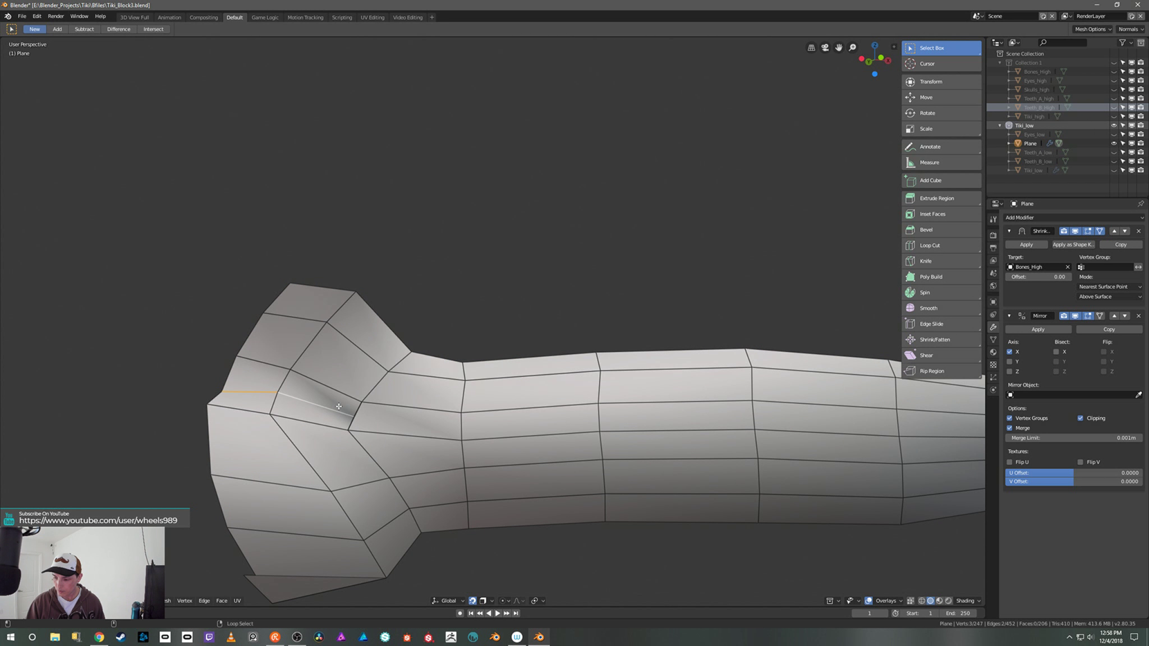
key(x)
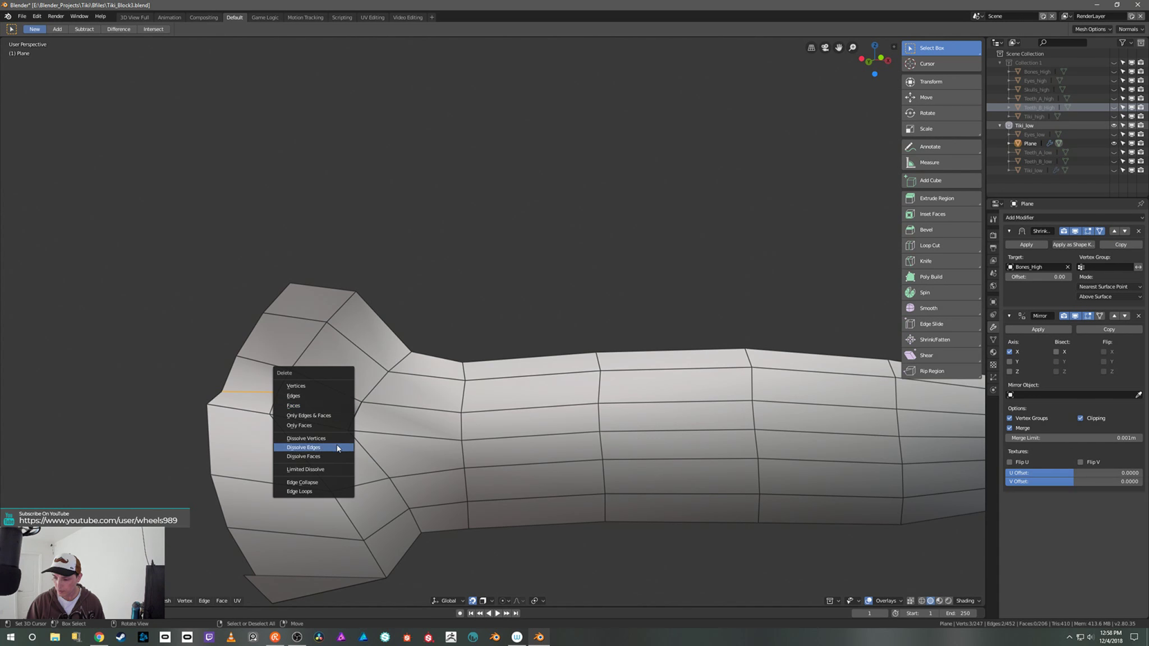
click(337, 448)
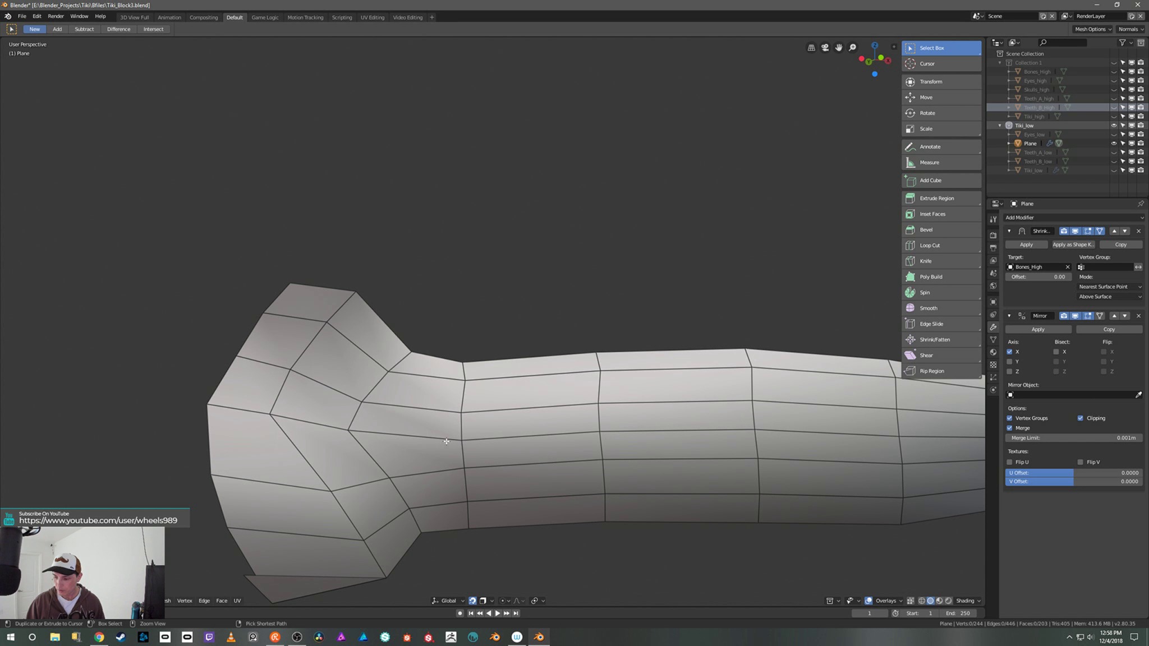
Step: Delete the stray overlapping face at the lower corner of the mesh's flared end
middle_drag(381, 452, 608, 371)
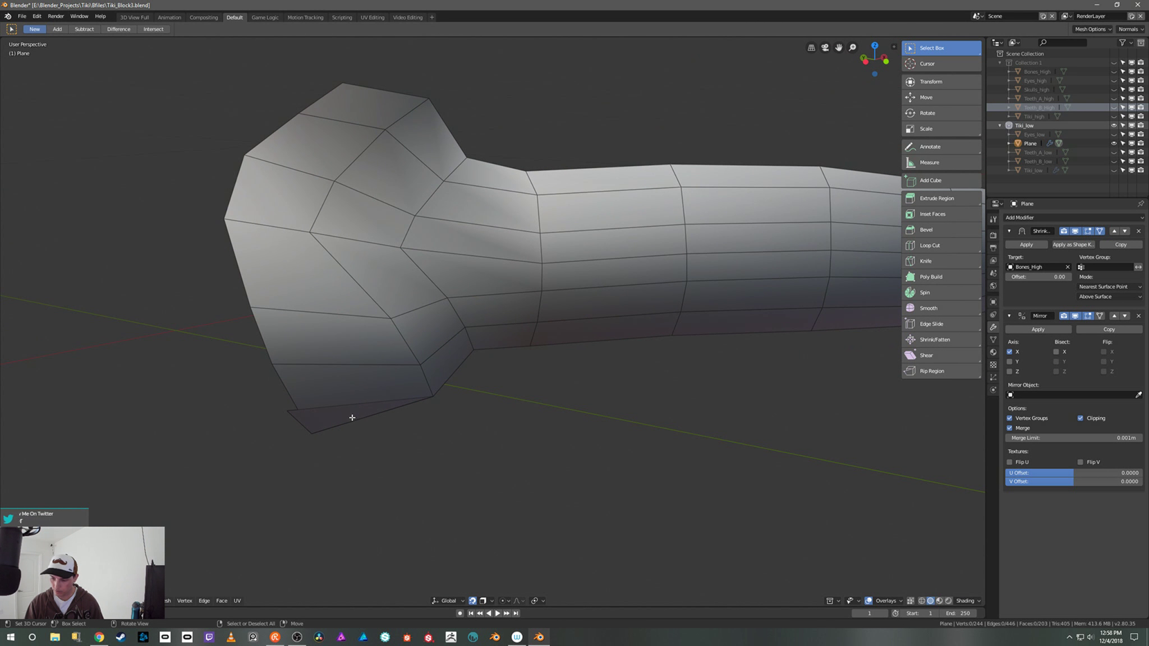
click(352, 415)
key(x)
click(306, 375)
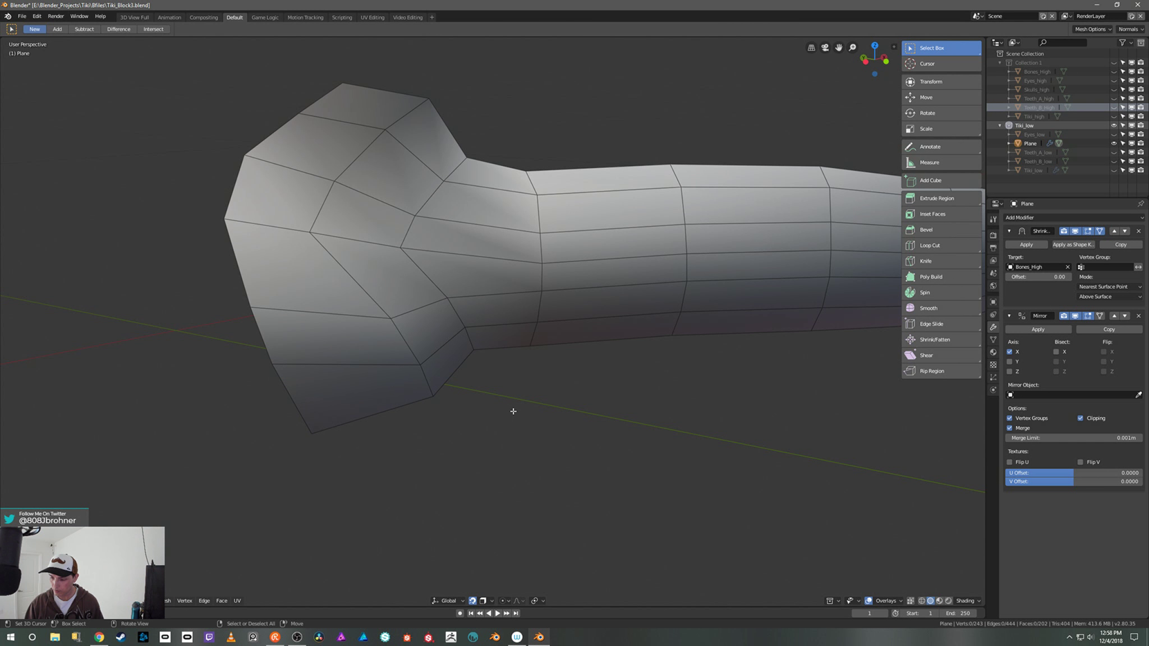
middle_drag(513, 413, 507, 455)
shift+middle_drag(599, 396, 570, 463)
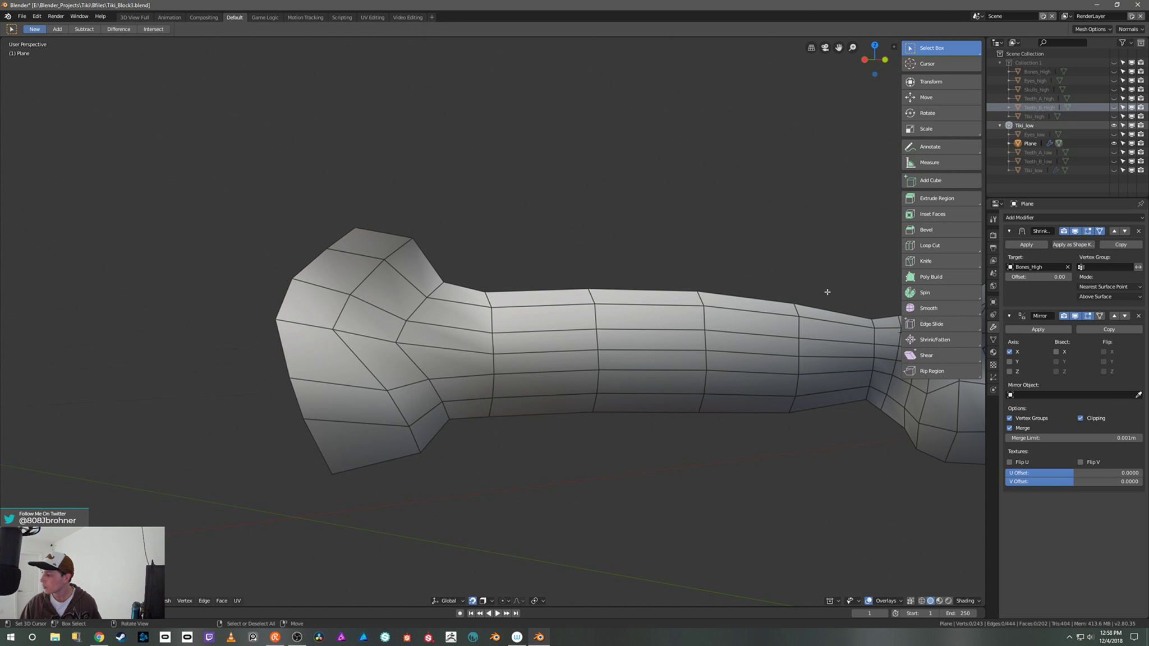
Step: Show Bones_High again and extrude the leading edges at the upper knob's base three times over the knob
click(1114, 71)
ctrl+middle_drag(581, 401, 586, 481)
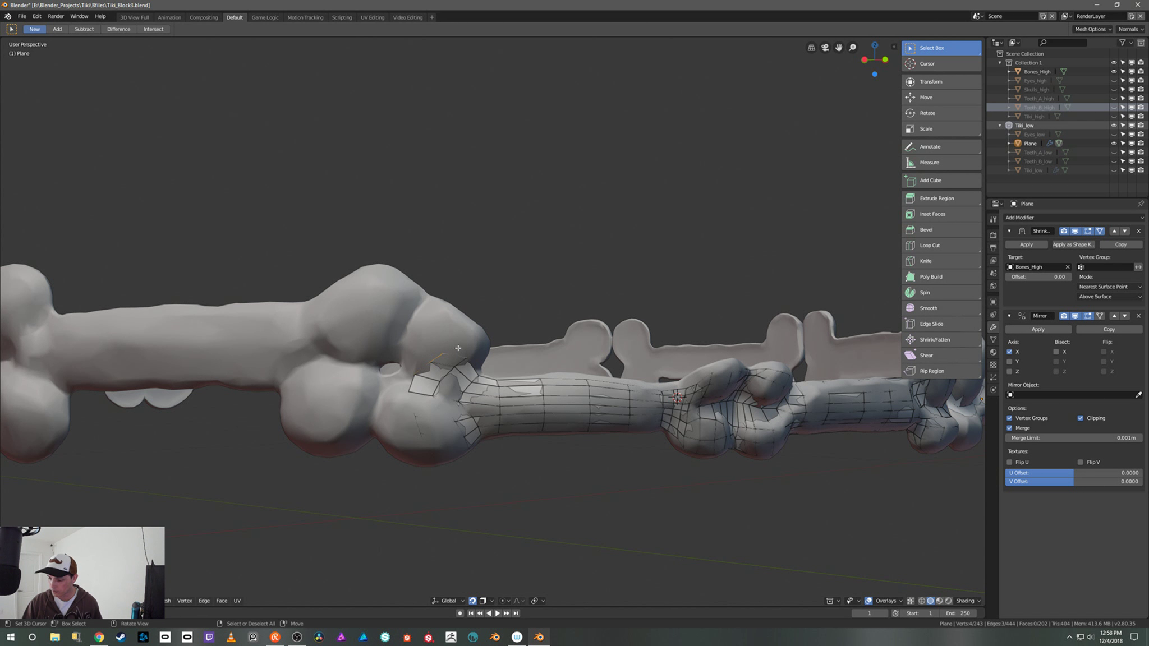
mouse_move(458, 348)
middle_down()
mouse_move(456, 337)
mouse_move(474, 345)
middle_up()
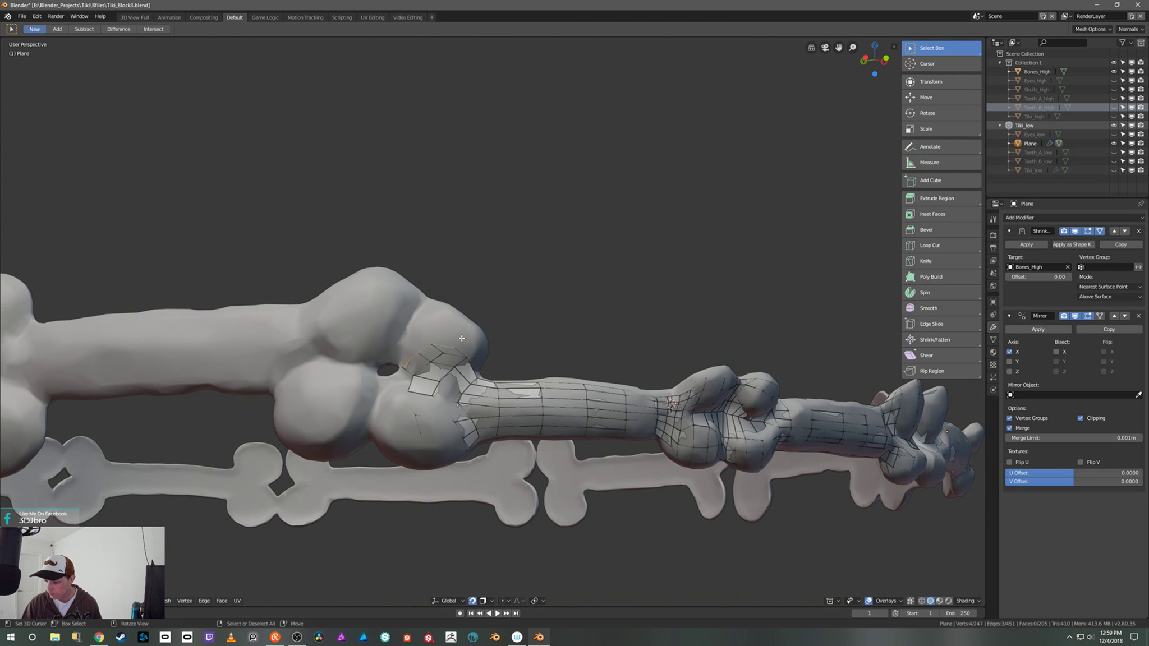
key(e)
click(455, 321)
key(e)
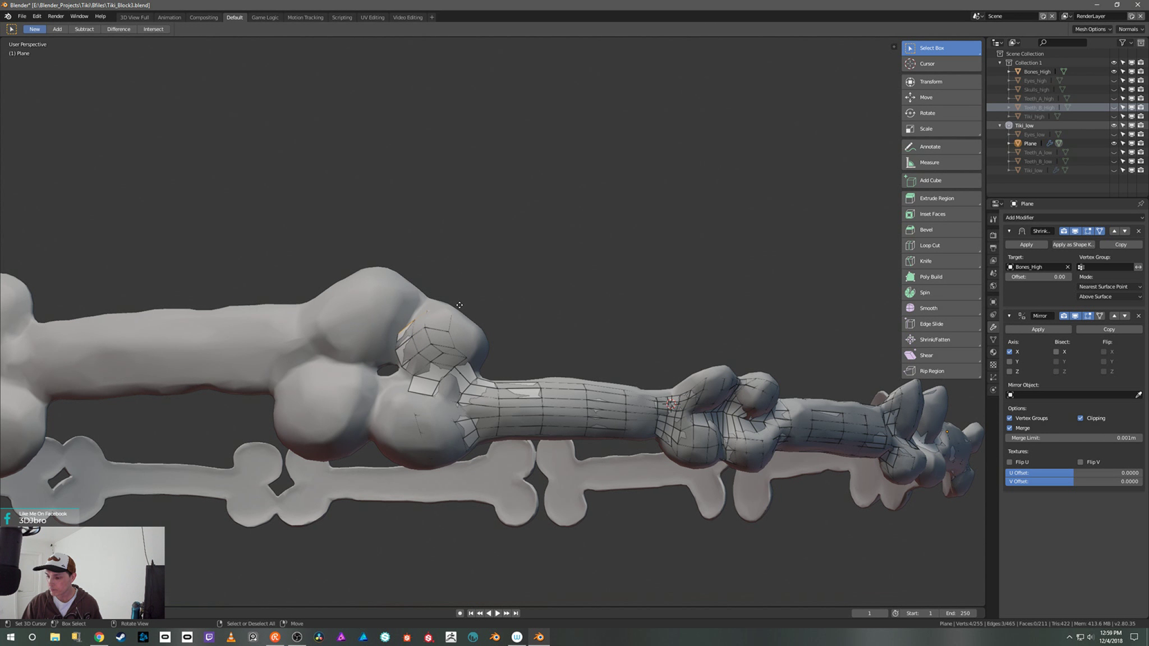
click(459, 305)
Step: Reposition individual vertices of the newly extruded rows across the upper knob
middle_drag(460, 306, 448, 318)
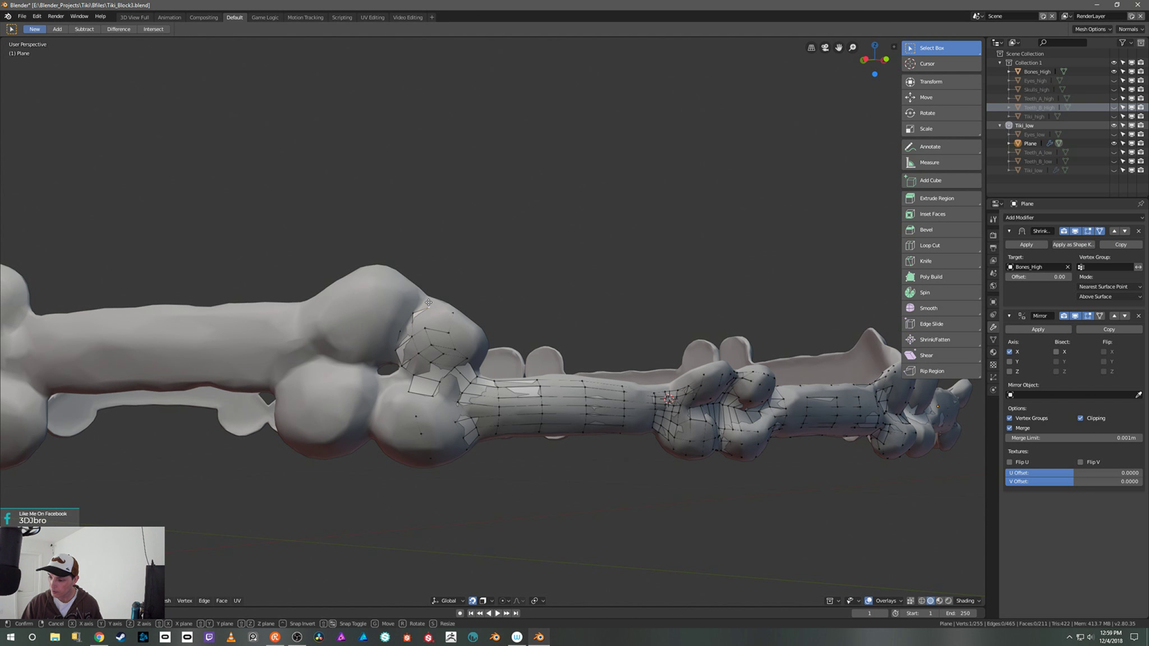
key(e)
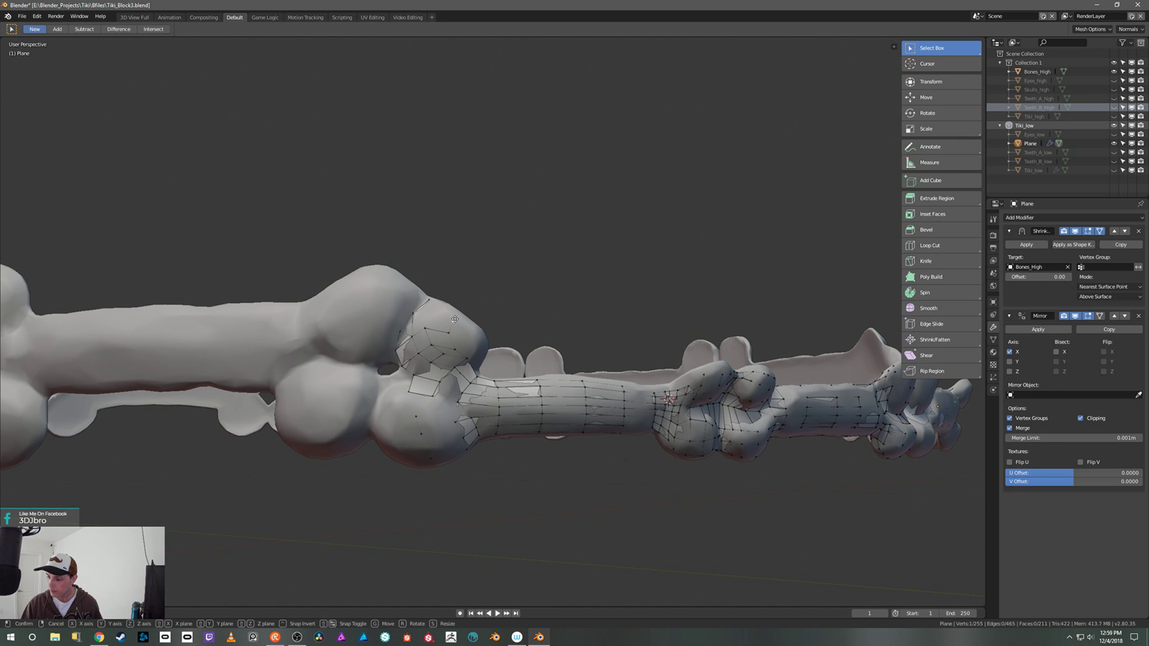
click(456, 310)
middle_drag(456, 311, 460, 342)
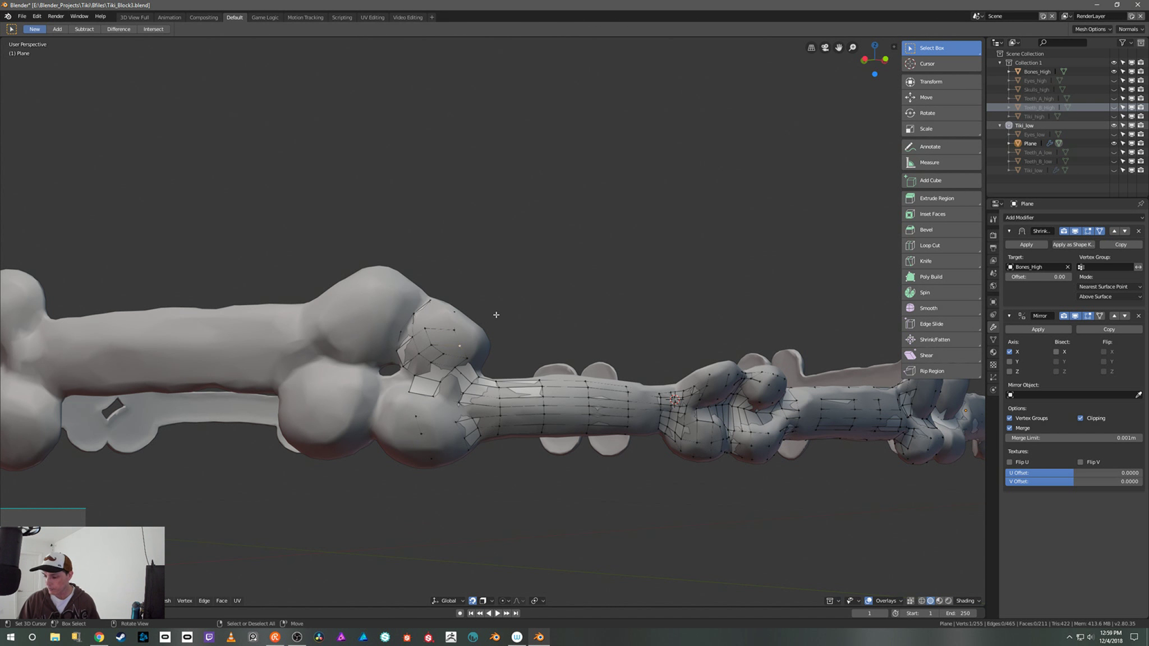
Step: Reposition vertices near the outer edge and in the middle of the upper knob to even out the new rows
middle_drag(489, 319, 487, 329)
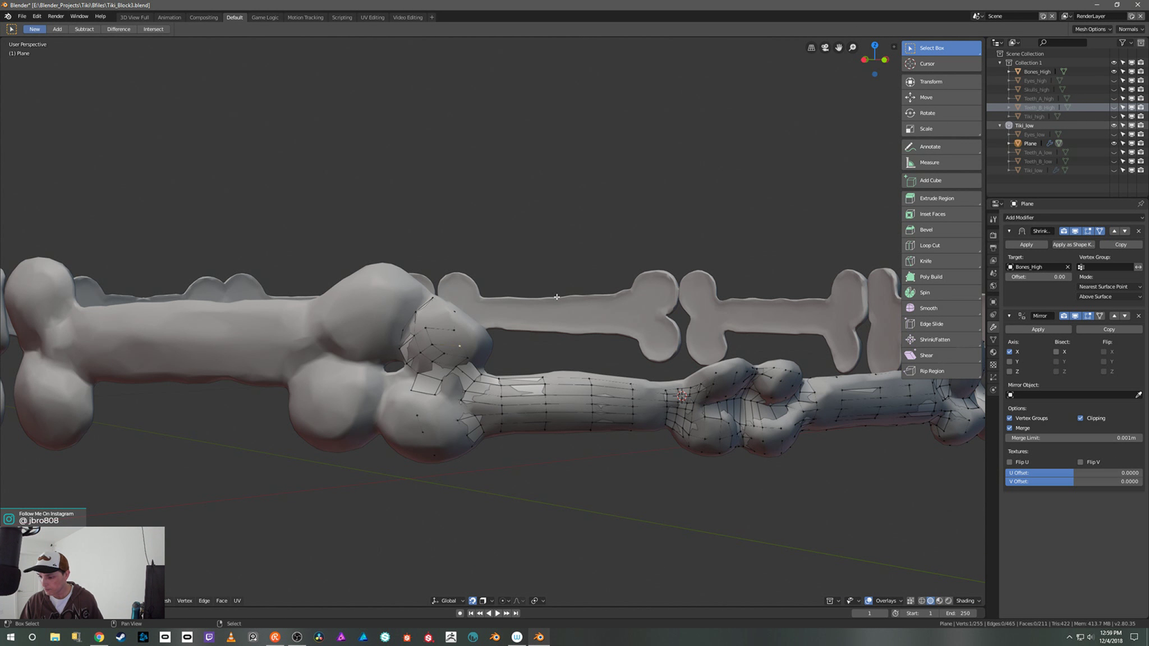
shift+middle_drag(557, 297, 526, 333)
scroll(522, 333, up, 2)
scroll(471, 364, up, 2)
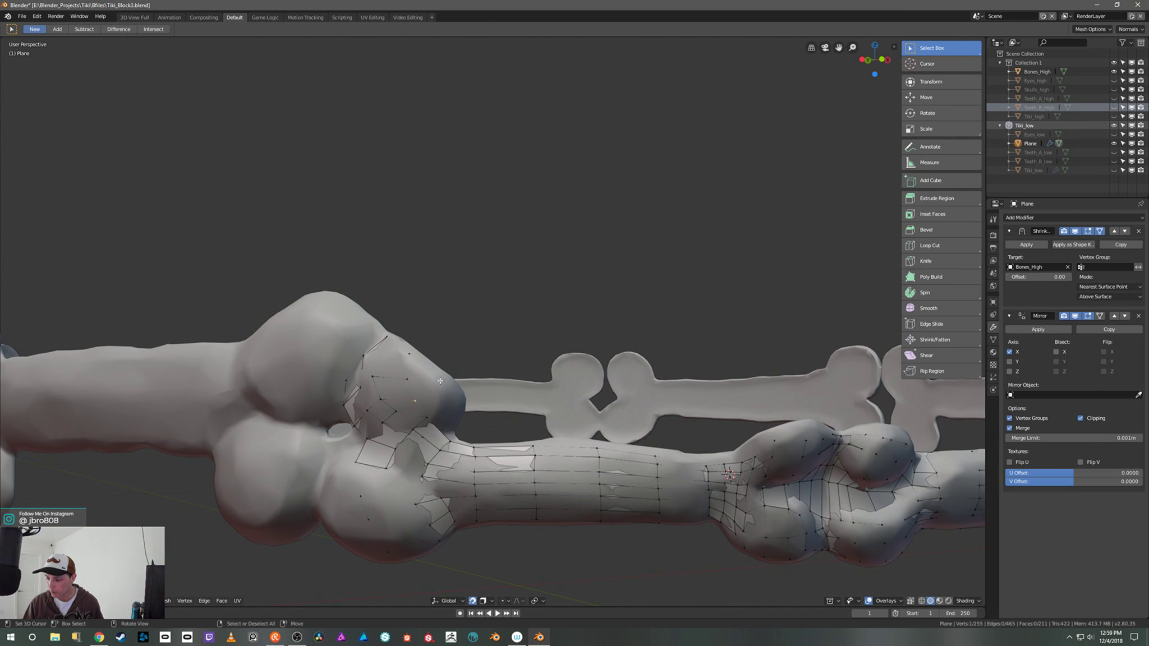
middle_drag(440, 381, 434, 380)
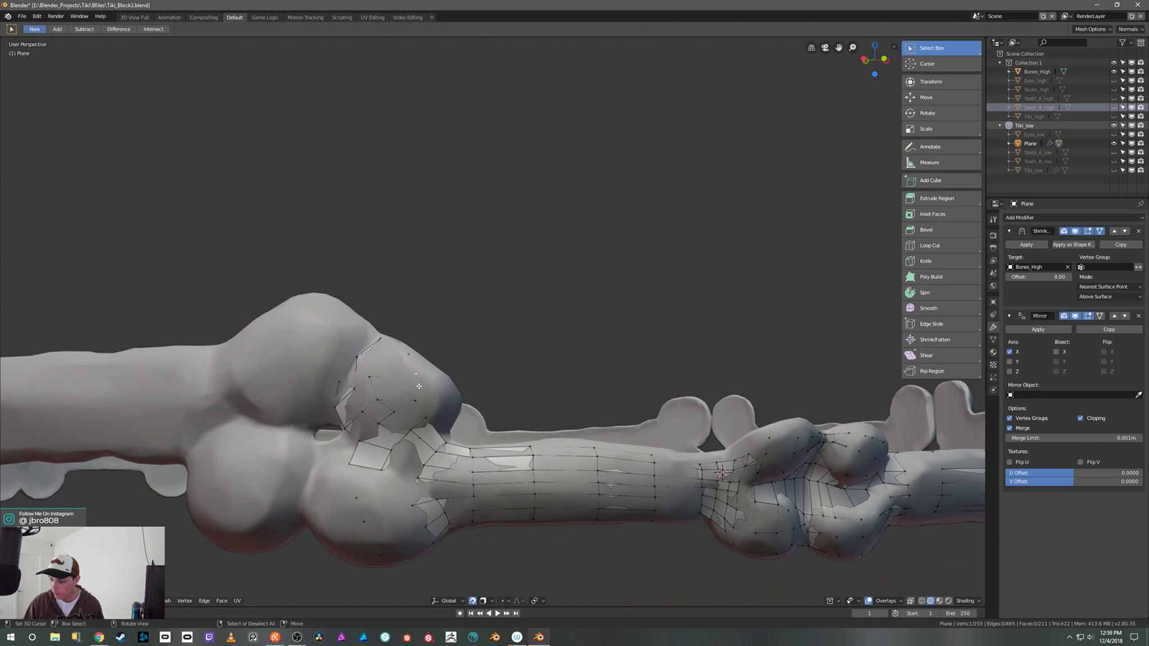
key(g)
click(432, 387)
key(g)
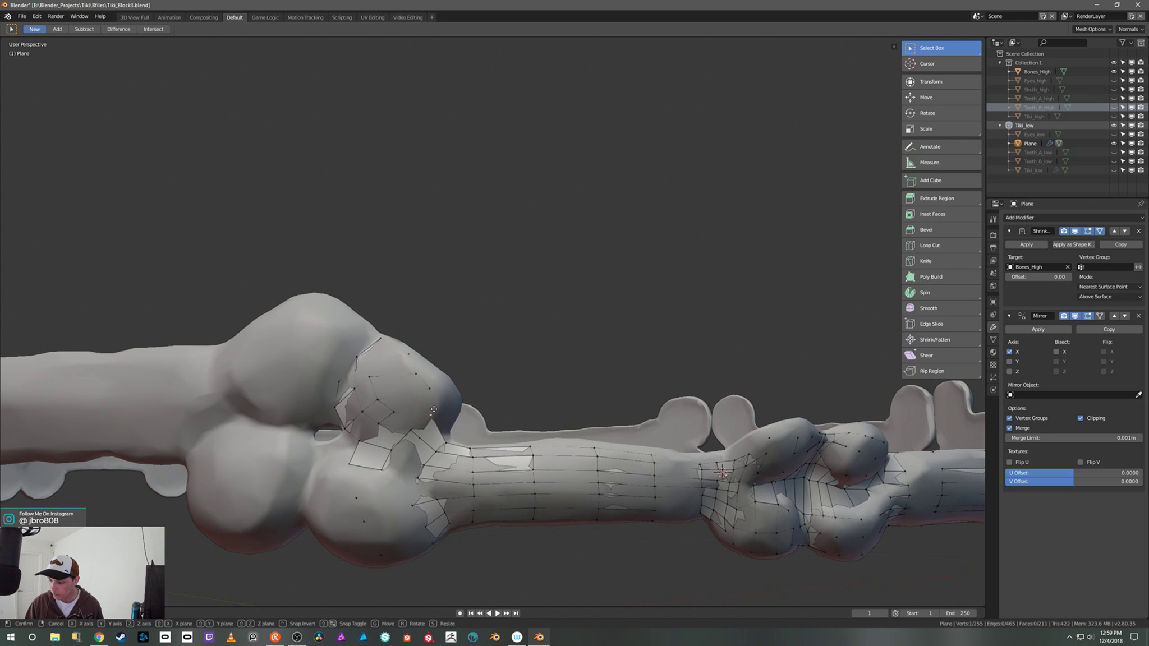
click(434, 410)
middle_drag(439, 393, 459, 390)
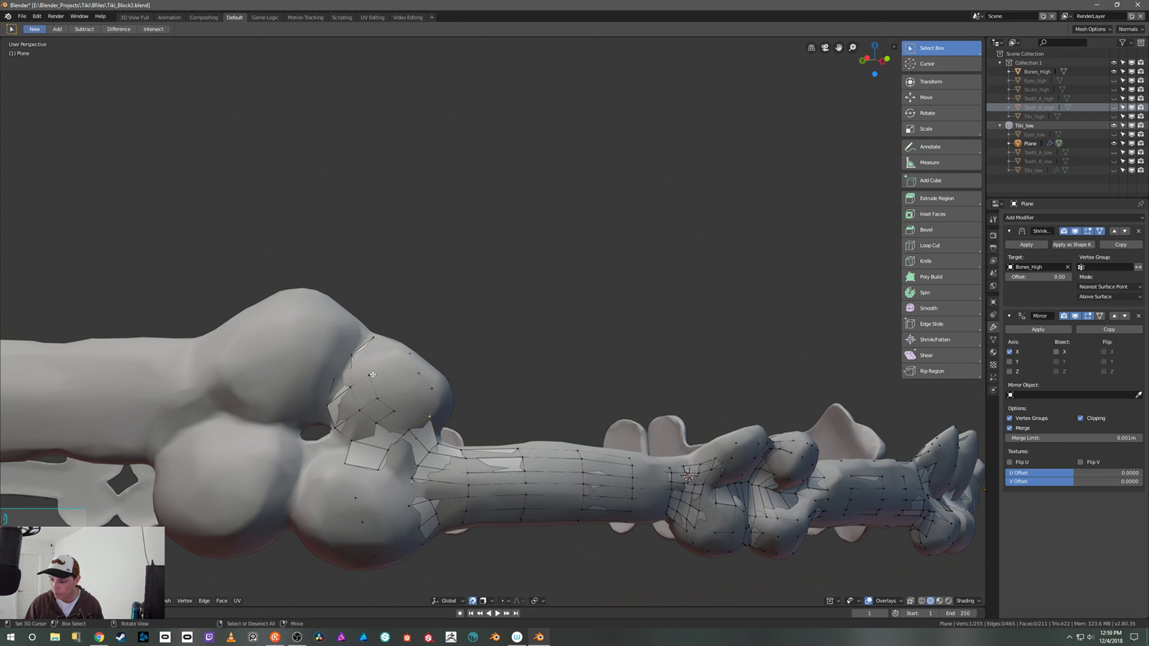
key(g)
click(398, 391)
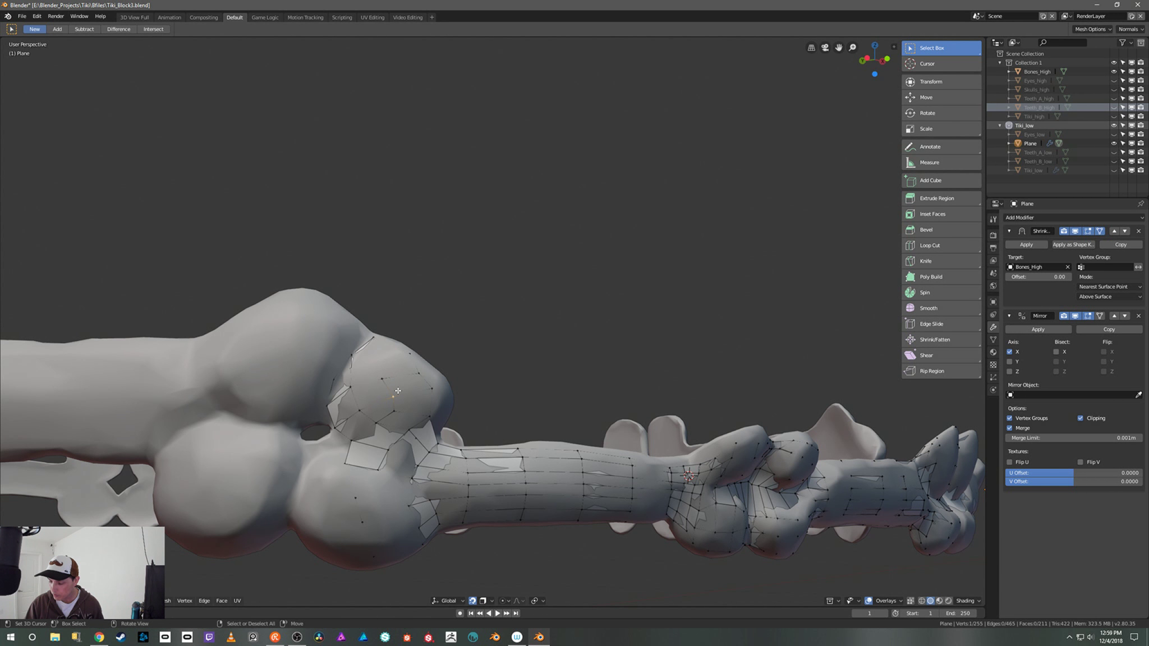
Step: Isolate the Tiki_low collection in Object Mode and examine the low-poly mesh's shape from several angles
middle_drag(400, 411, 434, 389)
middle_drag(453, 428, 537, 421)
key(Tab)
scroll(726, 287, down, 4)
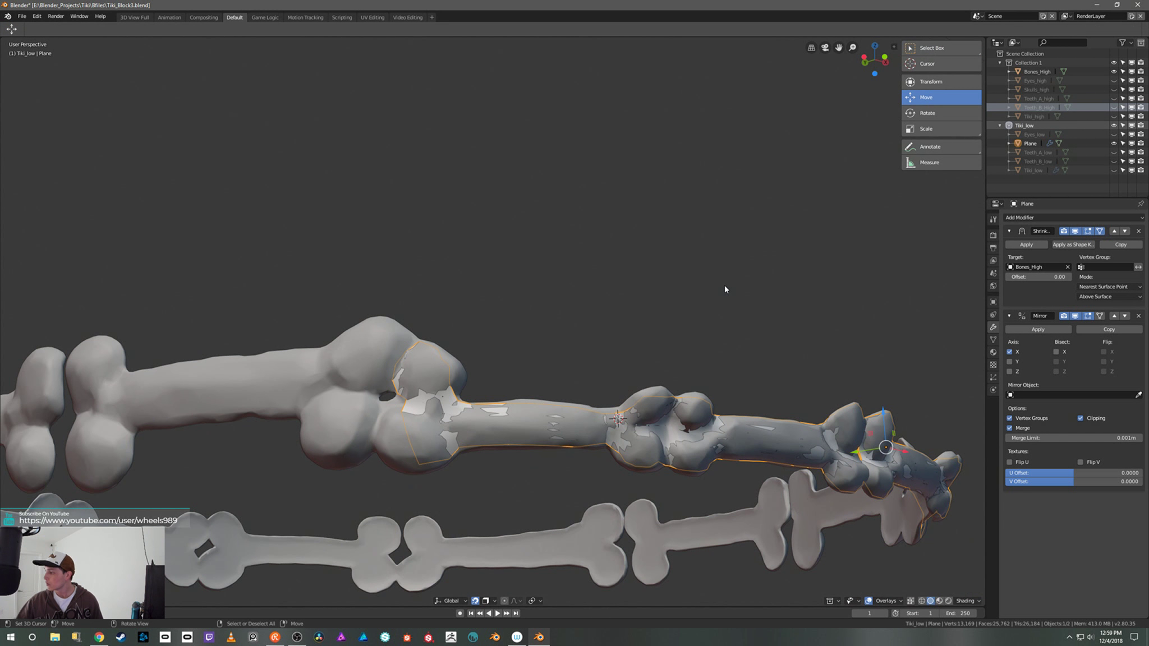
key(2)
scroll(729, 264, down, 3)
middle_drag(712, 316, 635, 380)
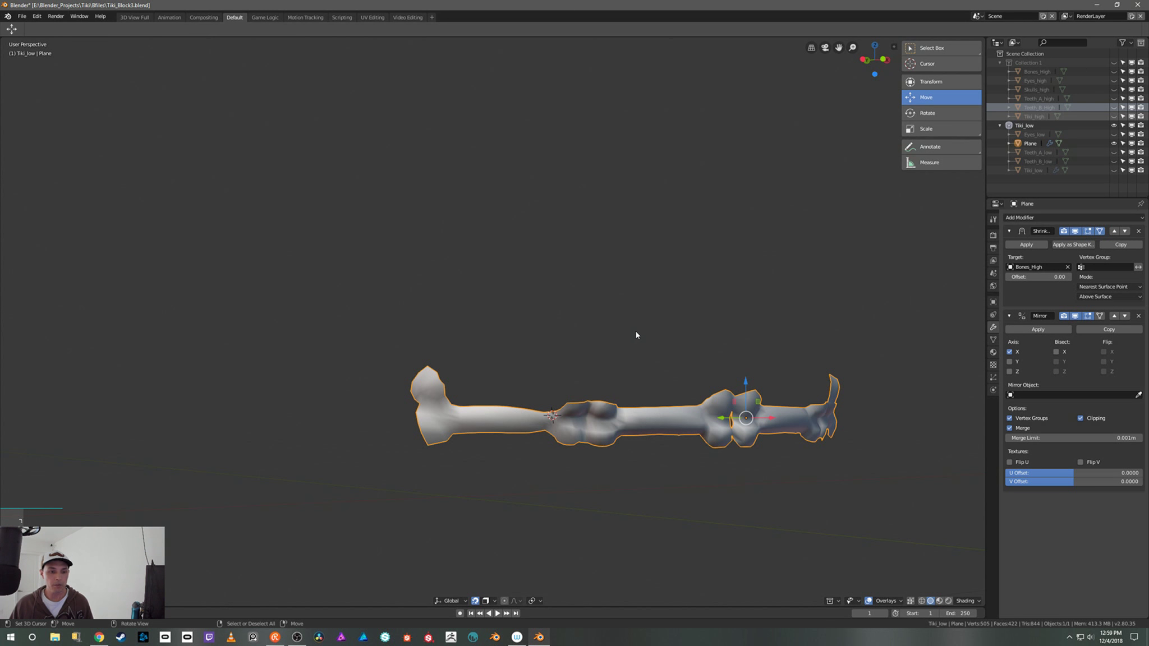
middle_drag(635, 333, 564, 380)
key(Tab)
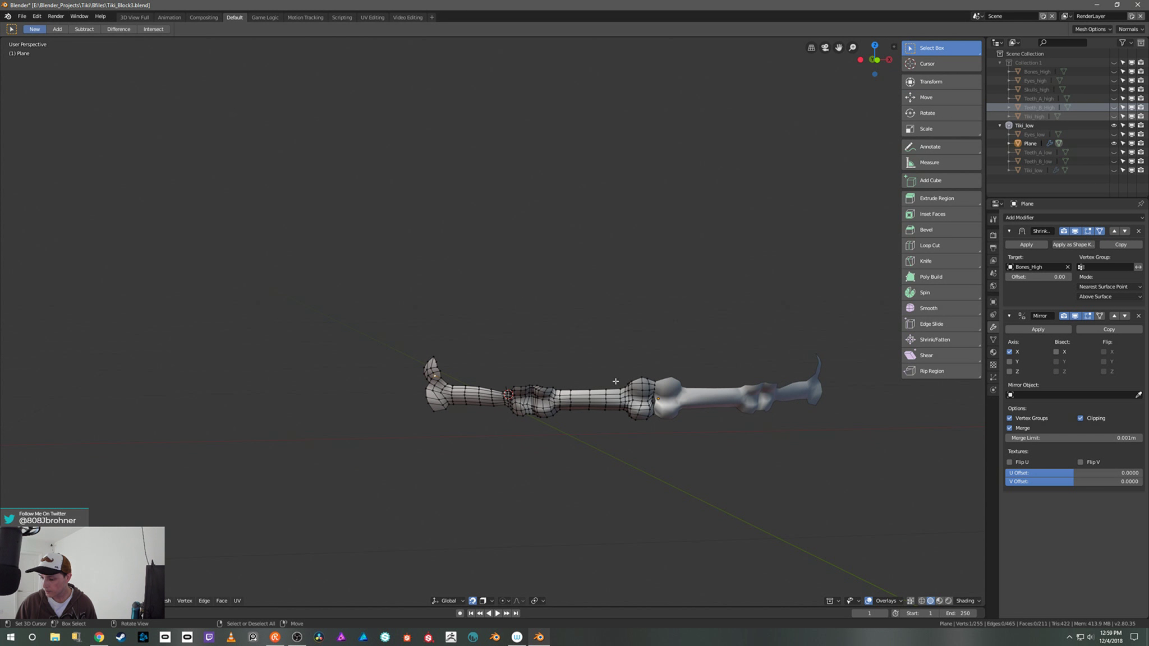
scroll(609, 329, up, 2)
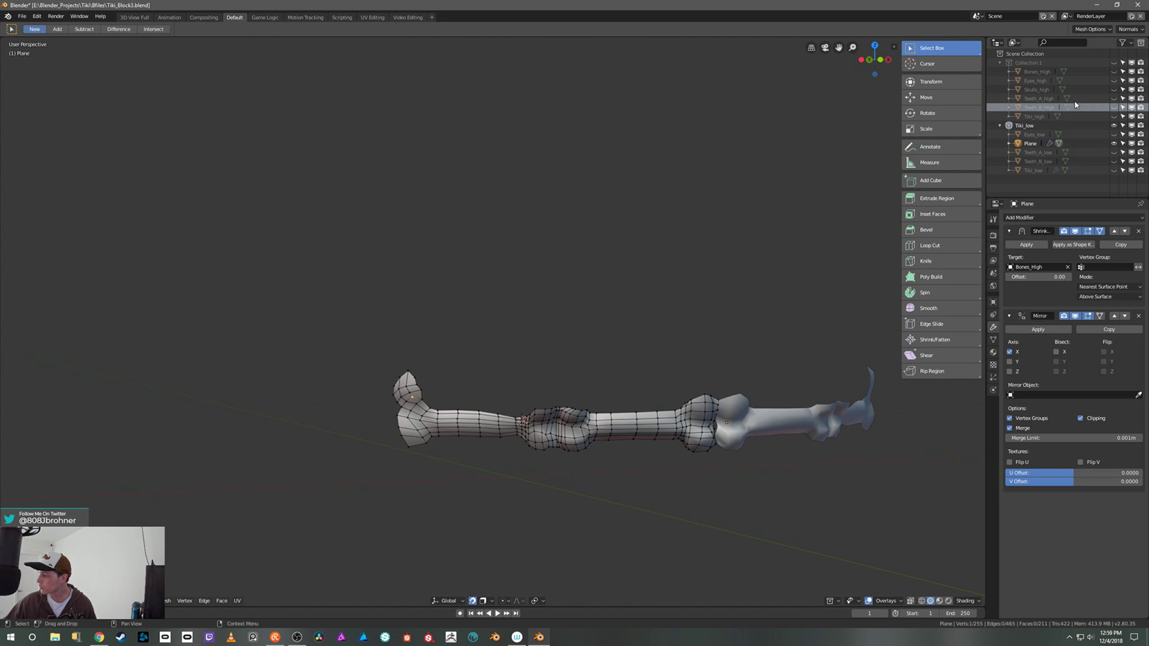
Step: Show Bones_High again, extrude the leading edges on the lower knob by one row, and reposition the new vertices
click(1114, 72)
middle_drag(567, 359, 507, 430)
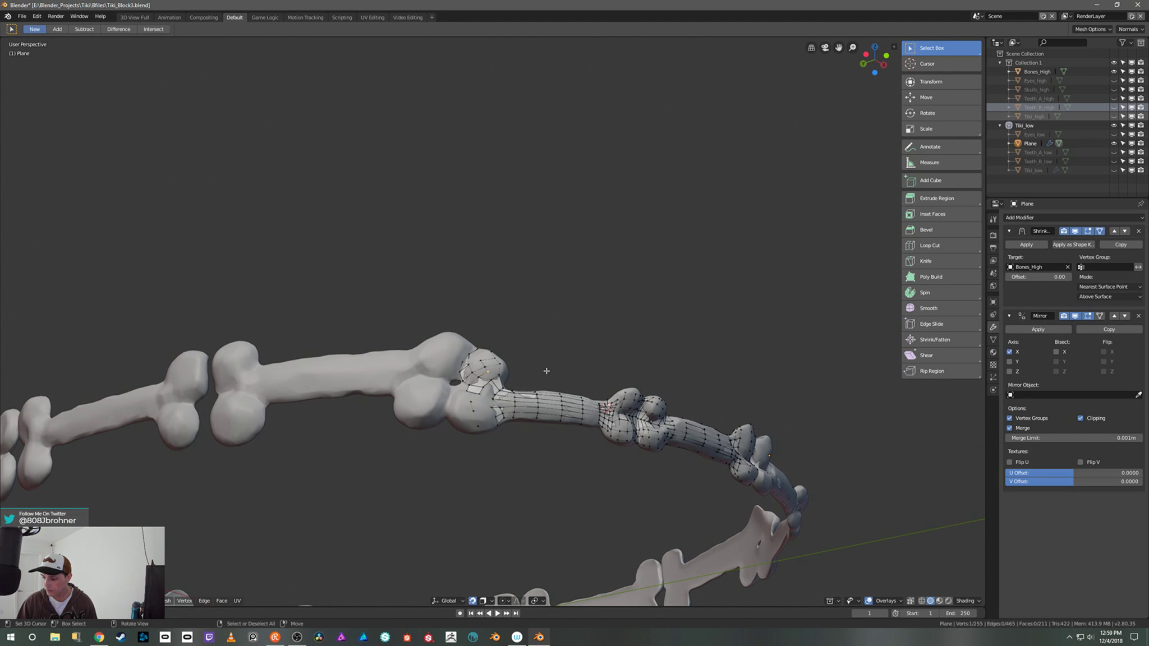
scroll(507, 430, up, 1)
scroll(459, 430, up, 1)
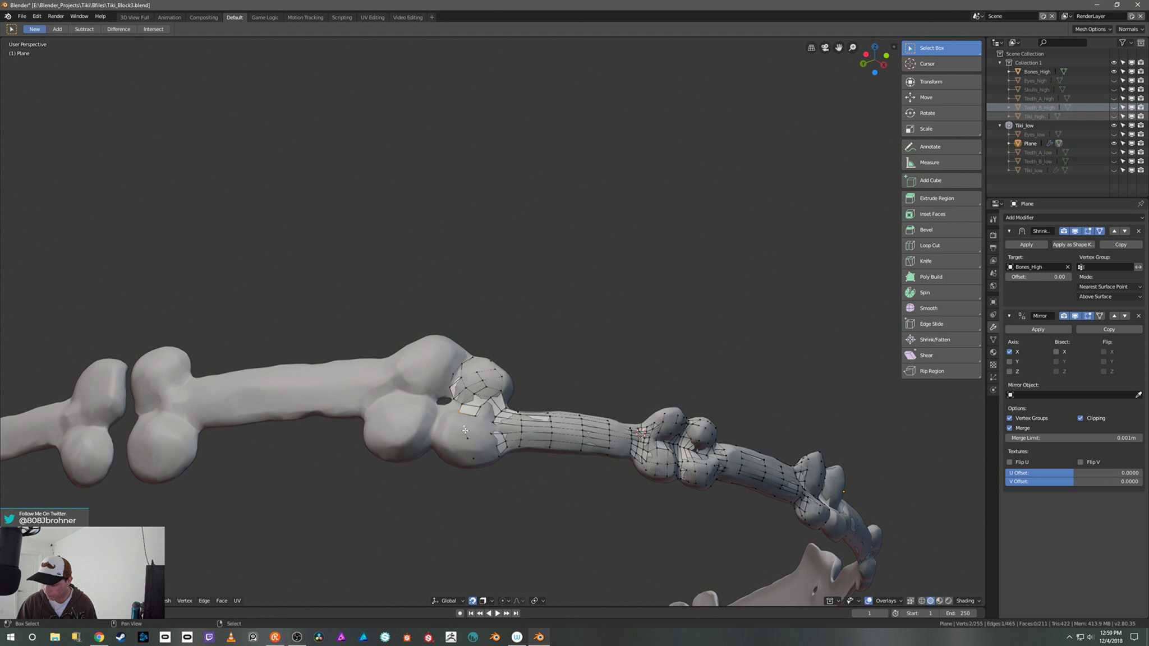
mouse_move(478, 450)
middle_down()
mouse_move(499, 452)
mouse_move(500, 424)
mouse_move(491, 433)
middle_up()
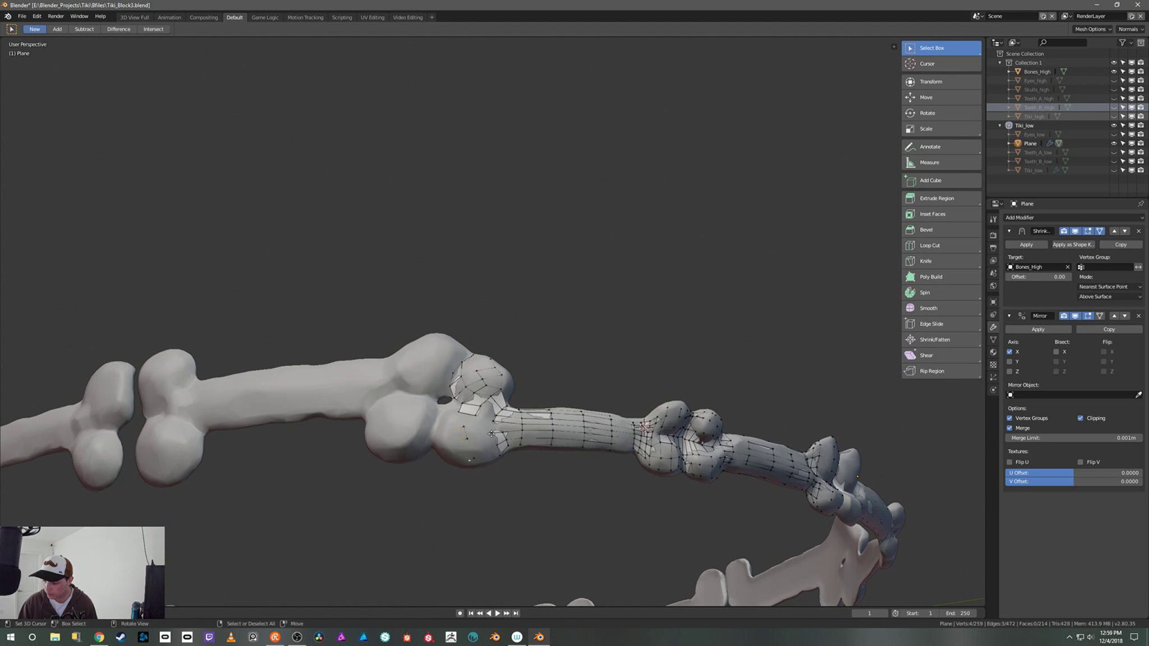
key(g)
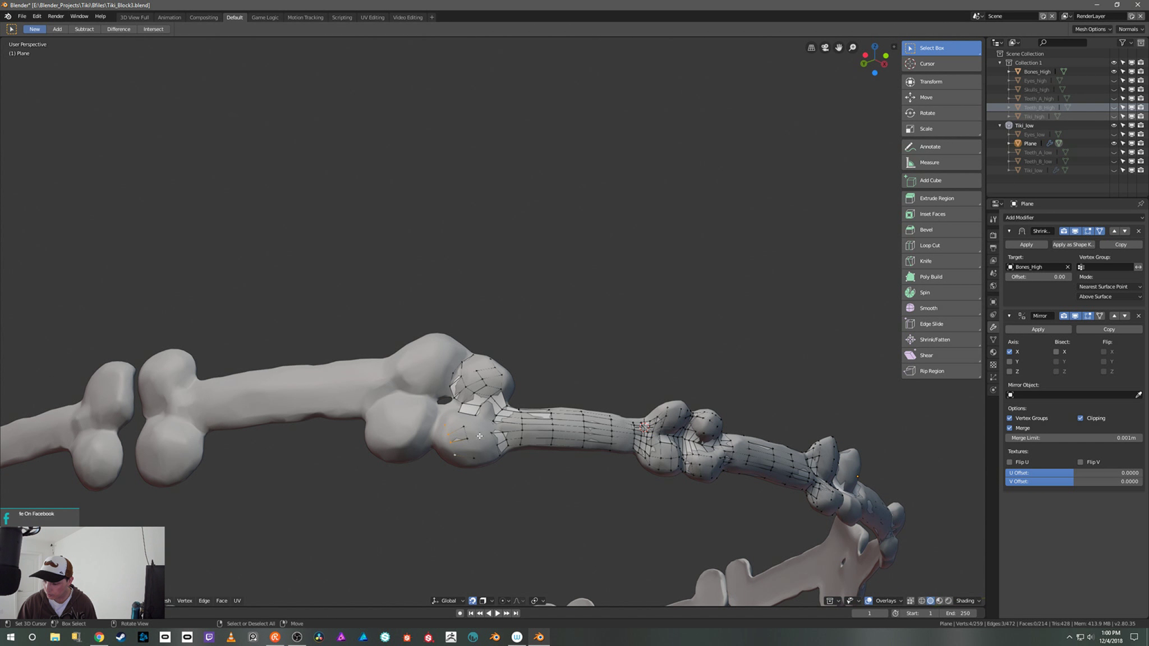
click(488, 440)
middle_drag(489, 441, 439, 447)
click(438, 447)
key(g)
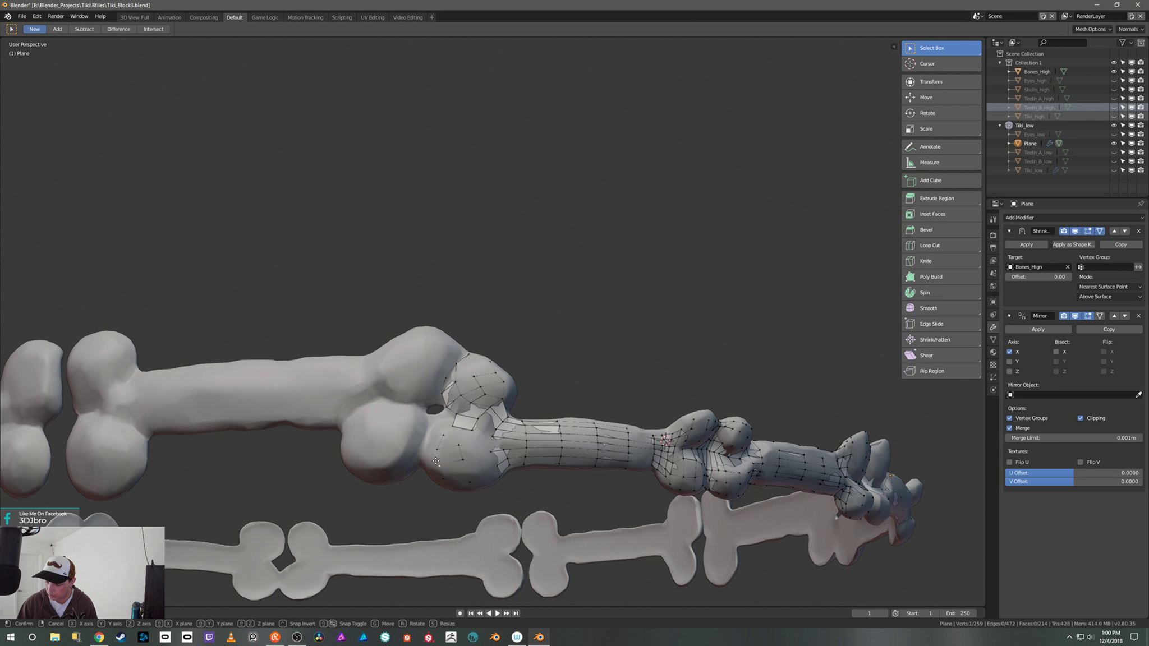
click(450, 477)
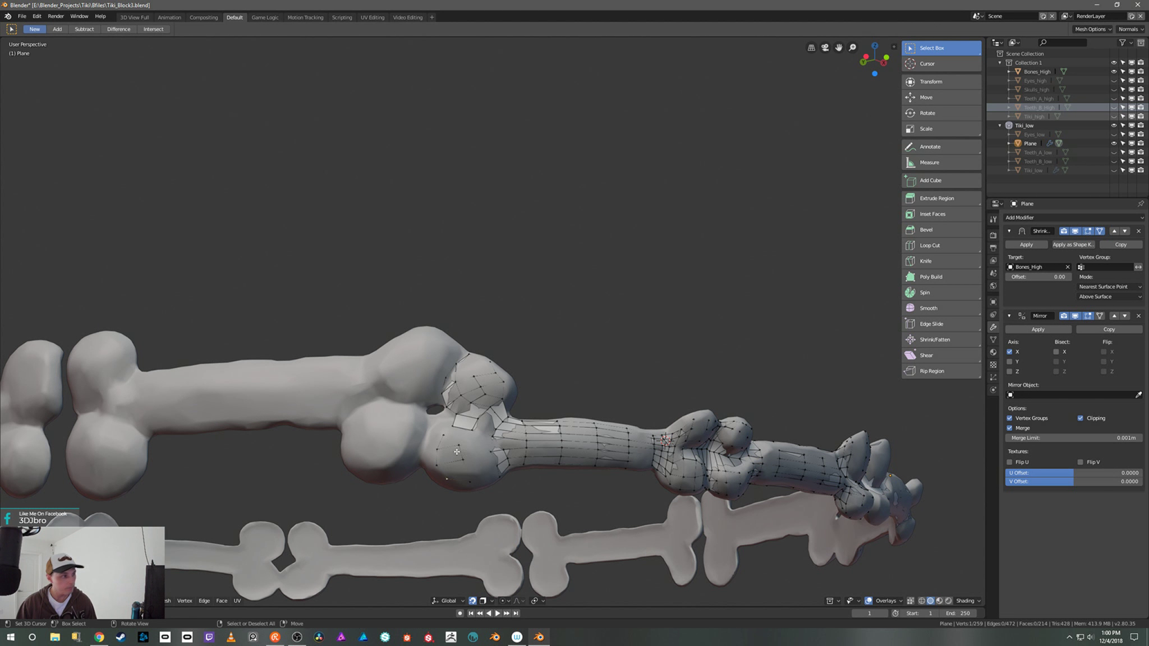
Step: Extend the mesh with new faces closing the crease between the upper and lower knobs
middle_drag(538, 452, 528, 421)
middle_drag(530, 414, 451, 410)
key(e)
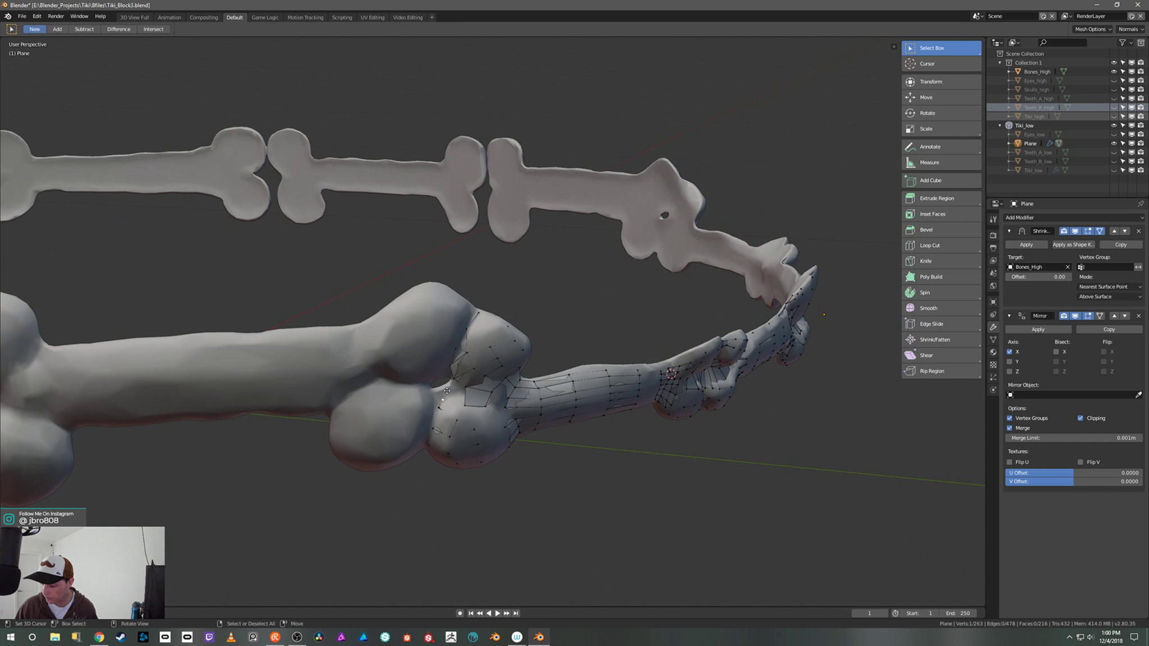
click(448, 387)
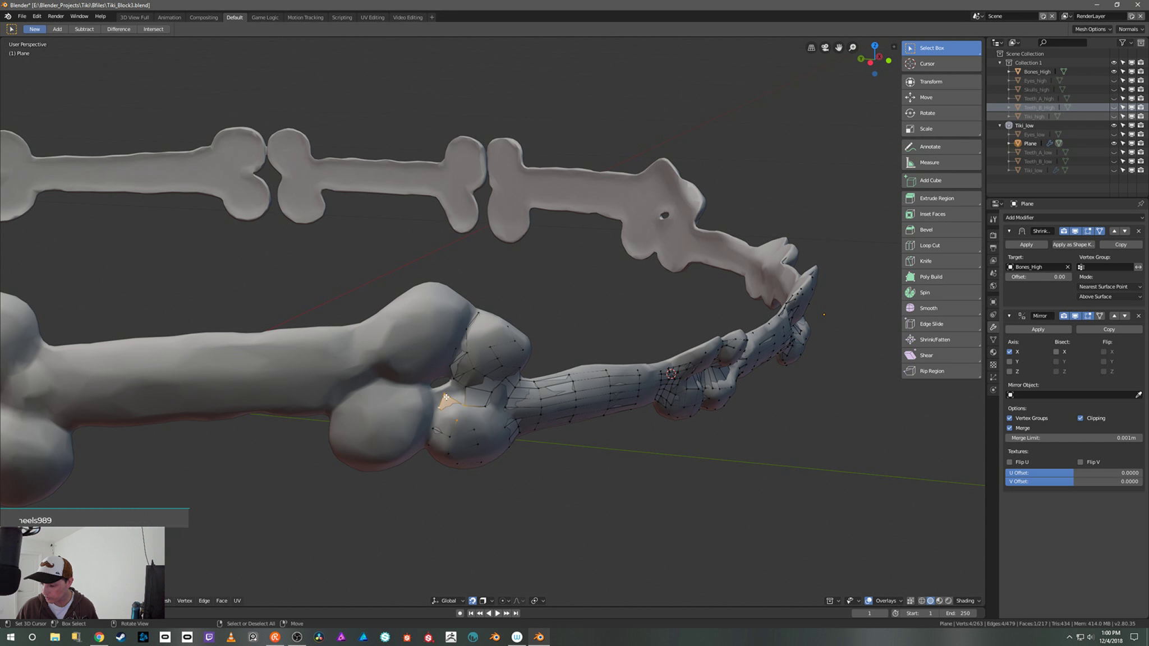
click(449, 394)
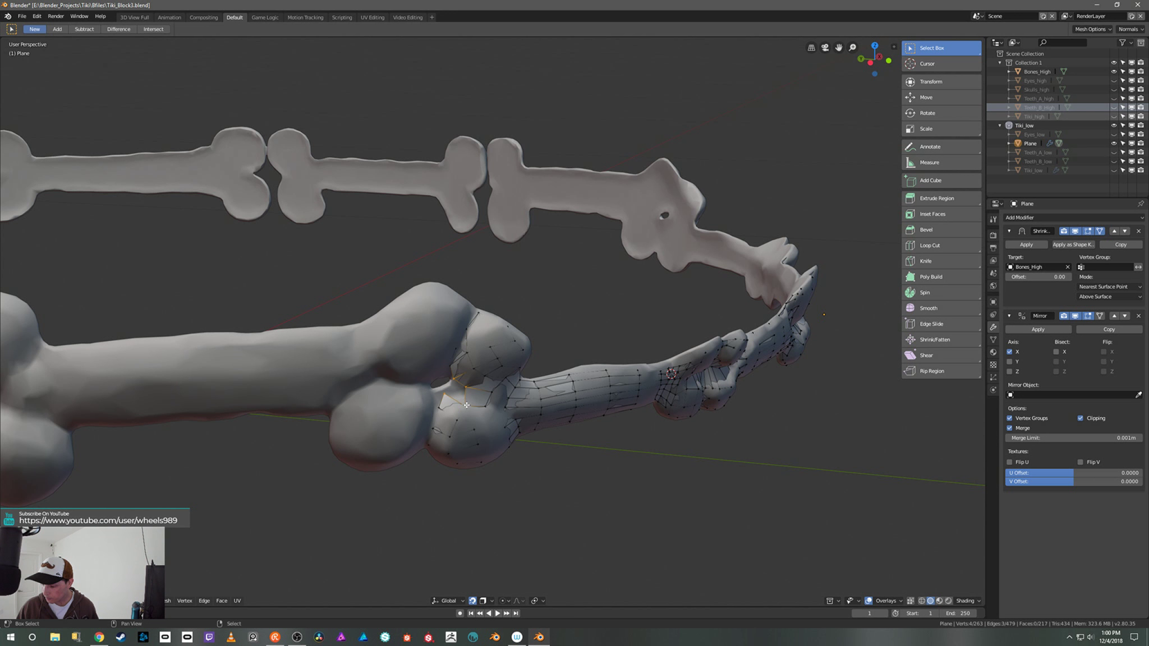
Step: Leave Edit Mode, hide Collection 1 and examine the full mirrored low-poly mesh on its own
key(ctrl+Tab)
click(524, 383)
middle_drag(524, 383, 514, 450)
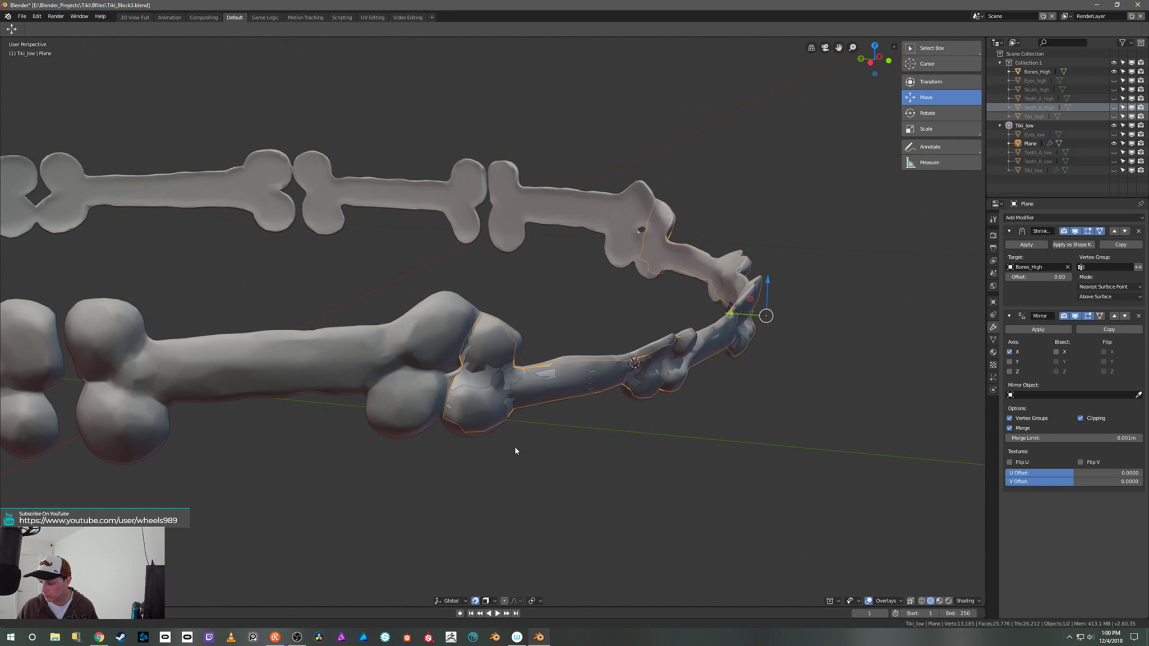
click(1114, 62)
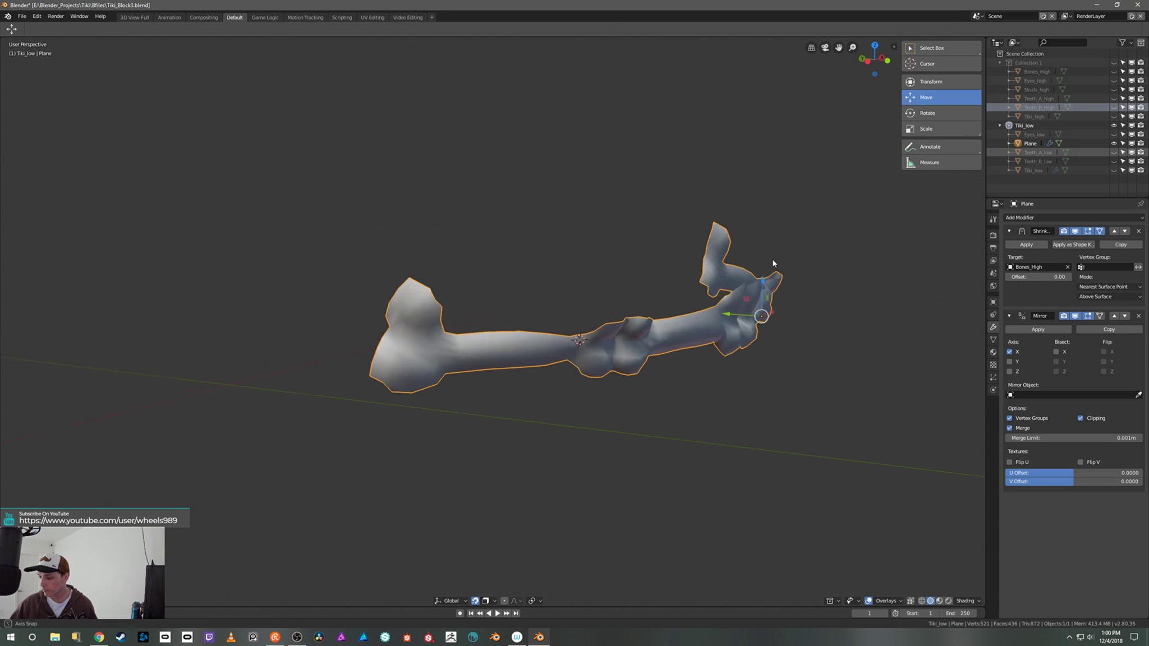
middle_drag(773, 263, 516, 426)
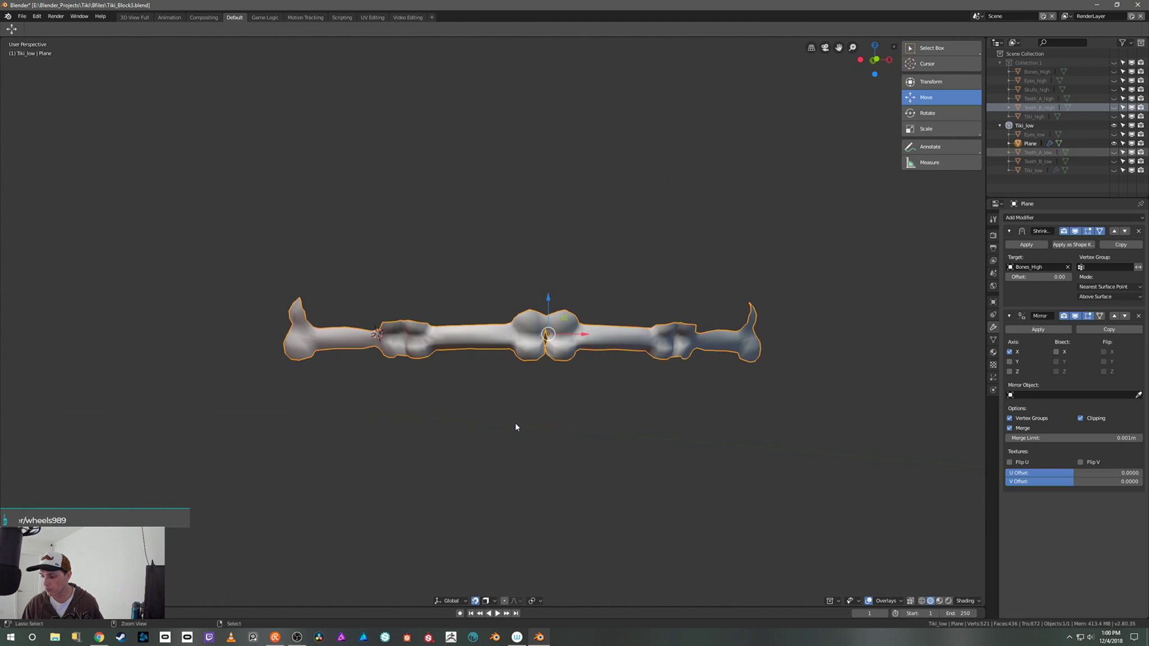
scroll(522, 409, up, 2)
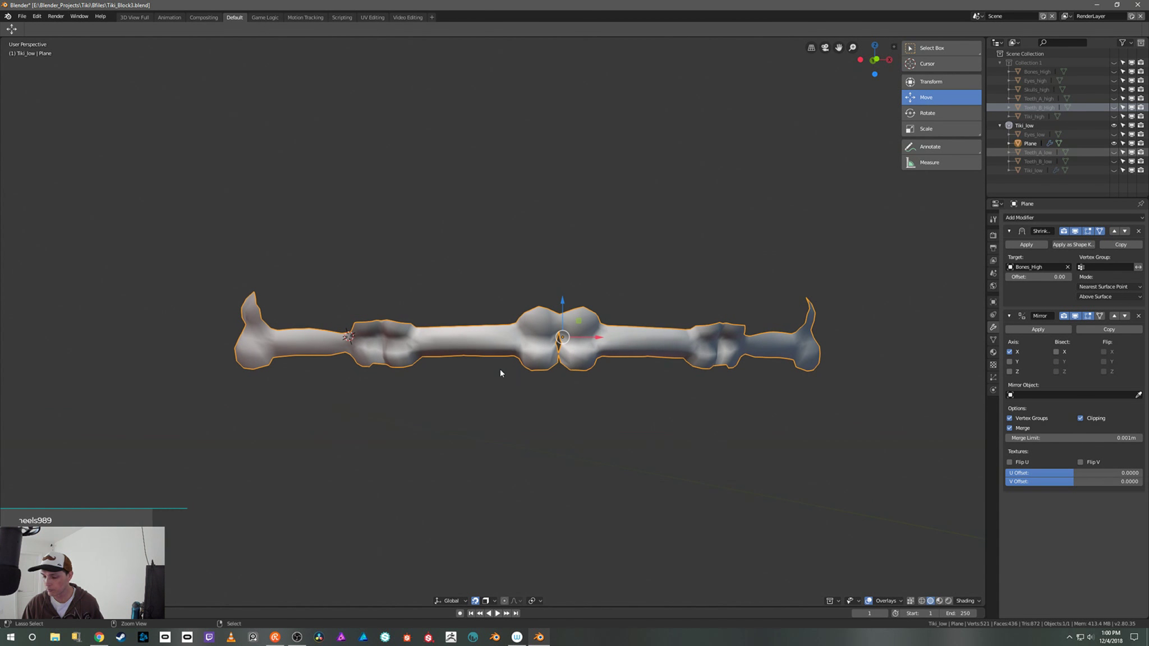
Step: Compare the low-poly mesh against Bones_High around the ring, then isolate it once more and inspect its wireframe
click(1114, 71)
middle_drag(771, 286, 600, 340)
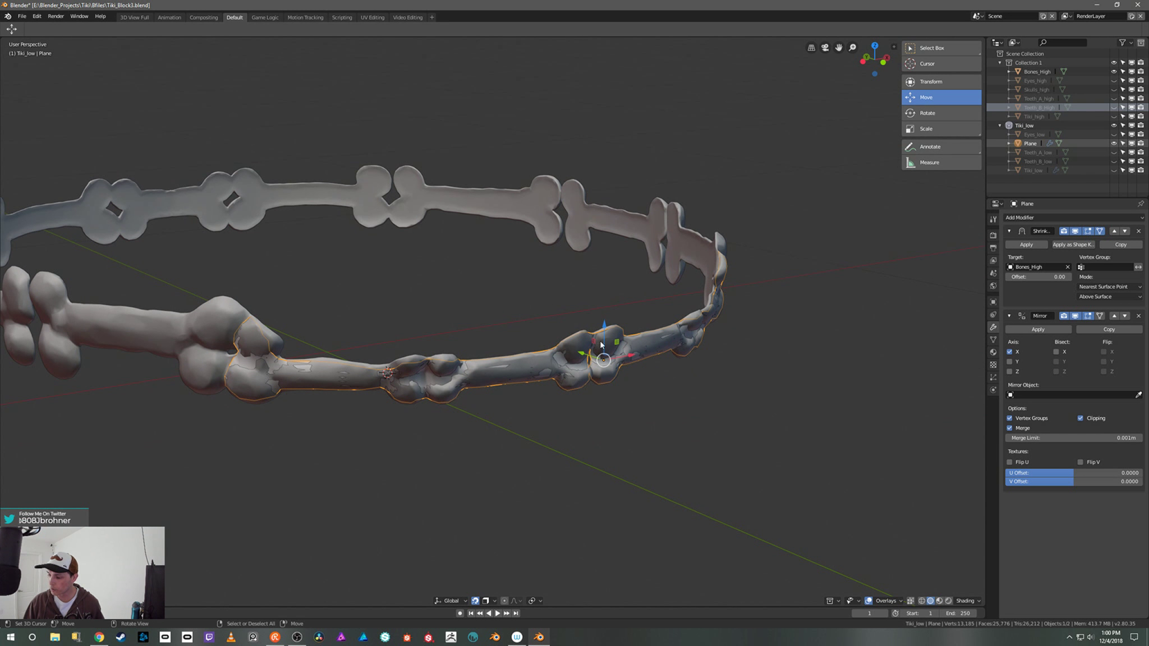
middle_drag(542, 383, 638, 344)
scroll(655, 303, down, 3)
middle_drag(655, 303, 702, 290)
click(1113, 71)
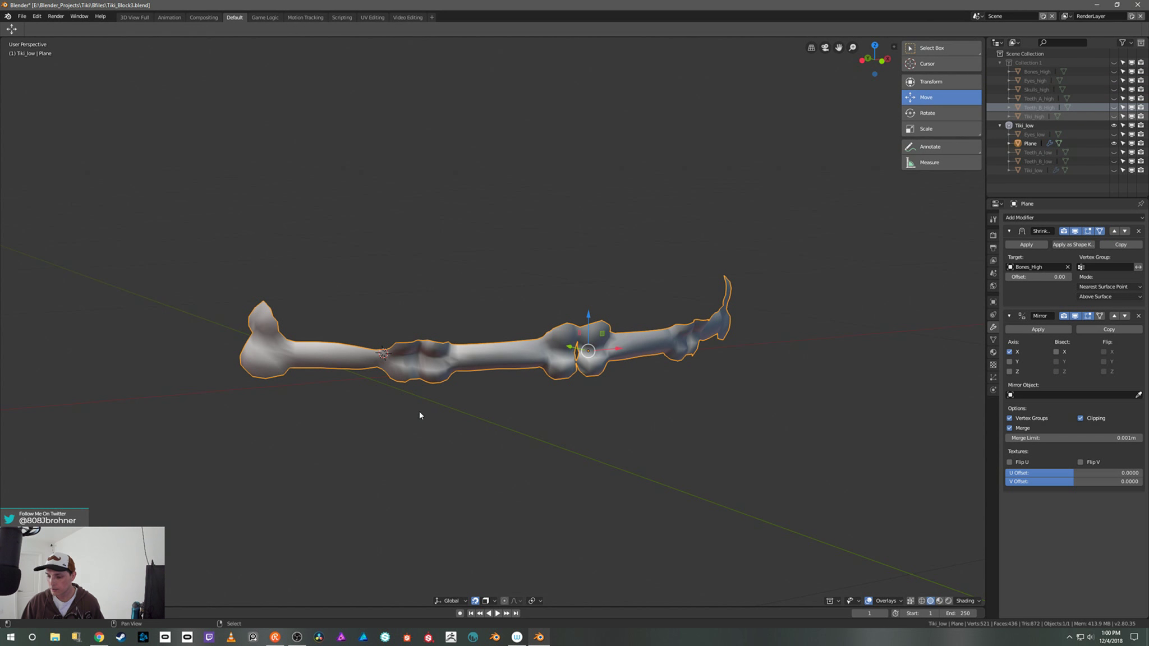
shift+middle_drag(420, 413, 574, 420)
key(Tab)
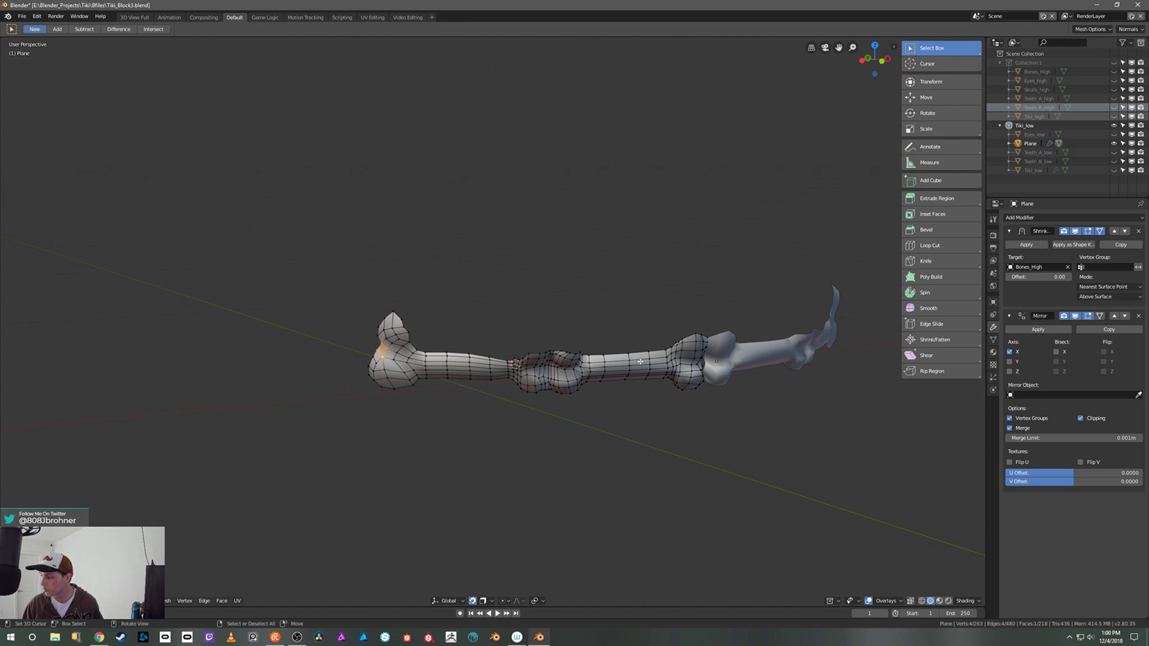
Step: Show Bones_High again and select the three leading edges on the lower knob facing the neighbouring bone
click(1114, 71)
middle_drag(496, 322, 553, 409)
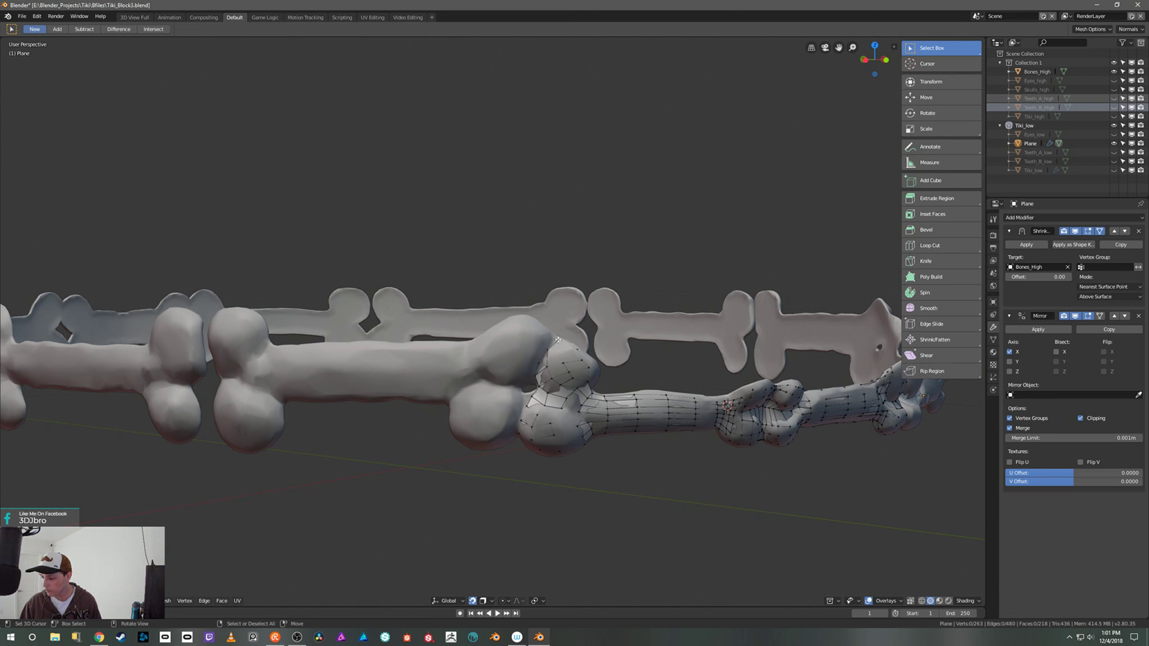
middle_drag(559, 340, 533, 406)
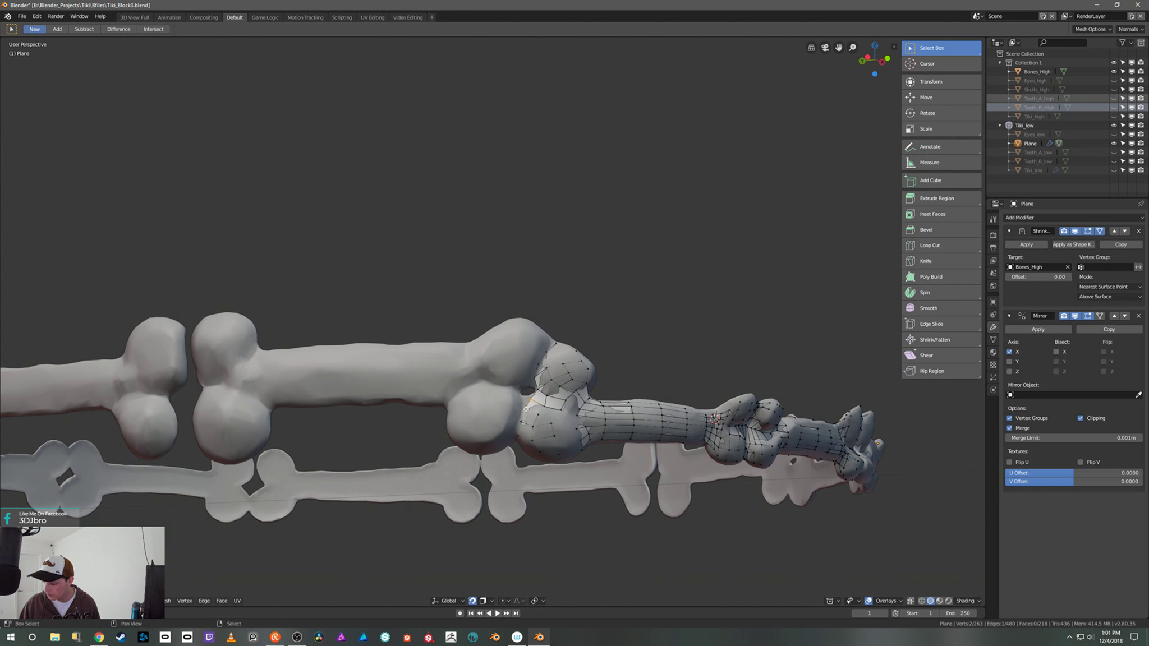
key(e)
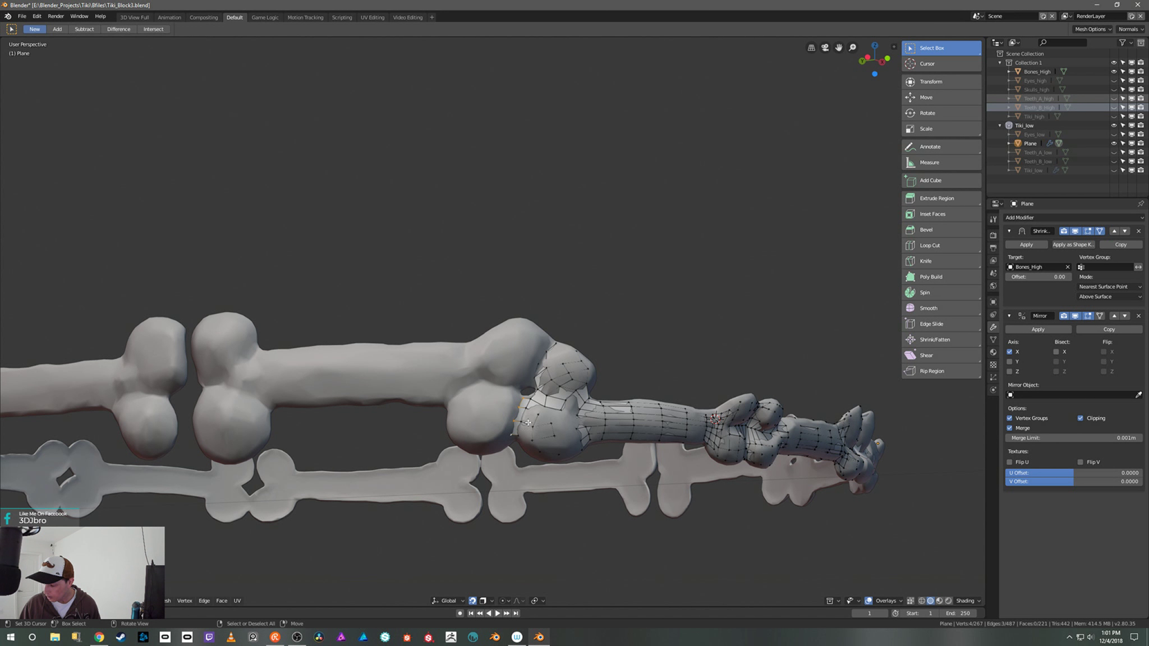
ctrl+right_click(524, 421)
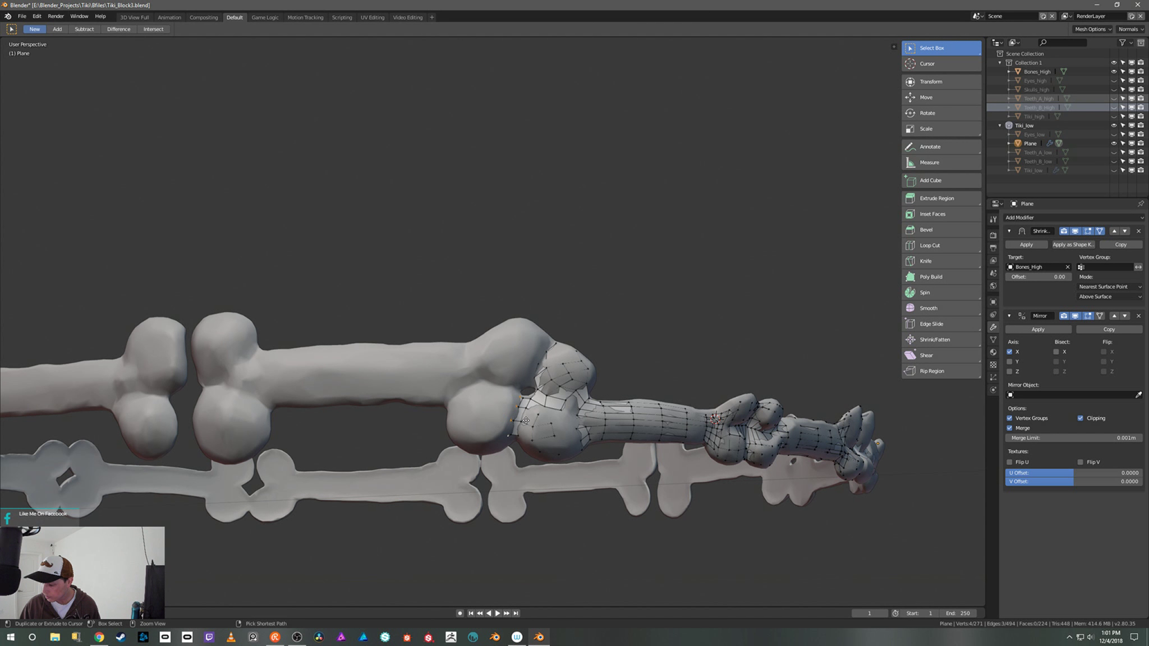
key(ctrl+z)
key(ctrl+z)
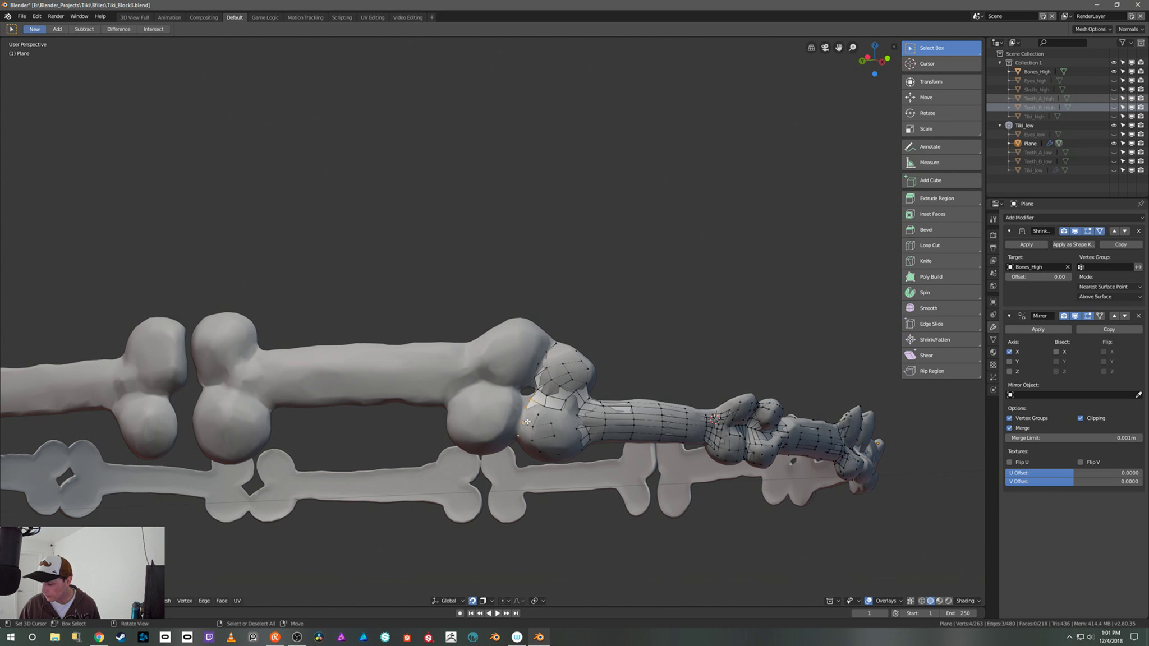
Step: Extrude the lower knob's three leading edges once toward the neighbouring bone and reposition the new row's upper vertex
key(e)
click(515, 419)
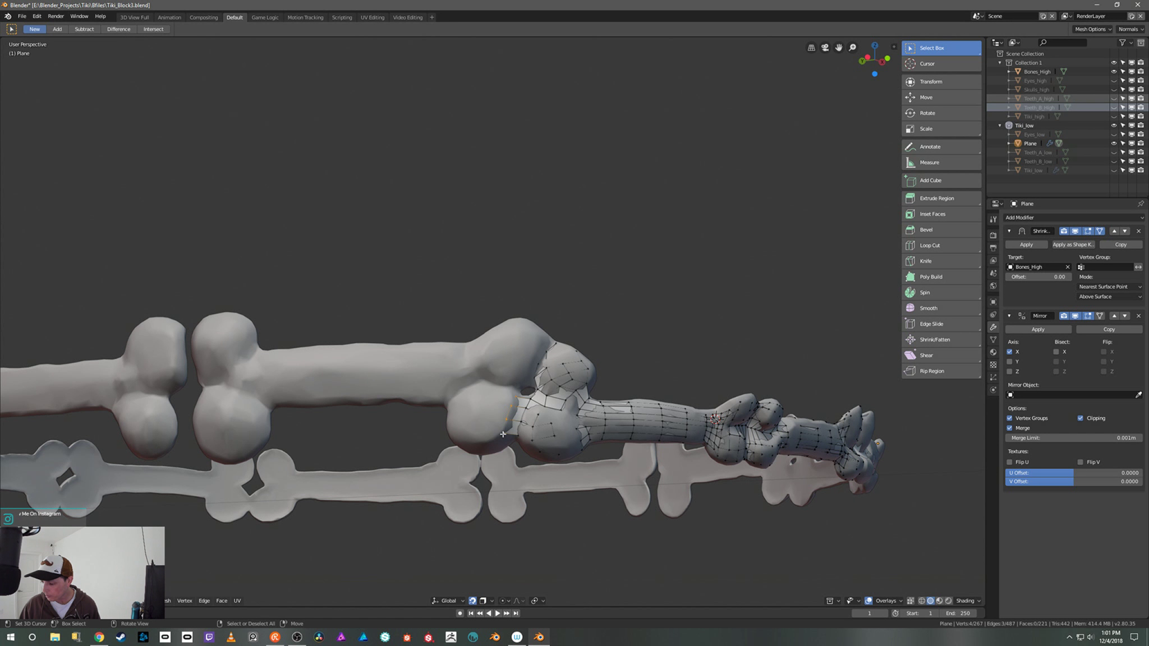
right_click(504, 434)
key(g)
click(511, 403)
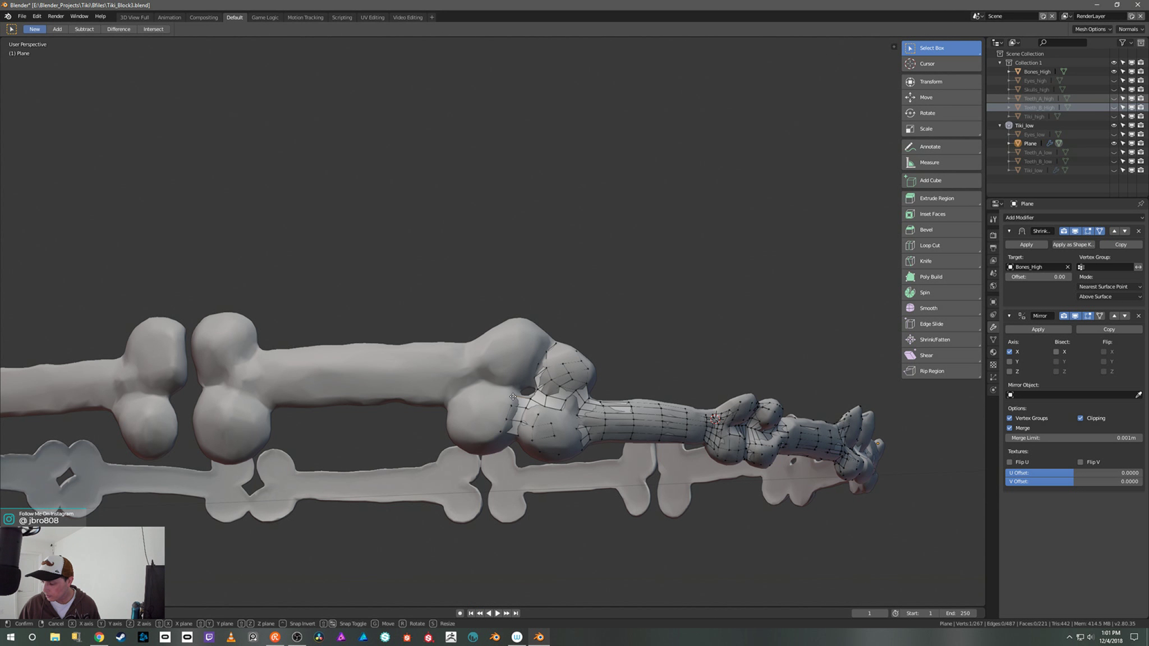
middle_drag(513, 398, 523, 416)
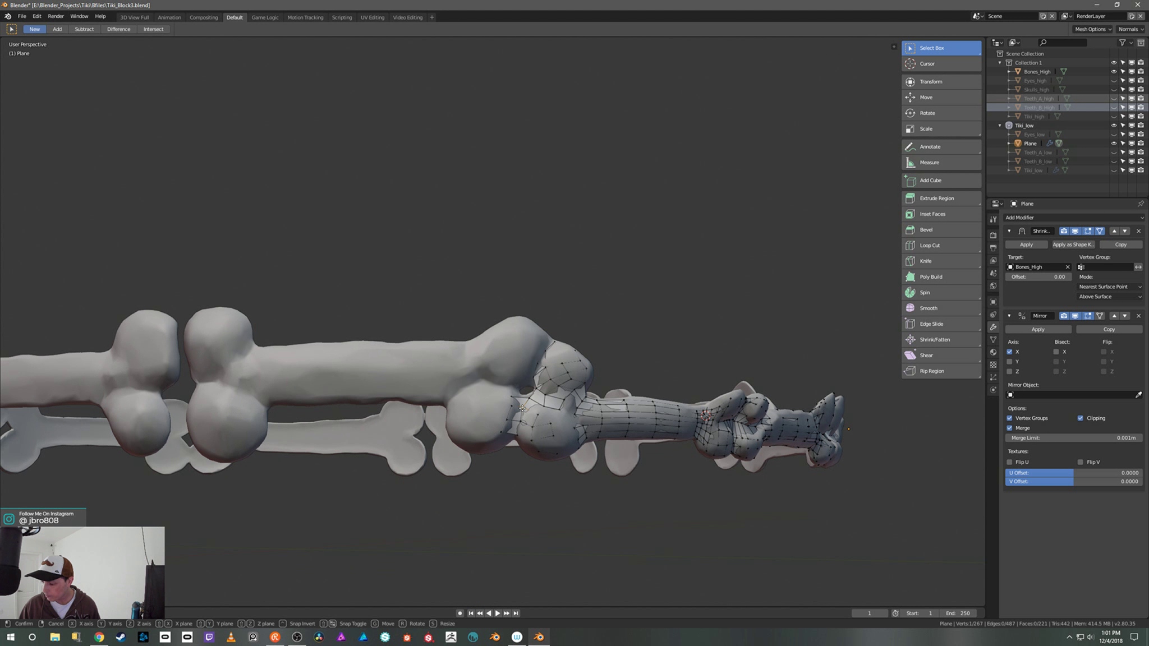
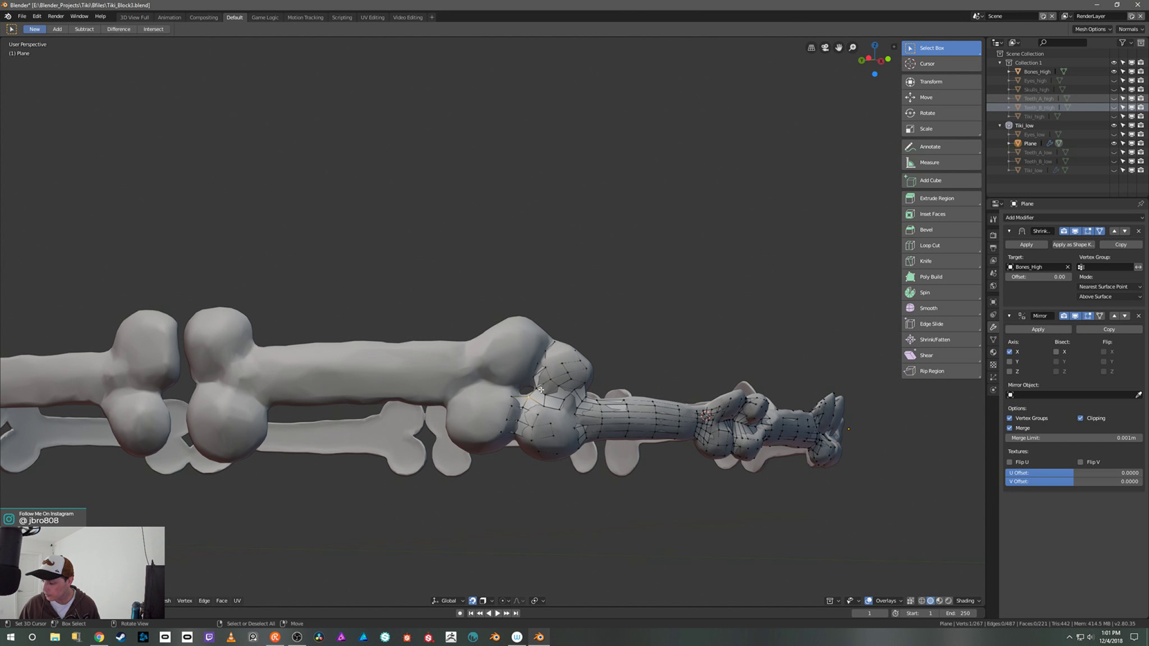
Step: Extrude the upper knob's three leading edges once toward the neighbouring bone and reposition a vertex of the new row
middle_drag(530, 402, 550, 356)
shift+click(545, 354)
key(e)
click(549, 364)
key(g)
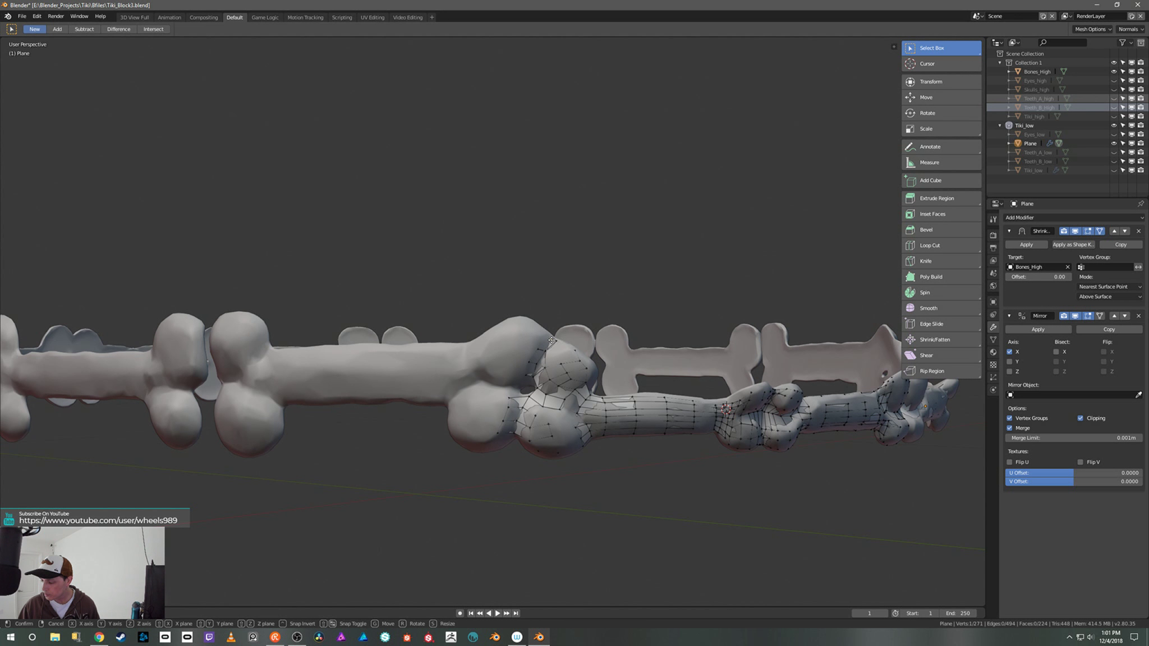
click(544, 344)
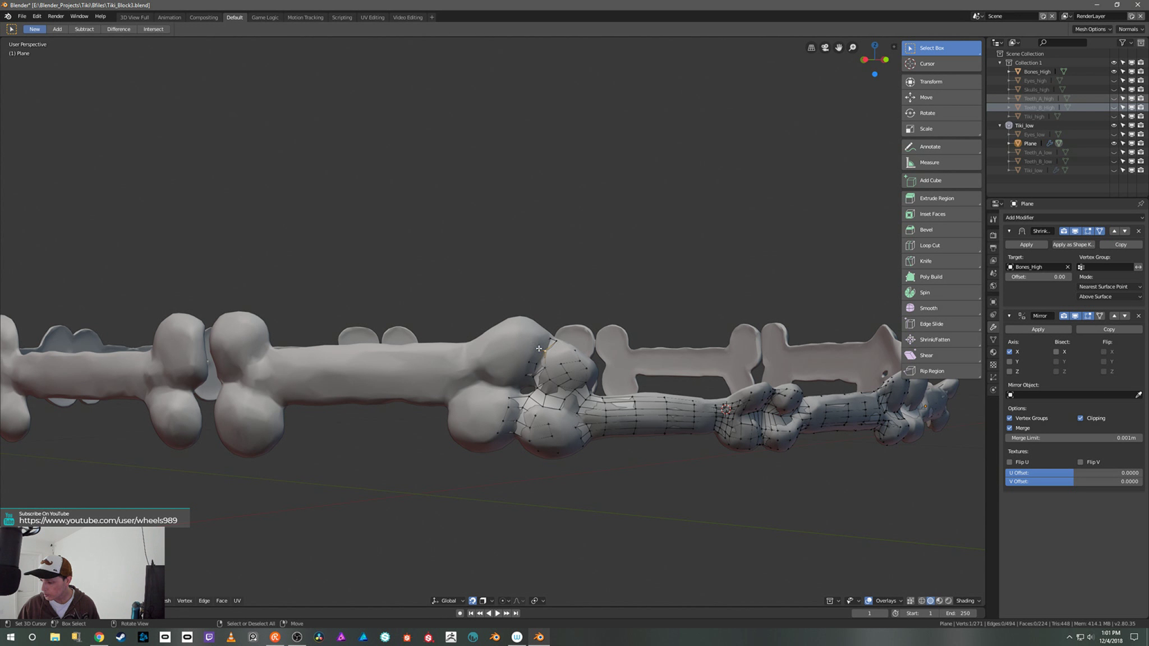
key(period)
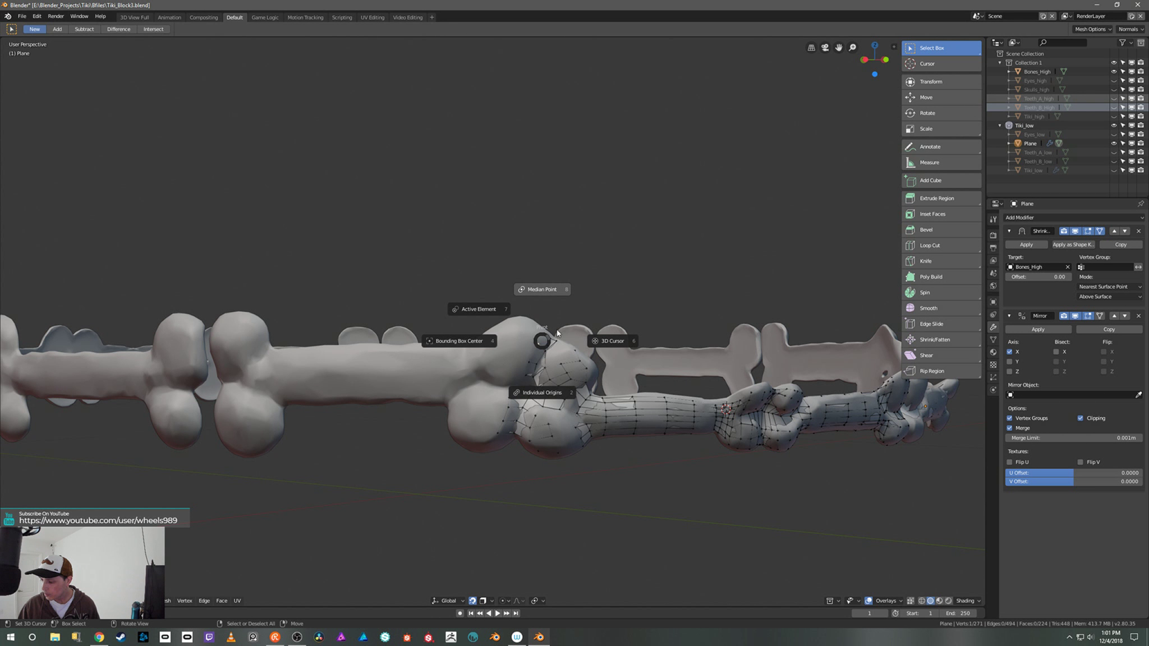
click(648, 240)
Step: Extrude single vertices across the gap between the upper and lower knobs and fill four of them with a face
middle_drag(600, 266, 548, 332)
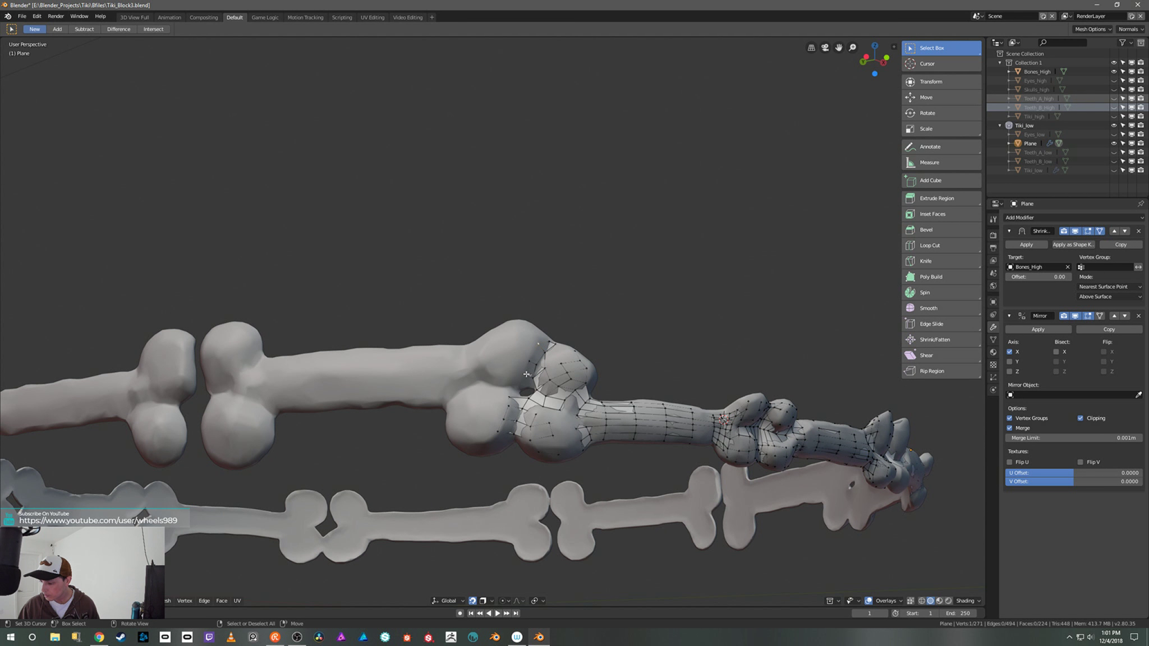
middle_drag(527, 374, 529, 399)
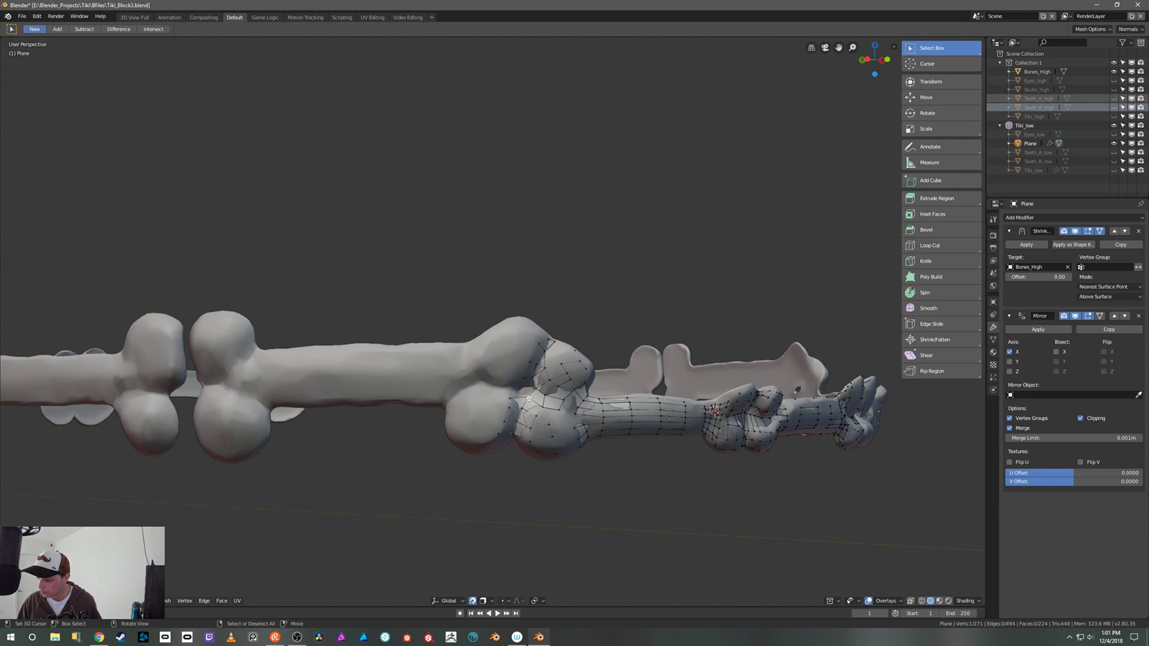
key(g)
click(525, 396)
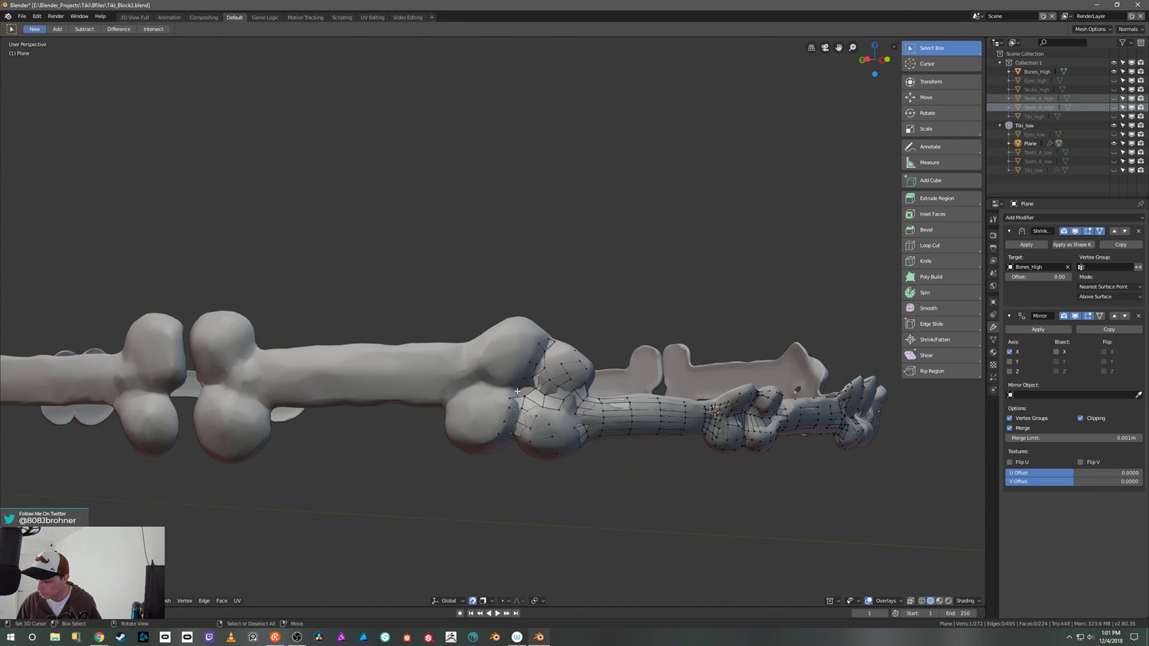
middle_drag(534, 380, 522, 391)
key(e)
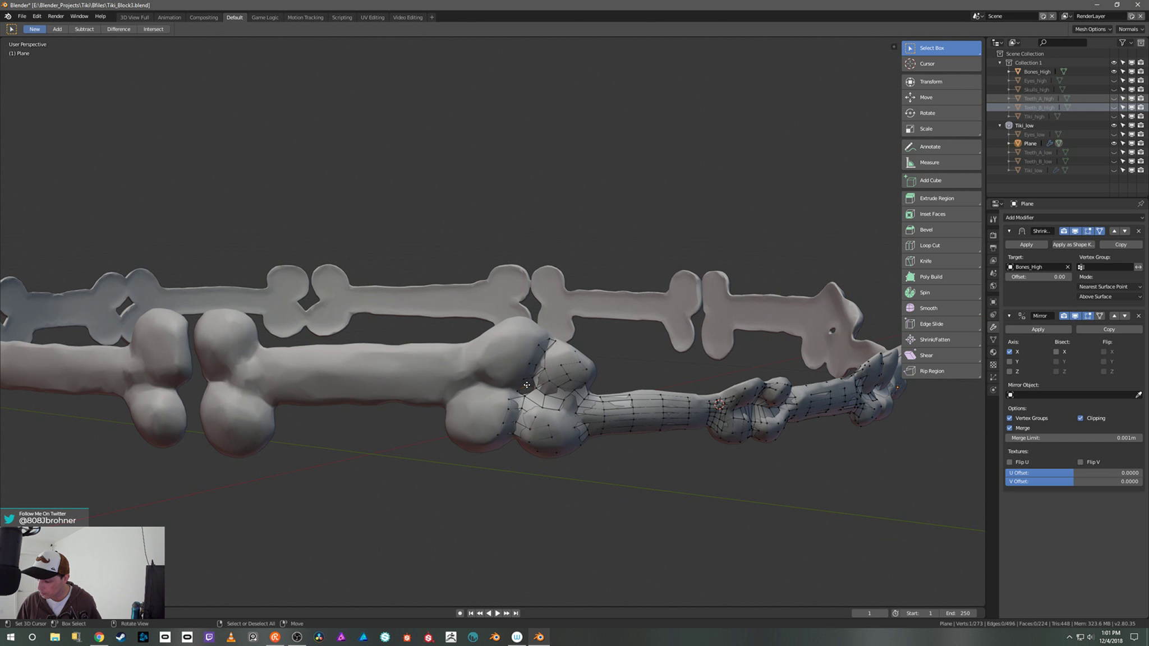
click(526, 386)
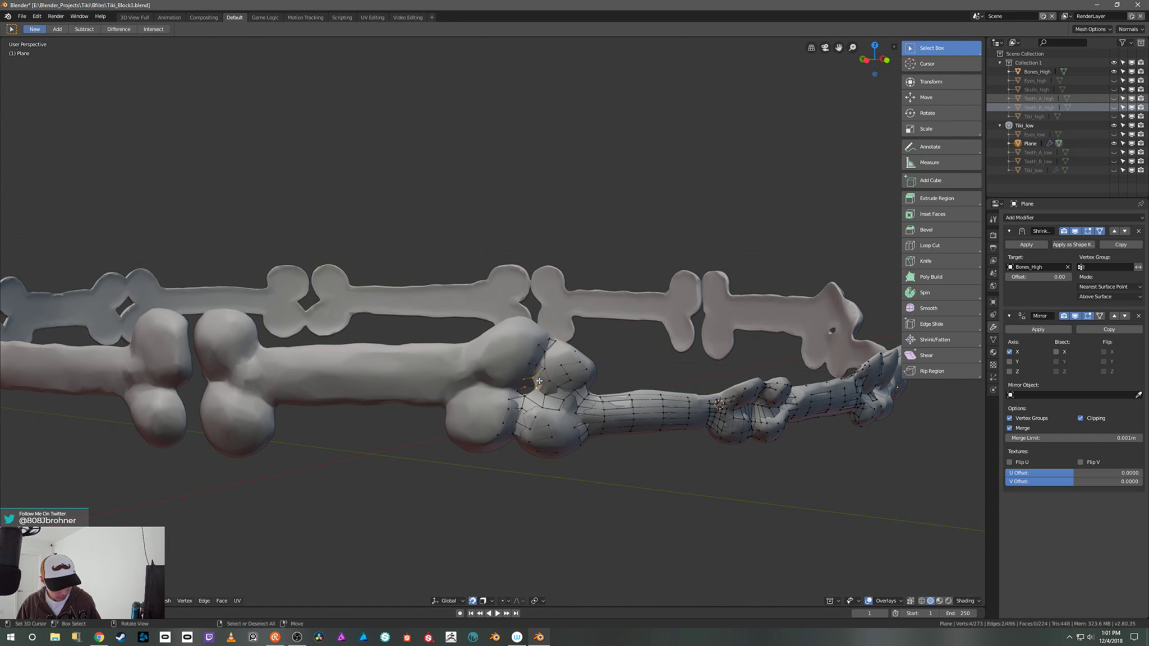
key(f)
Step: Extrude one more vertex from the gap toward the neighbouring bone and fill the adjoining faces beside the lower knob
mouse_move(539, 381)
middle_down()
mouse_move(543, 391)
mouse_move(527, 387)
middle_up()
click(527, 387)
key(e)
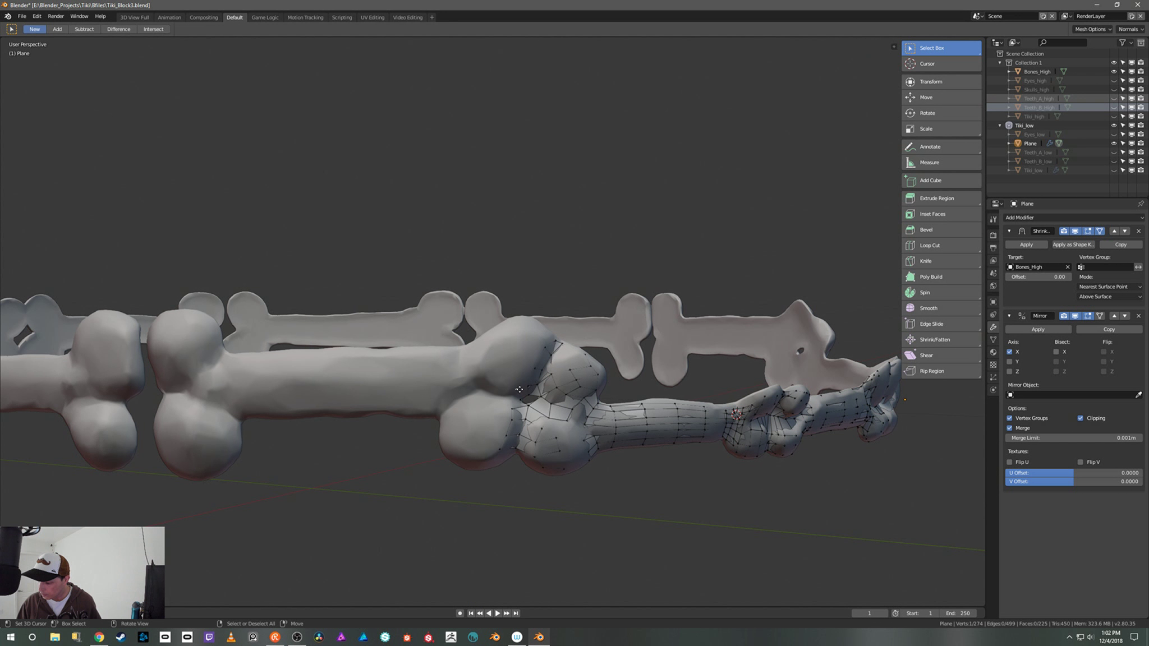
click(517, 390)
mouse_move(518, 390)
middle_down()
mouse_move(522, 398)
mouse_move(525, 383)
mouse_move(527, 396)
middle_up()
shift+click(529, 395)
shift+click(530, 403)
key(f)
click(524, 396)
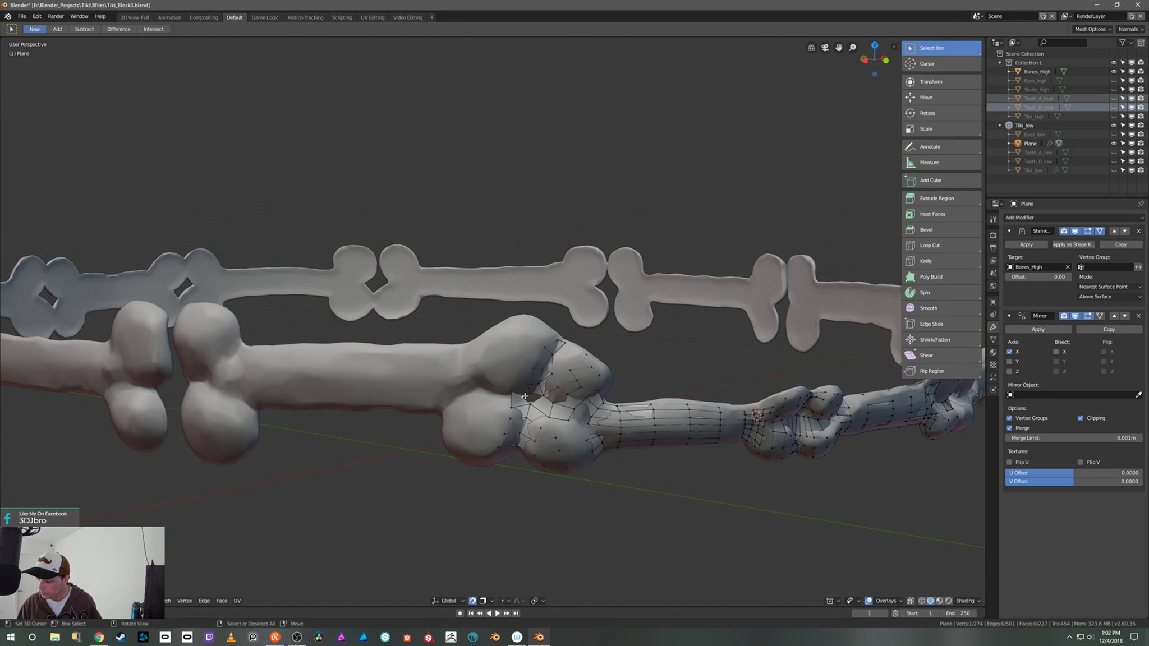
middle_drag(512, 393, 537, 379)
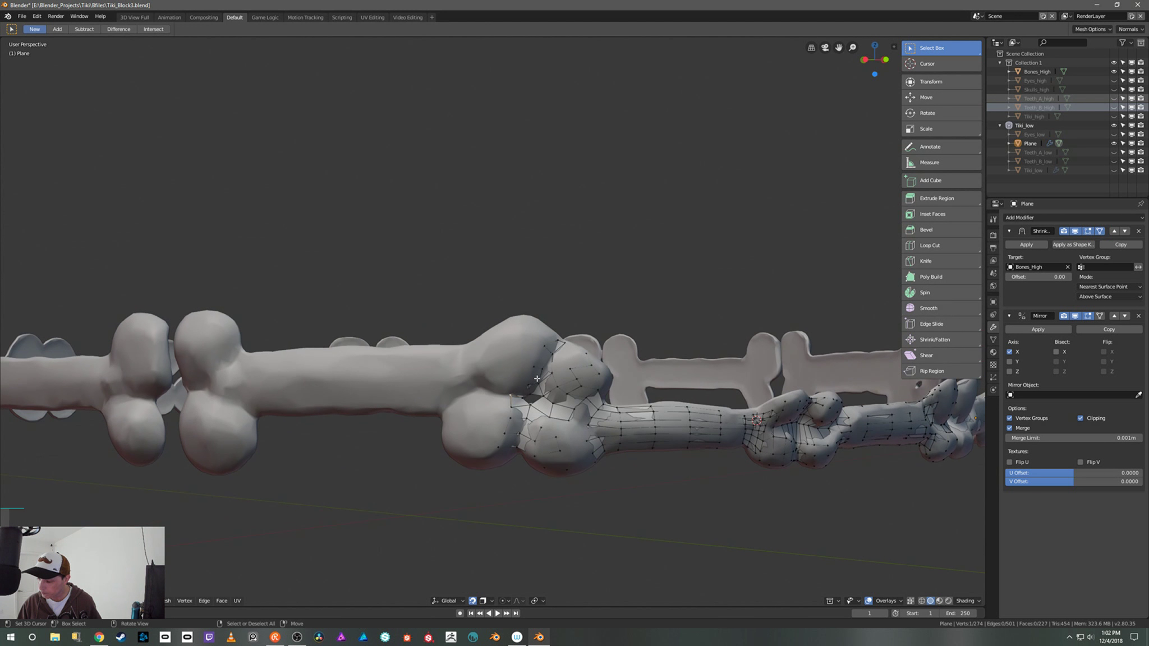
Step: Hide Collection 1 and check the low-poly mesh's new faces between the knobs on their own
click(1114, 62)
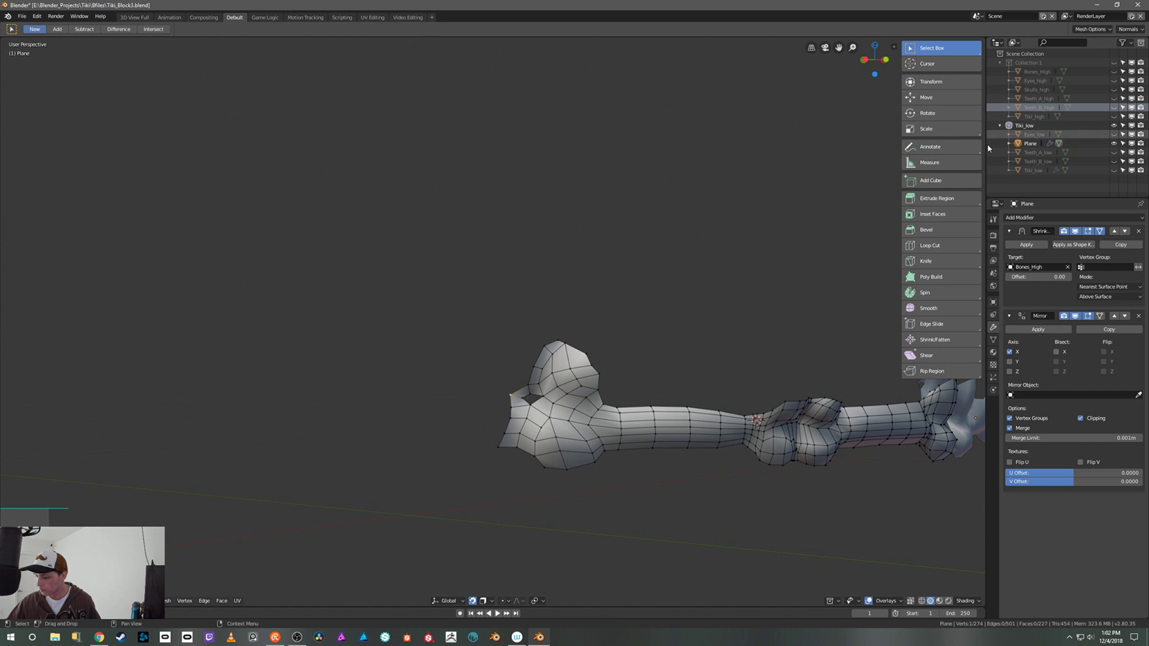
key(Tab)
scroll(656, 310, down, 3)
middle_drag(646, 315, 523, 342)
key(ctrl+Tab)
click(537, 344)
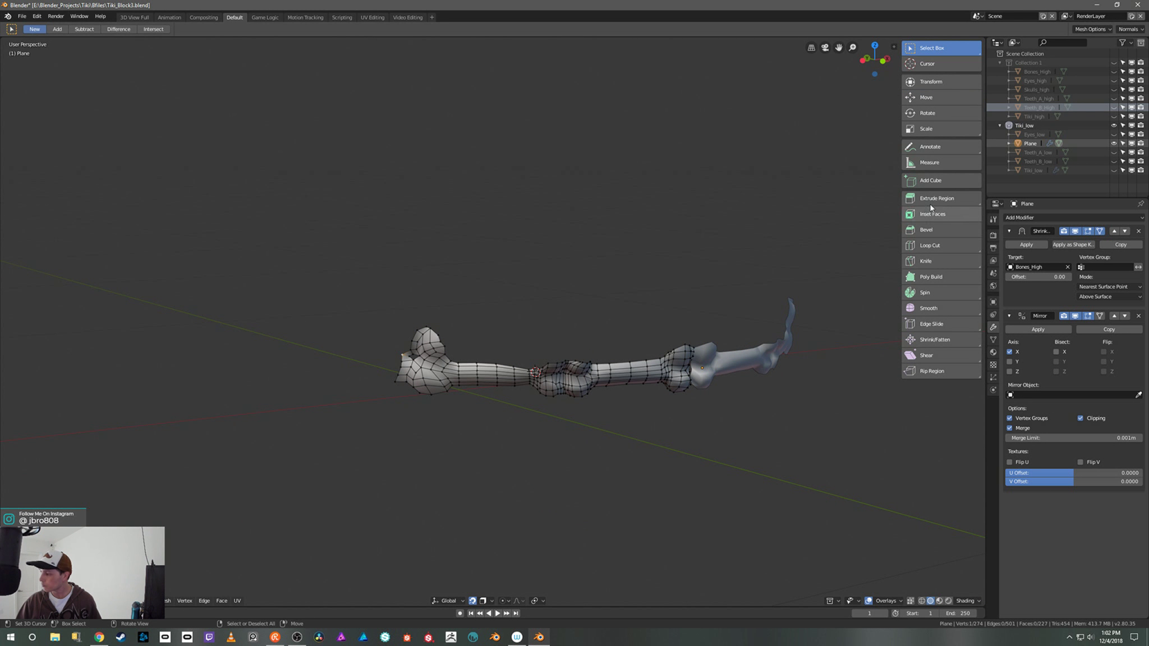
Step: Show Collection 1 again and compare the low-poly mesh with Bones_High around the ring, in and out of Edit Mode
click(1114, 62)
key(Tab)
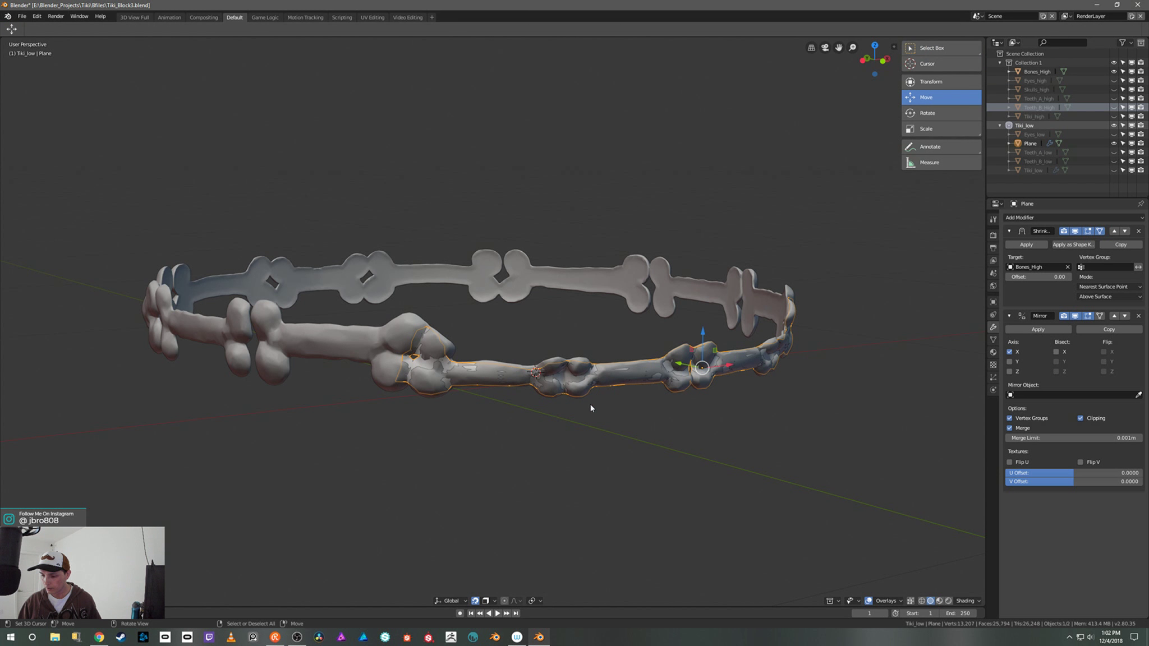
middle_drag(590, 403, 536, 449)
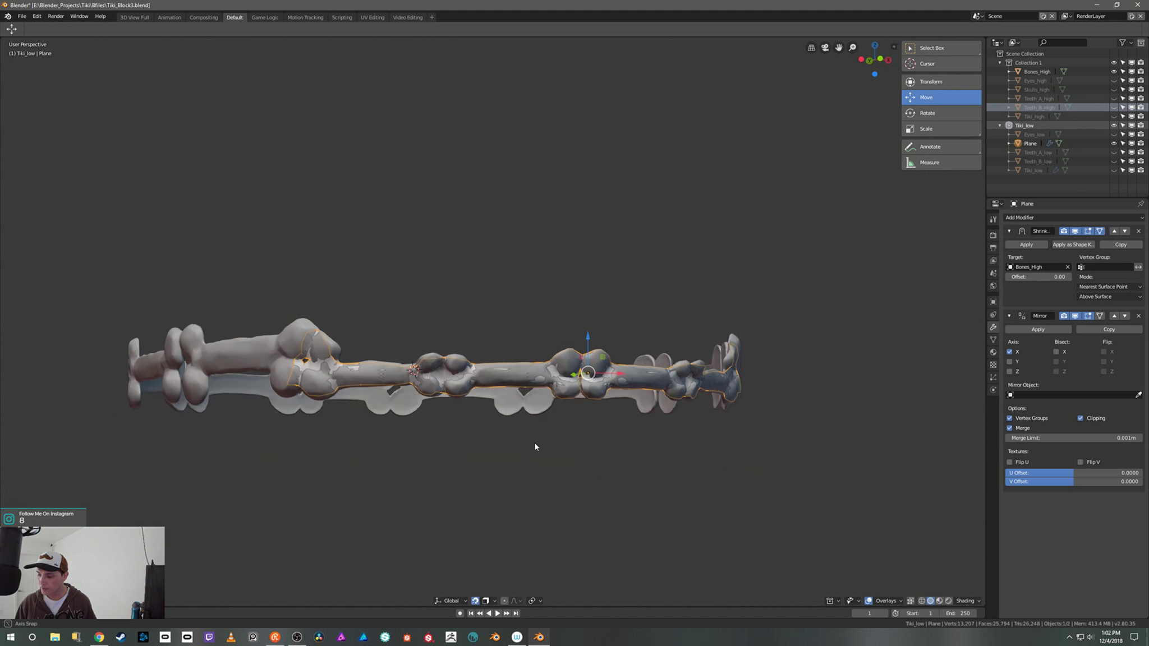
key(ctrl+Tab)
click(594, 441)
scroll(637, 357, up, 2)
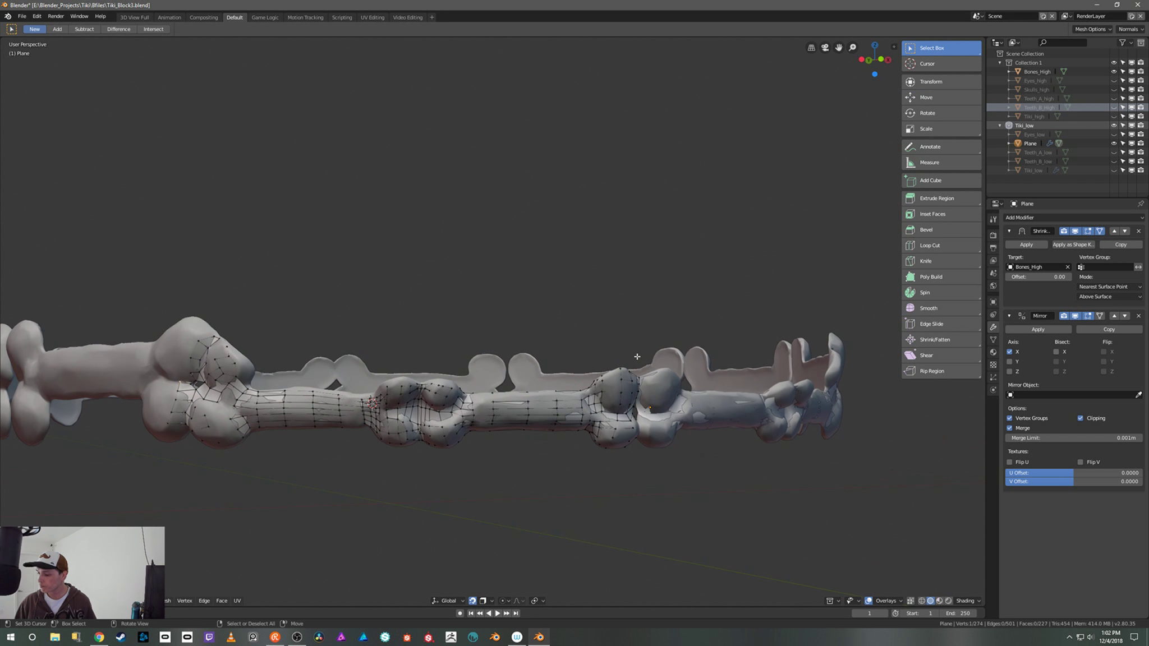
middle_drag(568, 303, 637, 292)
scroll(625, 321, down, 4)
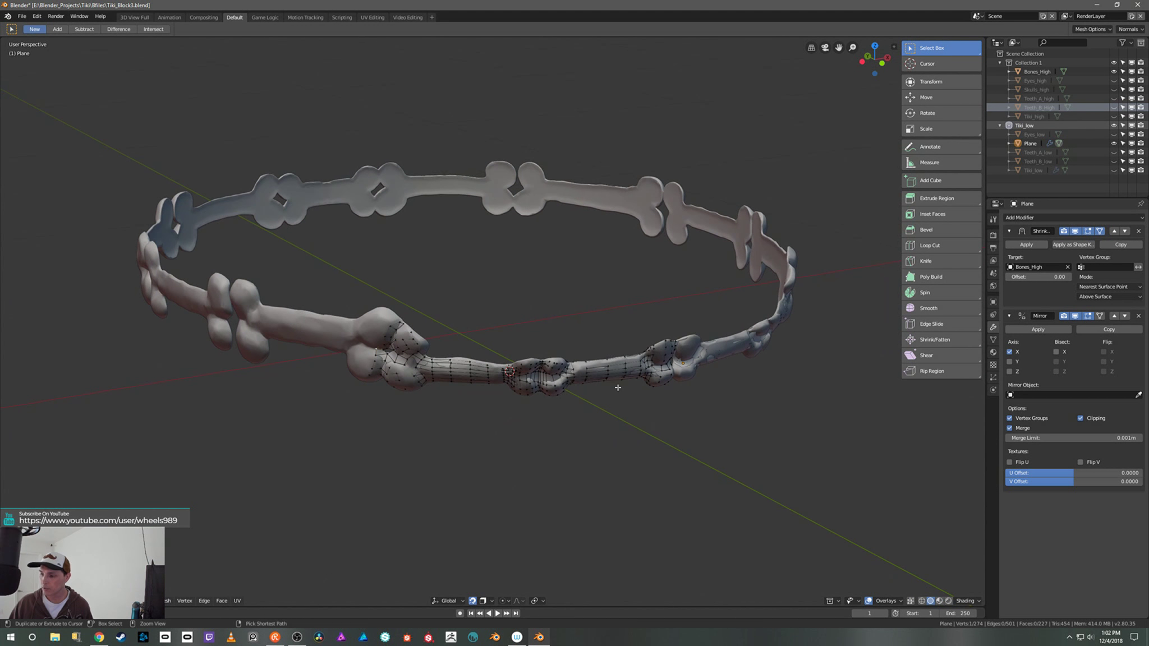
mouse_move(618, 387)
middle_down()
mouse_move(585, 398)
mouse_move(597, 416)
mouse_move(606, 405)
middle_up()
scroll(601, 407, up, 1)
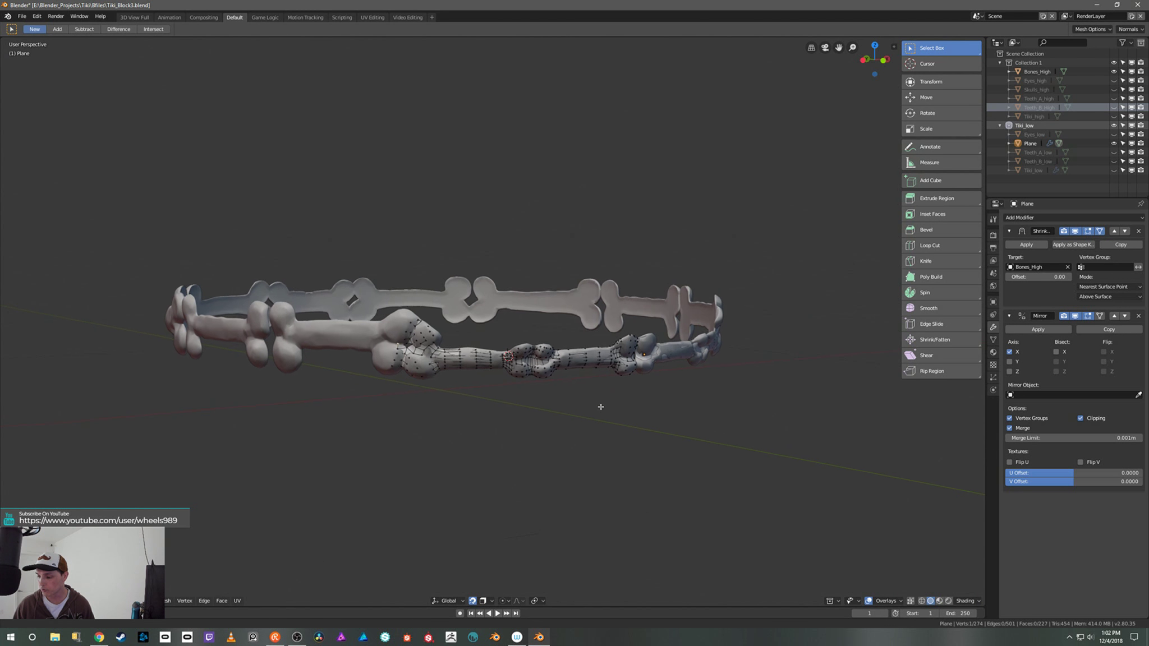
scroll(601, 406, up, 1)
key(Tab)
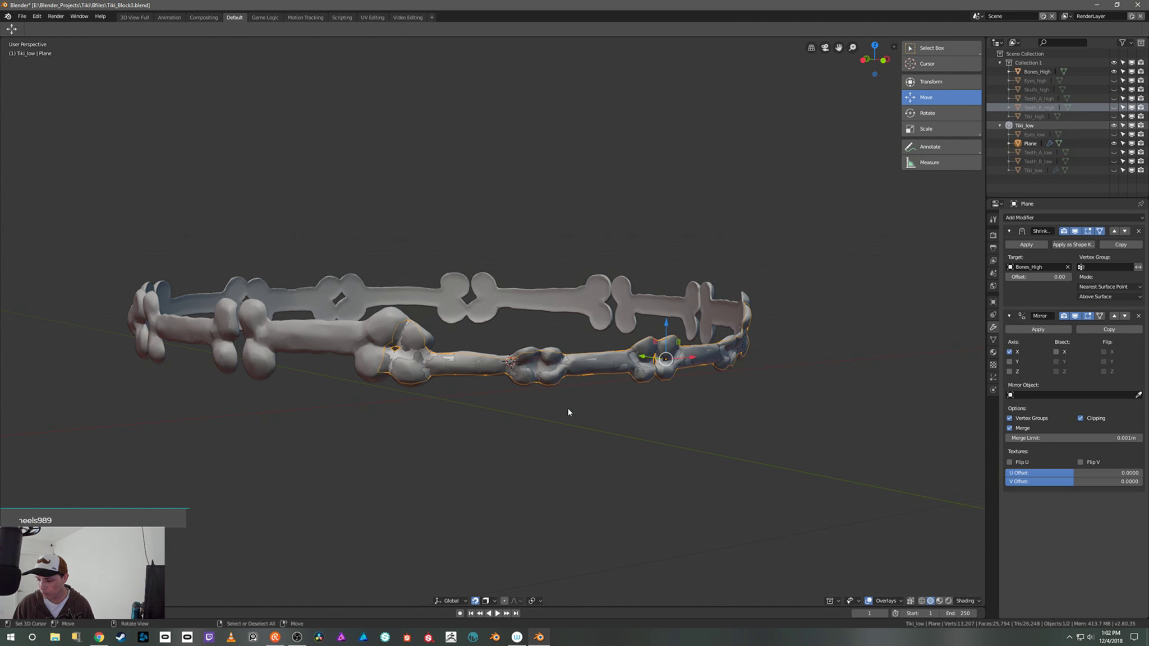
middle_drag(568, 413, 620, 388)
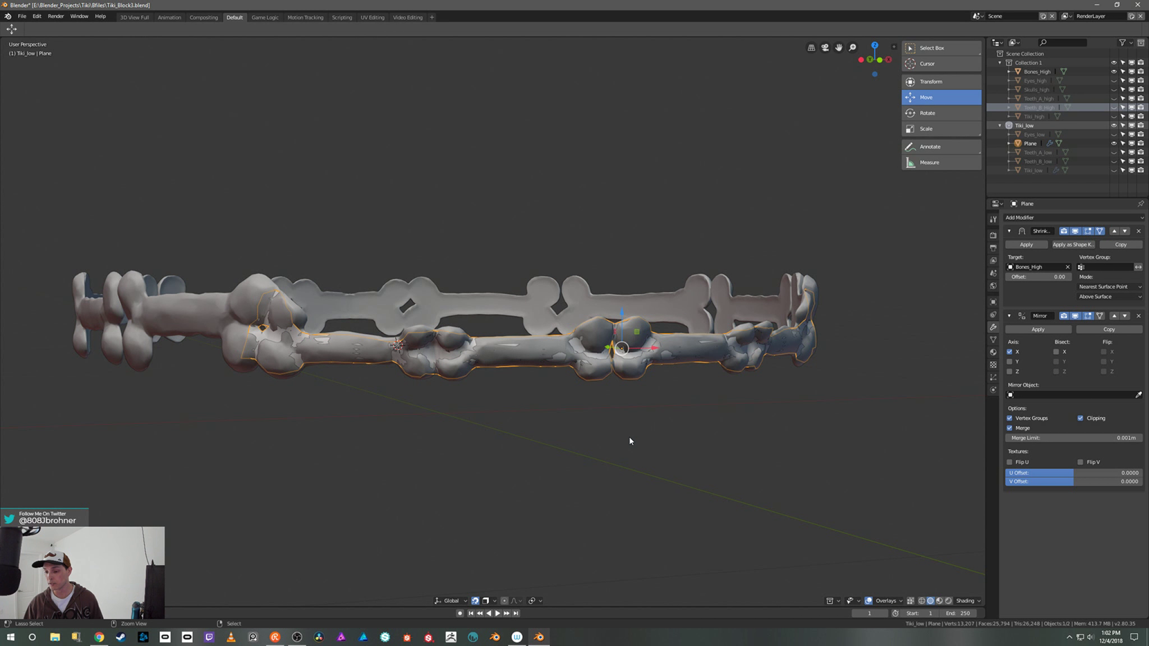
ctrl+middle_drag(628, 436, 622, 461)
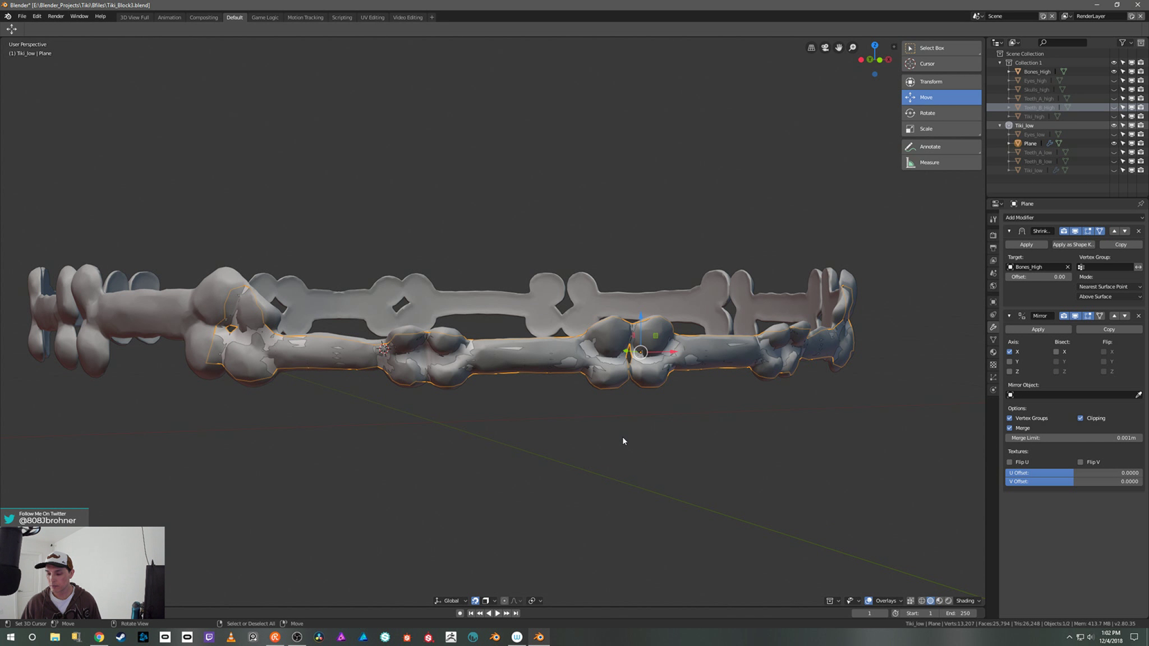
middle_drag(655, 443, 680, 439)
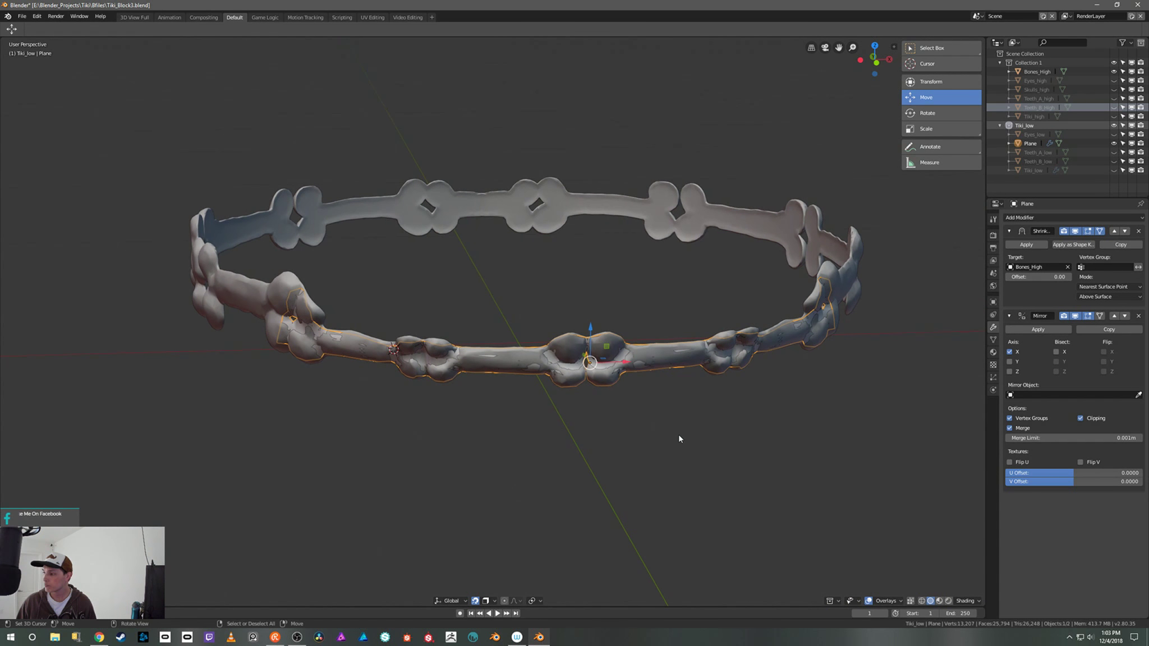
Step: Turn on the Shadow option in the viewport shading settings
click(963, 602)
click(921, 573)
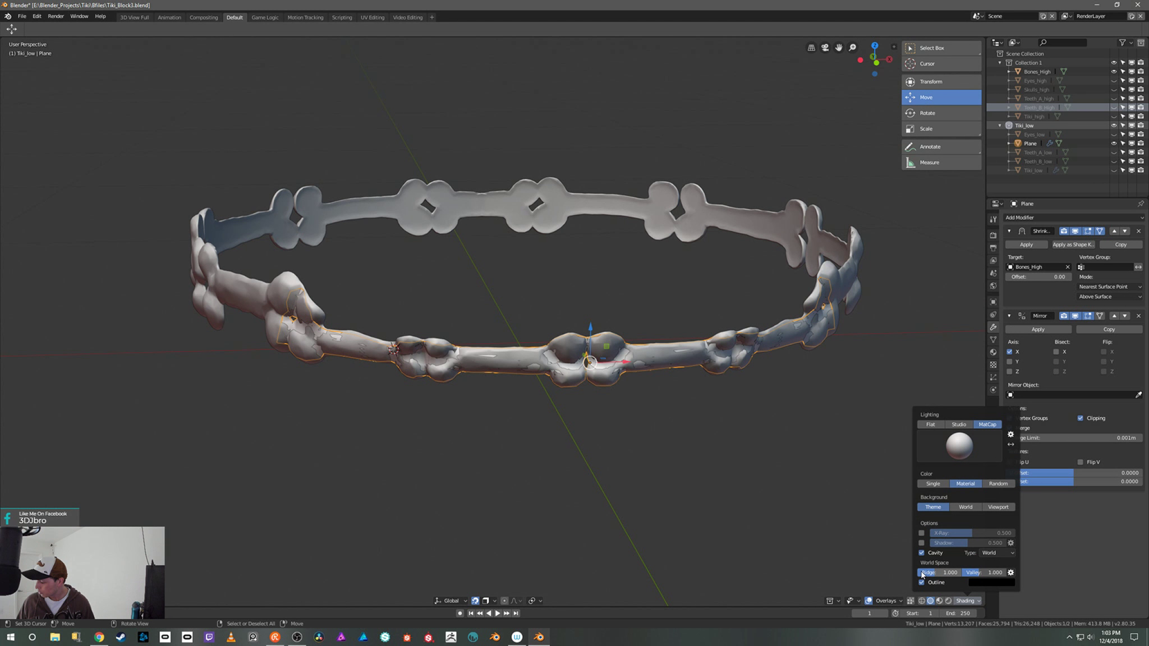
click(921, 543)
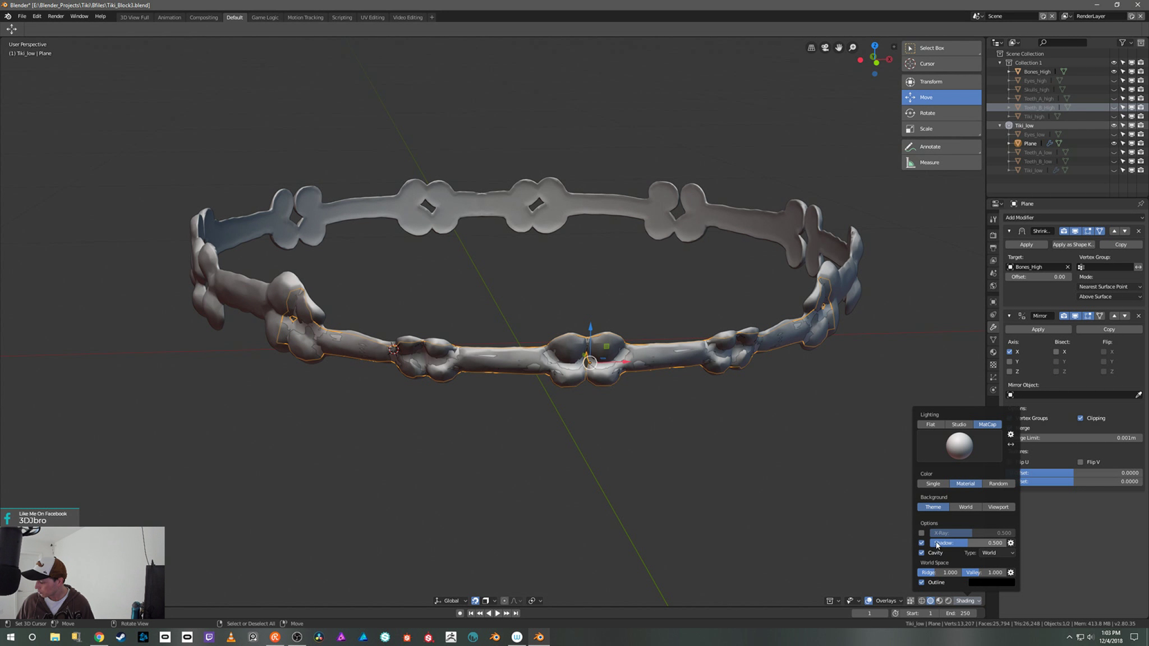
middle_drag(790, 497, 790, 482)
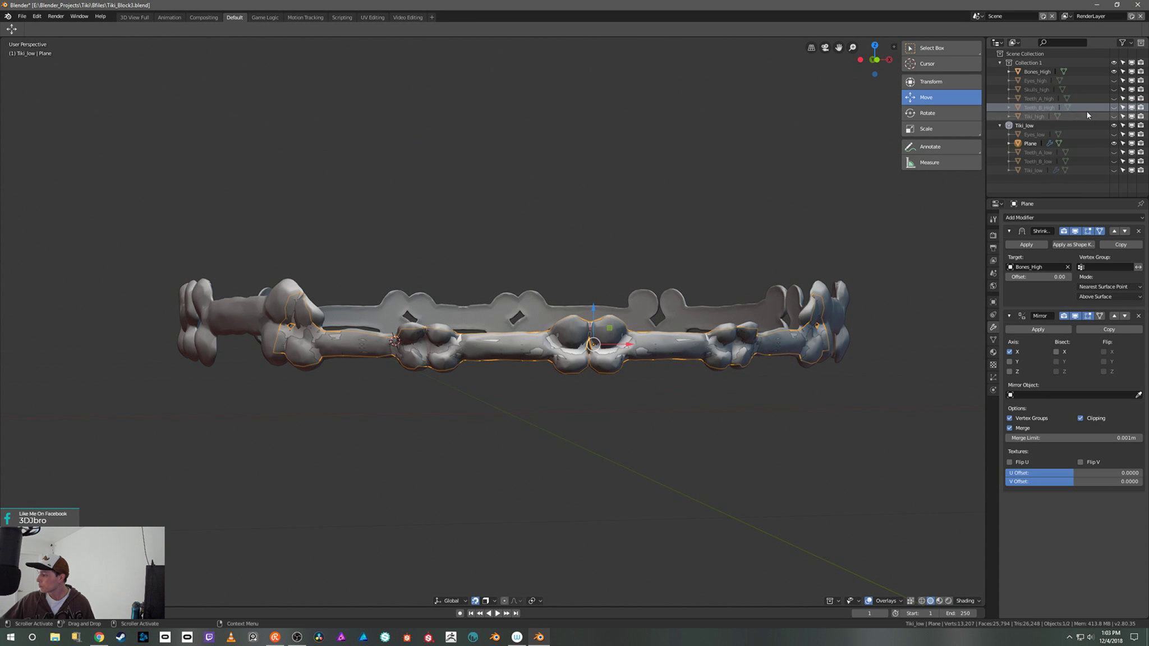
Step: Hide Collection 1, examine the mirrored low-poly bones alone and save the file
click(1114, 71)
middle_drag(829, 321, 746, 396)
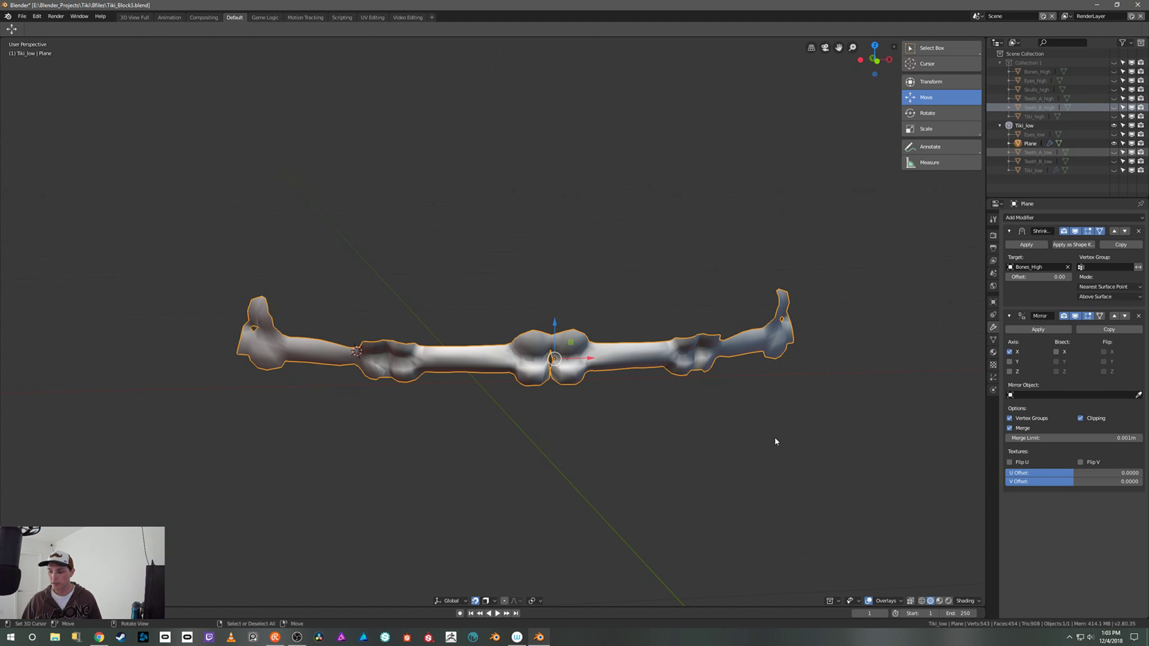
middle_drag(775, 442, 745, 440)
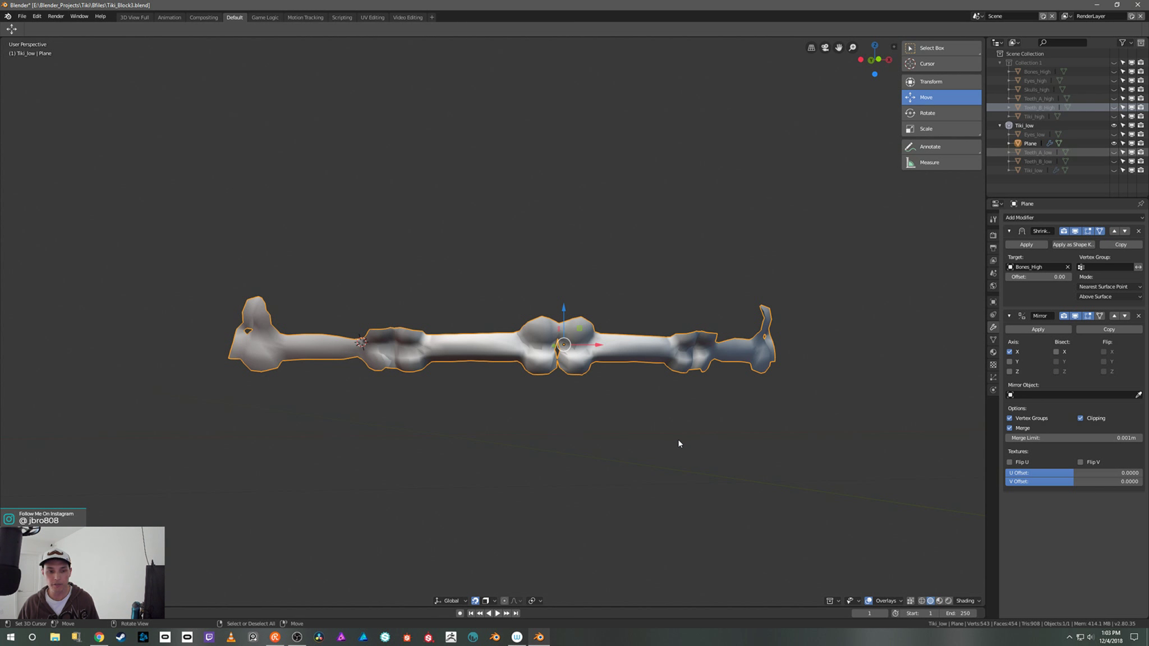
middle_drag(705, 444, 699, 457)
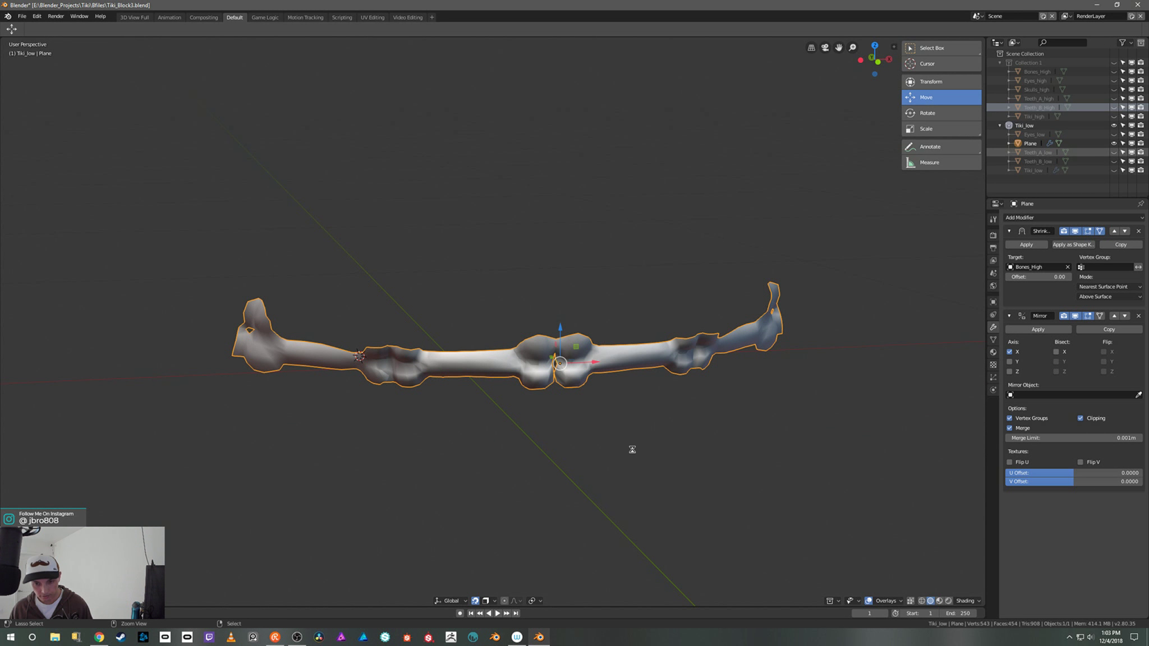
click(35, 16)
click(40, 86)
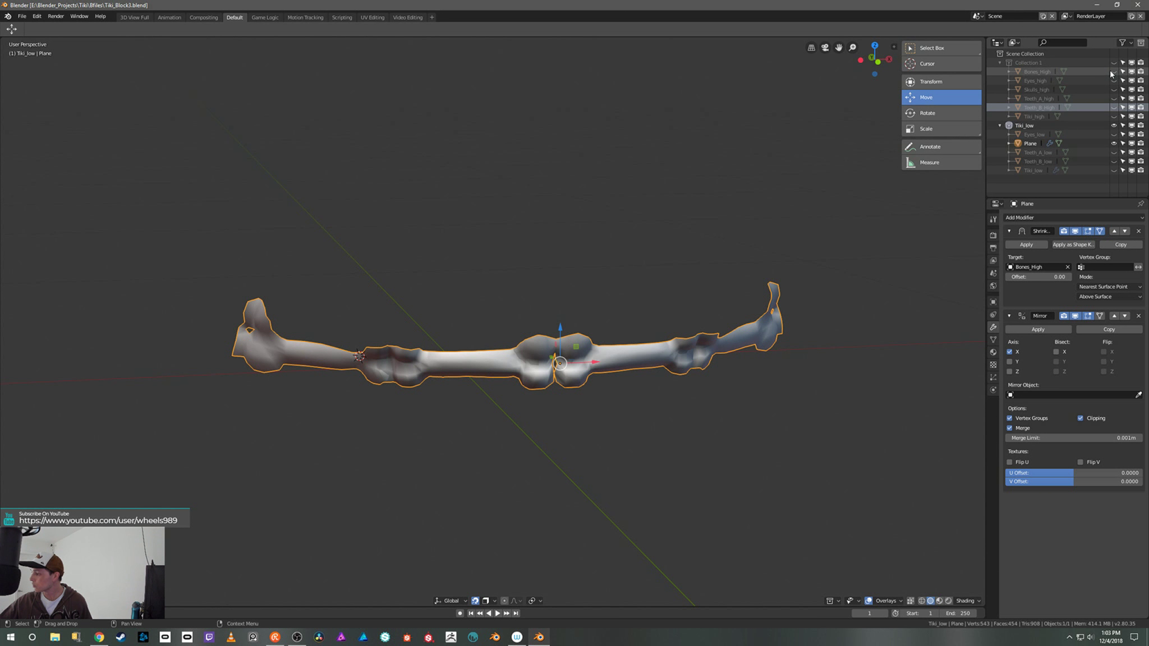
Step: Show Eyes_low, Tiki_low, Teeth_B_low and Teeth_A_low together with the low-poly bones
click(1113, 135)
scroll(870, 264, down, 9)
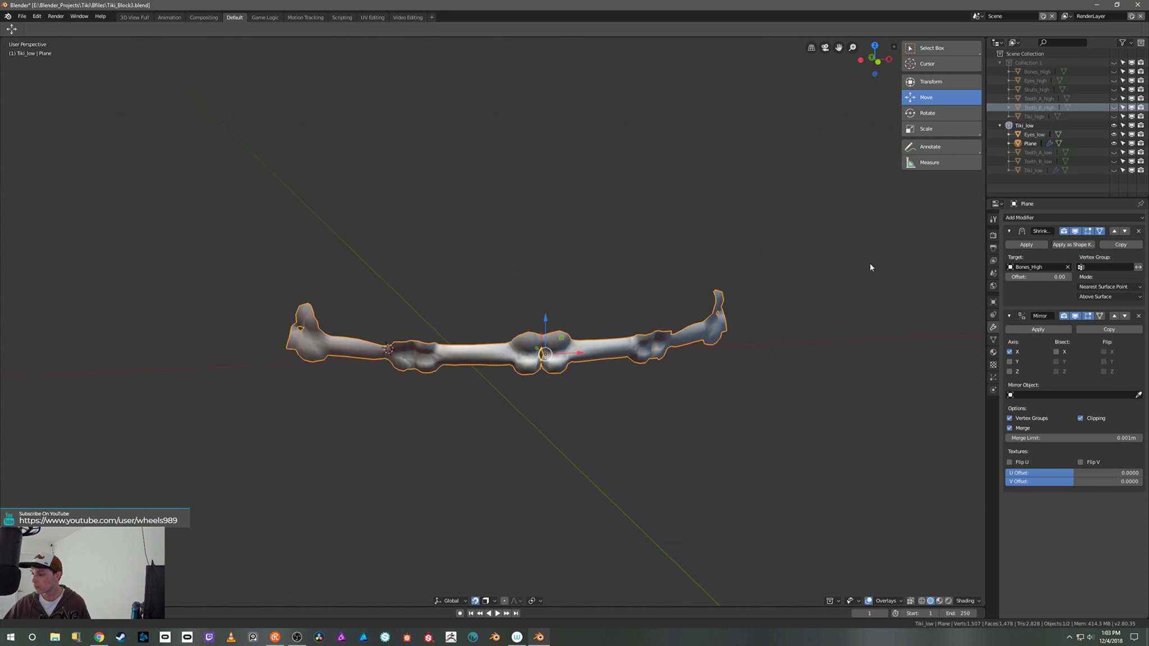
mouse_move(781, 301)
middle_down()
mouse_move(772, 367)
mouse_move(763, 192)
mouse_move(767, 305)
middle_up()
click(769, 306)
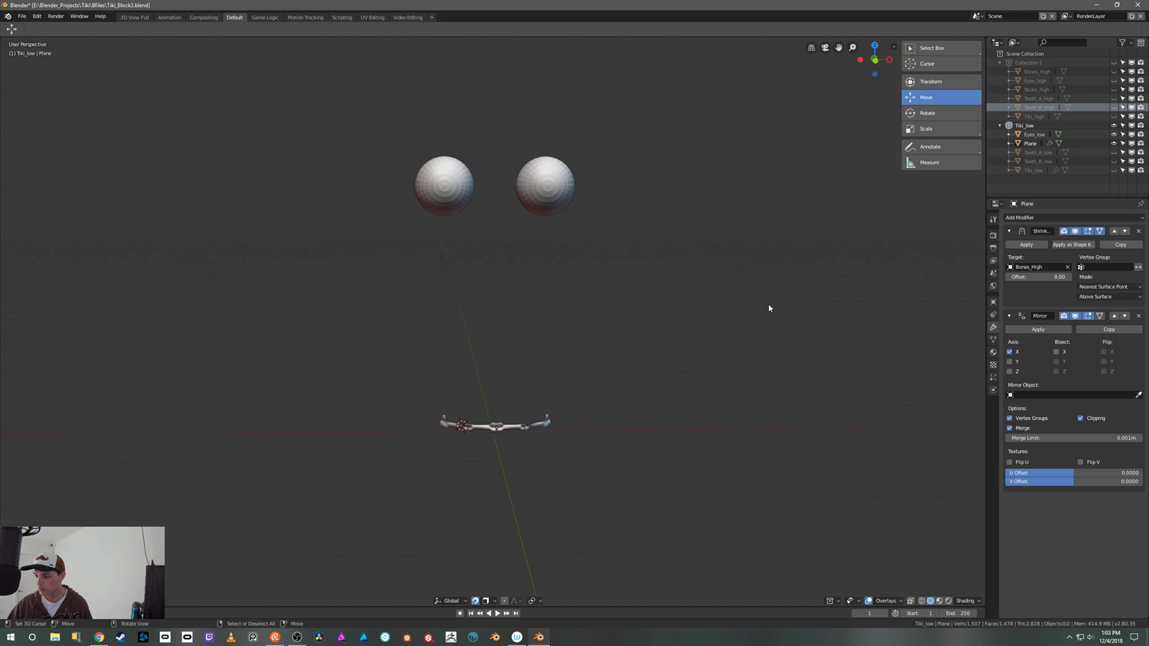
click(1113, 170)
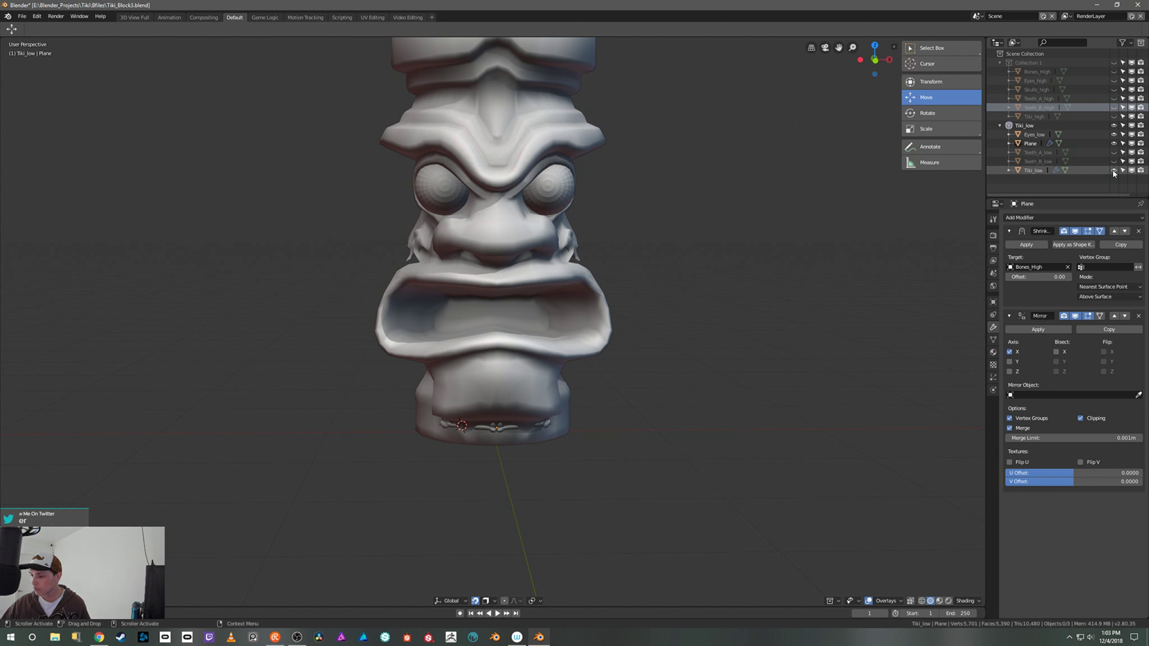
click(1114, 162)
click(1113, 153)
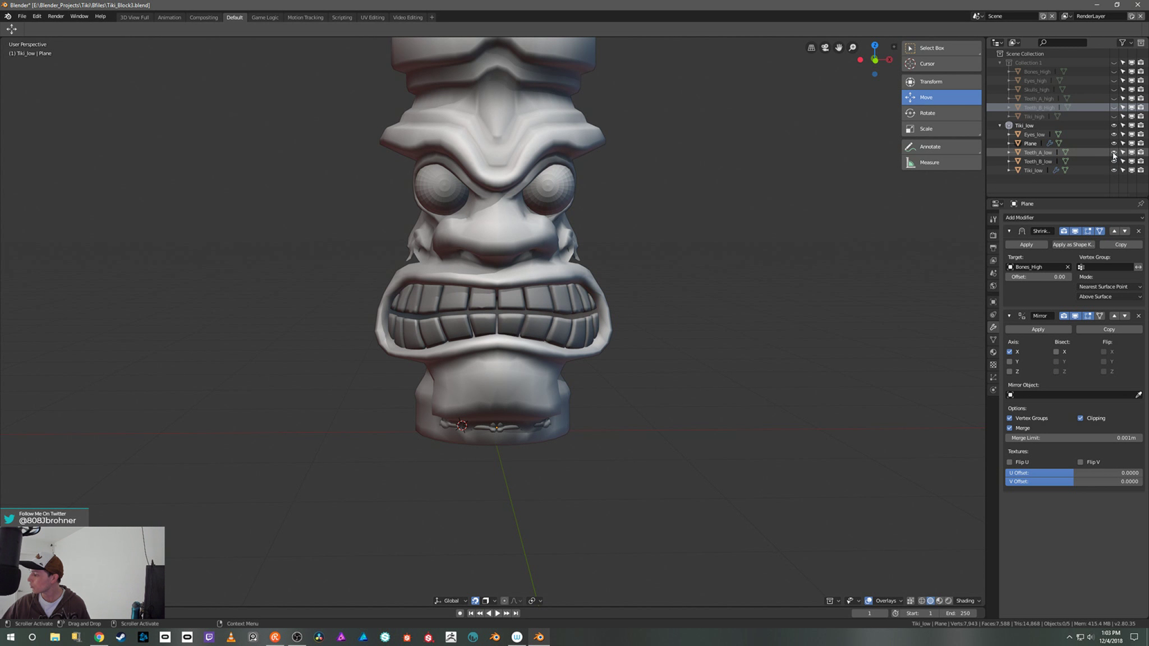
Step: Select Tiki_low and examine the open back and sides of the low-poly tiki
middle_drag(962, 223, 553, 192)
click(511, 255)
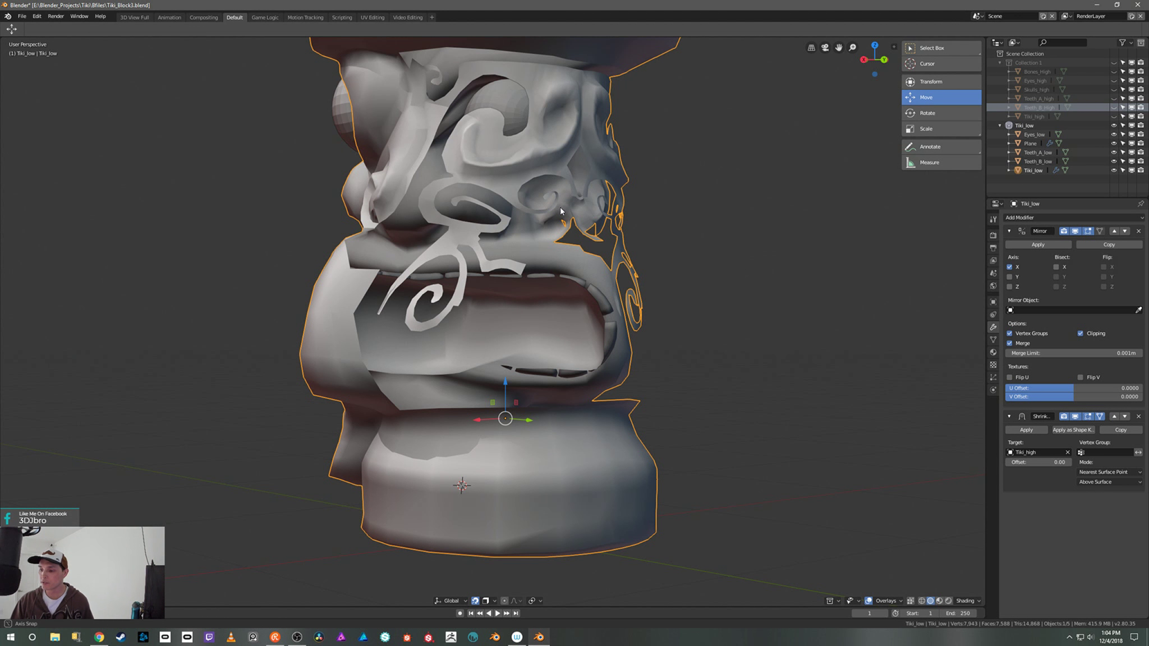
middle_drag(561, 211, 600, 213)
middle_drag(909, 210, 849, 202)
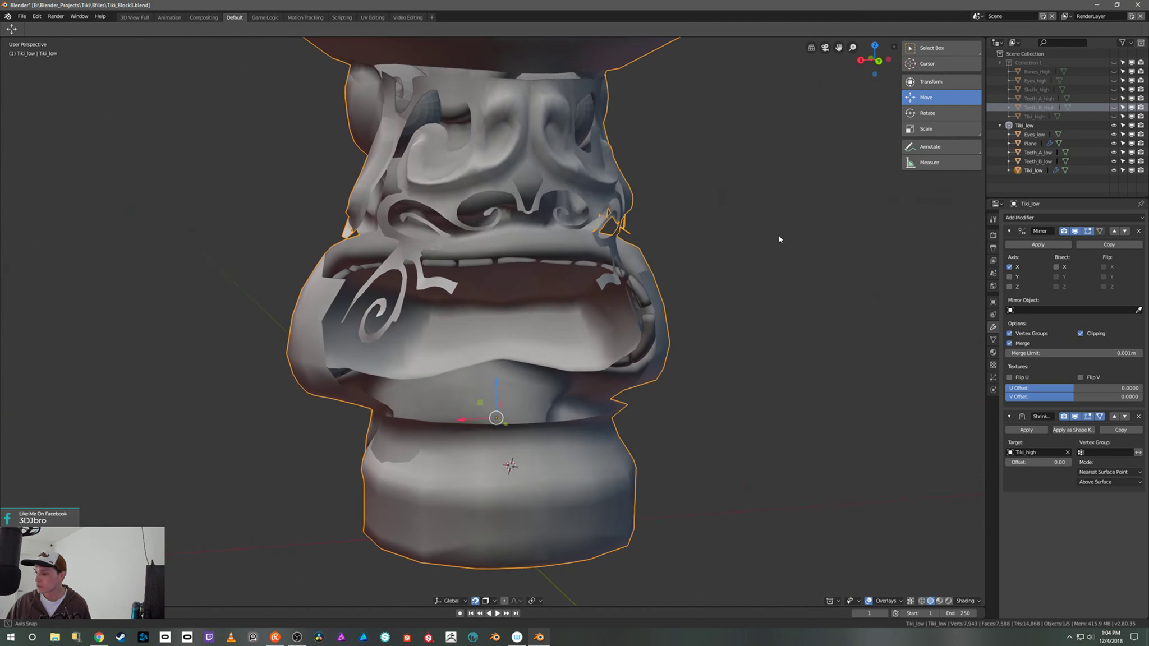
Step: Show Tiki_high over Tiki_low and compare the two meshes from the back, side and front
click(1113, 117)
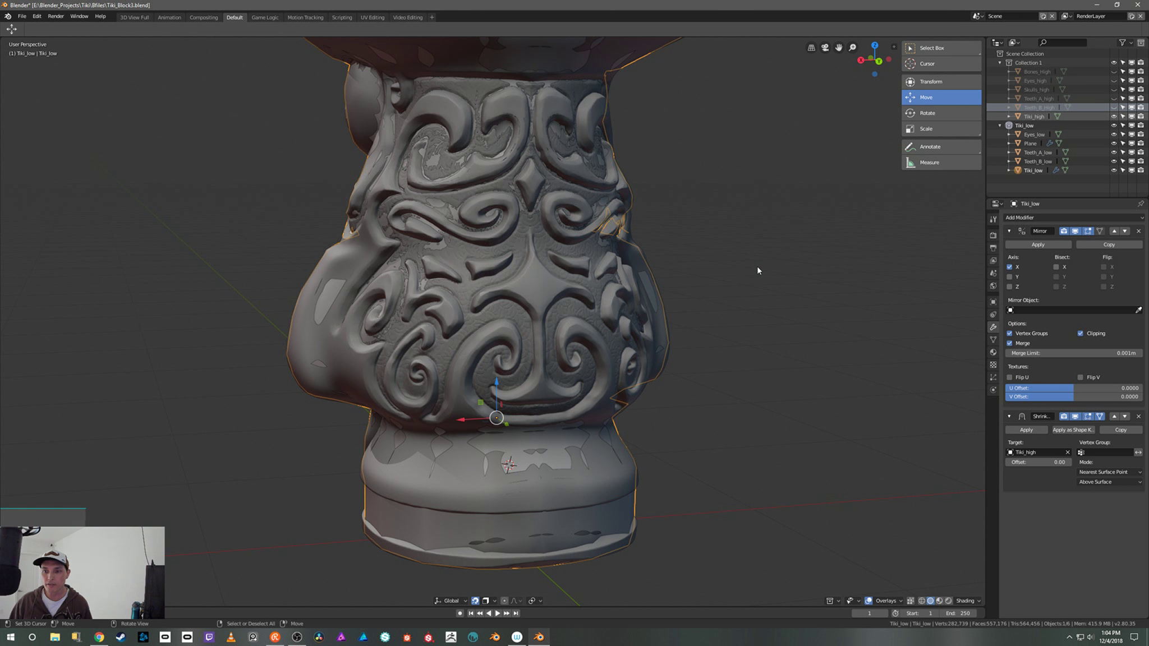
middle_drag(749, 306, 761, 341)
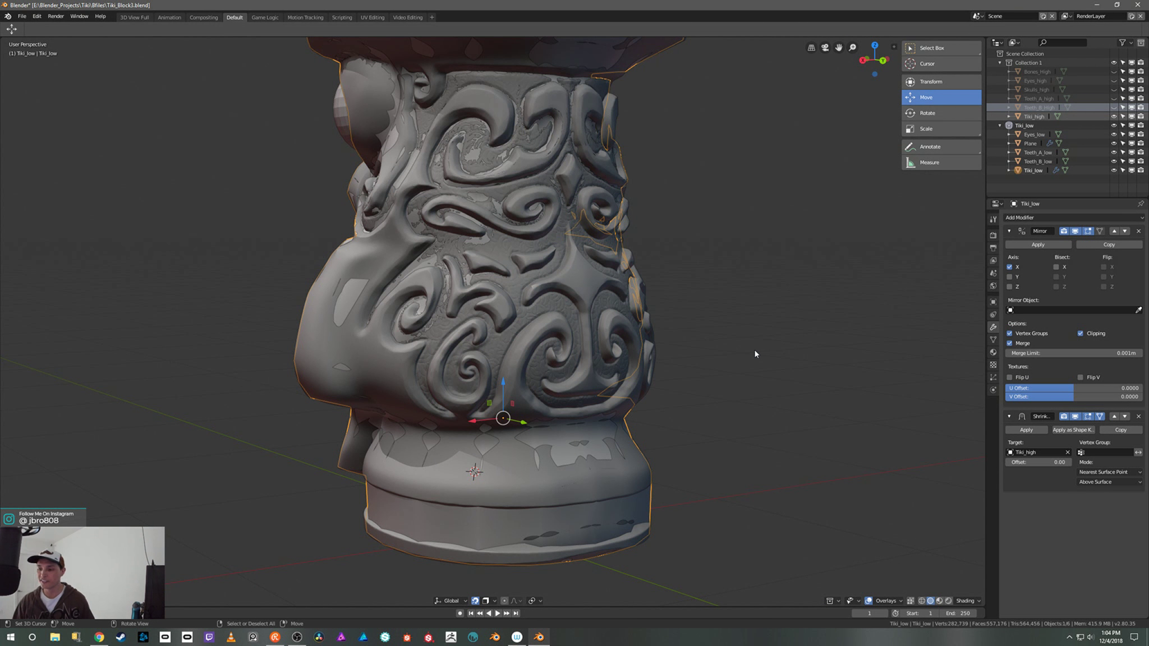
mouse_move(761, 351)
middle_down()
mouse_move(765, 365)
mouse_move(803, 356)
mouse_move(760, 343)
mouse_move(787, 359)
mouse_move(806, 353)
mouse_move(782, 368)
mouse_move(795, 353)
mouse_move(744, 357)
mouse_move(744, 379)
mouse_move(736, 361)
mouse_move(718, 425)
mouse_move(697, 385)
mouse_move(744, 341)
middle_up()
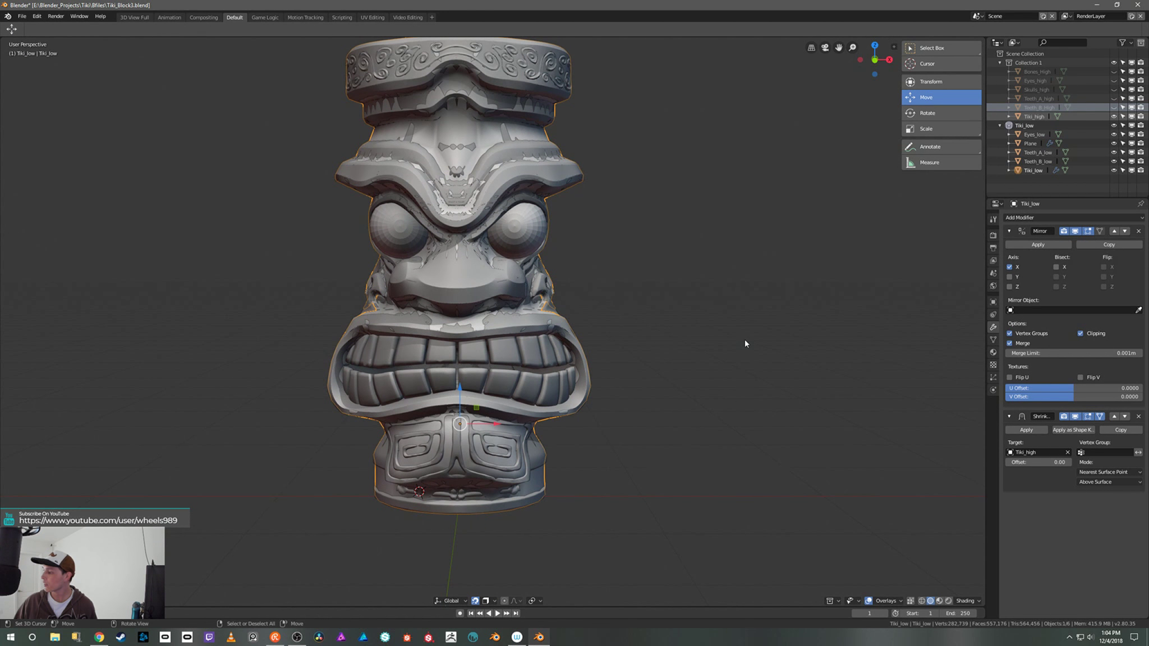
Step: Show Skulls_high and hide Tiki_low, leaving the high-poly body with the low-poly eyes, teeth and bones
click(1113, 89)
middle_drag(760, 249, 715, 290)
scroll(717, 278, up, 1)
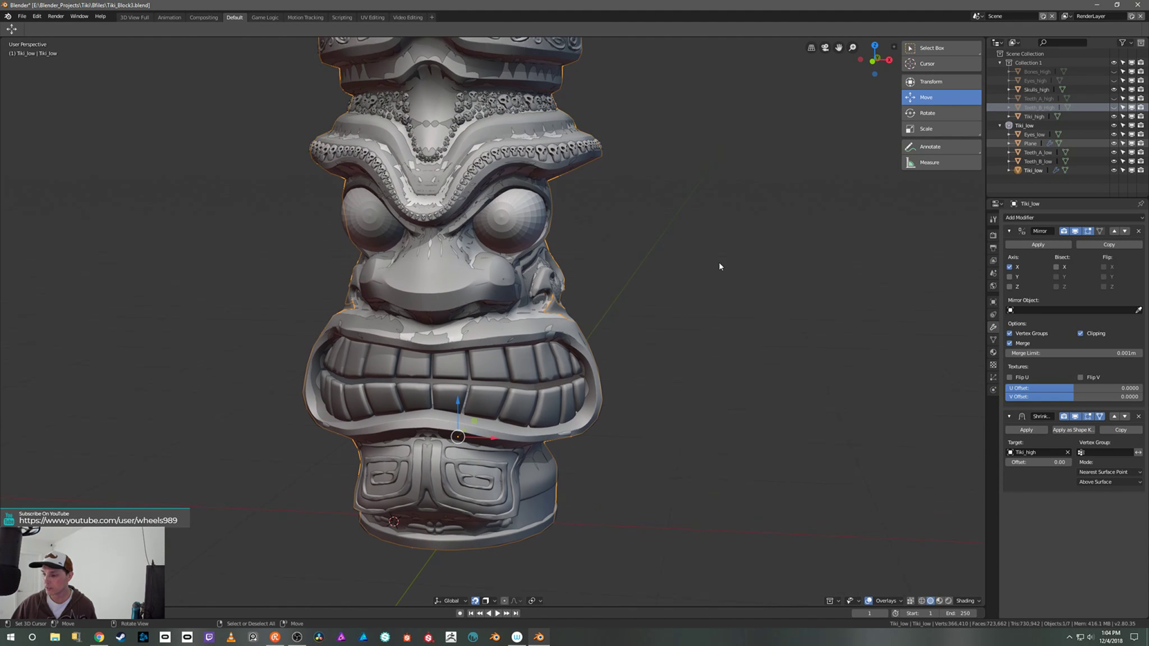
click(1113, 170)
middle_drag(747, 371, 722, 397)
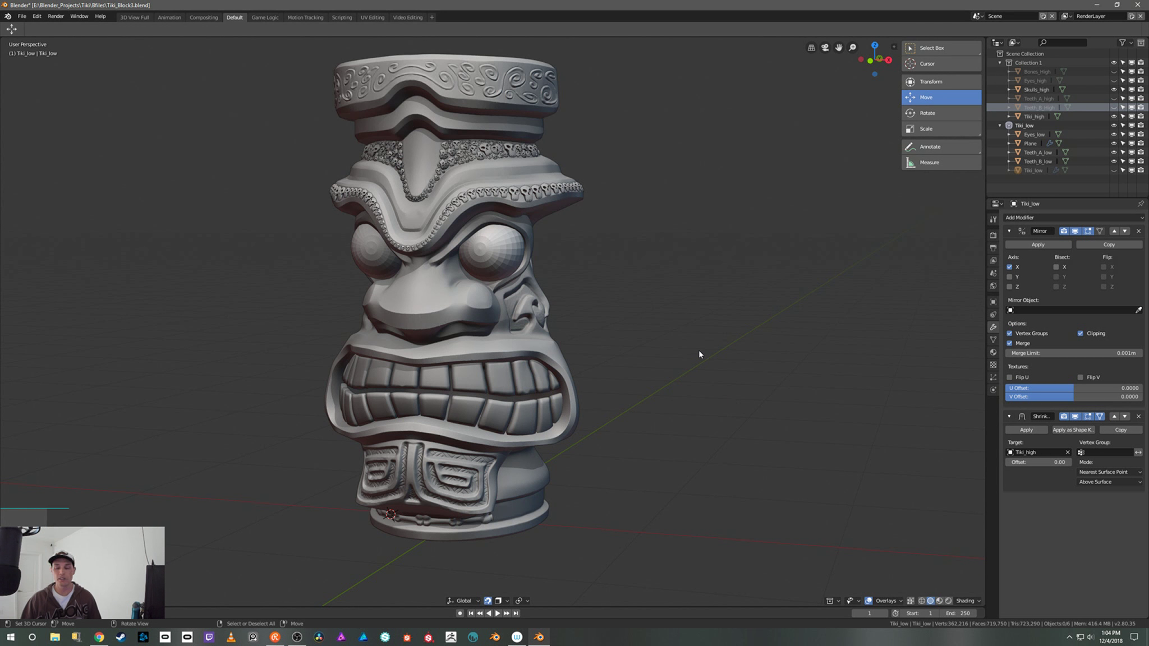
Step: Examine the combined high-poly and low-poly tiki from the front and sides
middle_drag(697, 331, 707, 338)
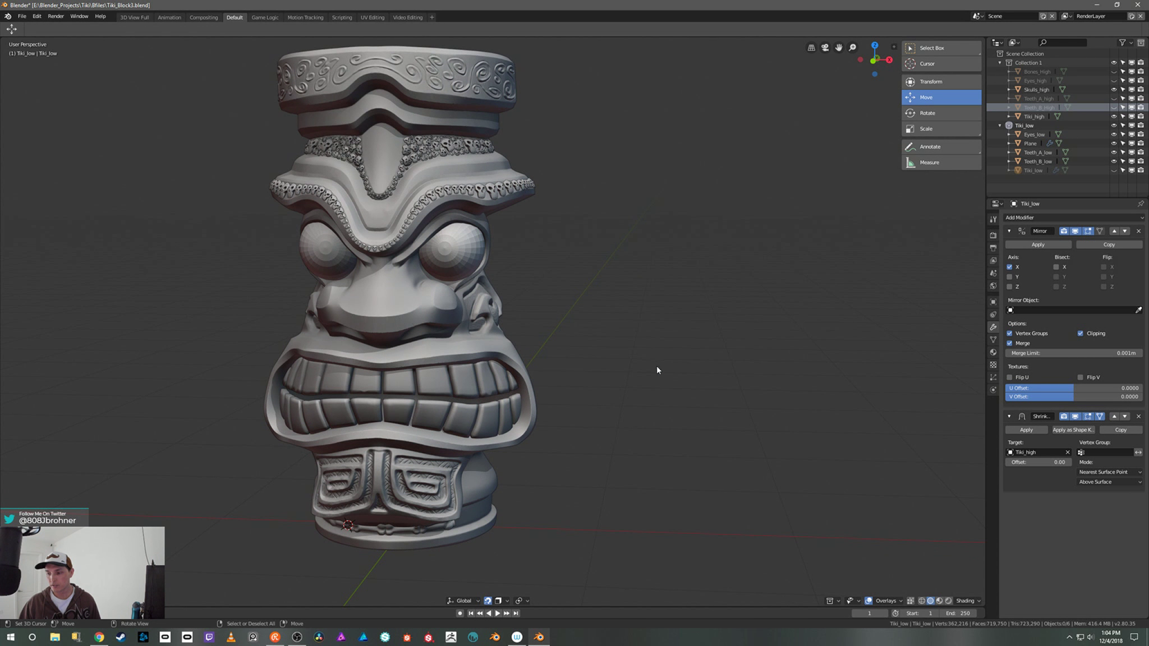
middle_drag(617, 383, 716, 400)
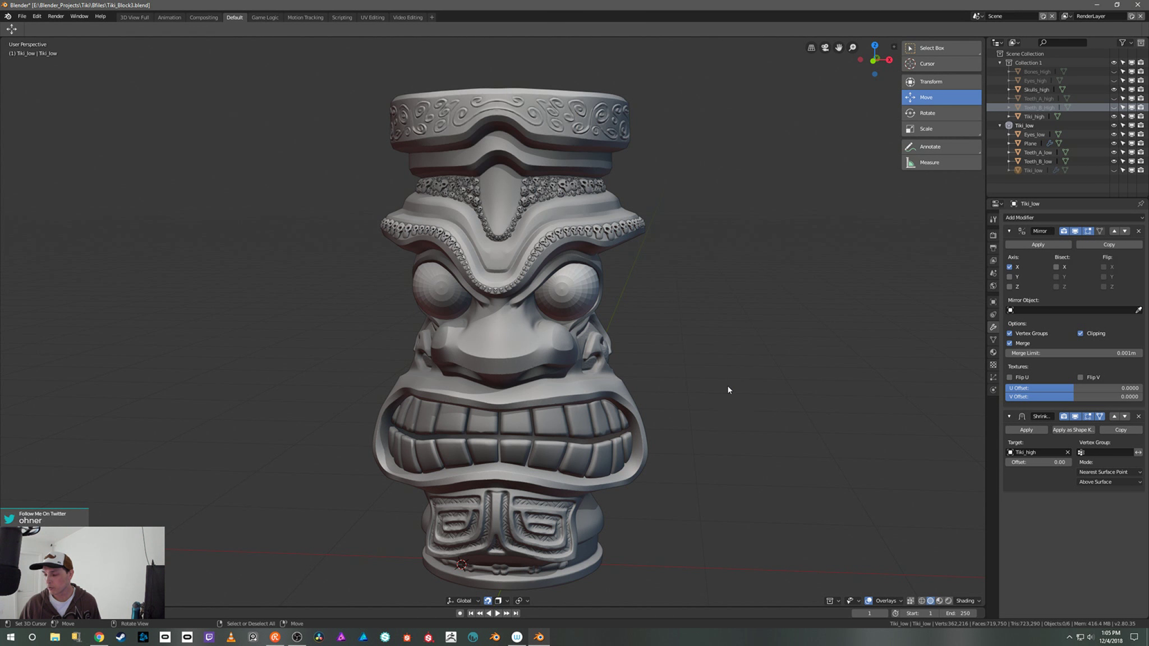
scroll(727, 390, down, 1)
scroll(724, 401, down, 1)
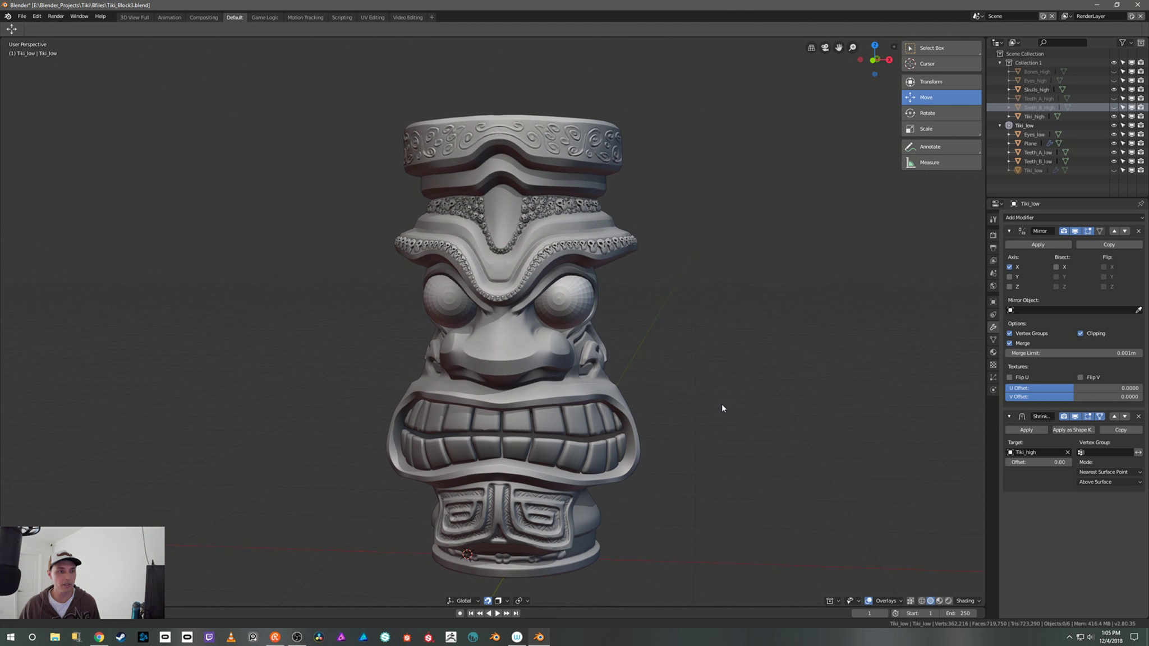
middle_drag(729, 433, 723, 336)
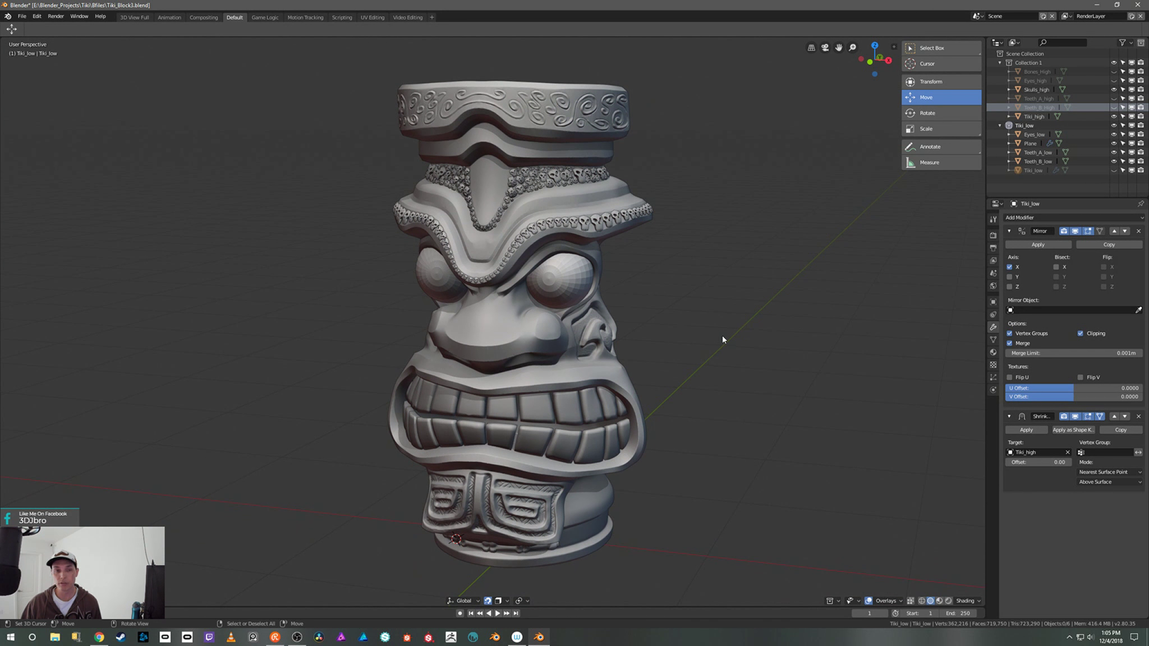
shift+middle_drag(733, 390, 704, 374)
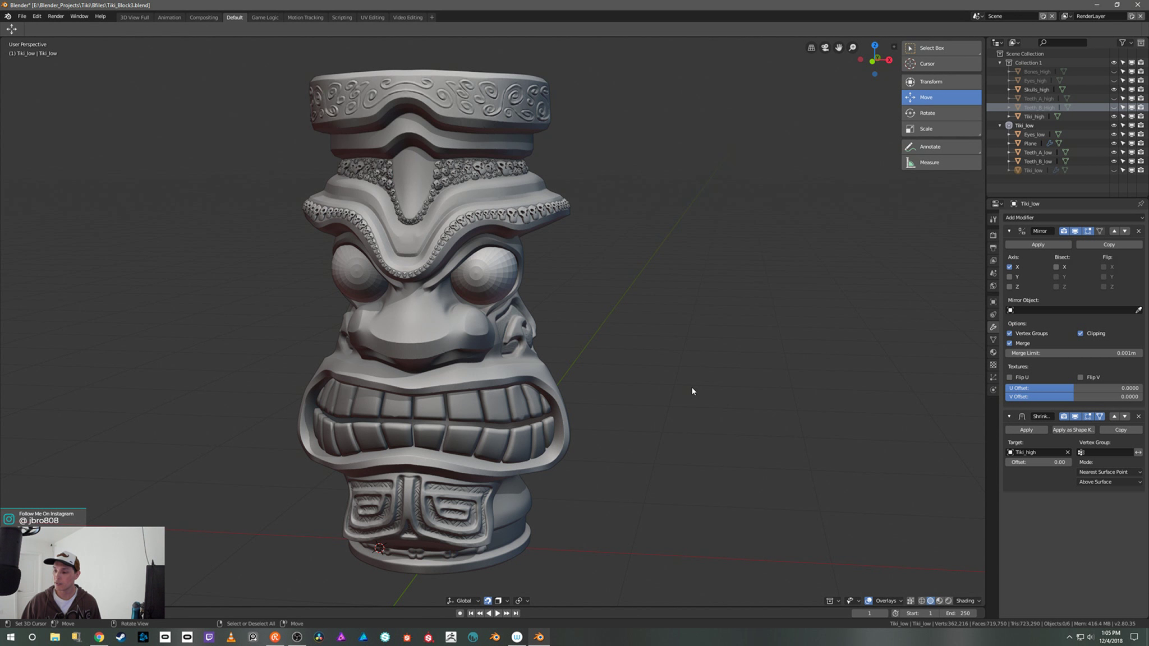
middle_drag(693, 378, 697, 372)
scroll(697, 371, down, 2)
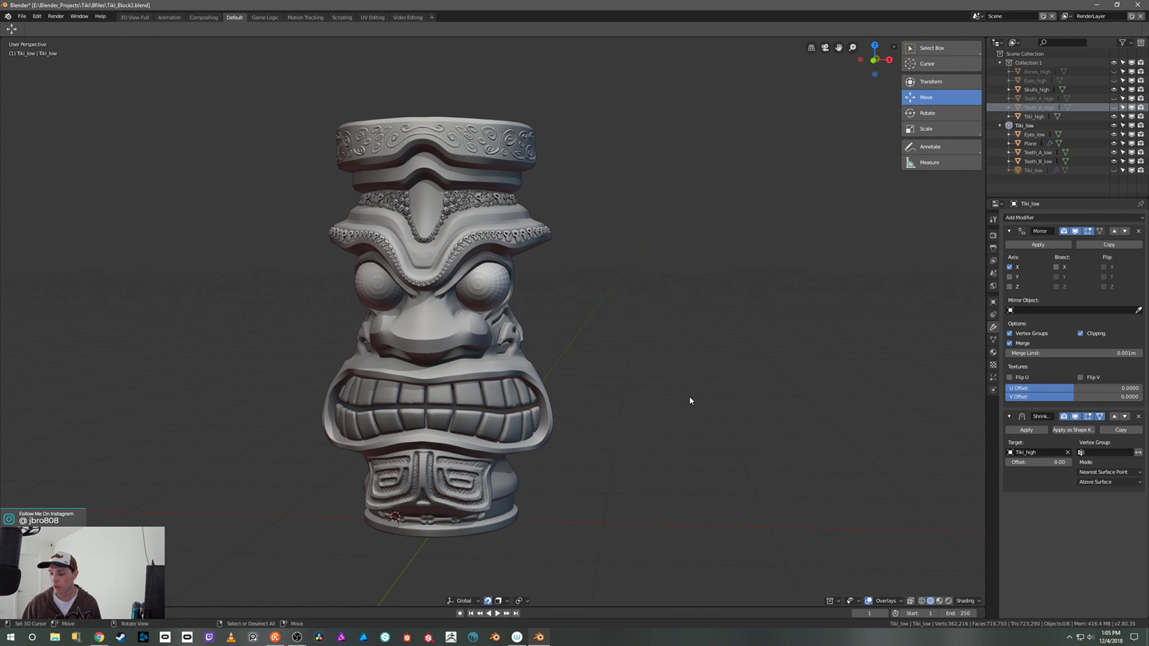
mouse_move(689, 396)
middle_down()
mouse_move(708, 396)
mouse_move(699, 393)
middle_up()
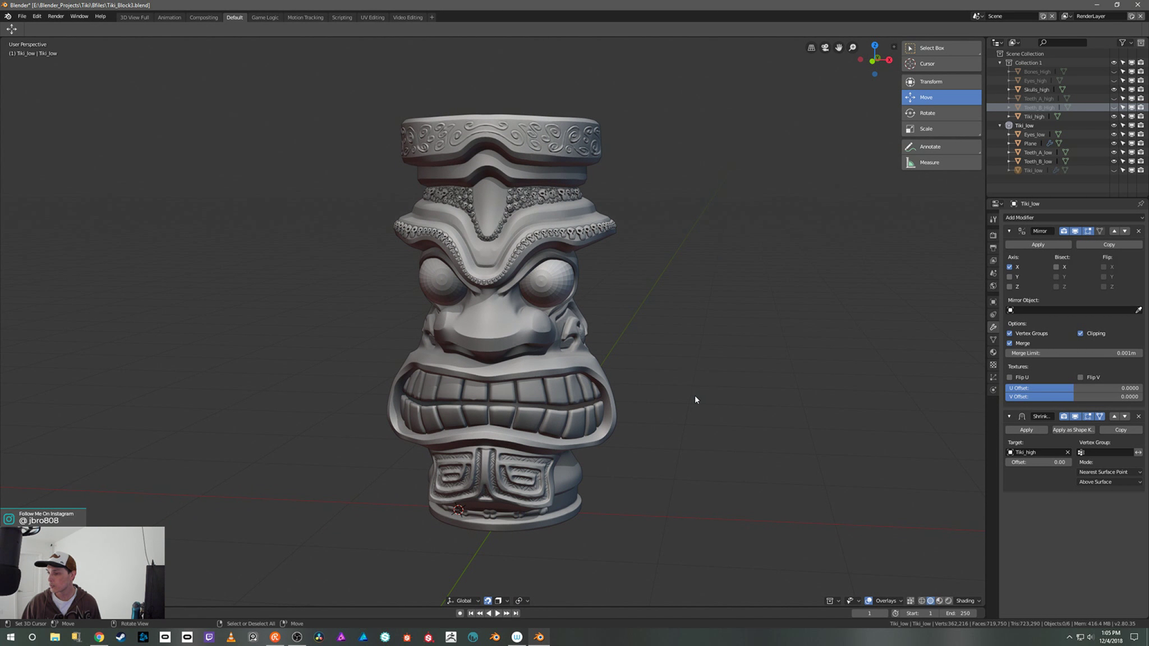
Step: Switch the viewport to rendered shading and add a Sun light to the scene
click(948, 601)
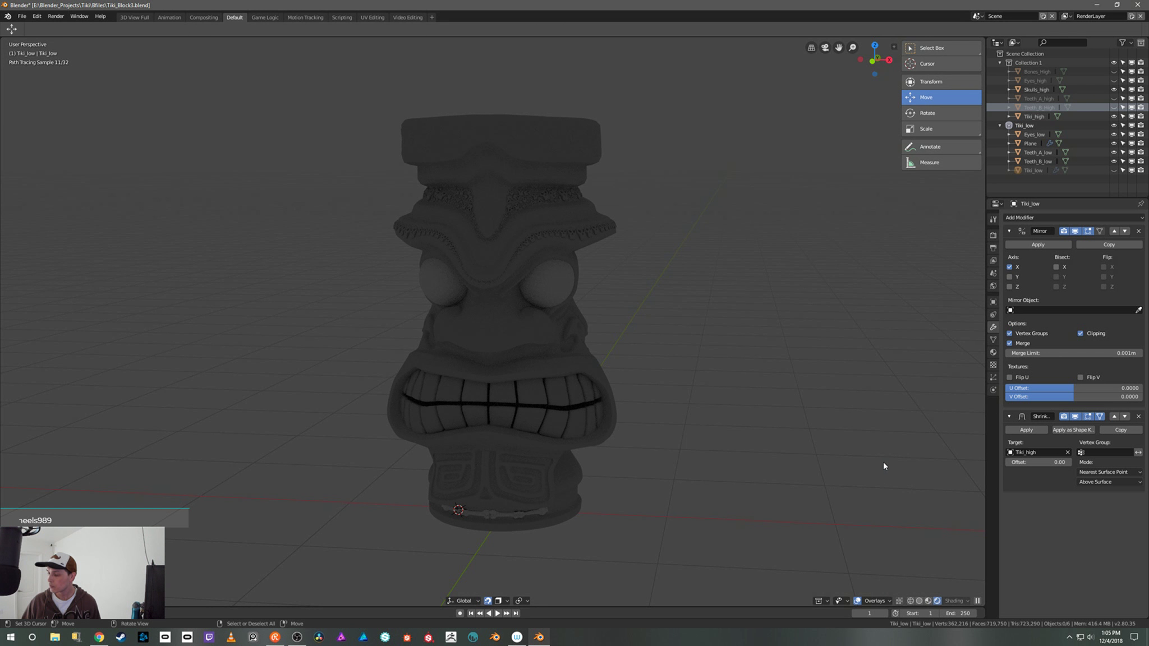
middle_drag(754, 412, 768, 398)
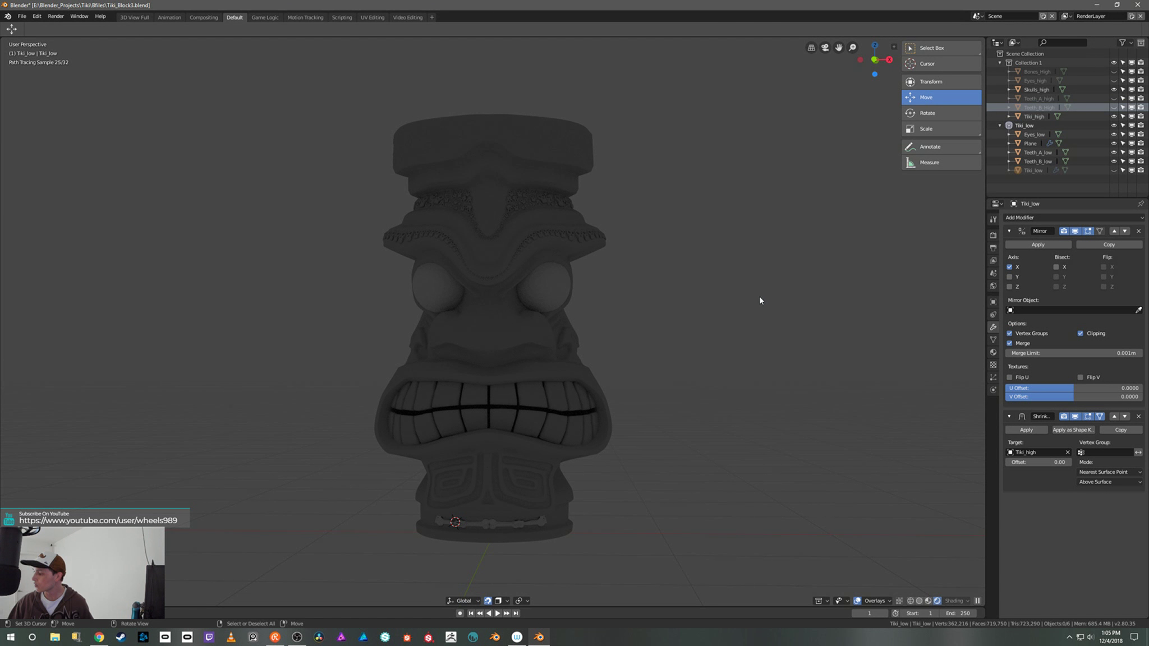
key(shift+a)
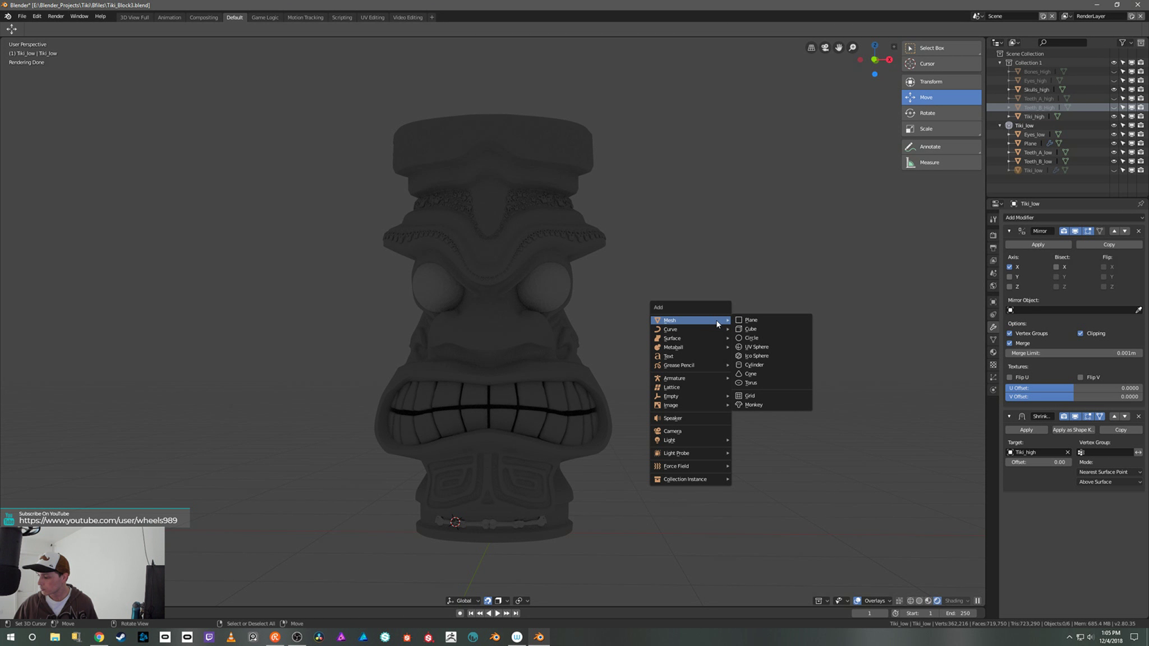
mouse_move(702, 440)
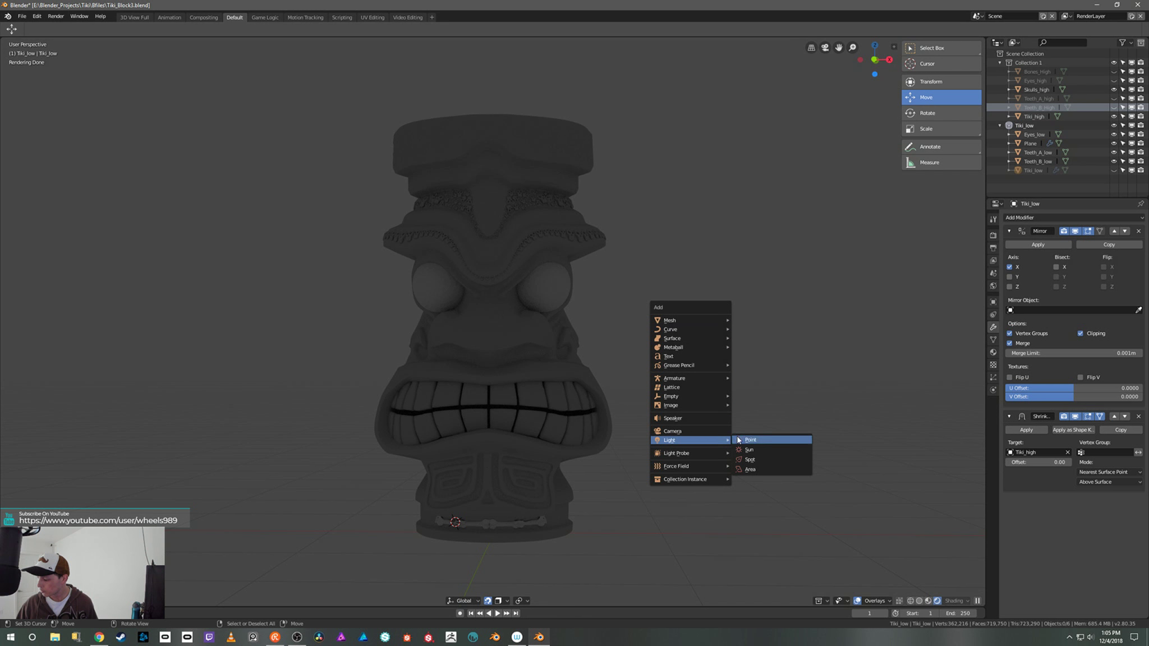
click(758, 449)
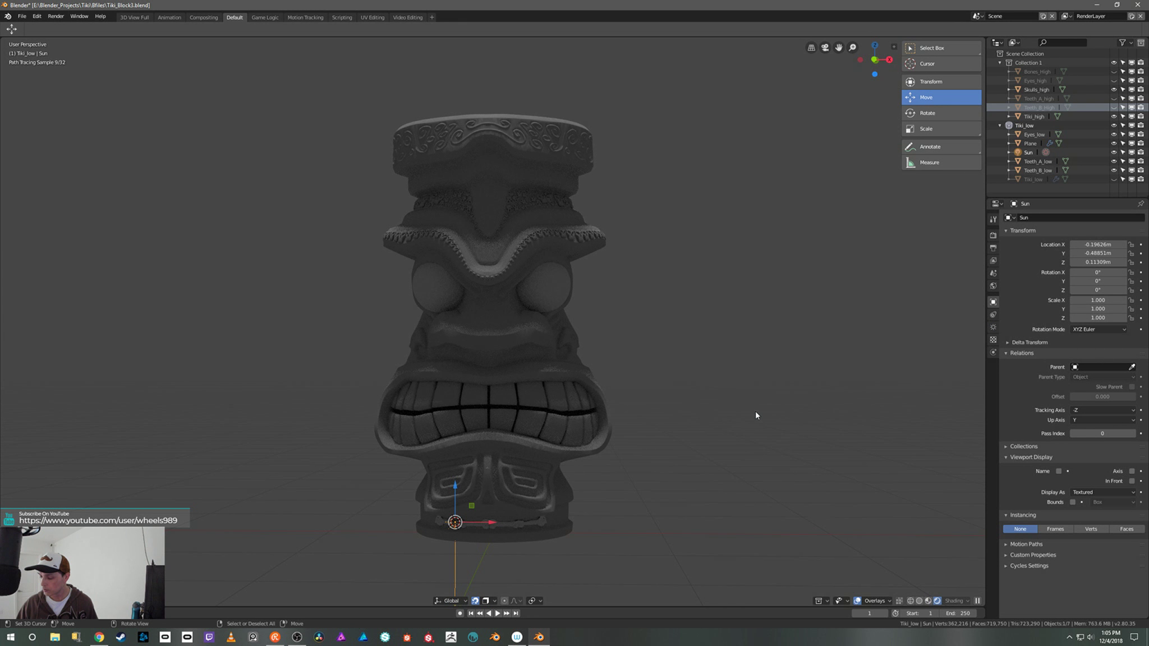
Step: Move the Sun above and in front of the tiki, to about Y -1.52 m and Z 6.01 m
drag(454, 486, 474, 63)
scroll(612, 213, down, 8)
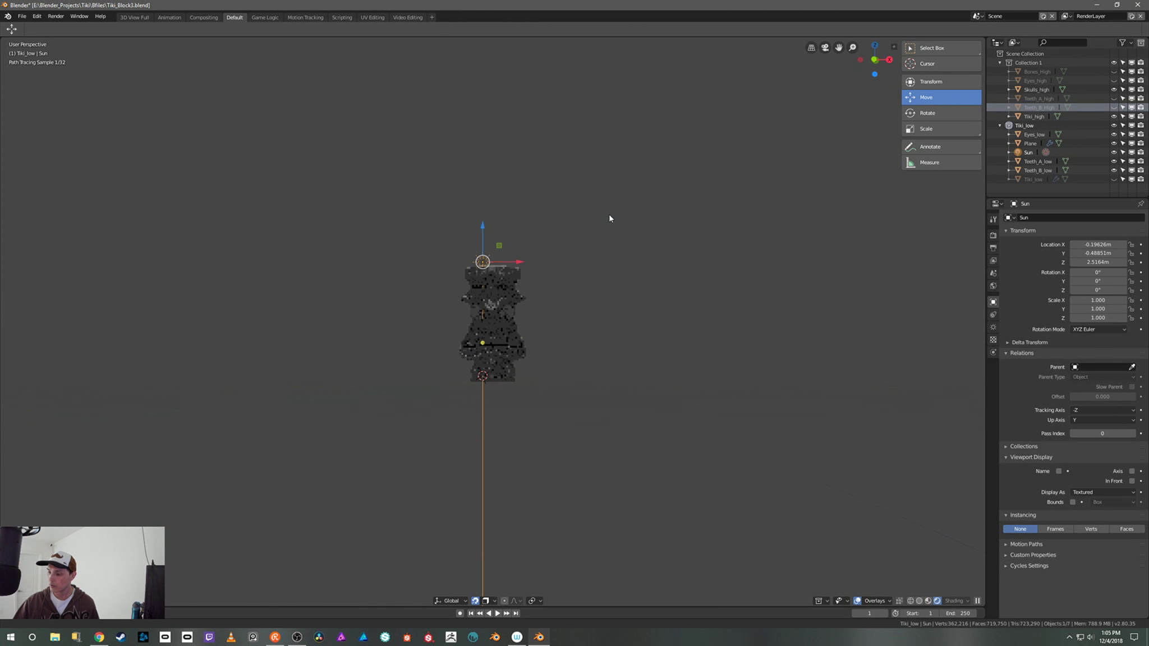
drag(487, 250, 487, 212)
middle_drag(488, 216, 572, 251)
drag(466, 237, 506, 233)
drag(510, 184, 556, 172)
middle_drag(556, 171, 582, 163)
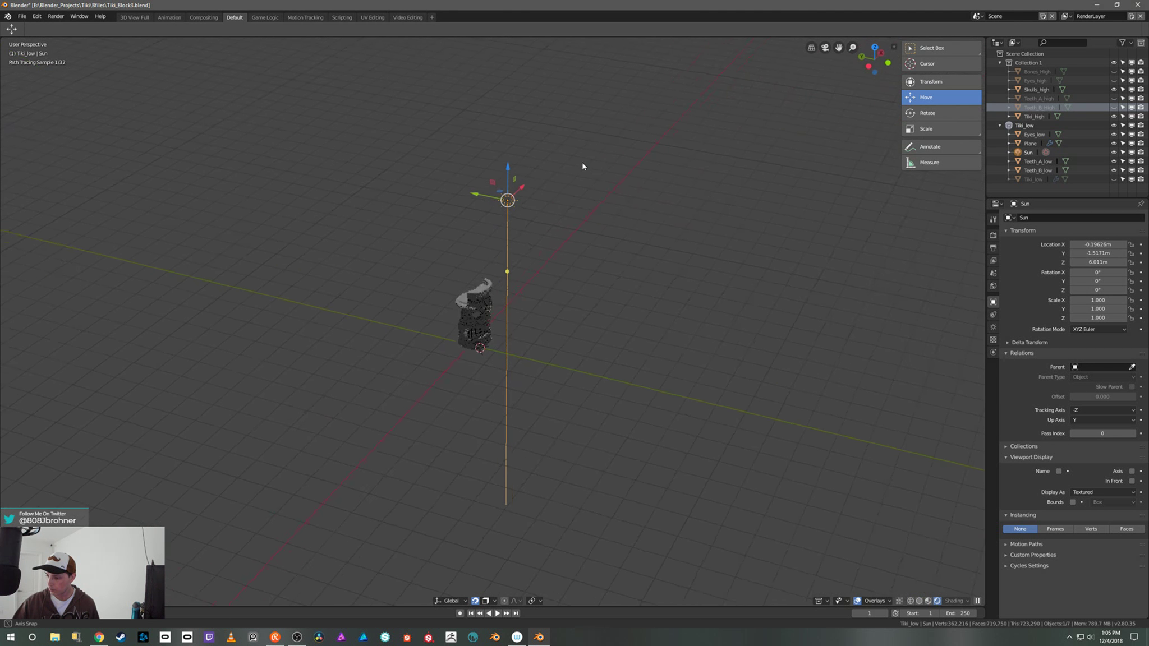
Step: Rotate the Sun about 13.9° around the X axis toward the tiki and check the rendered lighting up close
key(r)
key(x)
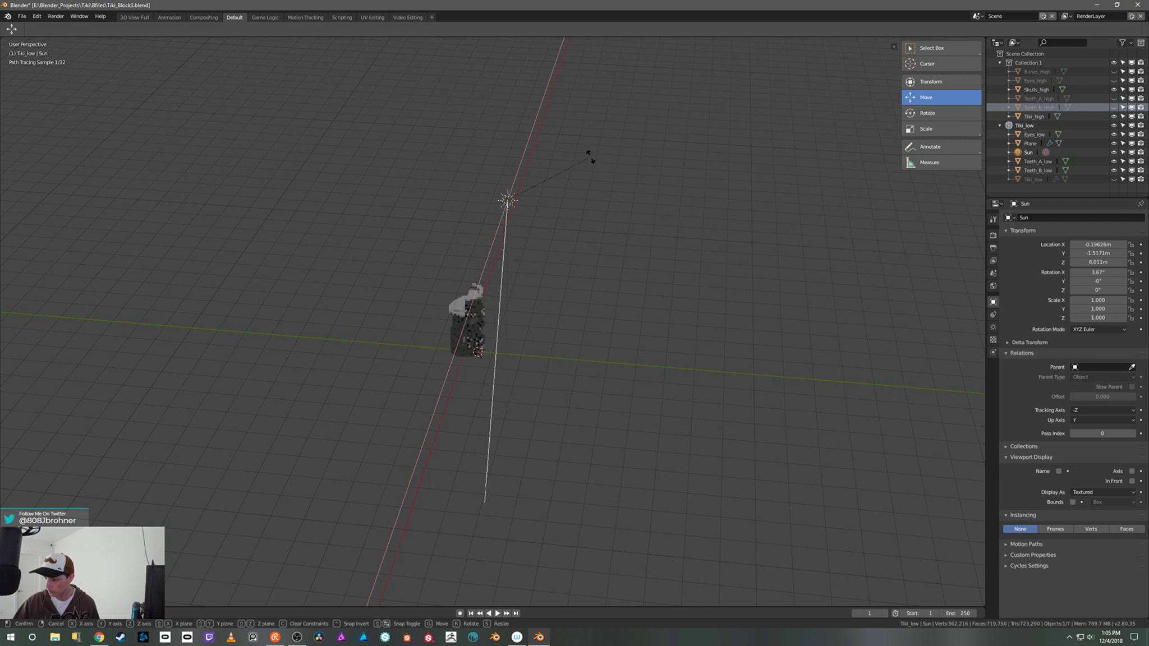
click(593, 176)
middle_drag(594, 177, 541, 157)
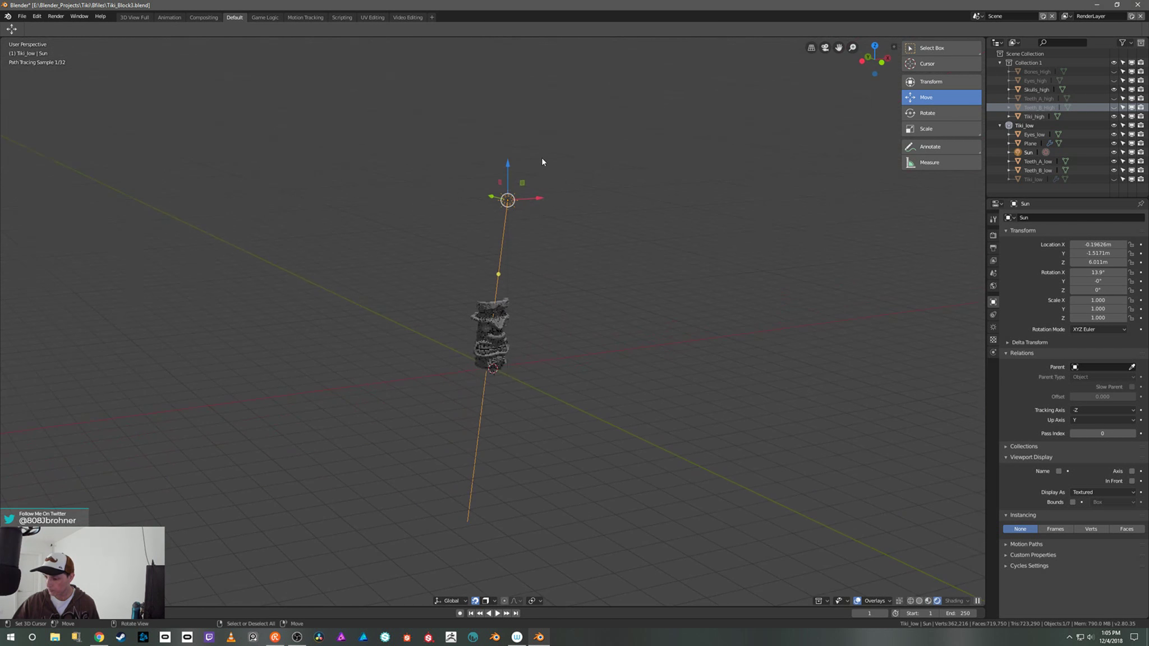
scroll(554, 170, up, 8)
scroll(554, 170, up, 5)
scroll(555, 185, down, 7)
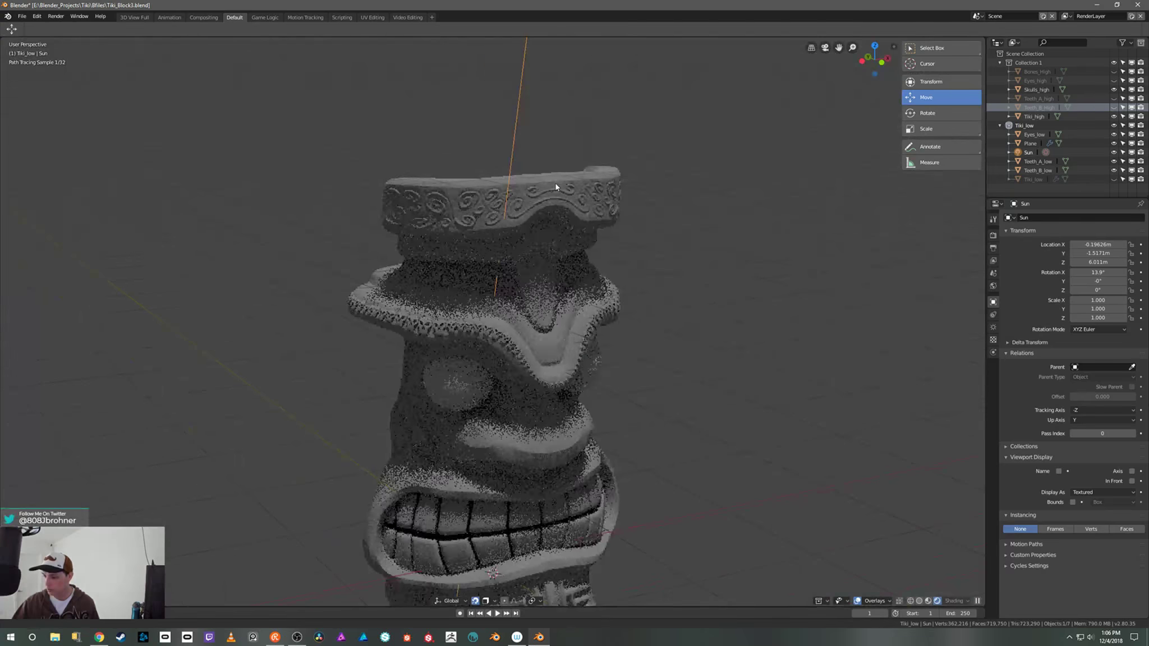
scroll(654, 250, up, 2)
mouse_move(679, 261)
middle_down()
mouse_move(674, 239)
mouse_move(695, 290)
mouse_move(679, 292)
mouse_move(700, 289)
mouse_move(660, 275)
mouse_move(708, 279)
mouse_move(688, 263)
middle_up()
scroll(728, 296, up, 2)
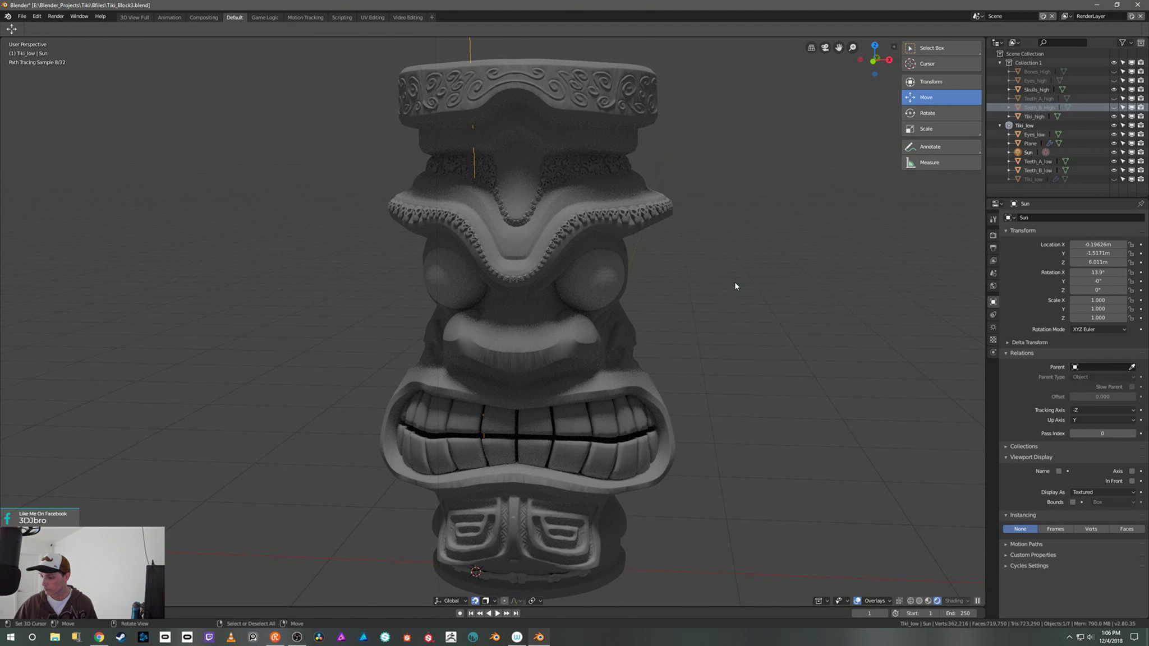
Step: Hide the Tiki_low collection's meshes, keep the Sun shown, and show Bones_High, Eyes_high, Teeth_A_high and Teeth_B_high
click(1115, 125)
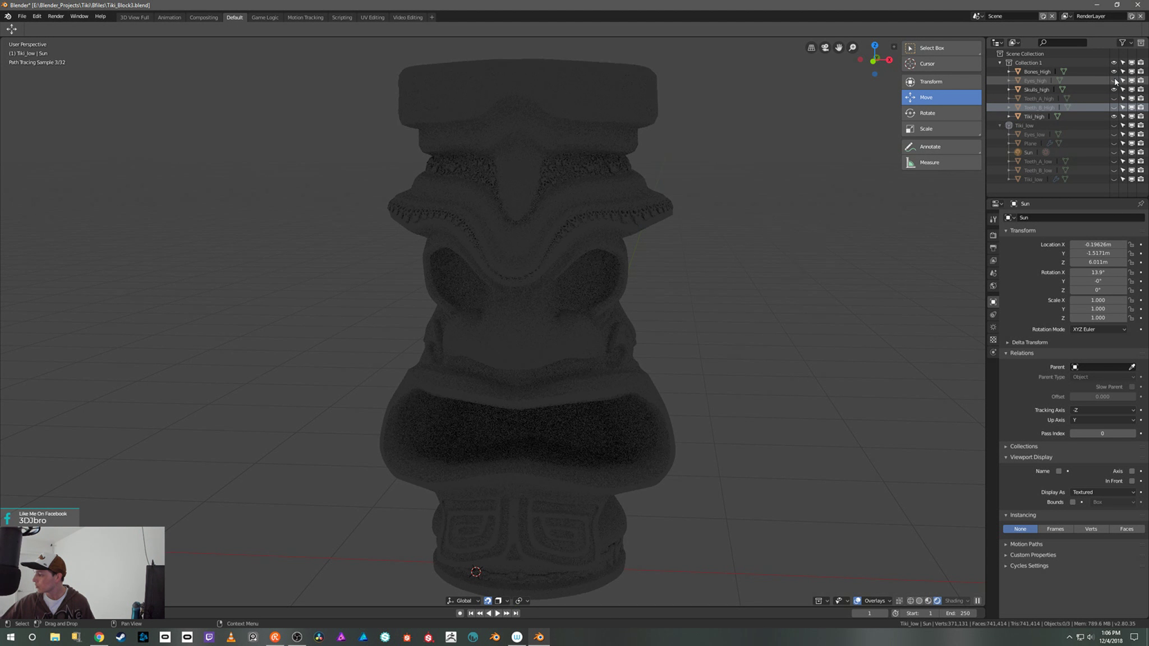
click(1114, 80)
click(1114, 98)
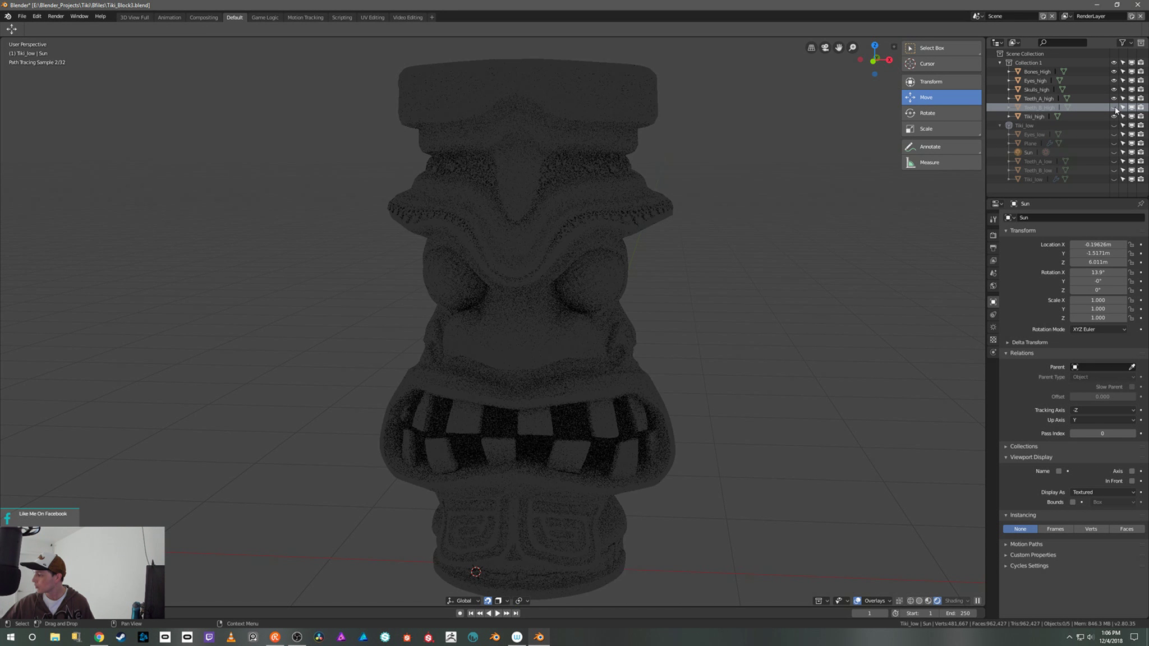
click(1114, 107)
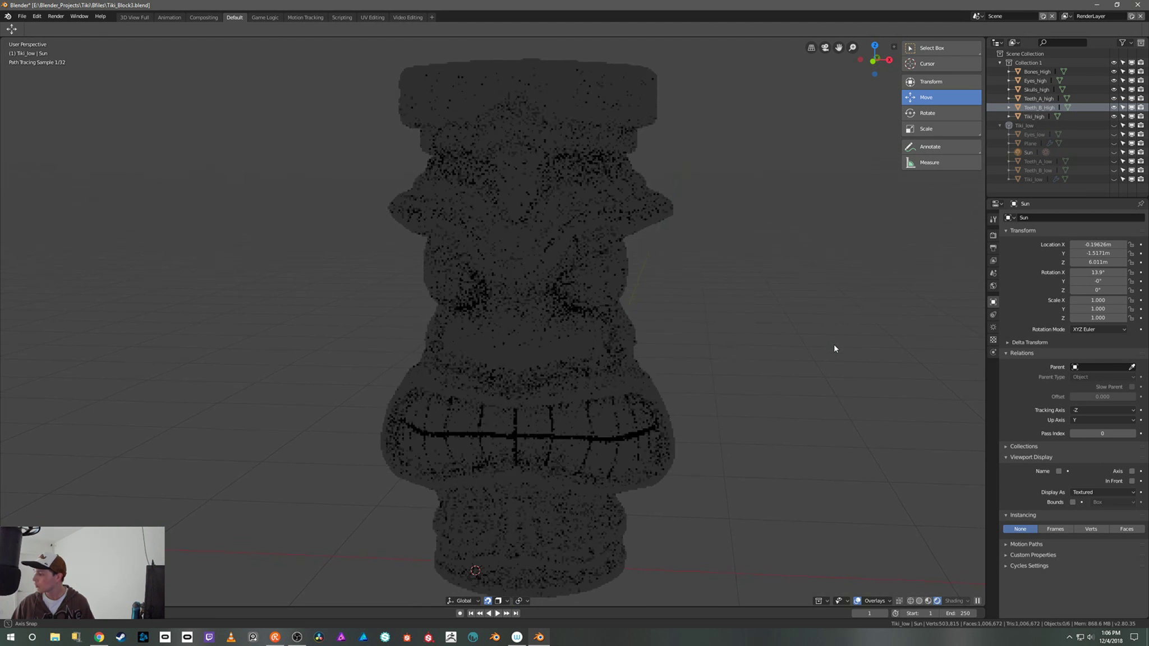
click(1115, 152)
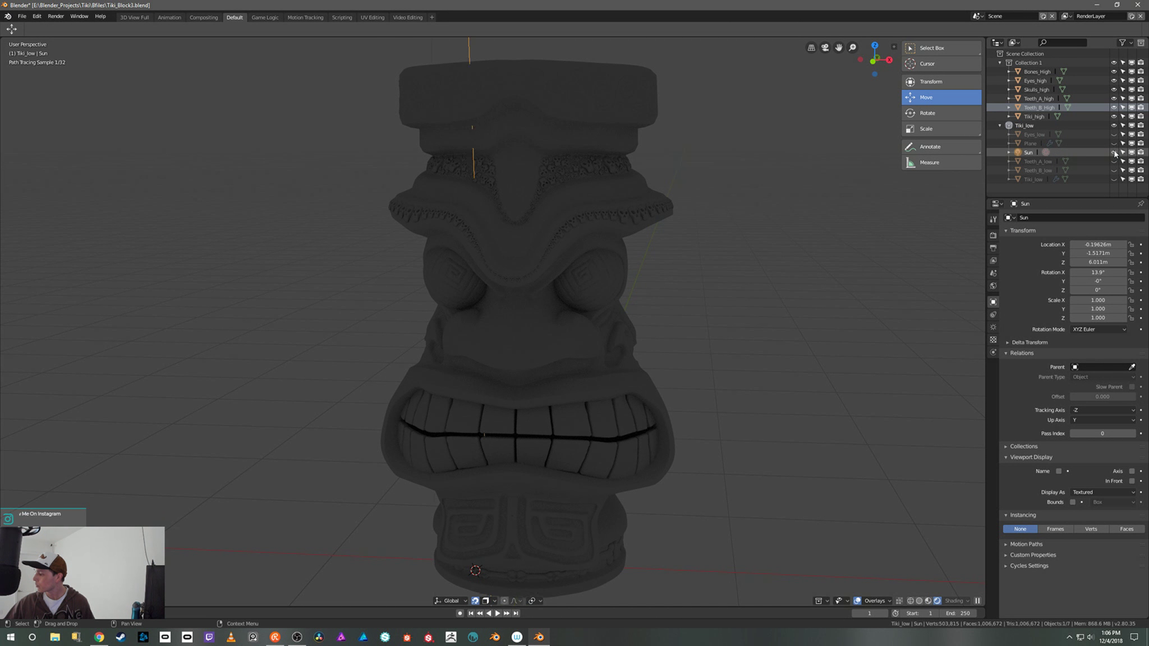
Step: Deselect everything and examine the rendered high-poly tiki under the Sun light
scroll(836, 290, down, 3)
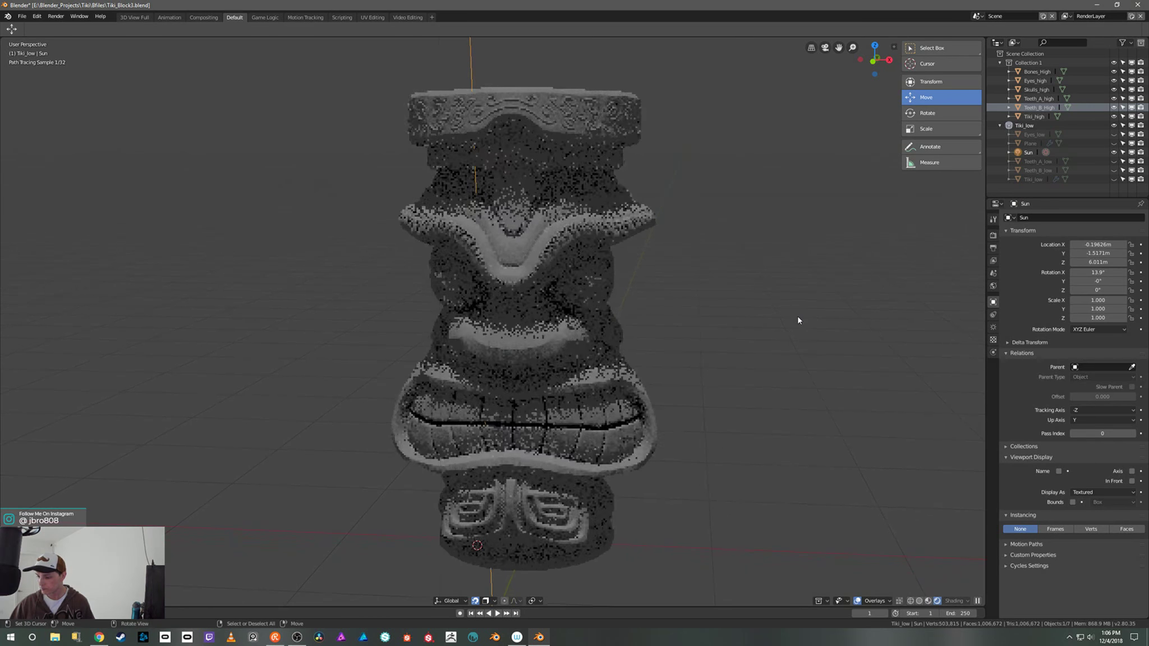
middle_drag(795, 323, 786, 315)
key(a)
key(alt+a)
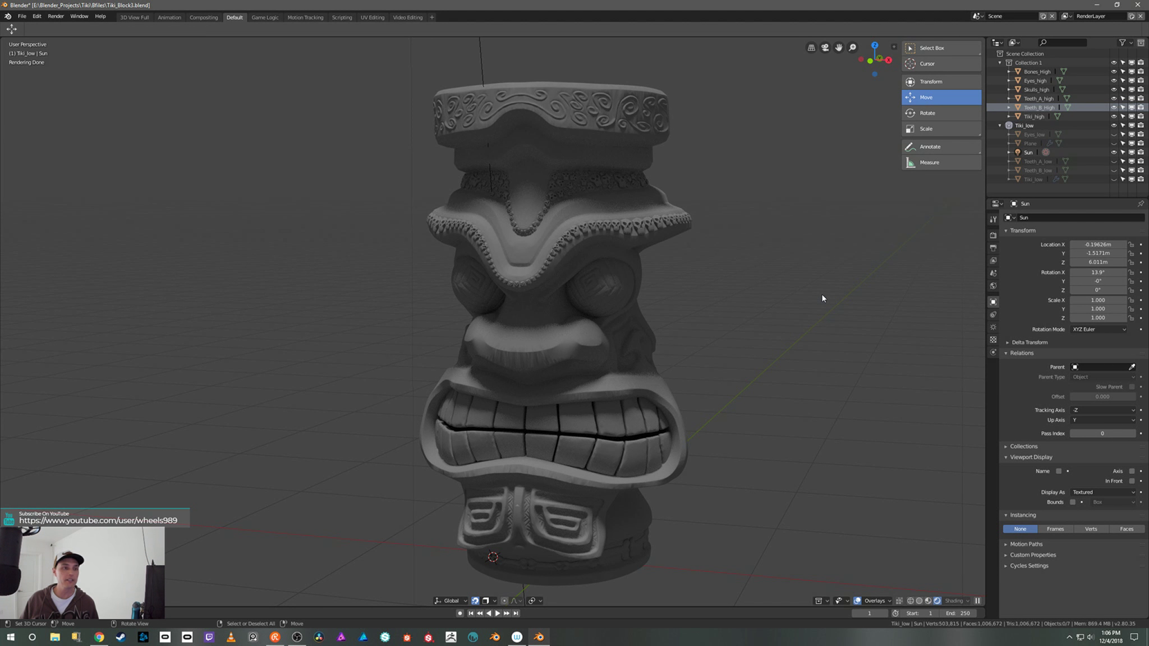
Step: Select Tiki_high and apply Shade Flat to it
click(623, 206)
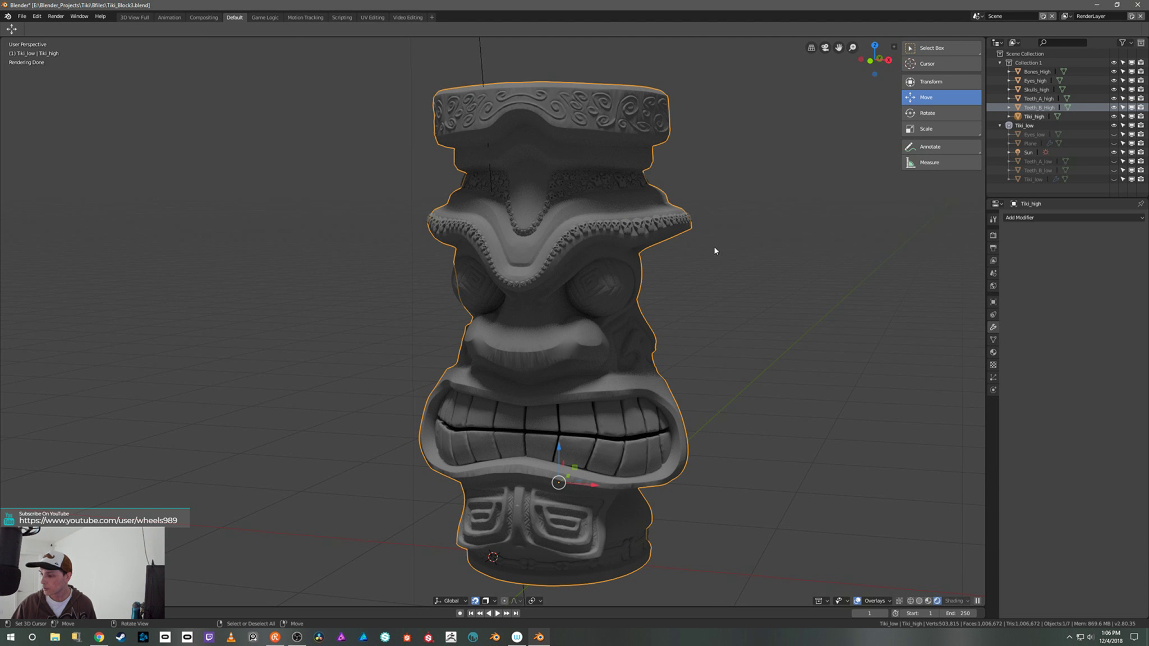
key(z)
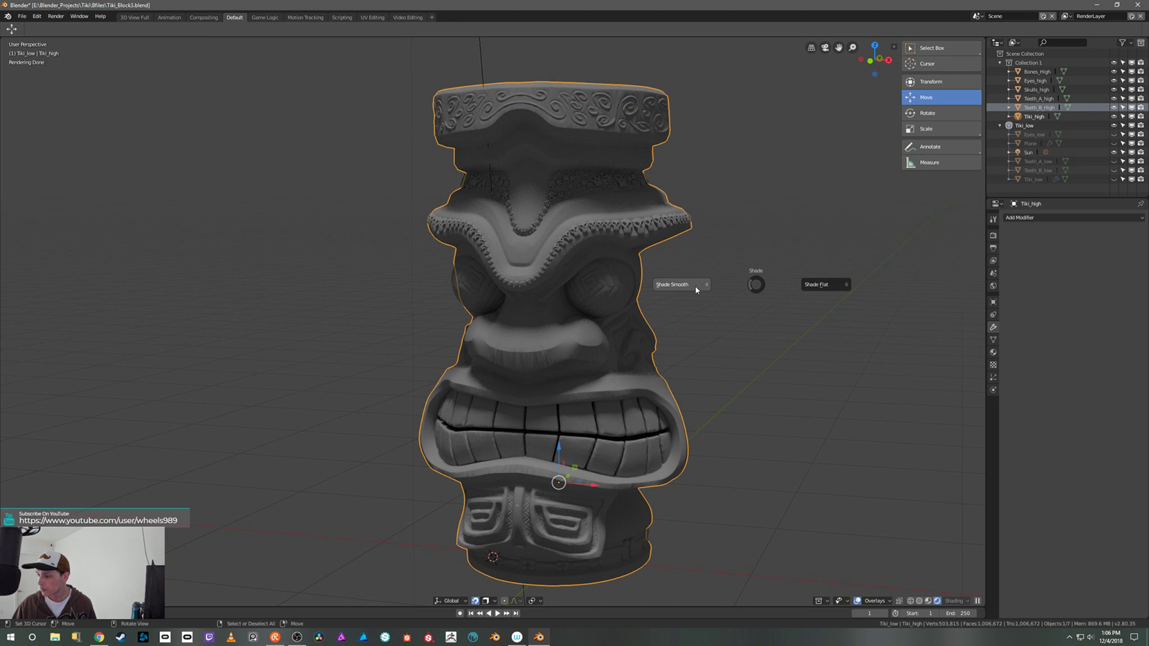
click(722, 331)
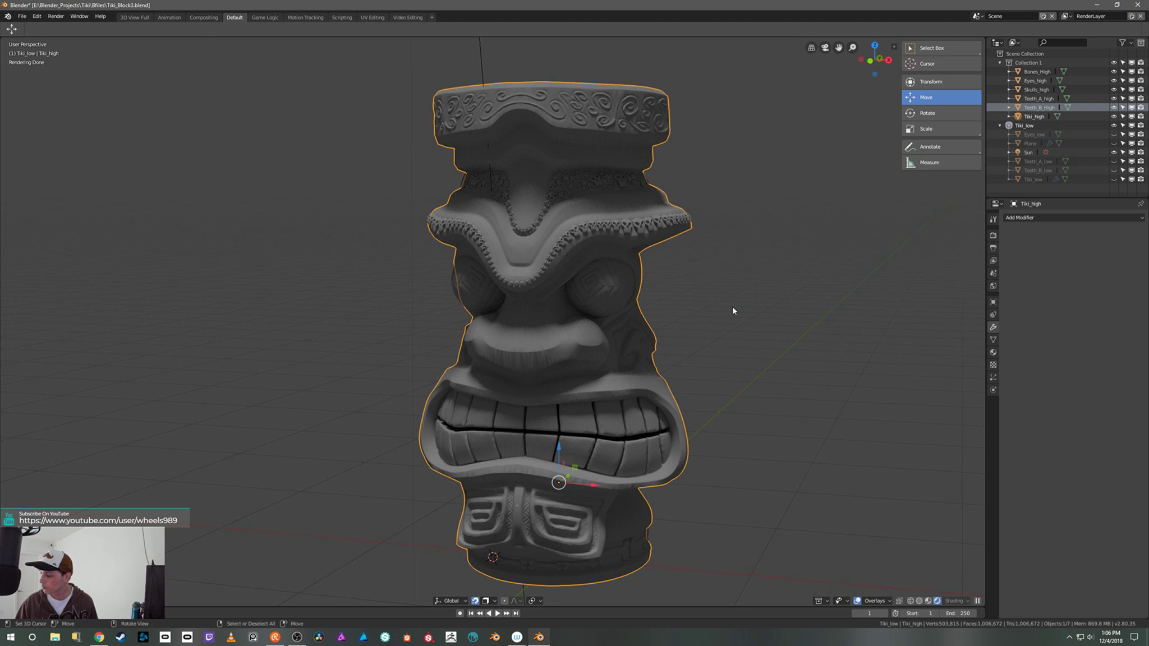
key(z)
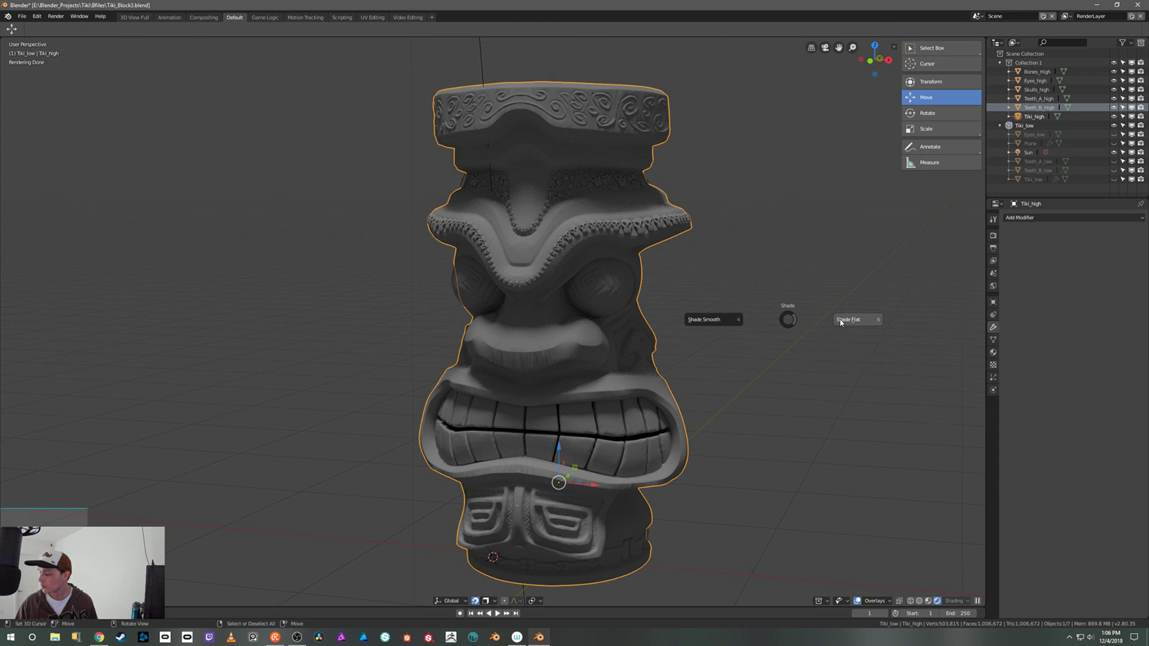
click(840, 320)
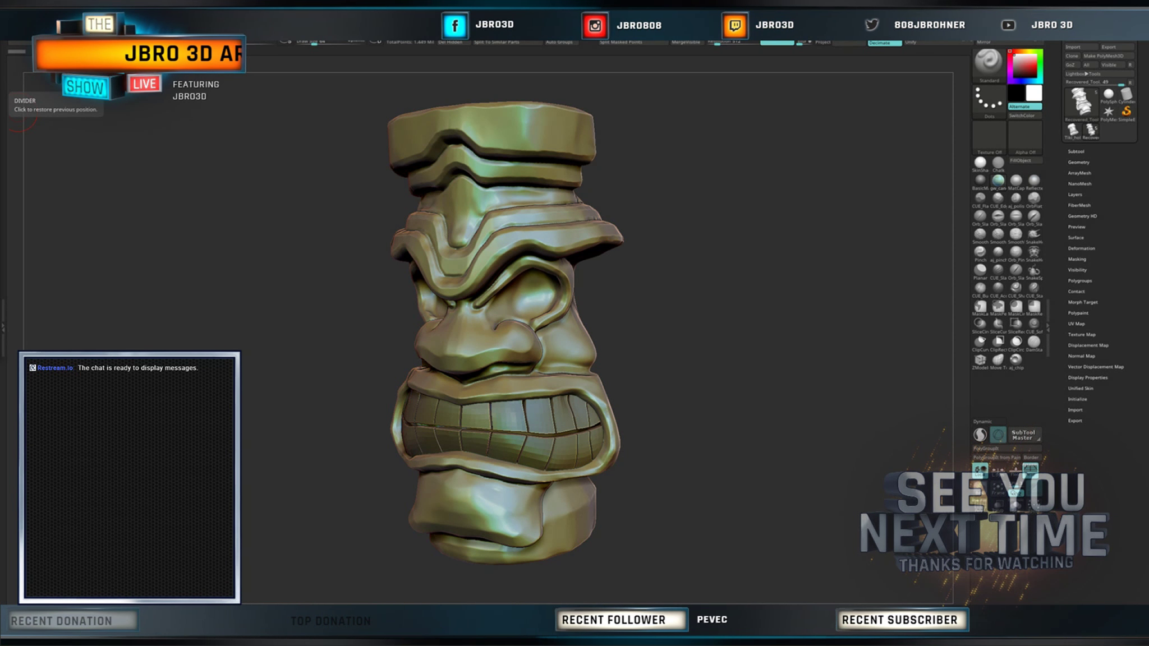
click(342, 6)
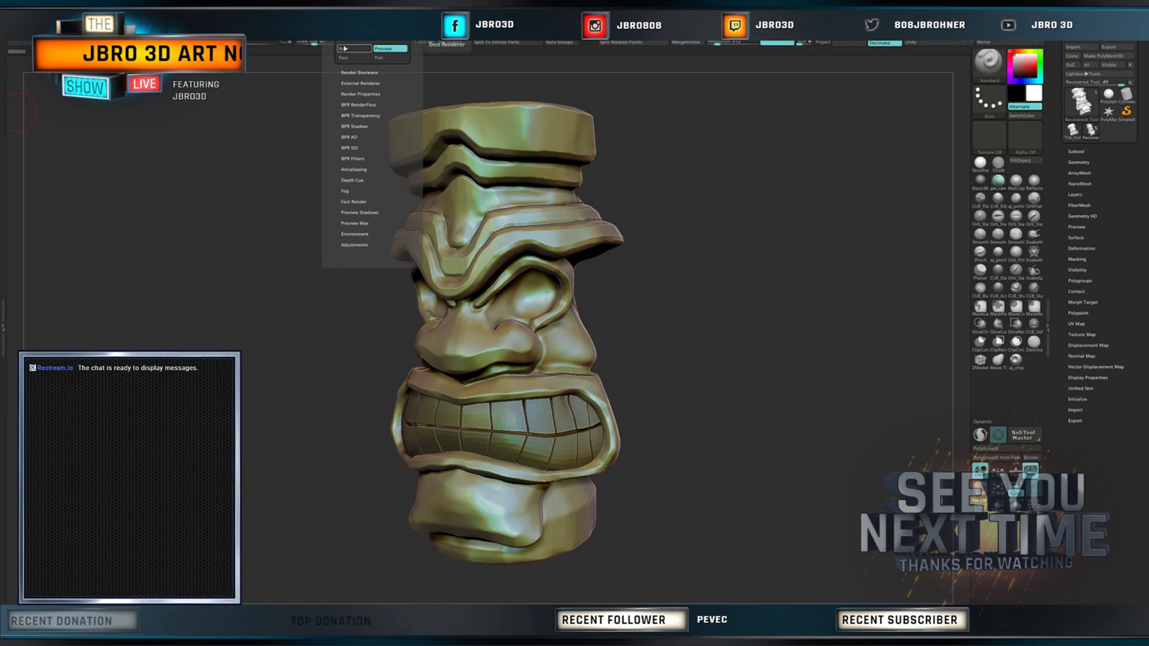